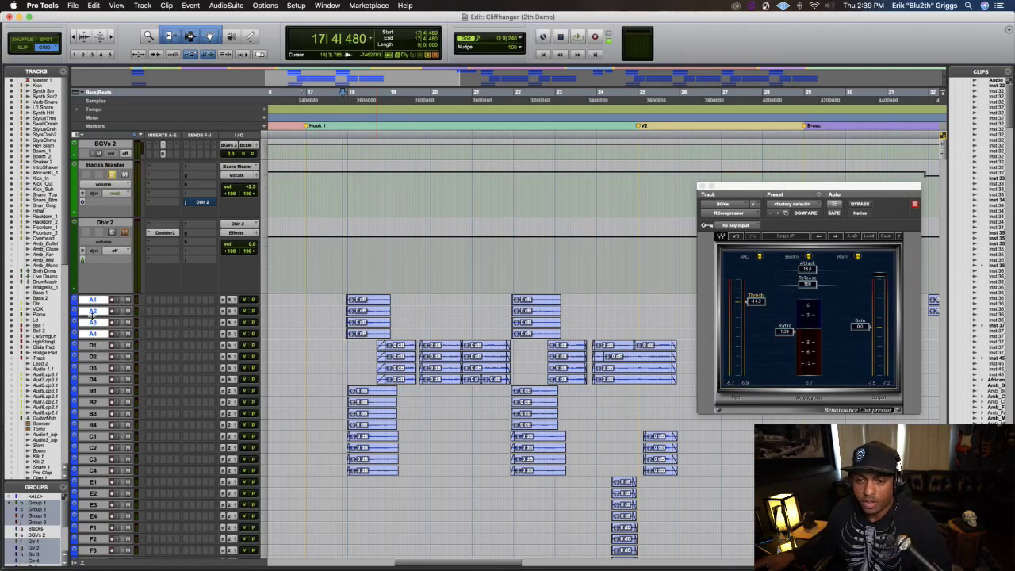
# Examine the D and B stacks among the background vocal tracks in the track list
pyautogui.click(92, 347)
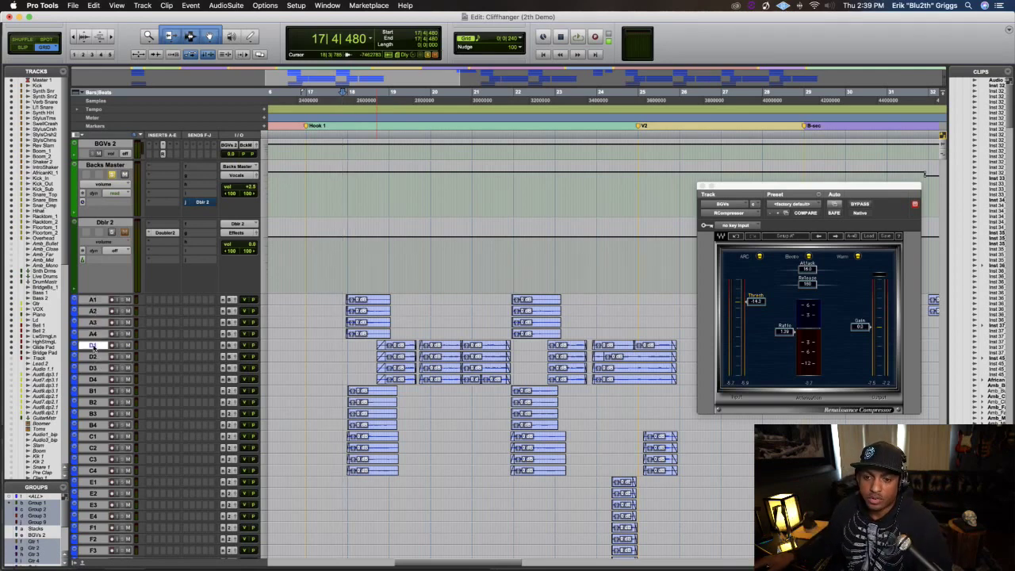
pyautogui.click(93, 391)
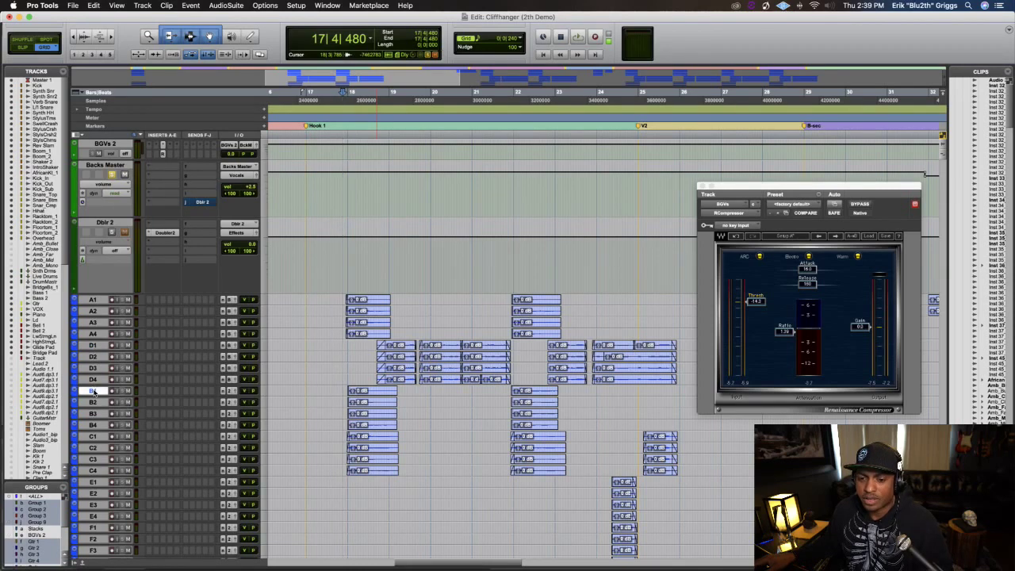
pyautogui.scroll(-5, 95, 391)
pyautogui.scroll(6, 93, 428)
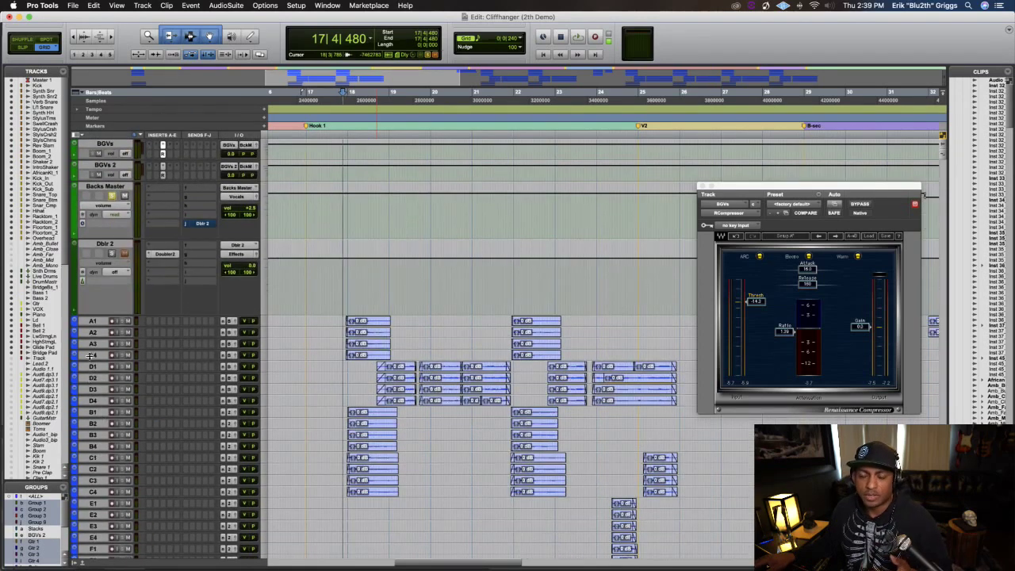
pyautogui.scroll(-1, 91, 325)
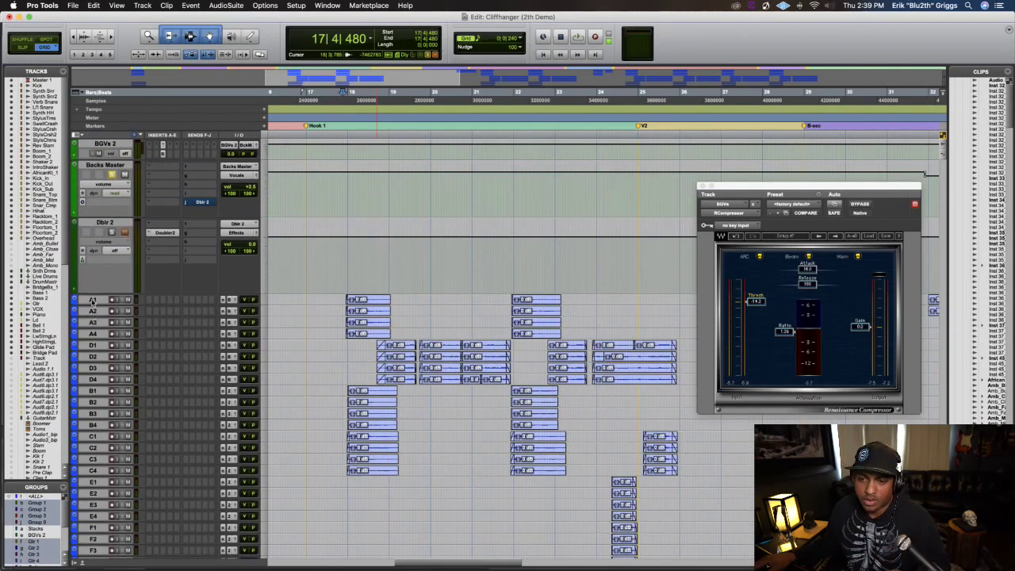
# Review the A stack by selecting background vocal tracks A1 to A4 individually, finishing on A4
pyautogui.click(93, 301)
pyautogui.click(93, 334)
pyautogui.click(99, 300)
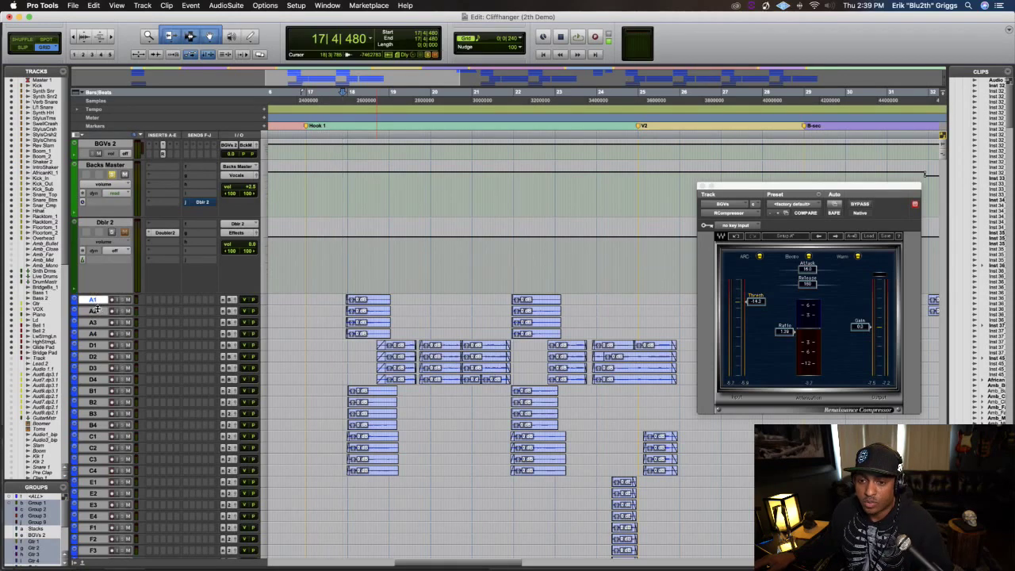
pyautogui.click(97, 321)
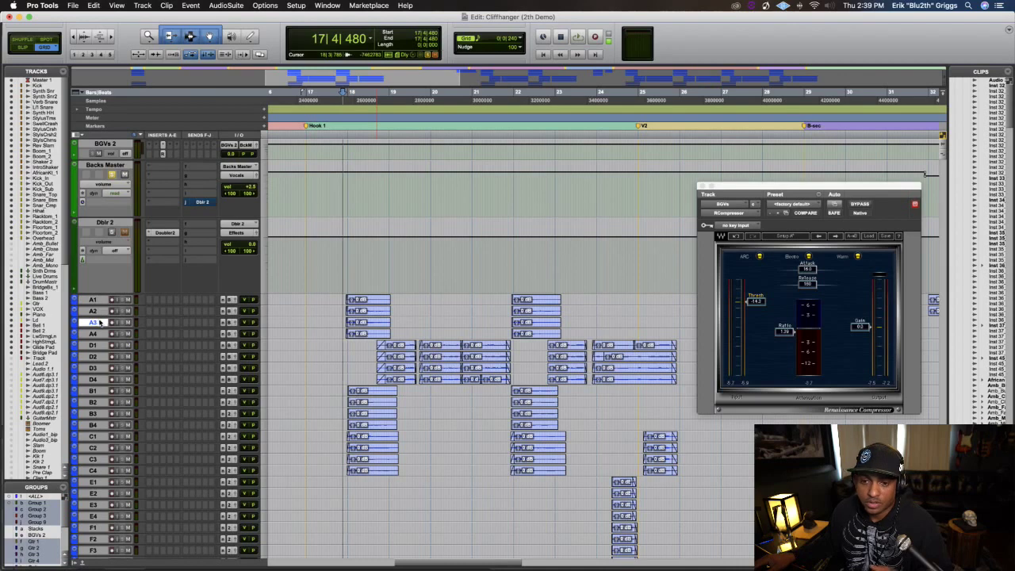
pyautogui.click(93, 311)
pyautogui.click(95, 334)
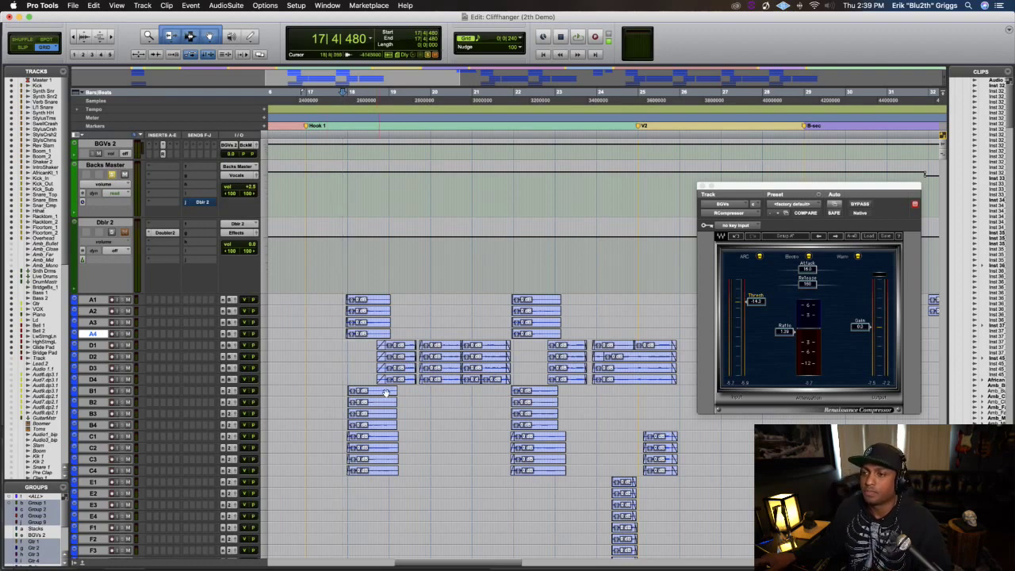
# Show the background vocal channels in the Mix window and close the compressor window covering them
pyautogui.press('super+equal')
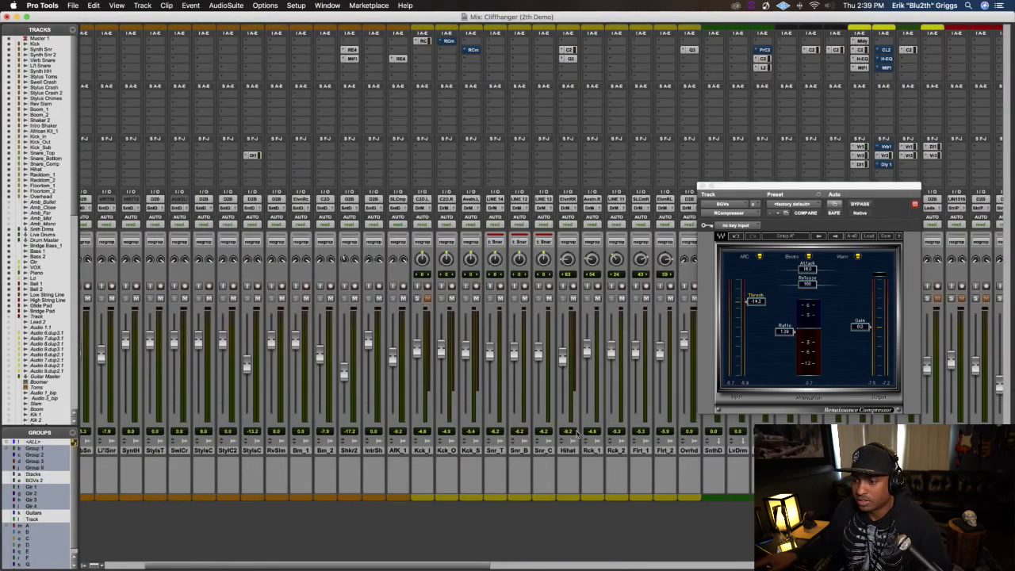
pyautogui.moveTo(430, 566); pyautogui.dragTo(761, 563)
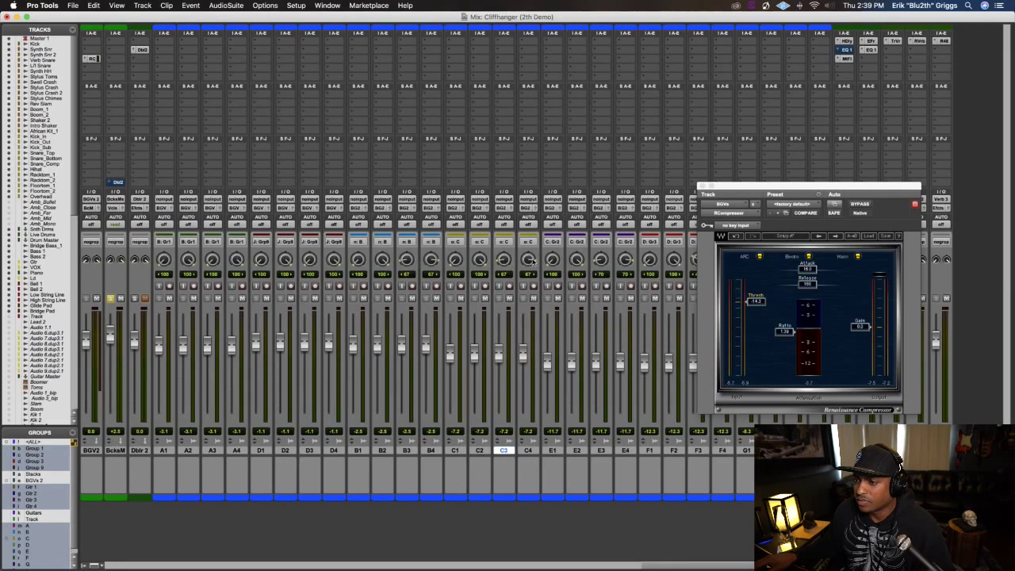
pyautogui.click(700, 186)
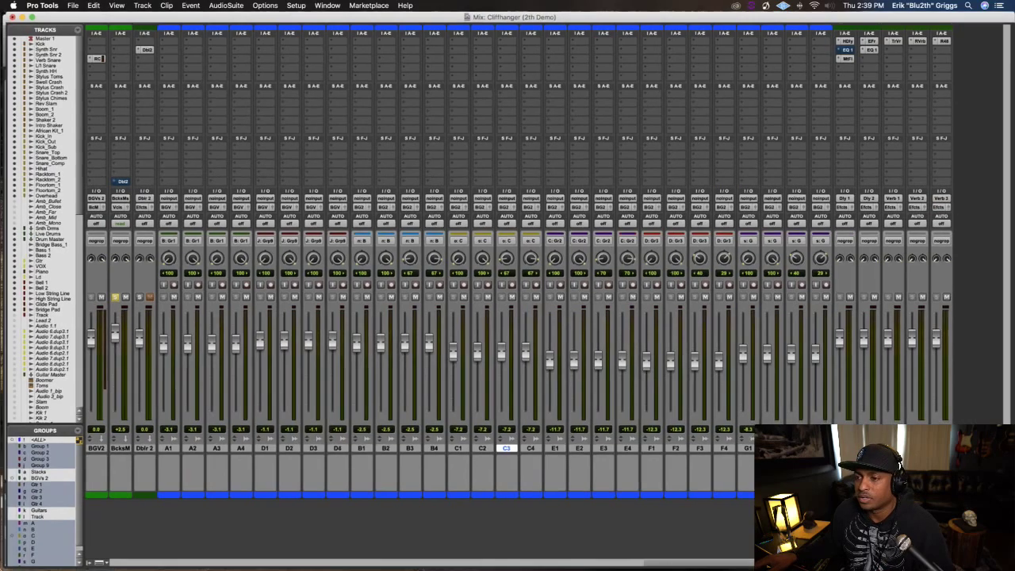
# Return to the Edit window and view the background vocal clips around the Hook 1 section
pyautogui.hotkey('ctrl', 'Up')
pyautogui.click(368, 247)
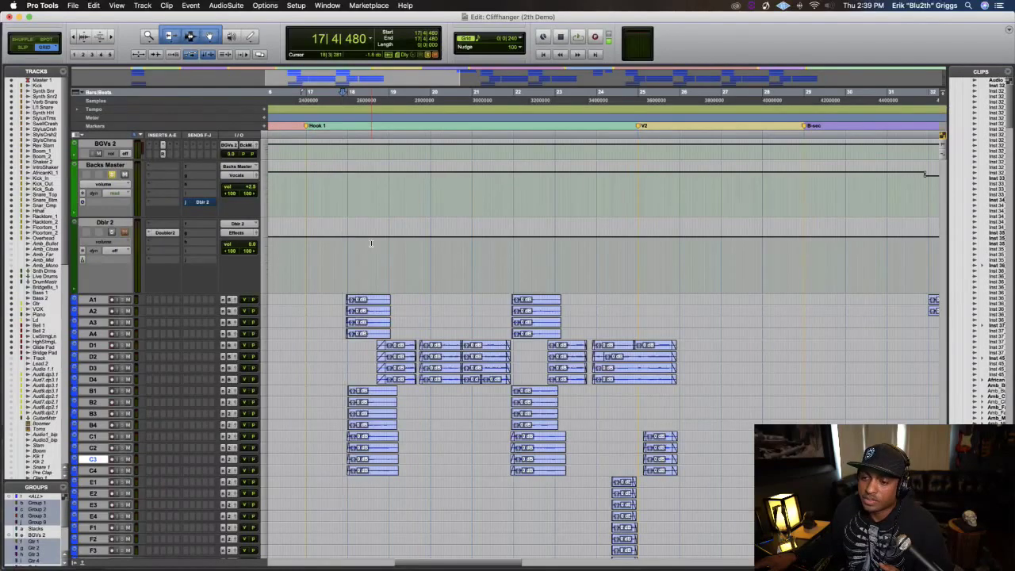
pyautogui.press('super+bracketright')
pyautogui.press('super+bracketleft')
pyautogui.hscroll(5, 477, 392)
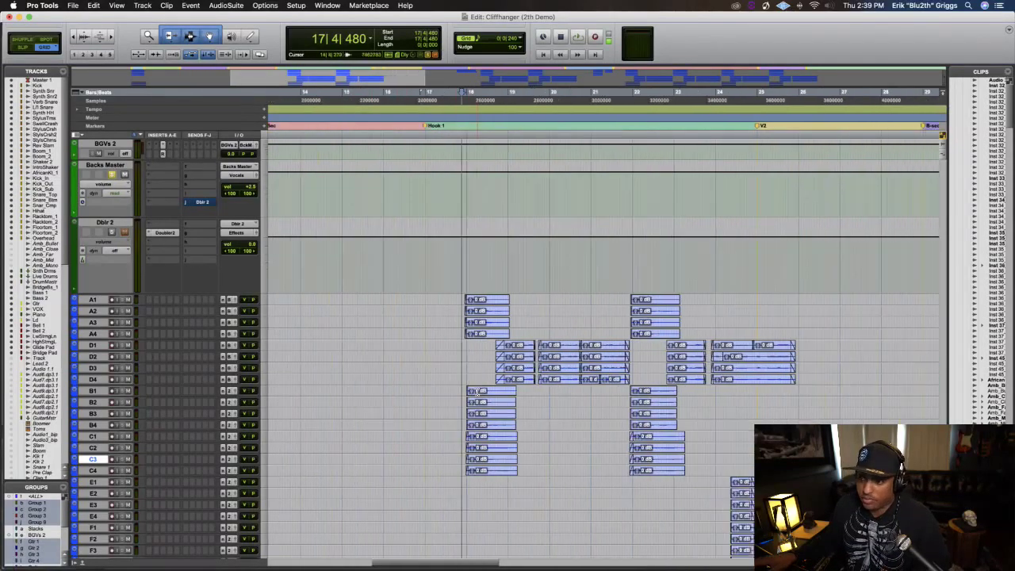
pyautogui.hscroll(-4, 477, 392)
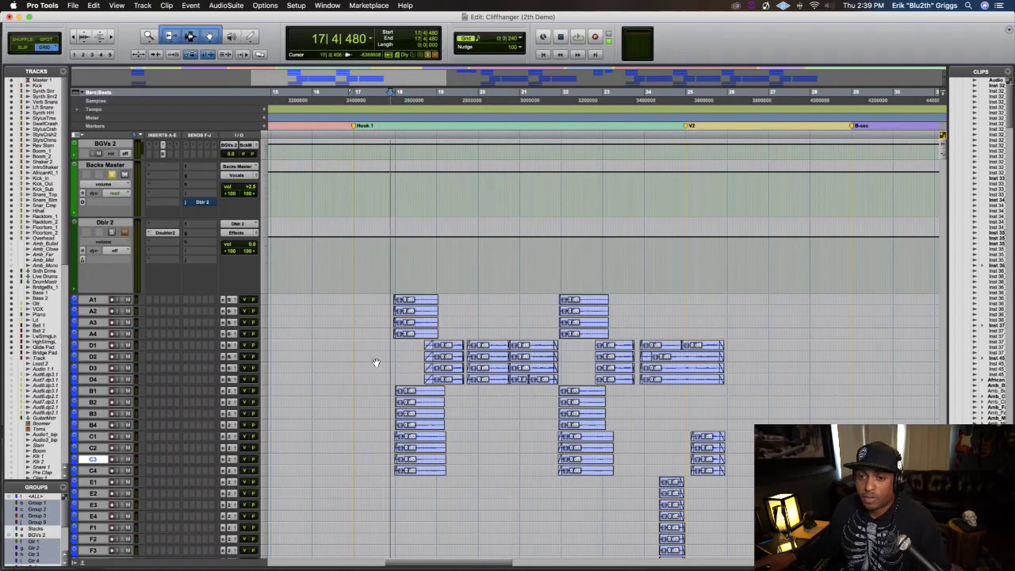
# Select the BGVs and BGVs 2 aux tracks in turn and check the bus feeding the BGVs input
pyautogui.scroll(3, 131, 210)
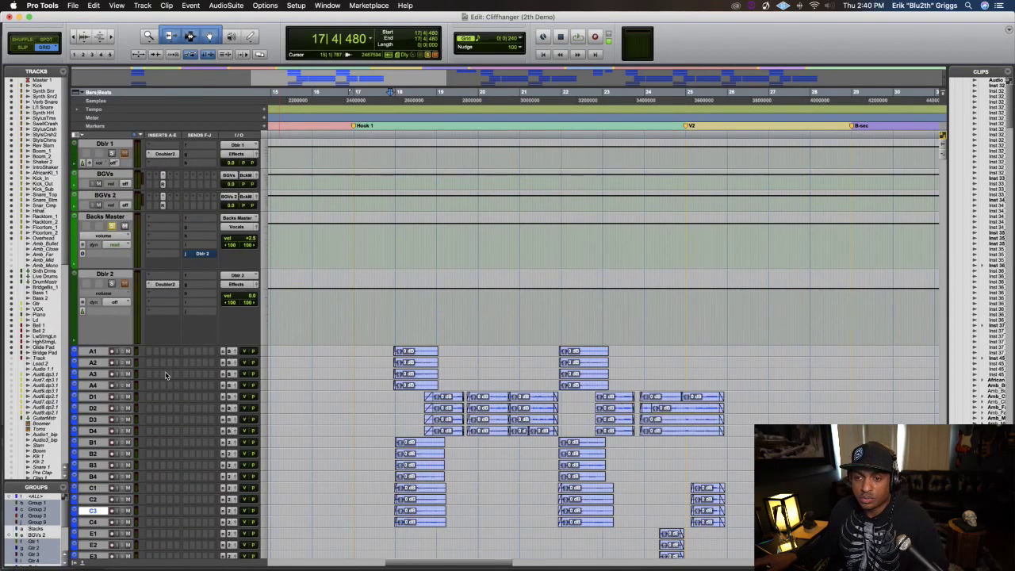
pyautogui.scroll(2, 117, 249)
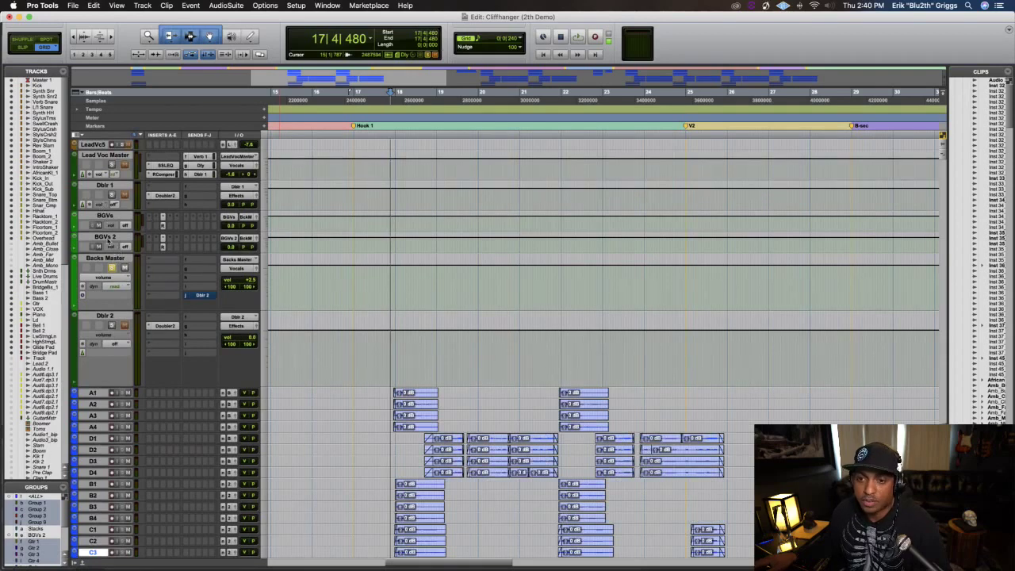
pyautogui.click(104, 215)
pyautogui.click(101, 238)
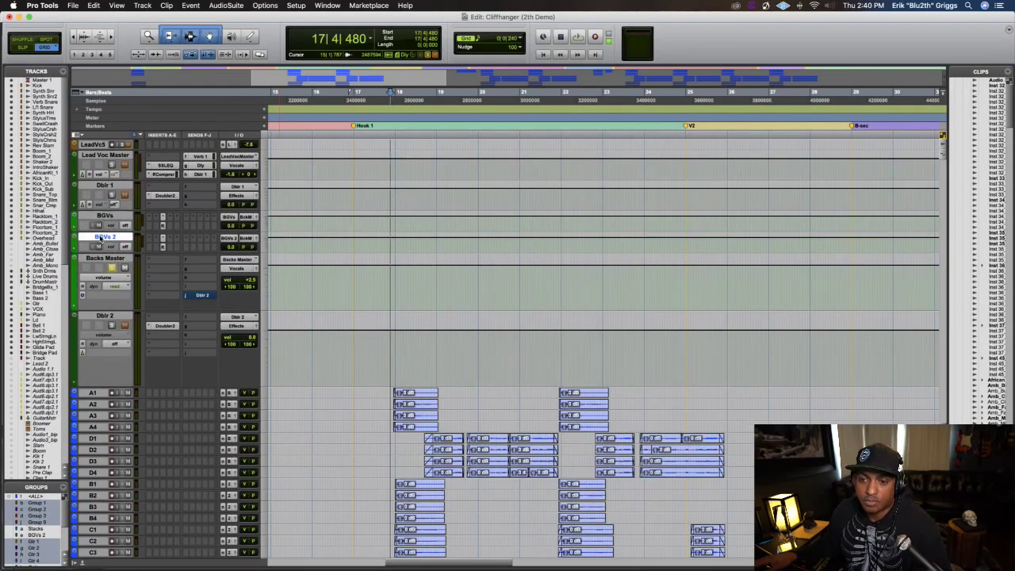
pyautogui.click(230, 217)
pyautogui.moveTo(242, 226)
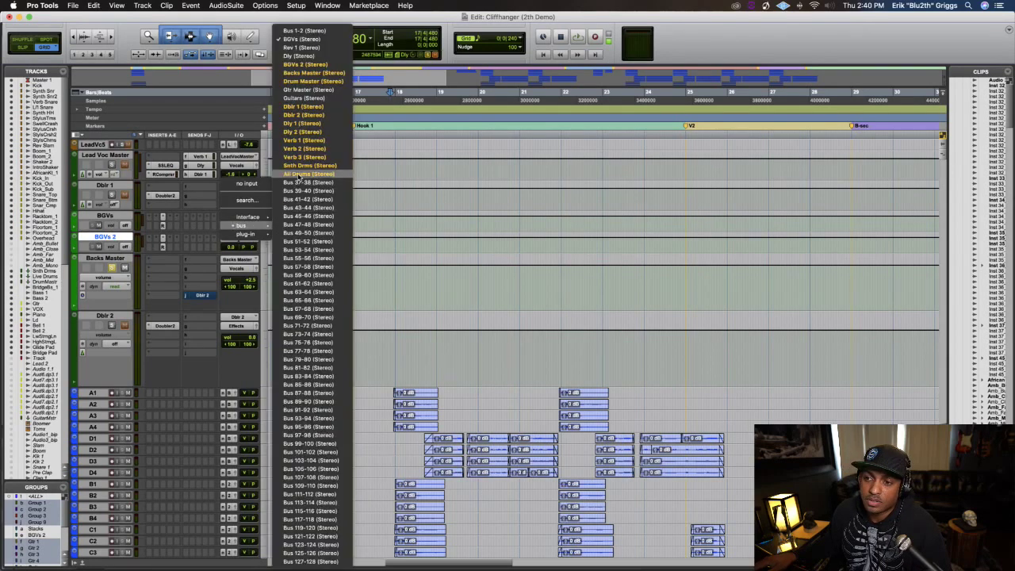
pyautogui.click(205, 244)
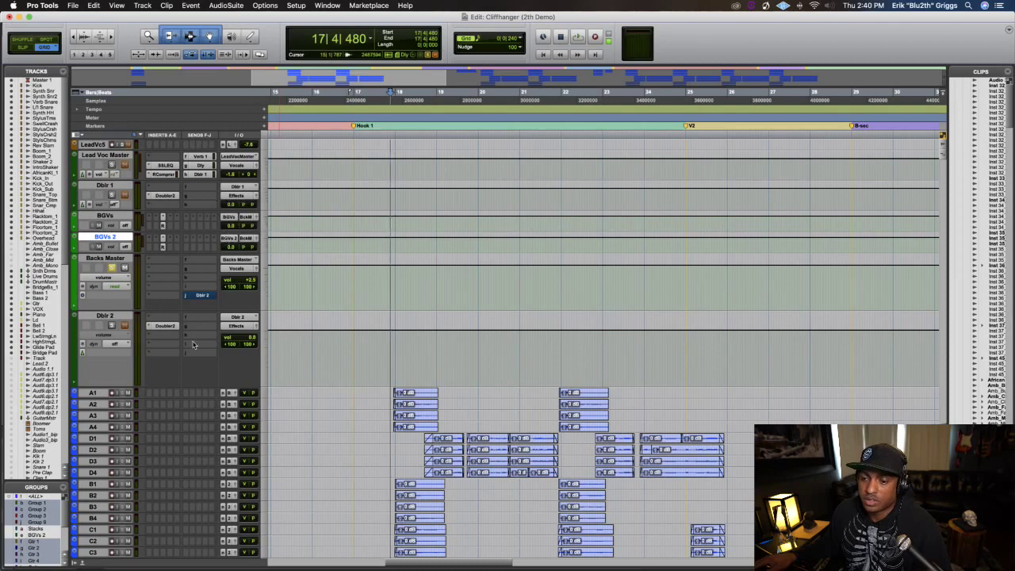
# Select tracks A1 to A4 and choose the BGVs (Stereo) bus as the output
pyautogui.scroll(-2, 210, 341)
pyautogui.click(92, 352)
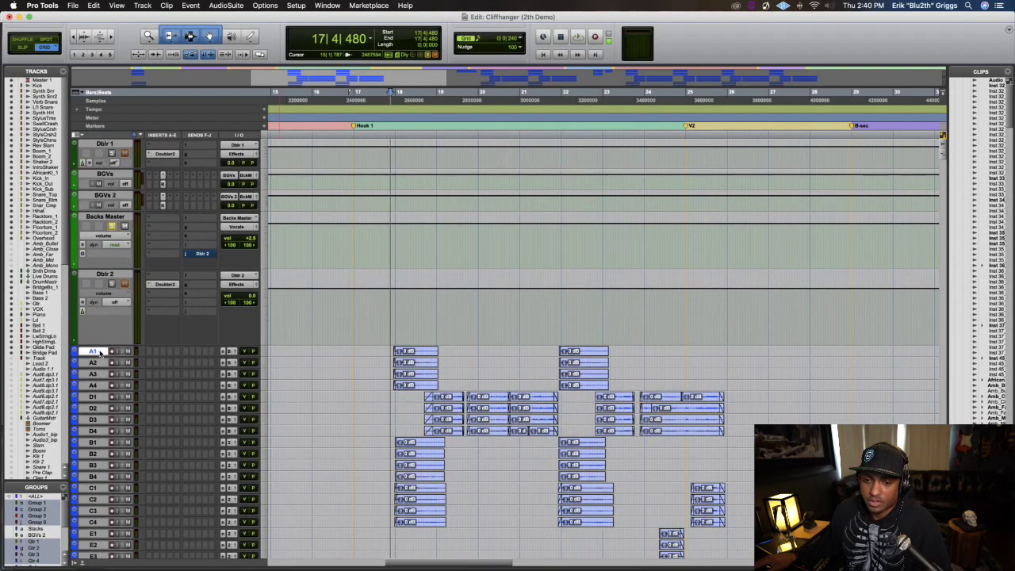
pyautogui.keyDown('shift'); pyautogui.click(92, 387); pyautogui.keyUp('shift')
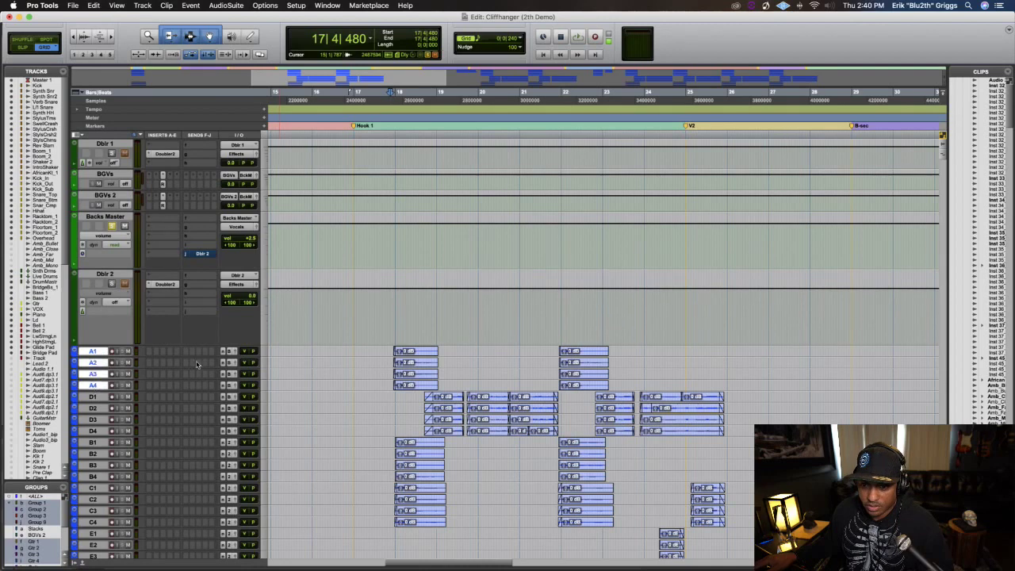
pyautogui.click(243, 360)
pyautogui.moveTo(243, 360)
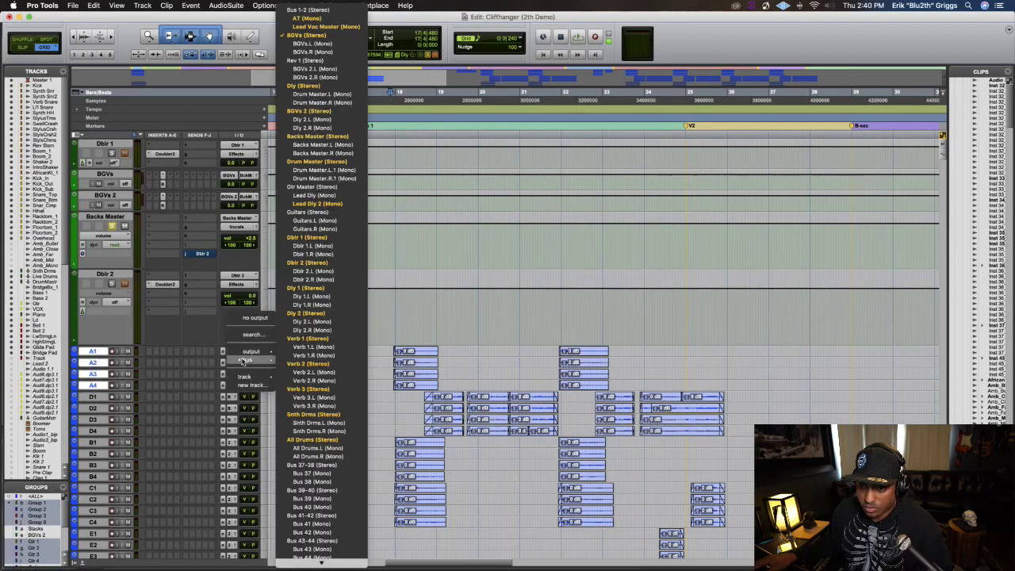
pyautogui.click(308, 36)
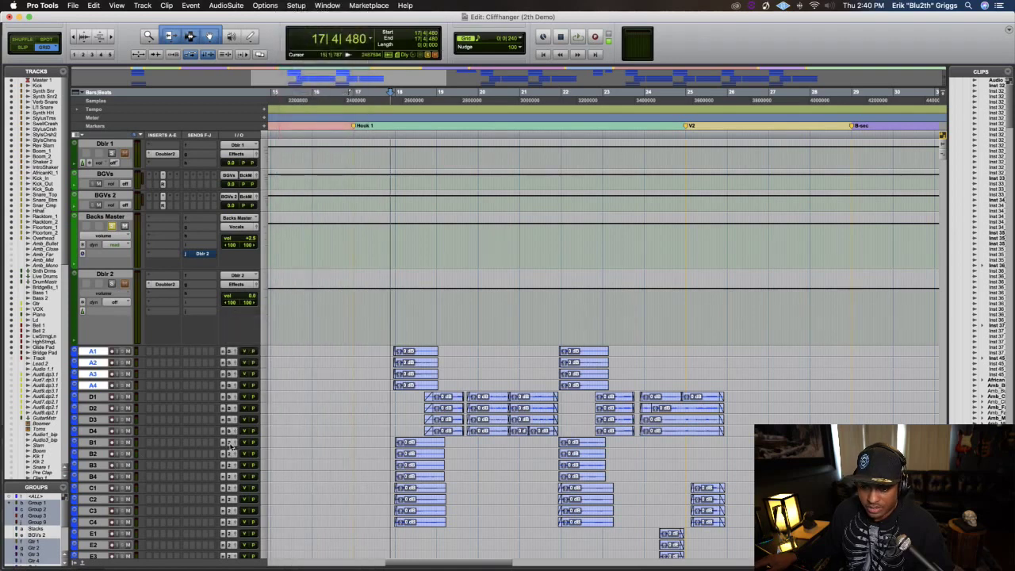
# Check which bus track B1's output is assigned to, leaving the assignment as it is
pyautogui.click(230, 444)
pyautogui.moveTo(230, 447)
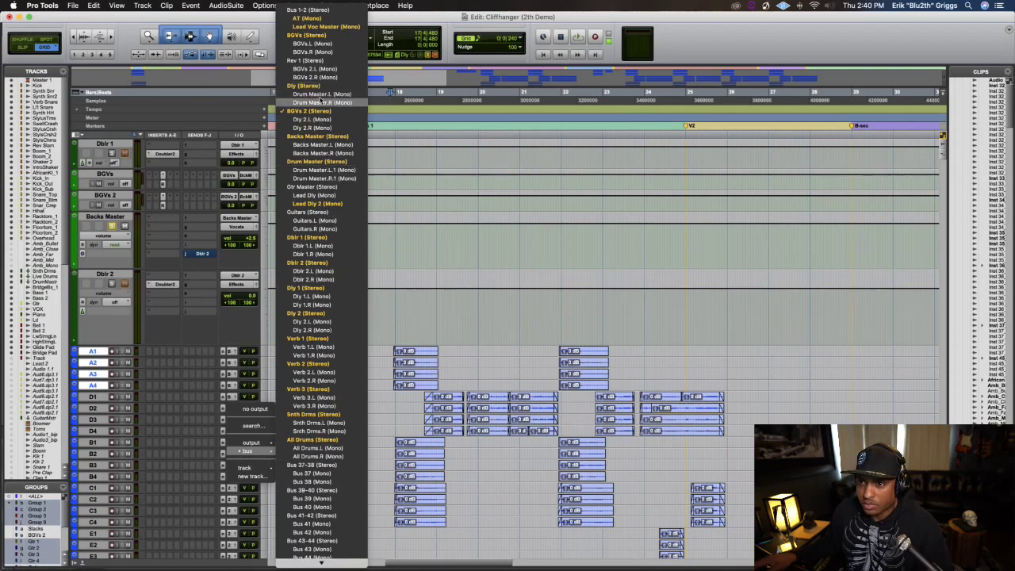
pyautogui.click(161, 211)
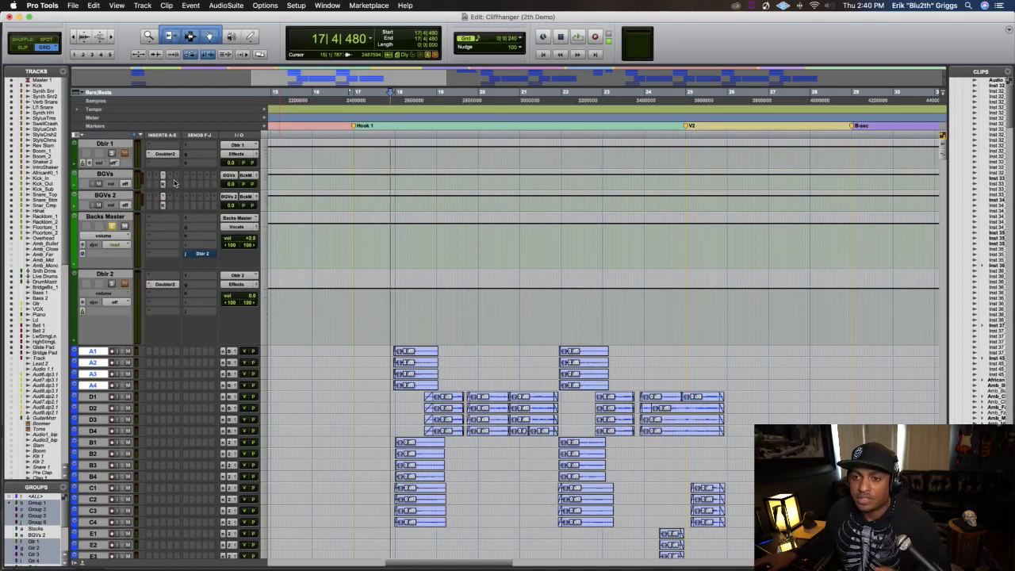
# Open the BGVs track's Renaissance Compressor and raise its ratio to about 2.09 while playing back the hook
pyautogui.scroll(3, 183, 230)
pyautogui.click(163, 249)
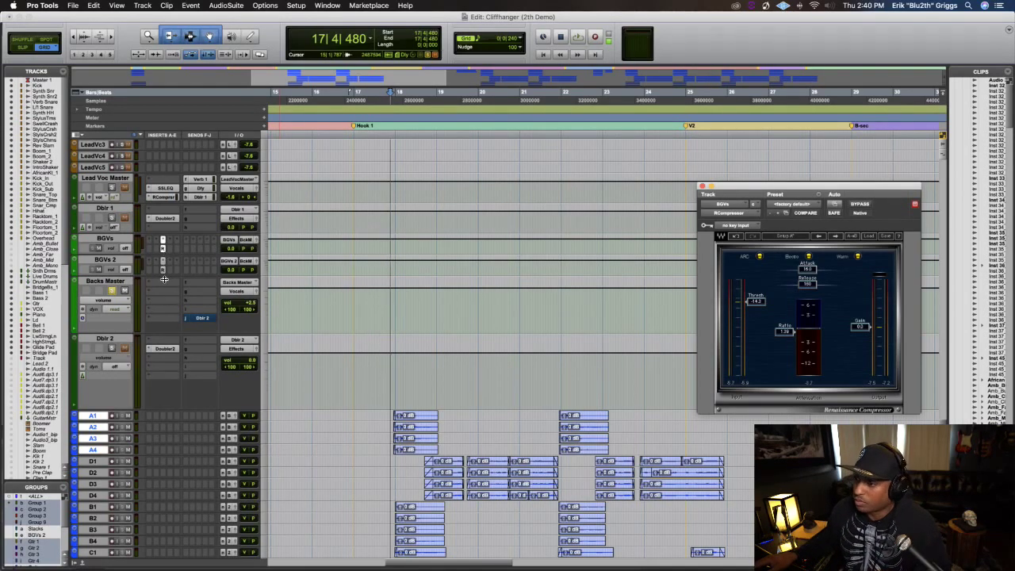
pyautogui.click(164, 250)
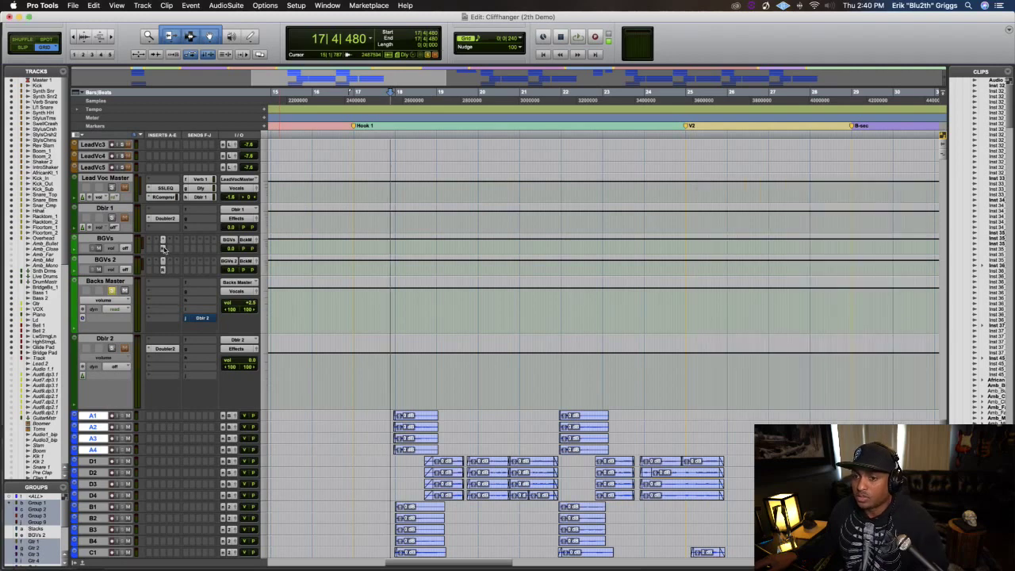
pyautogui.click(164, 250)
pyautogui.press('space')
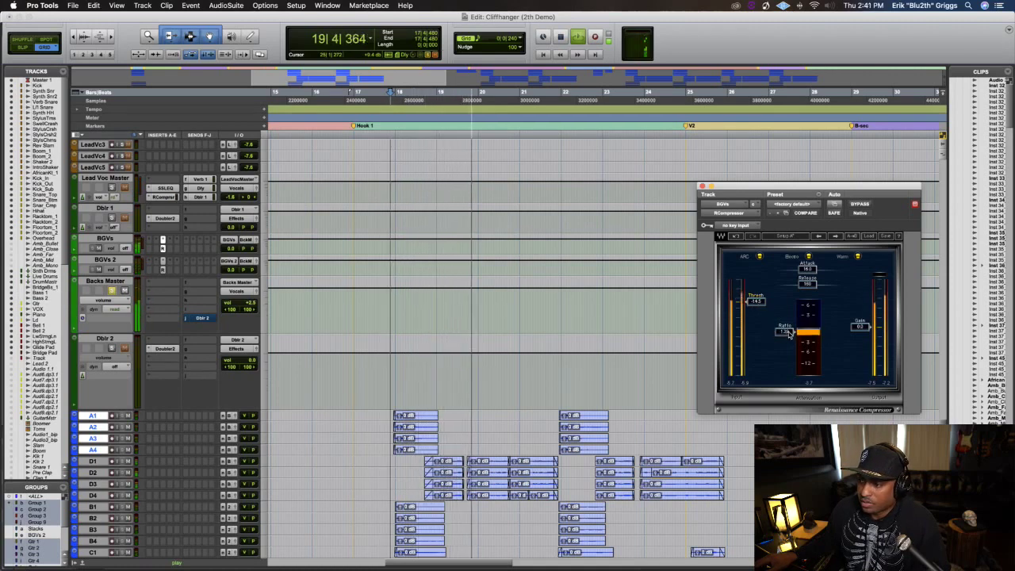
pyautogui.moveTo(787, 333); pyautogui.dragTo(788, 361)
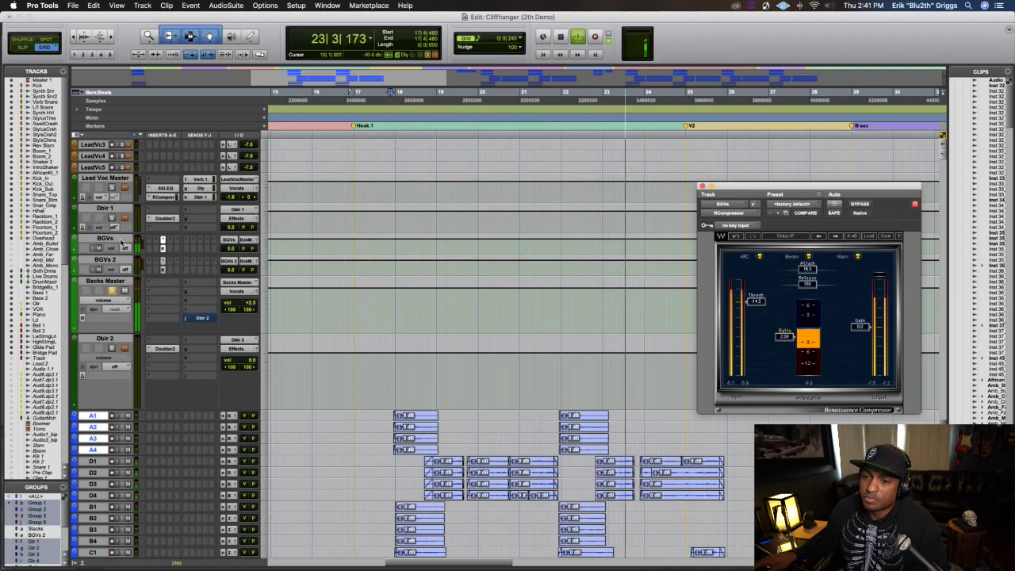
pyautogui.press('space')
# Open the BGVs 2 track's Renaissance Compressor and point out the BGVs, BGVs 2 and Backs Master tracks, leaving Backs Master selected
pyautogui.click(163, 270)
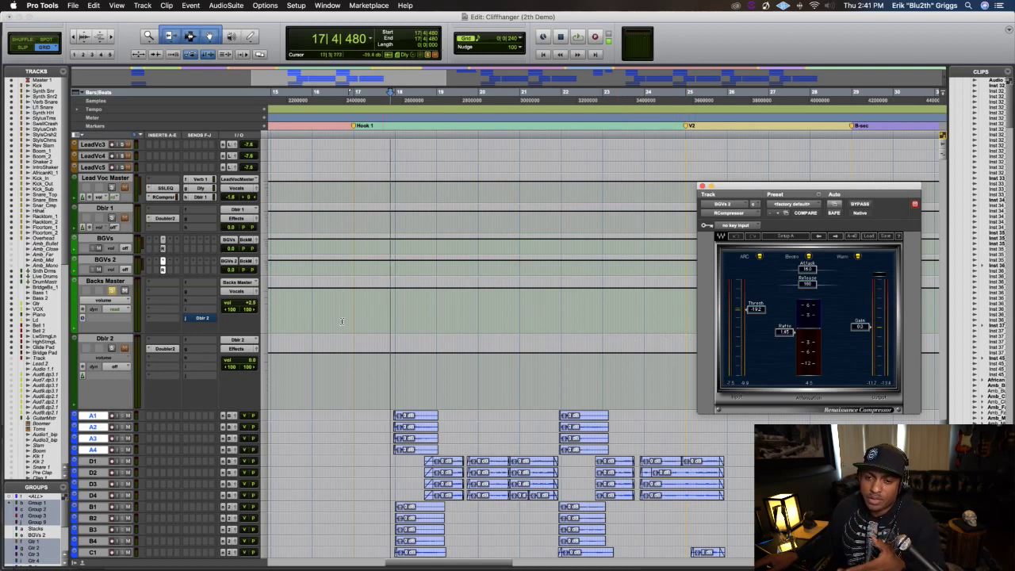
pyautogui.click(104, 238)
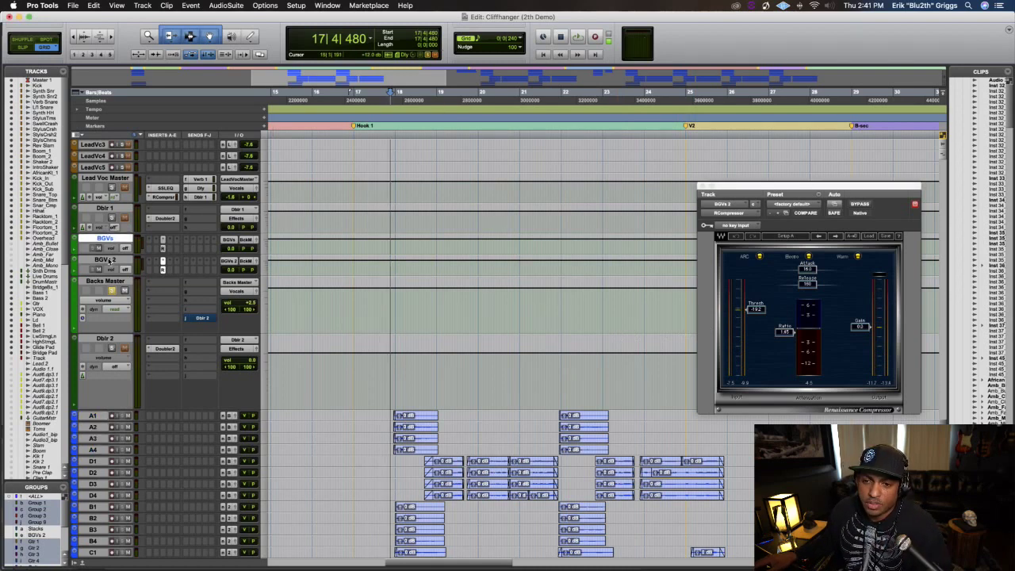
pyautogui.keyDown('shift'); pyautogui.click(110, 259); pyautogui.keyUp('shift')
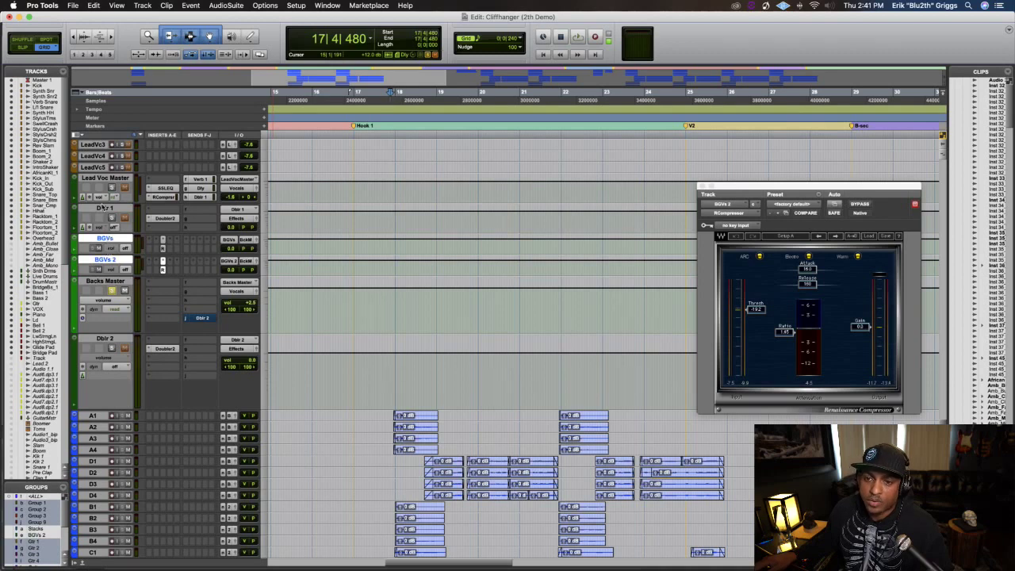
pyautogui.click(104, 207)
pyautogui.click(105, 261)
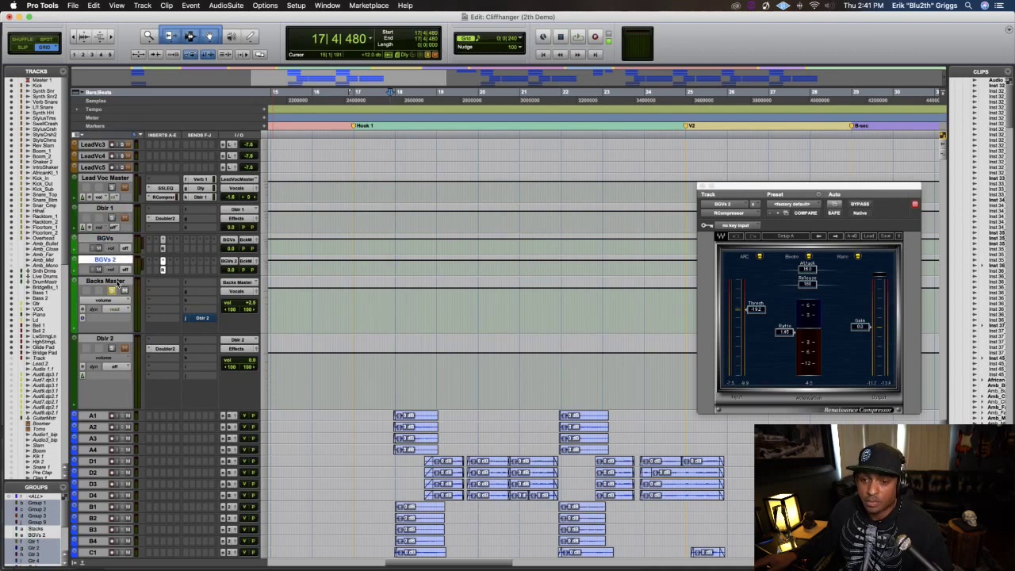
pyautogui.click(118, 284)
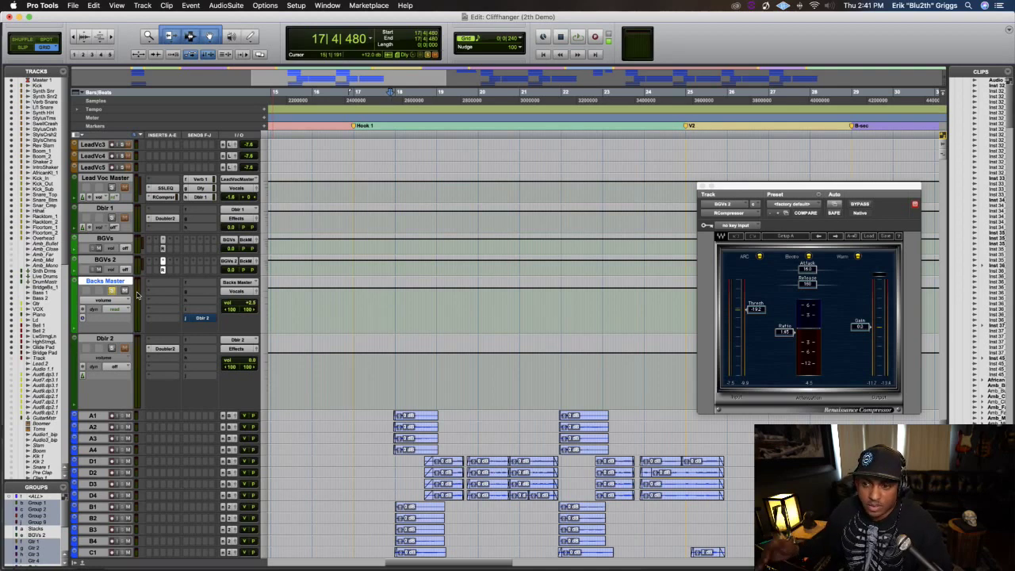
# Try lowering the Backs Master volume automation across a selection from bar 16 into bar 19, and undo the change
pyautogui.moveTo(315, 290); pyautogui.dragTo(400, 311)
pyautogui.keyDown('shift'); pyautogui.click(465, 305); pyautogui.keyUp('shift')
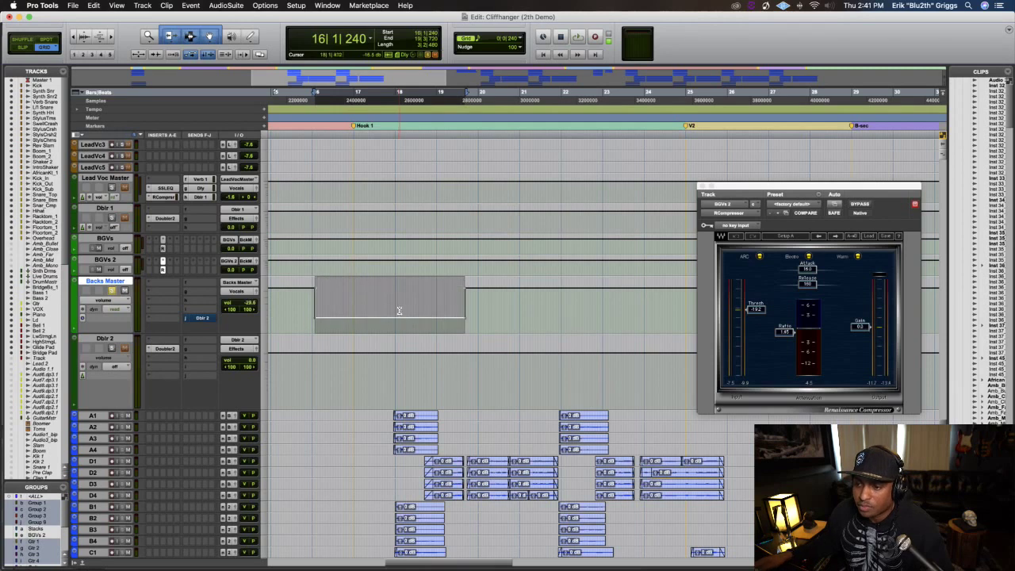
pyautogui.press('super+z')
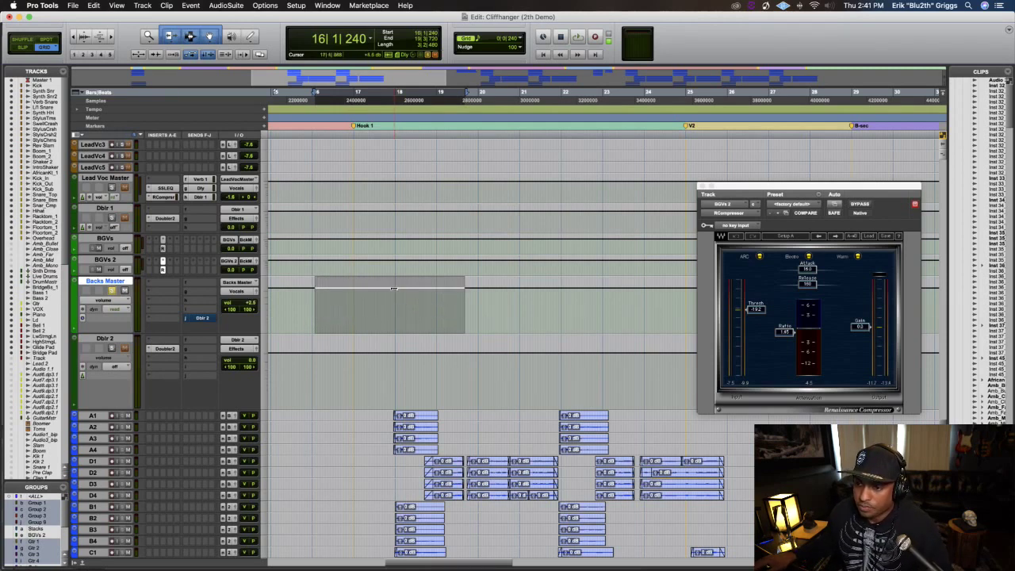
# Try dipping the Backs Master volume automation over a short selection around bar 18, play it back, and undo the dip
pyautogui.moveTo(394, 298); pyautogui.dragTo(411, 299)
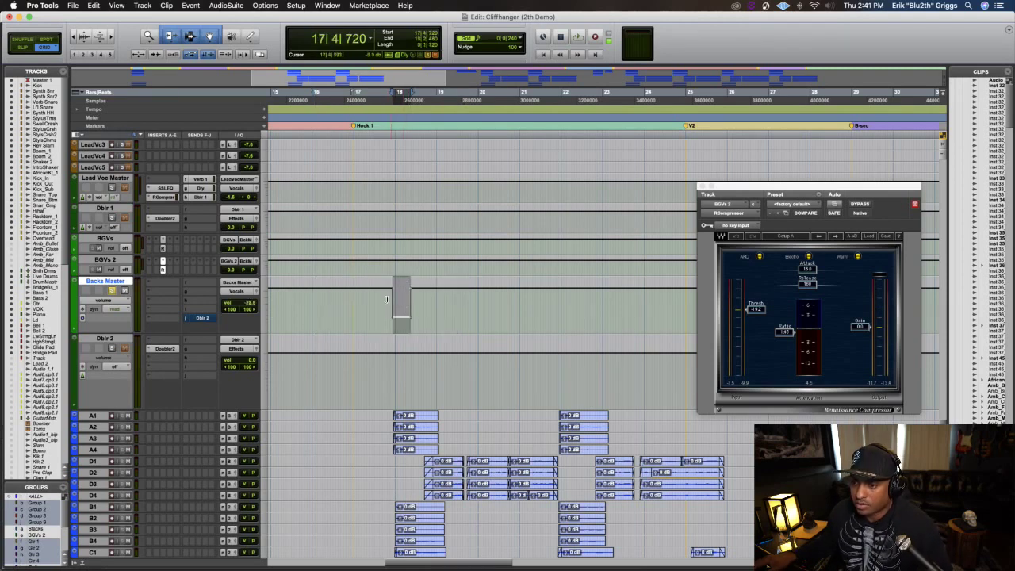
pyautogui.click(387, 299)
pyautogui.press('space')
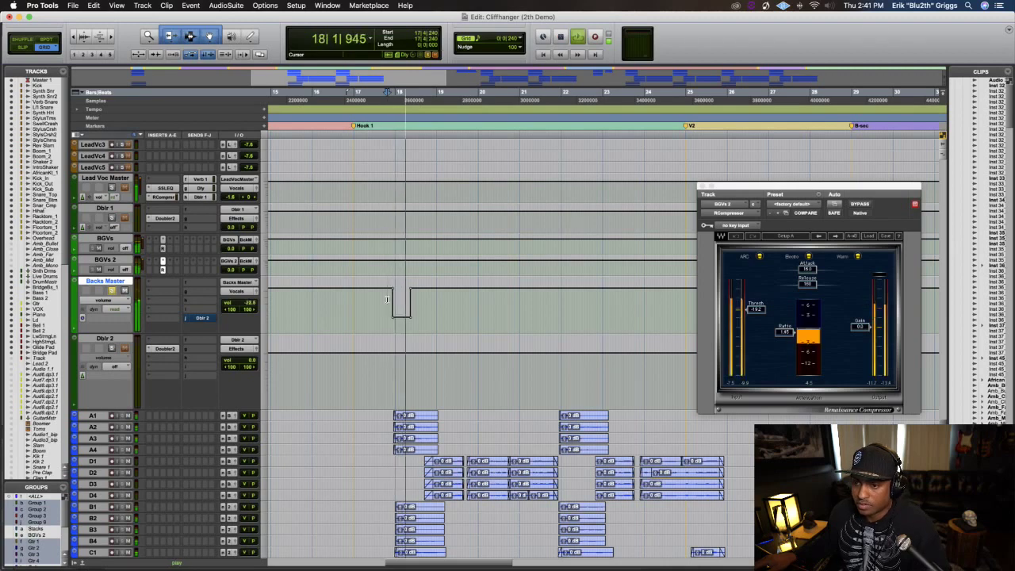
pyautogui.press('space')
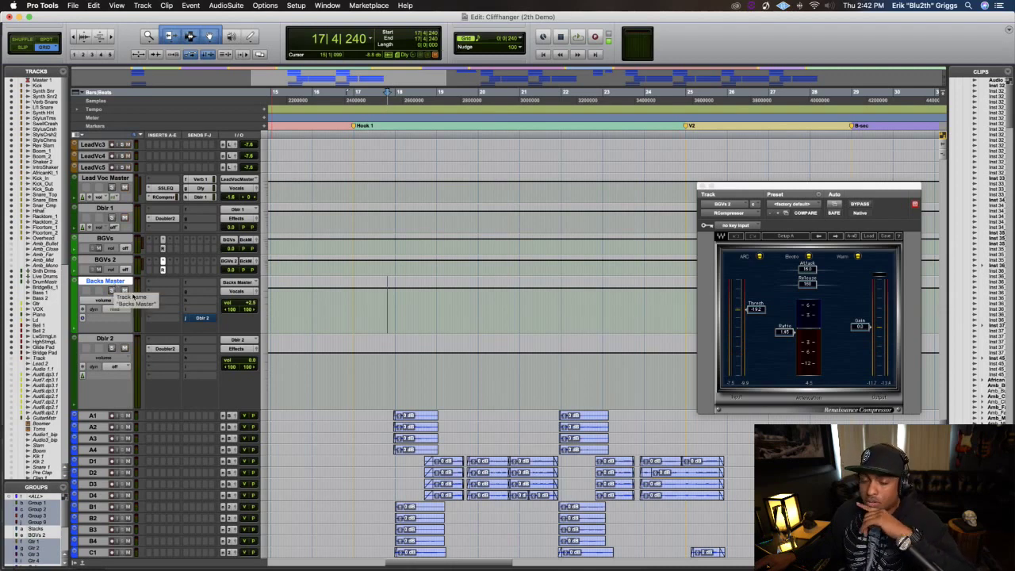
# Close the Renaissance Compressor window to look over the stacked vocal tracks, and reopen the compressor on BGVs 2
pyautogui.scroll(-3, 301, 326)
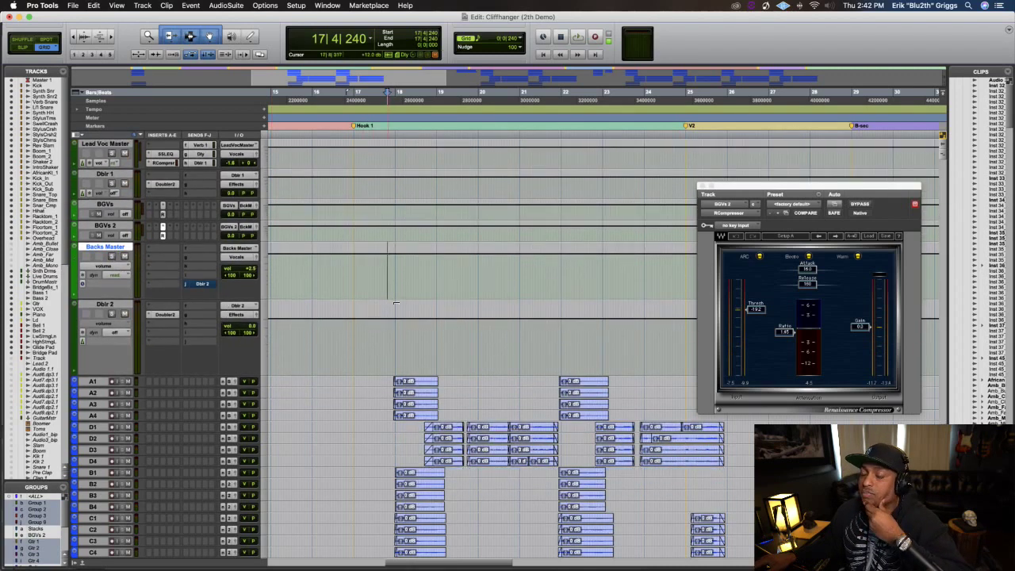
pyautogui.scroll(-7, 396, 303)
pyautogui.click(701, 186)
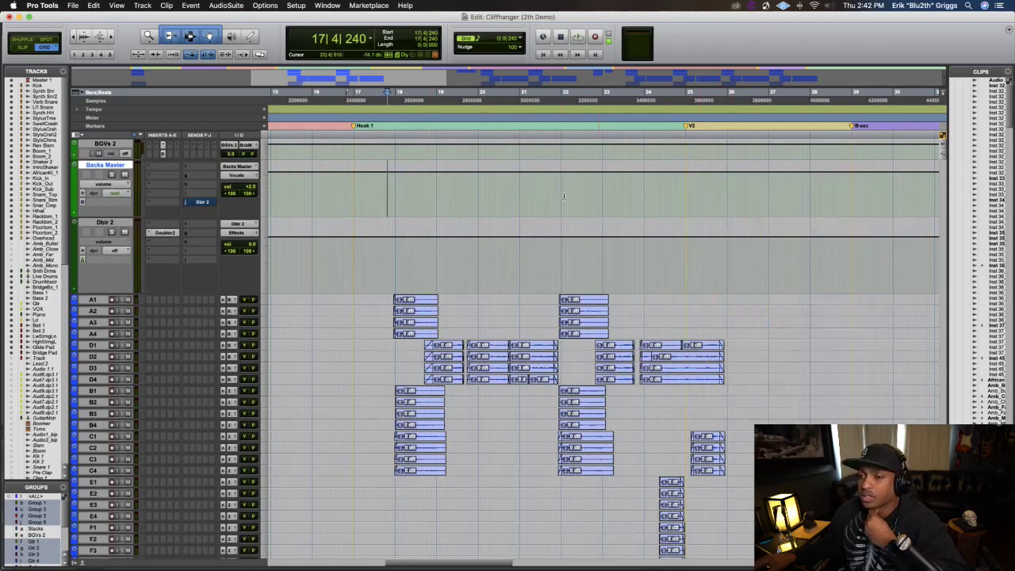
pyautogui.scroll(7, 340, 208)
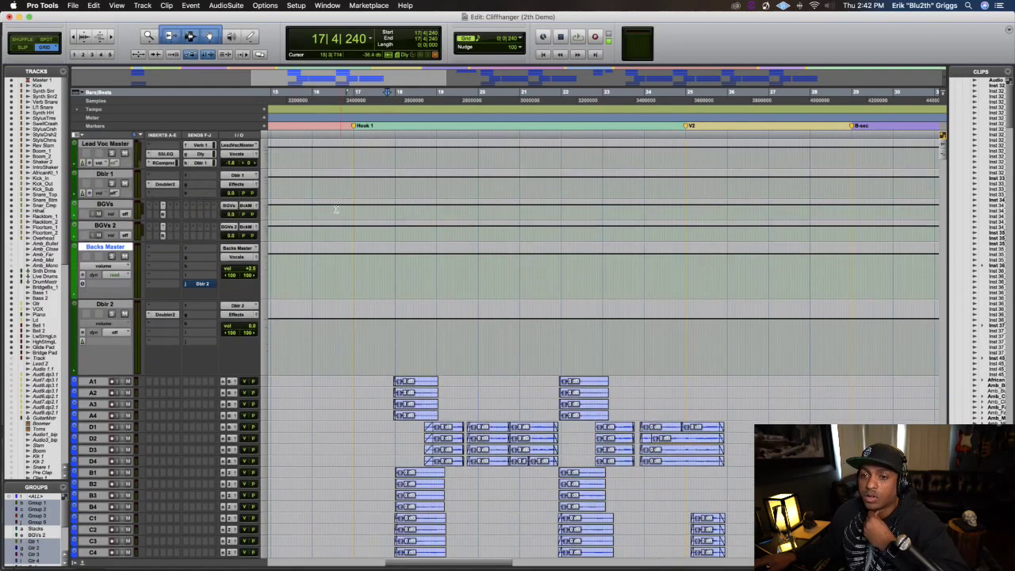
pyautogui.click(163, 226)
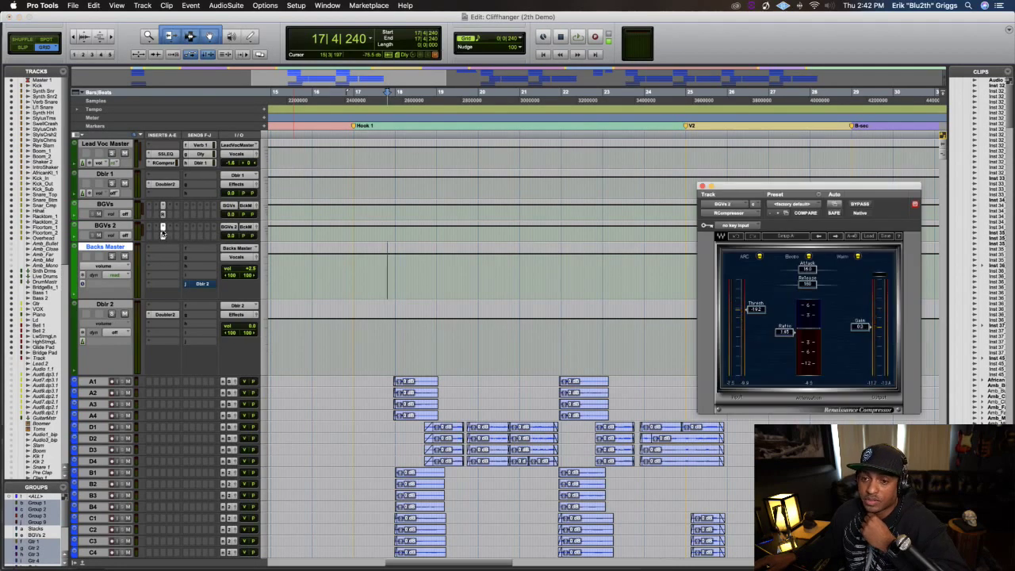
pyautogui.click(163, 248)
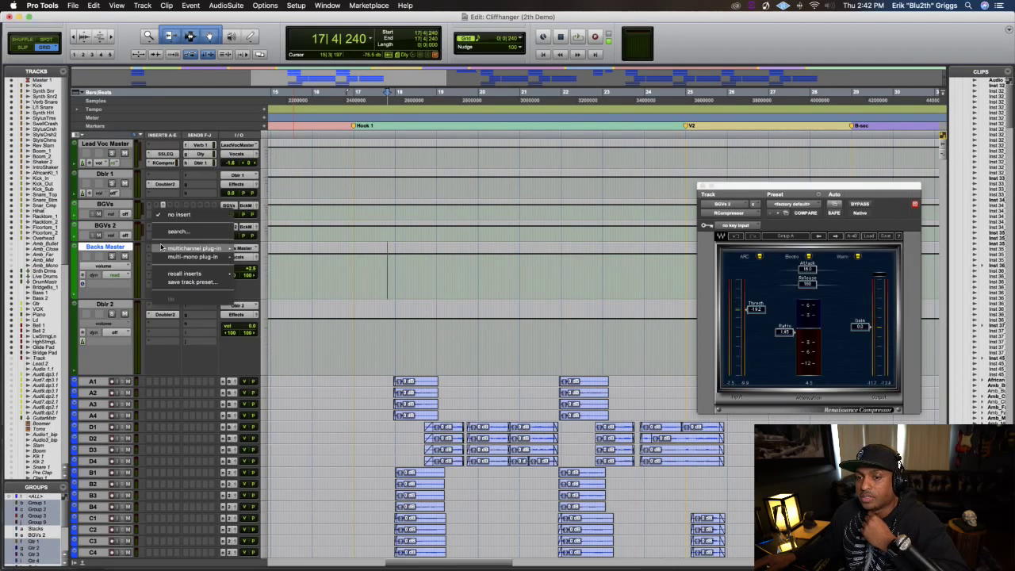
pyautogui.click(115, 251)
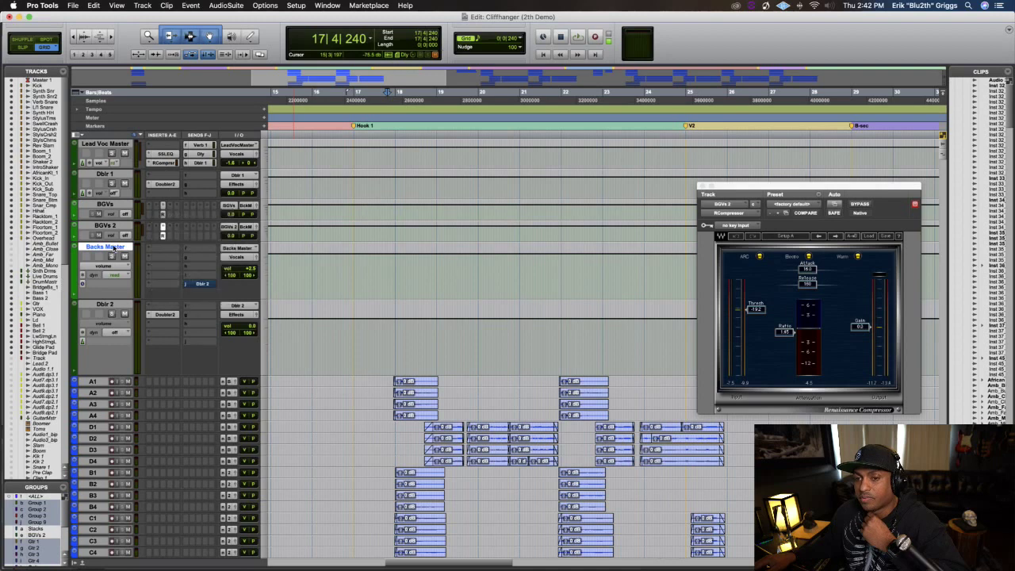
pyautogui.click(163, 248)
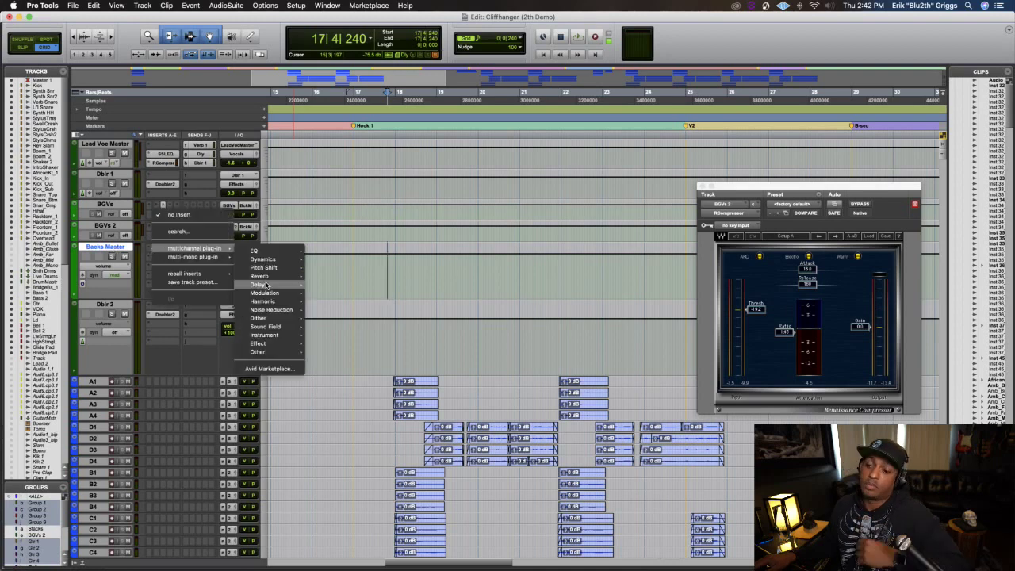
pyautogui.click(117, 248)
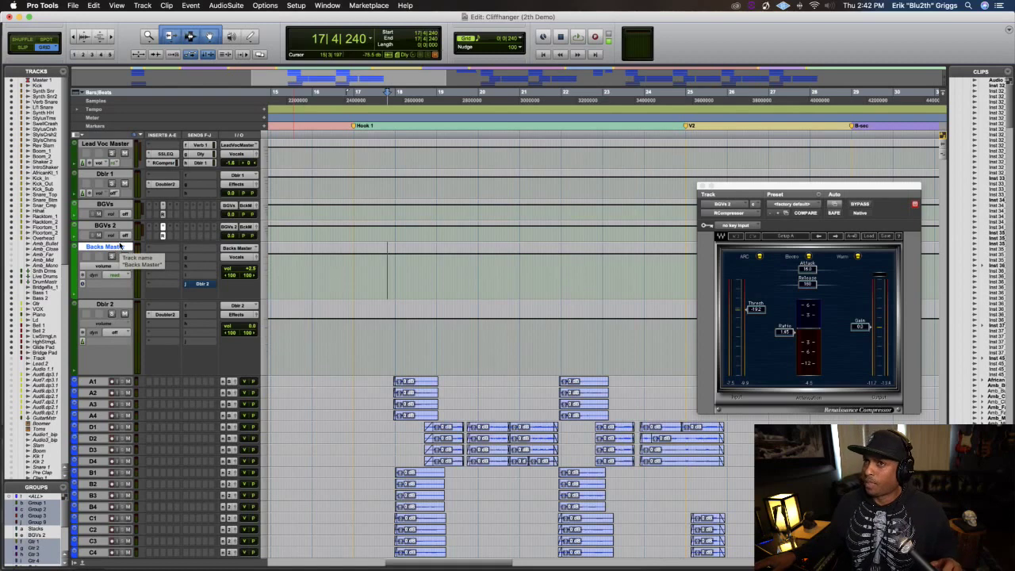
# Play back the start of the hook in the full mix, and solo the Backs Master track to hear the background vocals alone
pyautogui.press('space')
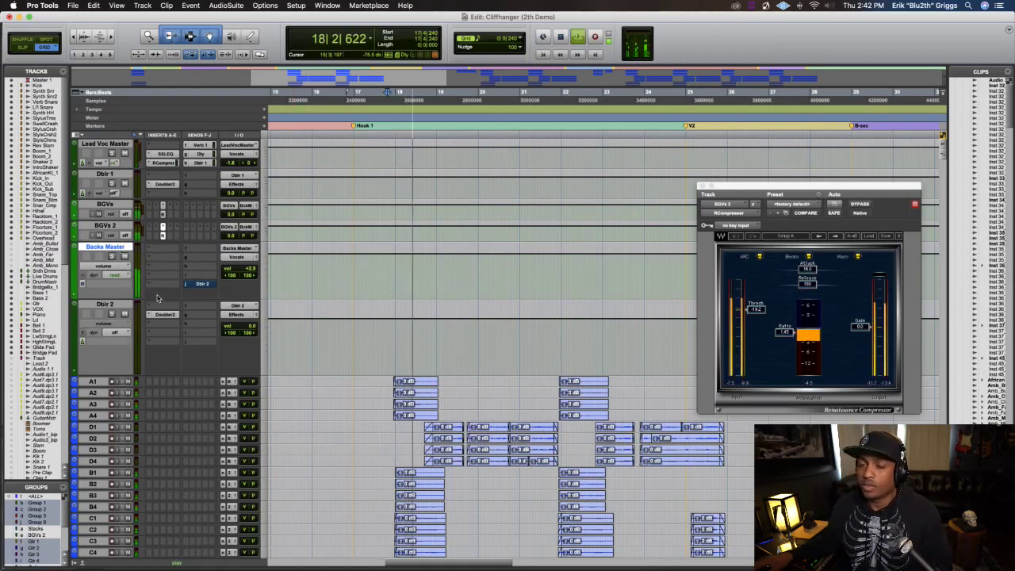
pyautogui.press('space')
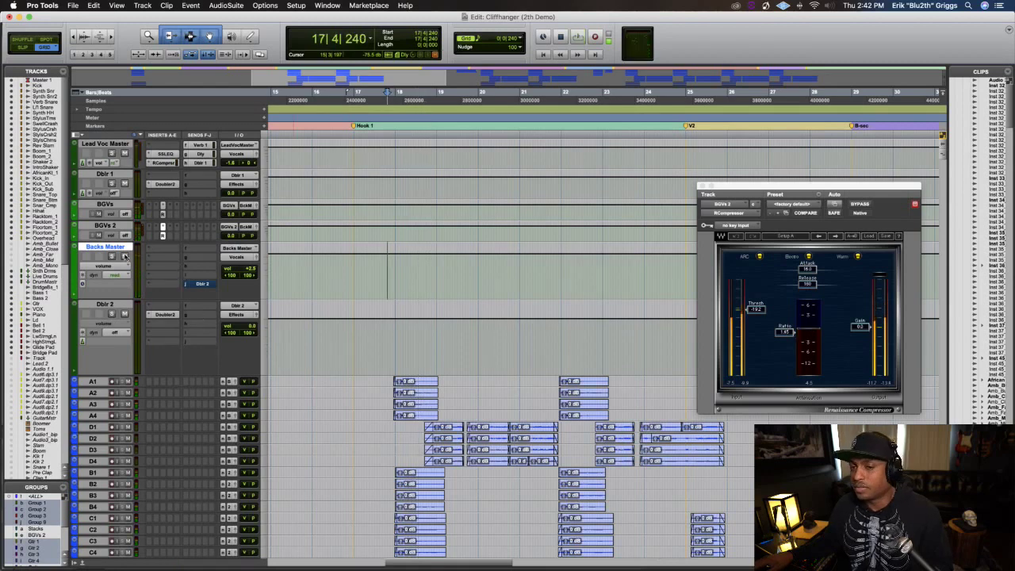
pyautogui.press('space')
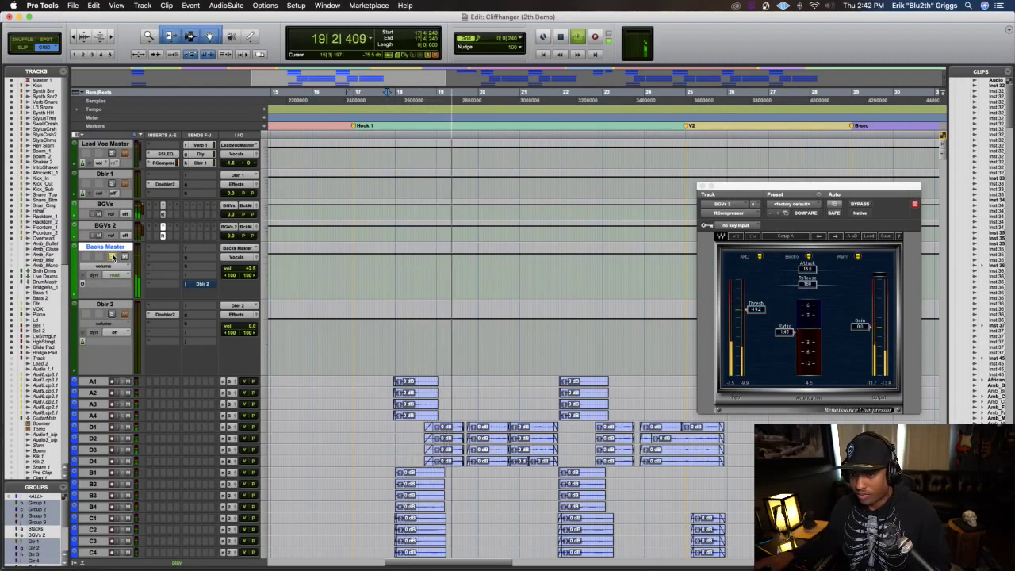
pyautogui.press('space')
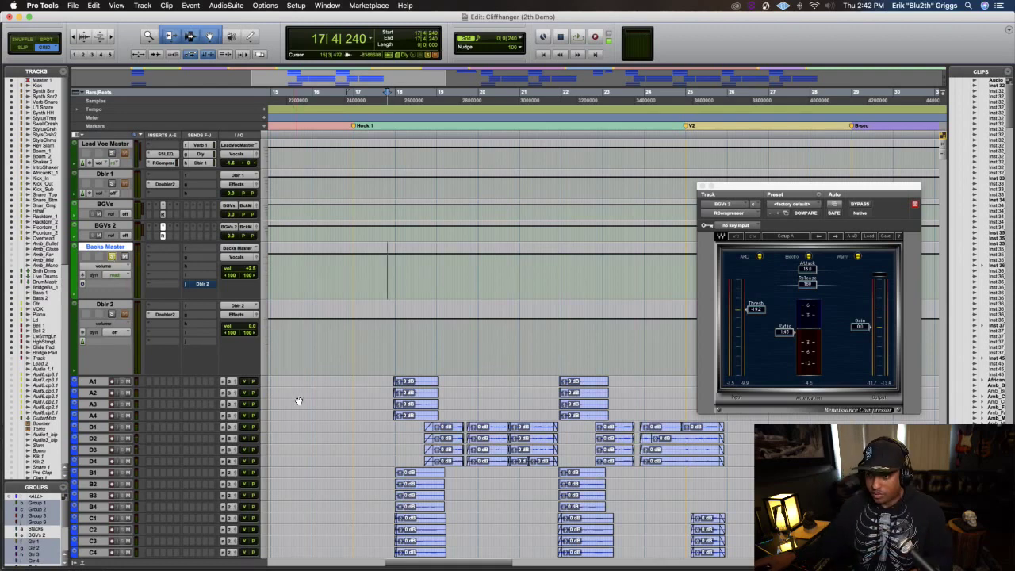
# Close the BGVs 2 compressor window and look over the stacked background vocal tracks A1 through G4
pyautogui.scroll(-5, 299, 402)
pyautogui.press('super+bracketright')
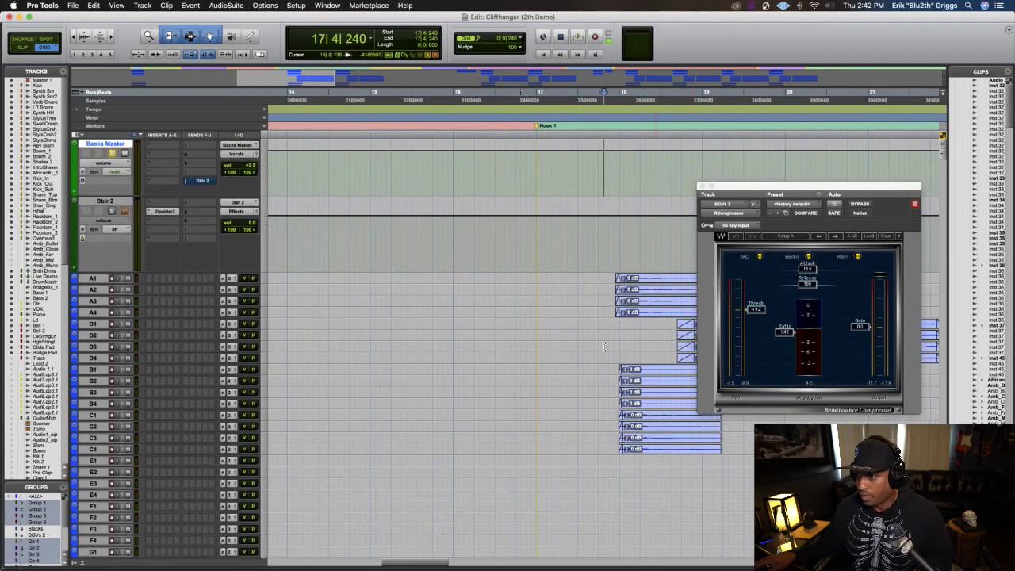
pyautogui.press('super+bracketleft')
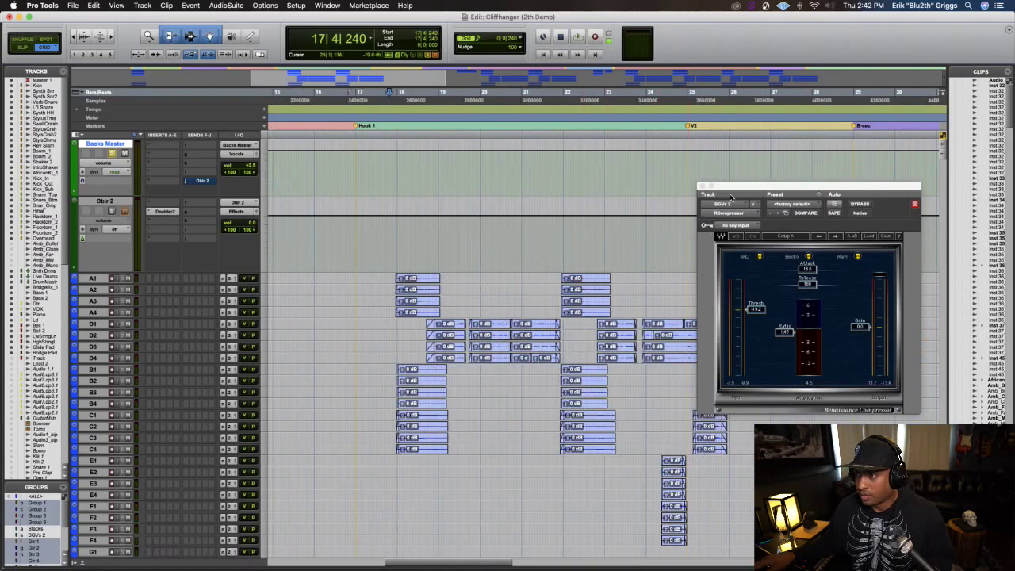
pyautogui.click(702, 187)
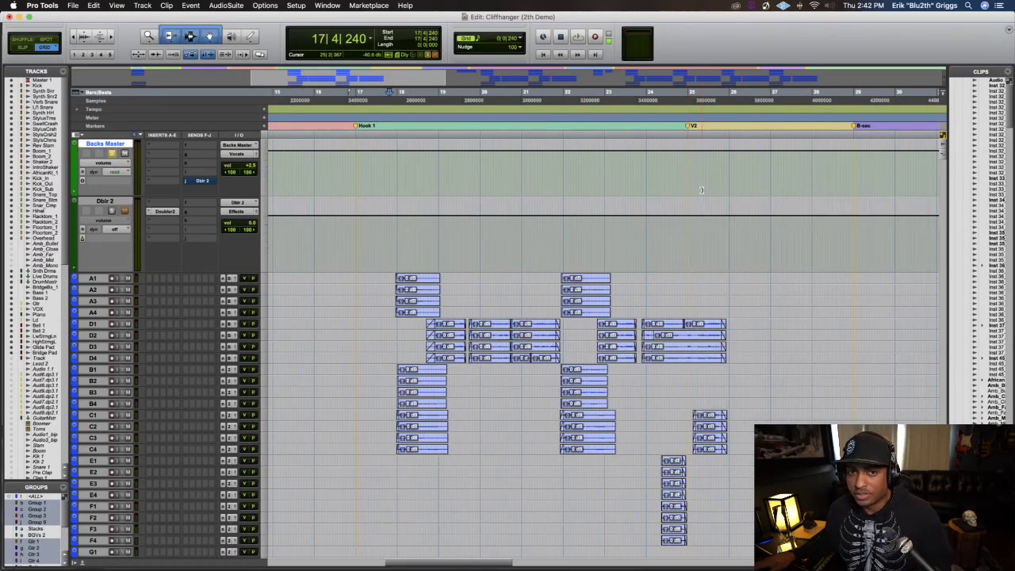
pyautogui.scroll(-5, 556, 298)
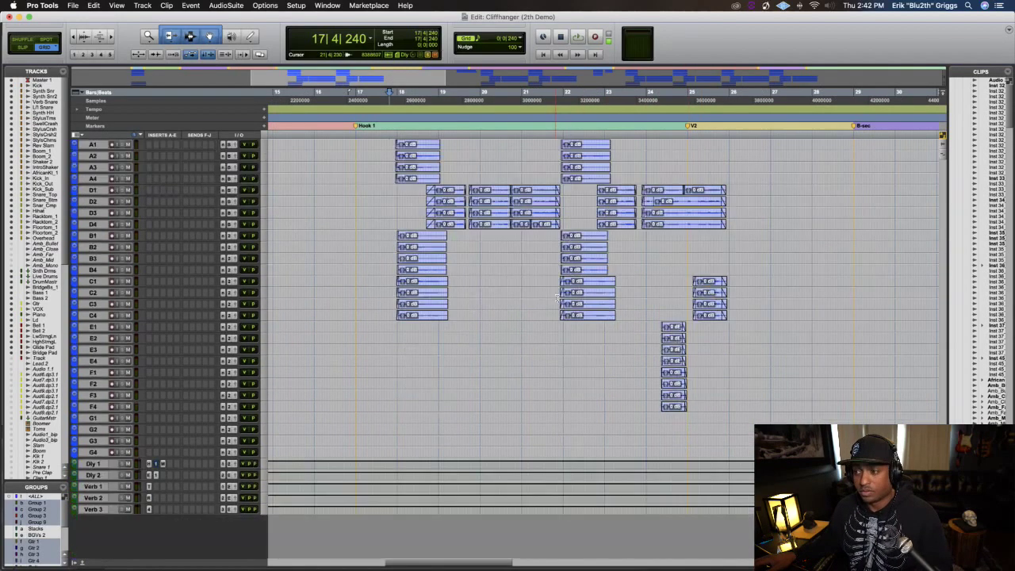
pyautogui.scroll(3, 562, 297)
pyautogui.scroll(3, 555, 300)
# Mute the third and fourth tracks of stacks A, D, B and C, and play back the hook with the thinner stacks
pyautogui.press('space')
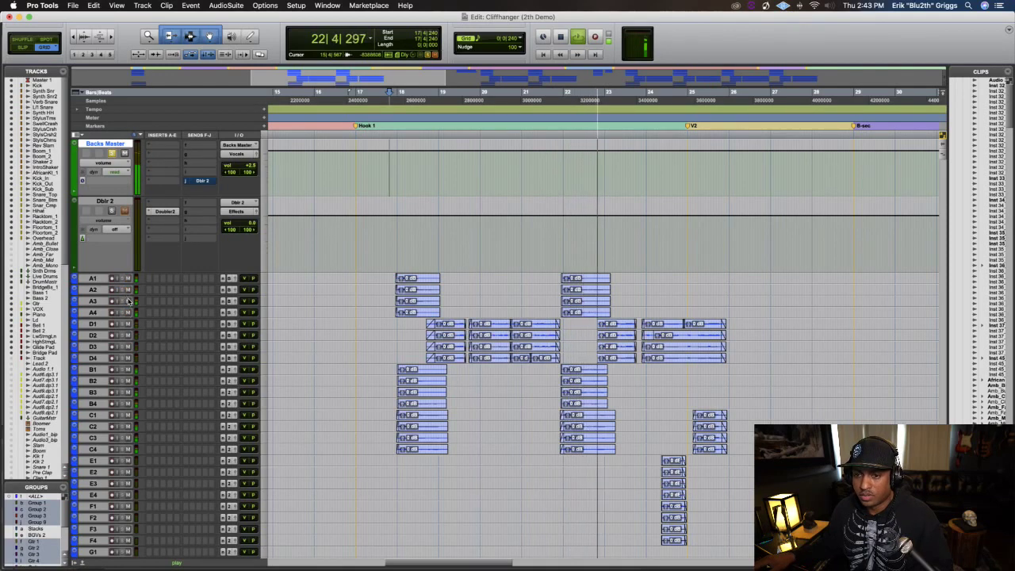
pyautogui.press('space')
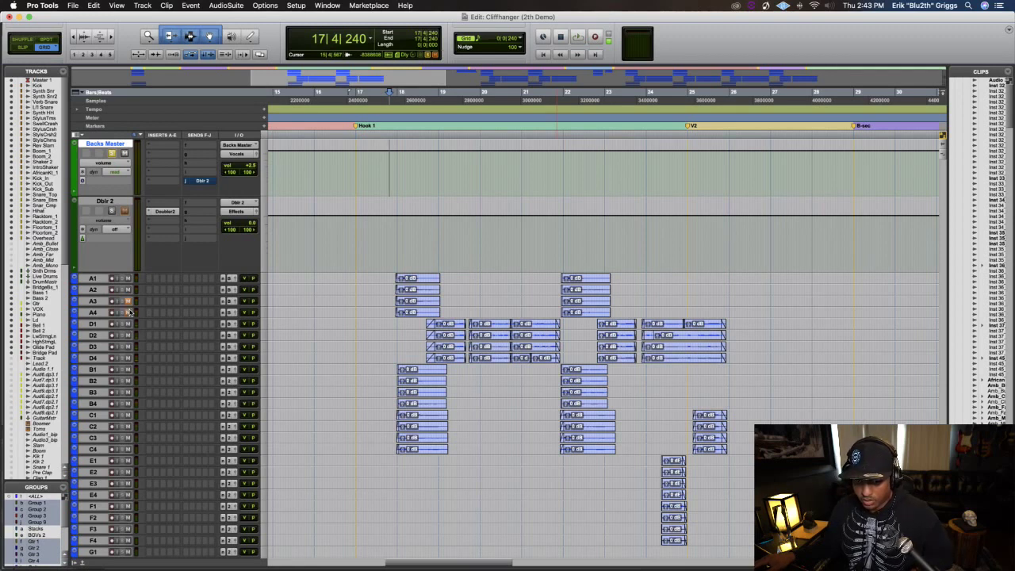
pyautogui.press('space')
pyautogui.press('space')
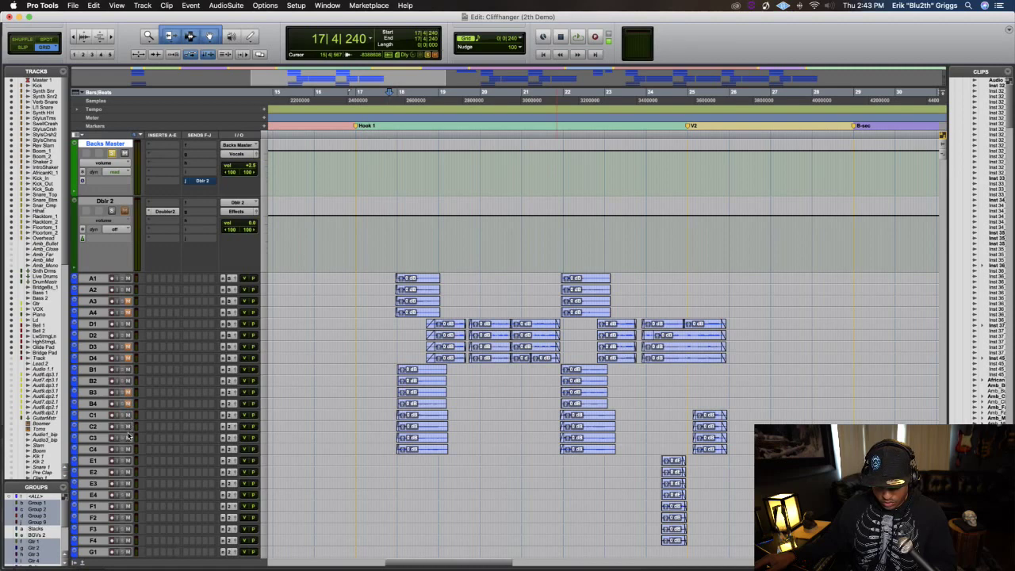
pyautogui.press('space')
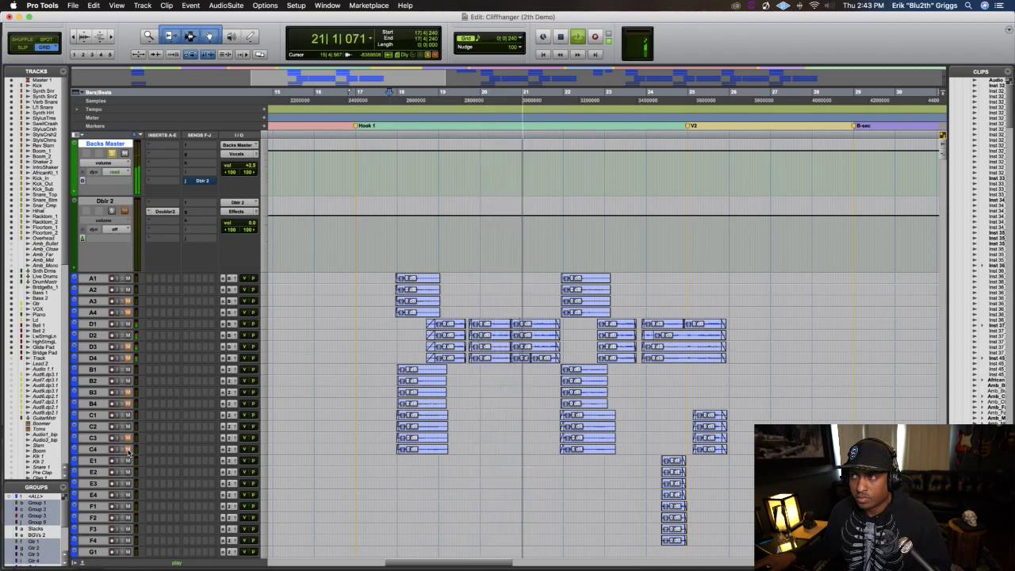
pyautogui.press('space')
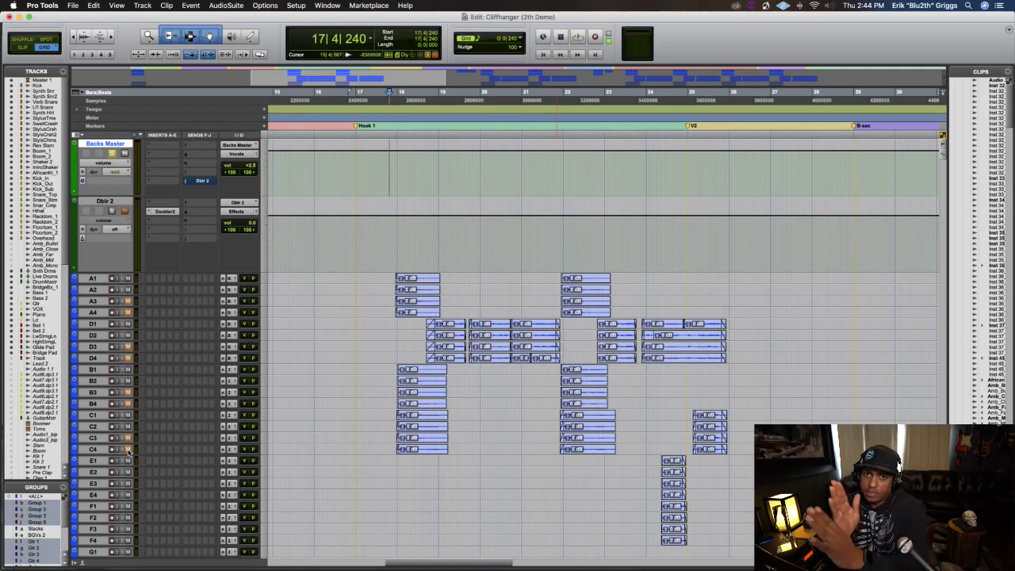
# Play the hook with the reduced stacks, unmute the third and fourth tracks of A, D, B and C, and play it again
pyautogui.press('space')
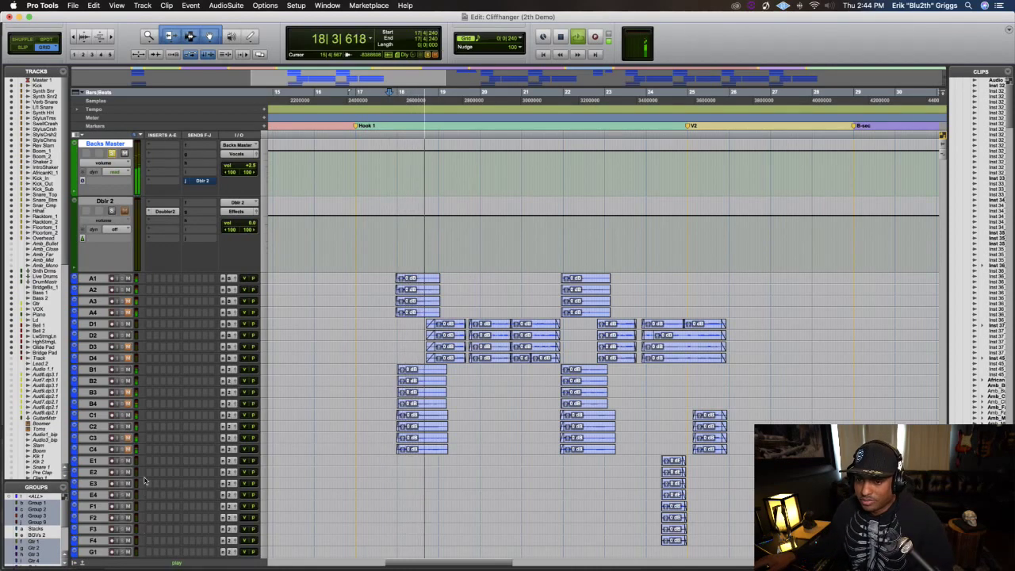
pyautogui.press('space')
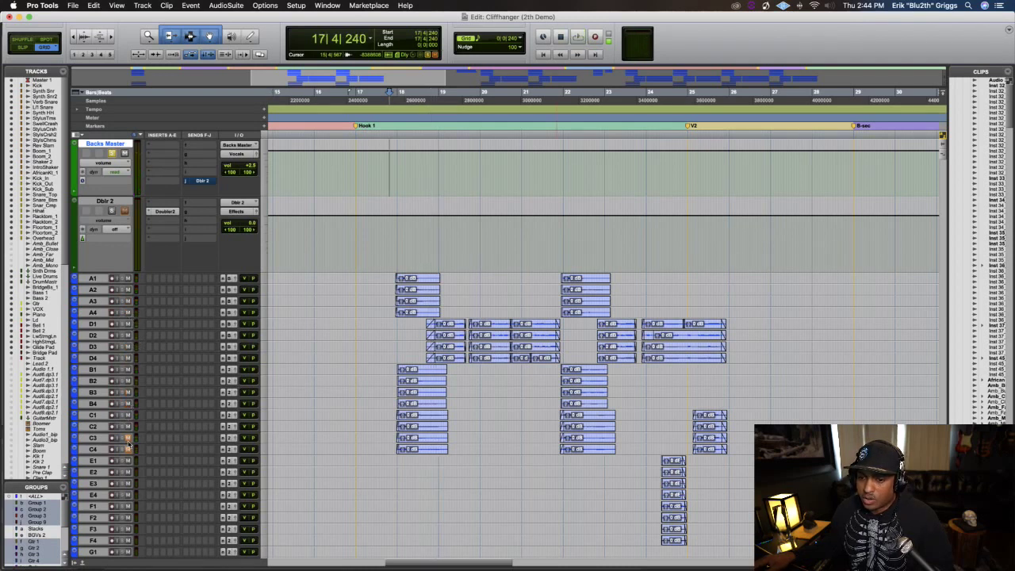
pyautogui.press('space')
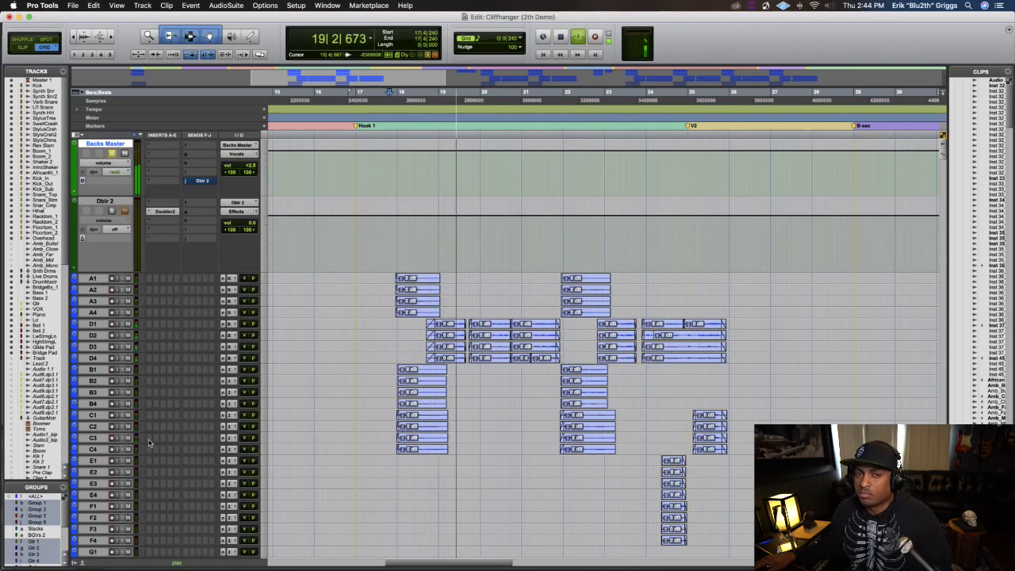
pyautogui.press('space')
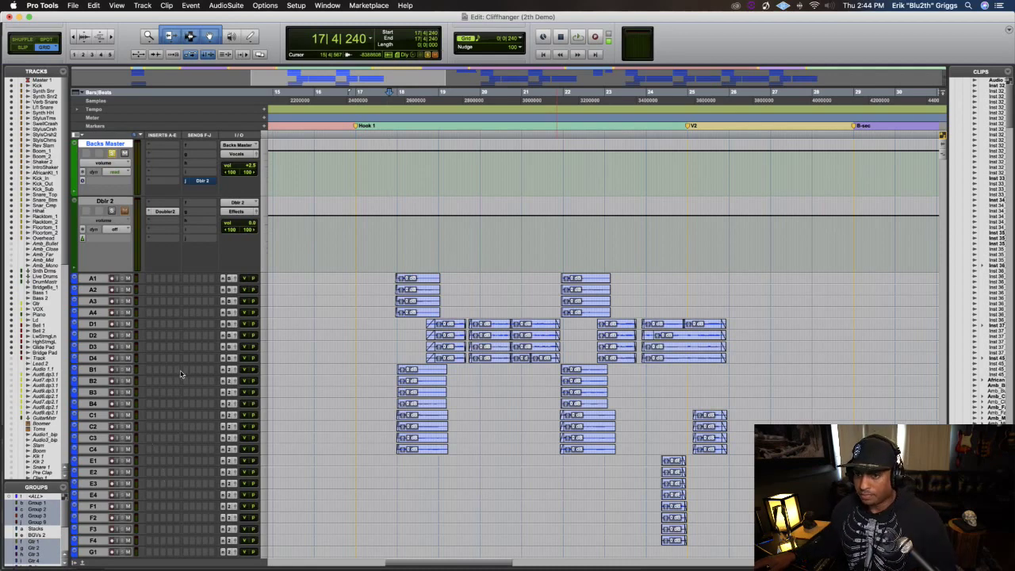
# Play back the hook with the full stacks while reviewing the vocal tracks, the BGVs buses and the Backs Master
pyautogui.scroll(5, 183, 293)
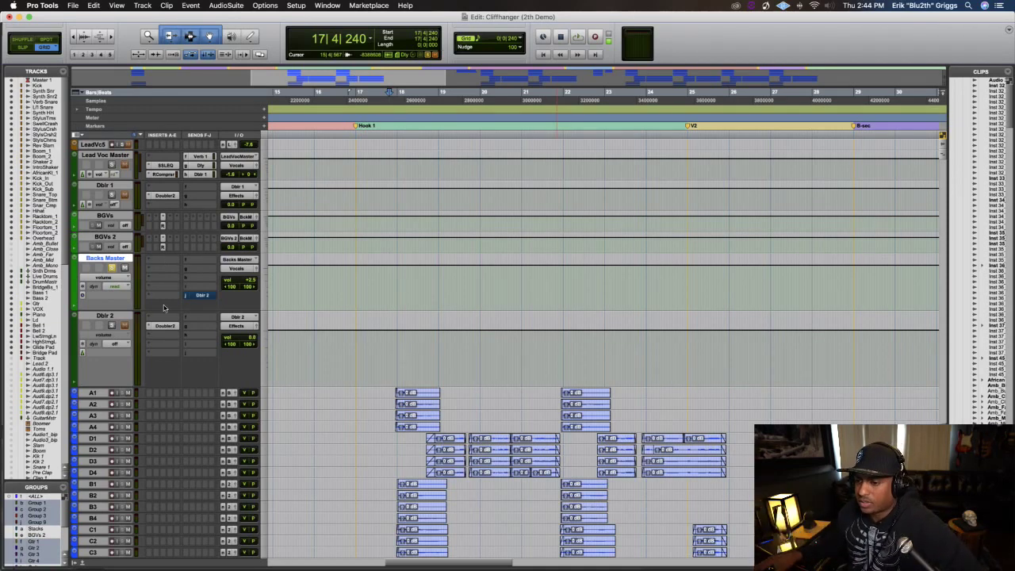
pyautogui.scroll(-5, 375, 364)
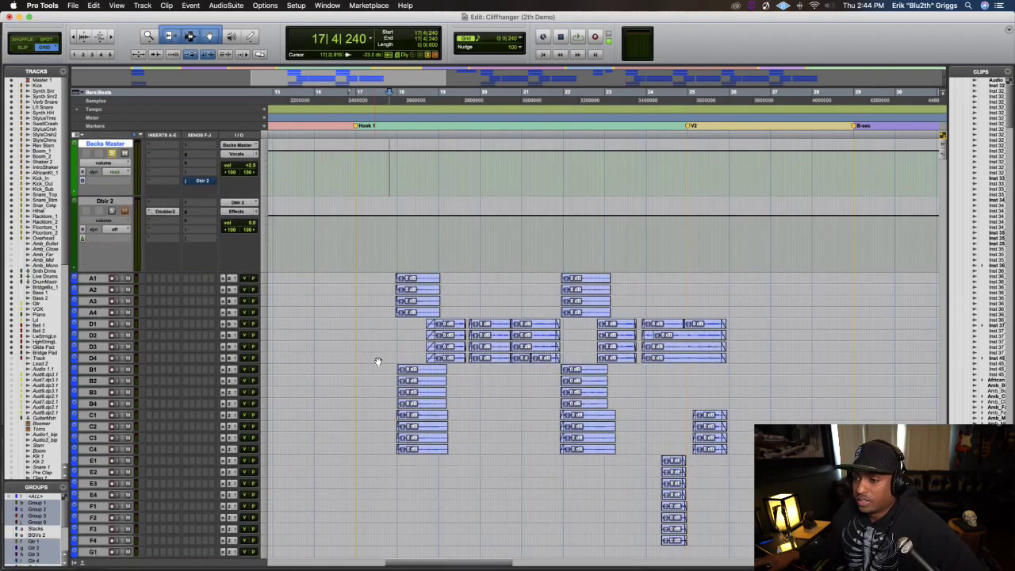
pyautogui.scroll(-3, 379, 361)
pyautogui.press('space')
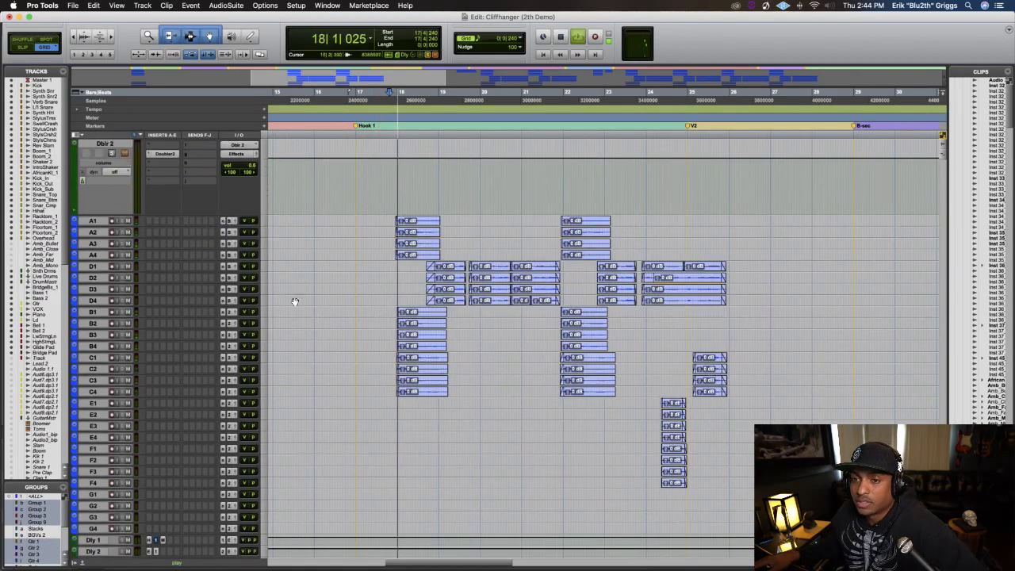
pyautogui.scroll(4, 295, 298)
pyautogui.scroll(1, 297, 300)
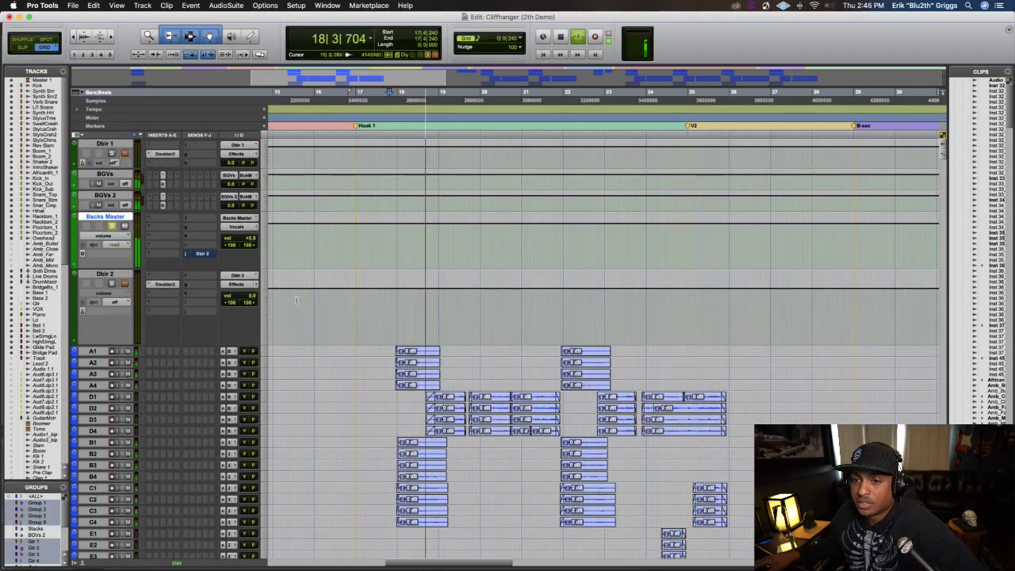
pyautogui.press('space')
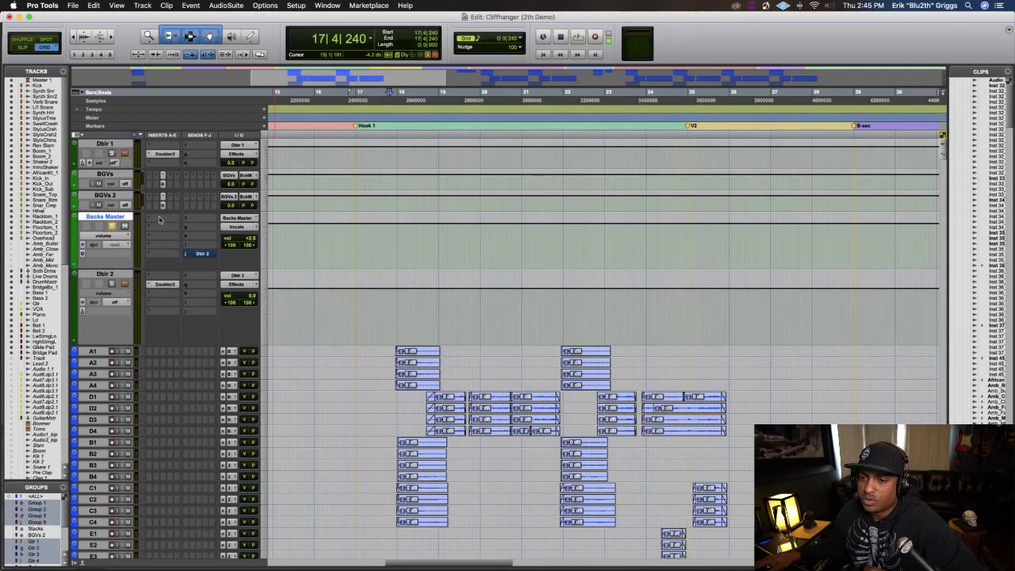
# Insert a stereo multichannel FabFilter Pro-DS on the first insert slot of Backs Master and reposition its window over the timeline
pyautogui.click(158, 216)
pyautogui.moveTo(199, 226)
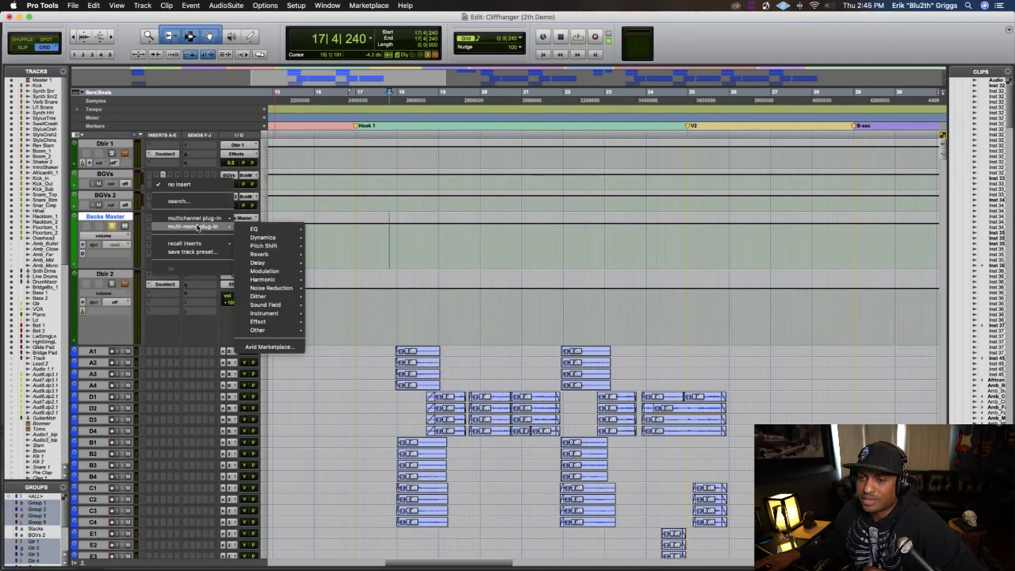
pyautogui.moveTo(259, 229)
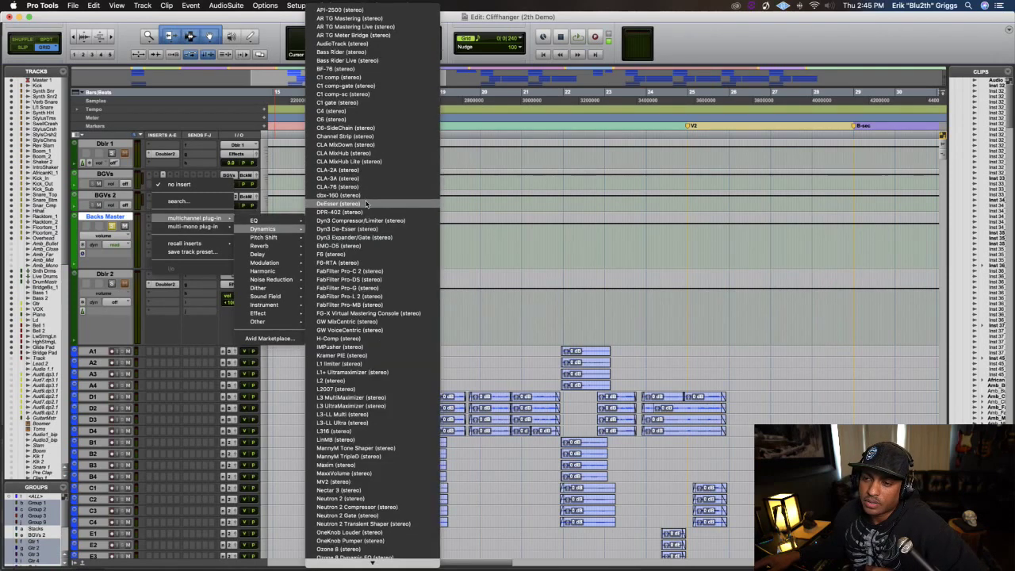
pyautogui.click(369, 280)
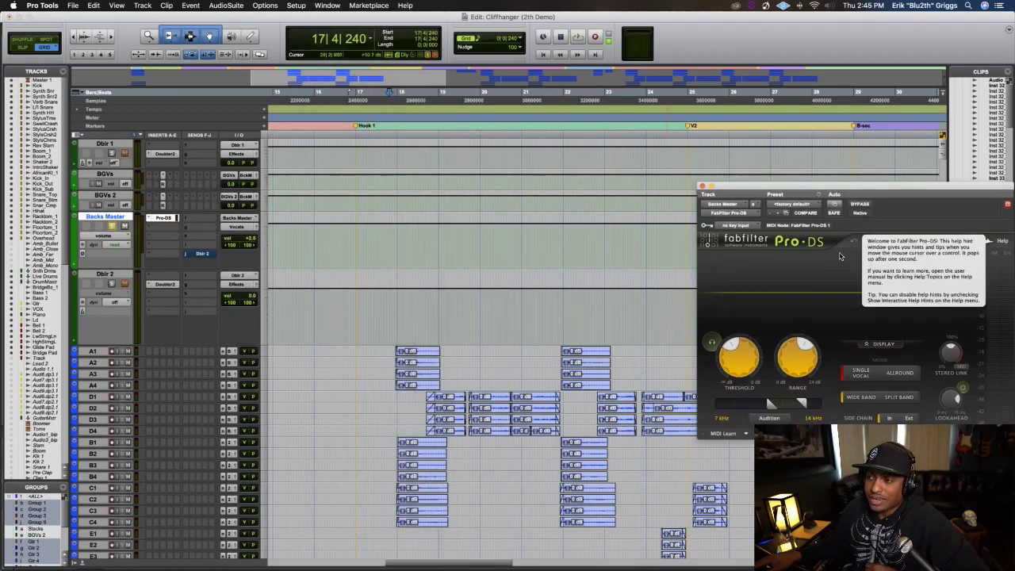
pyautogui.moveTo(819, 188); pyautogui.dragTo(408, 108)
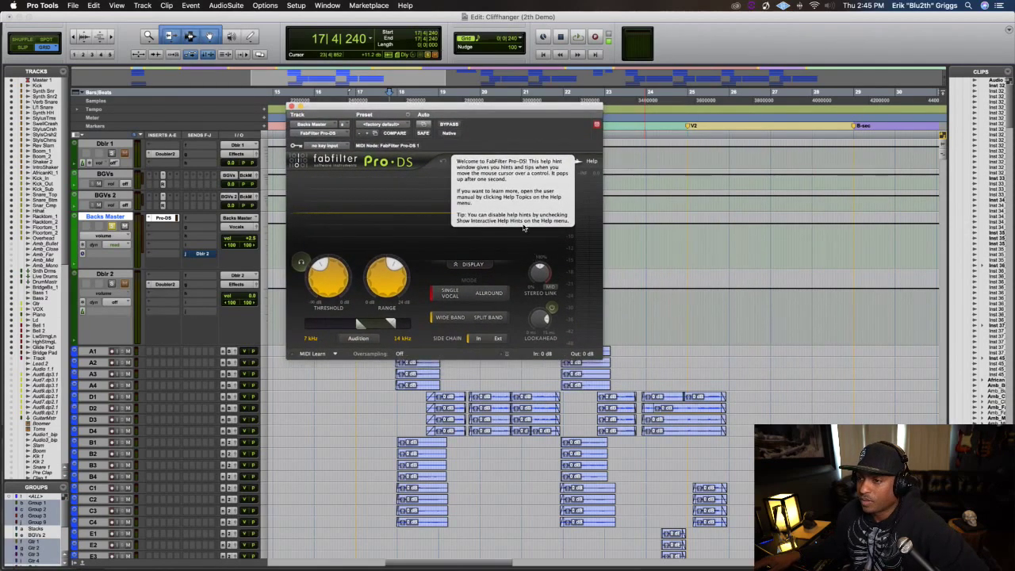
# Play back the hook through the Pro-DS on Backs Master at its default setting and examine the de-essing display
pyautogui.press('space')
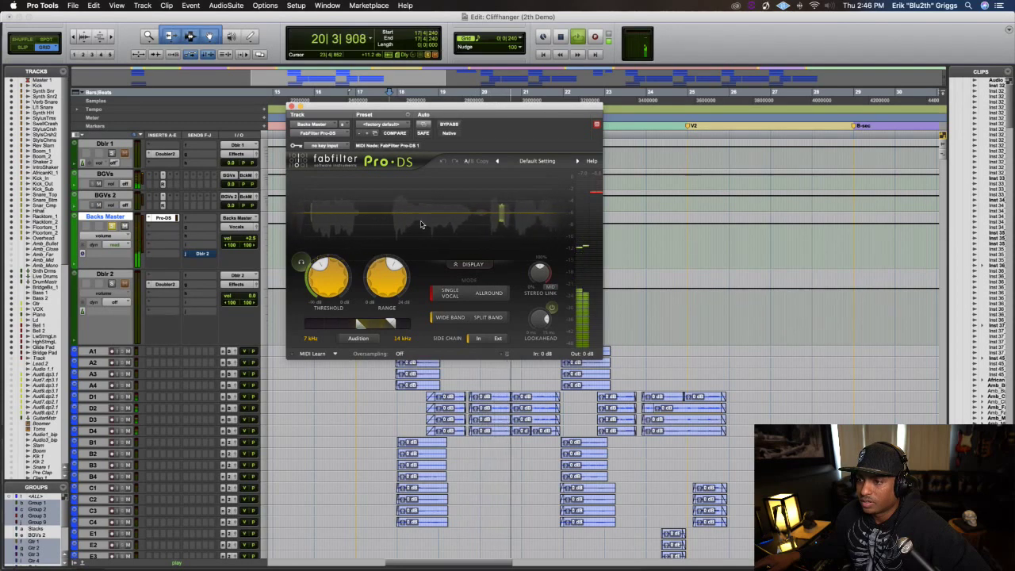
pyautogui.moveTo(333, 277)
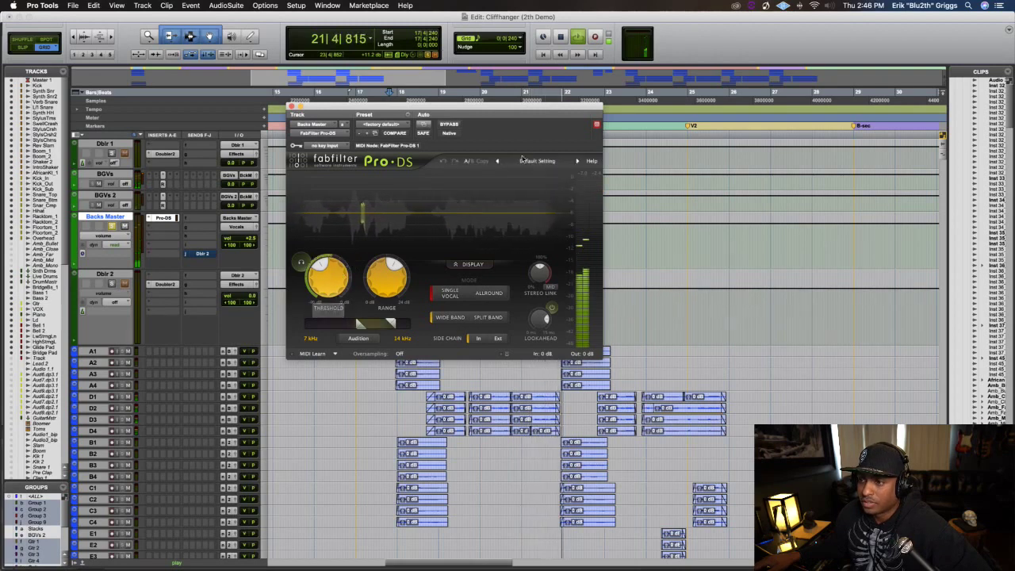
pyautogui.press('space')
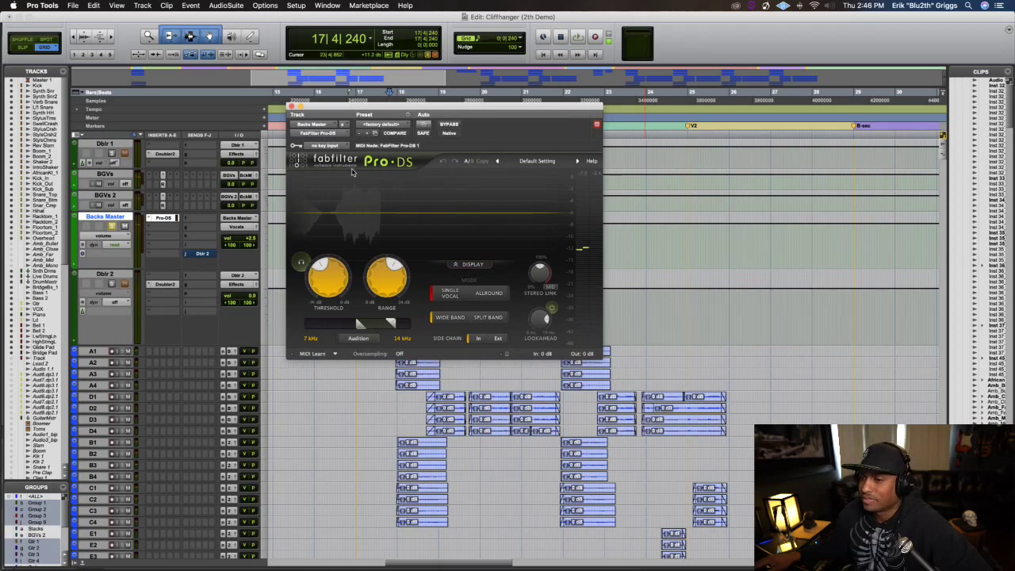
pyautogui.press('space')
pyautogui.press('space')
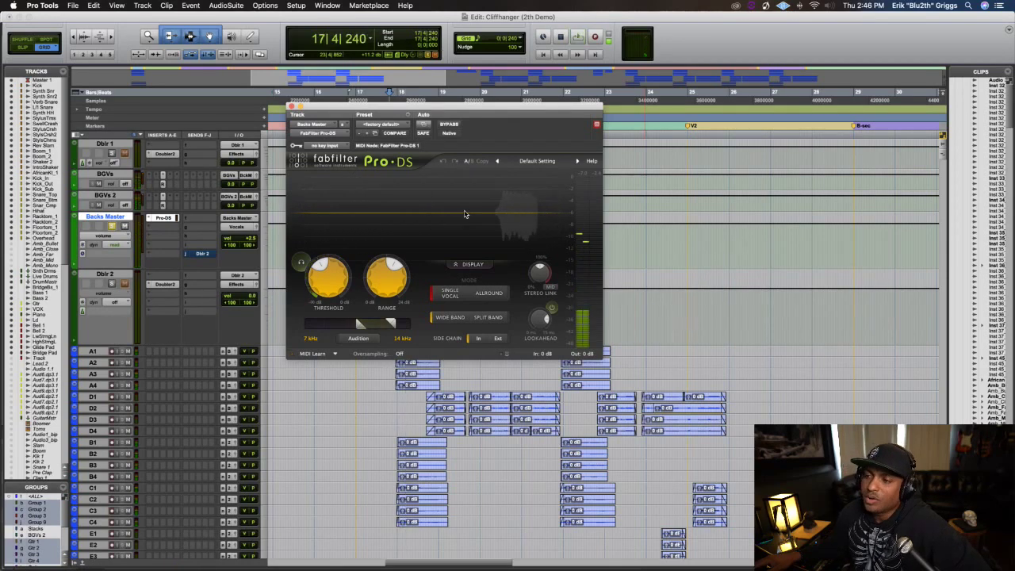
# Lower the Pro-DS threshold to -39.12 dB during hook playback and replay the hook to check the de-essing
pyautogui.press('space')
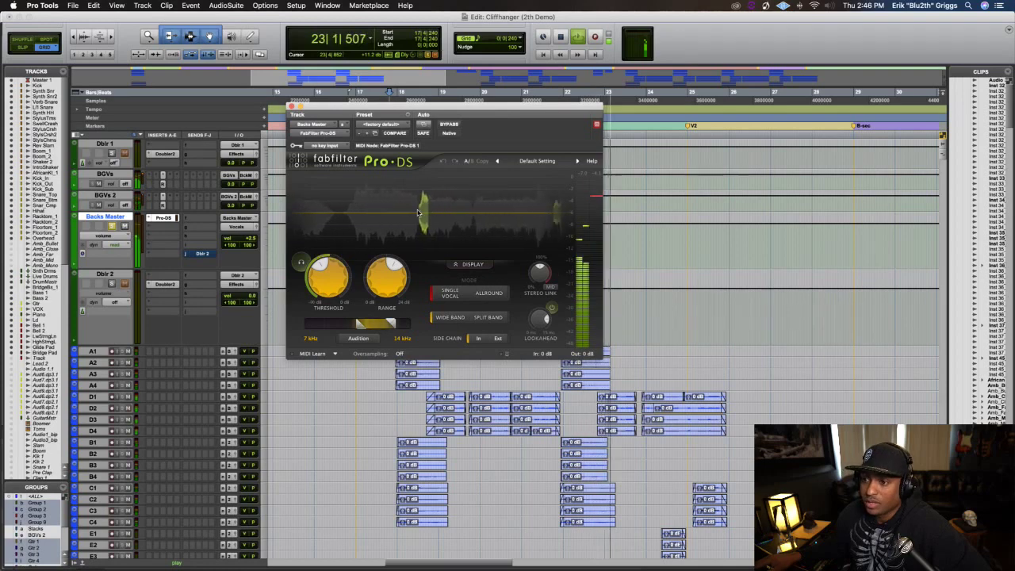
pyautogui.moveTo(389, 263)
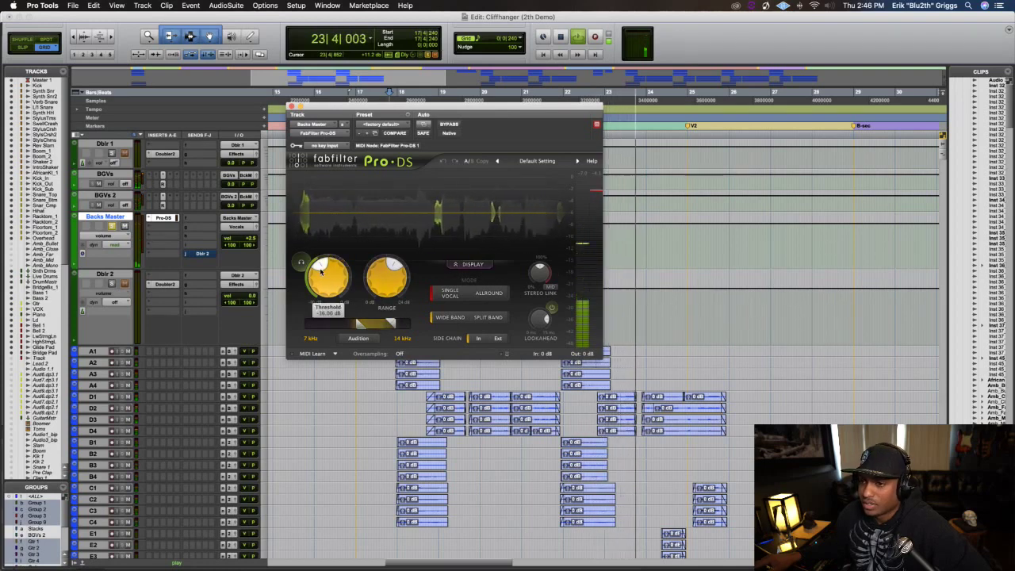
pyautogui.moveTo(324, 274)
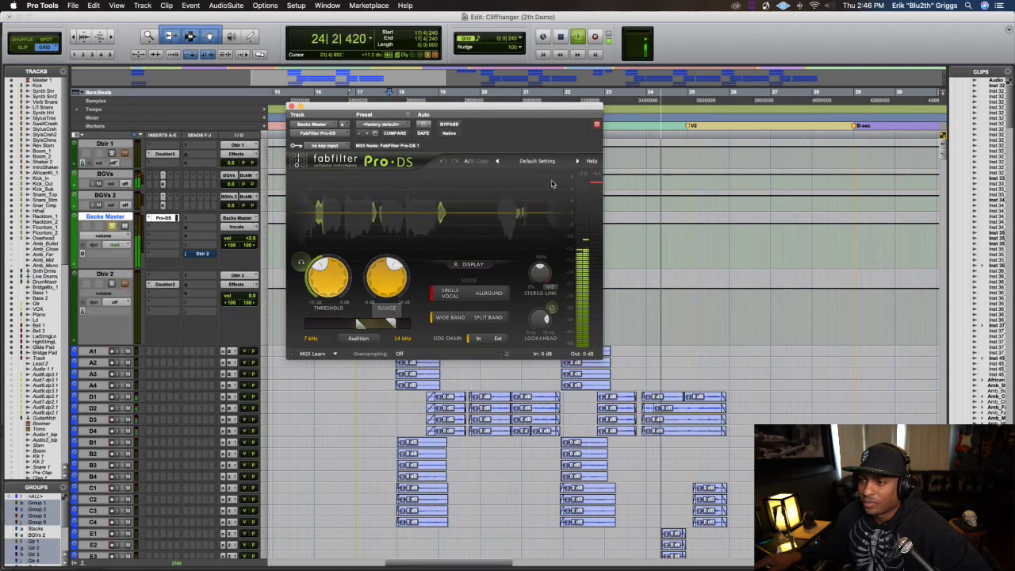
pyautogui.moveTo(325, 274); pyautogui.dragTo(325, 287)
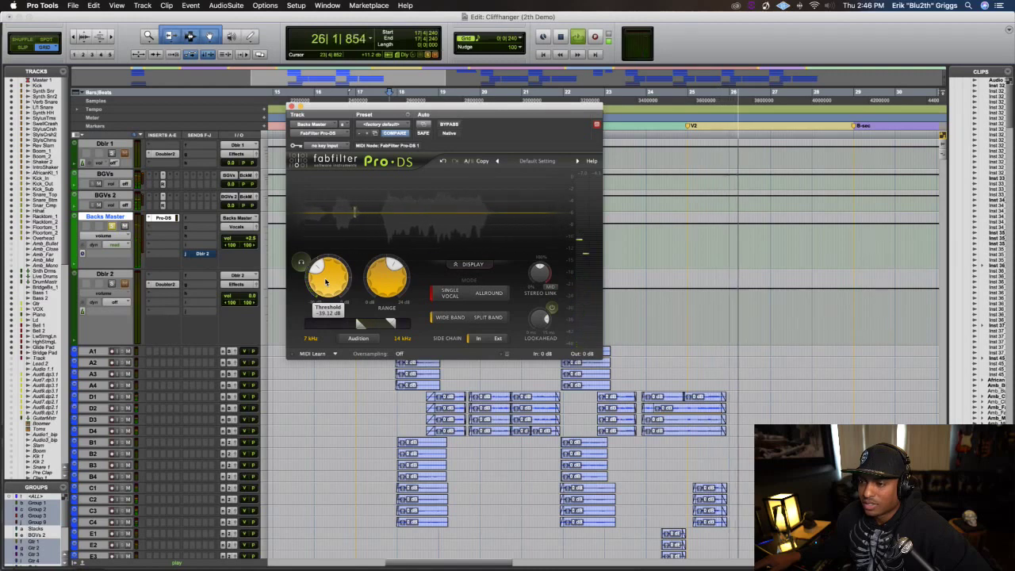
pyautogui.press('space')
pyautogui.press('space')
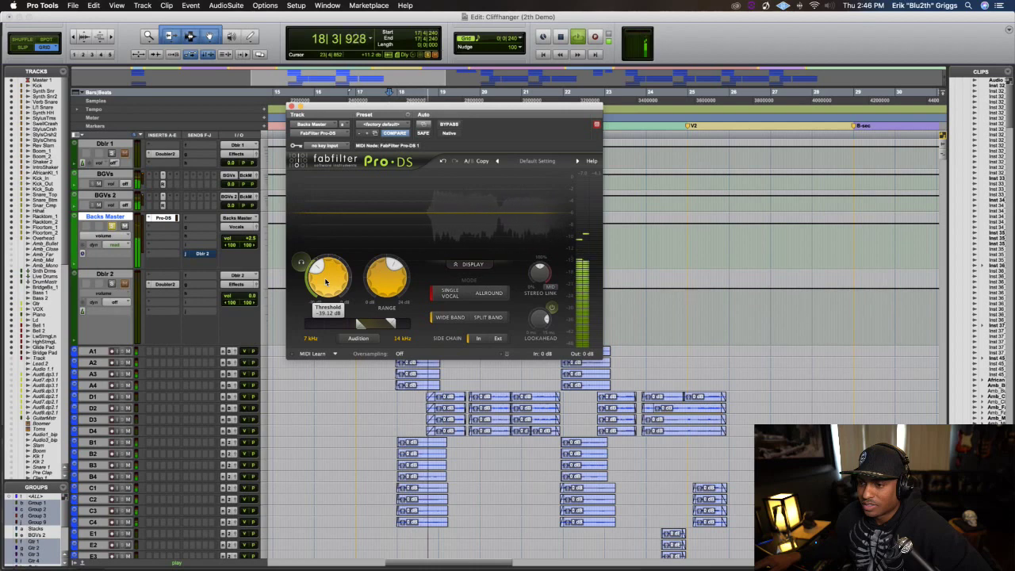
pyautogui.press('space')
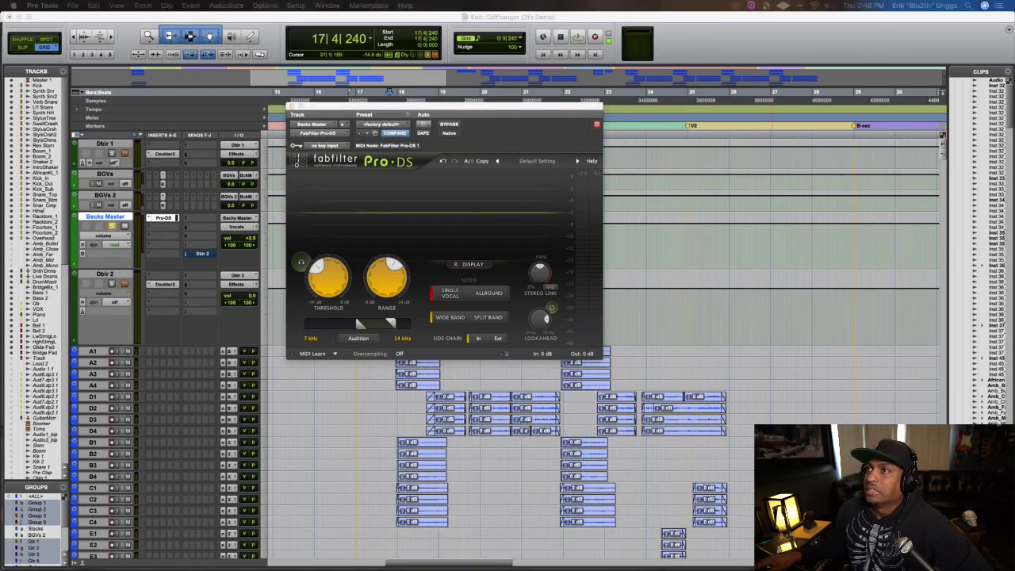
# Play back the hook while auditioning the sibilance that triggers the Pro-DS on Backs Master
pyautogui.click(496, 186)
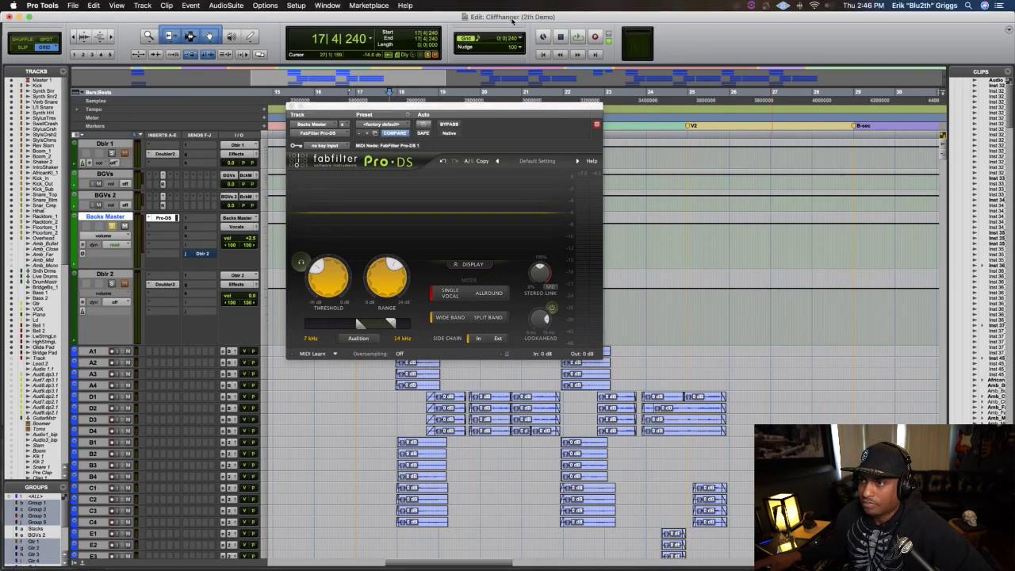
pyautogui.press('space')
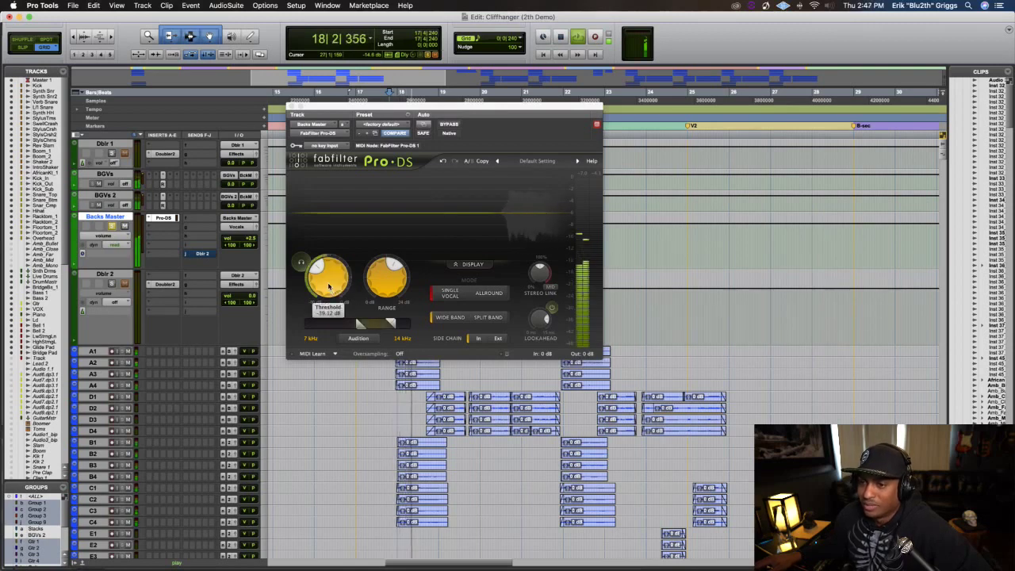
pyautogui.click(302, 263)
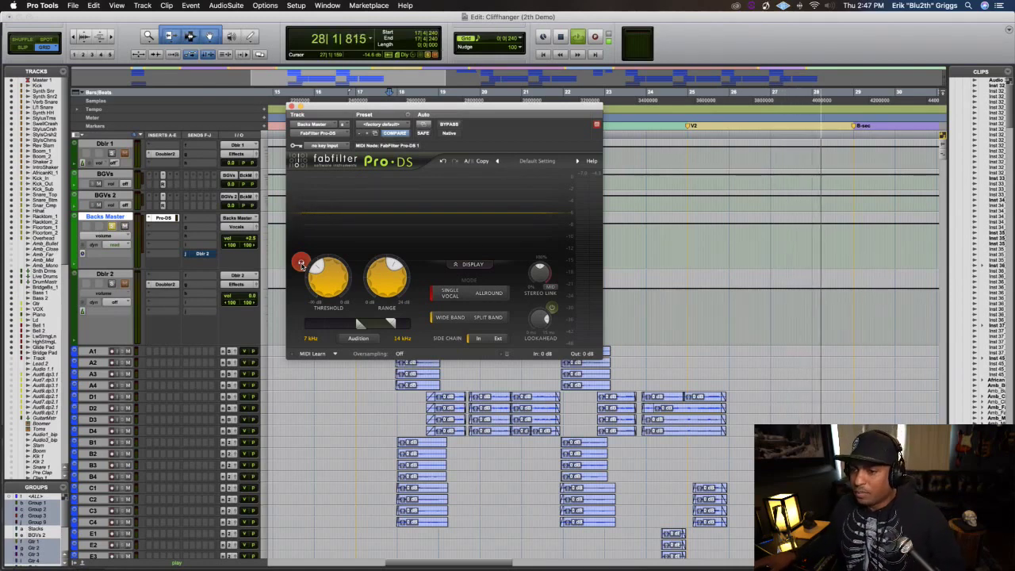
pyautogui.press('space')
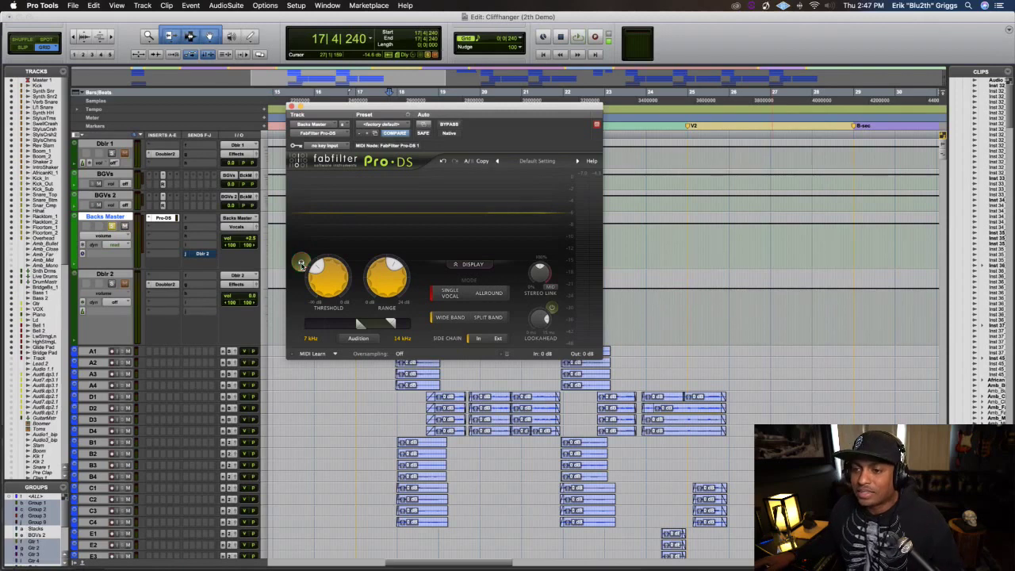
# Replay the hook with the de-esser's trigger audition off, and move the Pro-DS to the second insert slot of Backs Master
pyautogui.press('space')
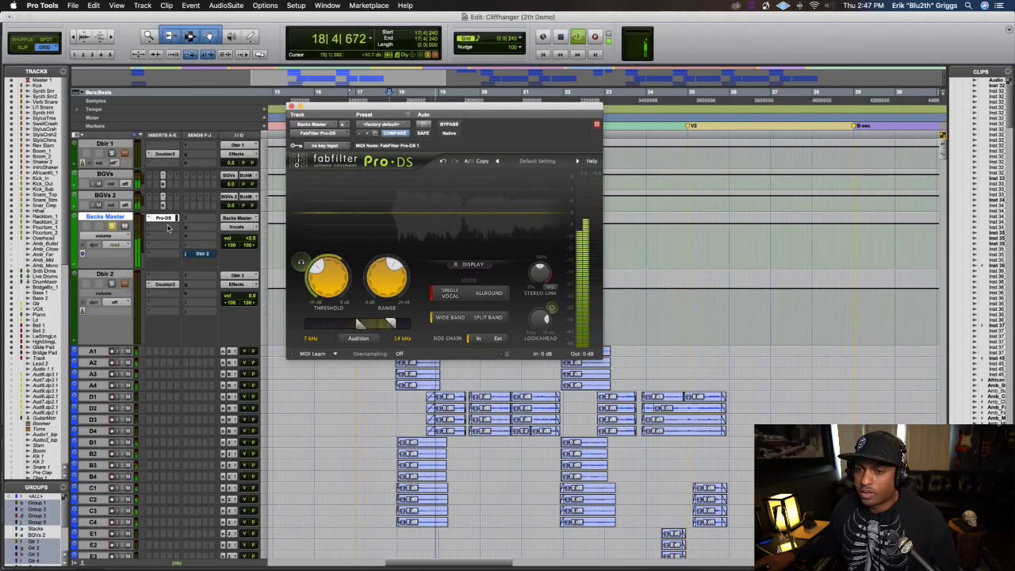
pyautogui.press('space')
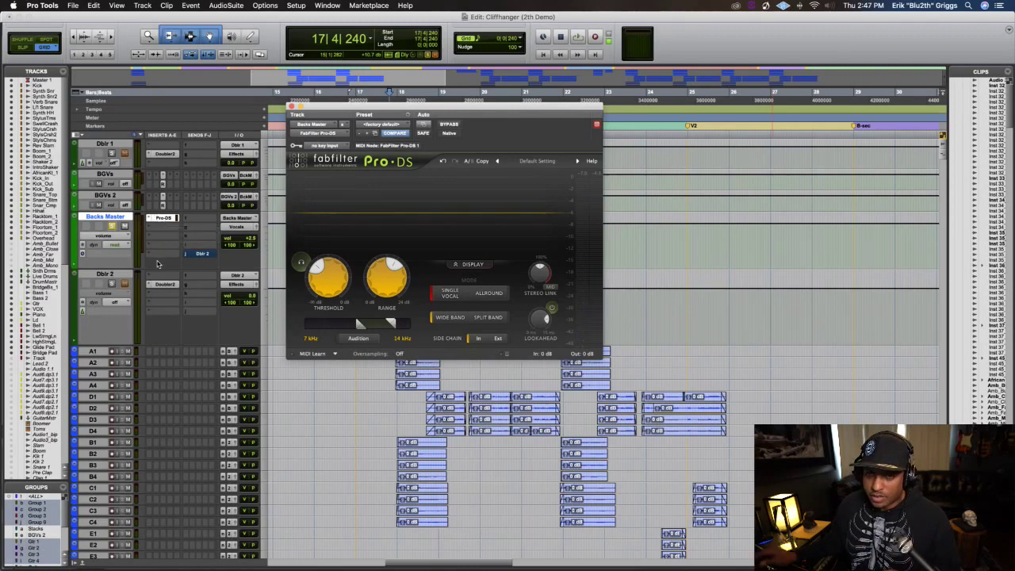
pyautogui.click(164, 219)
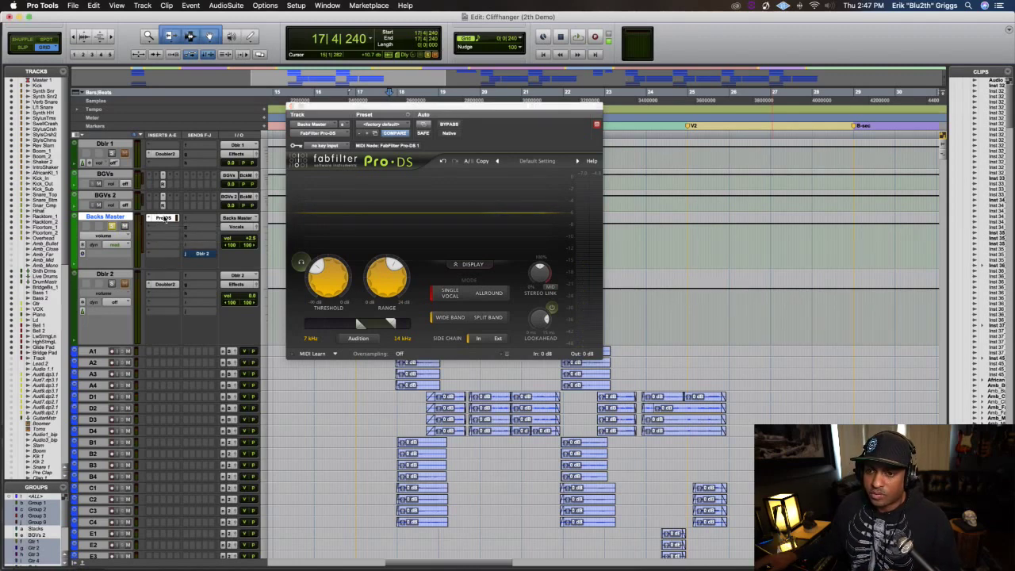
pyautogui.moveTo(165, 227); pyautogui.dragTo(162, 222)
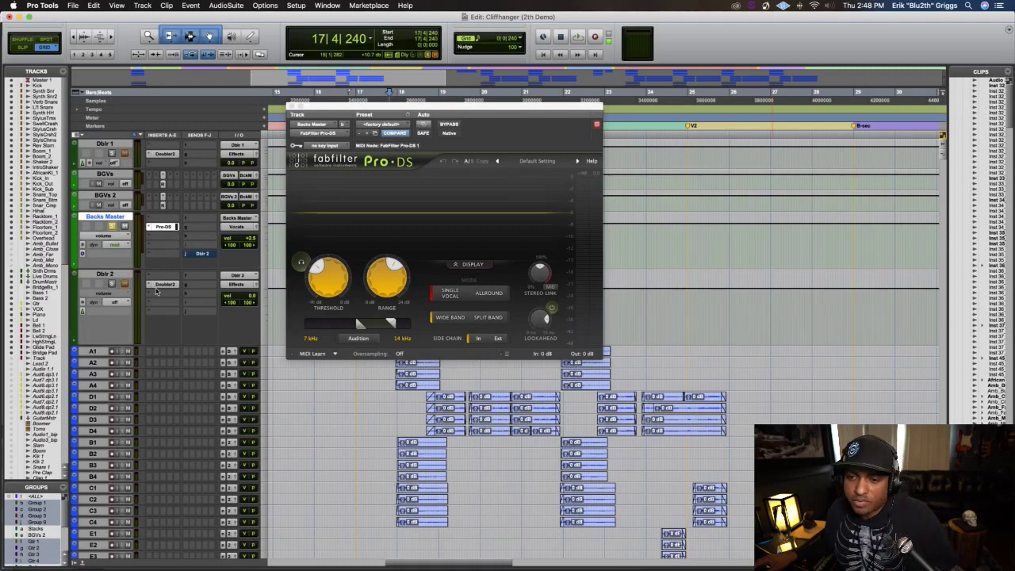
# Examine the Doubler2 insert on Dblr 2, and bring the Pro-DS window of Backs Master back on screen
pyautogui.click(162, 285)
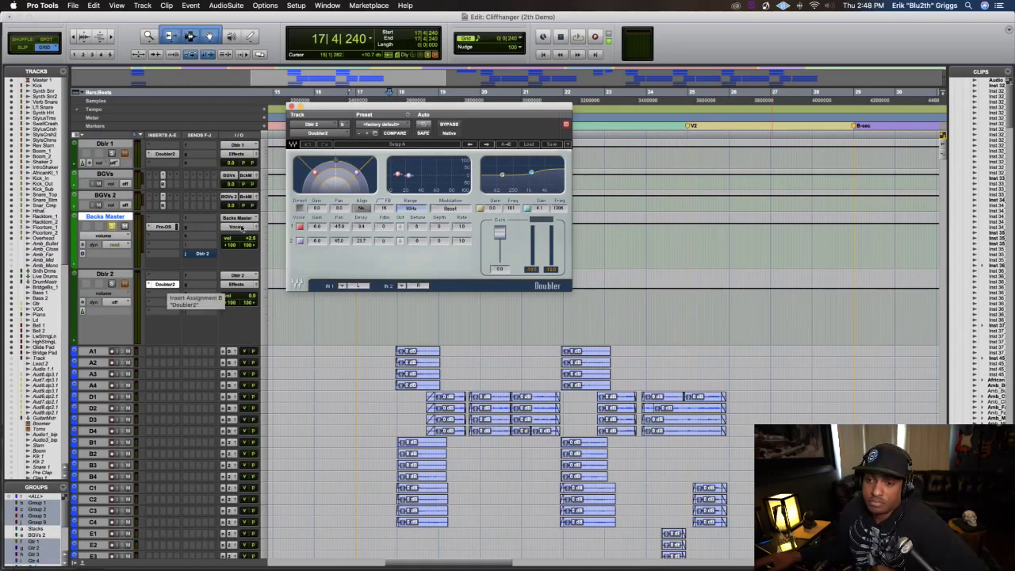
pyautogui.click(166, 294)
pyautogui.click(143, 295)
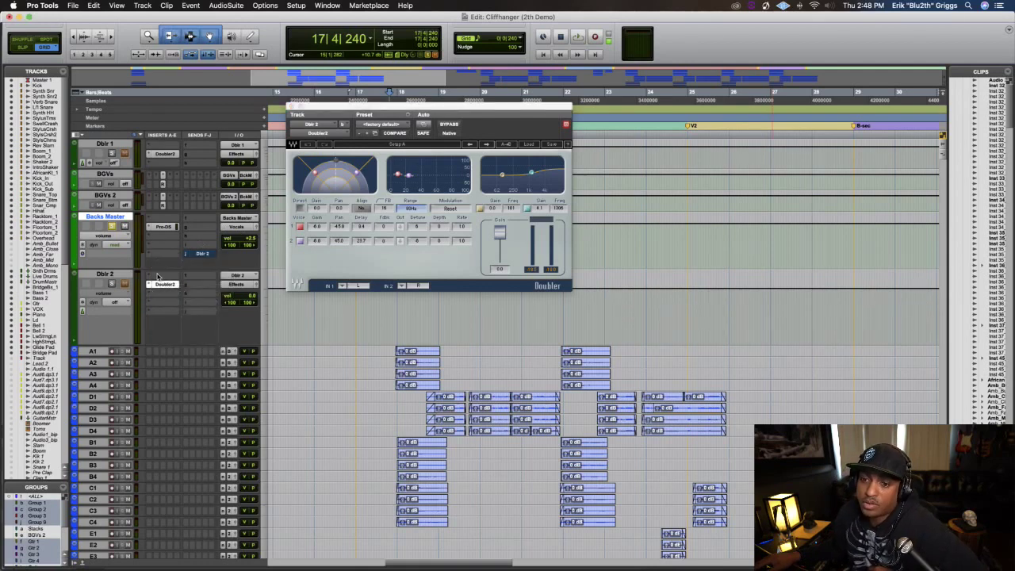
pyautogui.click(157, 280)
pyautogui.click(158, 286)
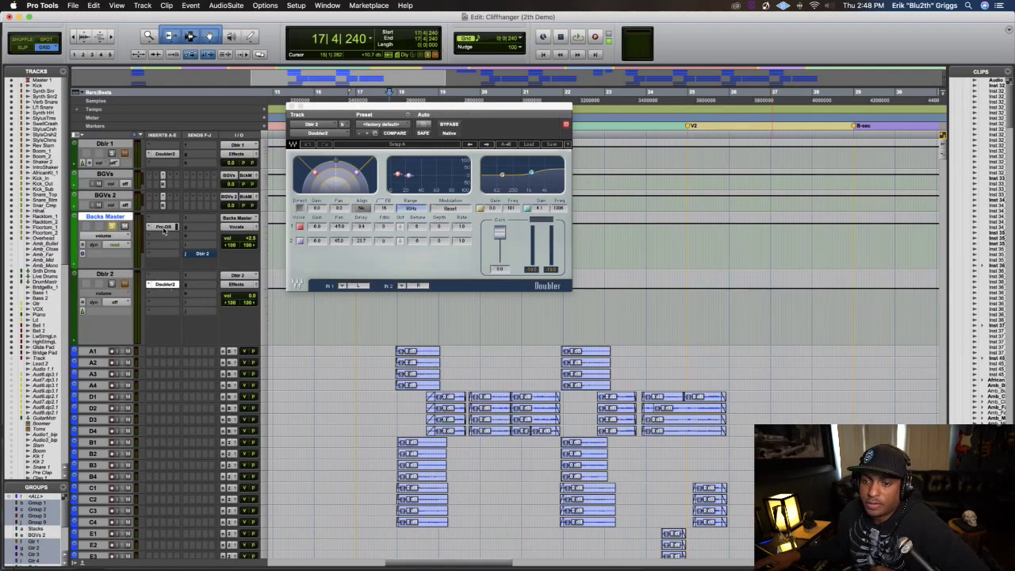
pyautogui.click(162, 227)
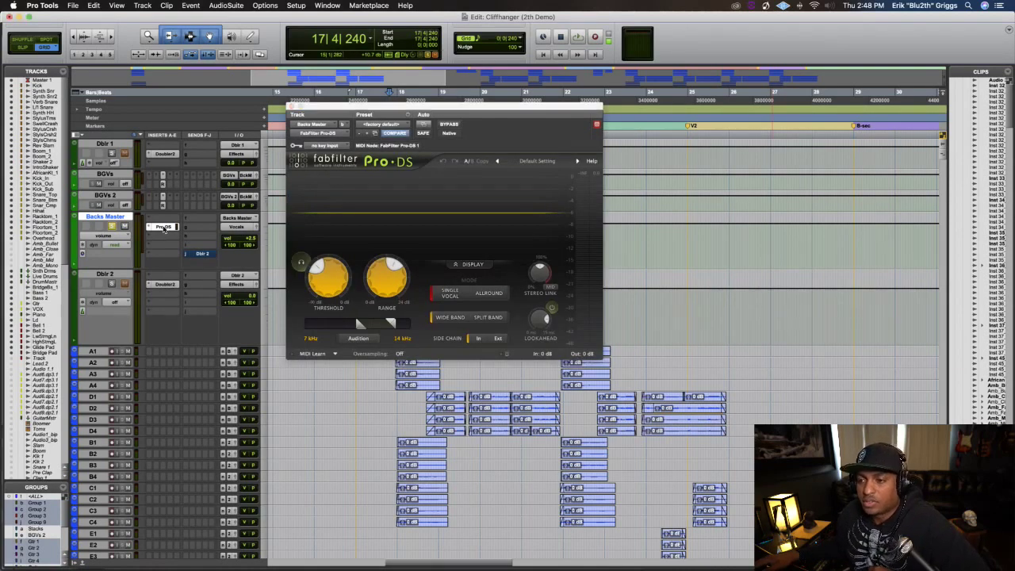
pyautogui.click(163, 227)
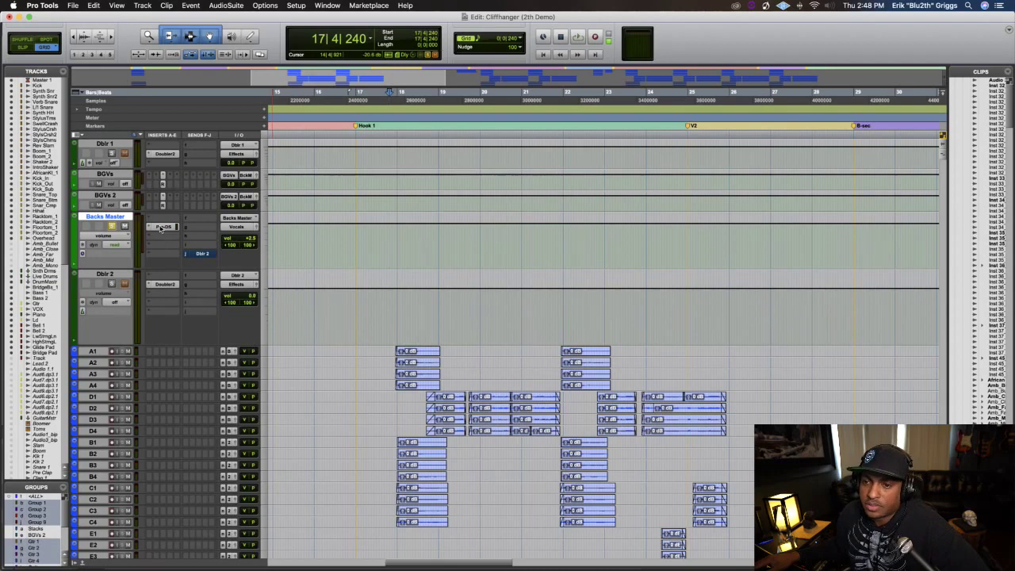
pyautogui.click(161, 228)
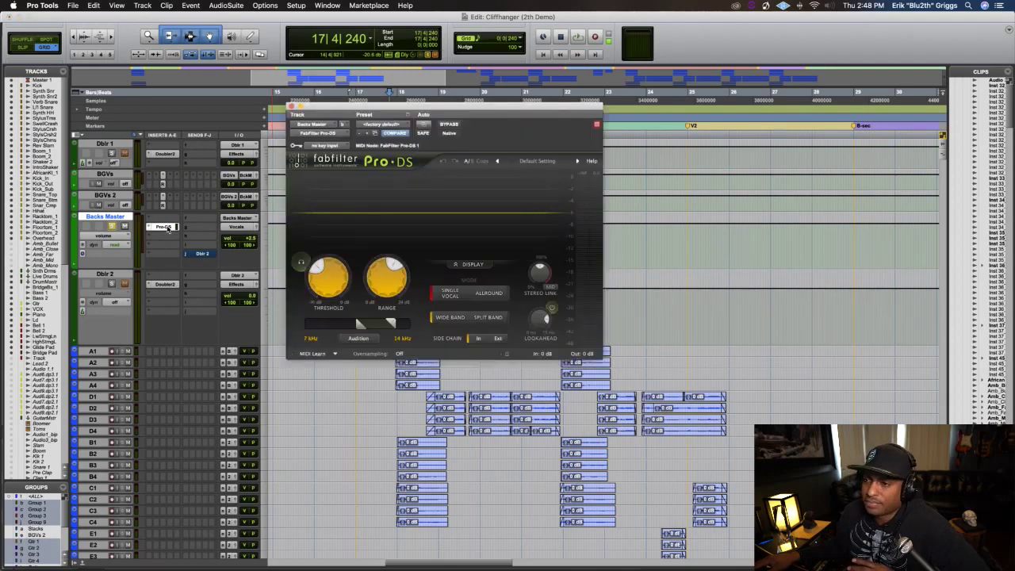
# Insert a stereo multichannel REQ 4 equalizer on the third insert slot of Backs Master
pyautogui.click(164, 237)
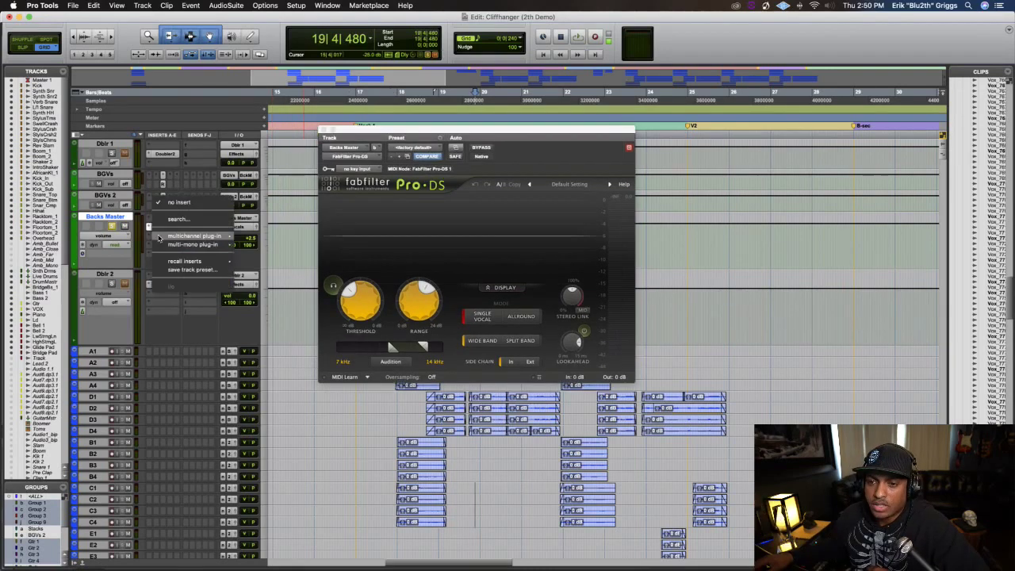
pyautogui.moveTo(185, 237)
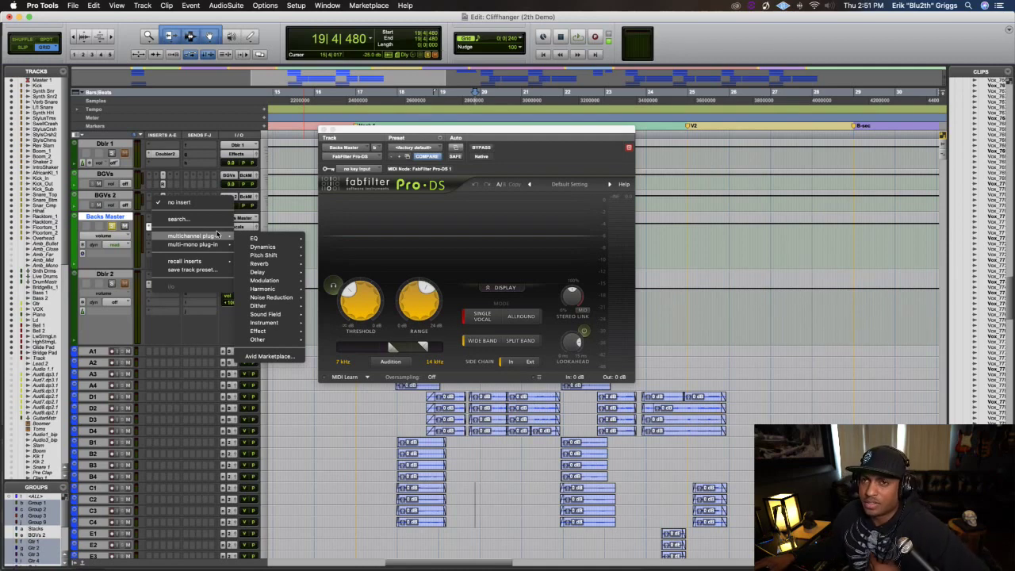
pyautogui.moveTo(255, 238)
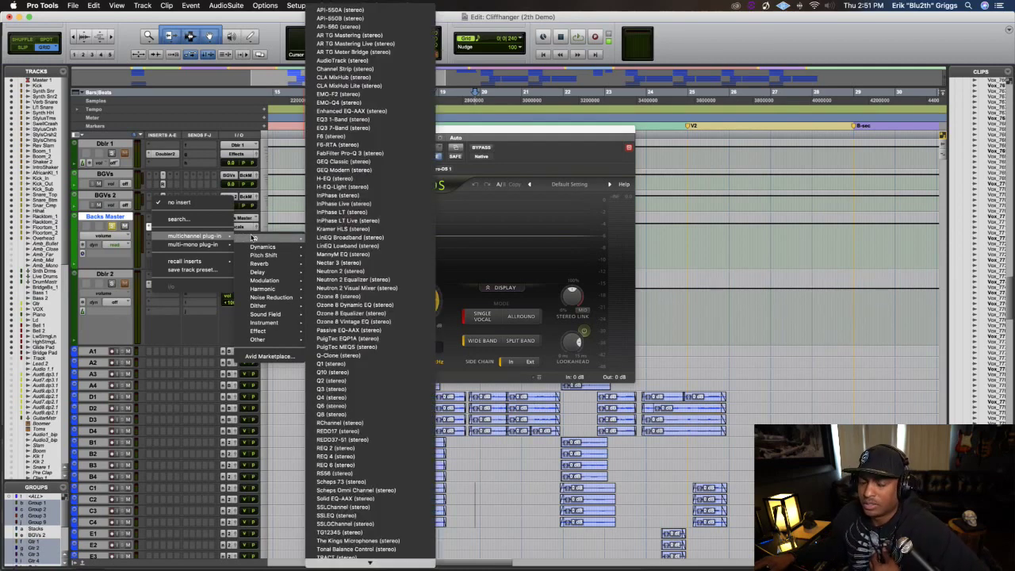
pyautogui.click(336, 457)
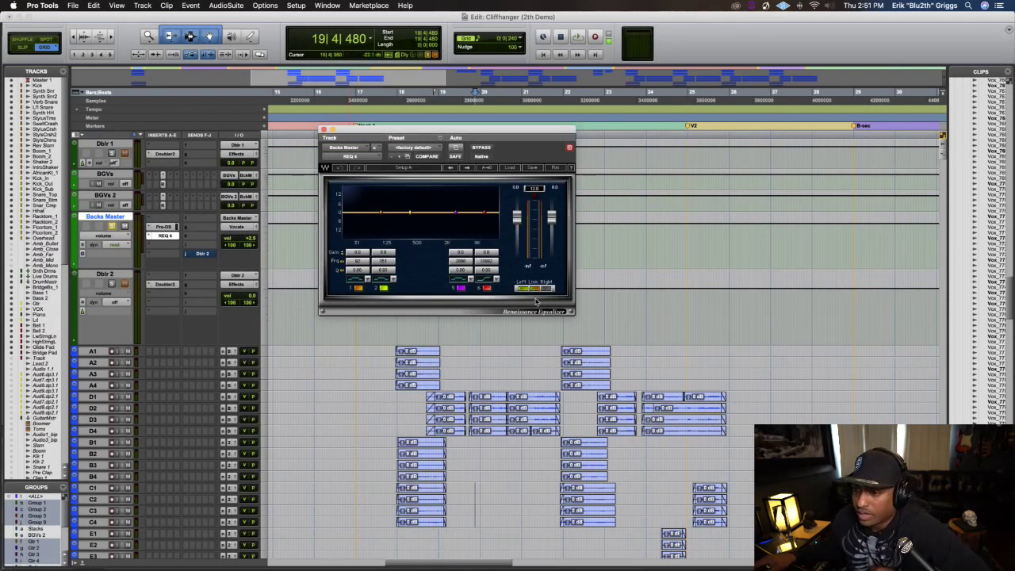
# Try a moderate low-frequency cut on band 1 of the REQ 4 and play back the hook briefly
pyautogui.moveTo(381, 213); pyautogui.dragTo(382, 220)
pyautogui.press('space')
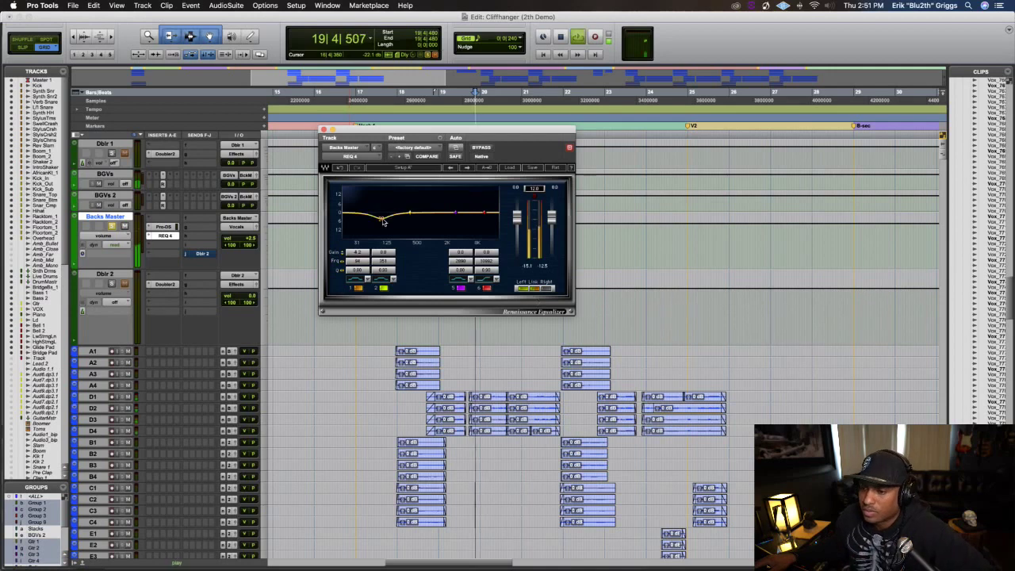
pyautogui.press('space')
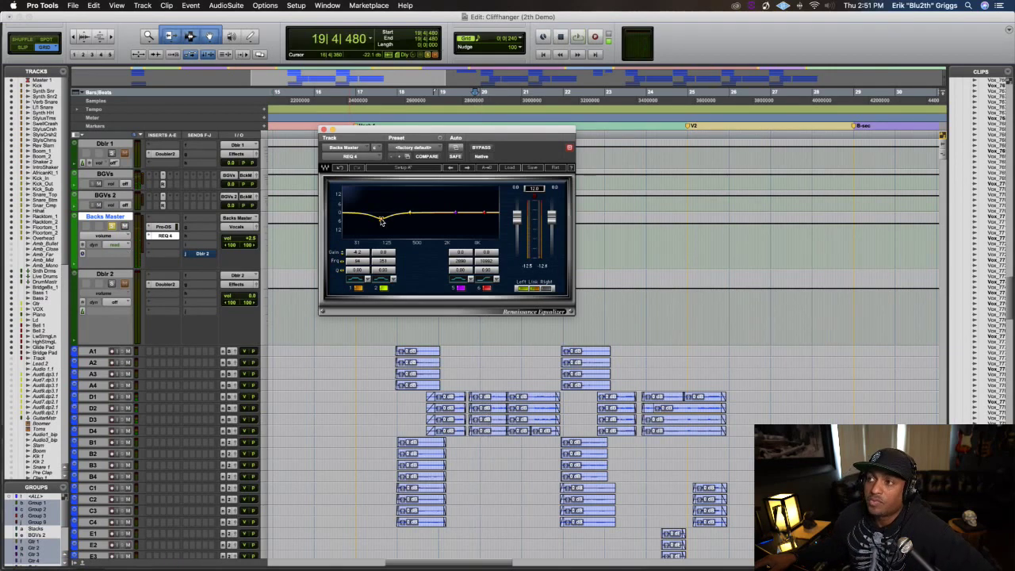
# Turn band 1 into a boost around 122 Hz and demonstrate its Q at a wide and a narrow setting
pyautogui.moveTo(382, 222); pyautogui.dragTo(389, 168)
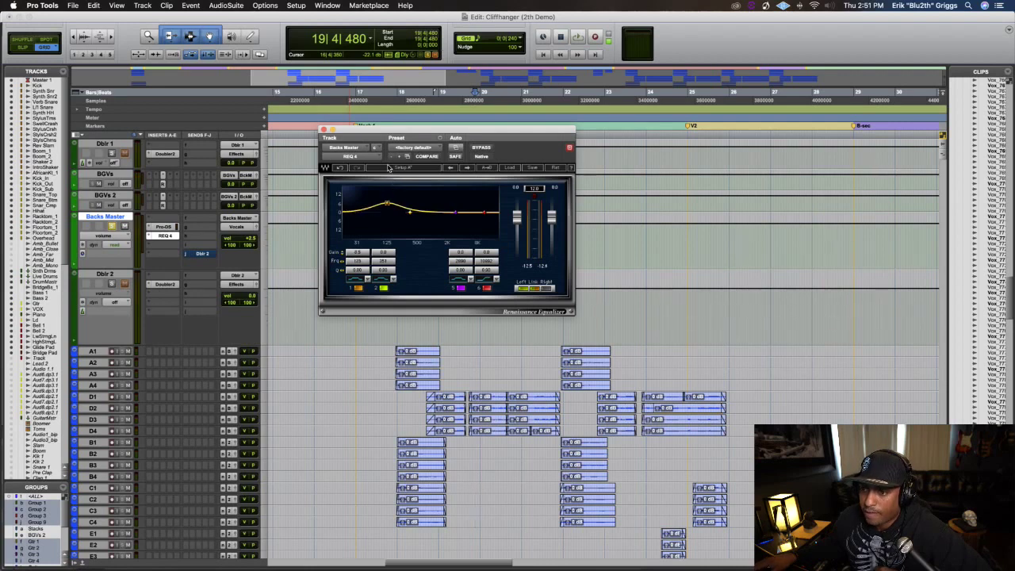
pyautogui.moveTo(359, 270)
pyautogui.mouseDown()
pyautogui.moveTo(550, 278)
pyautogui.moveTo(369, 270)
pyautogui.mouseUp()
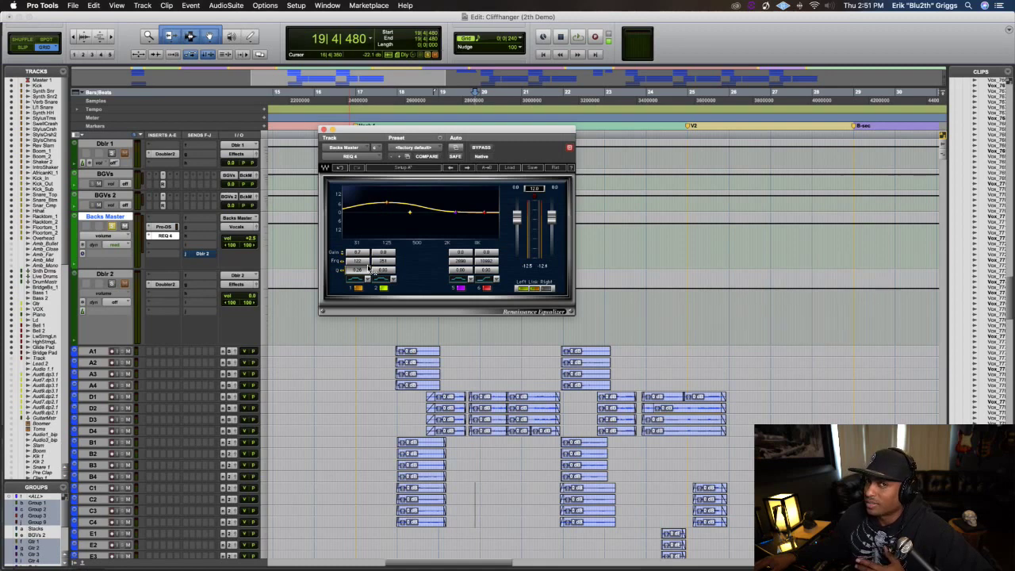
pyautogui.moveTo(371, 270); pyautogui.dragTo(530, 276)
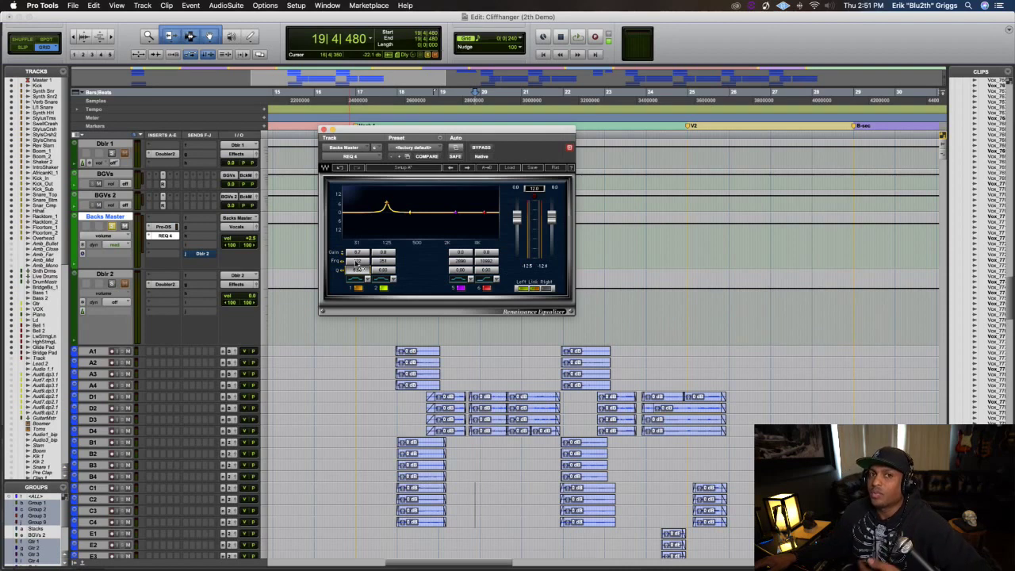
# Raise band 1's narrow boost to about 12 dB, move it up into the high frequencies, and audition it on the hook
pyautogui.moveTo(386, 204); pyautogui.dragTo(389, 176)
pyautogui.moveTo(370, 270); pyautogui.dragTo(343, 264)
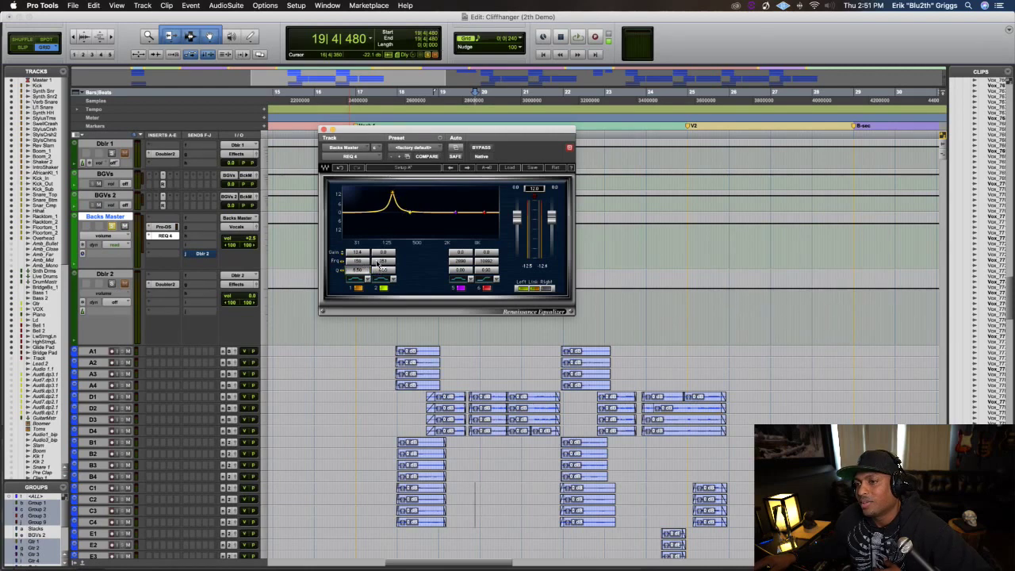
pyautogui.moveTo(388, 212); pyautogui.dragTo(479, 195)
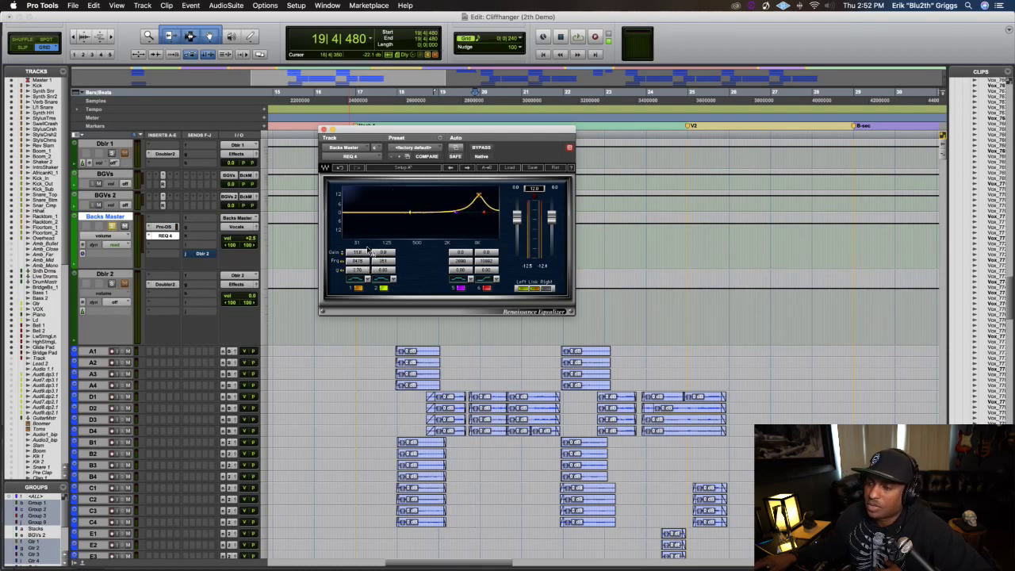
pyautogui.press('space')
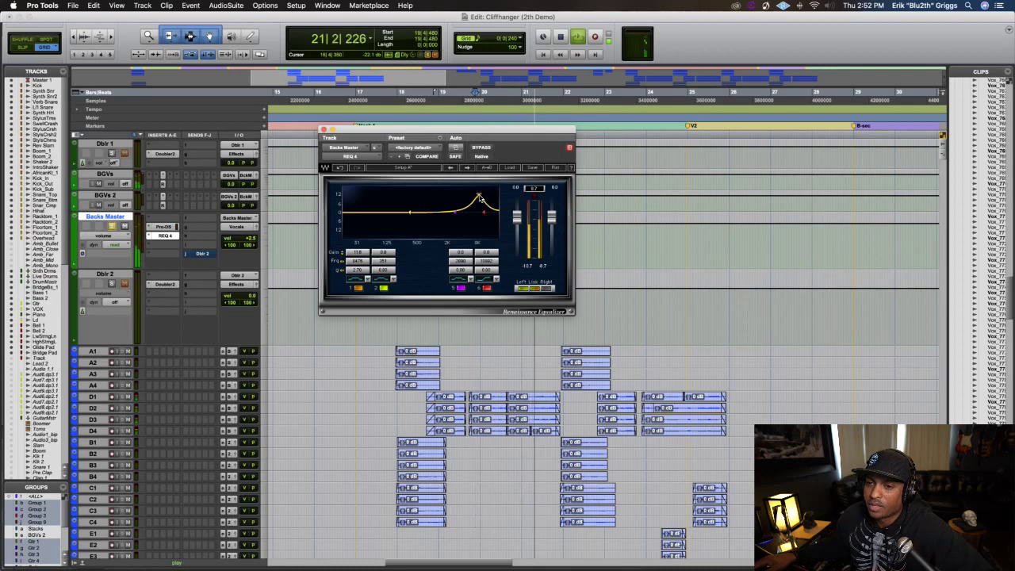
pyautogui.press('space')
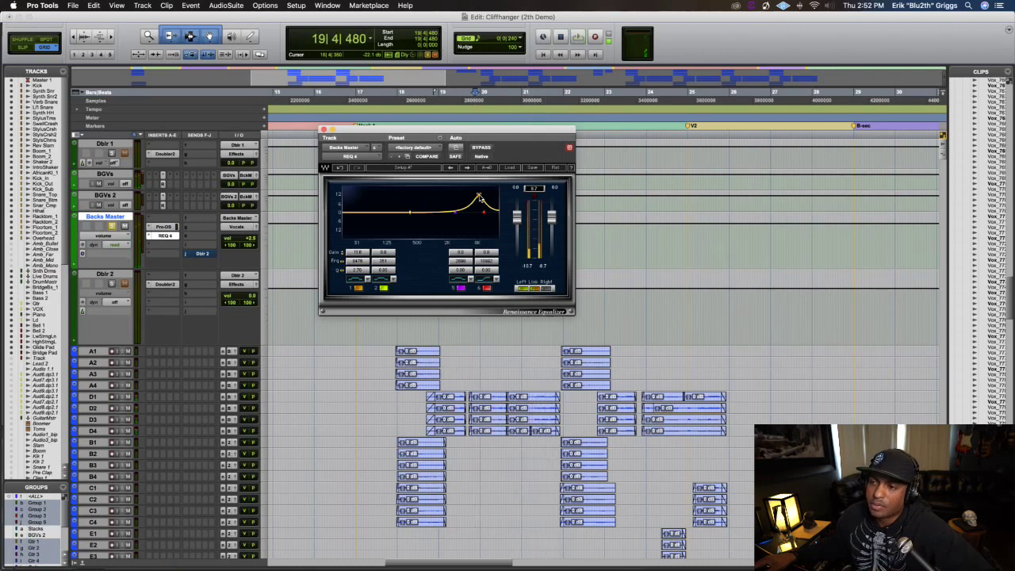
pyautogui.moveTo(480, 197)
pyautogui.mouseDown()
pyautogui.moveTo(395, 191)
pyautogui.moveTo(483, 197)
pyautogui.mouseUp()
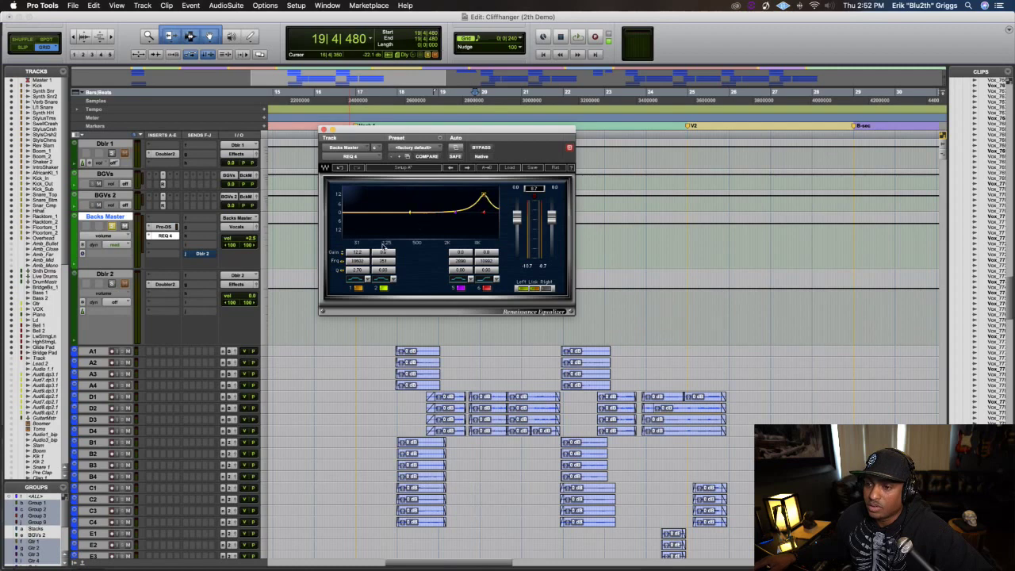
# Sweep the boosted band 1 down through the low mids while playing the hook, and settle its frequency at 400 Hz
pyautogui.moveTo(356, 260); pyautogui.dragTo(227, 345)
pyautogui.press('space')
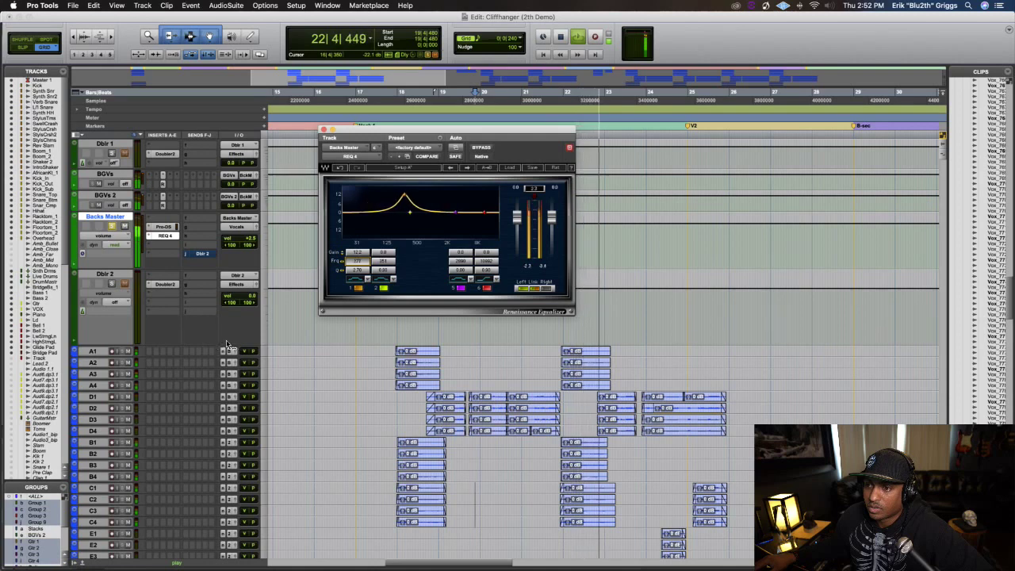
pyautogui.press('space')
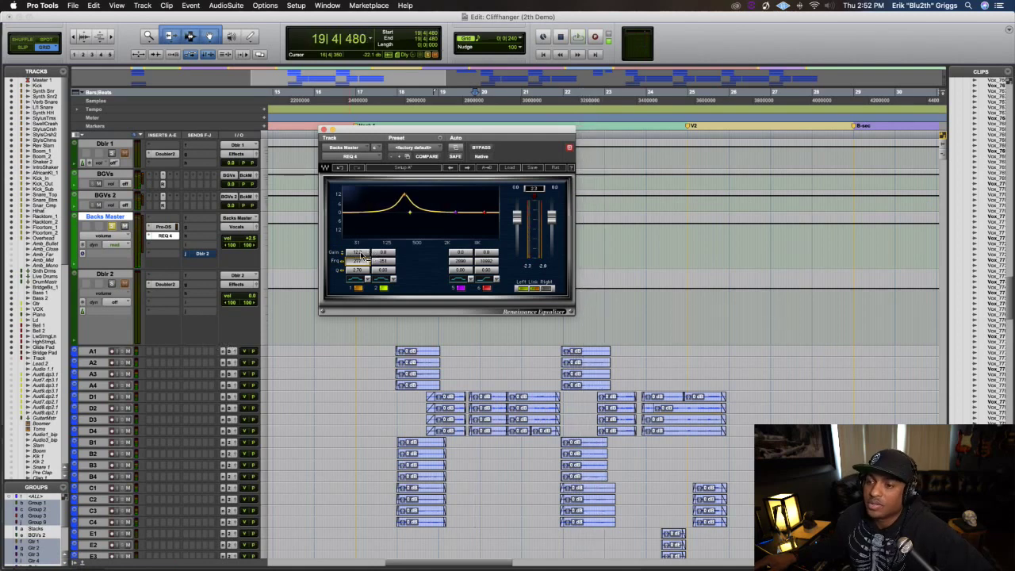
pyautogui.press('space')
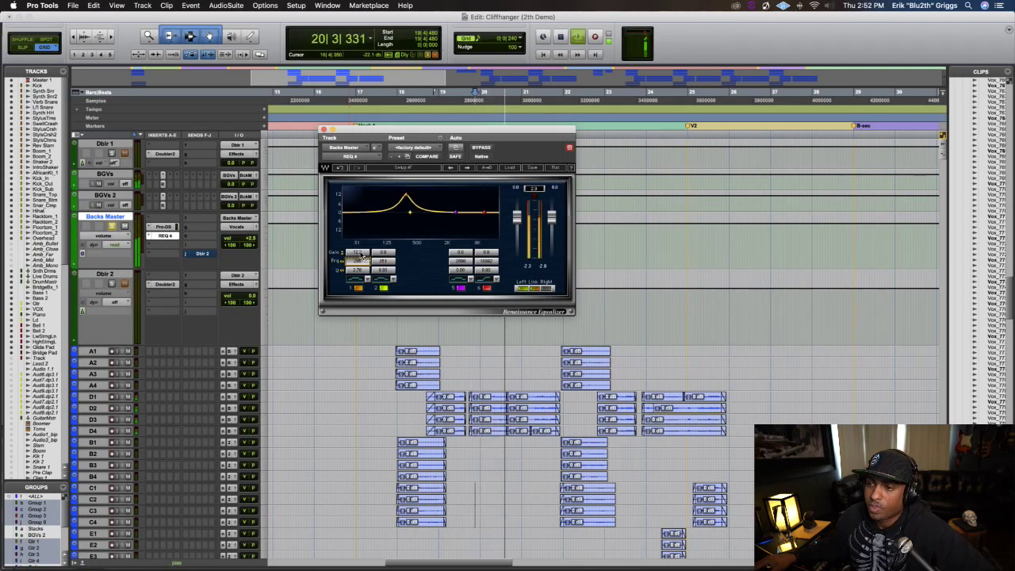
pyautogui.moveTo(361, 257)
pyautogui.mouseDown()
pyautogui.moveTo(389, 259)
pyautogui.moveTo(357, 254)
pyautogui.mouseUp()
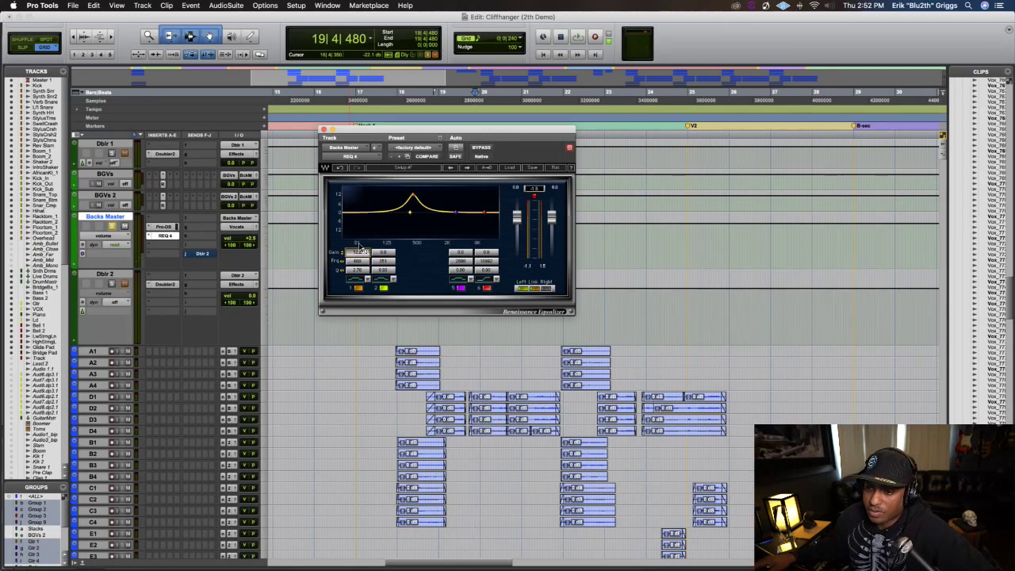
# Turn band 1's 400 Hz boost into a narrow cut, and compare the plug-in's settings by undoing and redoing the change
pyautogui.moveTo(358, 251); pyautogui.dragTo(370, 307)
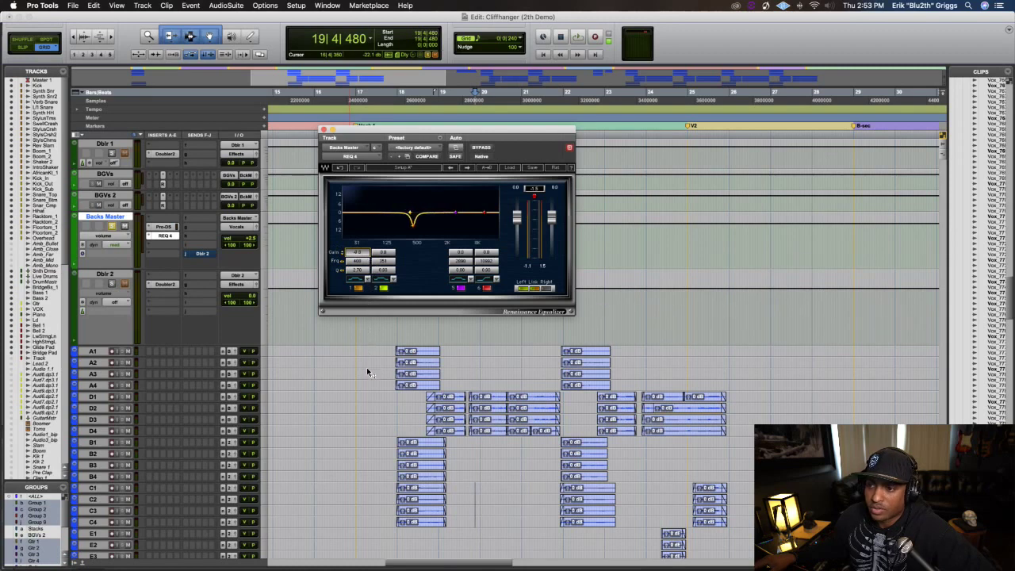
pyautogui.moveTo(367, 371)
pyautogui.mouseDown()
pyautogui.moveTo(368, 390)
pyautogui.moveTo(373, 378)
pyautogui.mouseUp()
pyautogui.moveTo(414, 230)
pyautogui.mouseDown()
pyautogui.moveTo(426, 213)
pyautogui.moveTo(436, 229)
pyautogui.moveTo(427, 230)
pyautogui.mouseUp()
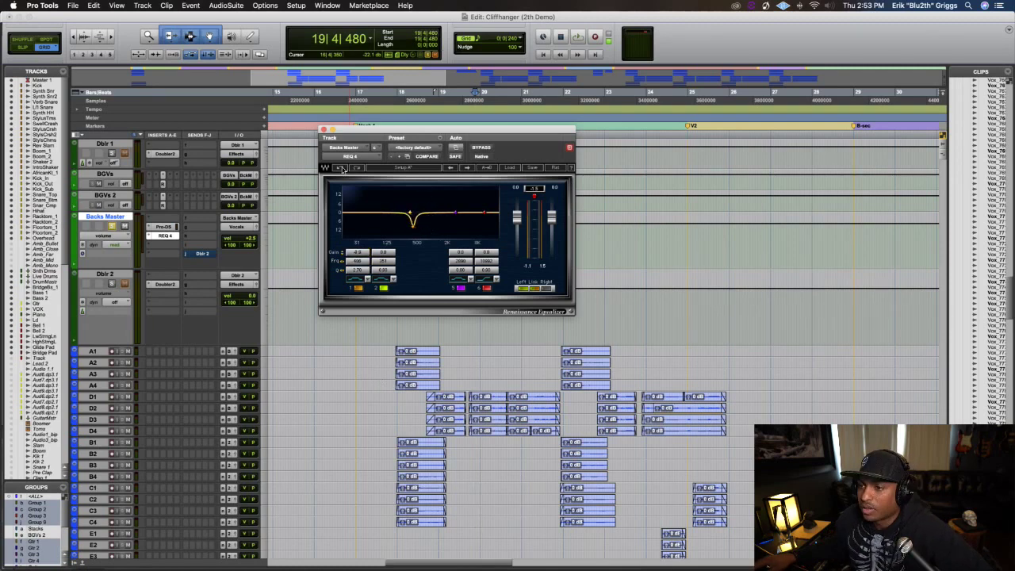
pyautogui.click(342, 169)
pyautogui.click(357, 169)
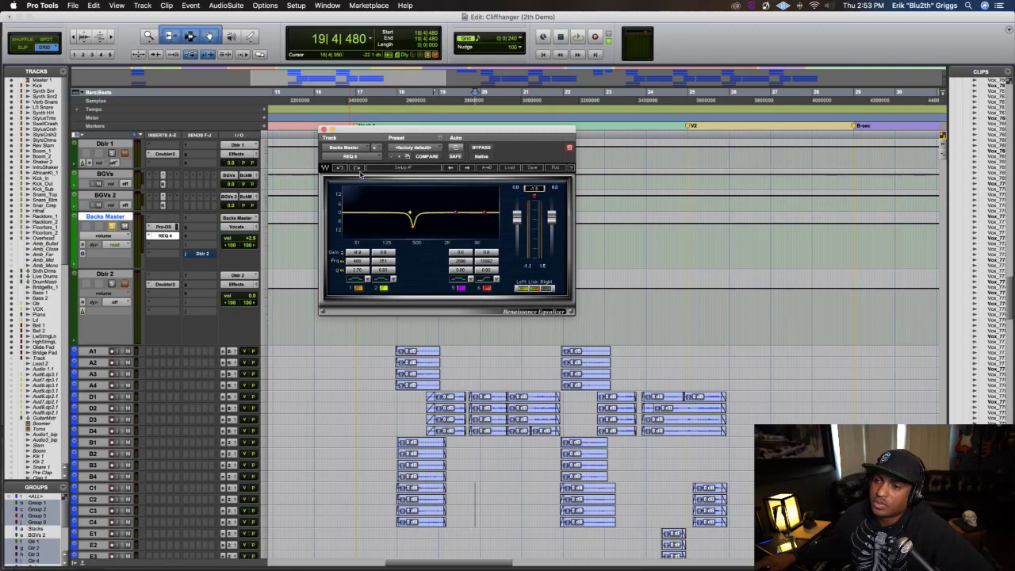
# Deepen band 1's cut to -11 dB and widen its Q to 1.35 while playing back the hook
pyautogui.press('space')
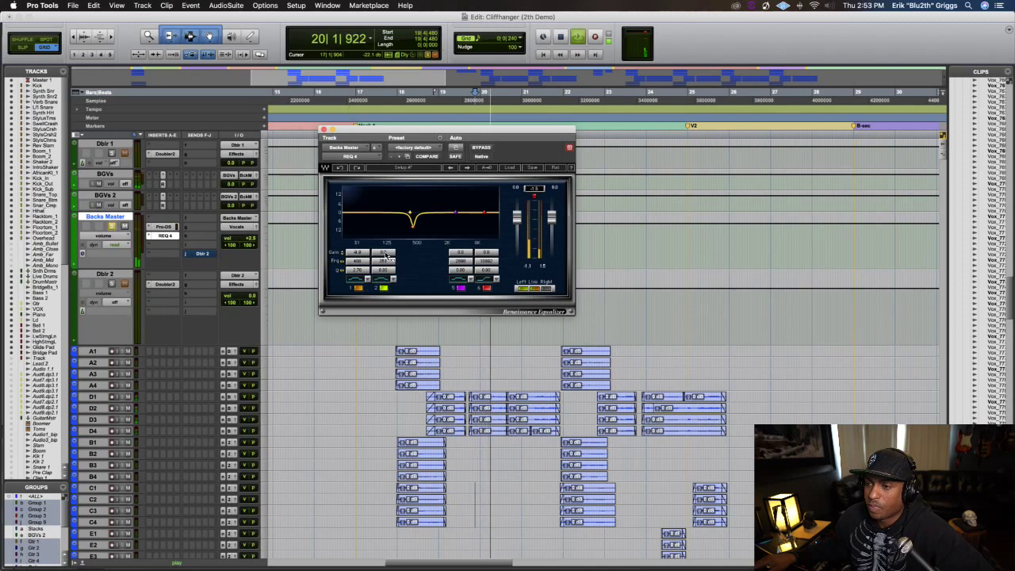
pyautogui.press('space')
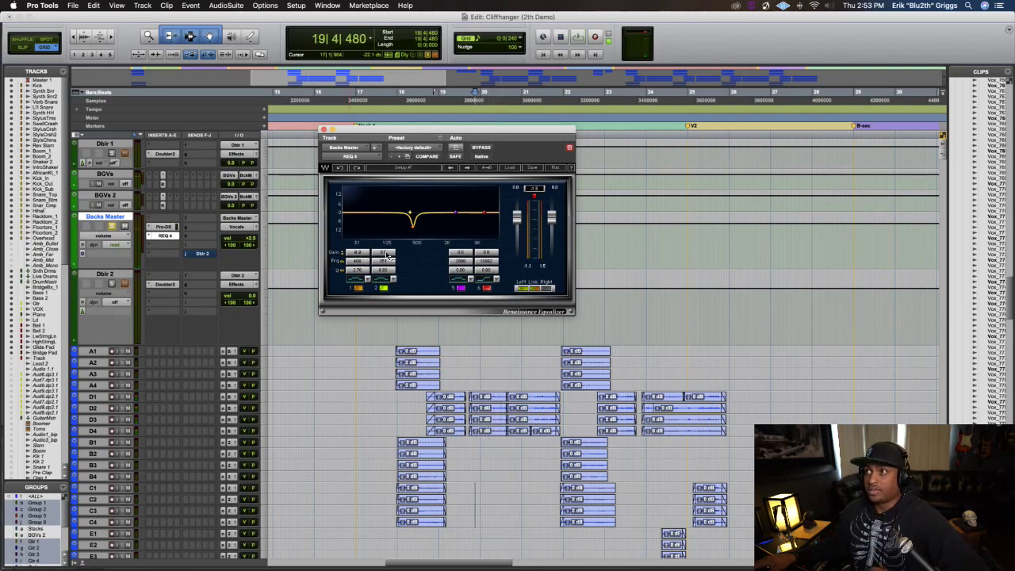
pyautogui.press('space')
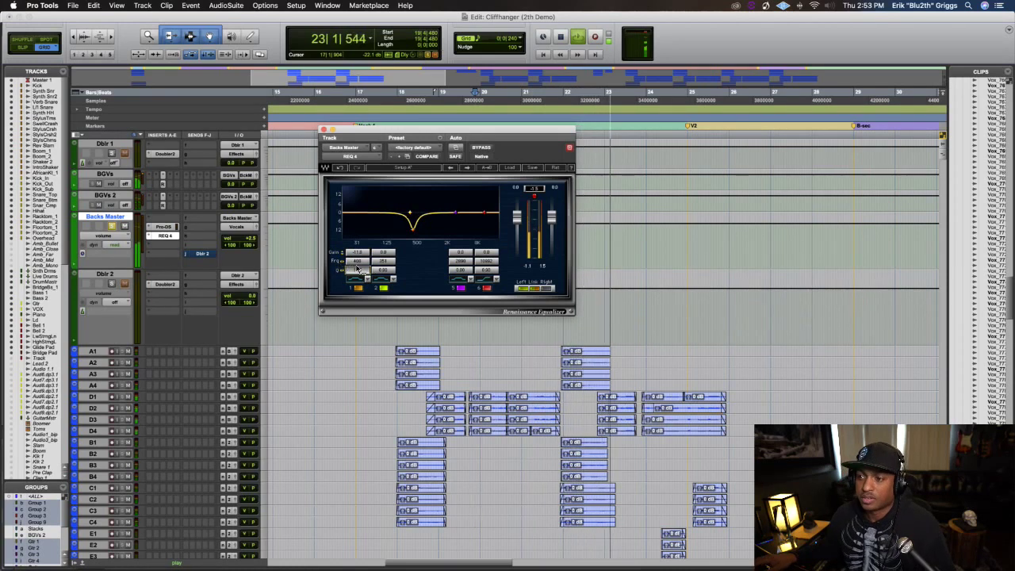
pyautogui.press('space')
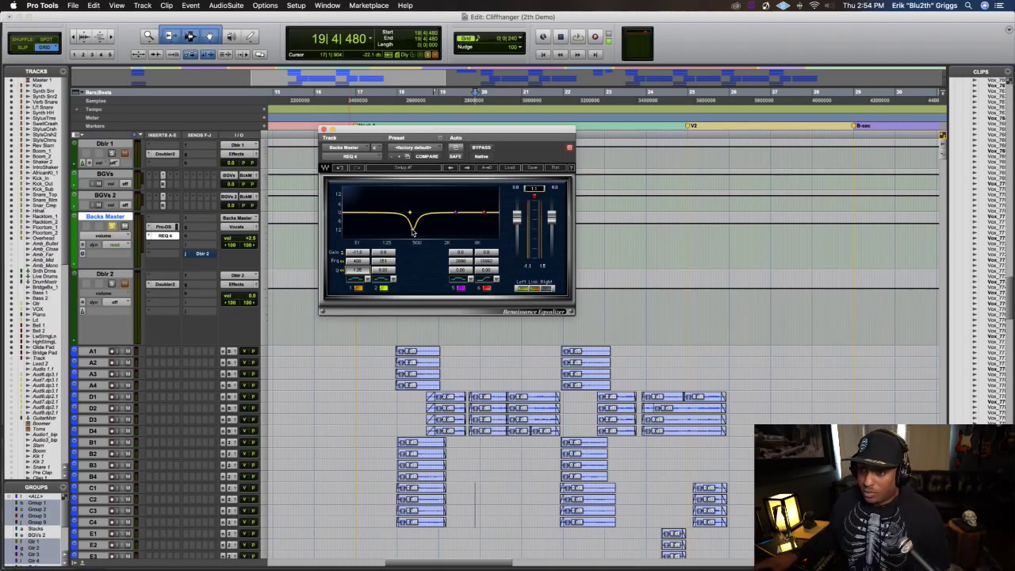
pyautogui.press('space')
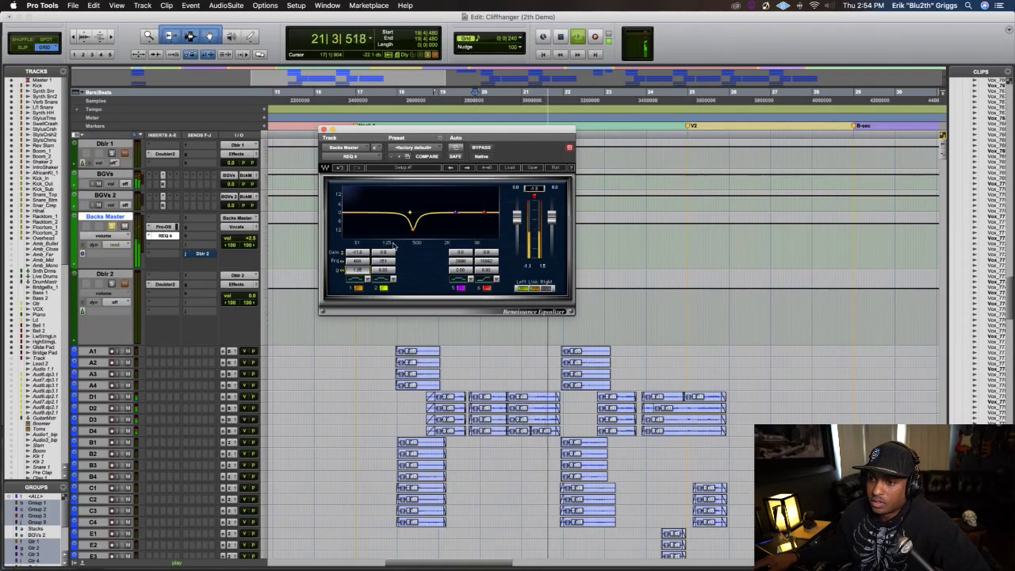
pyautogui.press('space')
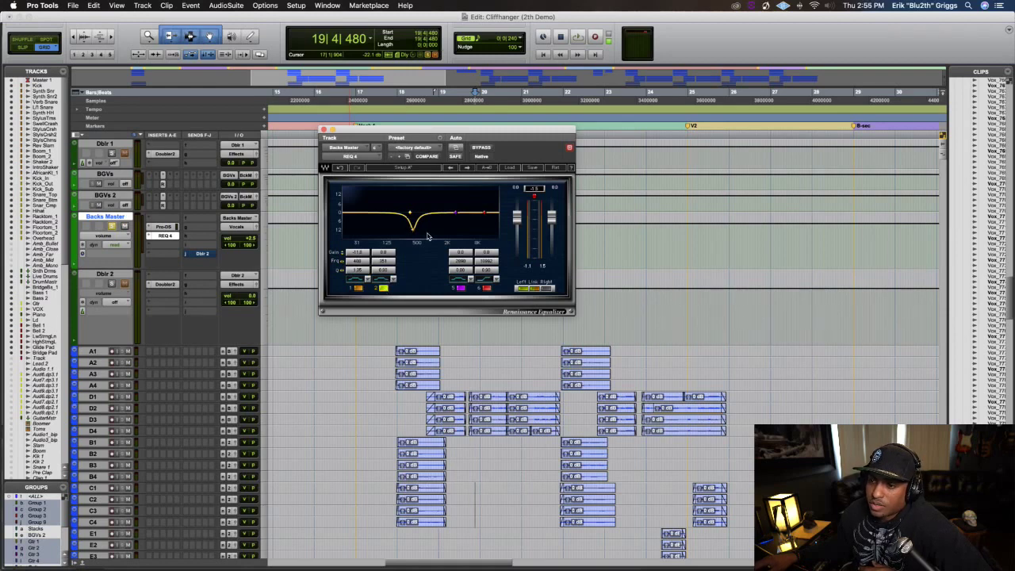
# Match band 2 to band 1 by setting its gain to -11, its frequency to 400 Hz and its Q to 1.35
pyautogui.click(383, 251)
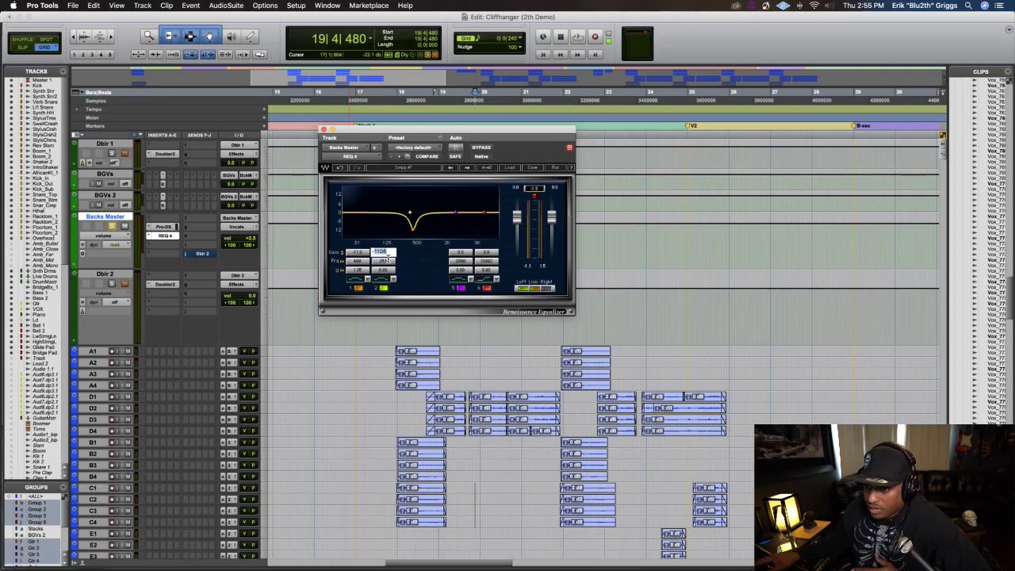
pyautogui.write('-11')
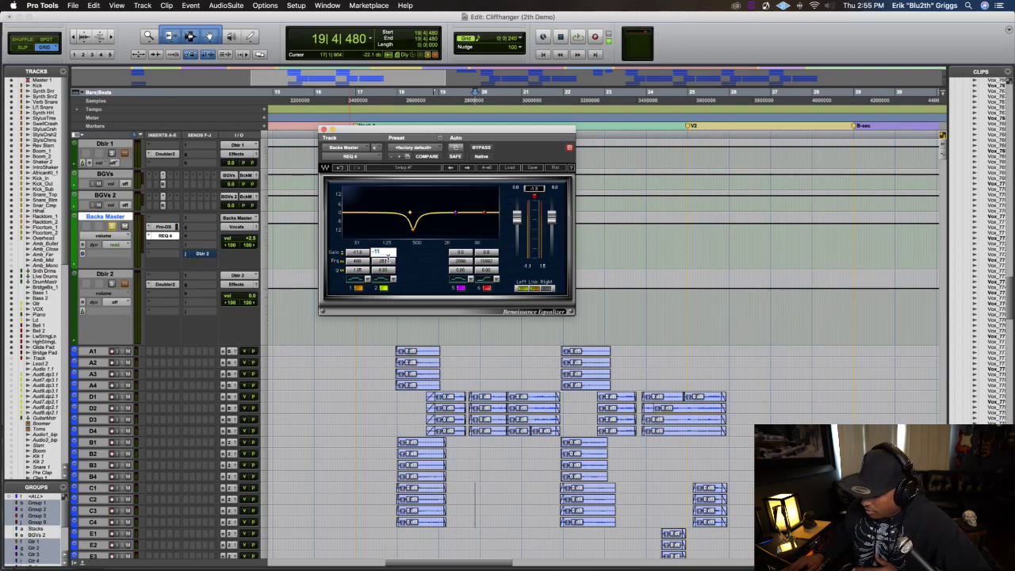
pyautogui.press('Return')
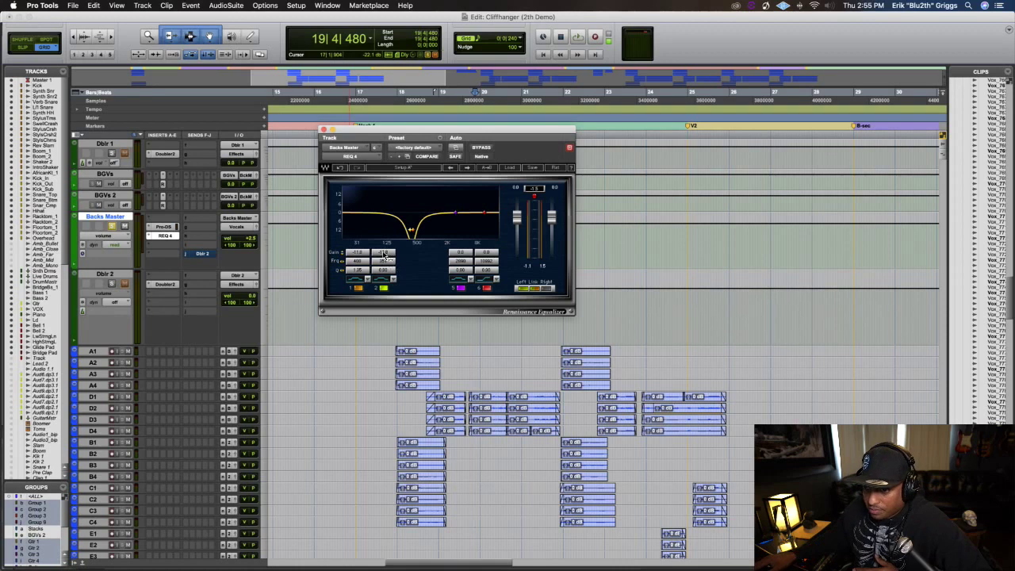
pyautogui.click(384, 261)
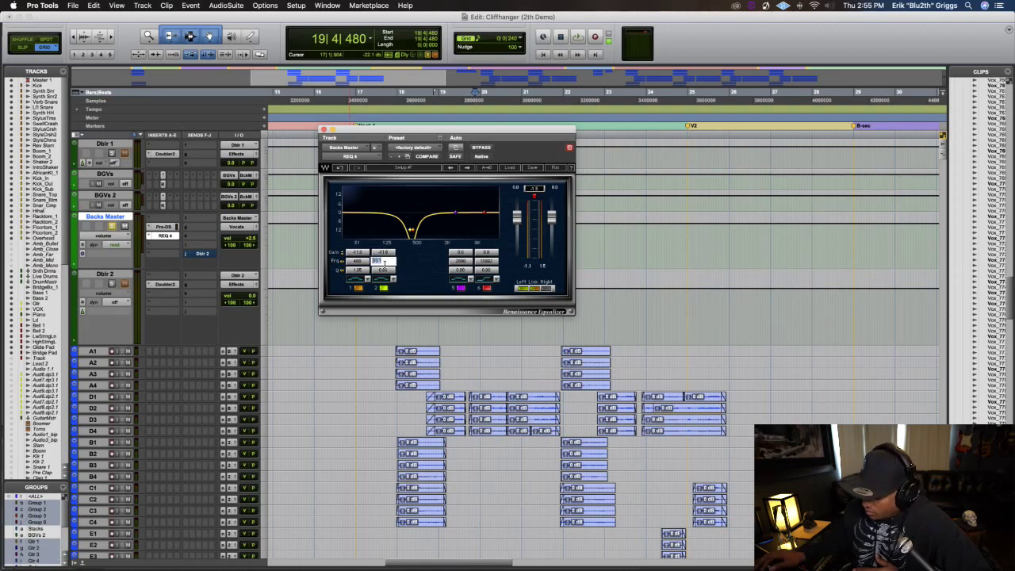
pyautogui.write('400')
pyautogui.press('Return')
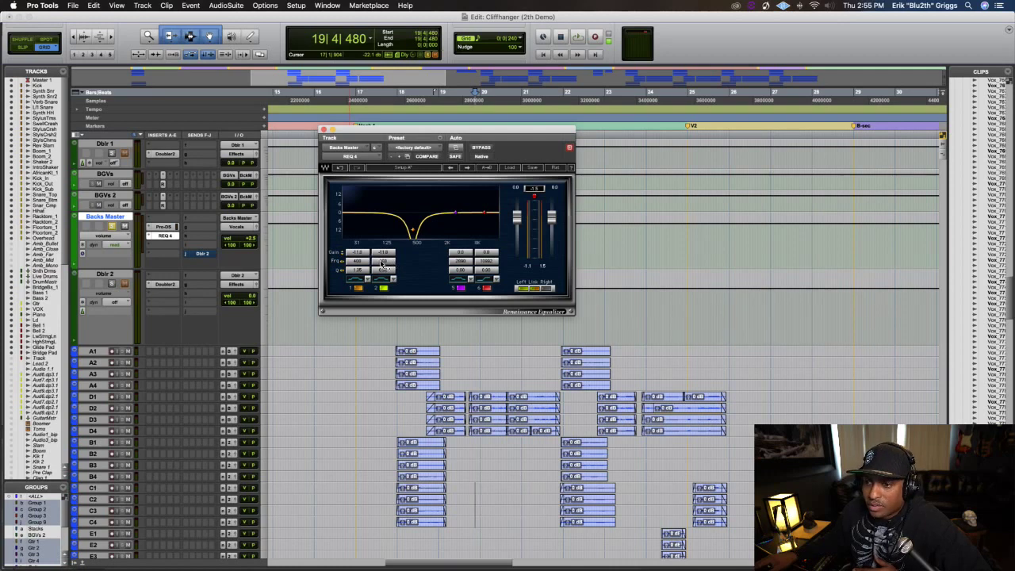
pyautogui.click(383, 269)
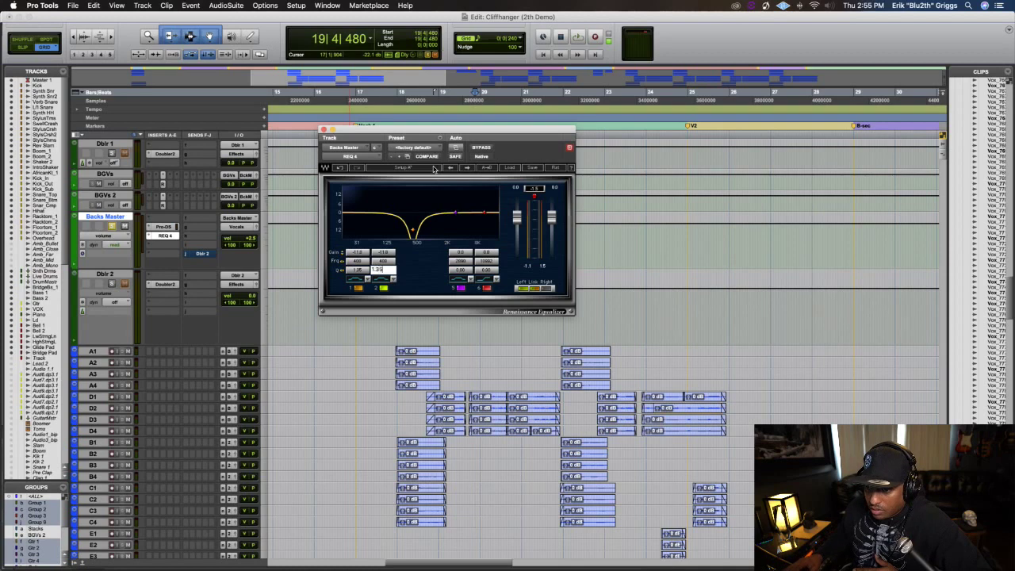
pyautogui.write('1.35')
pyautogui.press('Return')
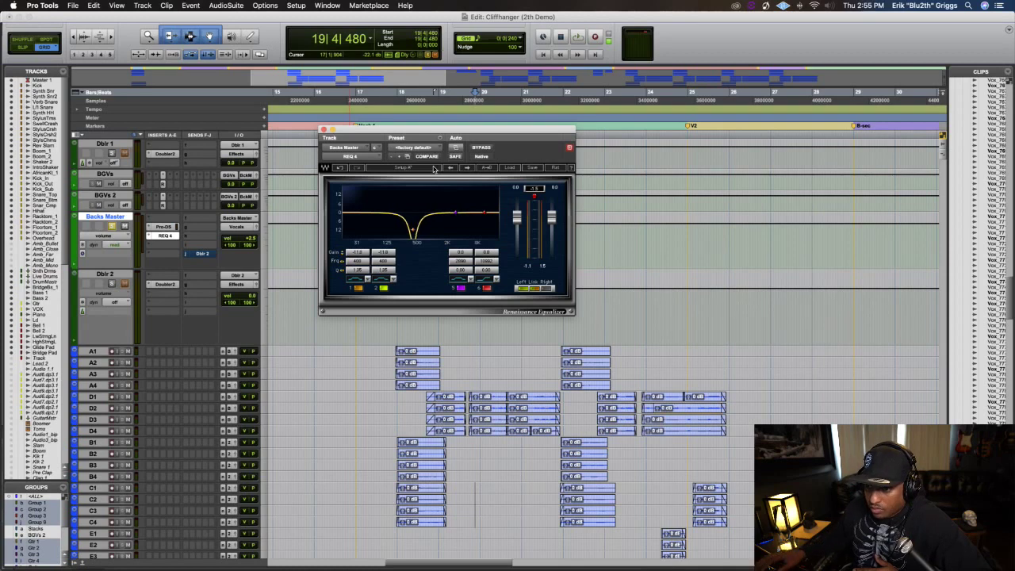
# Lower band 1's frequency to about 75 Hz and change its filter shape to a high-pass that rolls off the lows
pyautogui.click(357, 287)
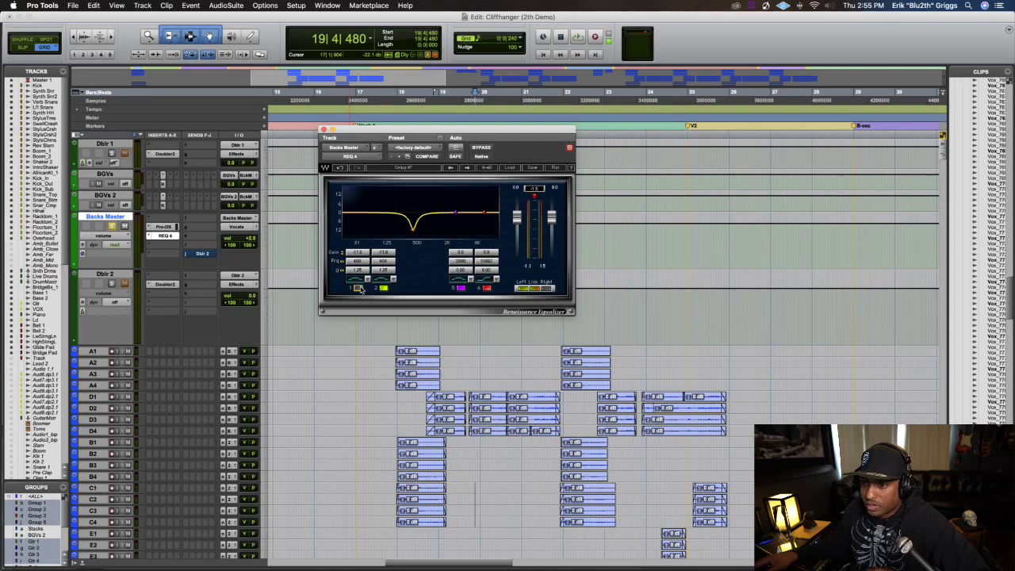
pyautogui.click(358, 287)
pyautogui.moveTo(356, 261); pyautogui.dragTo(306, 251)
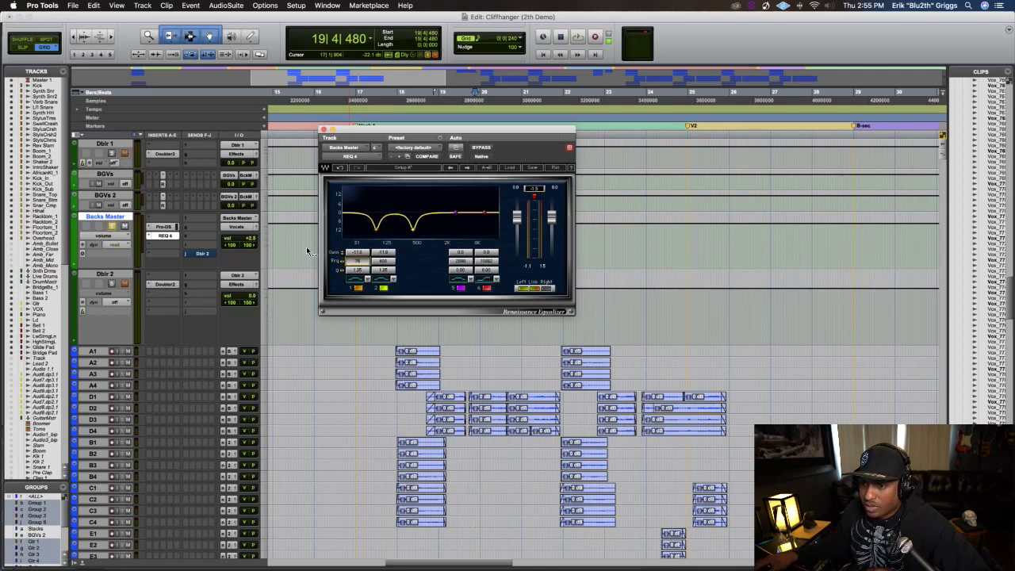
pyautogui.click(359, 281)
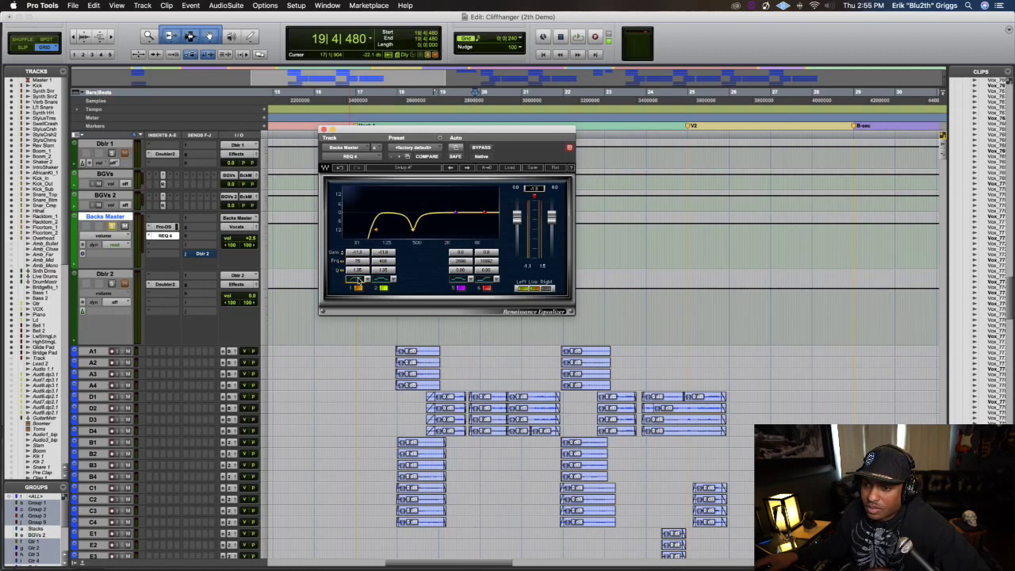
pyautogui.click(357, 282)
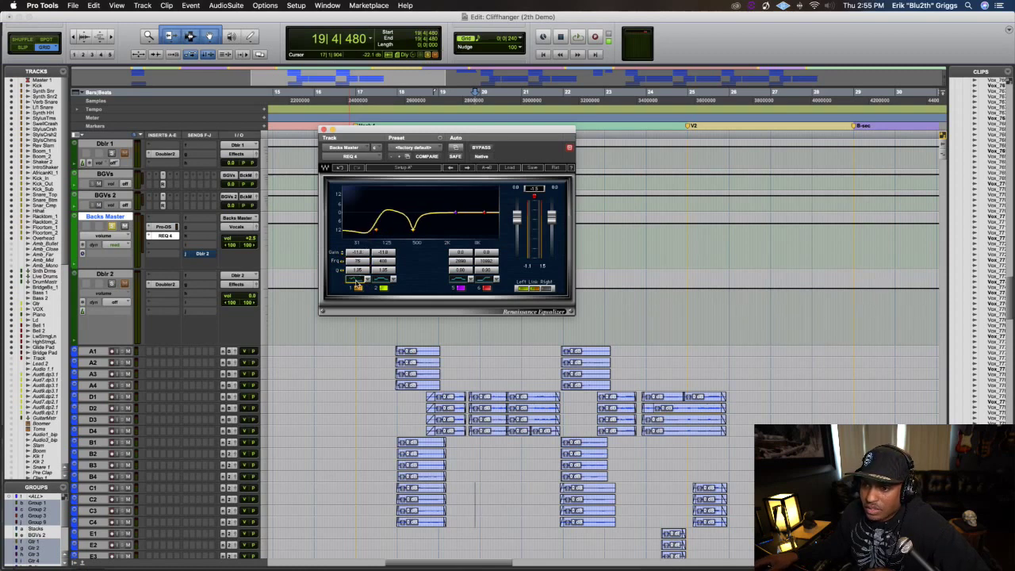
pyautogui.click(357, 282)
pyautogui.click(357, 282)
pyautogui.click(356, 281)
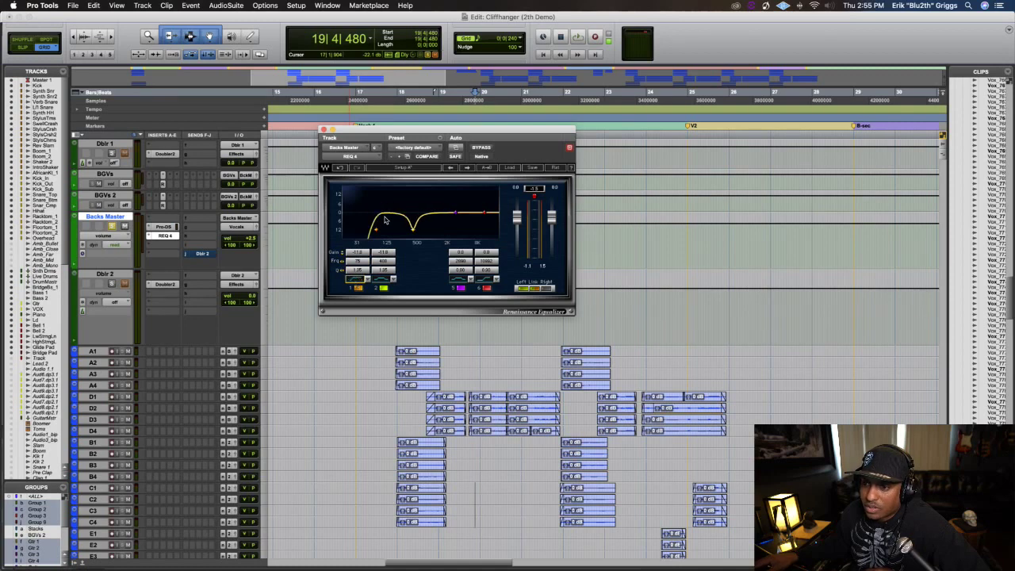
# Sweep the cutoff frequency of band 1's high-pass filter up and down while playing back the background vocals
pyautogui.moveTo(378, 232); pyautogui.dragTo(376, 230)
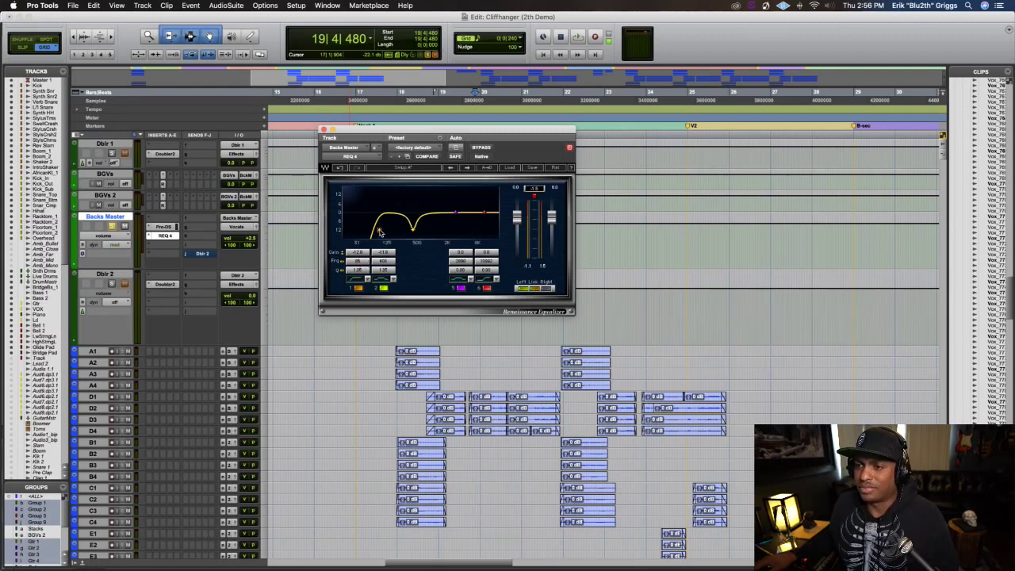
pyautogui.moveTo(380, 231); pyautogui.dragTo(389, 232)
pyautogui.press('space')
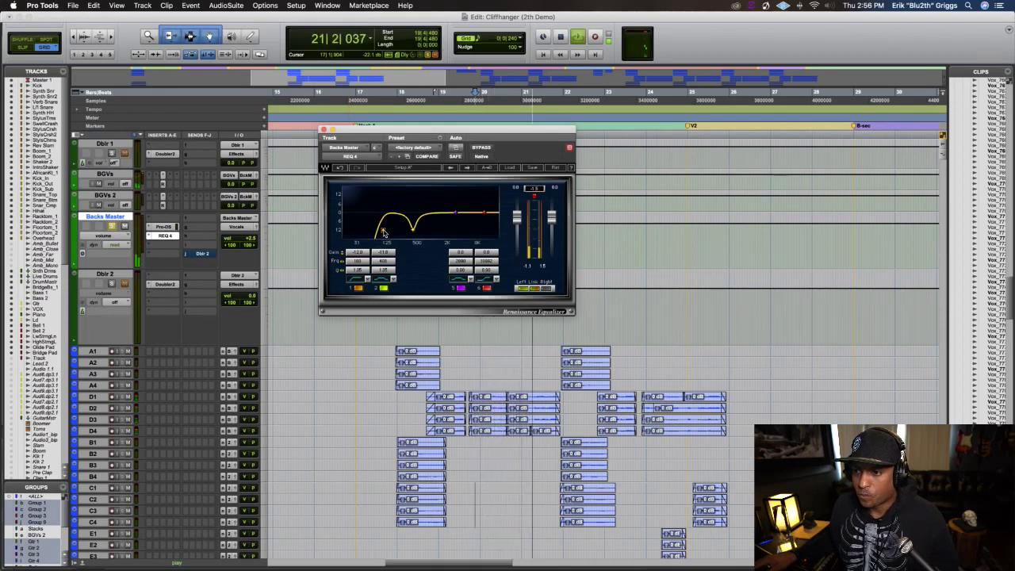
pyautogui.moveTo(384, 232); pyautogui.dragTo(411, 232)
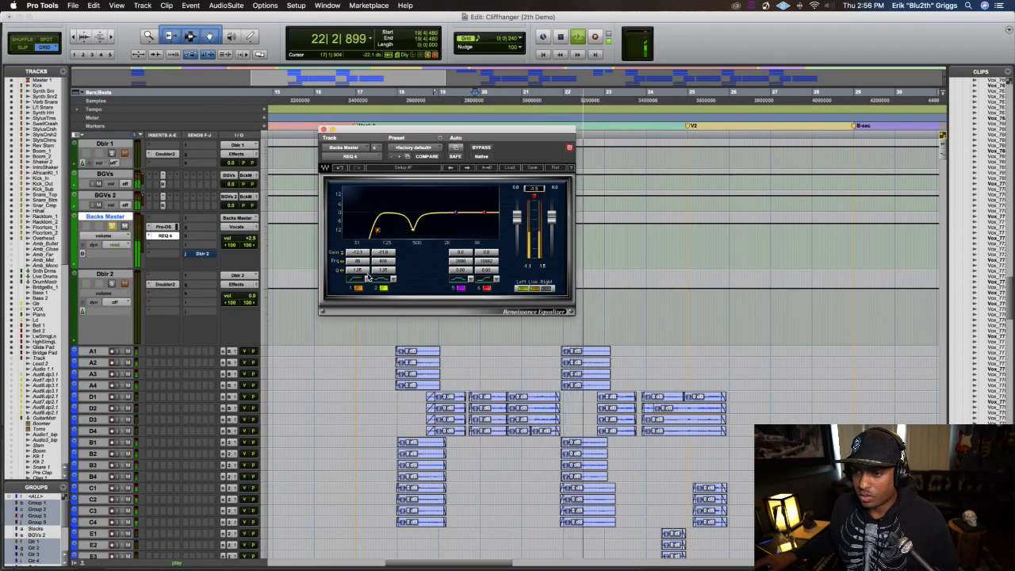
# Try the Low-RShelv and Low-Shelf shapes on band 1 against the high-pass during playback, and return it to Hi-Pass
pyautogui.click(367, 277)
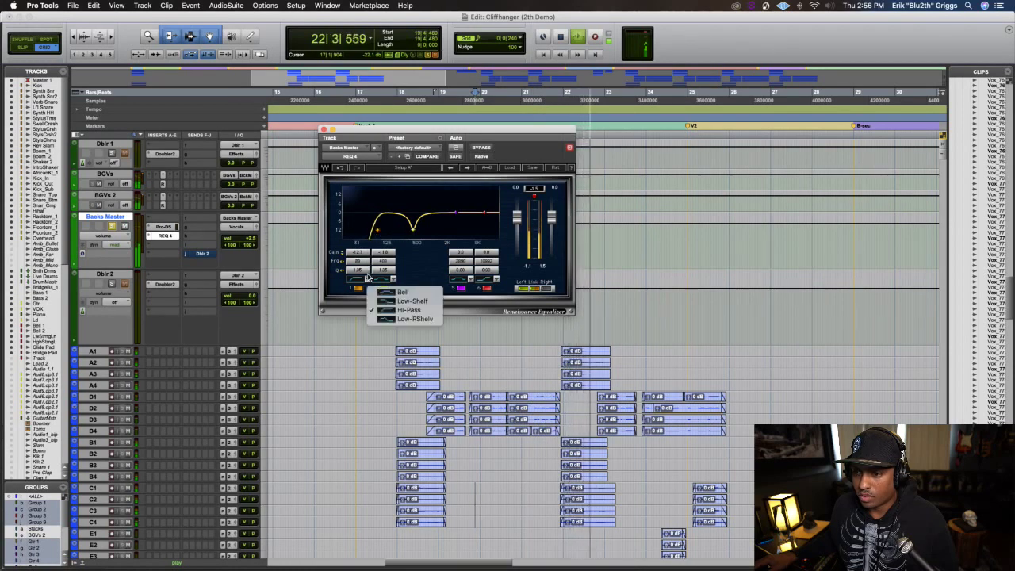
pyautogui.click(397, 319)
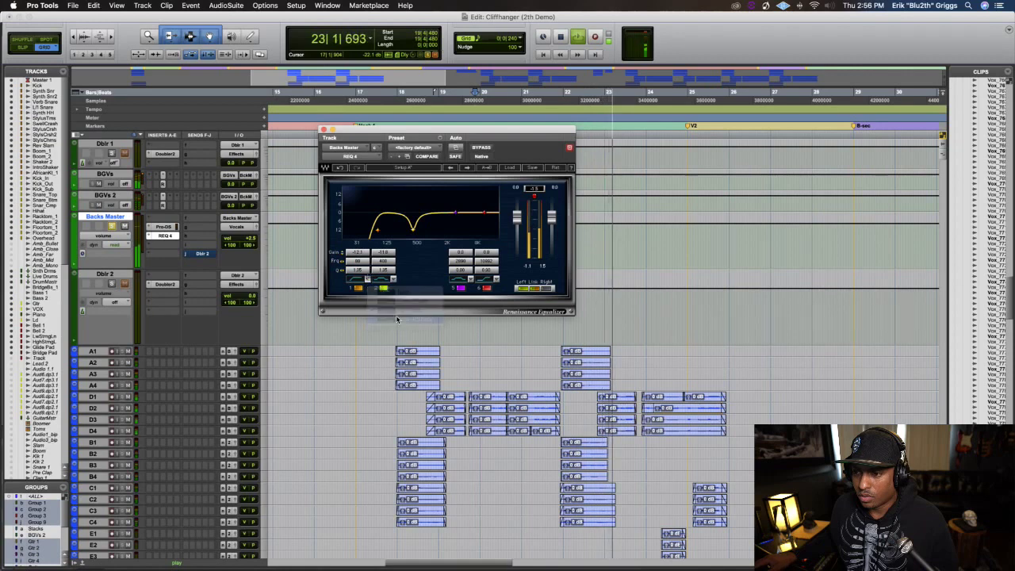
pyautogui.click(367, 279)
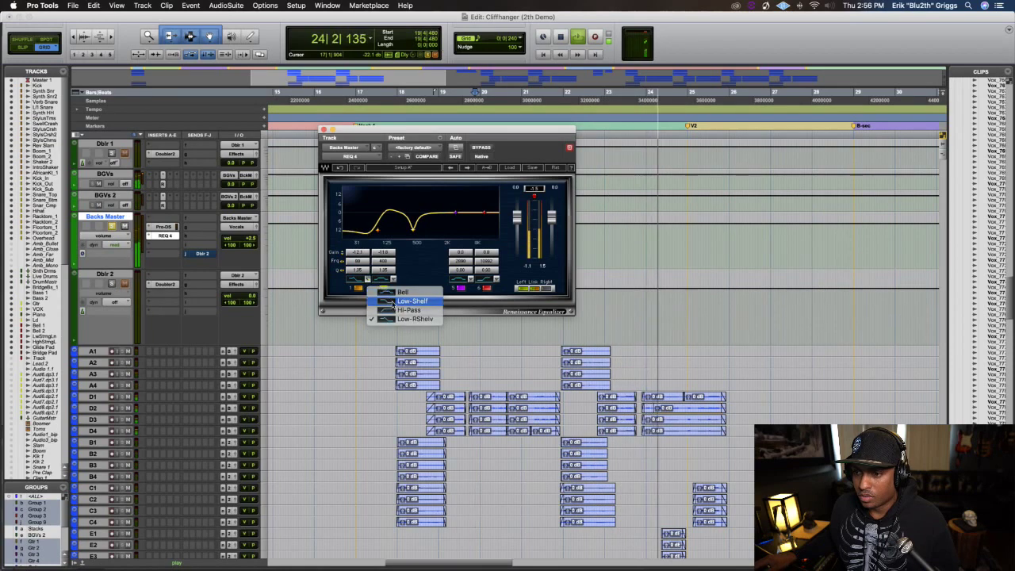
pyautogui.click(386, 293)
pyautogui.moveTo(367, 279); pyautogui.dragTo(388, 310)
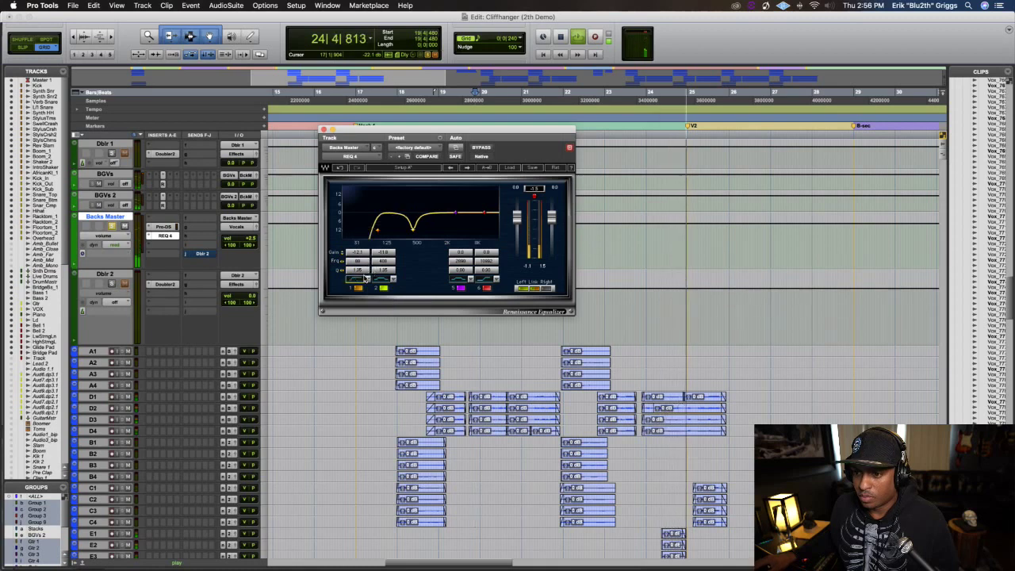
pyautogui.click(367, 279)
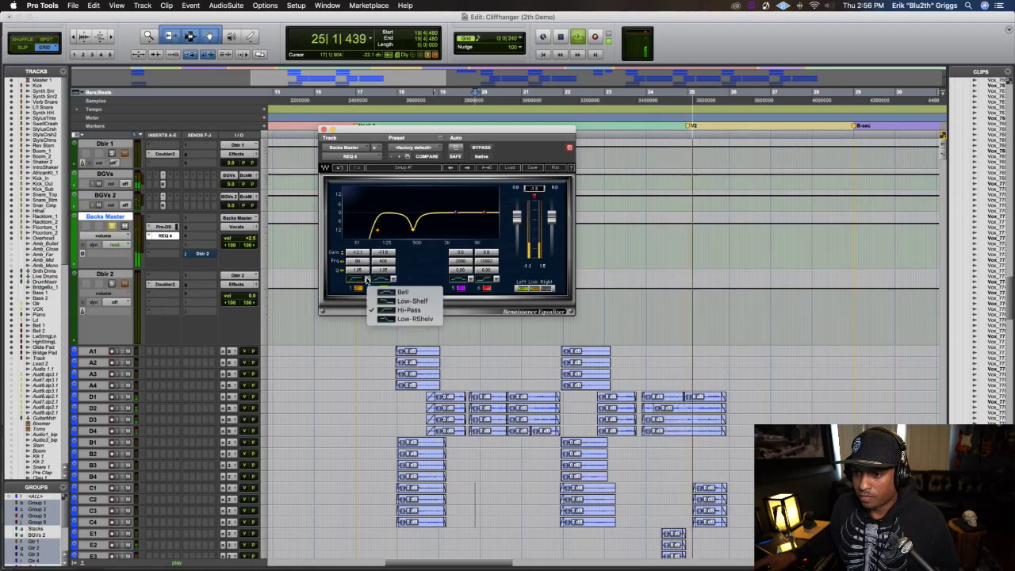
pyautogui.click(400, 302)
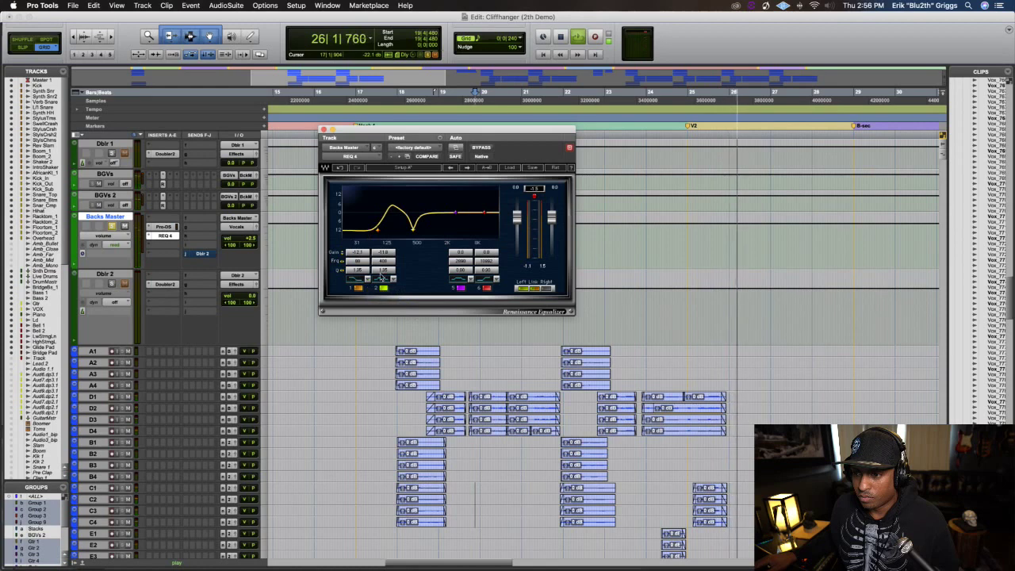
pyautogui.click(367, 278)
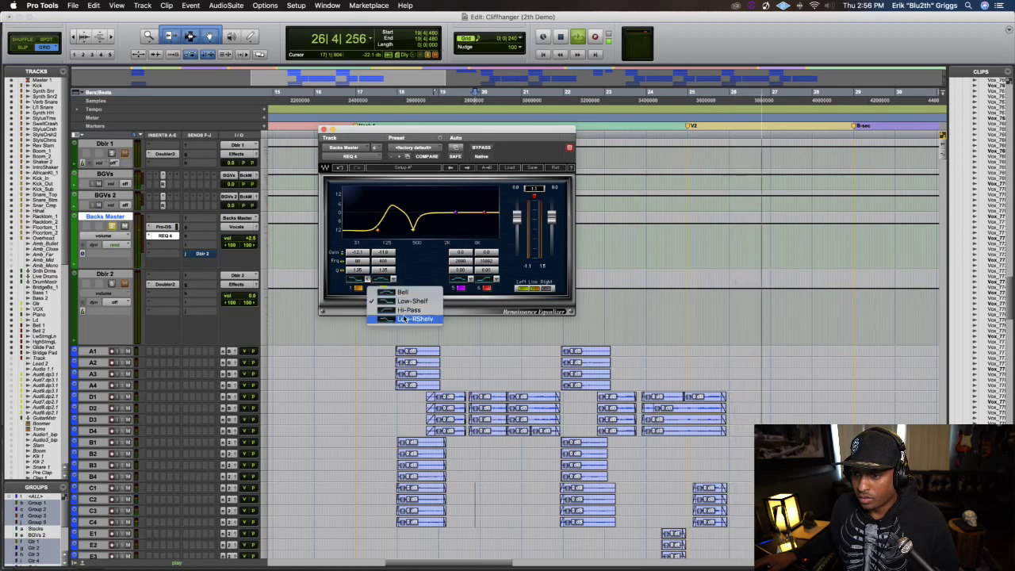
pyautogui.click(346, 287)
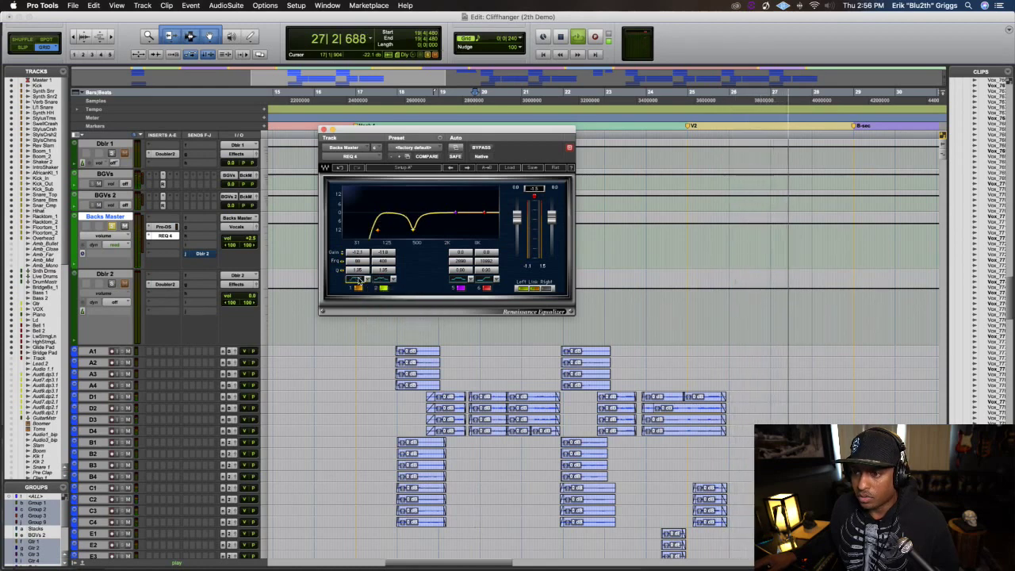
# Restart playback and raise band 1's high-pass frequency to about 110 Hz at a gain of about -12
pyautogui.press('space')
pyautogui.press('space')
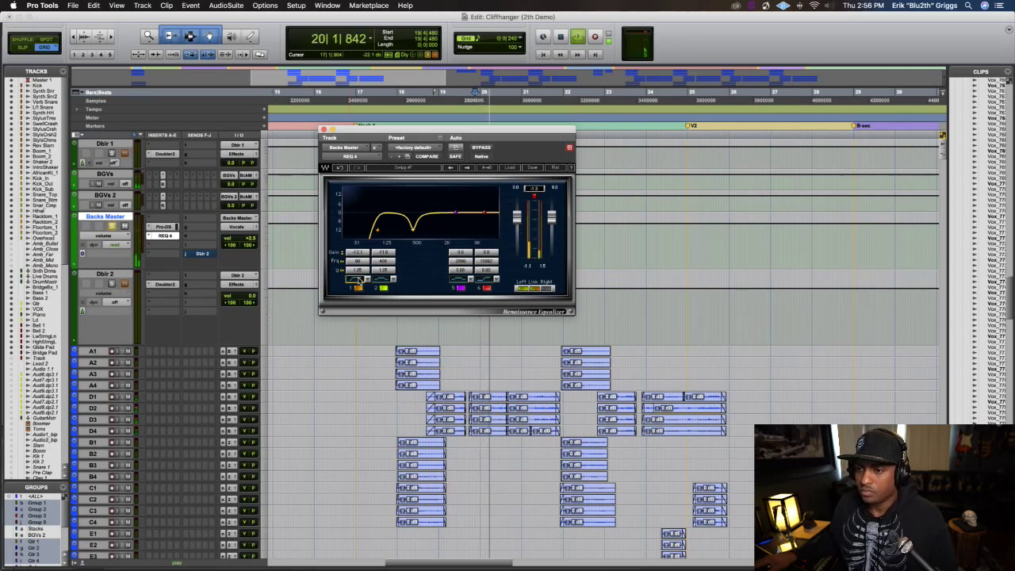
pyautogui.moveTo(378, 231)
pyautogui.mouseDown()
pyautogui.moveTo(391, 233)
pyautogui.moveTo(360, 239)
pyautogui.mouseUp()
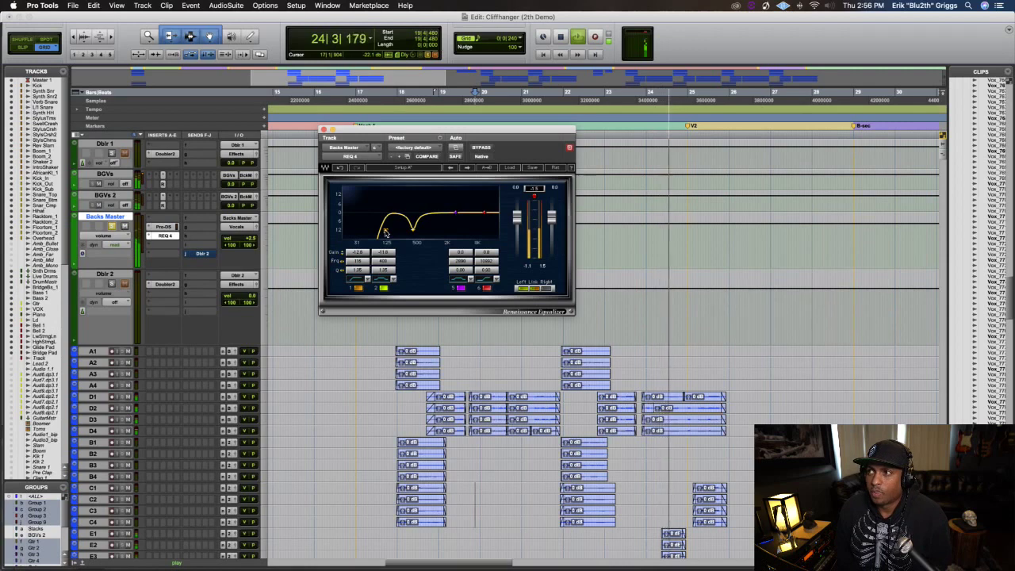
# Compare the background vocals with REQ 4 bypassed and active while playing back from just before bar 18
pyautogui.click(479, 148)
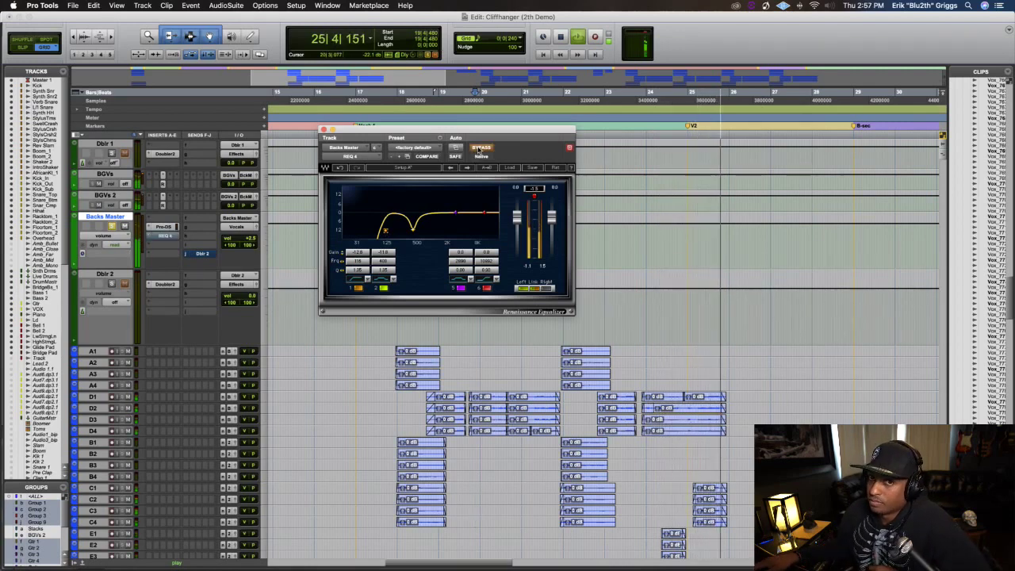
pyautogui.press('space')
pyautogui.press('space')
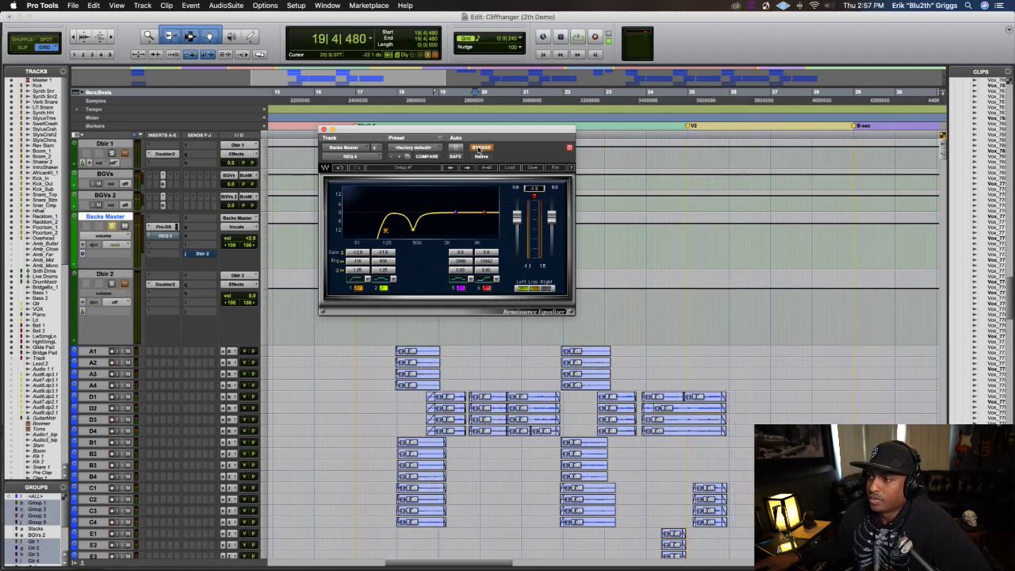
pyautogui.click(394, 102)
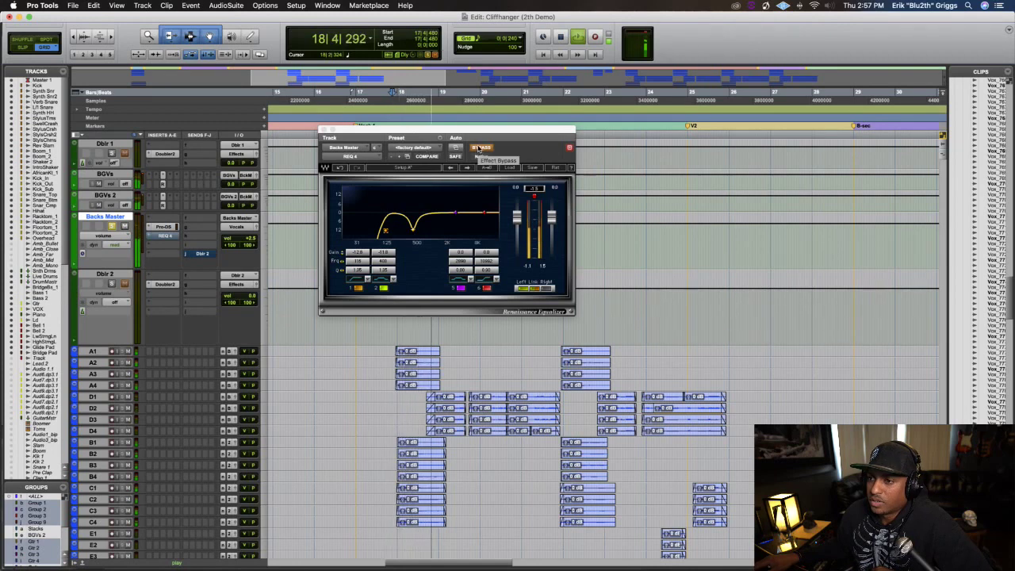
pyautogui.click(479, 149)
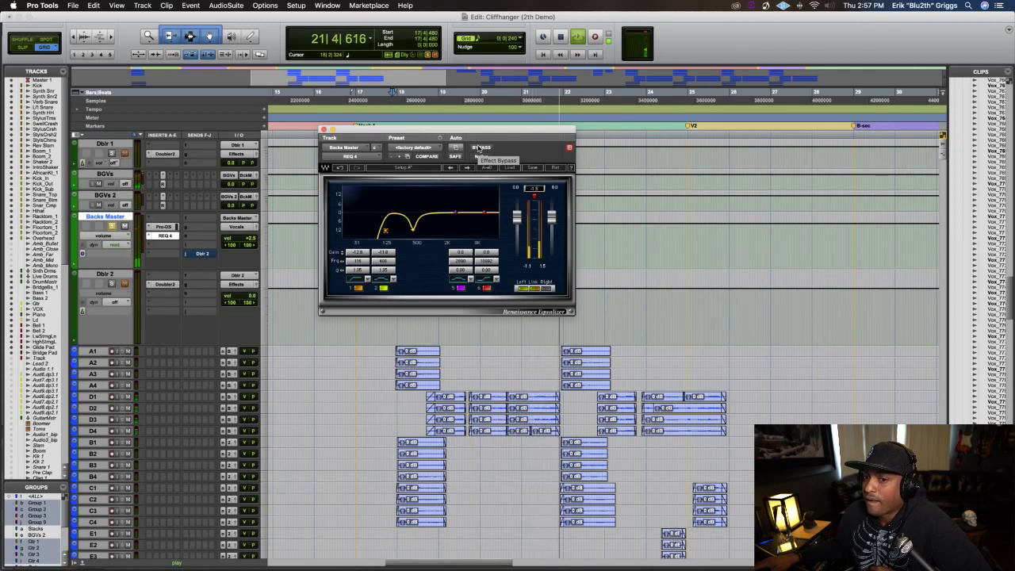
# Stop playback, find the VOX track and lower its volume to about -18.6 dB
pyautogui.scroll(10, 227, 264)
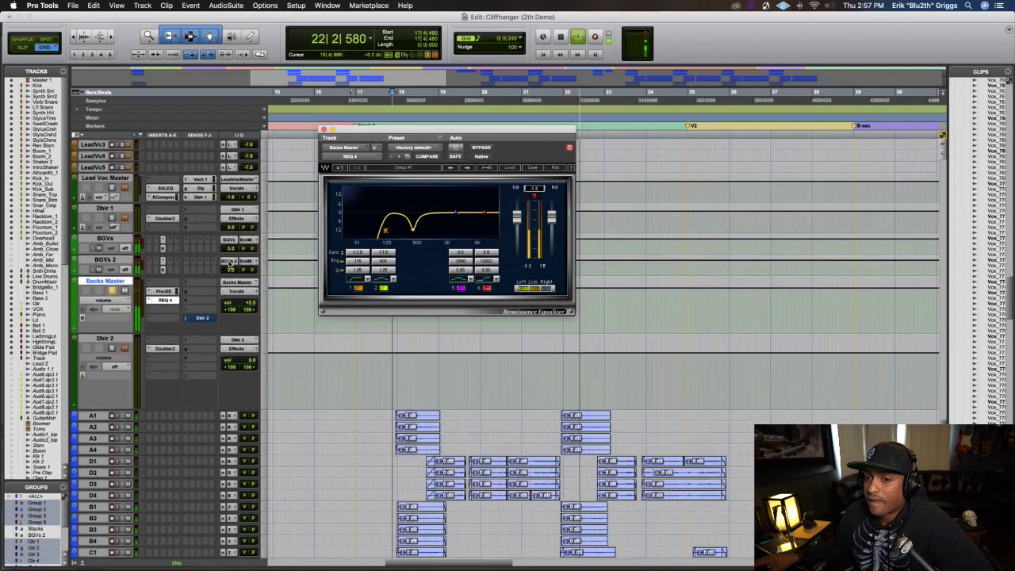
pyautogui.press('space')
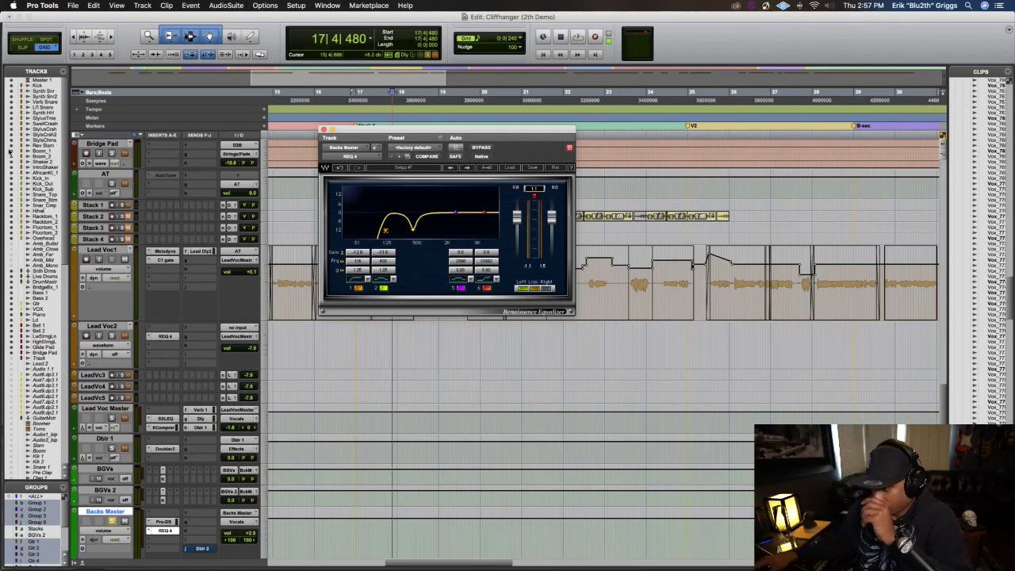
pyautogui.scroll(3, 147, 281)
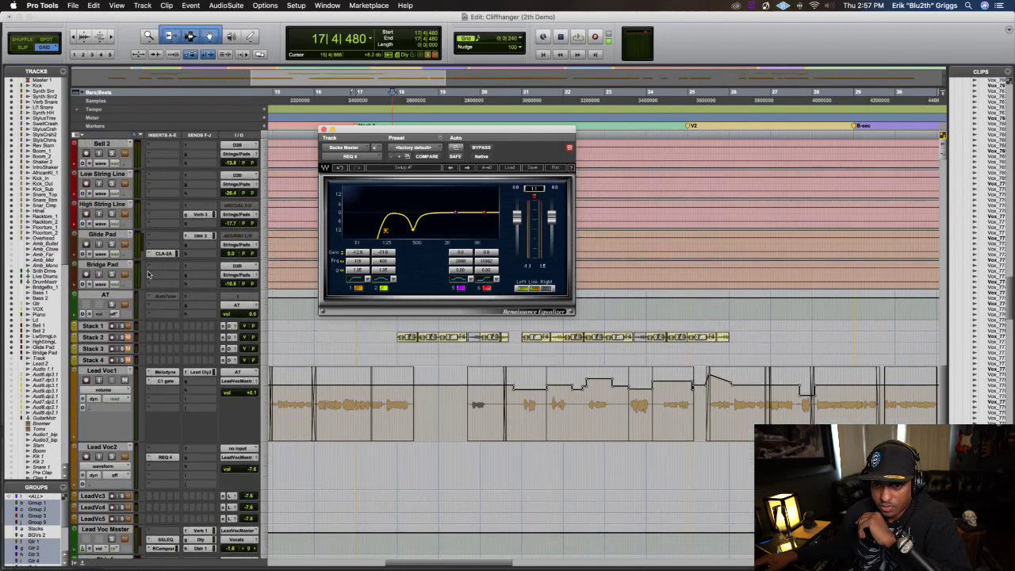
pyautogui.scroll(-5, 148, 280)
pyautogui.scroll(5, 149, 279)
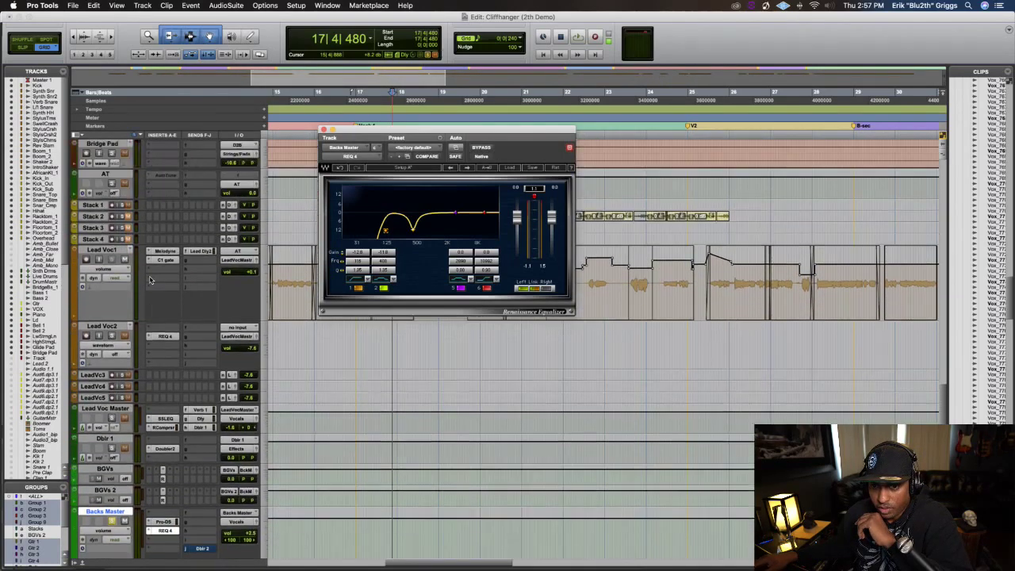
pyautogui.click(35, 311)
pyautogui.scroll(-8, 119, 321)
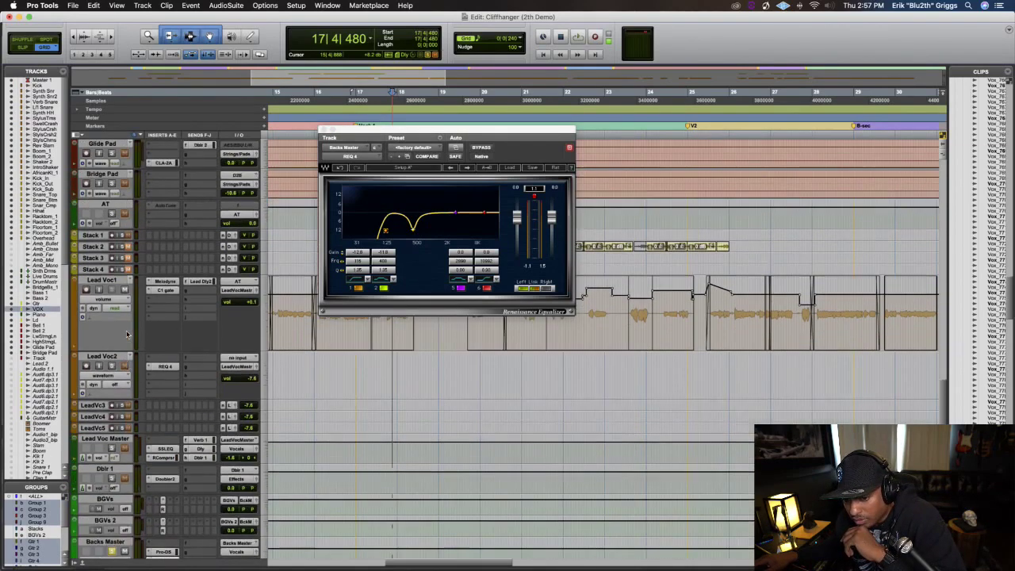
pyautogui.scroll(10, 153, 350)
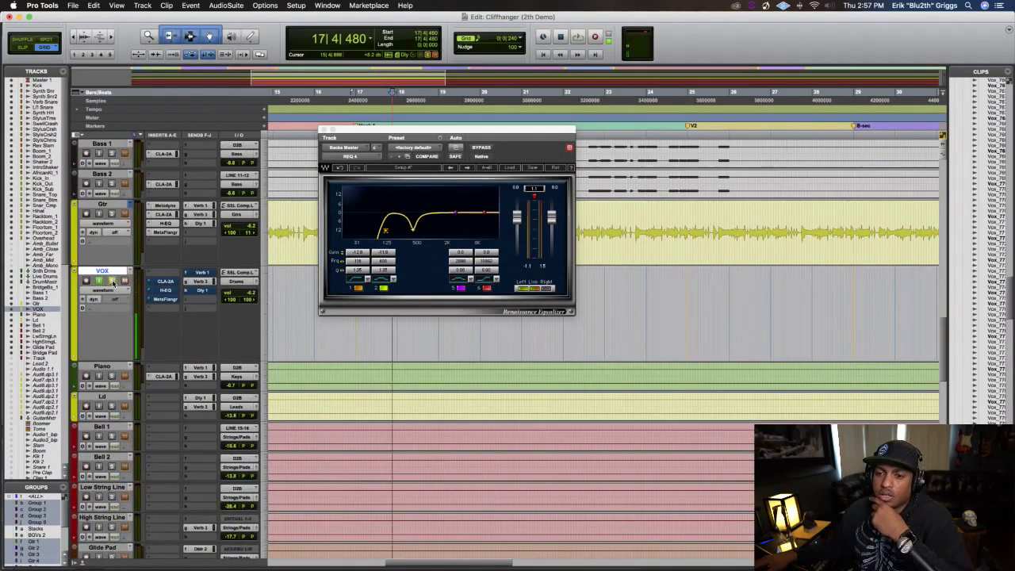
pyautogui.moveTo(249, 295); pyautogui.dragTo(249, 306)
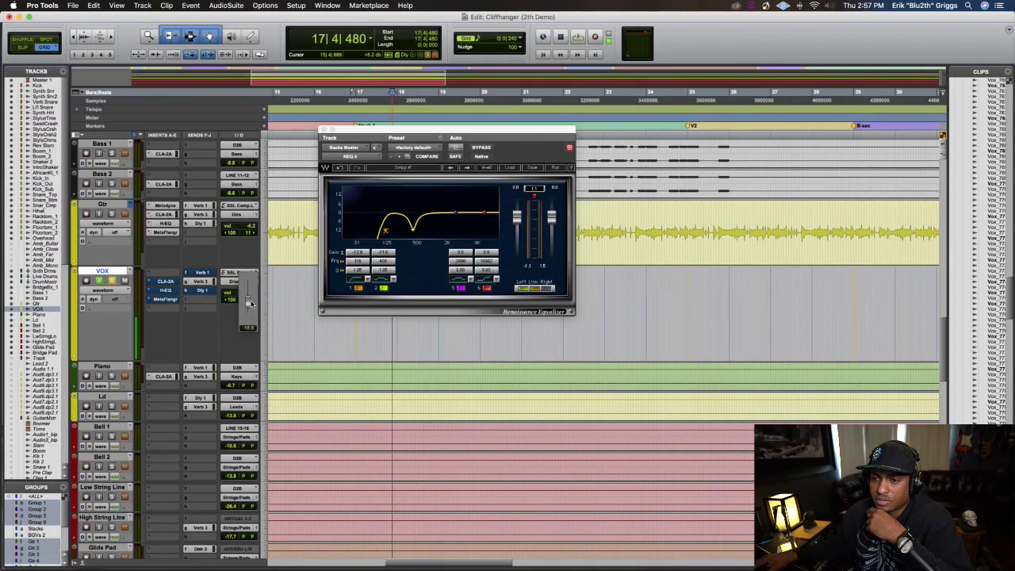
pyautogui.moveTo(249, 303); pyautogui.dragTo(249, 303)
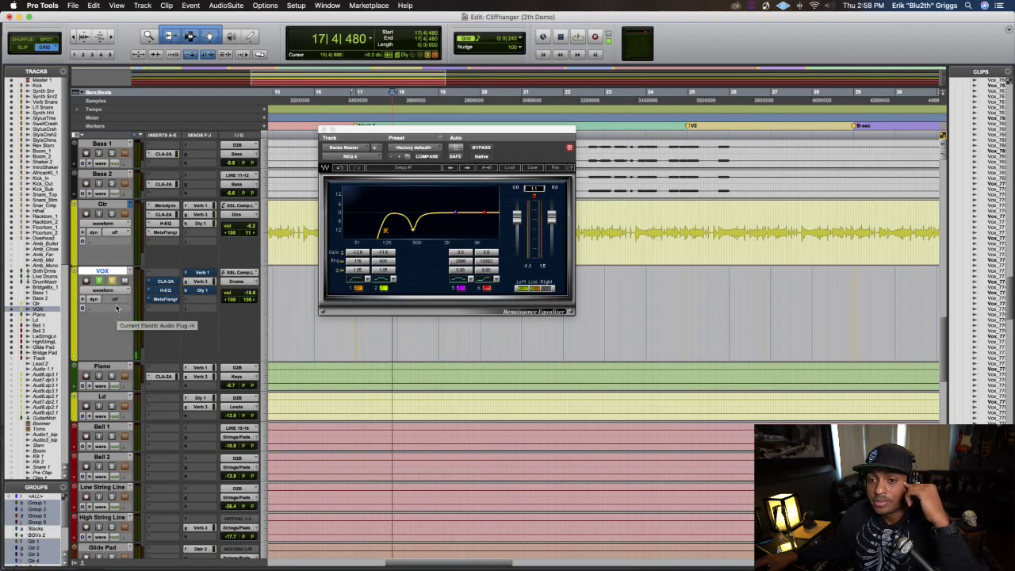
# Go back to the Backs Master track and briefly play the background vocals with REQ 4 active
pyautogui.scroll(-10, 116, 308)
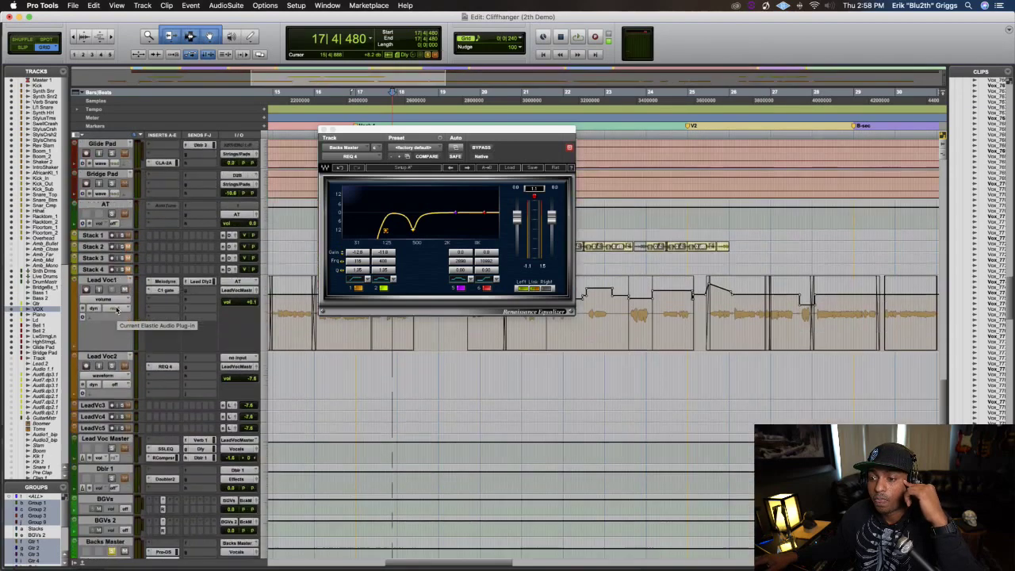
pyautogui.scroll(-5, 151, 334)
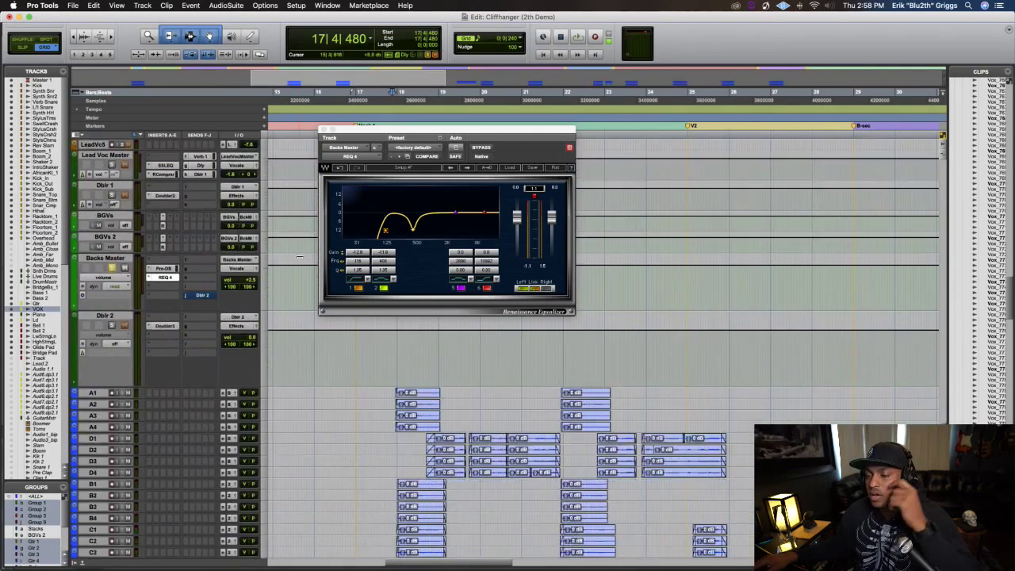
pyautogui.press('space')
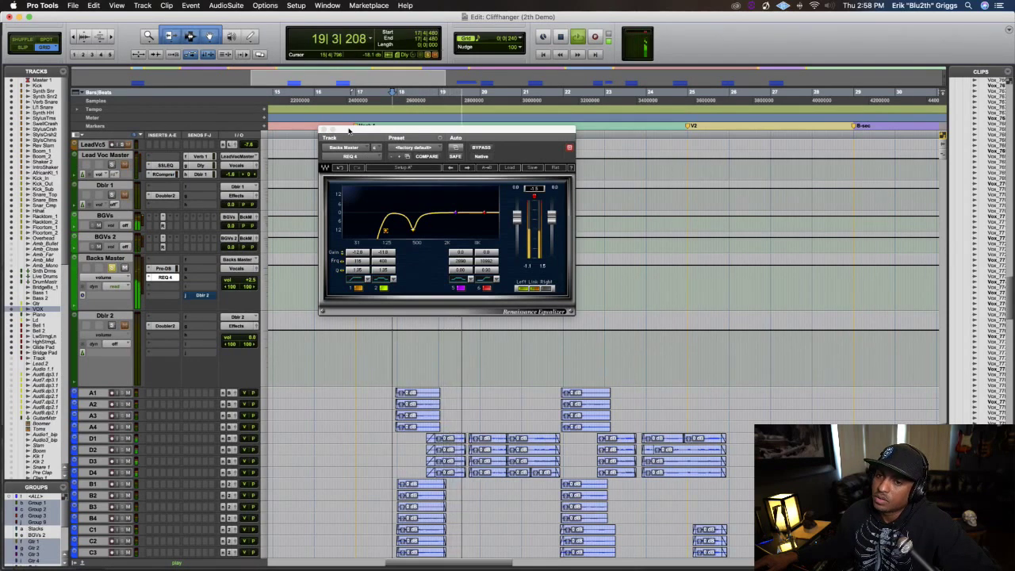
pyautogui.press('space')
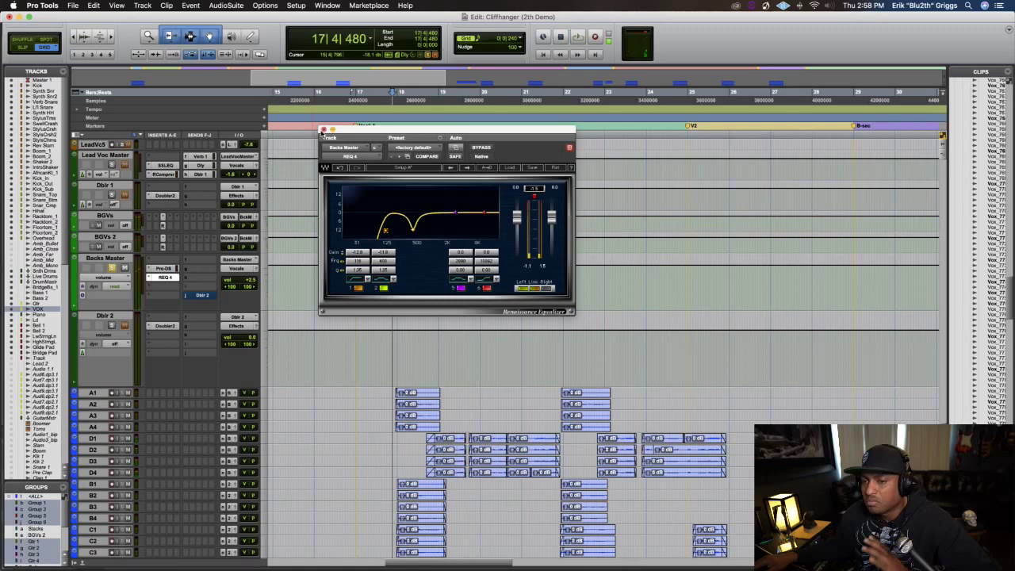
# Insert a stereo CLA-2A compressor after REQ 4 on Backs Master and play back the background vocals through it
pyautogui.click(164, 287)
pyautogui.moveTo(169, 288)
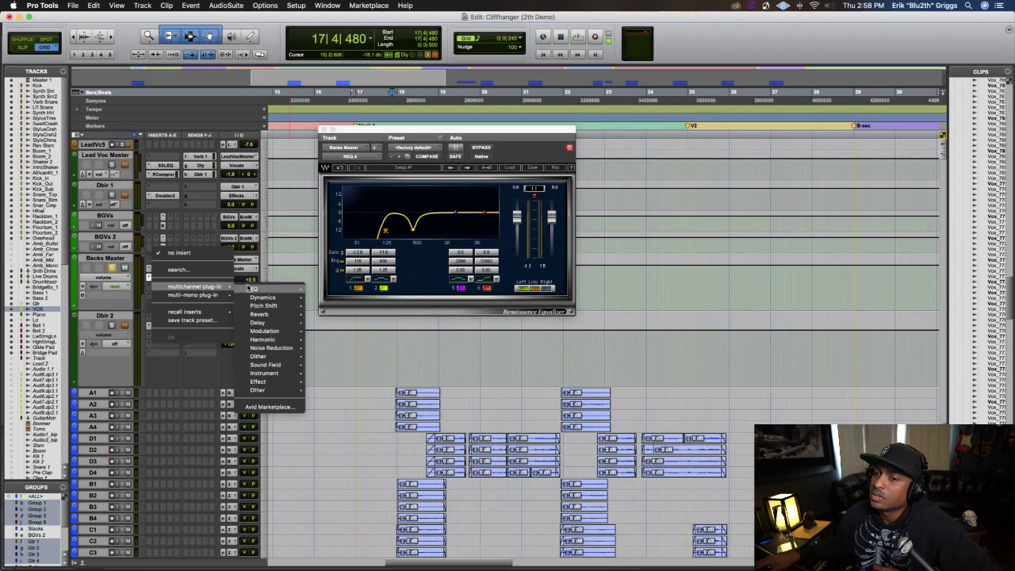
pyautogui.moveTo(261, 297)
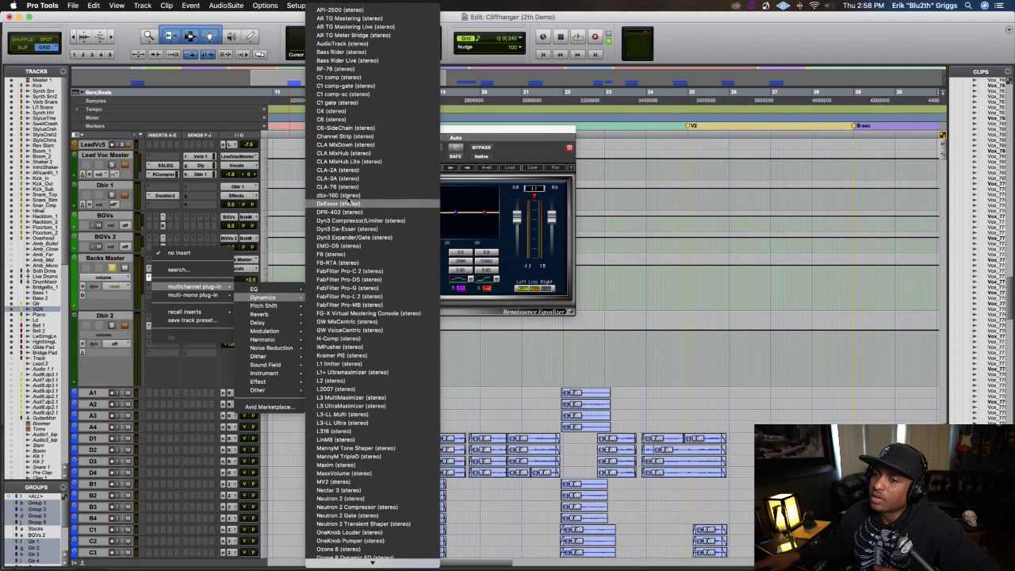
pyautogui.press('Escape')
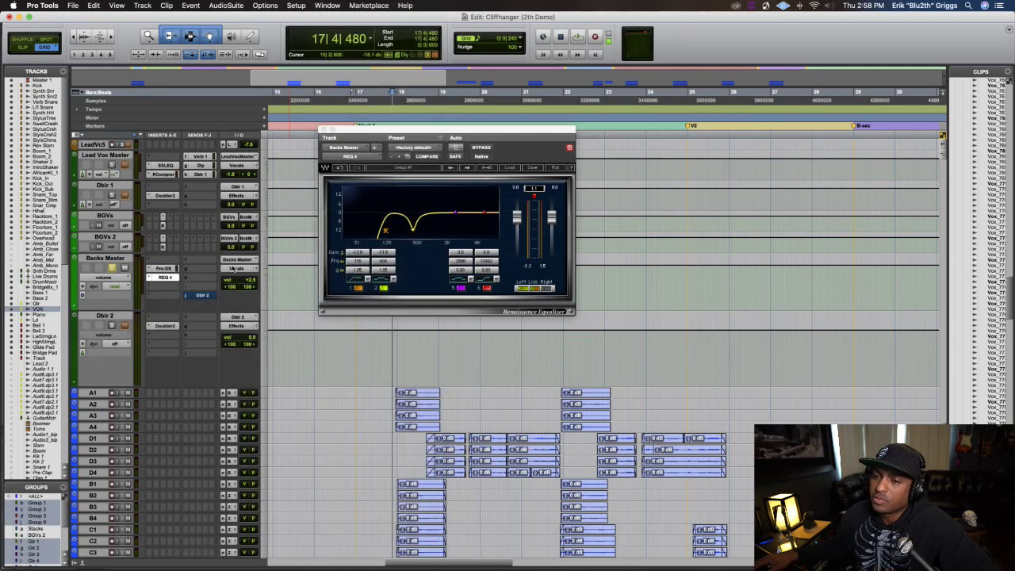
pyautogui.moveTo(443, 132); pyautogui.dragTo(373, 120)
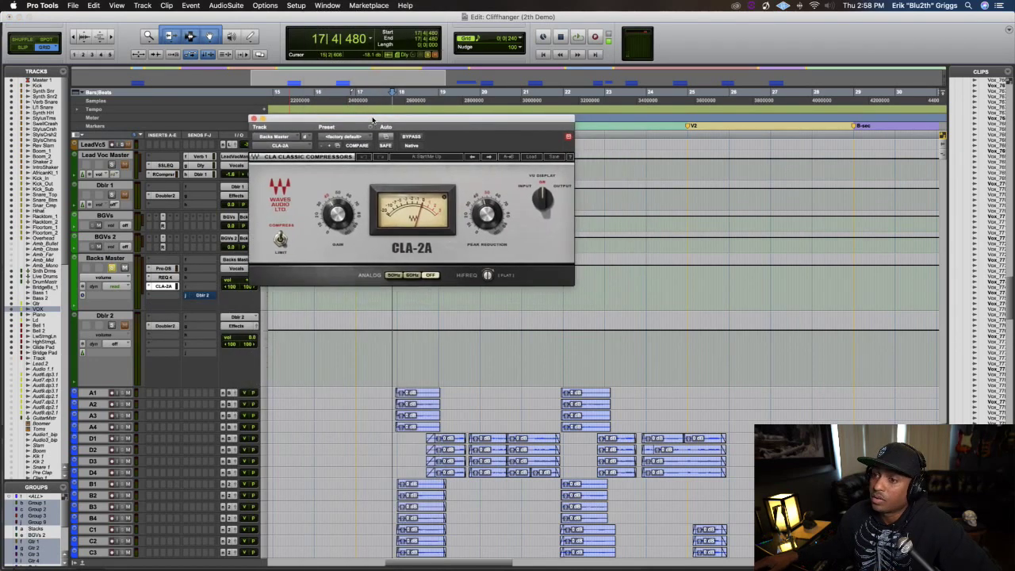
pyautogui.press('space')
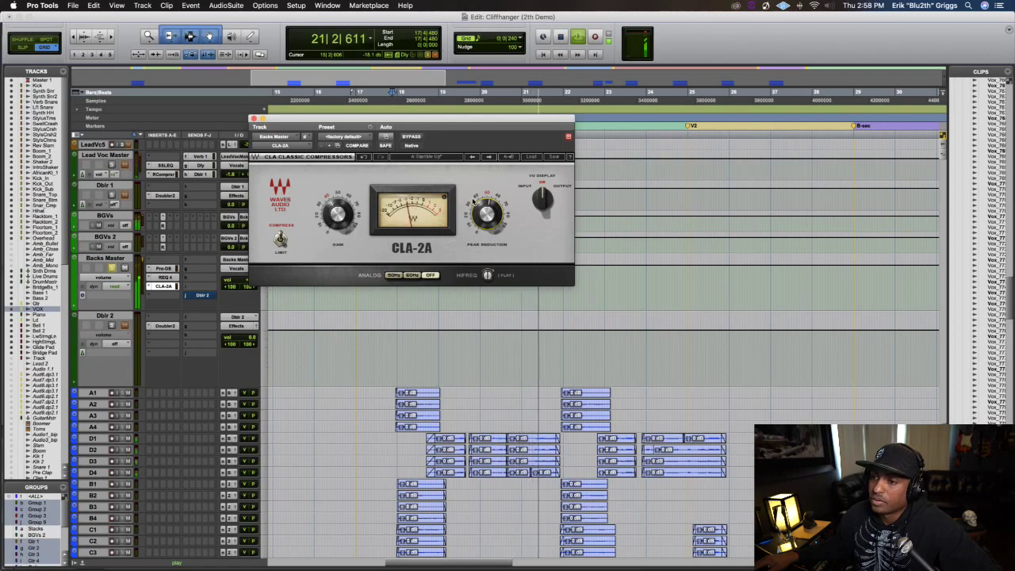
pyautogui.moveTo(486, 211)
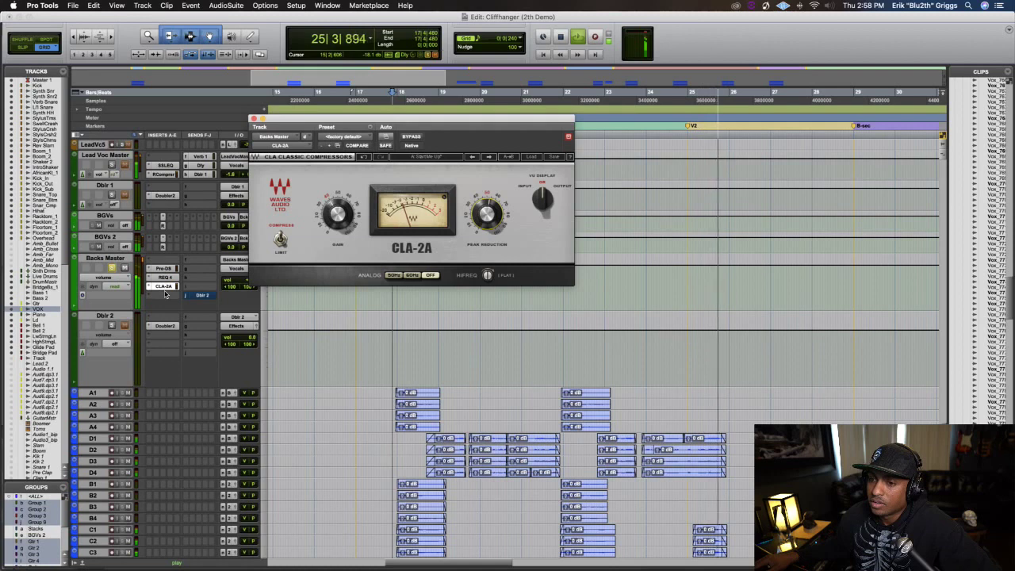
# Play back short passages of the background vocals from just before bar 18 through the CLA-2A
pyautogui.press('space')
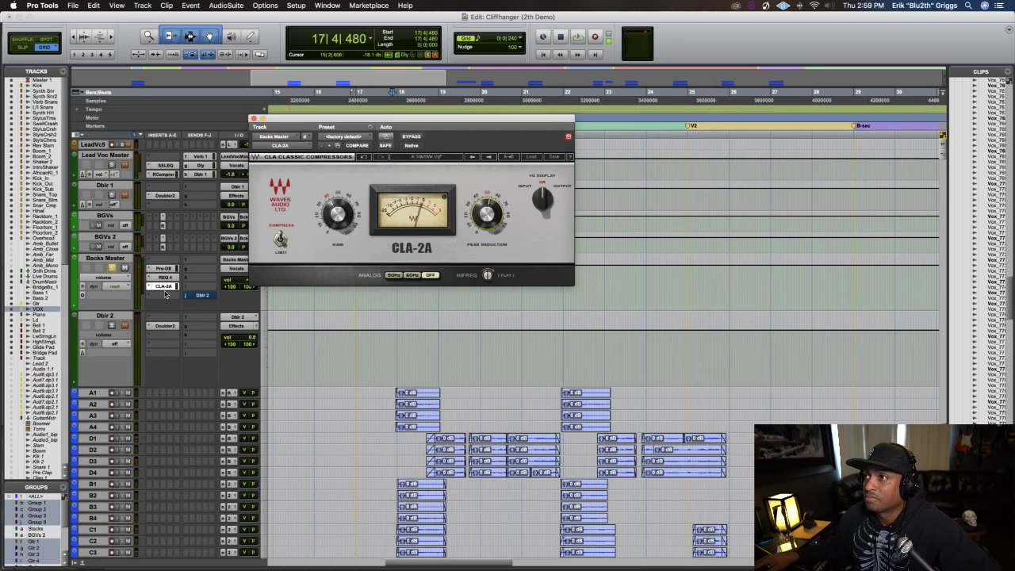
pyautogui.press('space')
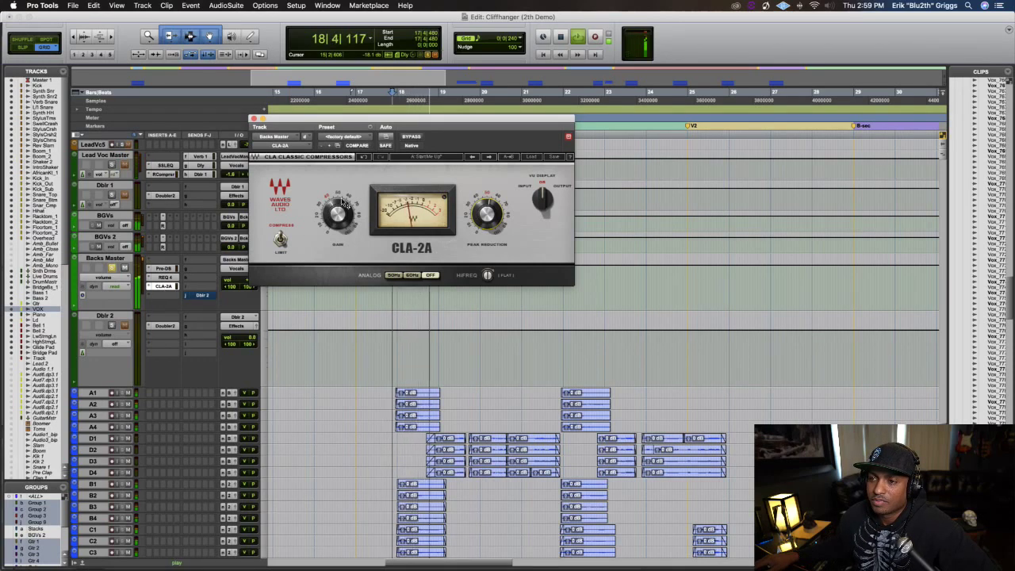
pyautogui.press('space')
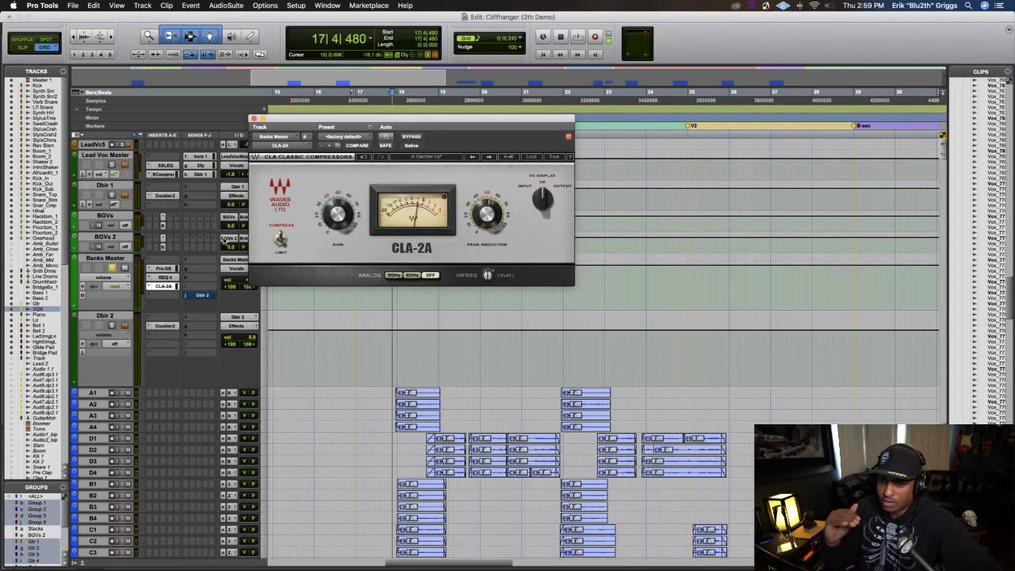
pyautogui.press('space')
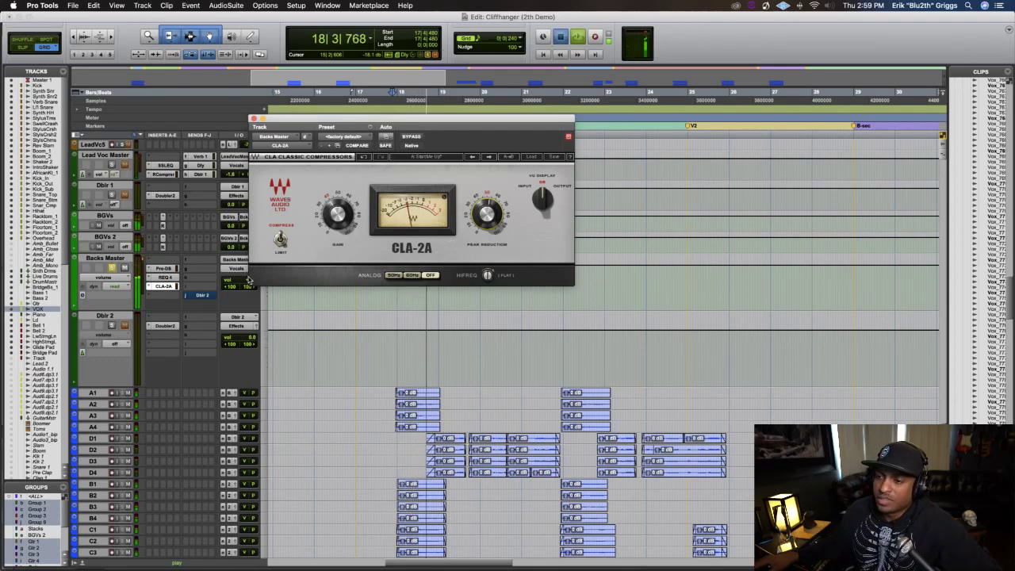
pyautogui.press('space')
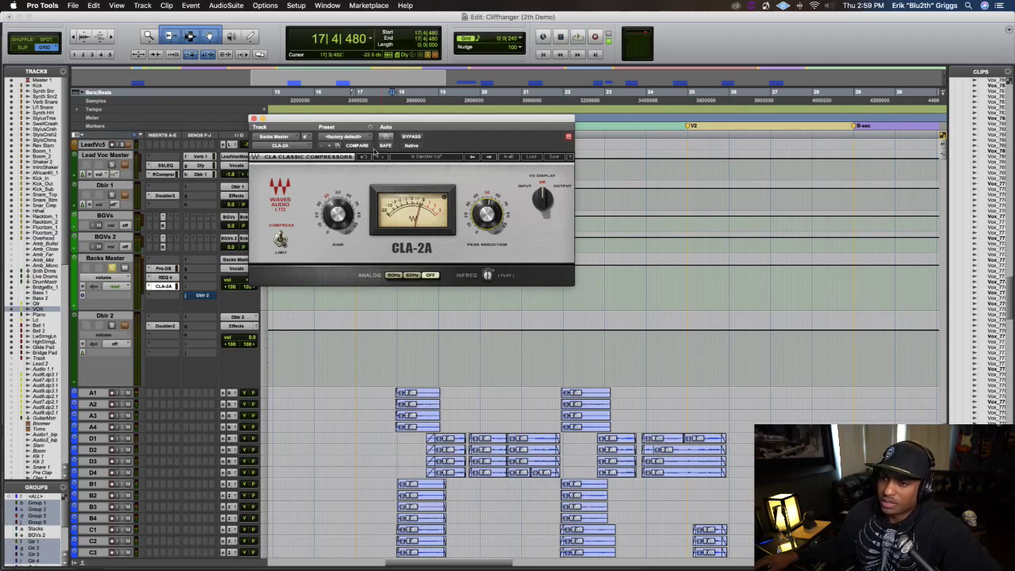
# Raise the BGVs 2 track volume to +1.8 dB while playing back the background vocals
pyautogui.moveTo(391, 119); pyautogui.dragTo(423, 154)
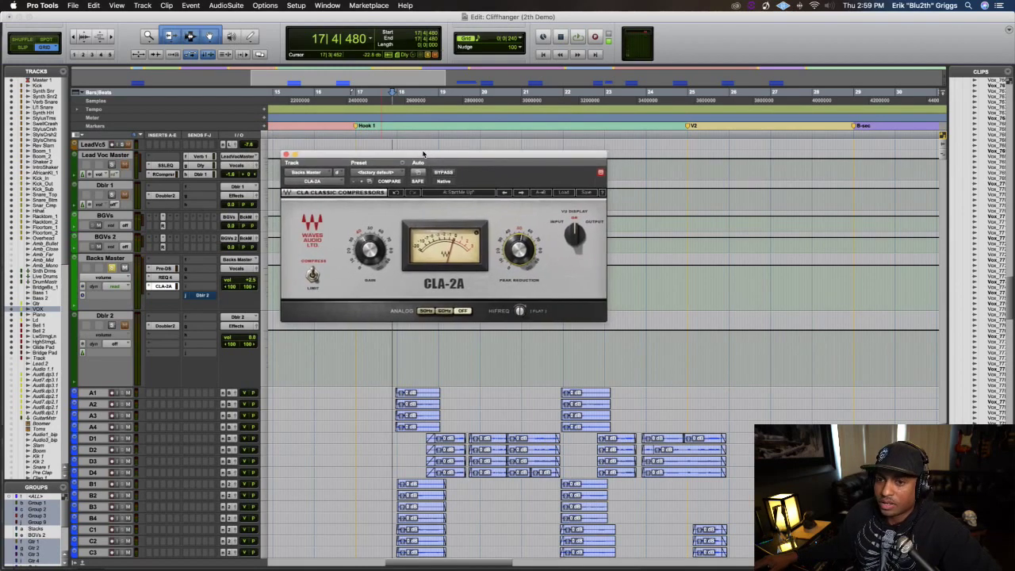
pyautogui.press('space')
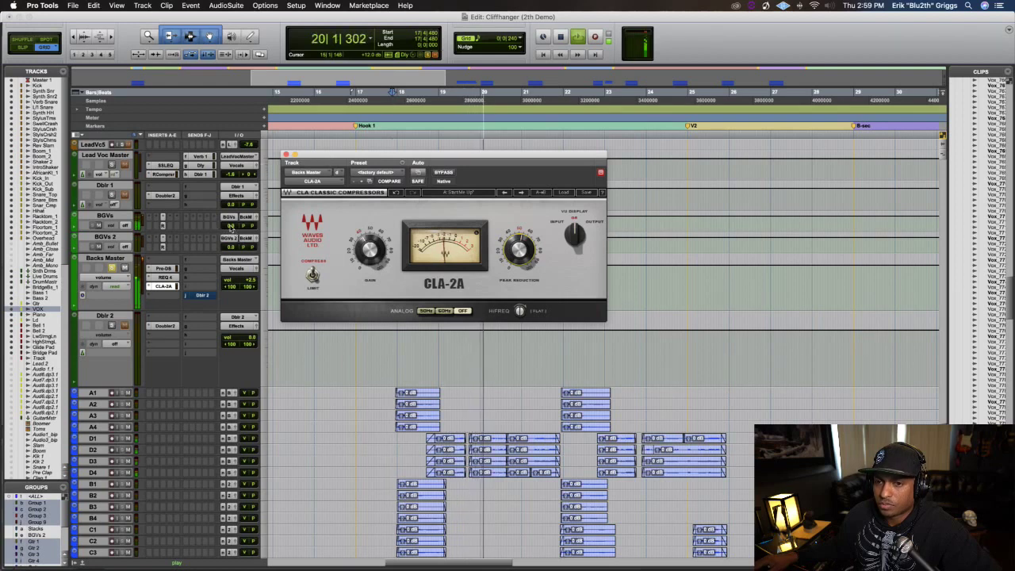
pyautogui.click(231, 248)
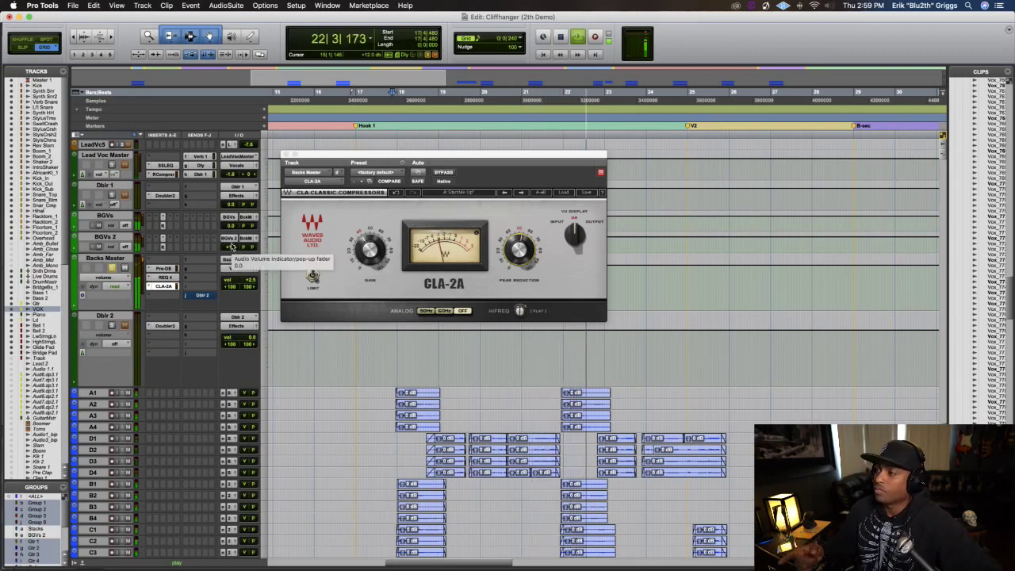
pyautogui.press('space')
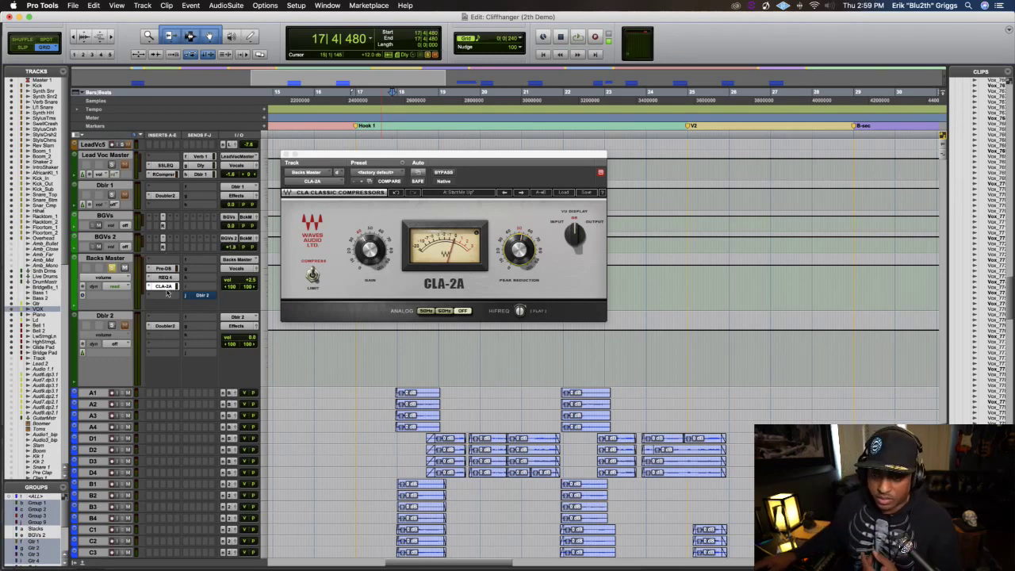
# Insert a stereo FabFilter Pro-Q 3 equalizer after the CLA-2A on the Backs Master track
pyautogui.click(167, 295)
pyautogui.moveTo(177, 295)
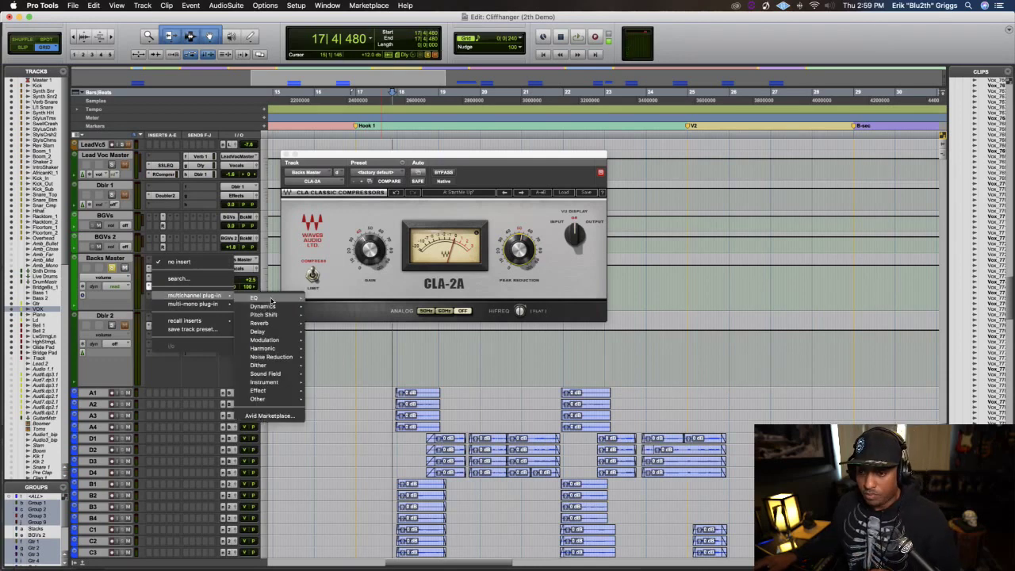
pyautogui.moveTo(270, 300)
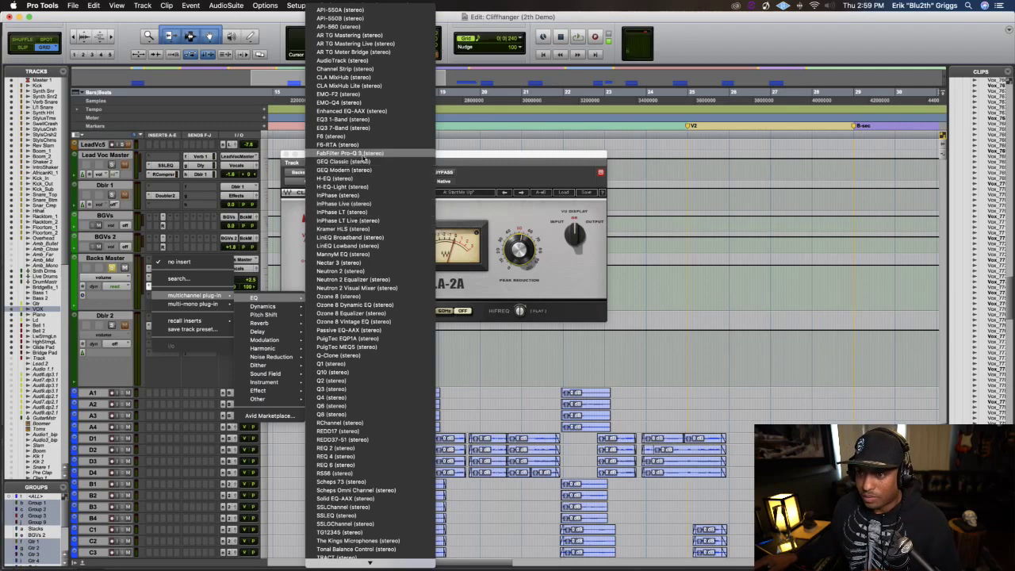
pyautogui.click(363, 154)
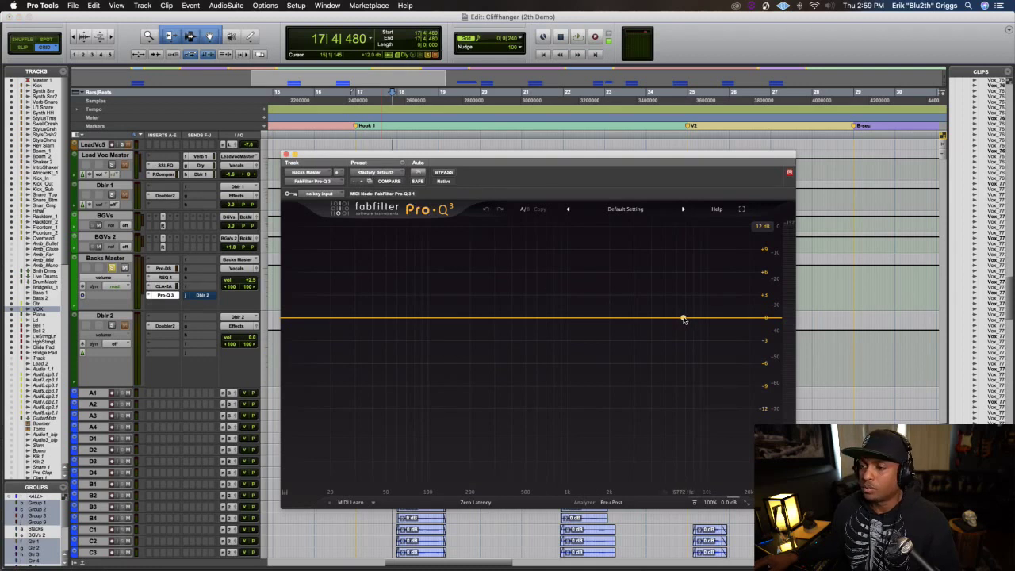
# Add a Pro-Q 3 bell boost of about 5.74 dB at 10110 Hz, adjusting it while playing the background vocals
pyautogui.moveTo(684, 319); pyautogui.dragTo(707, 276)
pyautogui.press('space')
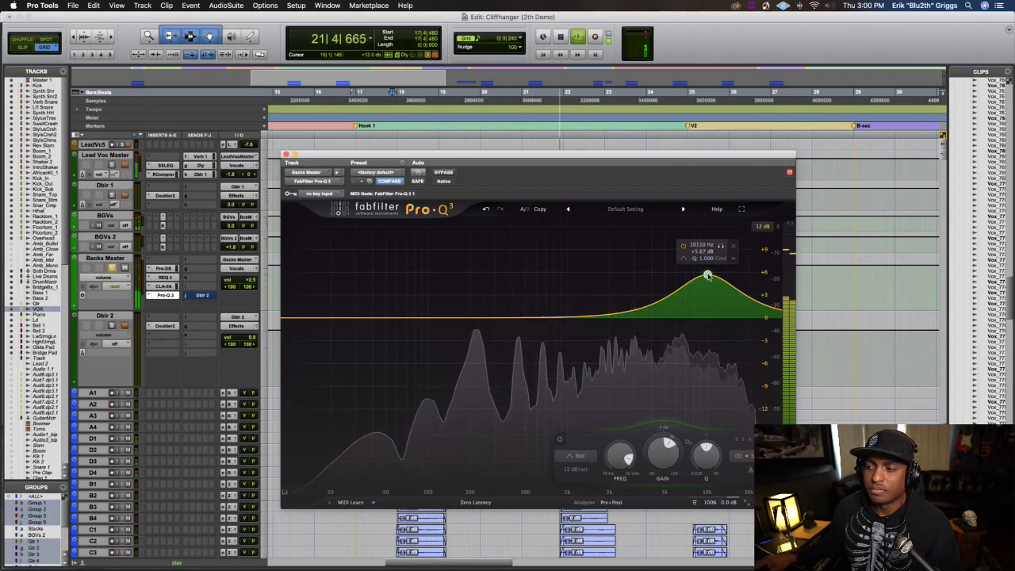
pyautogui.moveTo(707, 276); pyautogui.dragTo(708, 274)
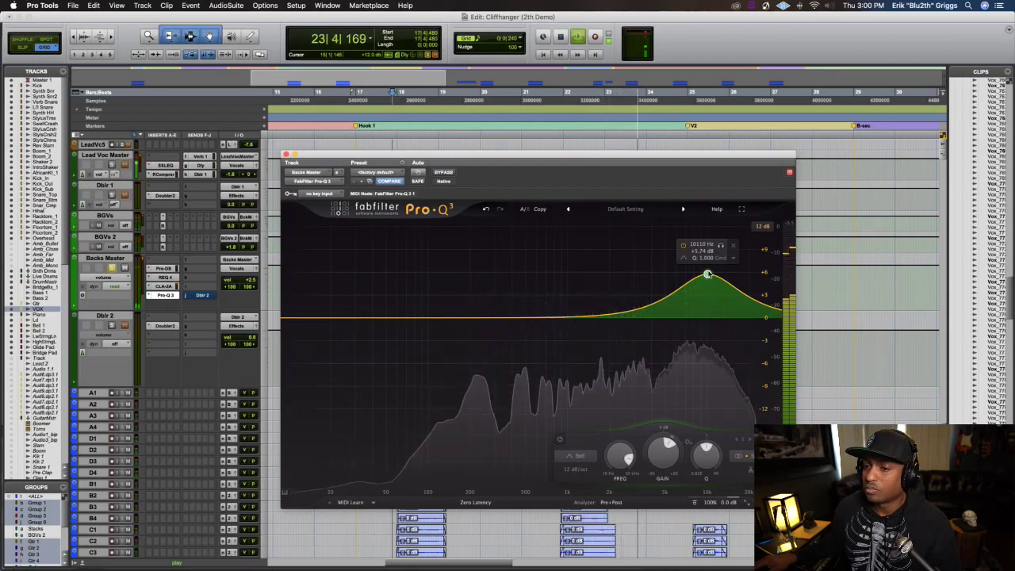
pyautogui.press('space')
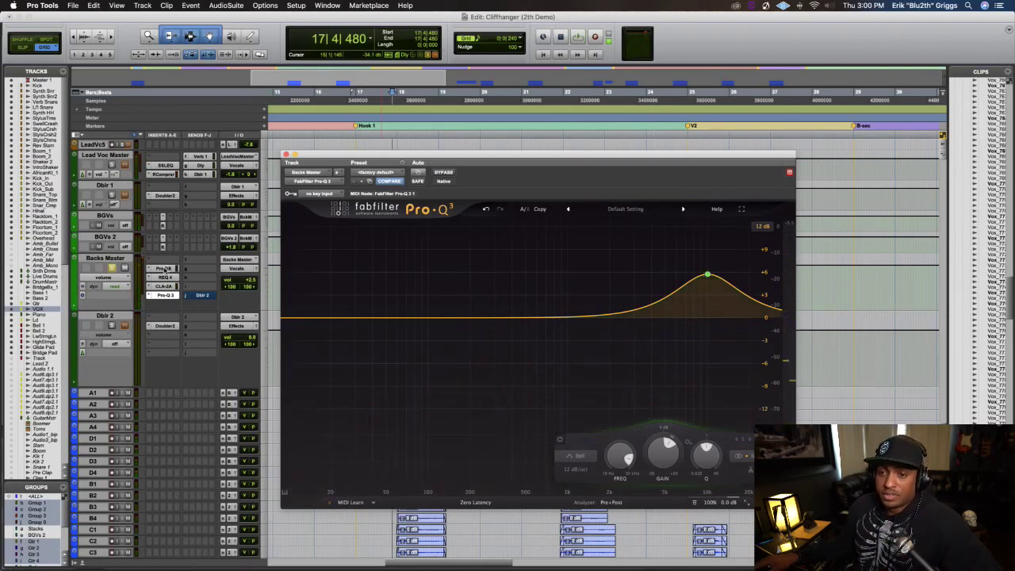
# Open Pro-DS on Backs Master and shift that track's four inserts up one slot to free slot E
pyautogui.click(164, 269)
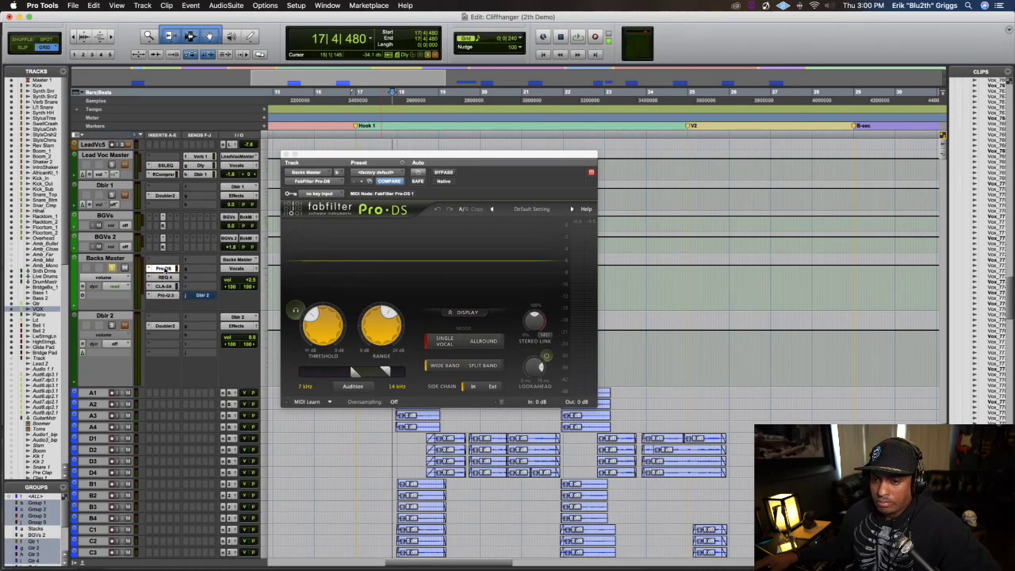
pyautogui.moveTo(163, 268)
pyautogui.mouseDown()
pyautogui.moveTo(164, 259)
pyautogui.moveTo(164, 287)
pyautogui.mouseUp()
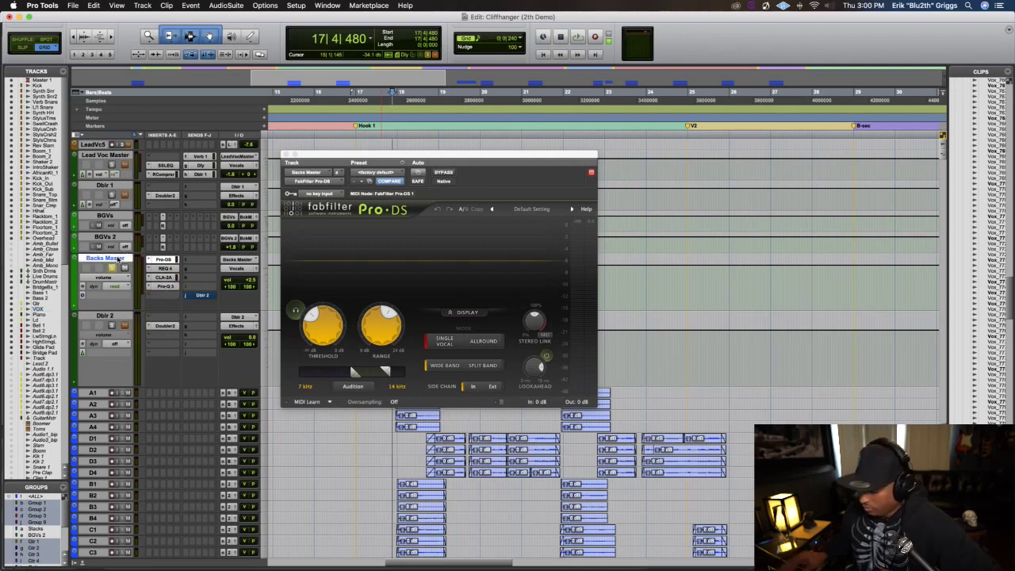
# Switch to the Mix window and bring the Backs Master channel into clear view, with the Pro-DS window moved aside
pyautogui.press('super+equal')
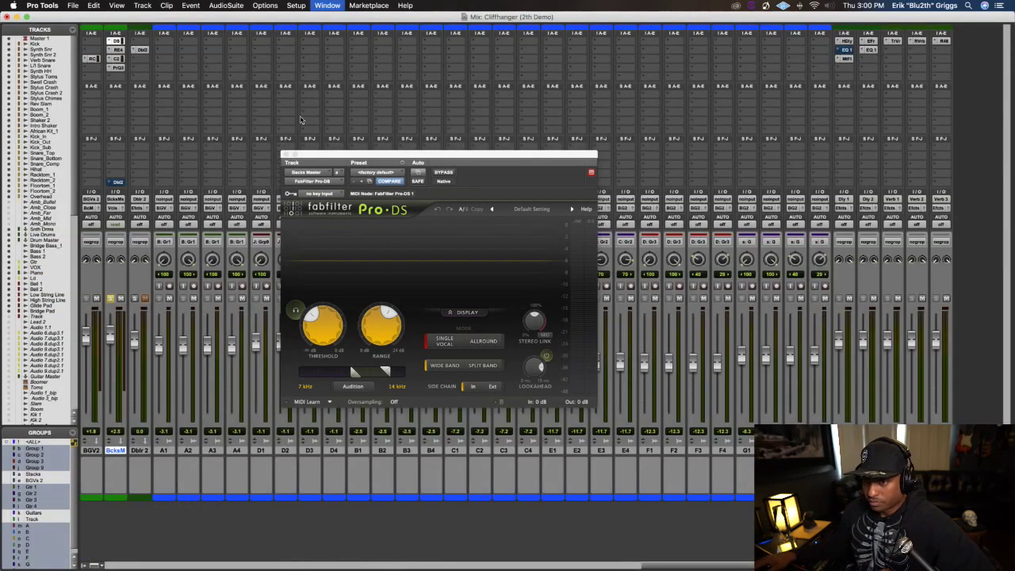
pyautogui.moveTo(313, 157); pyautogui.dragTo(711, 217)
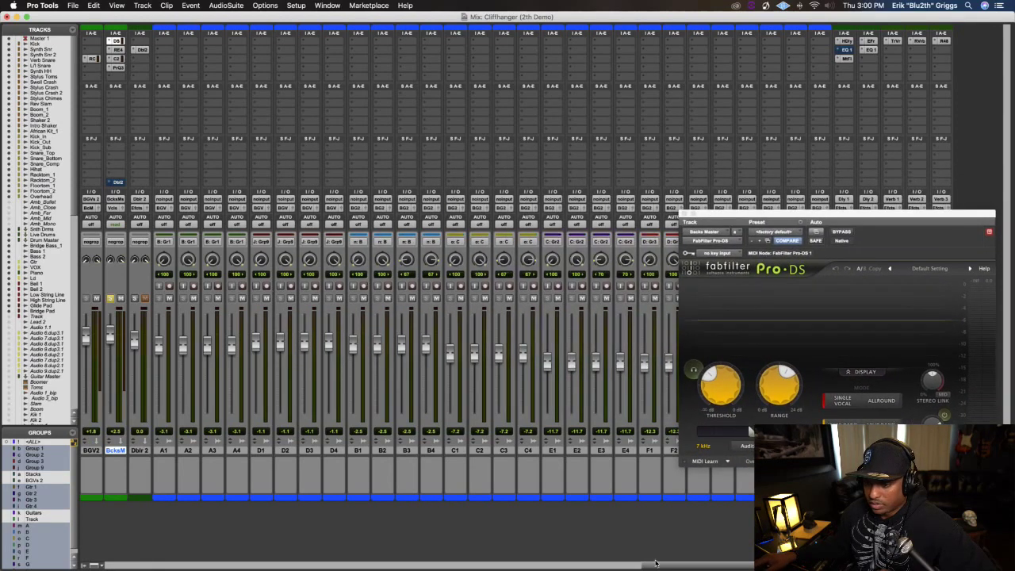
pyautogui.moveTo(734, 568); pyautogui.dragTo(607, 568)
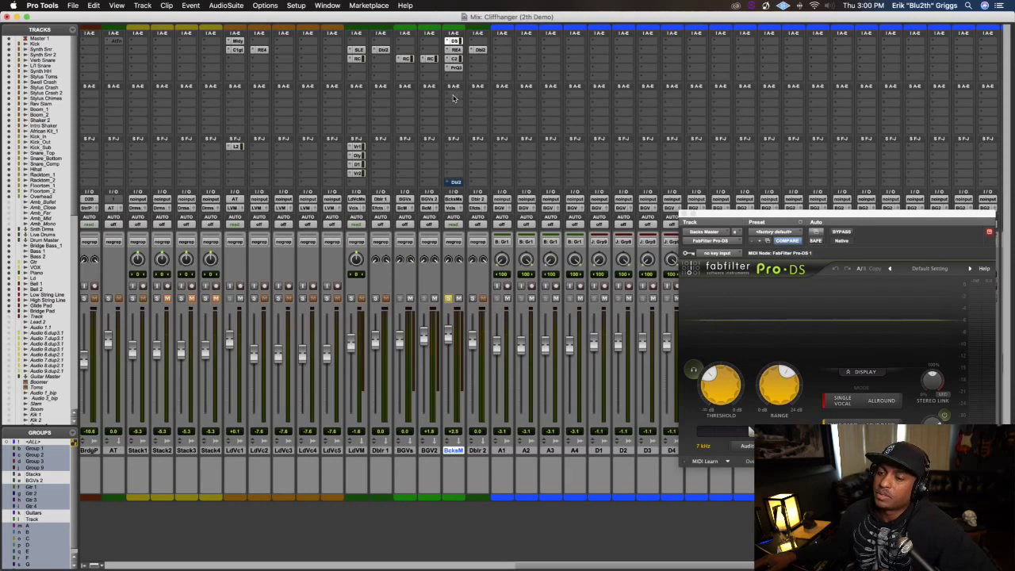
# Show Inserts F-J and hide Sends A-E in the Mix window
pyautogui.click(117, 6)
pyautogui.moveTo(131, 18)
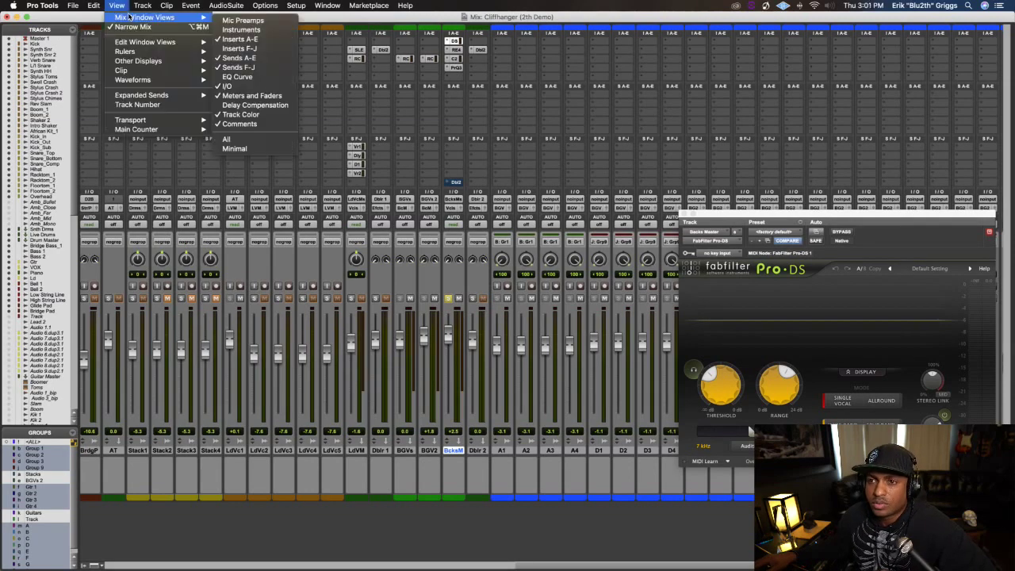
pyautogui.click(241, 53)
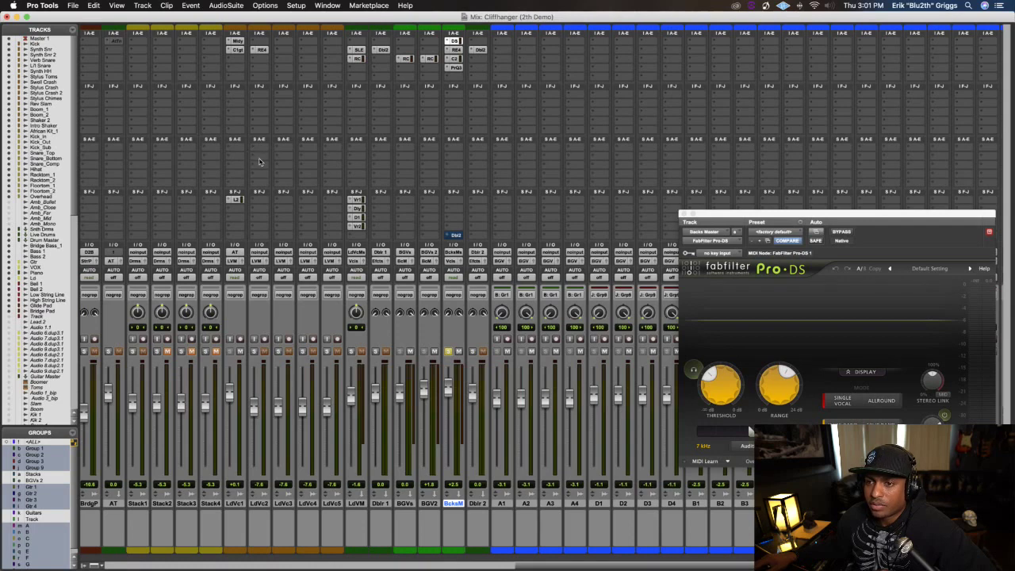
pyautogui.click(116, 6)
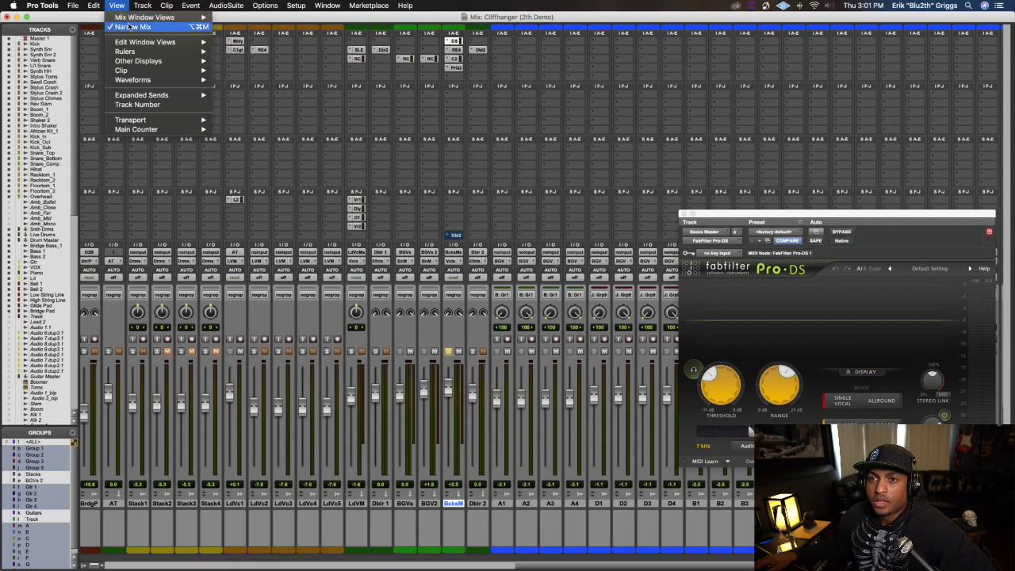
pyautogui.moveTo(130, 18)
pyautogui.click(241, 59)
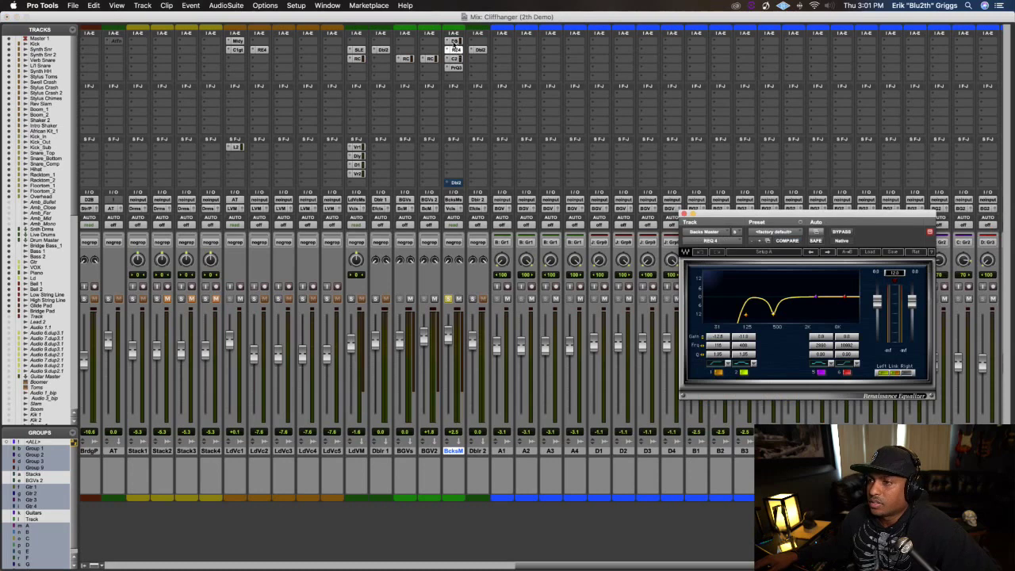
# Review the Backs Master insert chain by opening Pro-DS, REQ 4, CLA-2A and Pro-Q 3 in order
pyautogui.click(454, 41)
pyautogui.click(455, 49)
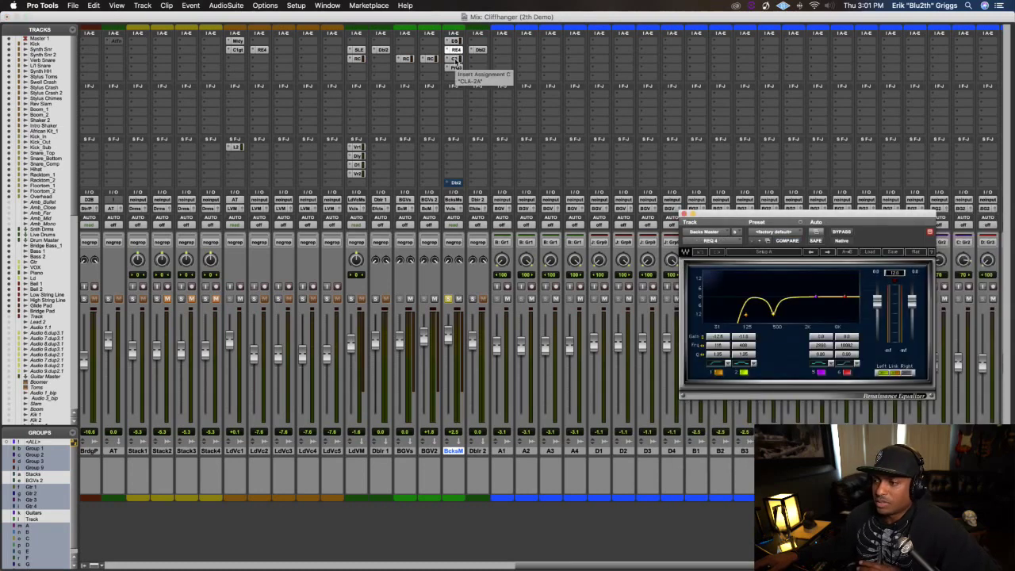
pyautogui.click(455, 60)
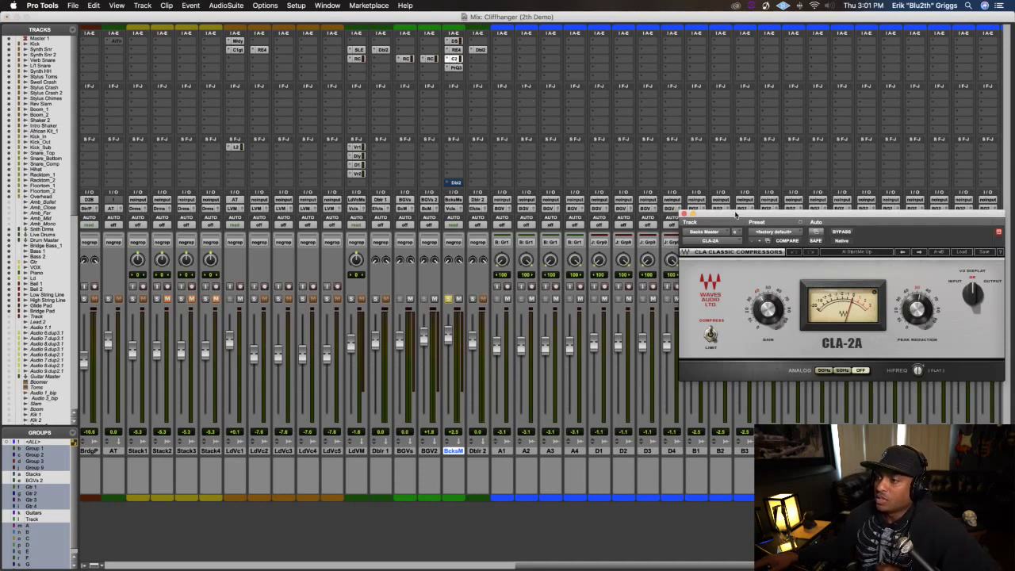
pyautogui.moveTo(736, 215); pyautogui.dragTo(695, 54)
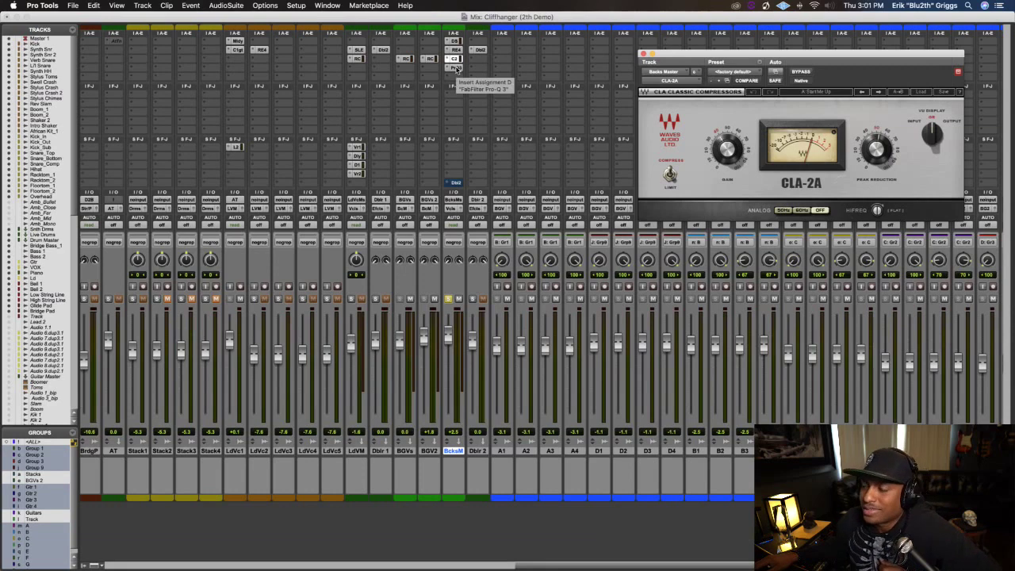
pyautogui.click(457, 68)
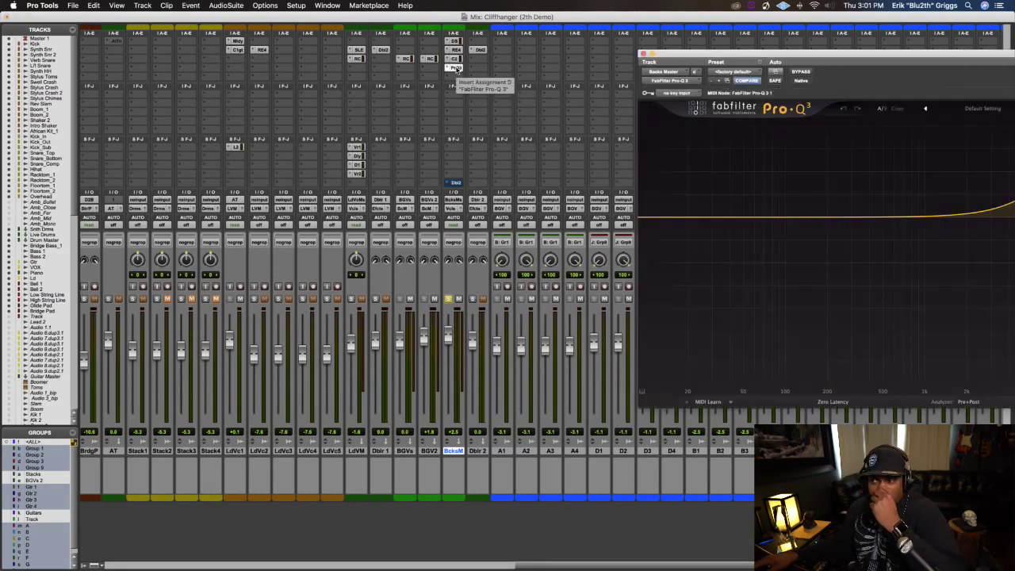
pyautogui.click(457, 59)
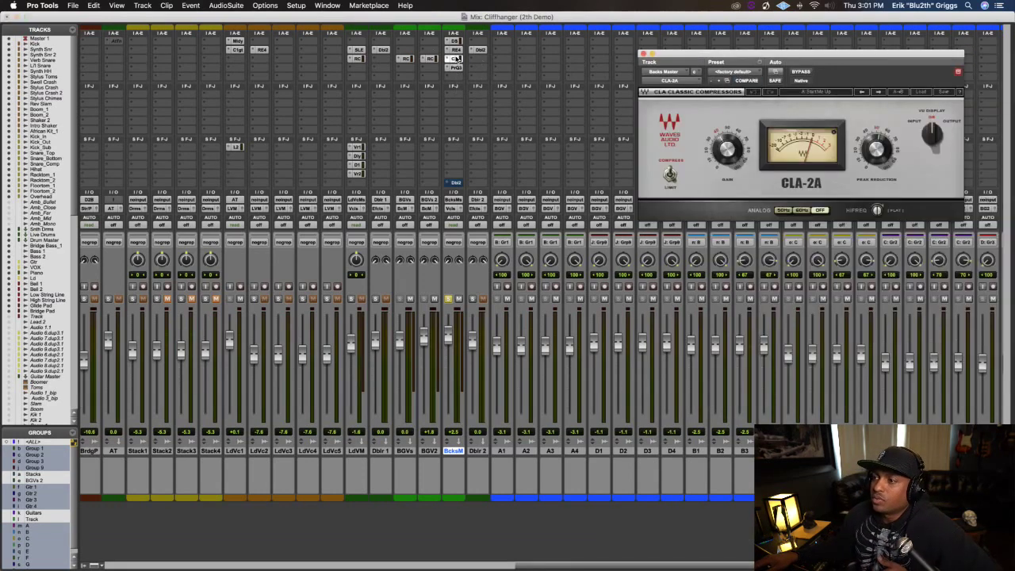
pyautogui.moveTo(781, 53)
pyautogui.mouseDown()
pyautogui.moveTo(756, 66)
pyautogui.moveTo(745, 99)
pyautogui.moveTo(763, 57)
pyautogui.mouseUp()
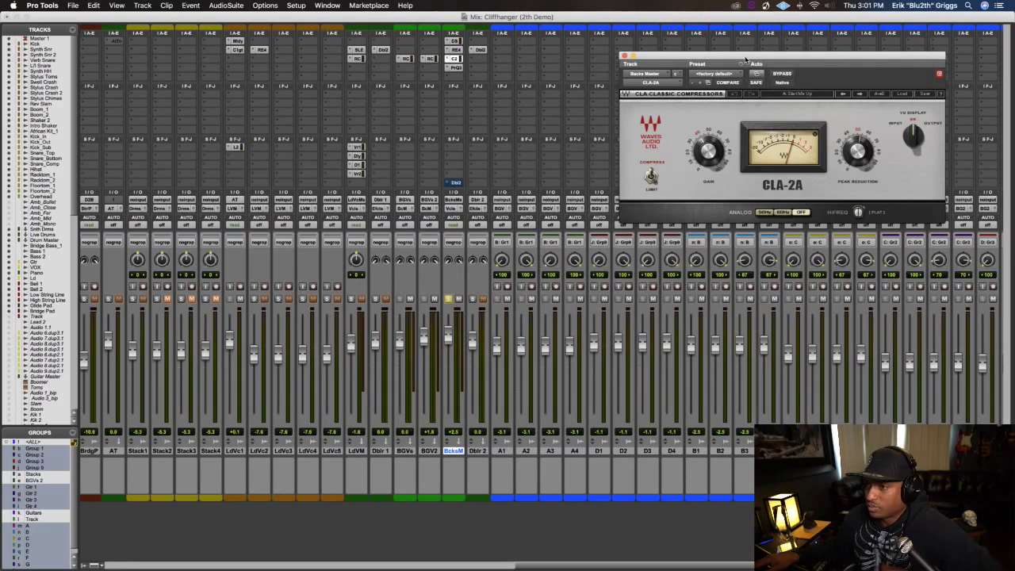
pyautogui.click(455, 68)
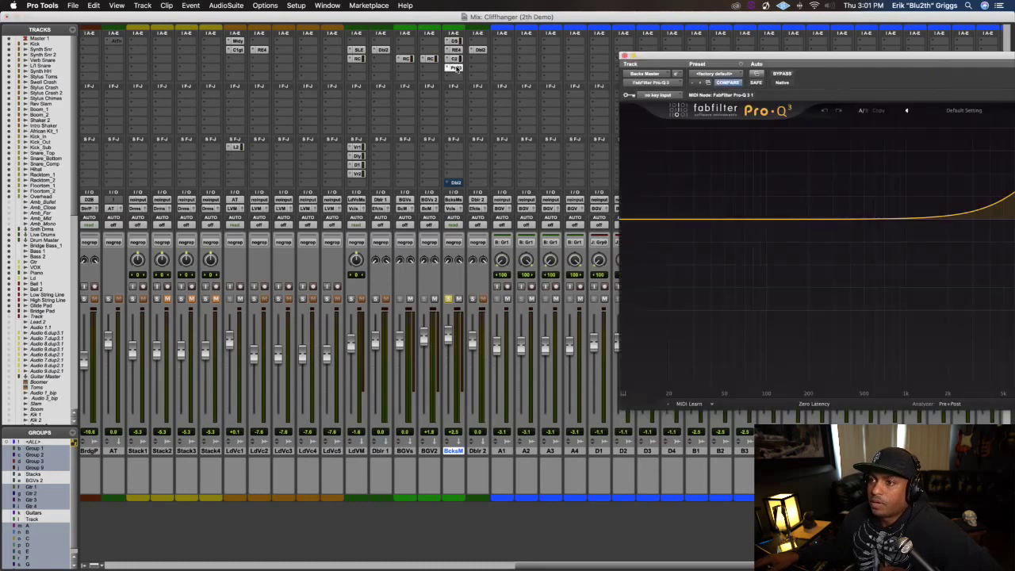
pyautogui.moveTo(663, 55); pyautogui.dragTo(526, 66)
# Move Pro-DS to insert slot E on Backs Master, after Pro-Q 3, and open it during playback
pyautogui.click(456, 41)
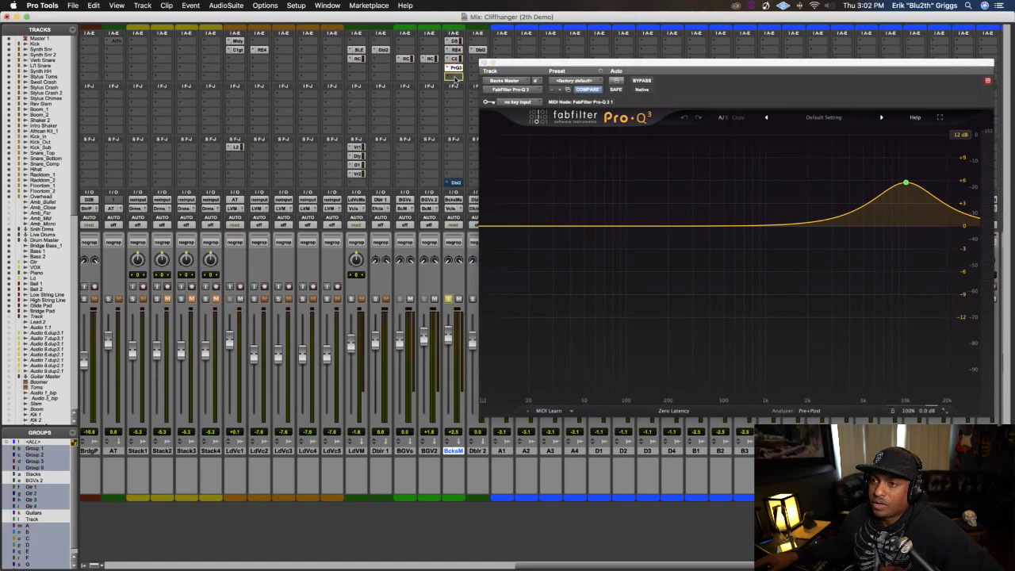
pyautogui.press('space')
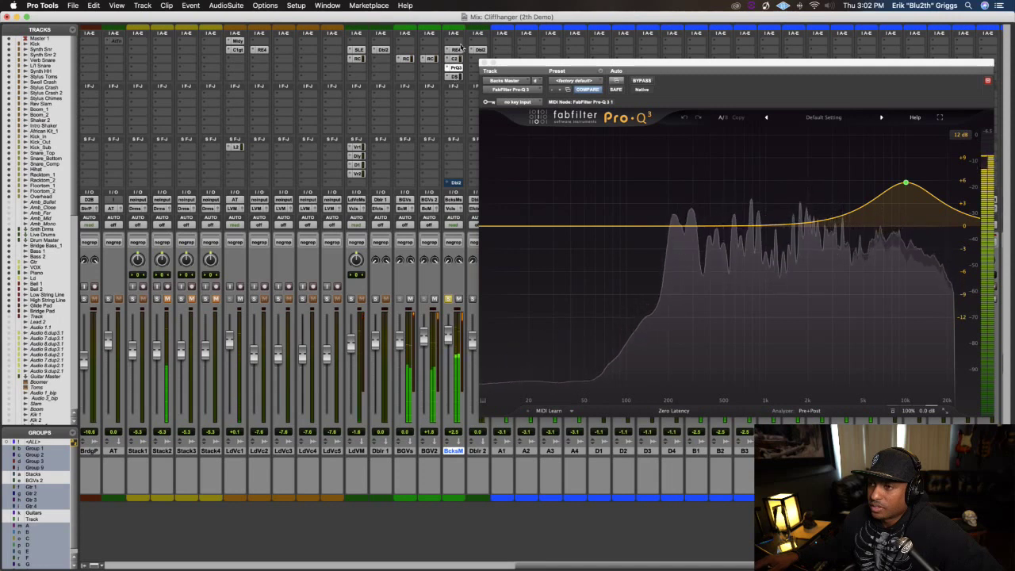
pyautogui.click(456, 77)
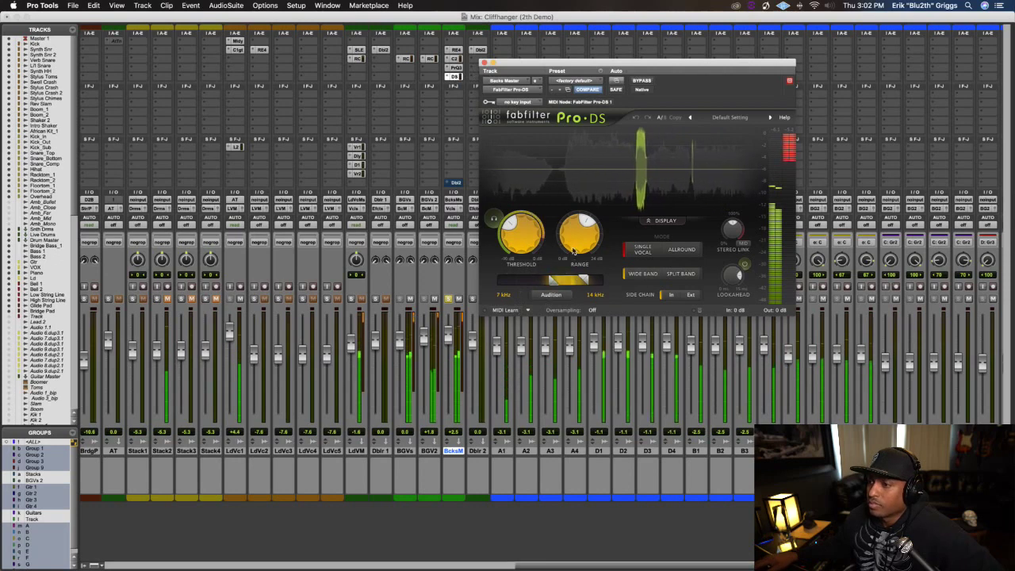
# Adjust the Pro-DS Range to about 7.4 dB while comparing the de-essing against bypass during playback
pyautogui.moveTo(579, 268)
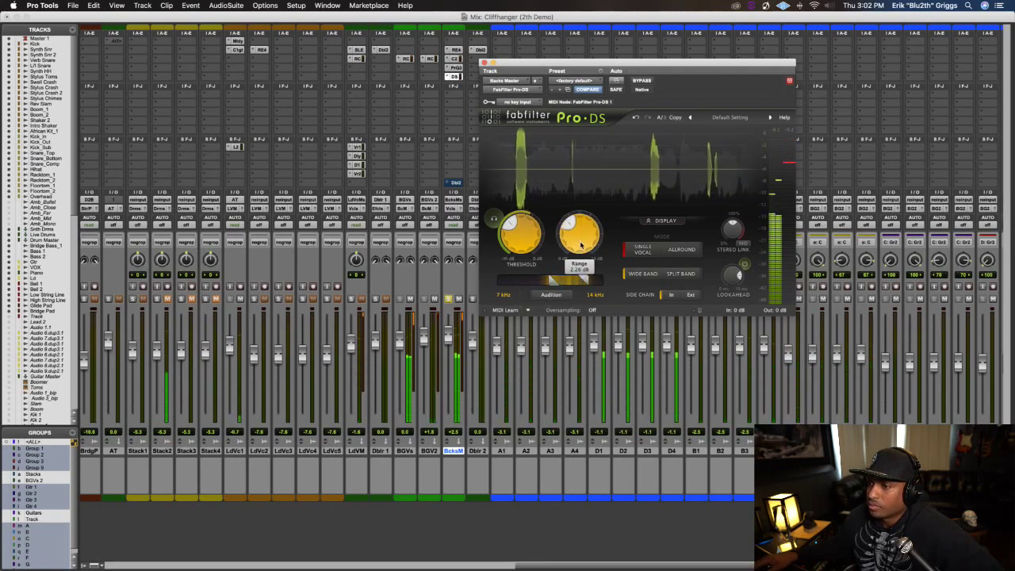
pyautogui.moveTo(582, 246); pyautogui.dragTo(582, 236)
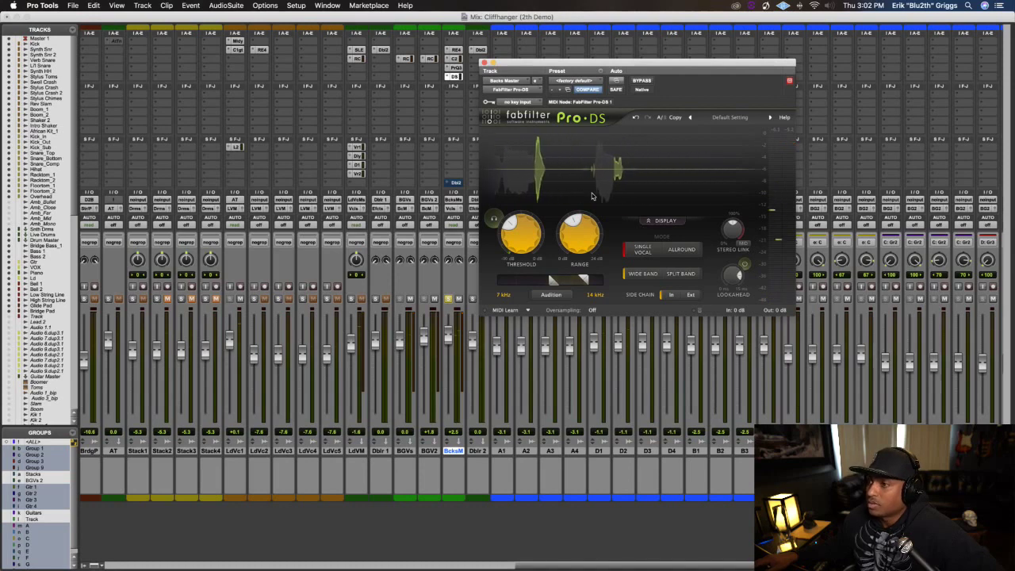
pyautogui.click(641, 81)
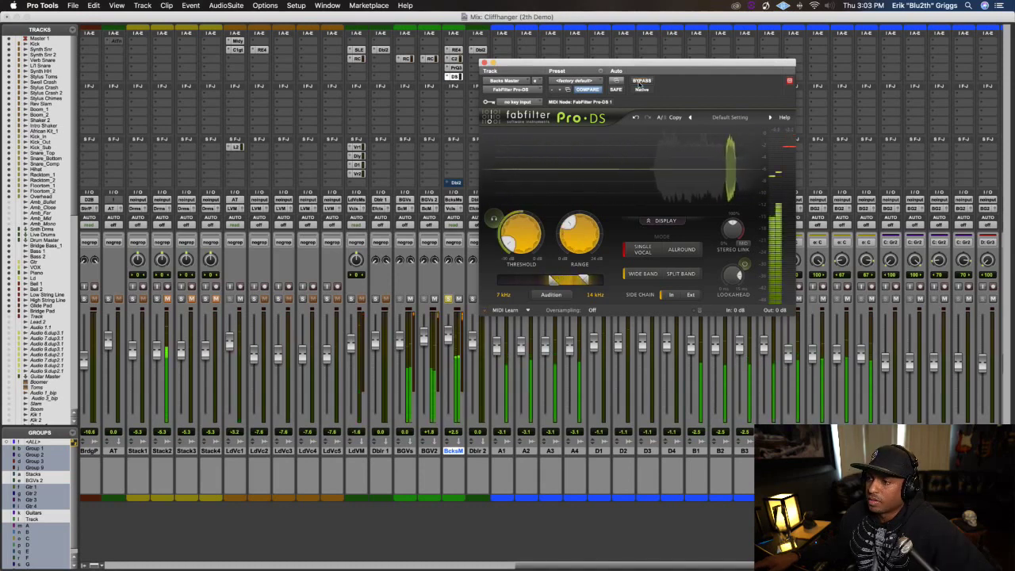
pyautogui.moveTo(580, 241)
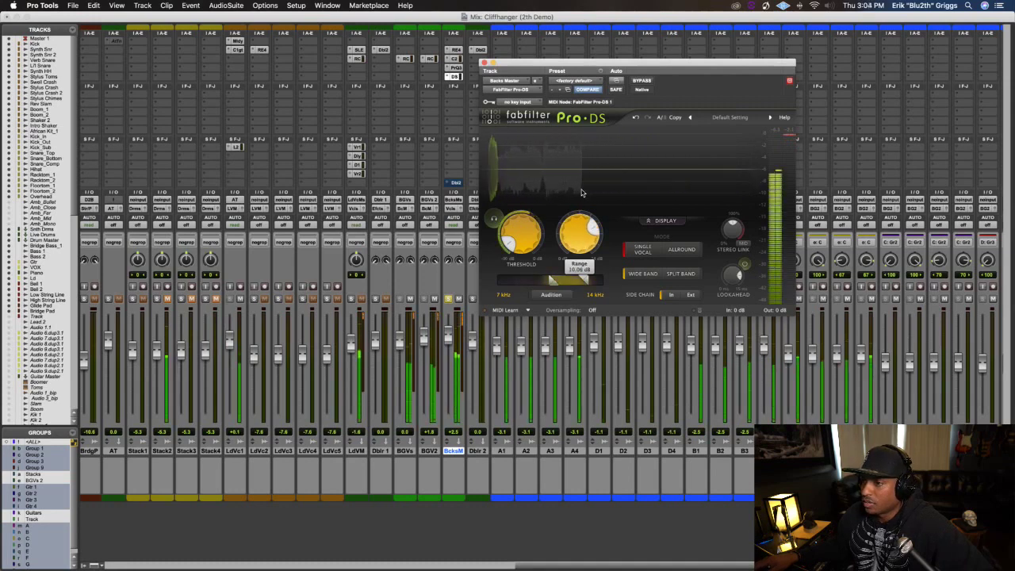
pyautogui.moveTo(584, 239); pyautogui.dragTo(585, 249)
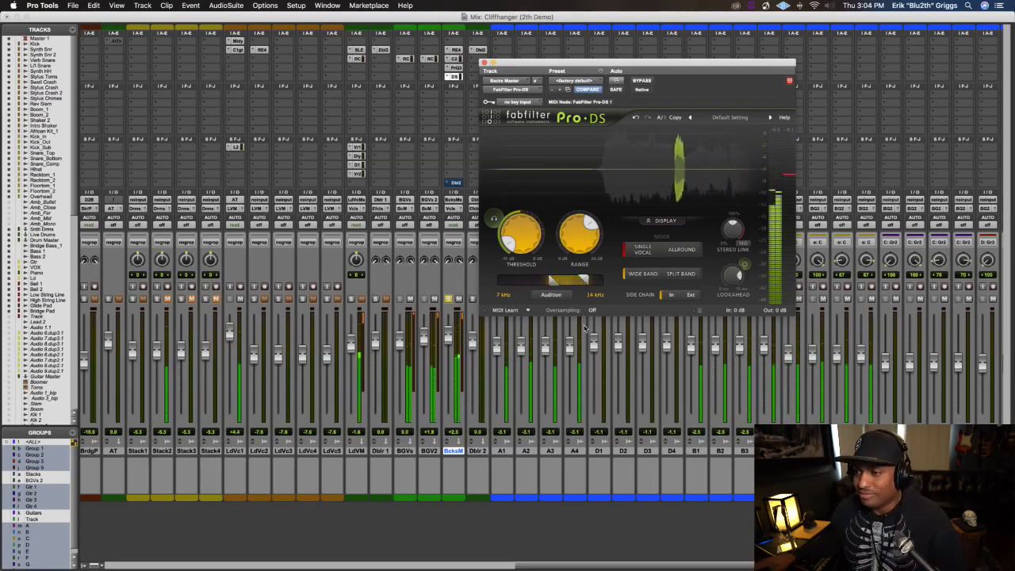
# Set Pro-DS oversampling to 4x
pyautogui.moveTo(585, 237)
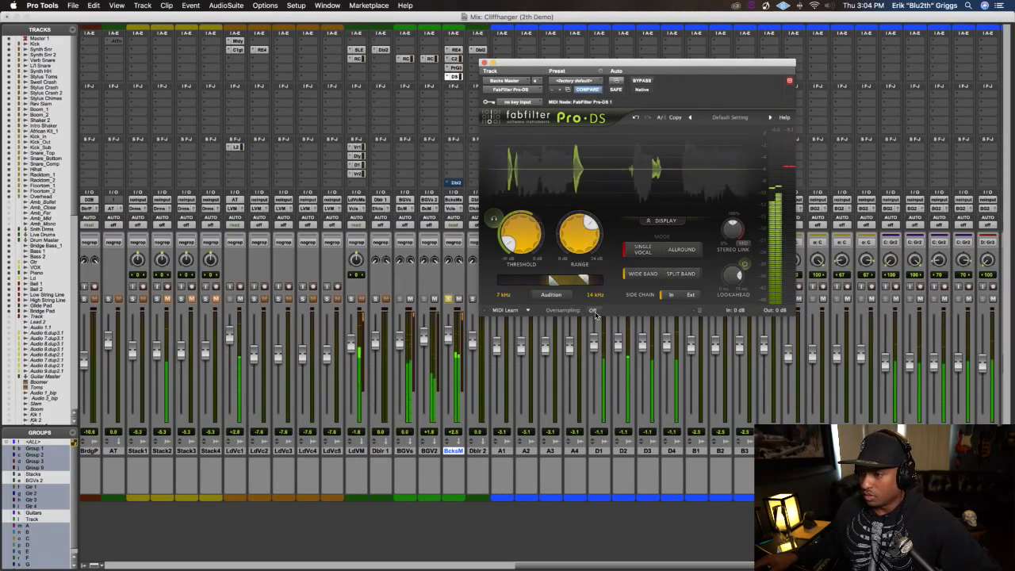
pyautogui.click(595, 311)
pyautogui.click(601, 342)
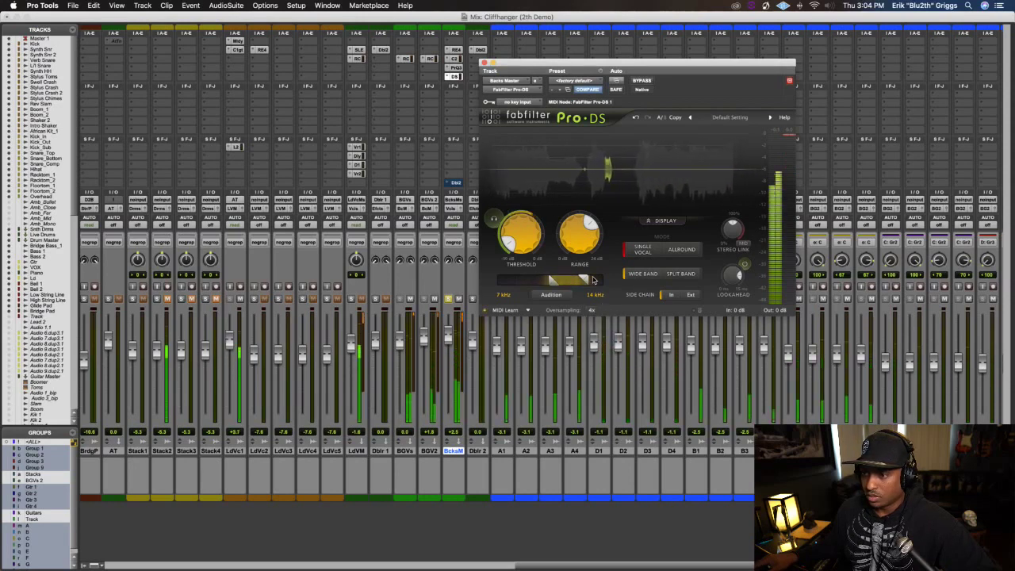
pyautogui.moveTo(593, 280)
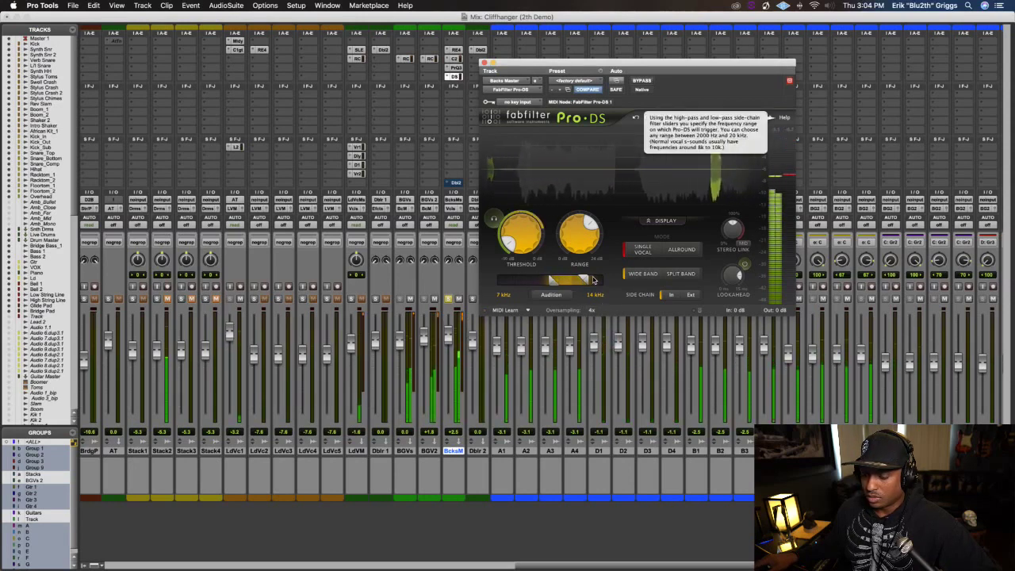
# Raise the Pro-DS Range slightly and set the upper side-chain filter frequency to 17.37 kHz
pyautogui.moveTo(583, 243)
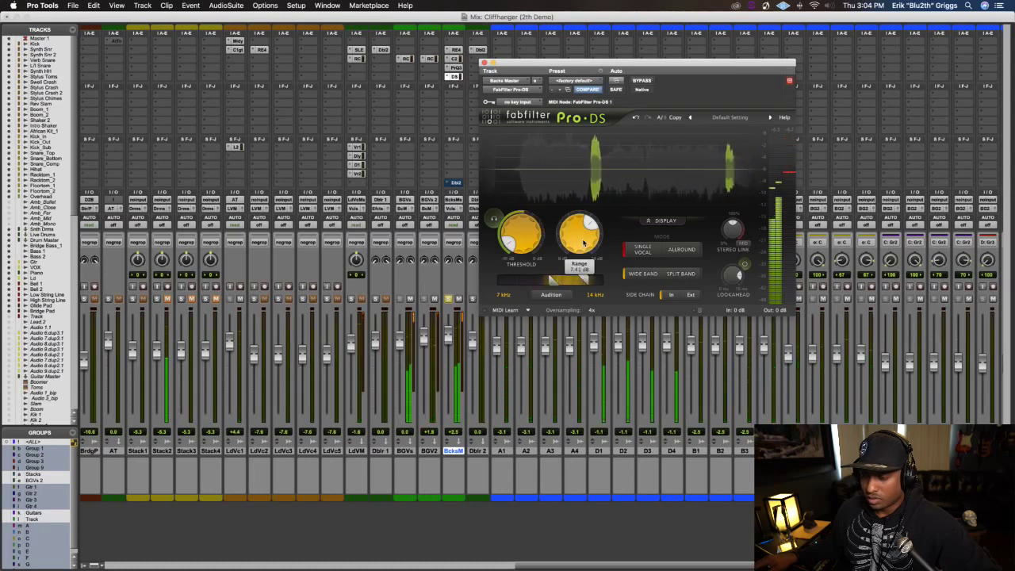
pyautogui.scroll(2, 583, 243)
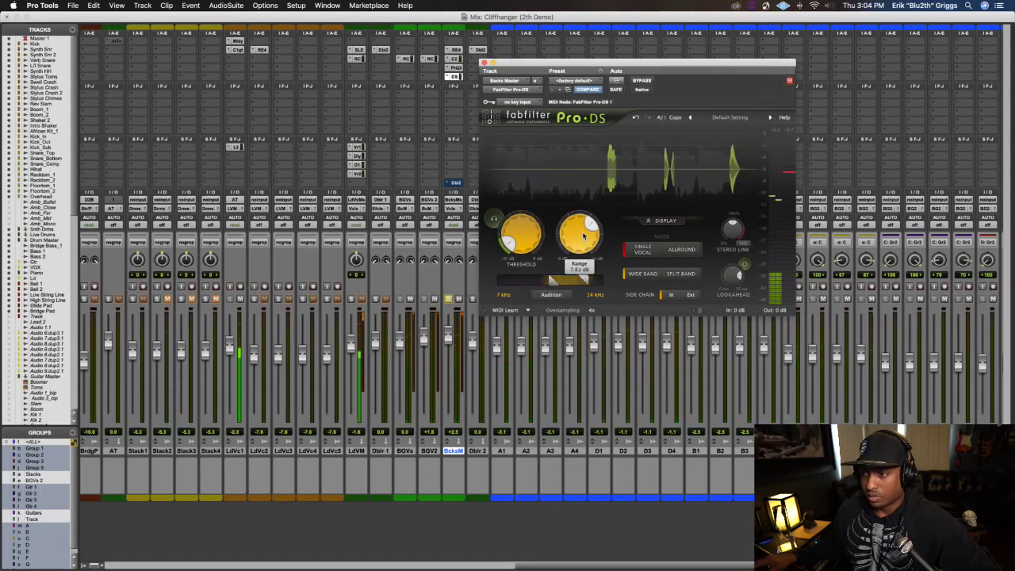
pyautogui.scroll(2, 584, 226)
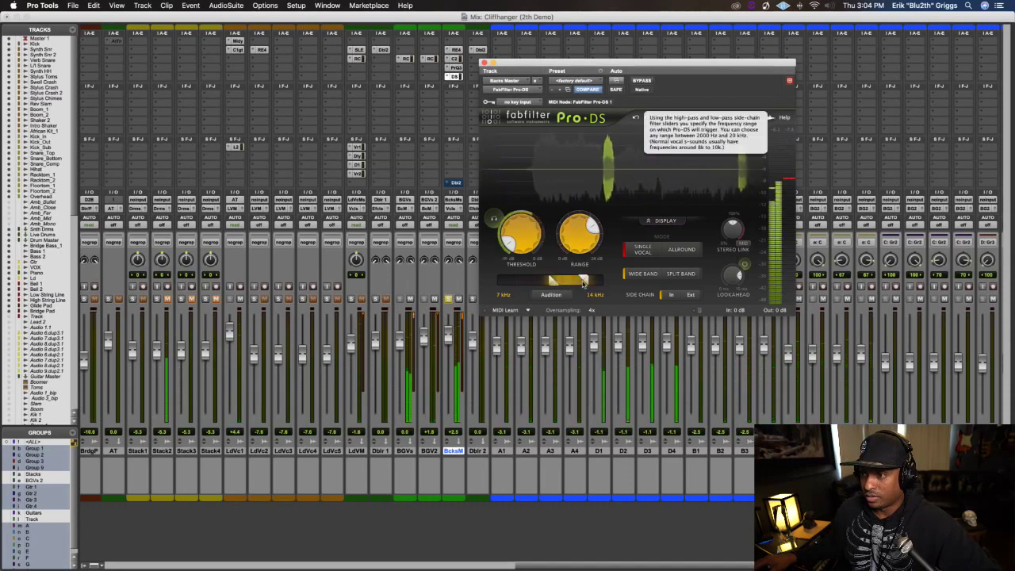
pyautogui.moveTo(587, 282); pyautogui.dragTo(595, 284)
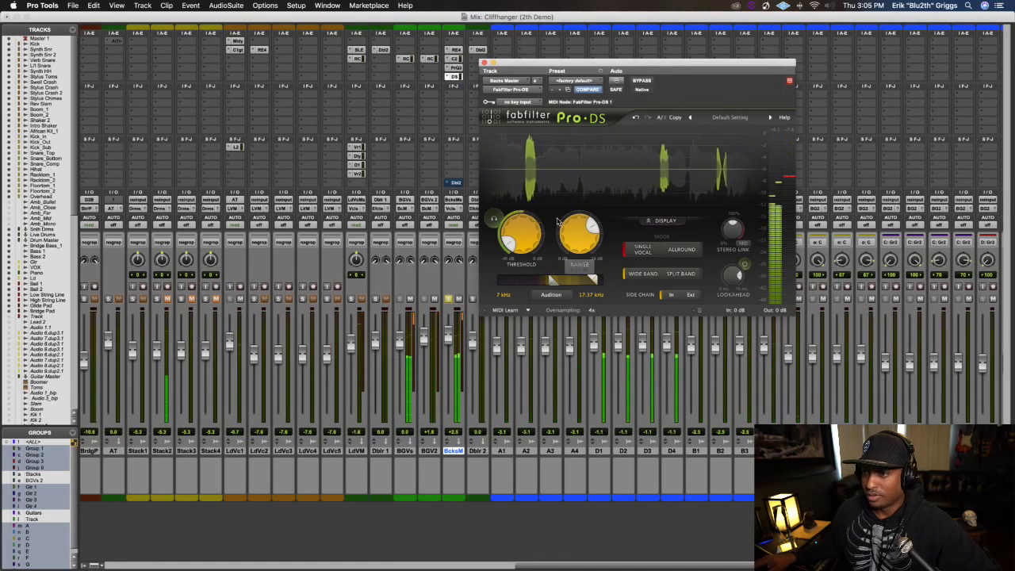
# Try Pro-DS in slot A ahead of REQ 4 on Backs Master, and return it to slot E after Pro-Q 3
pyautogui.click(453, 39)
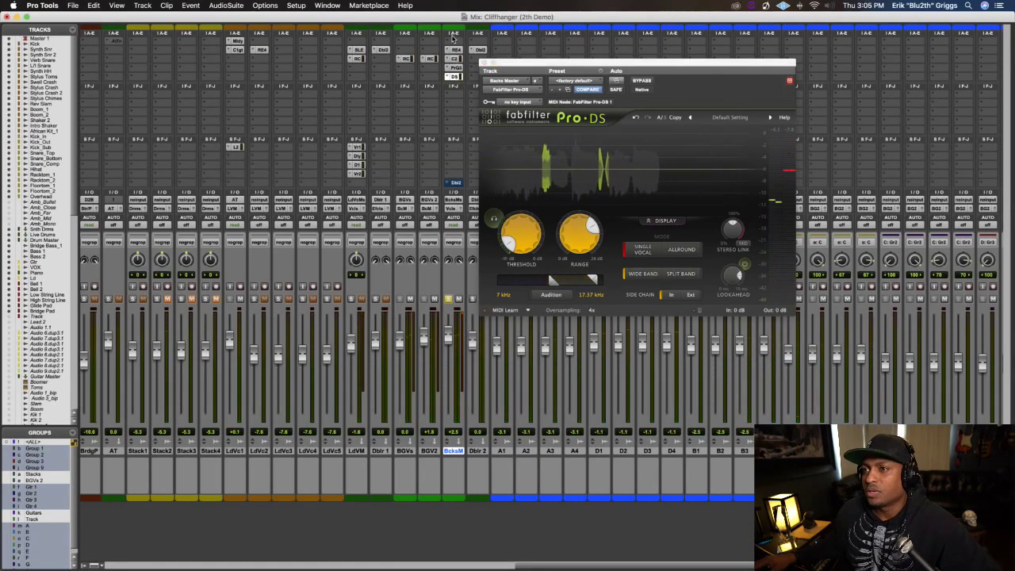
pyautogui.click(453, 40)
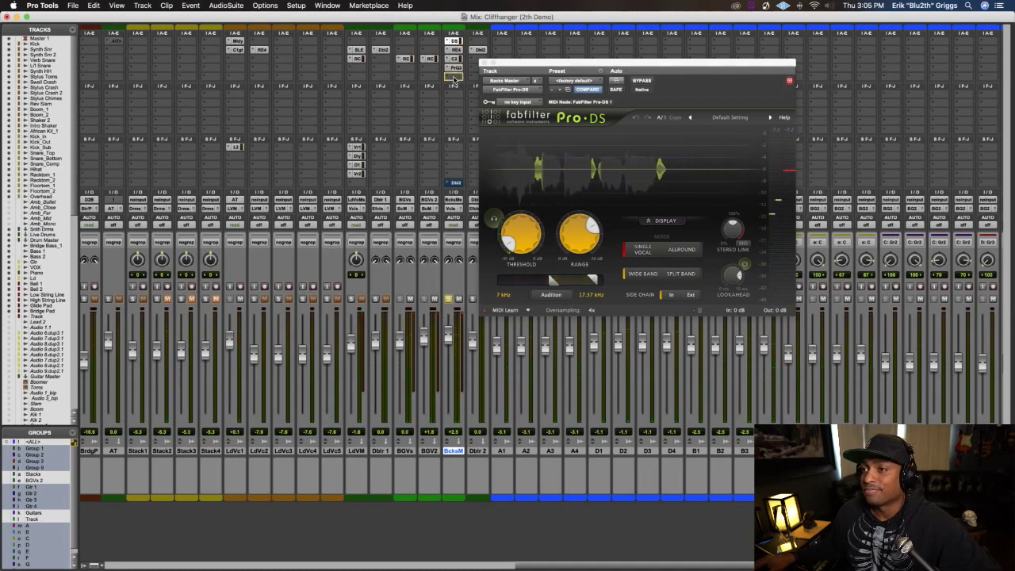
pyautogui.moveTo(455, 77); pyautogui.dragTo(455, 78)
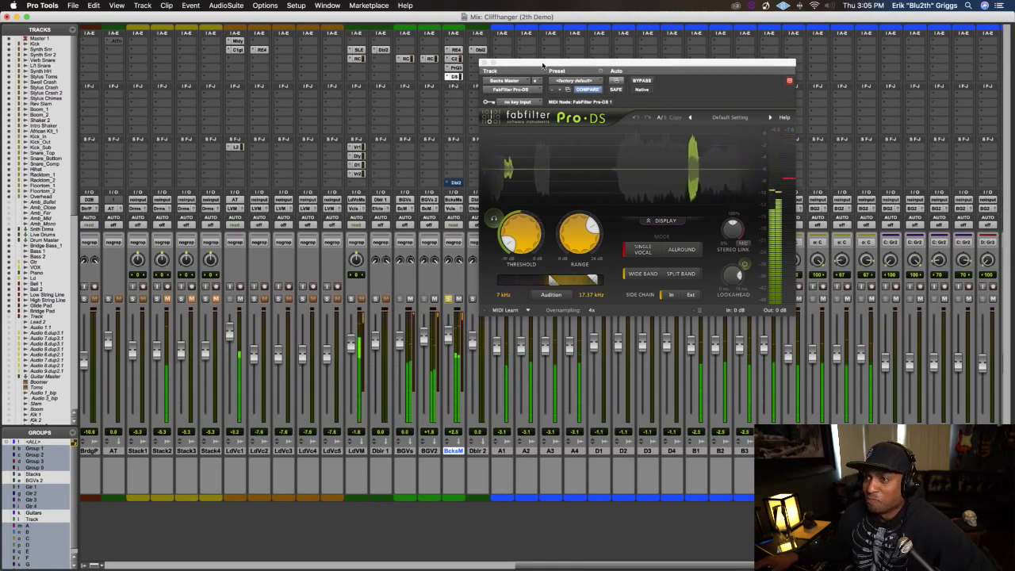
# Open Pro-Q 3 on Backs Master and set its high boost to 15468 Hz, +6.52 dB and Q 0.520, auditioning during playback
pyautogui.moveTo(543, 65); pyautogui.dragTo(616, 66)
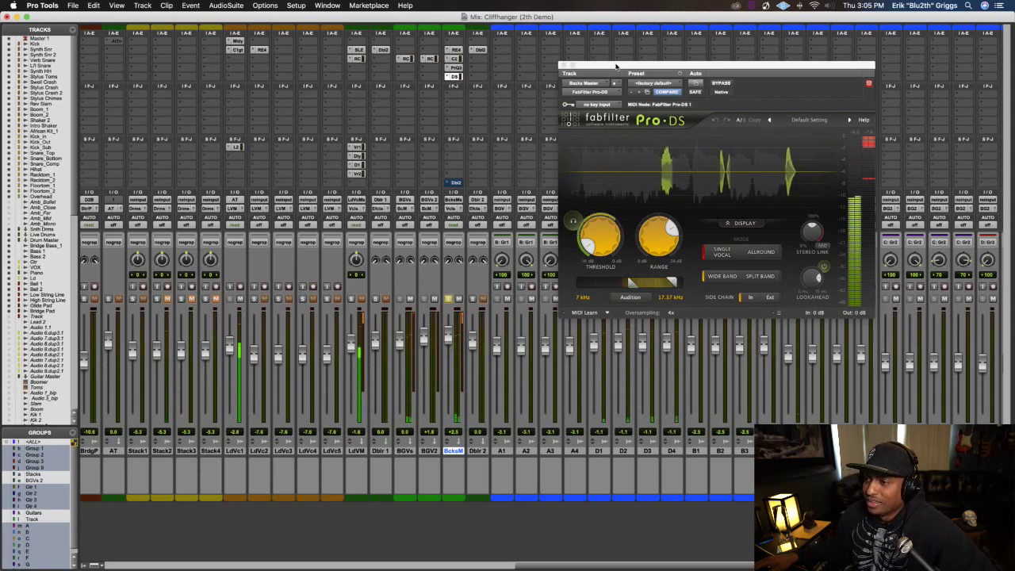
pyautogui.moveTo(615, 66)
pyautogui.mouseDown()
pyautogui.moveTo(668, 66)
pyautogui.moveTo(626, 58)
pyautogui.mouseUp()
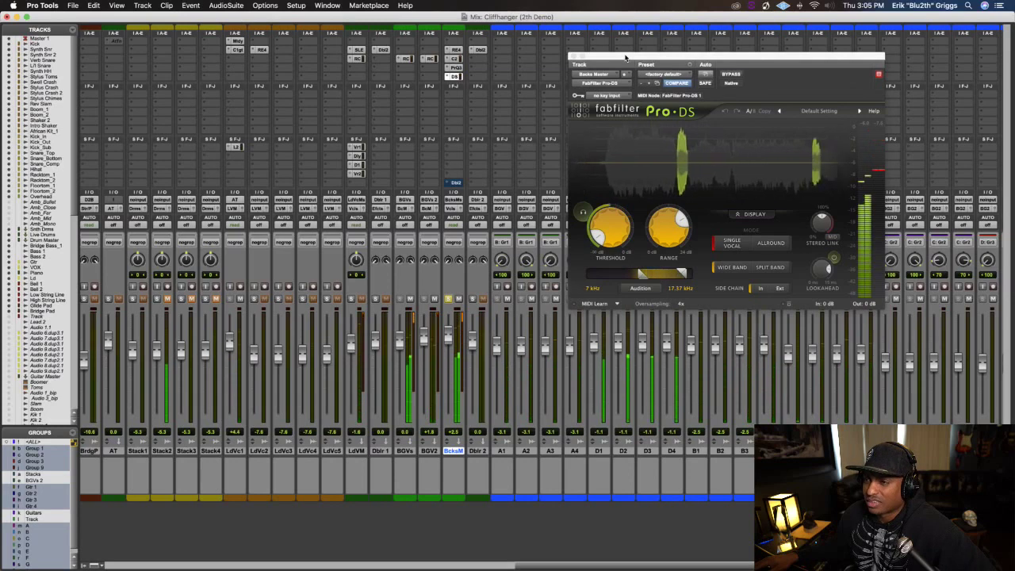
pyautogui.click(454, 67)
pyautogui.moveTo(789, 58); pyautogui.dragTo(586, 133)
pyautogui.moveTo(825, 254)
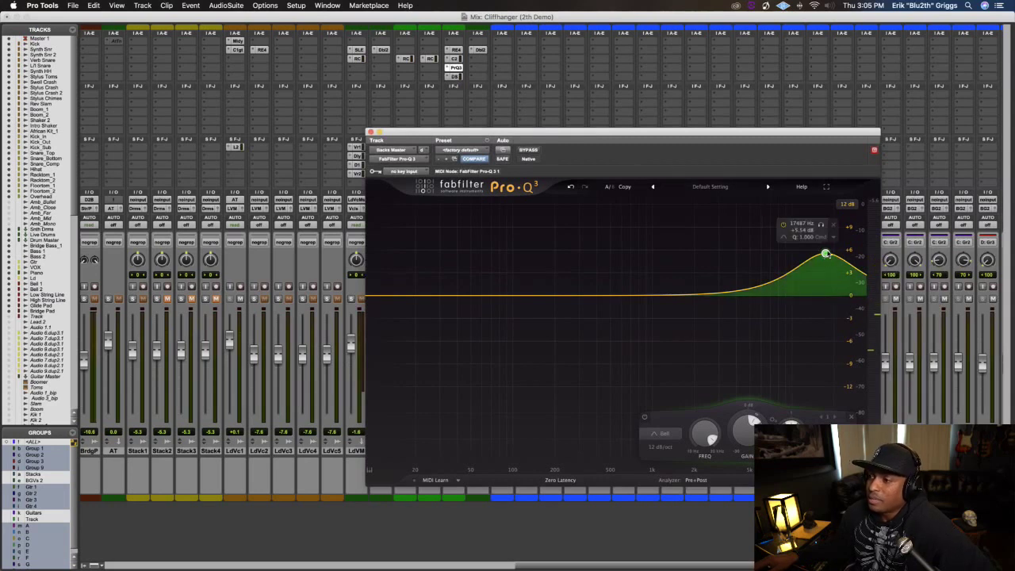
pyautogui.moveTo(825, 253); pyautogui.dragTo(814, 247)
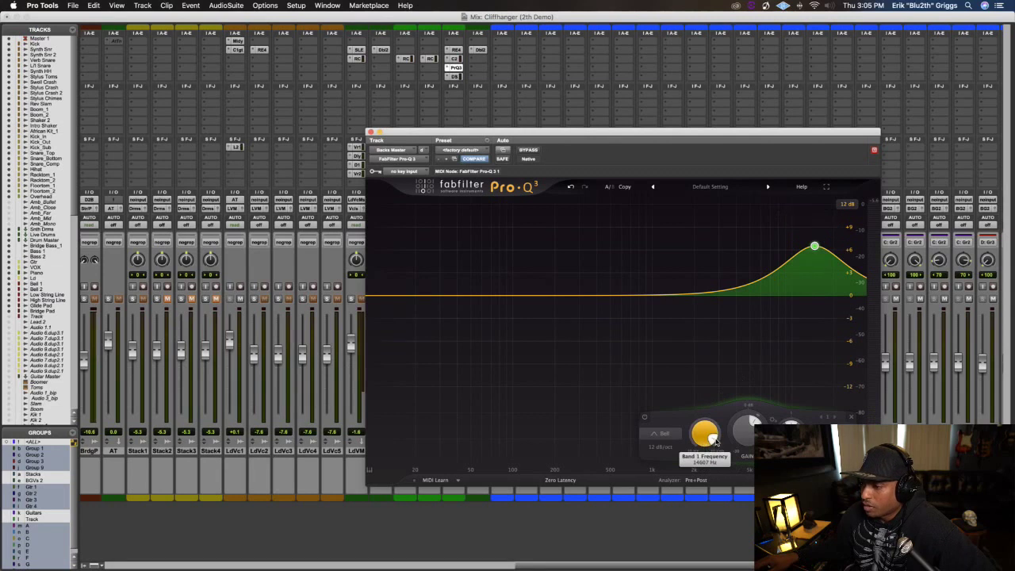
pyautogui.moveTo(791, 431); pyautogui.dragTo(791, 447)
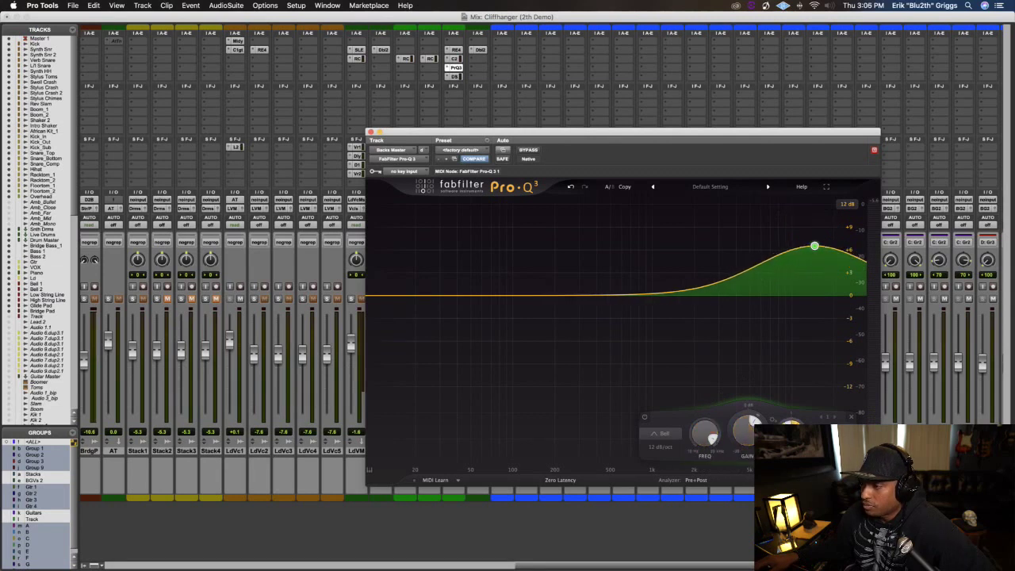
pyautogui.moveTo(815, 247)
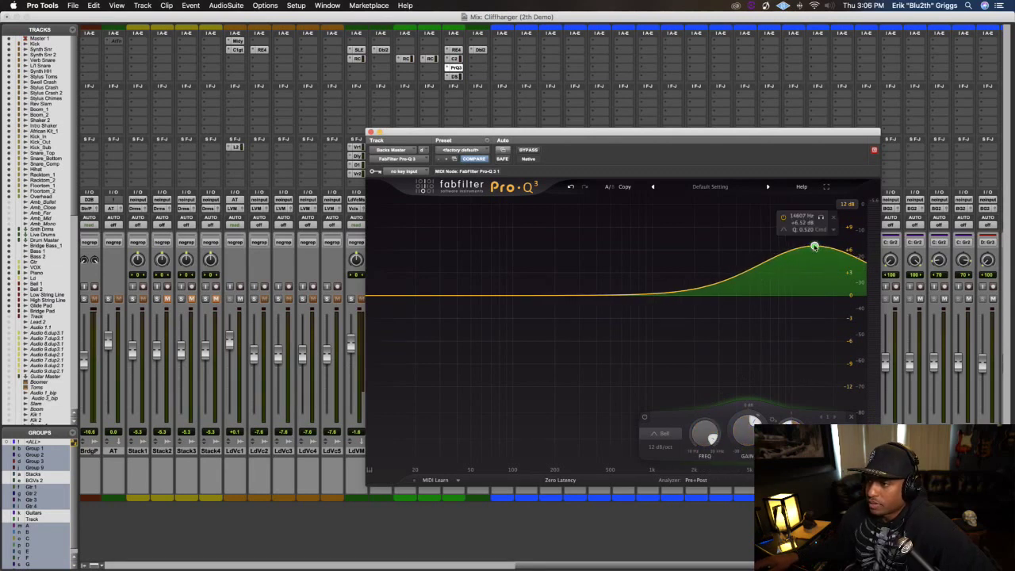
pyautogui.press('space')
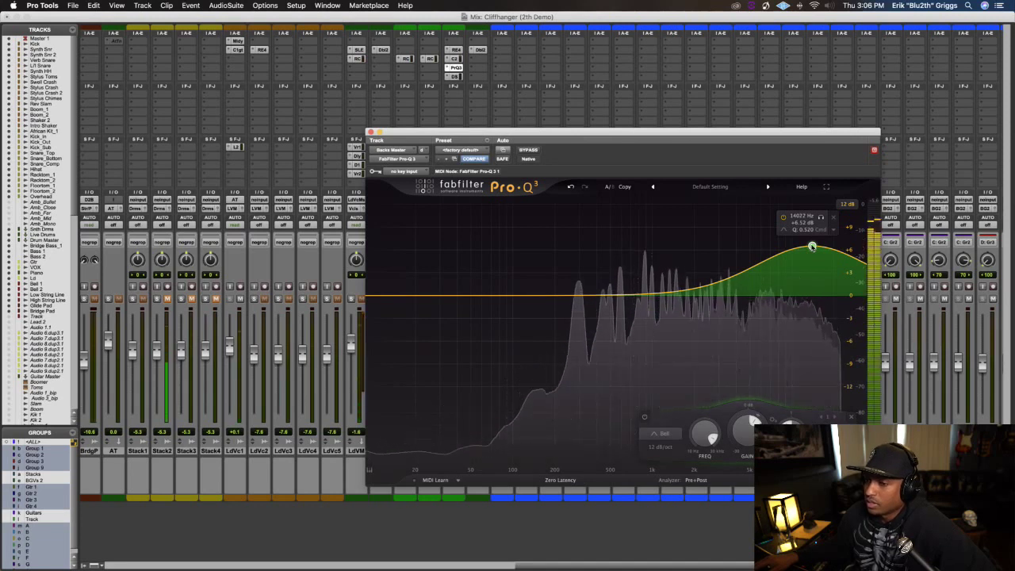
pyautogui.moveTo(811, 246); pyautogui.dragTo(818, 247)
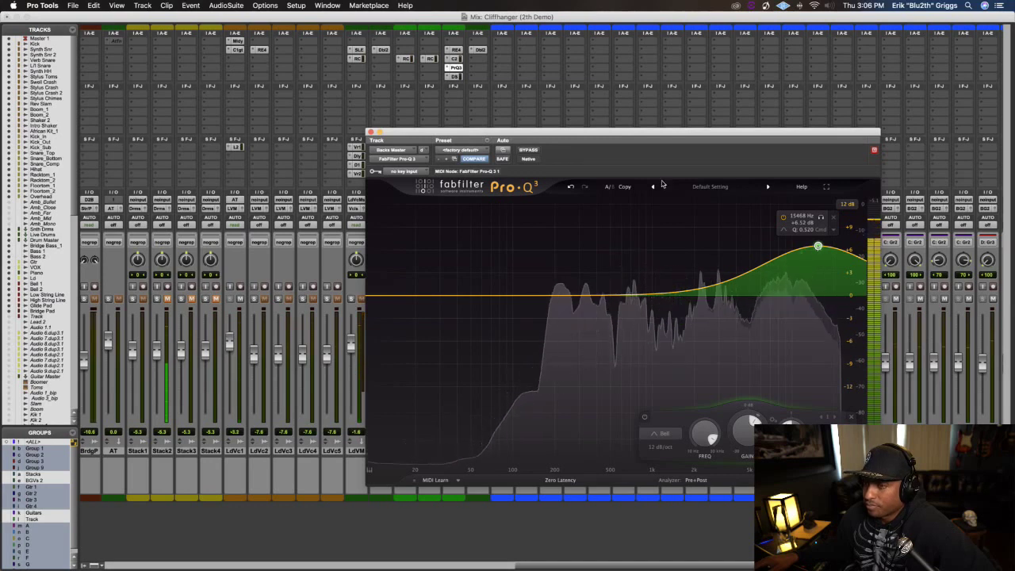
# Open Pro-DS on Backs Master, retune its threshold and set the lower side-chain filter frequency to 6.436 kHz
pyautogui.click(455, 77)
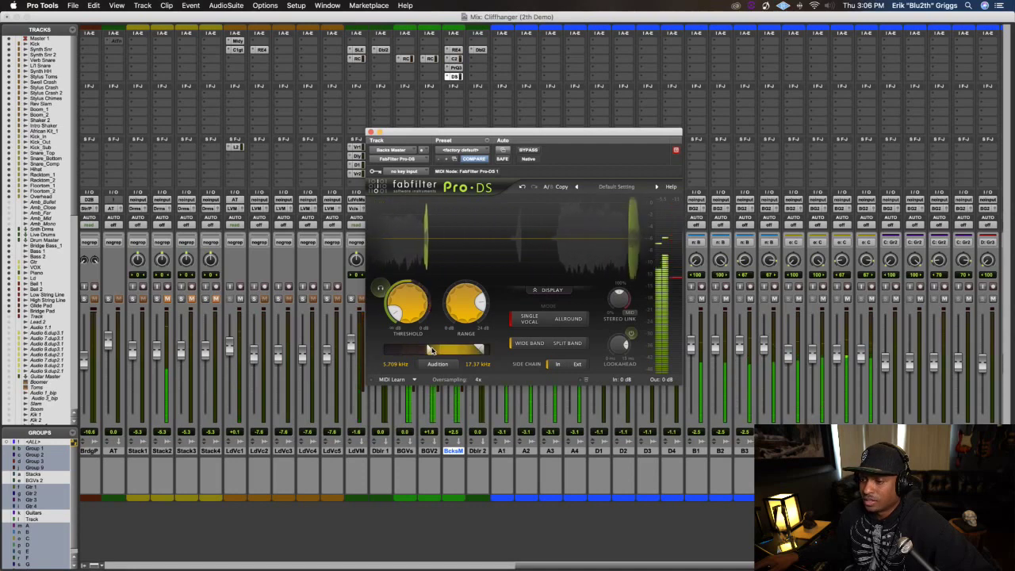
pyautogui.moveTo(413, 307)
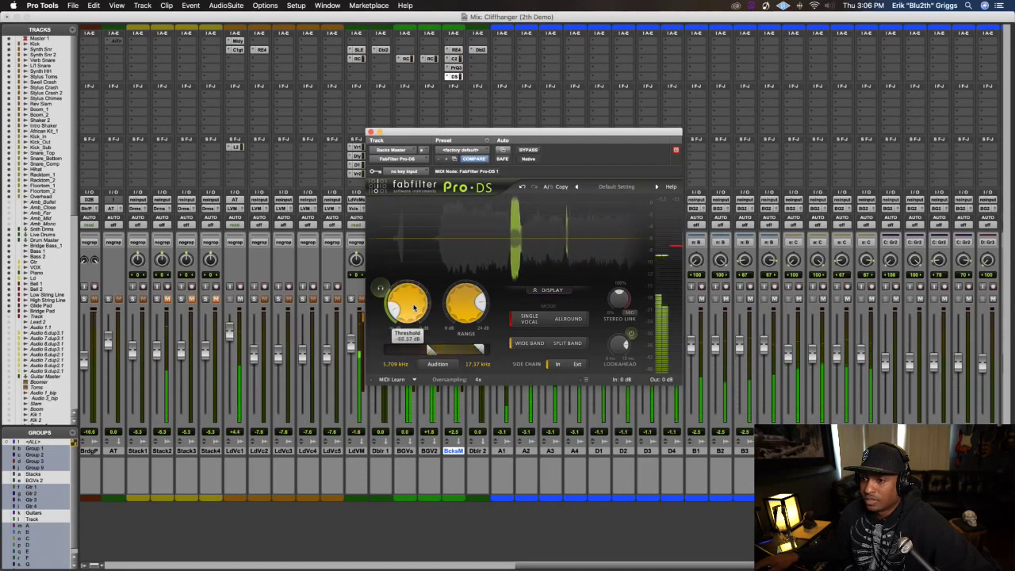
pyautogui.press('space')
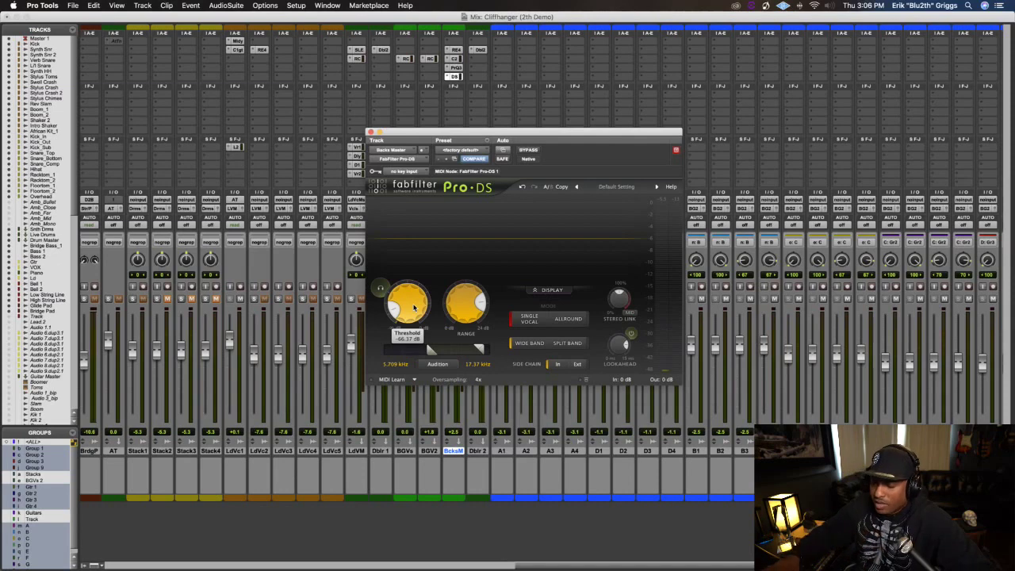
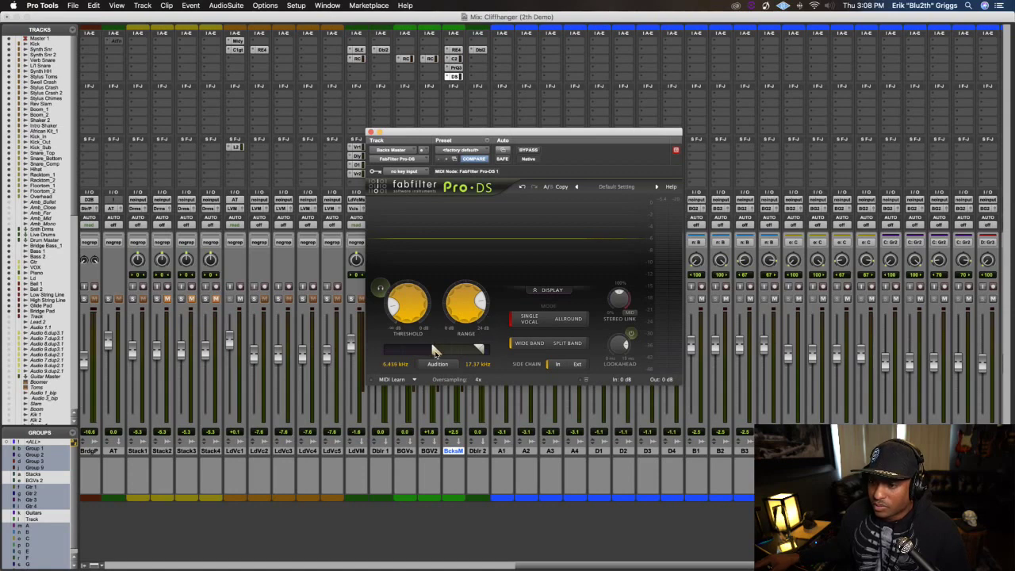
# Reset the Pro-DS Range to 24 dB, lower it to about 12.6 dB and play back the background vocals
pyautogui.moveTo(462, 316)
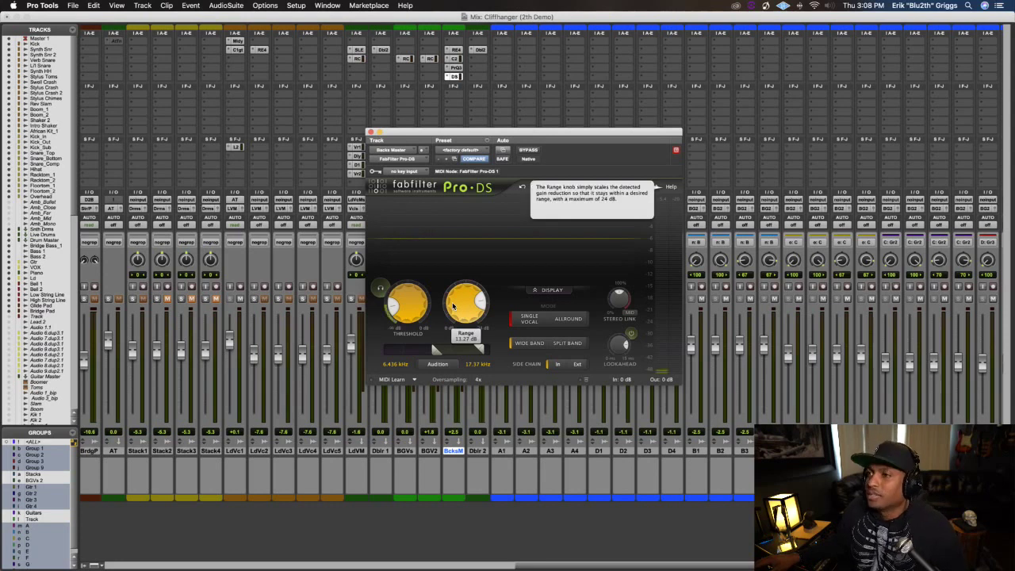
pyautogui.press('space')
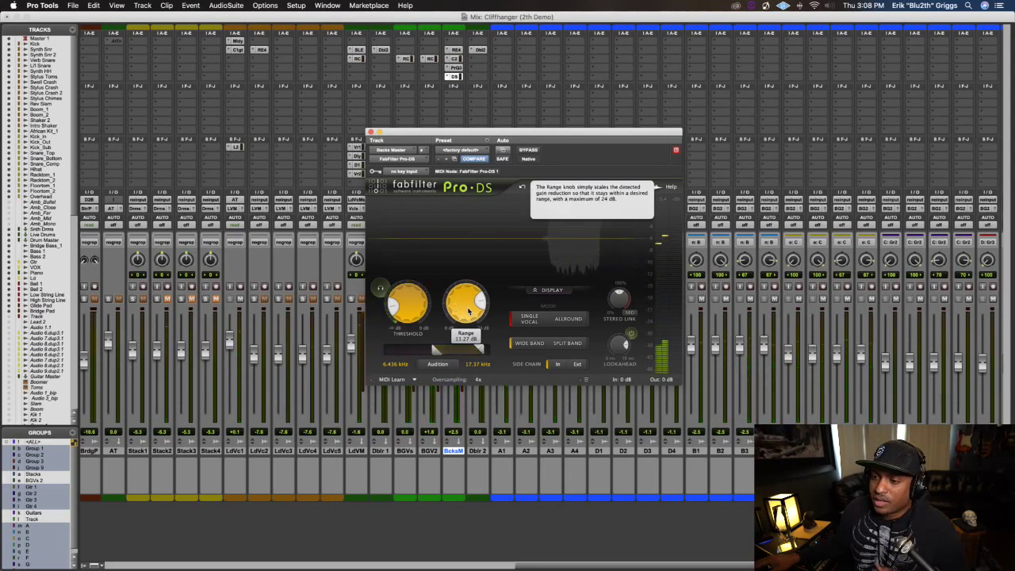
pyautogui.doubleClick(465, 311)
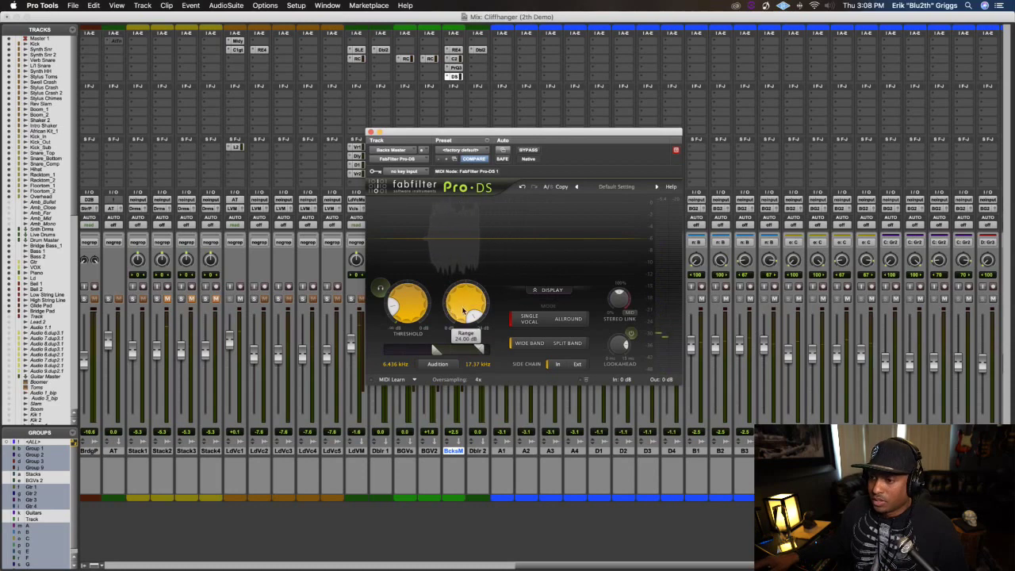
pyautogui.moveTo(479, 309)
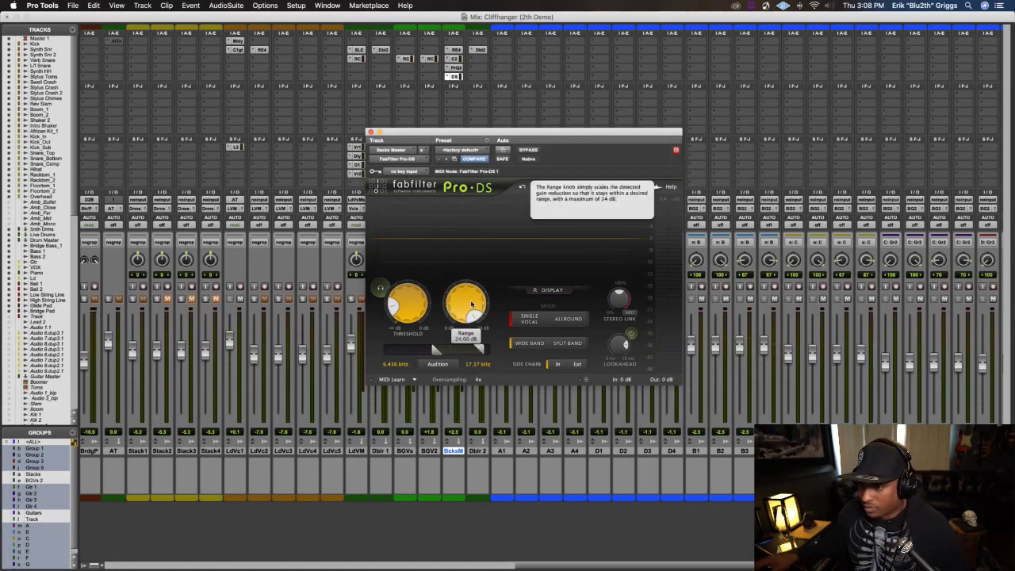
pyautogui.moveTo(471, 305); pyautogui.dragTo(472, 345)
pyautogui.press('space')
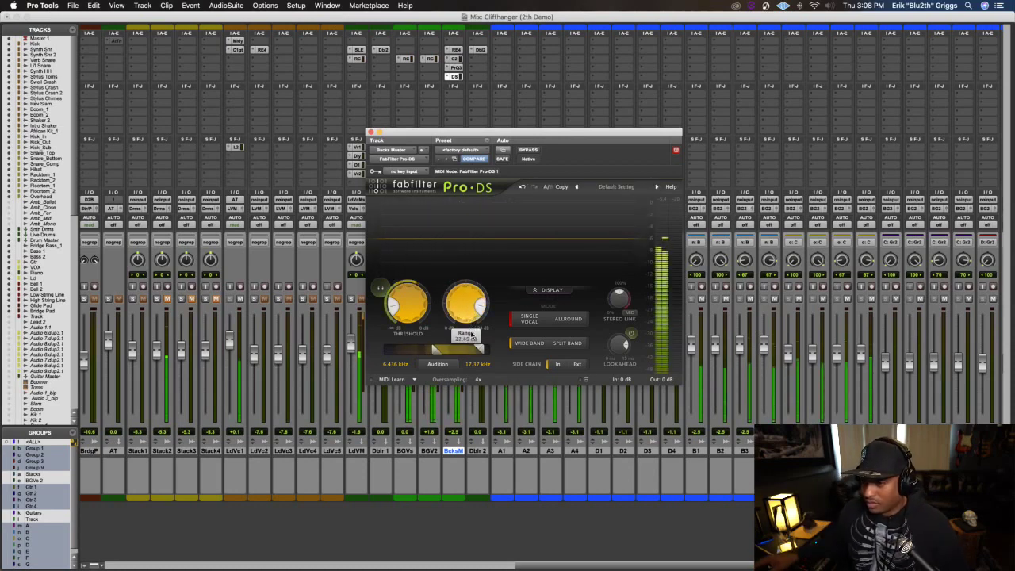
# Set the Pro-DS Range on Backs Master to 12.26 dB and play back the background vocals
pyautogui.moveTo(473, 303); pyautogui.dragTo(473, 309)
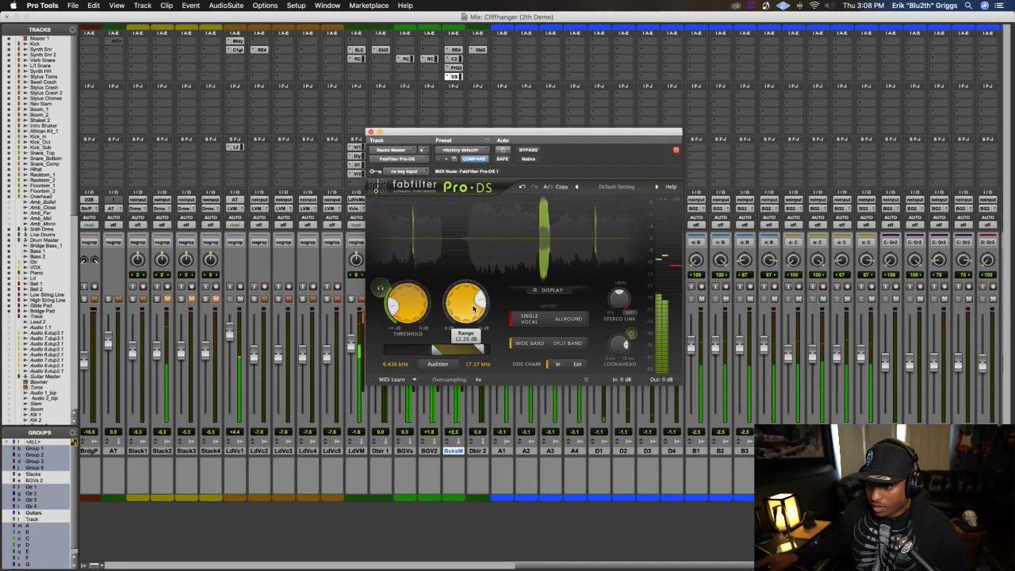
pyautogui.press('space')
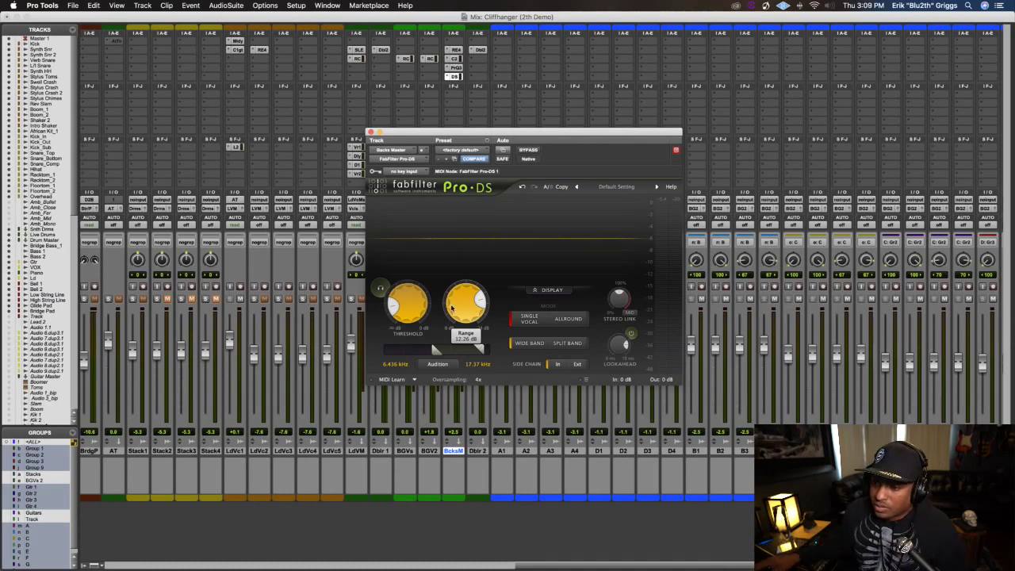
pyautogui.press('space')
pyautogui.moveTo(466, 308)
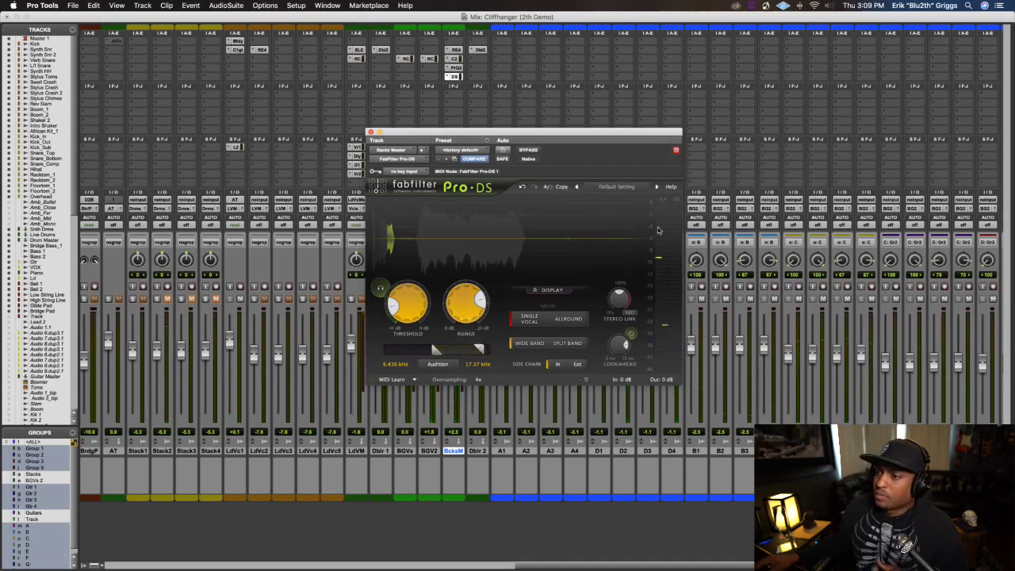
pyautogui.moveTo(672, 236)
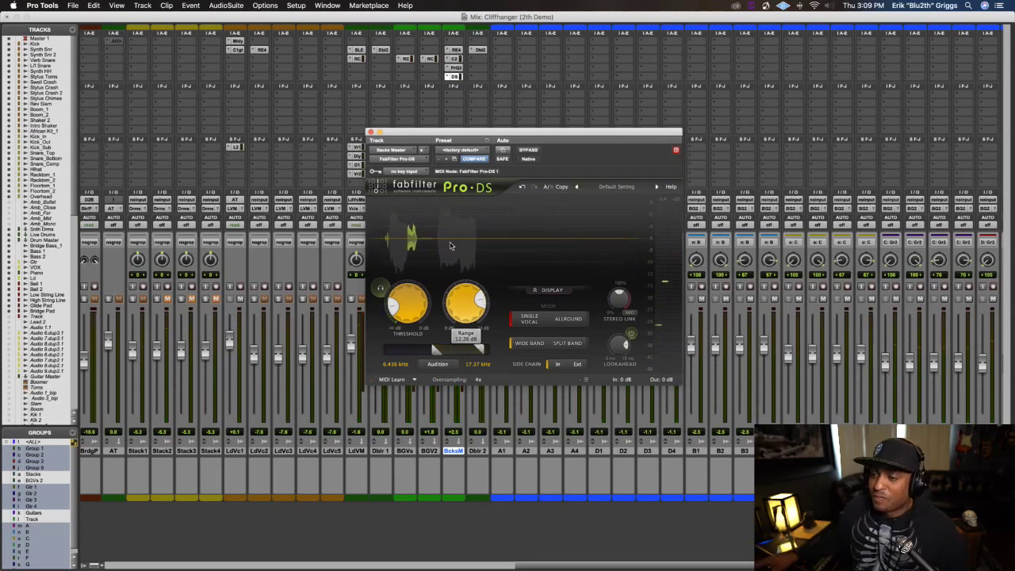
# Try Allround mode in Pro-DS during playback and return it to Single Vocal
pyautogui.moveTo(425, 135)
pyautogui.mouseDown()
pyautogui.moveTo(578, 109)
pyautogui.moveTo(448, 98)
pyautogui.moveTo(508, 102)
pyautogui.moveTo(419, 119)
pyautogui.mouseUp()
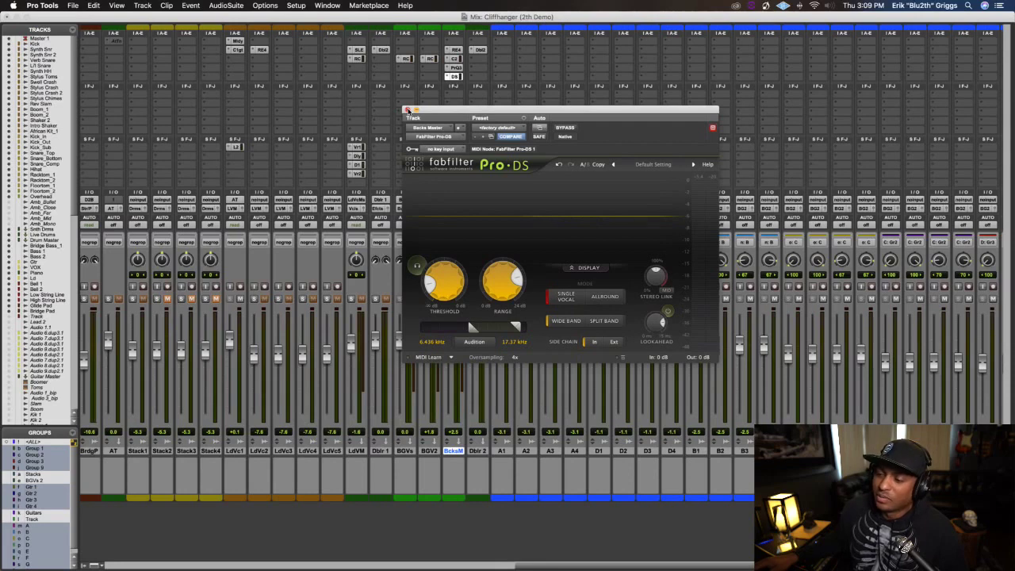
pyautogui.moveTo(449, 110); pyautogui.dragTo(501, 118)
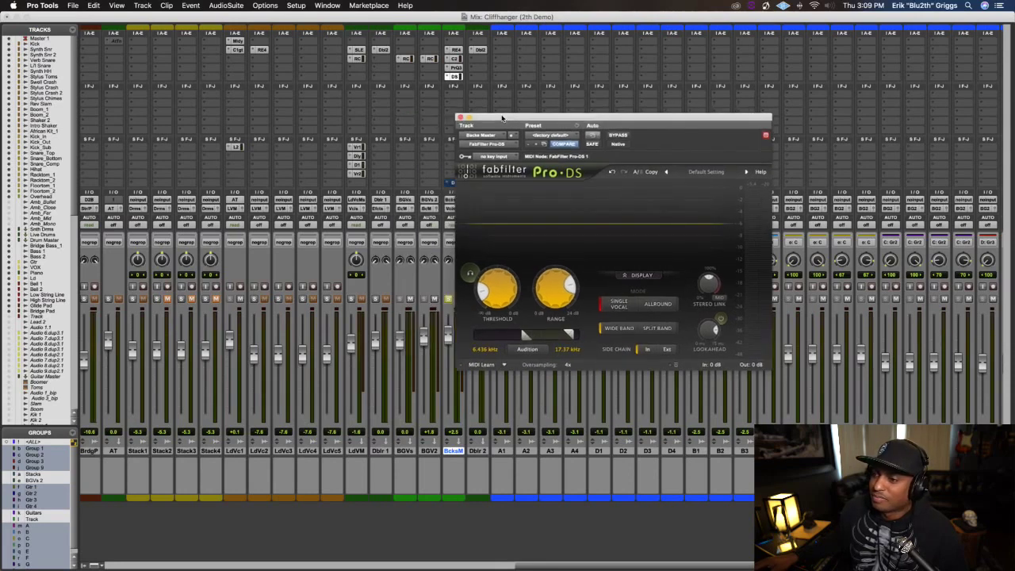
pyautogui.click(655, 306)
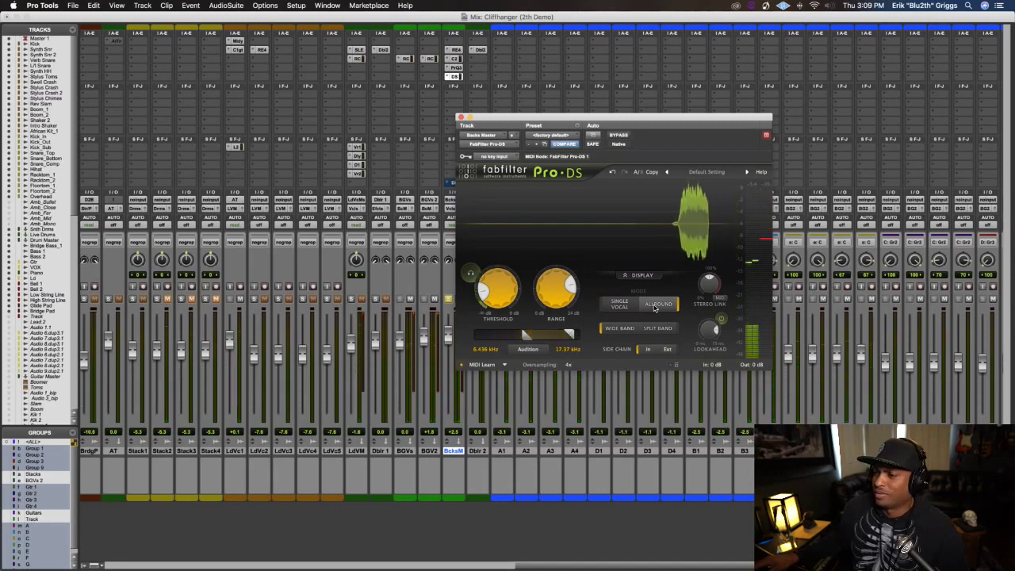
pyautogui.click(638, 306)
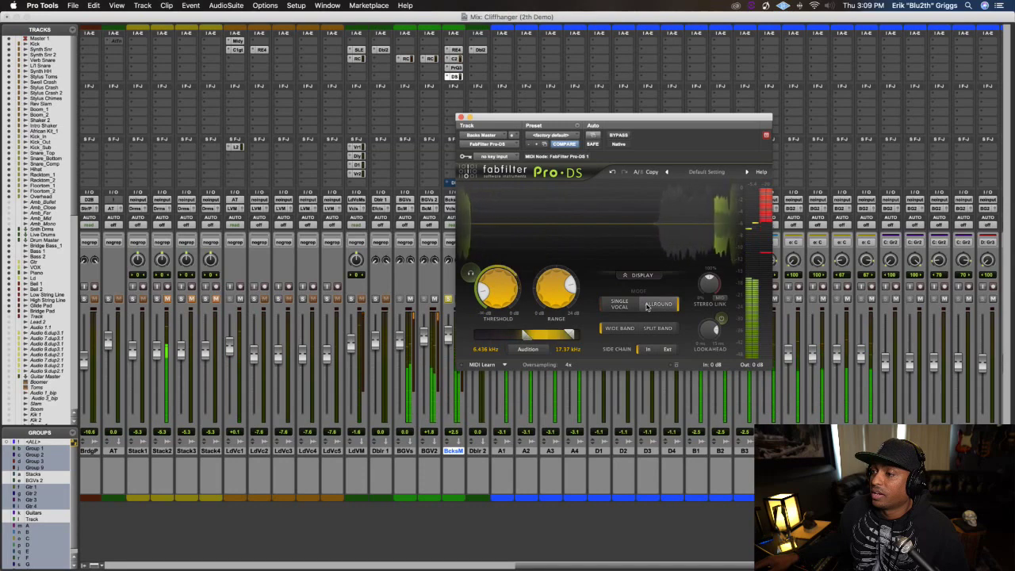
pyautogui.click(625, 308)
pyautogui.click(625, 308)
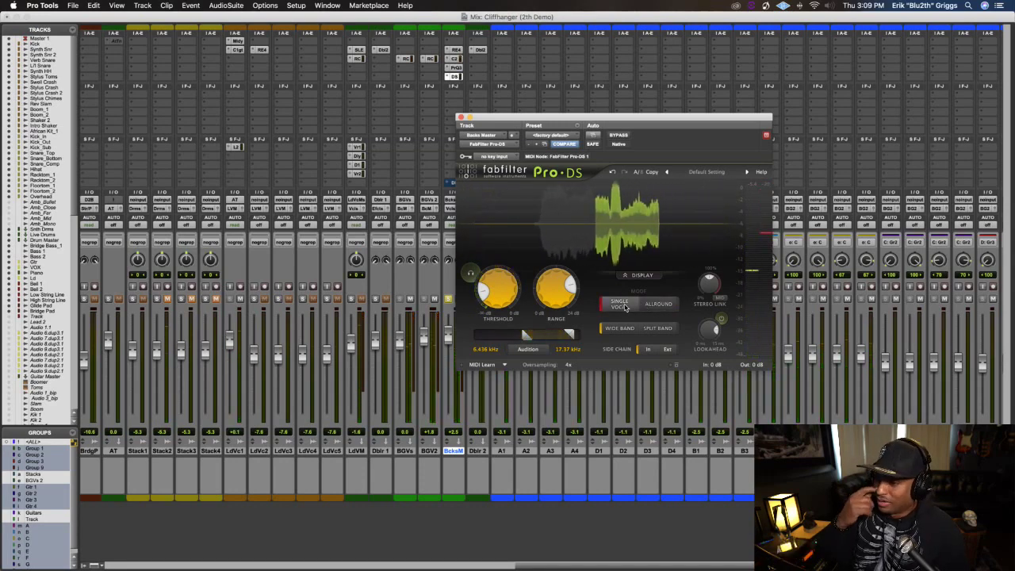
# Try Split Band in Pro-DS, return it to Wide Band, and close the plug-in after checking its oversampling options
pyautogui.click(652, 330)
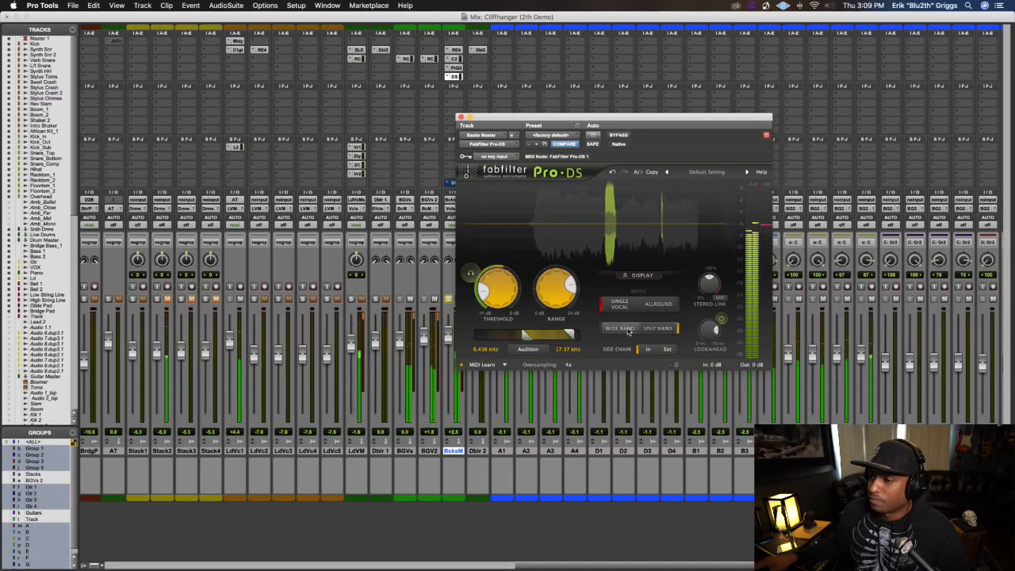
pyautogui.click(625, 330)
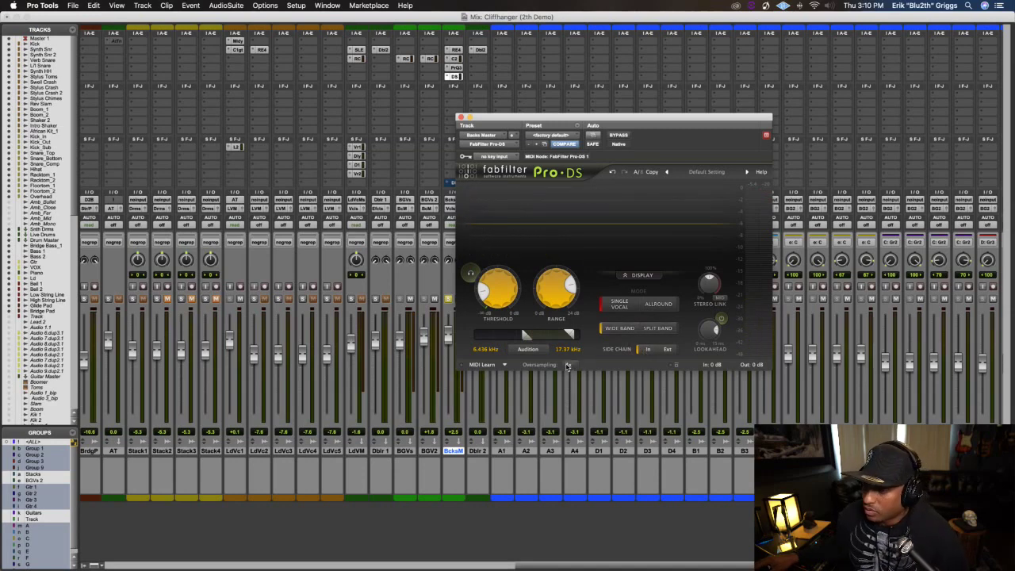
pyautogui.click(567, 366)
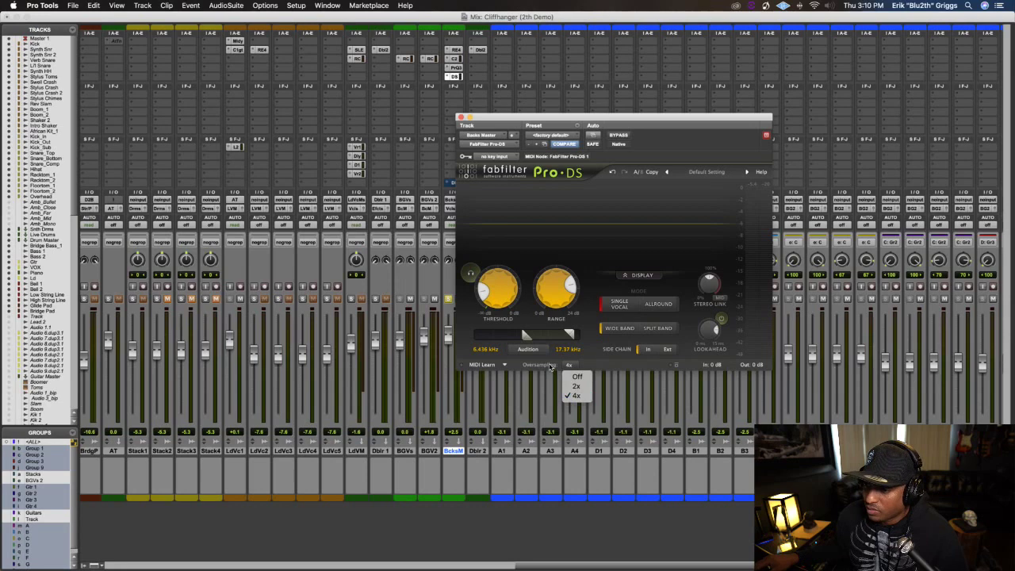
pyautogui.click(567, 365)
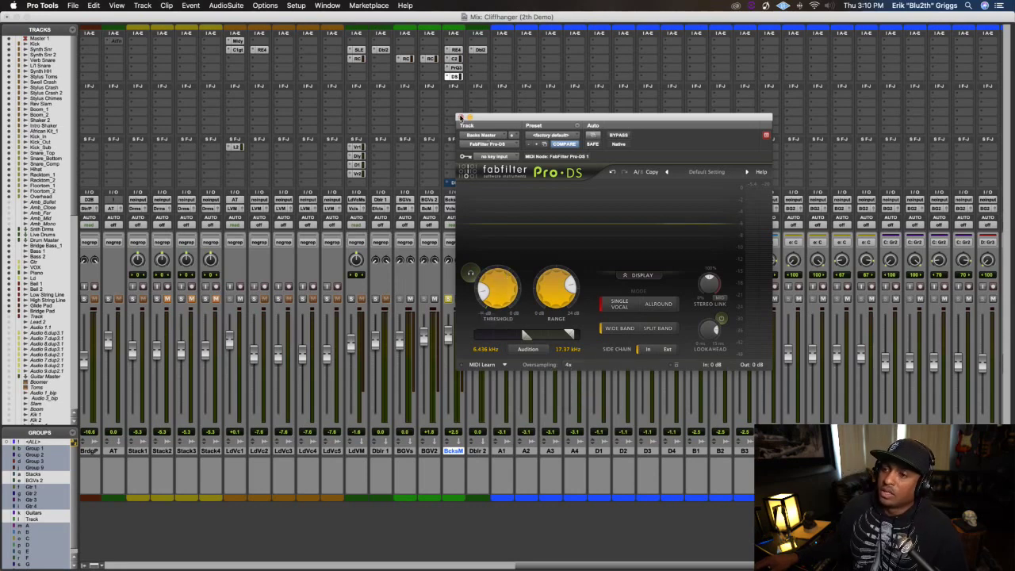
pyautogui.click(460, 118)
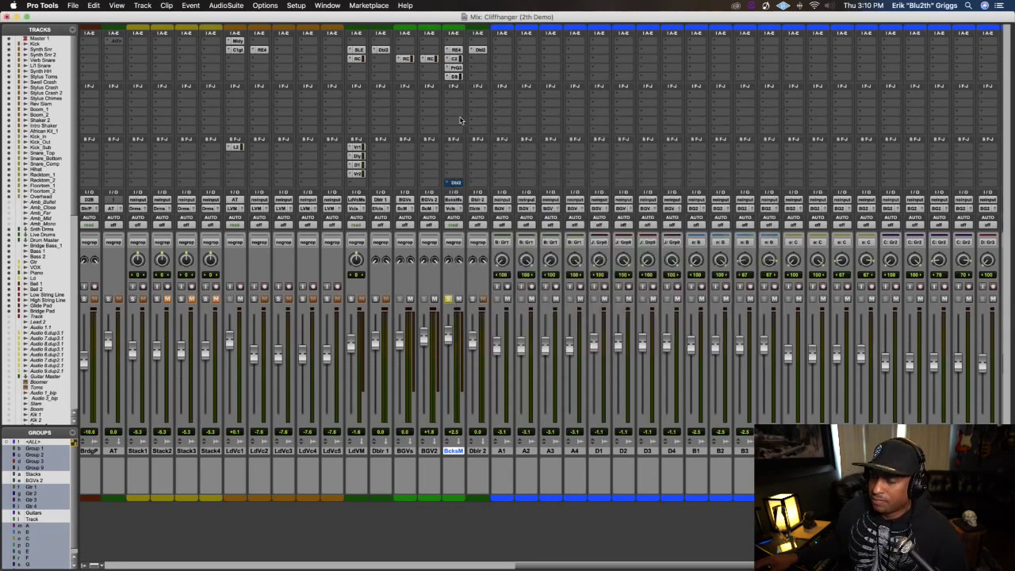
# Review REQ 4 on Backs Master and remove the track's doubler send from send slot J
pyautogui.click(455, 50)
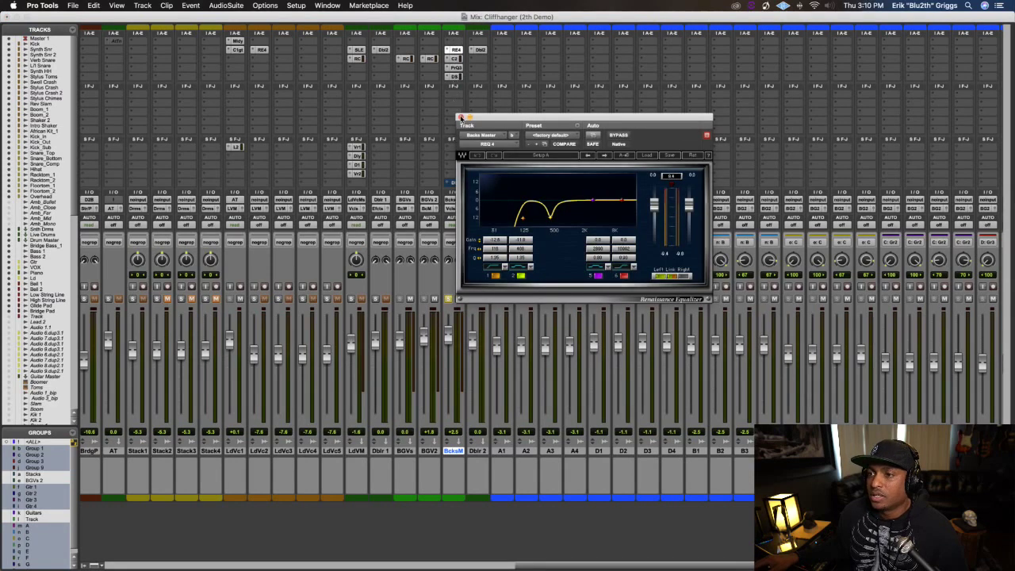
pyautogui.click(461, 118)
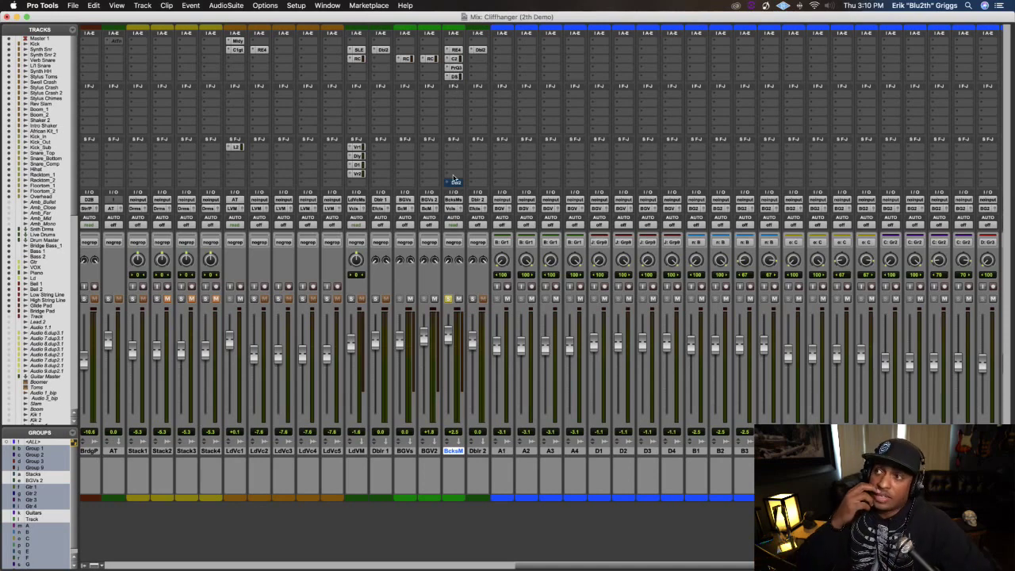
pyautogui.press('space')
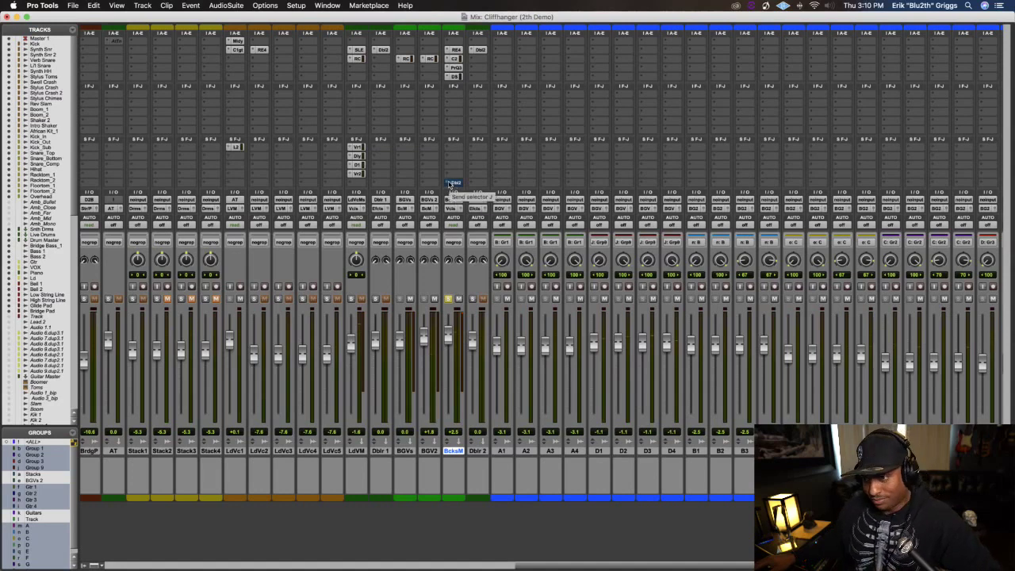
pyautogui.click(449, 185)
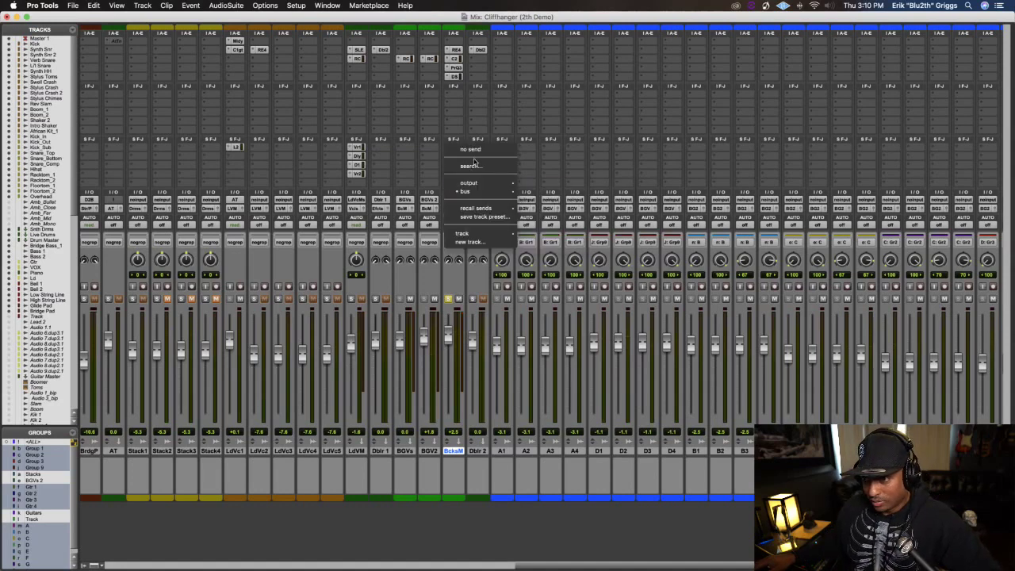
pyautogui.click(470, 152)
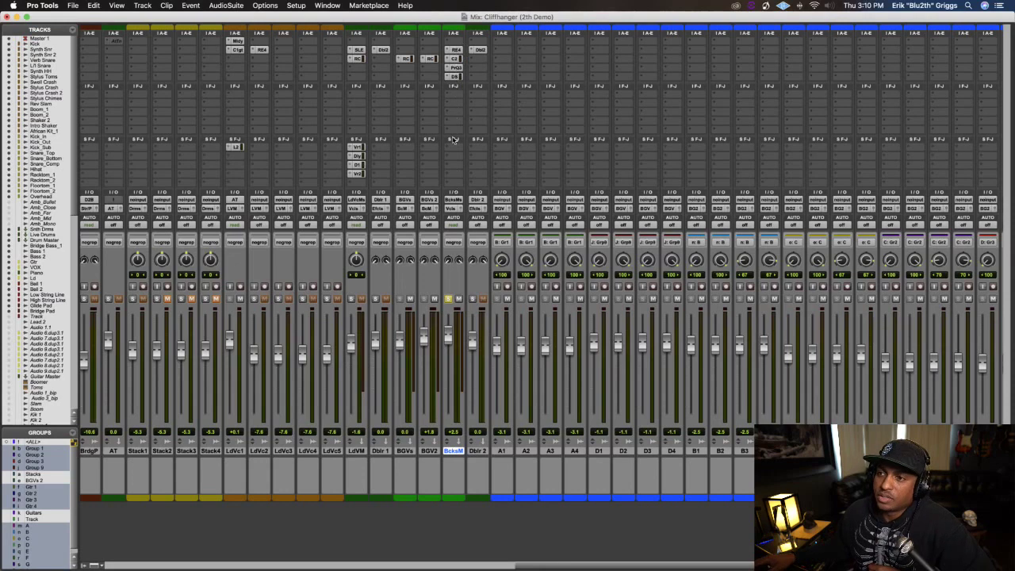
# Review the REQ 4 and CLA-2A settings on Backs Master and close the plug-in window
pyautogui.click(455, 49)
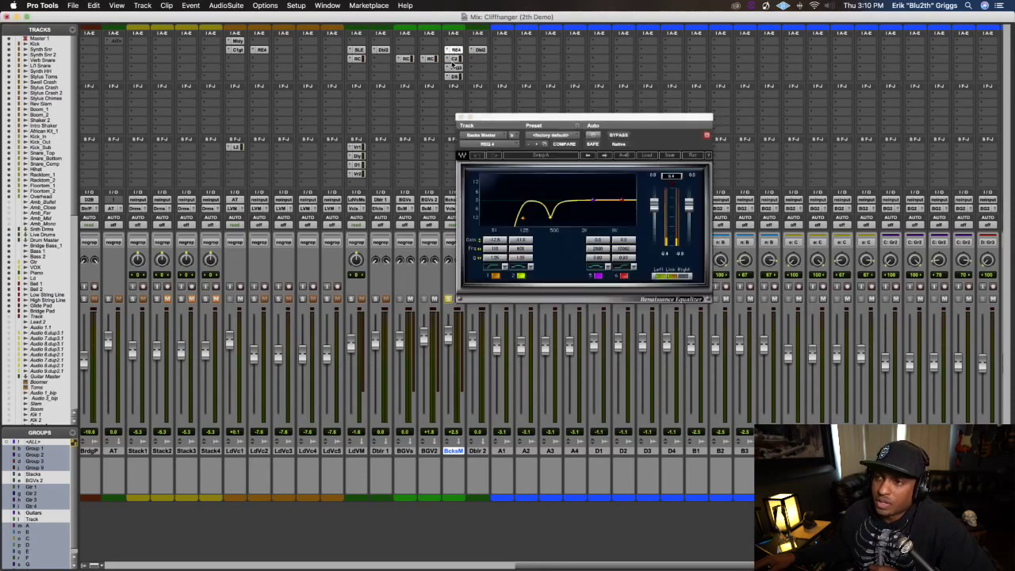
pyautogui.click(452, 41)
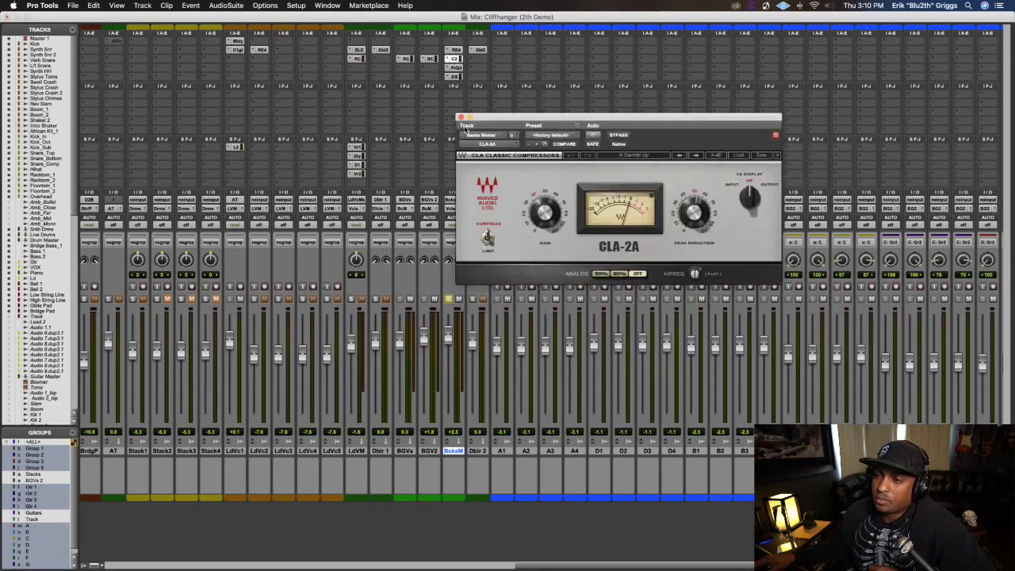
pyautogui.click(461, 116)
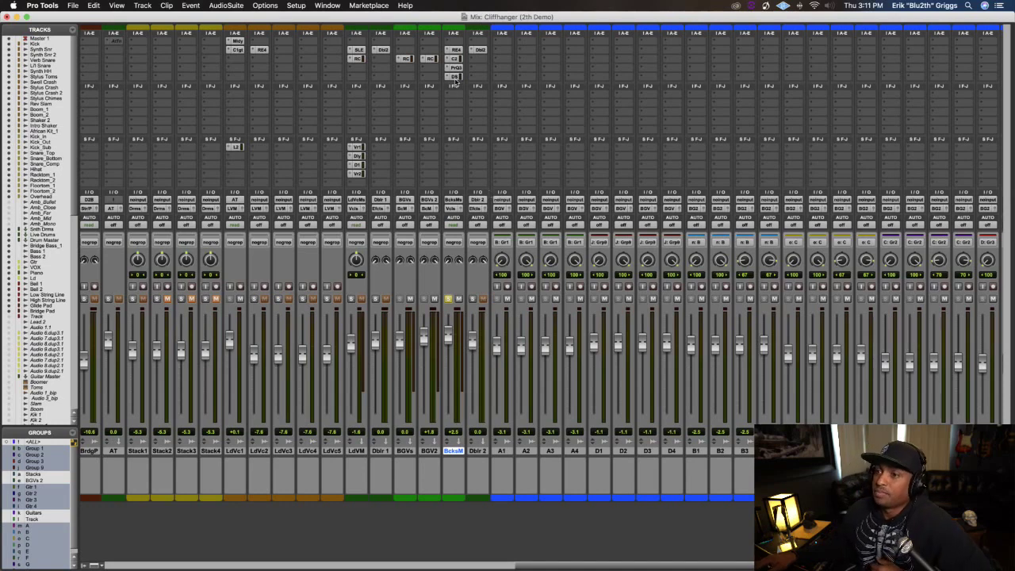
pyautogui.click(450, 154)
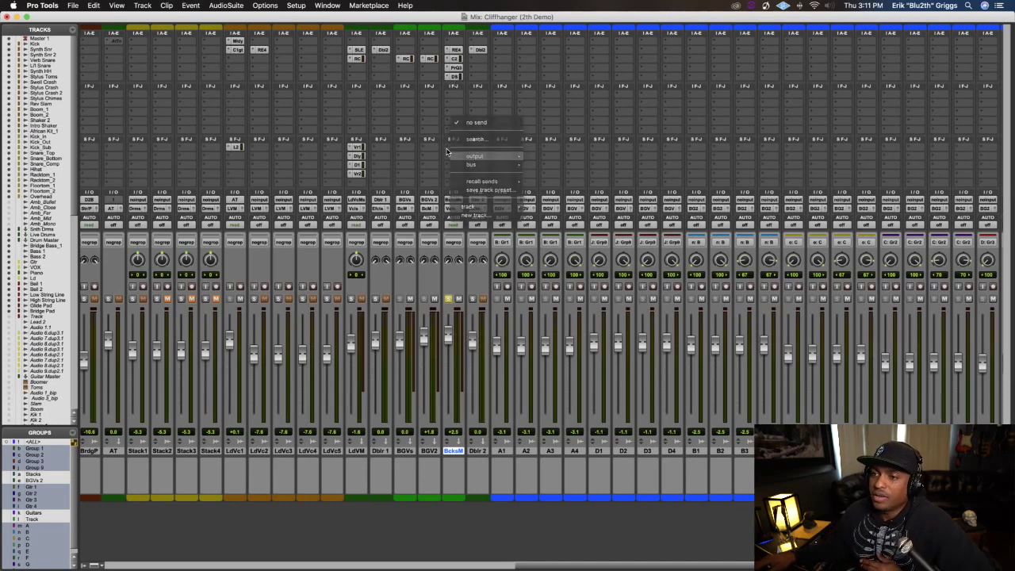
pyautogui.click(426, 166)
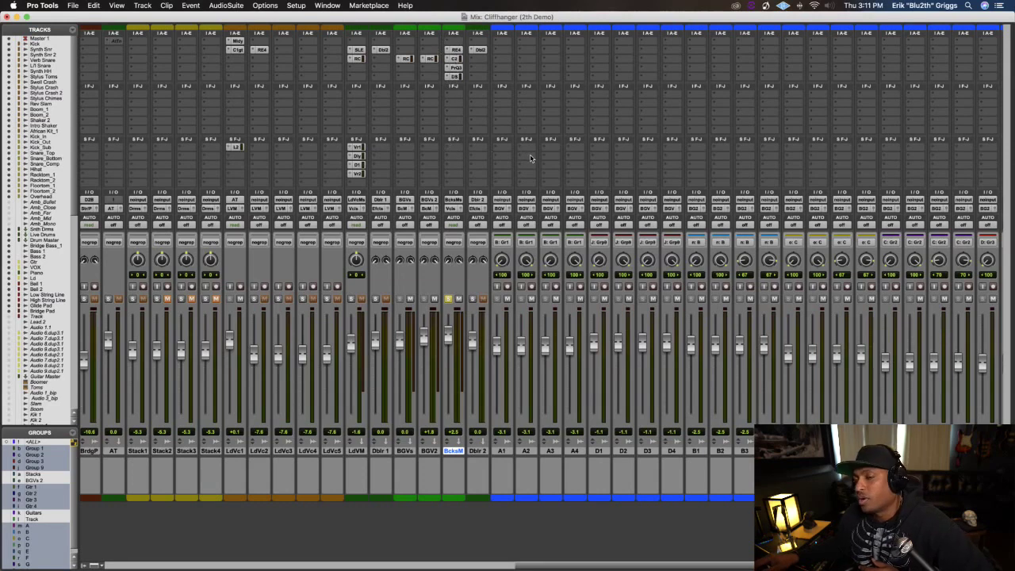
pyautogui.click(457, 147)
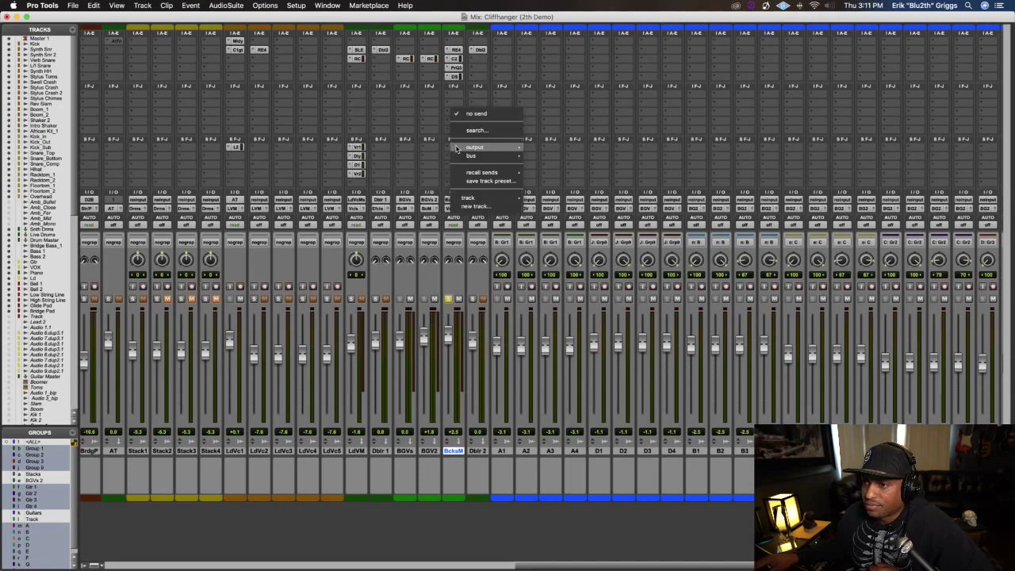
pyautogui.press('Escape')
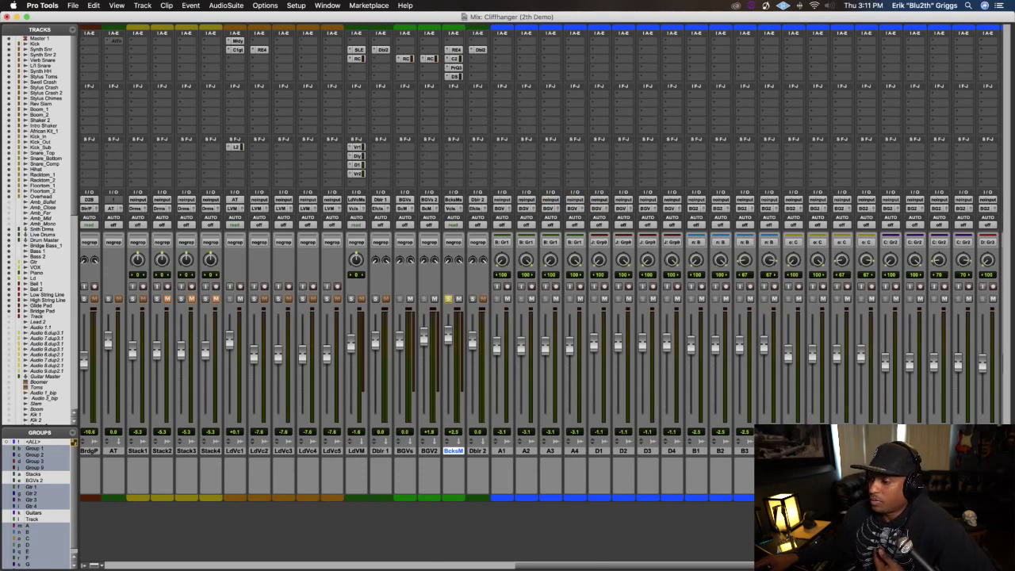
# Look over the Dly 1, Dly 2, Verb 1, Verb 2 and Verb 3 tracks in the Edit window and return to Backs Master
pyautogui.moveTo(748, 565); pyautogui.dragTo(832, 566)
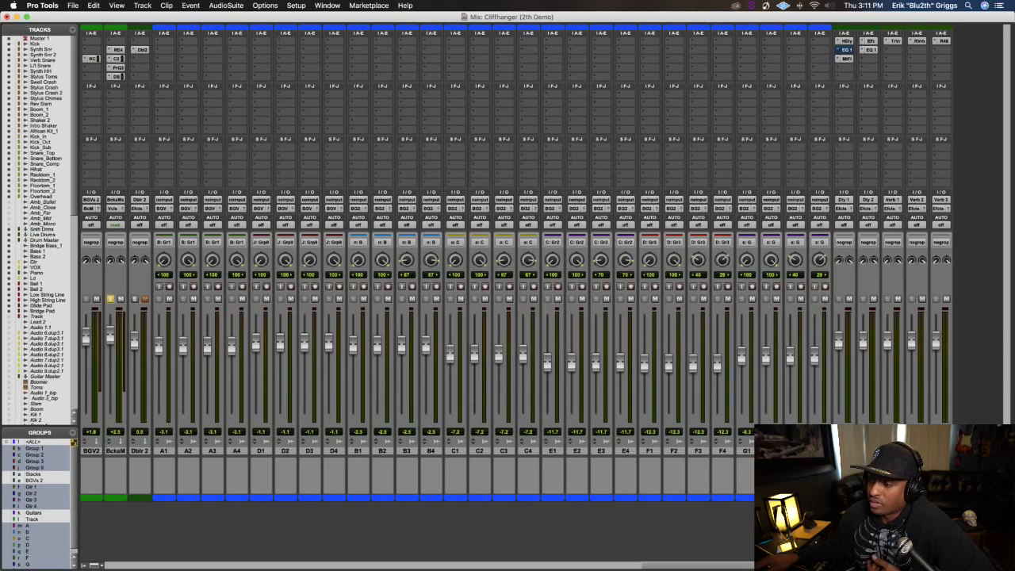
pyautogui.press('super+equal')
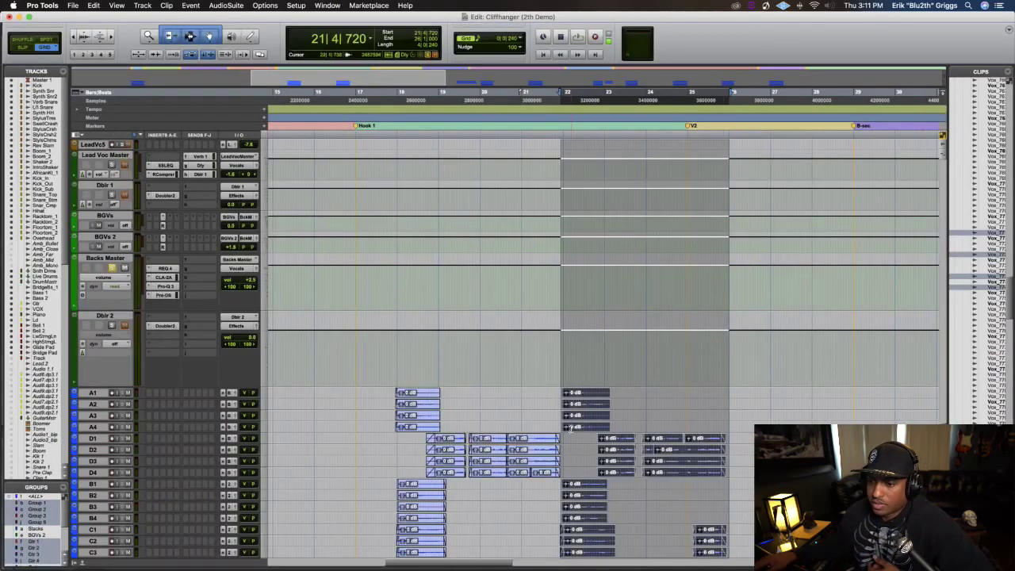
pyautogui.scroll(-10, 371, 380)
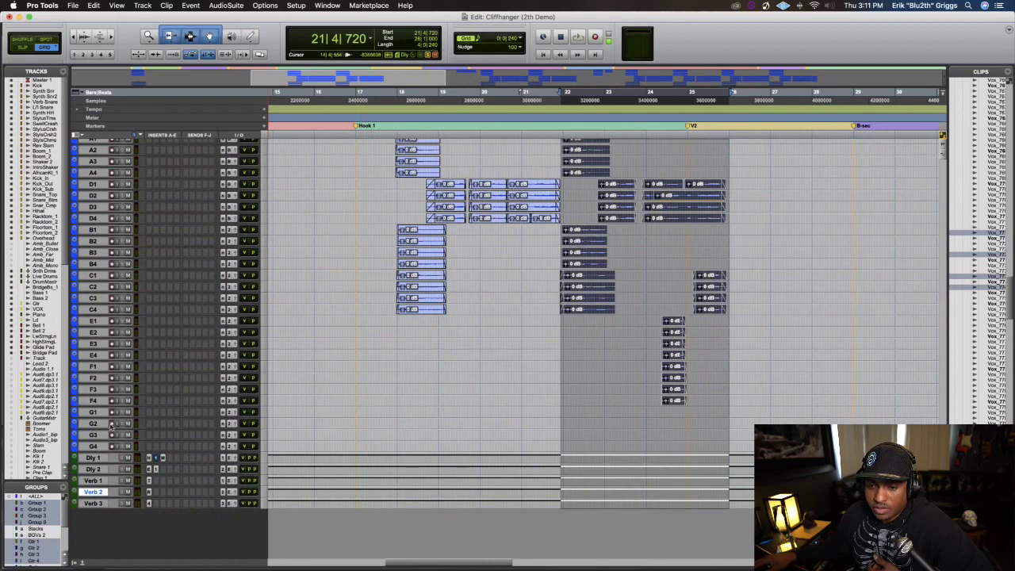
pyautogui.click(93, 458)
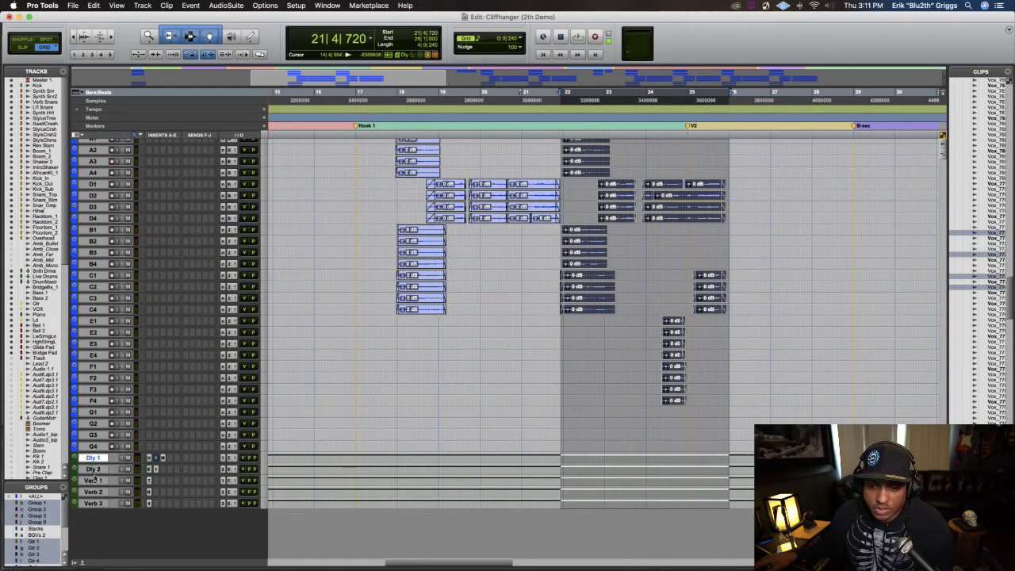
pyautogui.click(93, 469)
pyautogui.click(93, 481)
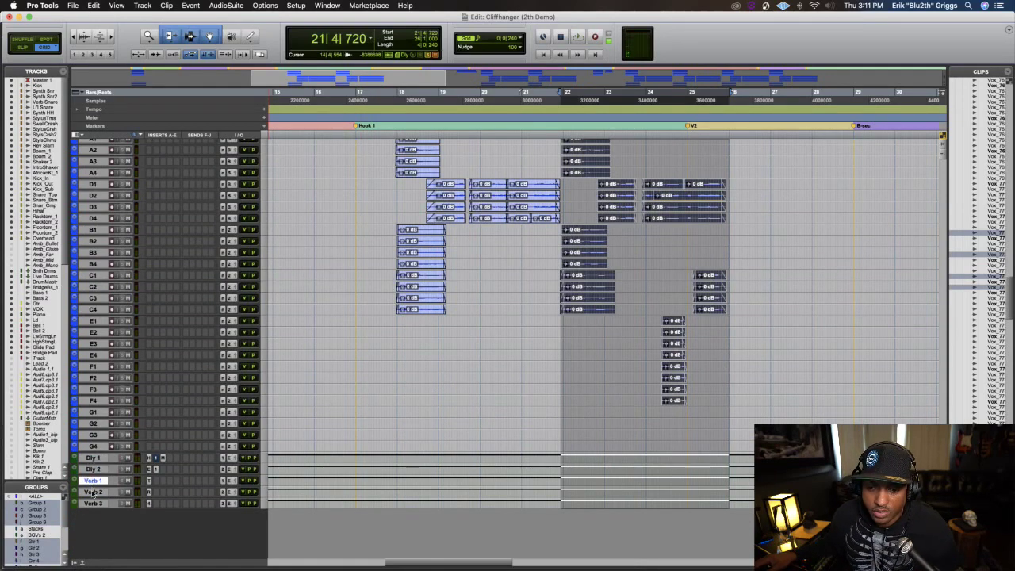
pyautogui.click(93, 493)
pyautogui.click(93, 504)
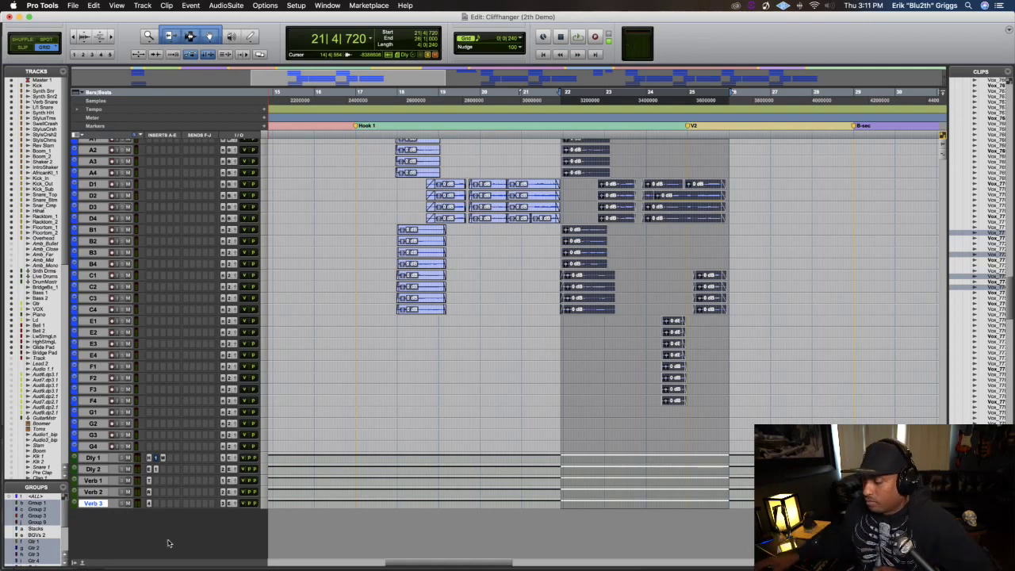
pyautogui.scroll(5, 164, 452)
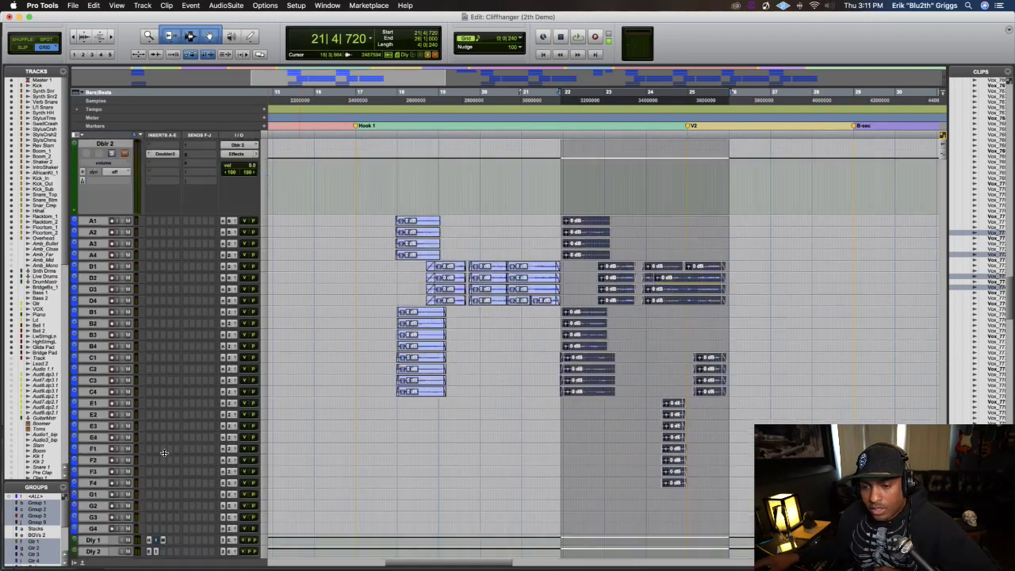
pyautogui.scroll(5, 164, 450)
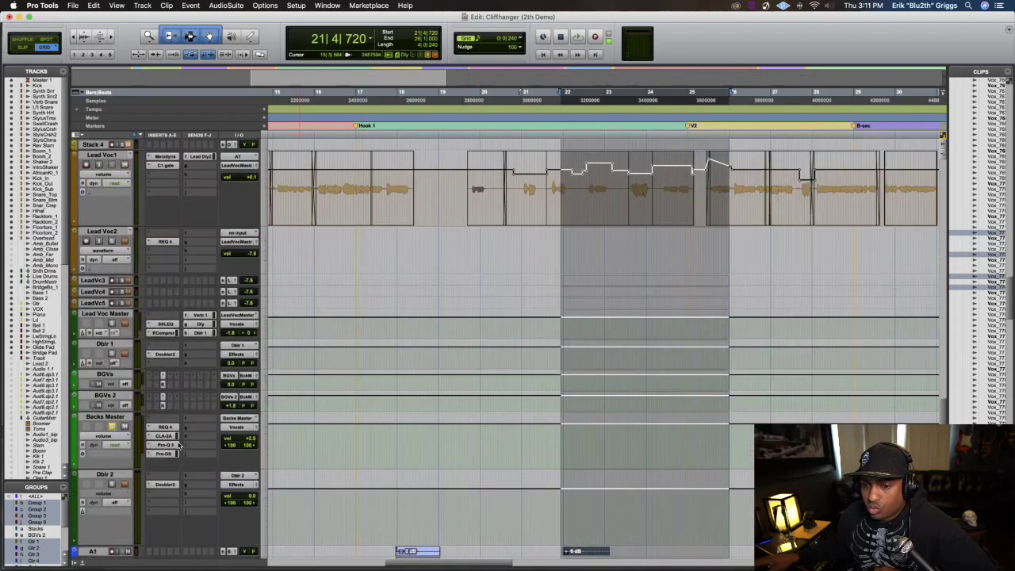
pyautogui.scroll(-5, 179, 446)
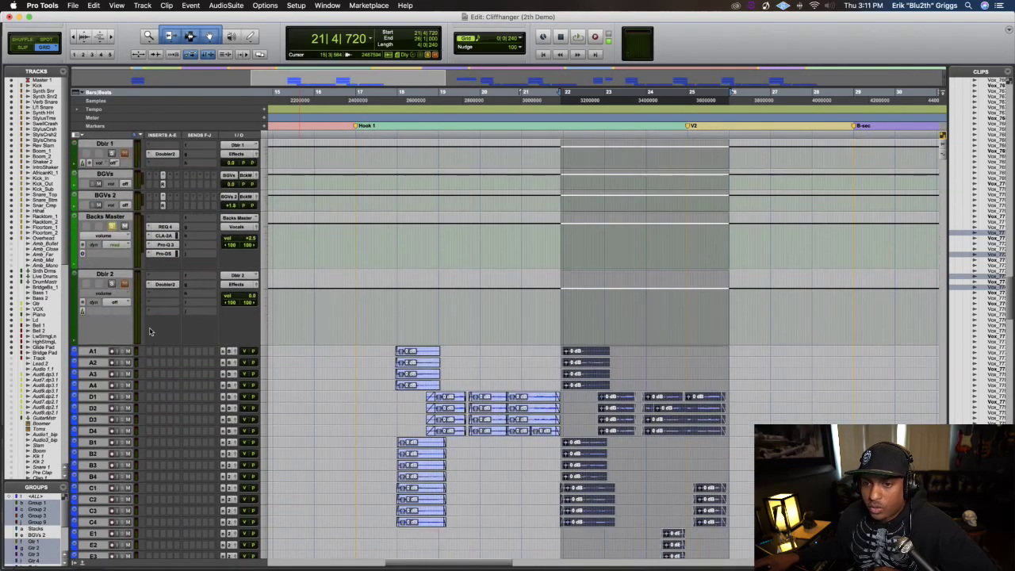
# In the Mix window, add a send on Backs Master to the Verb 1 (Stereo) bus in slot F and close its send window
pyautogui.press('super+equal')
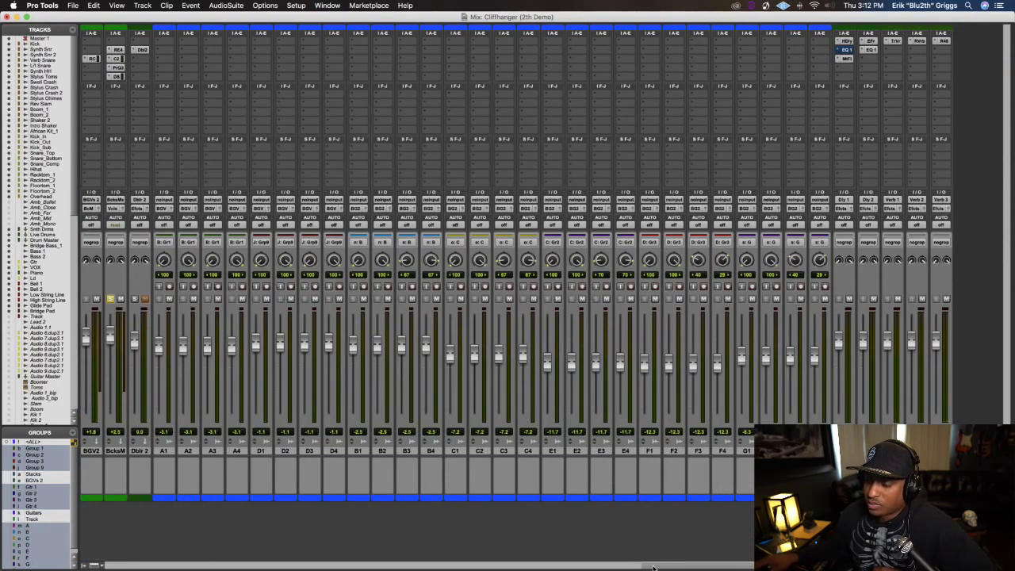
pyautogui.moveTo(654, 568); pyautogui.dragTo(510, 546)
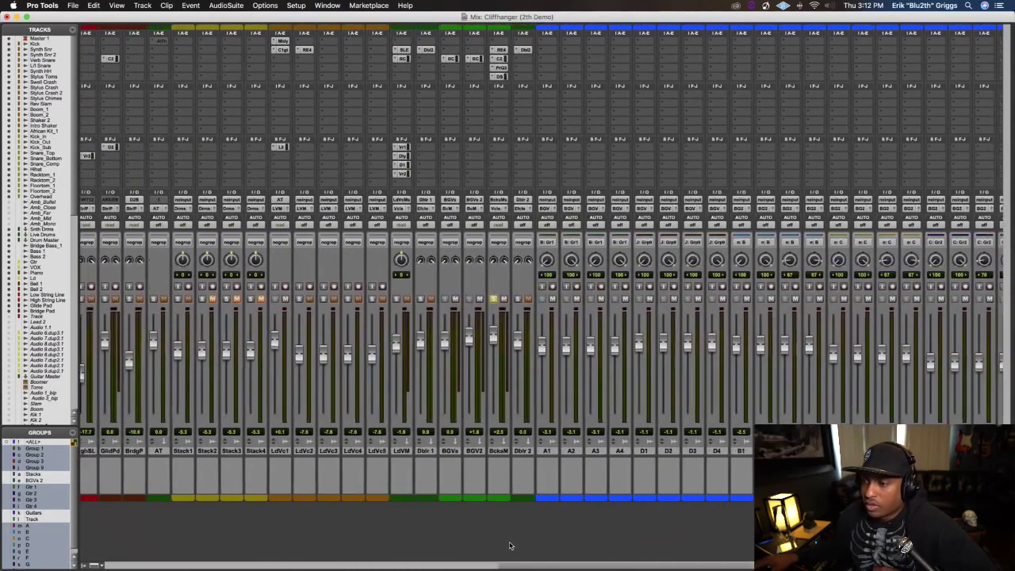
pyautogui.hscroll(4, 510, 546)
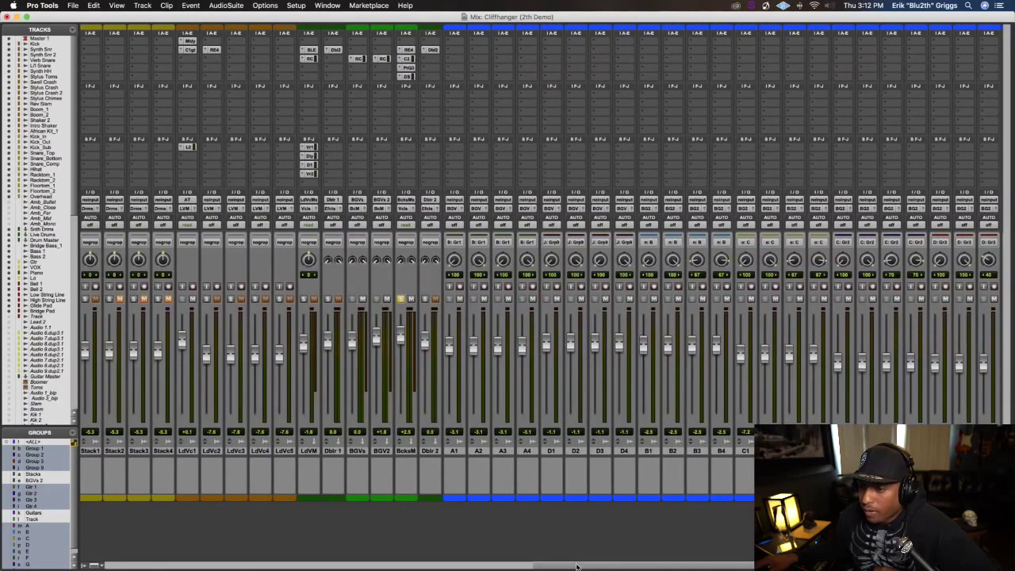
pyautogui.moveTo(577, 567); pyautogui.dragTo(615, 566)
pyautogui.click(478, 451)
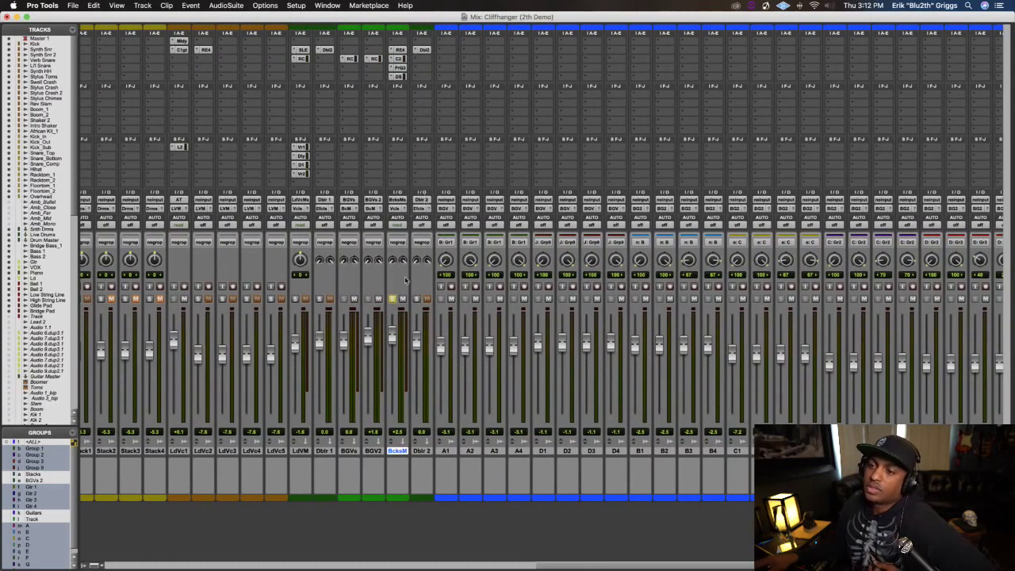
pyautogui.click(399, 150)
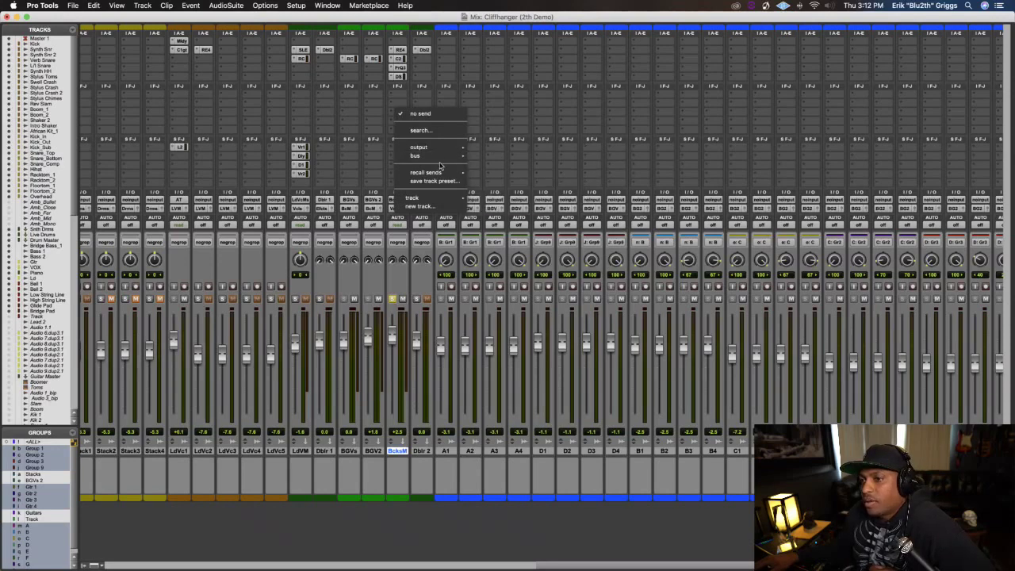
pyautogui.moveTo(440, 159)
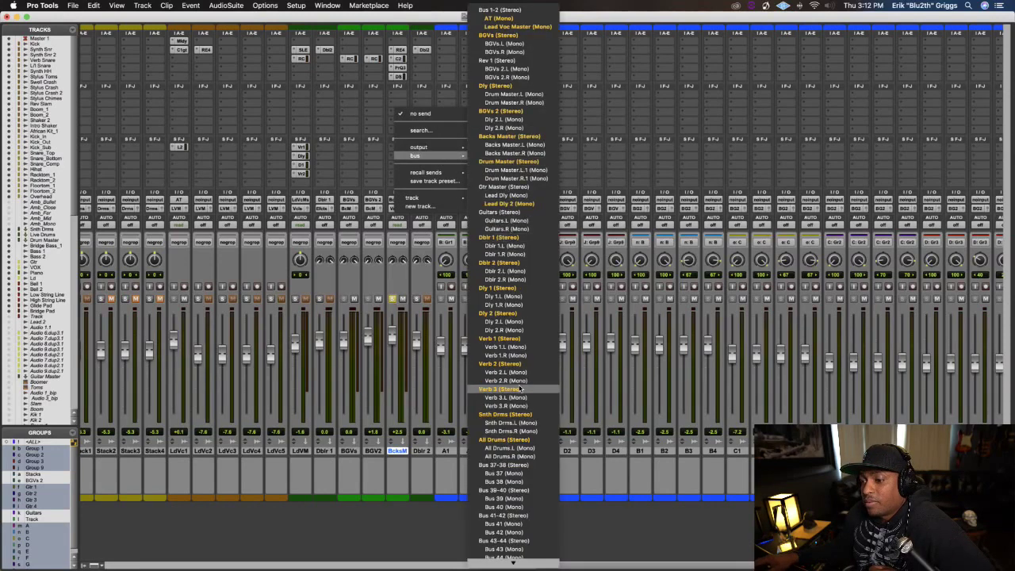
pyautogui.scroll(-3, 520, 389)
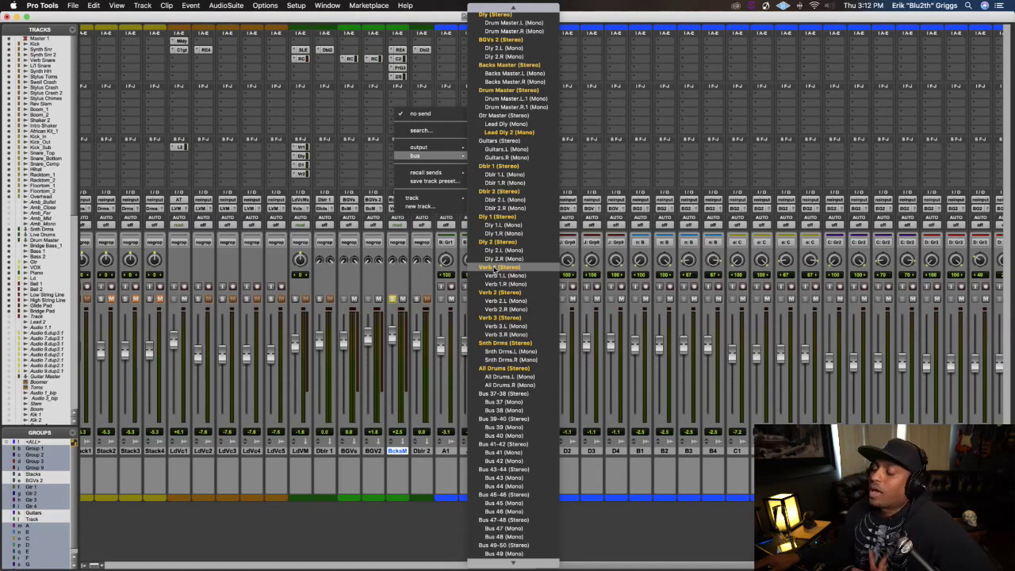
pyautogui.click(493, 270)
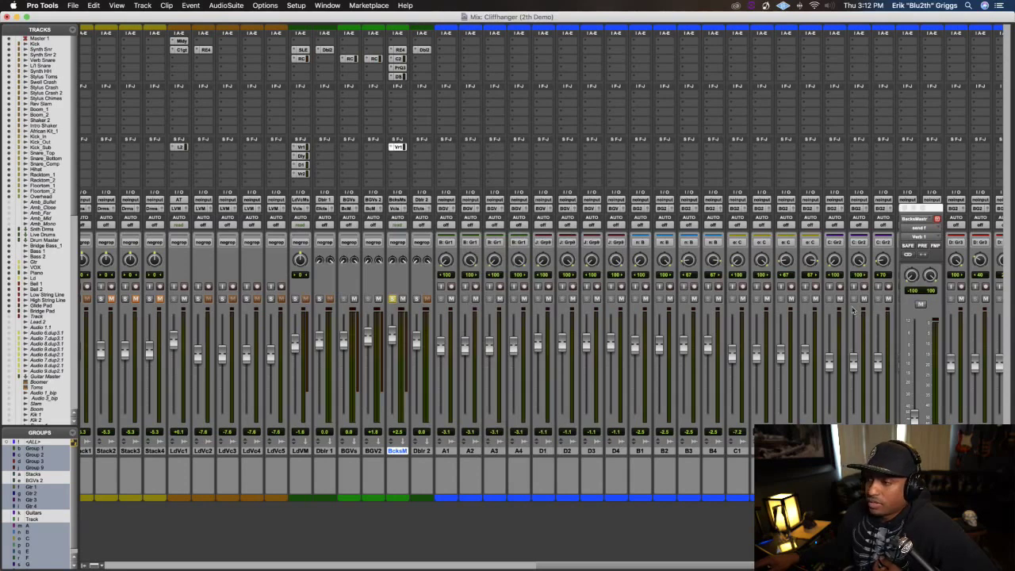
pyautogui.click(905, 208)
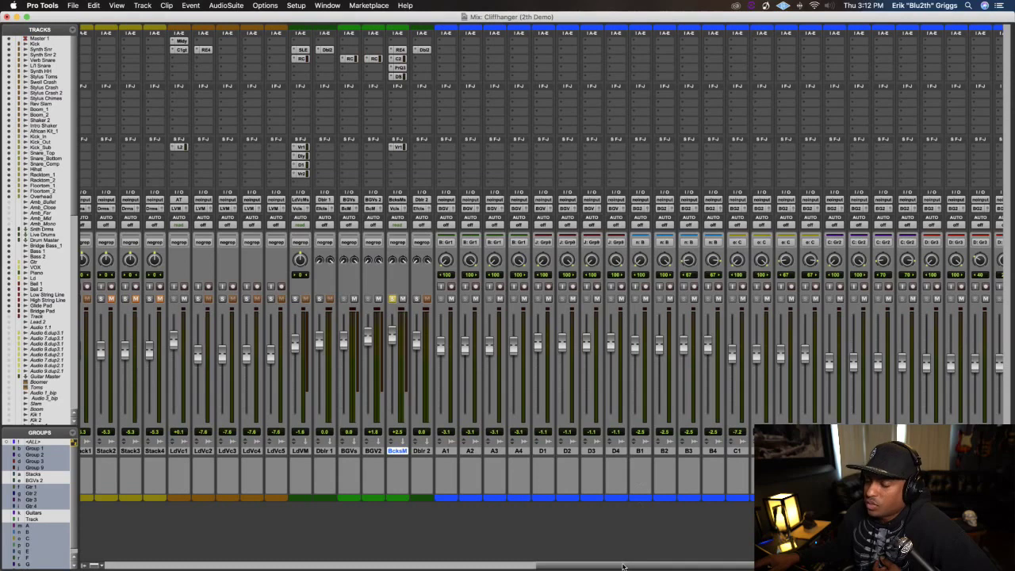
# Review the TrueVerb settings on the Verb 1 track and close the plug-in window
pyautogui.moveTo(624, 566); pyautogui.dragTo(727, 566)
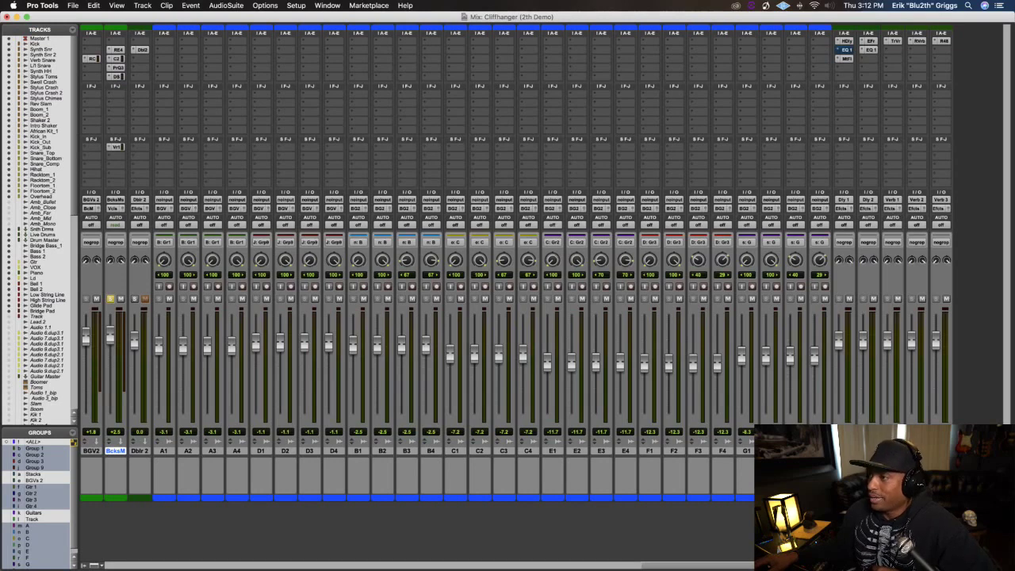
pyautogui.click(894, 40)
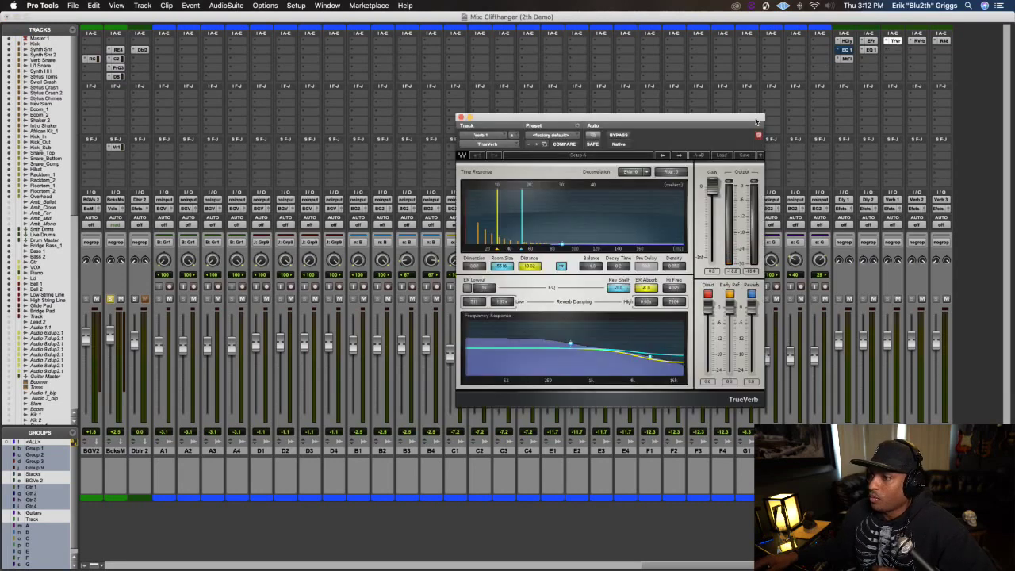
pyautogui.moveTo(671, 120); pyautogui.dragTo(512, 88)
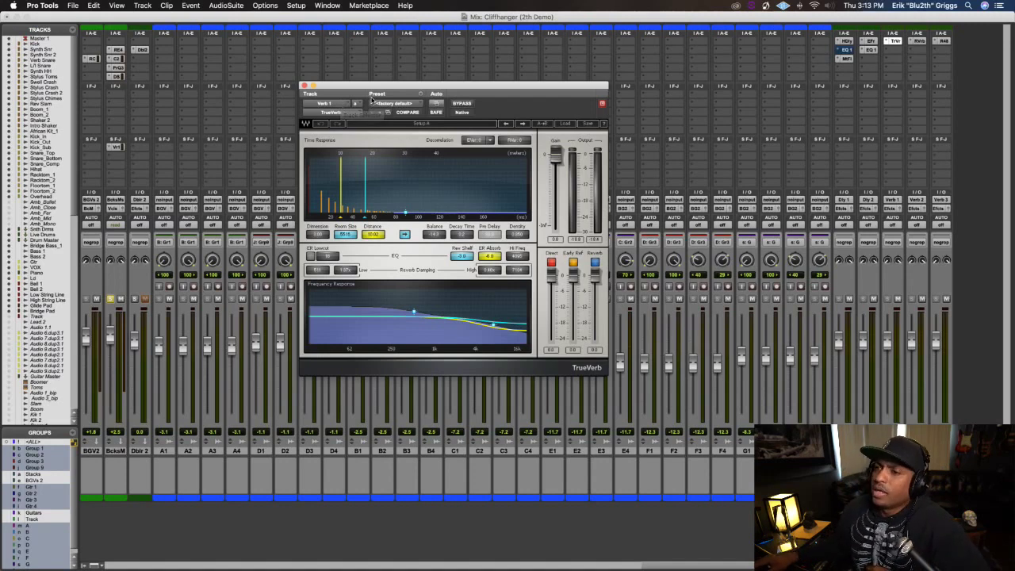
pyautogui.moveTo(375, 88); pyautogui.dragTo(346, 45)
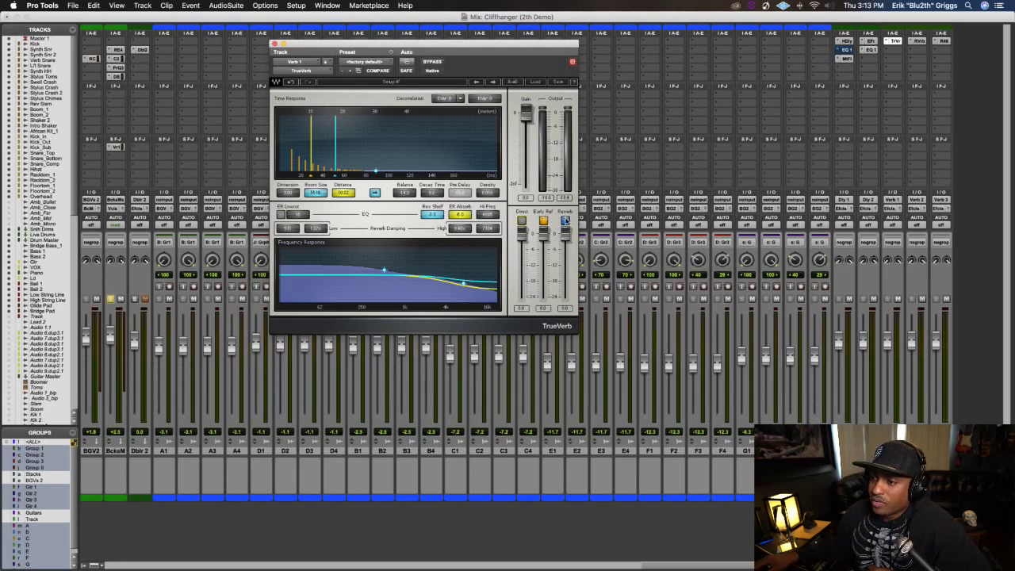
pyautogui.click(275, 45)
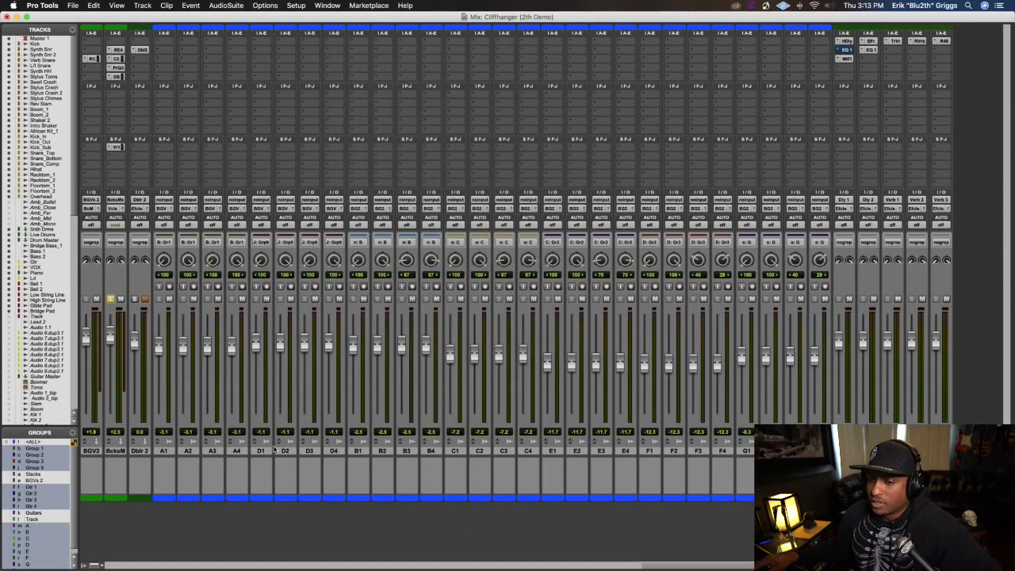
# Open the Verb 1 send on Backs Master and set its level to -5.7 dB, auditioning higher levels during playback
pyautogui.click(116, 148)
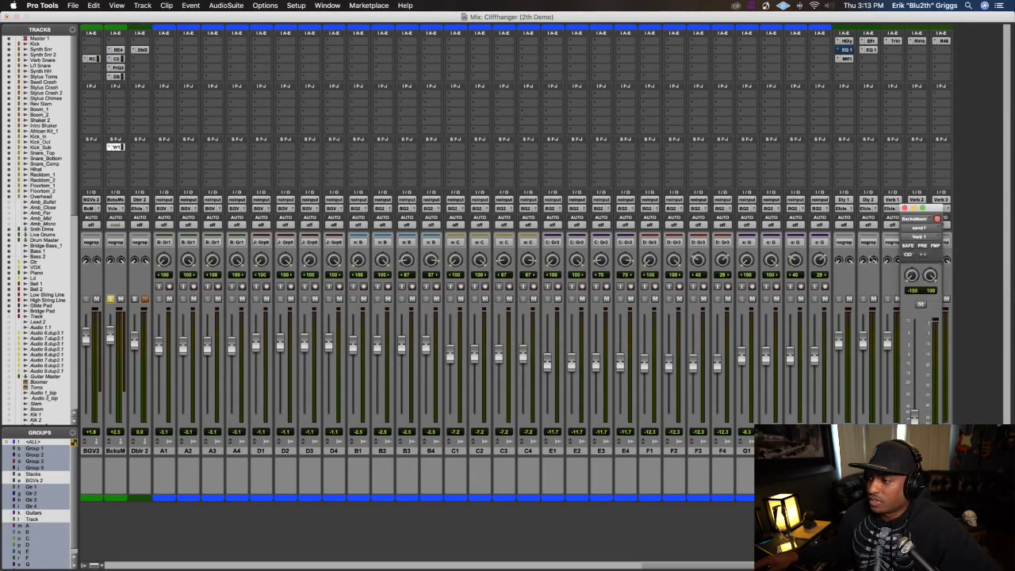
pyautogui.moveTo(941, 211); pyautogui.dragTo(787, 93)
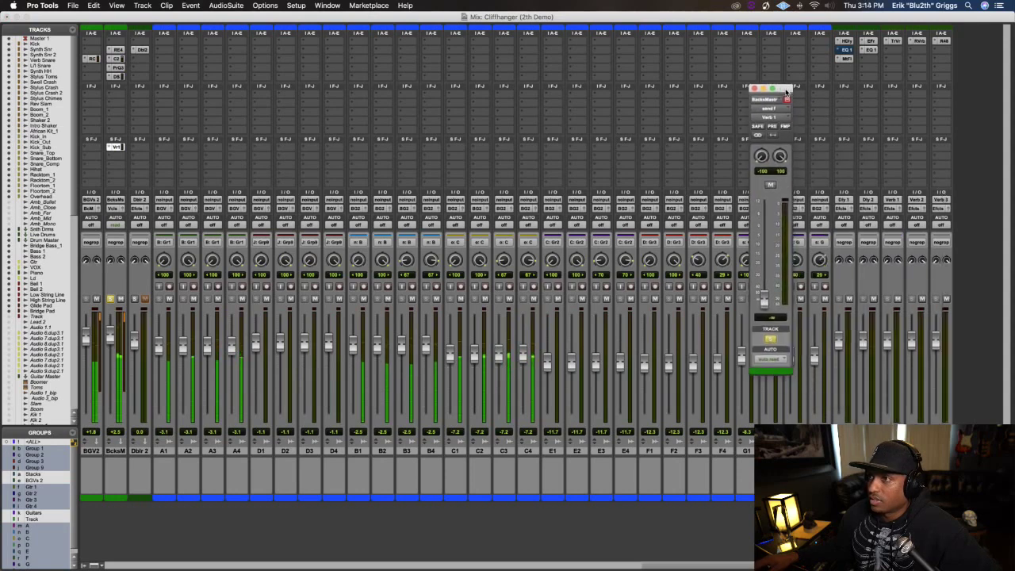
pyautogui.moveTo(764, 299); pyautogui.dragTo(763, 226)
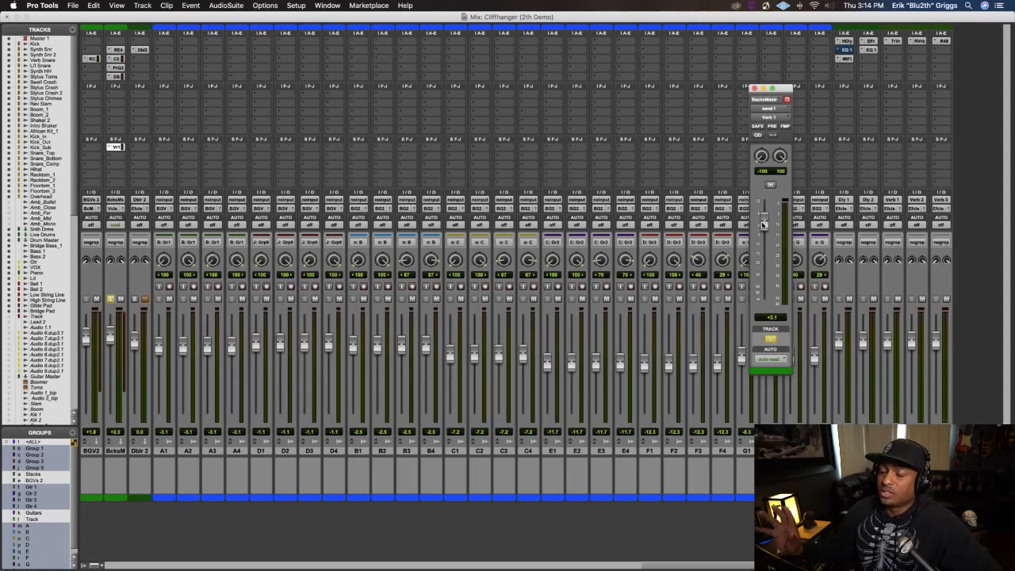
pyautogui.press('space')
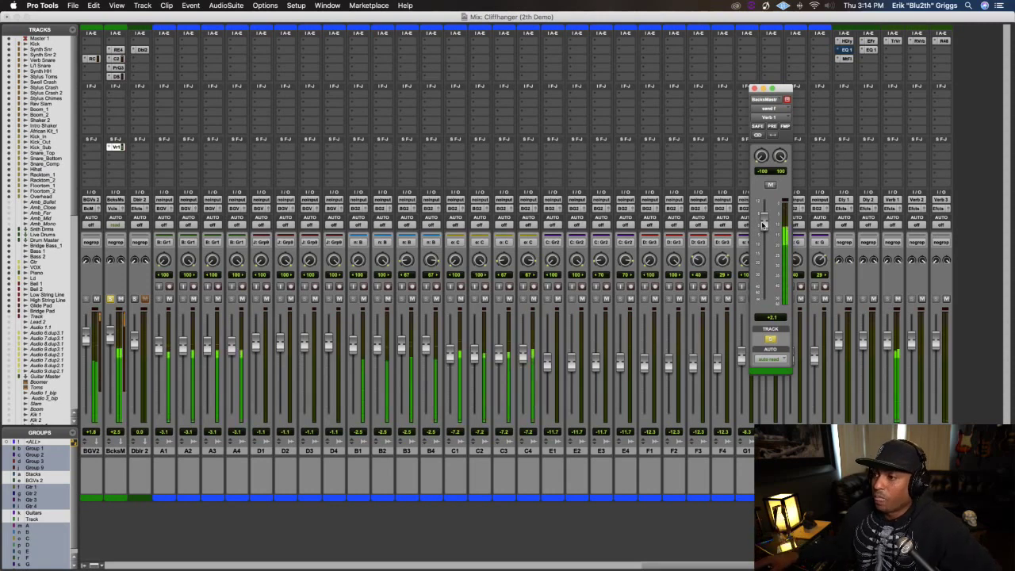
pyautogui.moveTo(763, 224); pyautogui.dragTo(763, 207)
pyautogui.moveTo(764, 216); pyautogui.dragTo(763, 238)
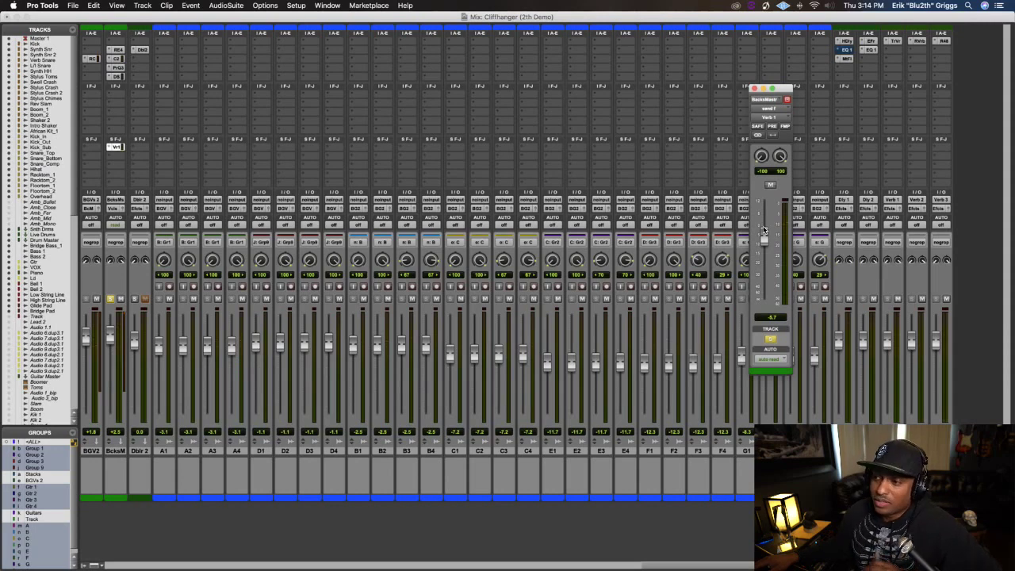
# Compare the background vocals with the Verb 1 send muted and unmuted
pyautogui.click(771, 187)
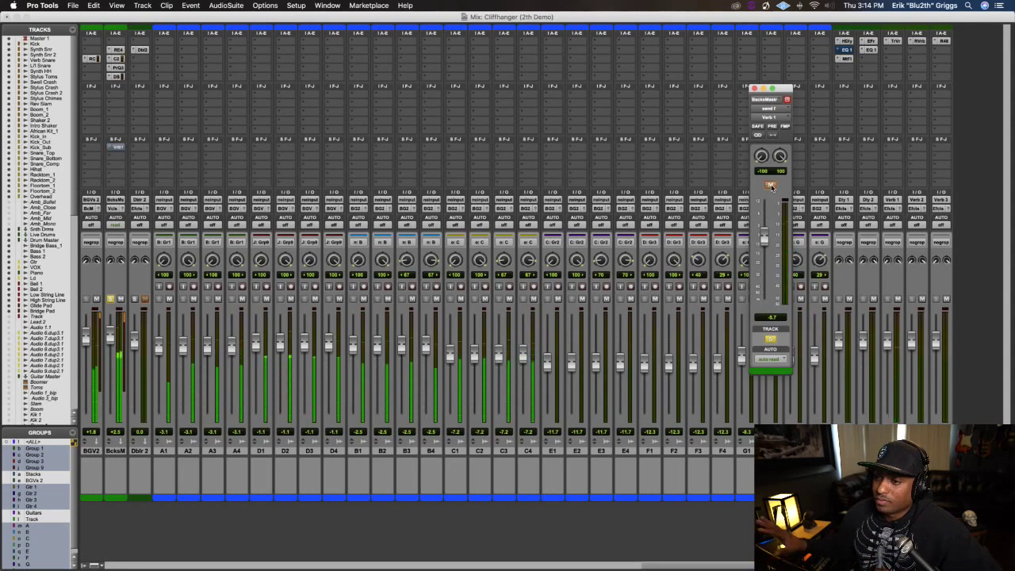
pyautogui.click(771, 186)
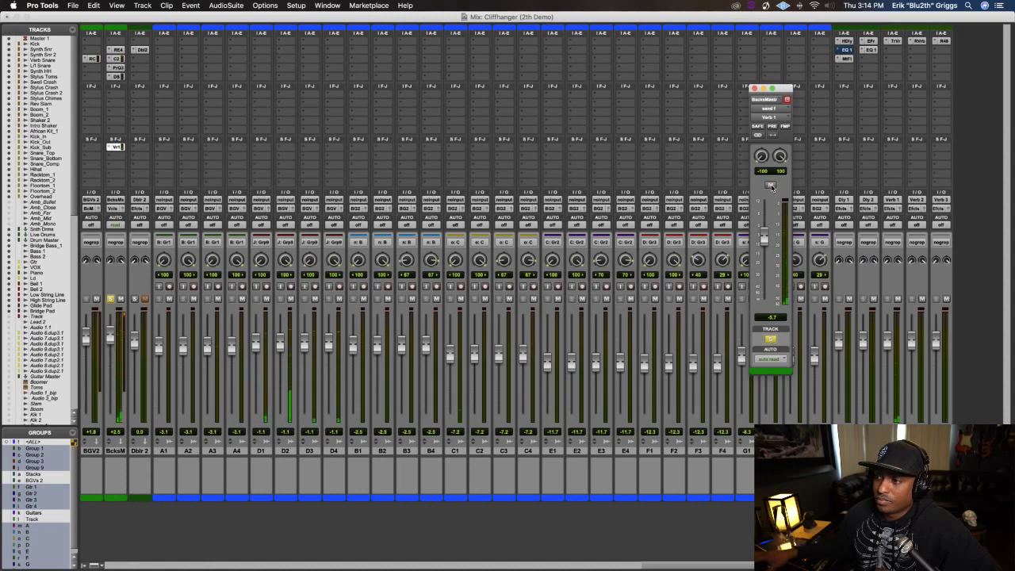
pyautogui.click(771, 186)
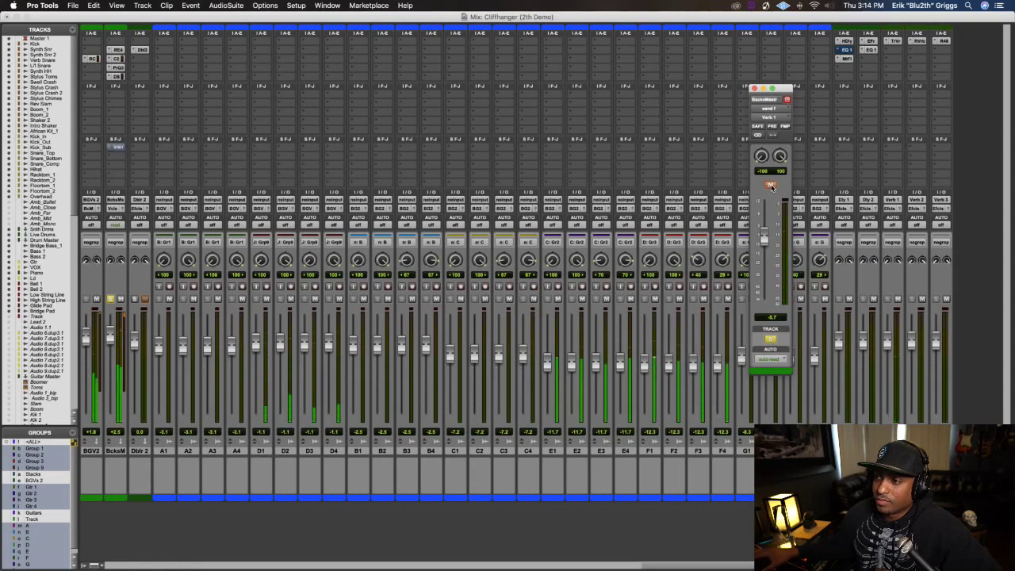
pyautogui.click(771, 185)
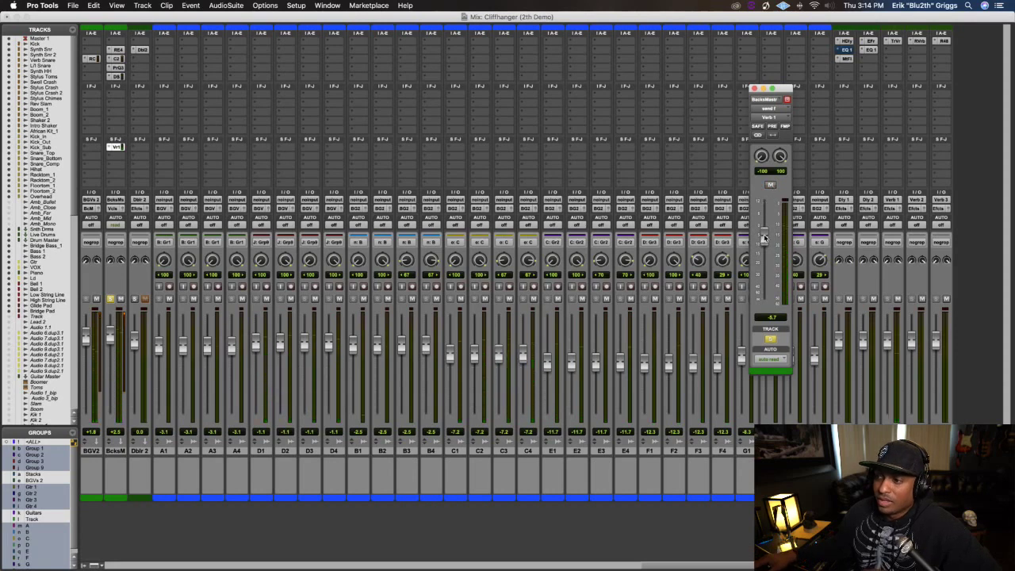
# Raise the Verb 1 send to -3.0 dB and compare the vocals with the send muted and unmuted
pyautogui.moveTo(764, 235); pyautogui.dragTo(764, 232)
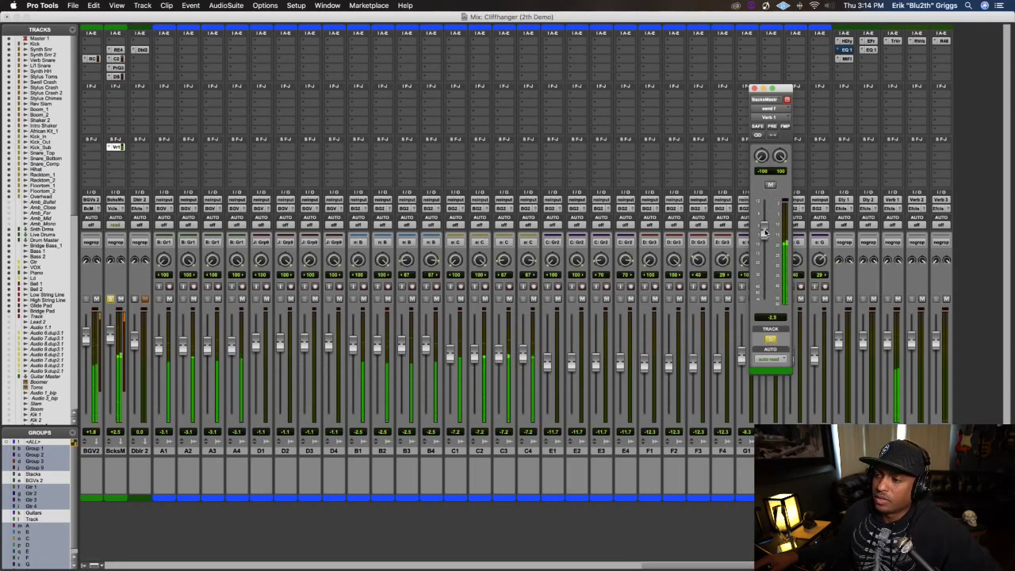
pyautogui.moveTo(764, 232); pyautogui.dragTo(764, 231)
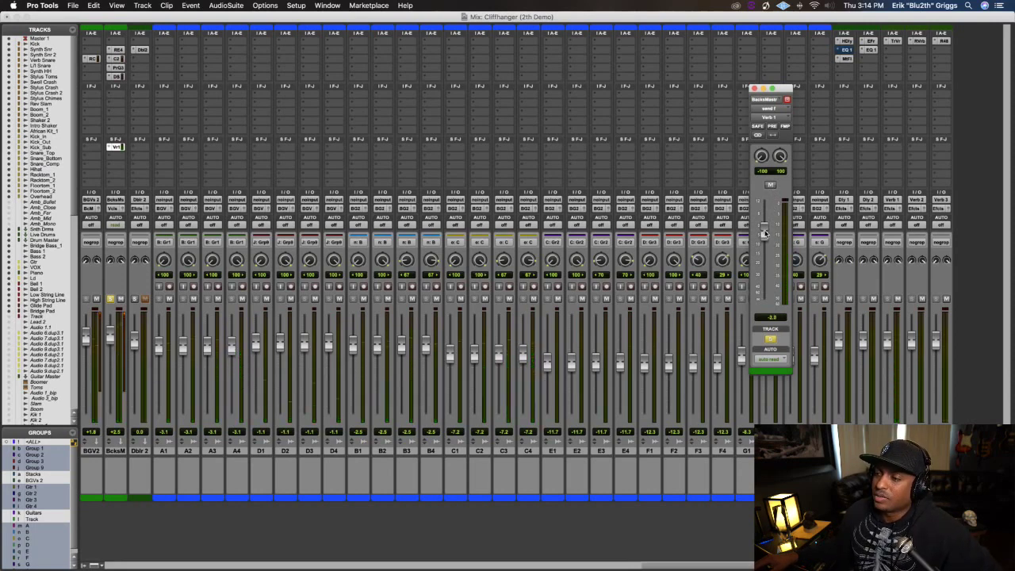
pyautogui.click(770, 185)
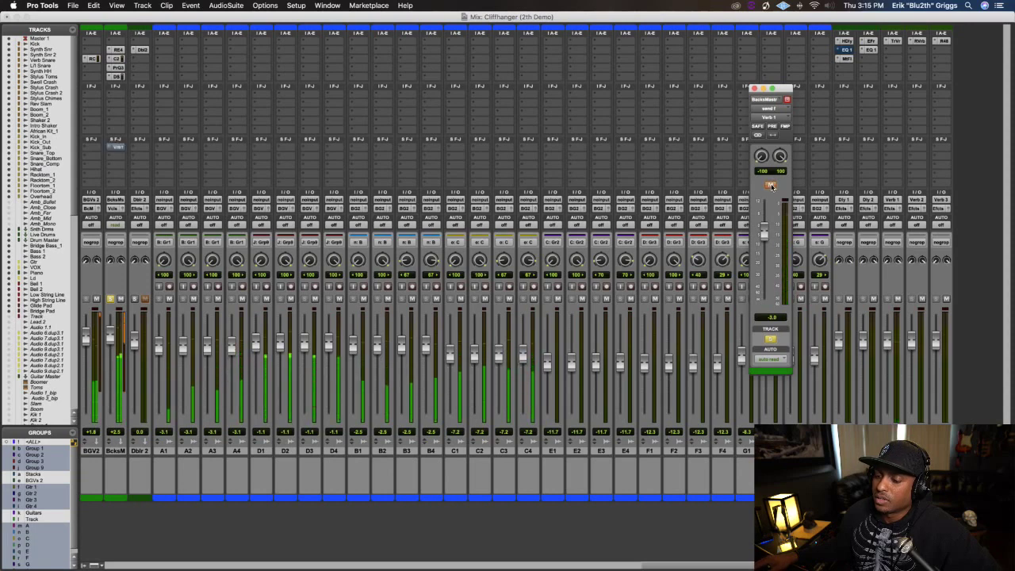
pyautogui.click(770, 186)
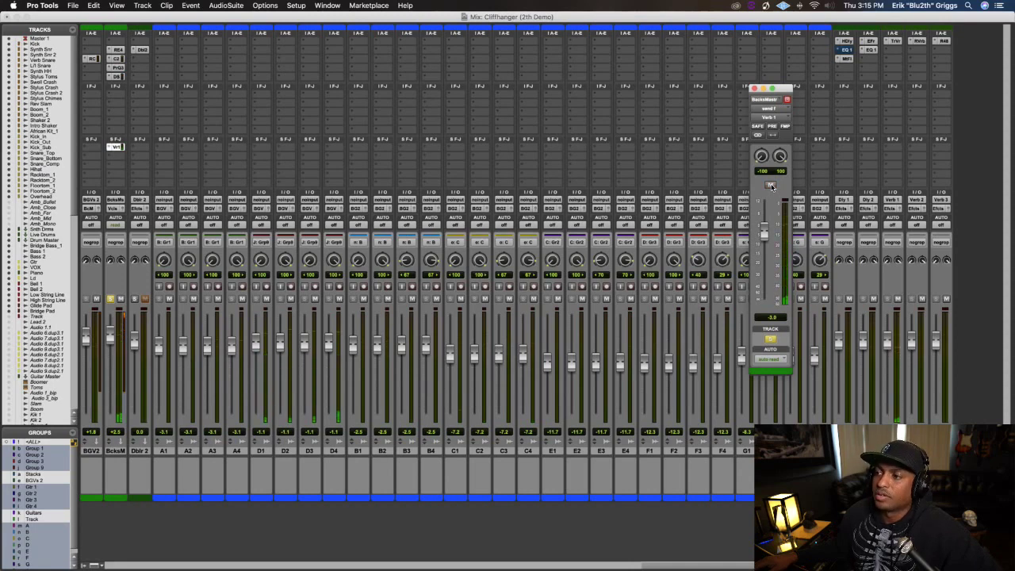
pyautogui.click(770, 185)
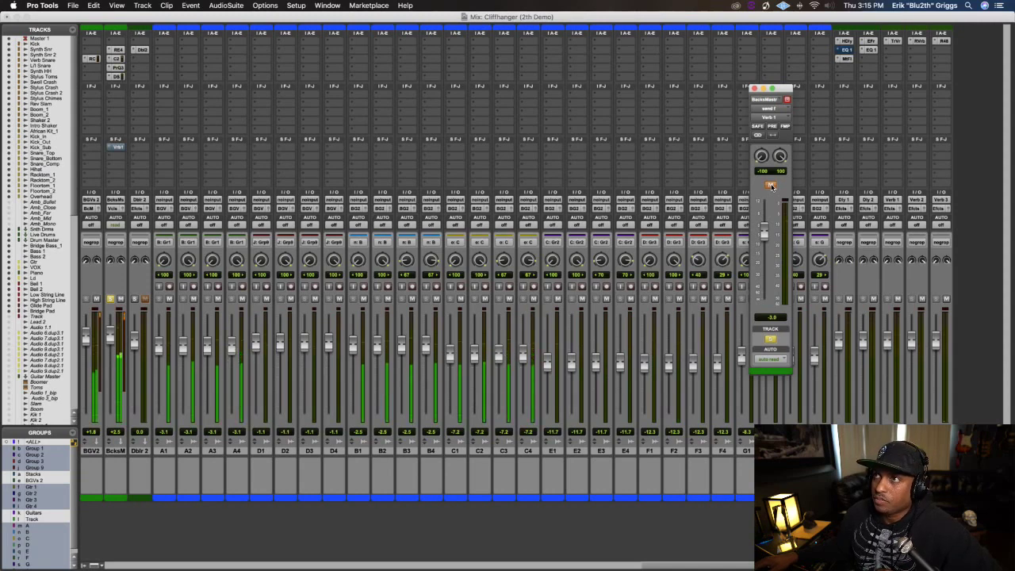
pyautogui.click(770, 186)
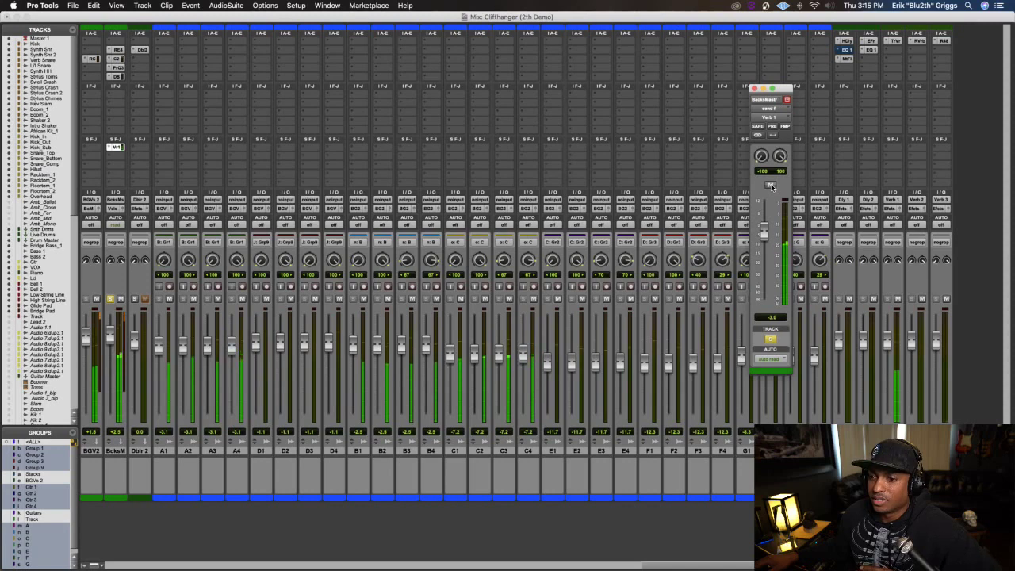
# Try the Verb 1 send at -5.2 dB with the mute toggled, and settle its level at -6.5 dB
pyautogui.moveTo(764, 235); pyautogui.dragTo(763, 233)
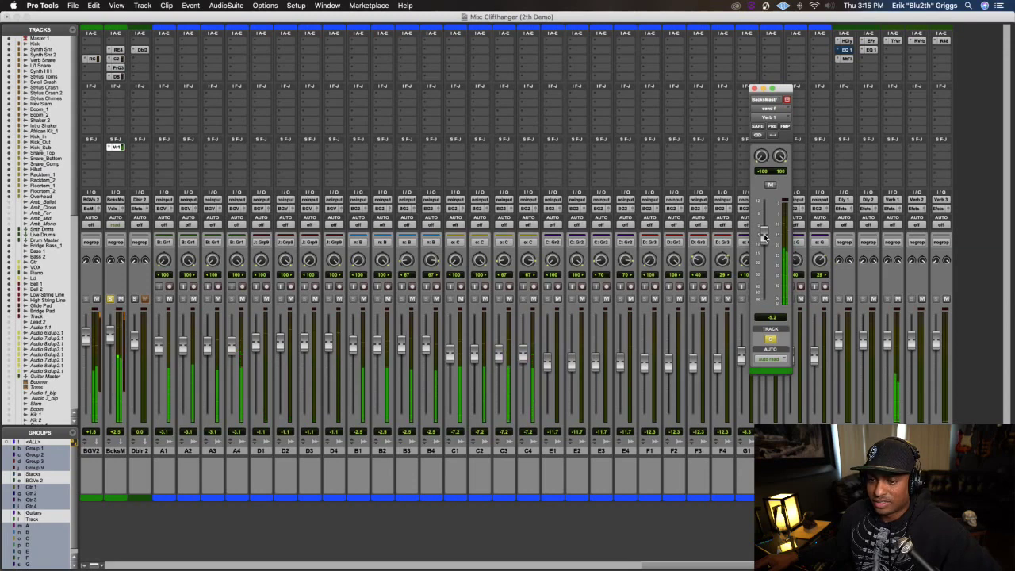
pyautogui.click(770, 184)
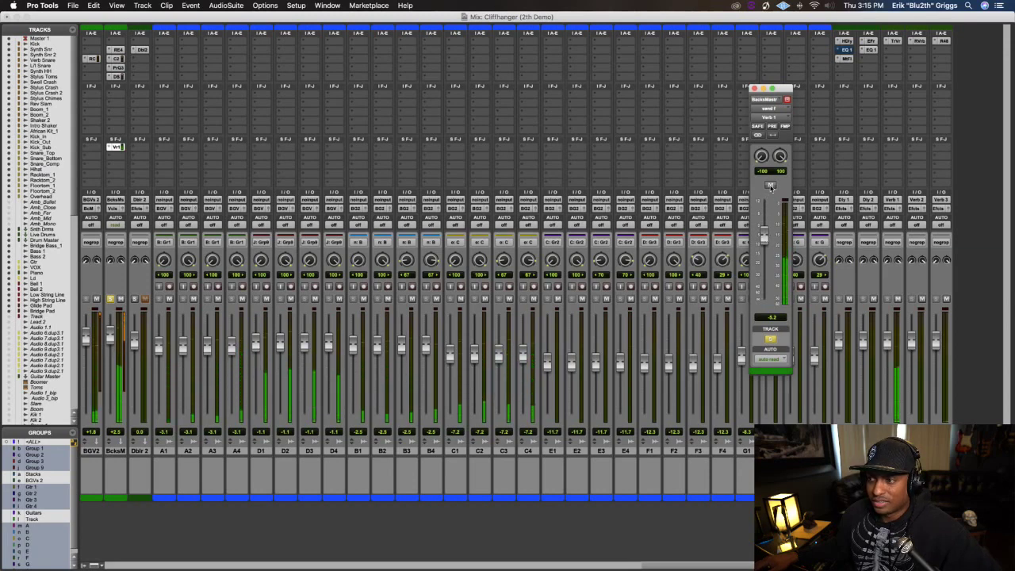
pyautogui.click(771, 184)
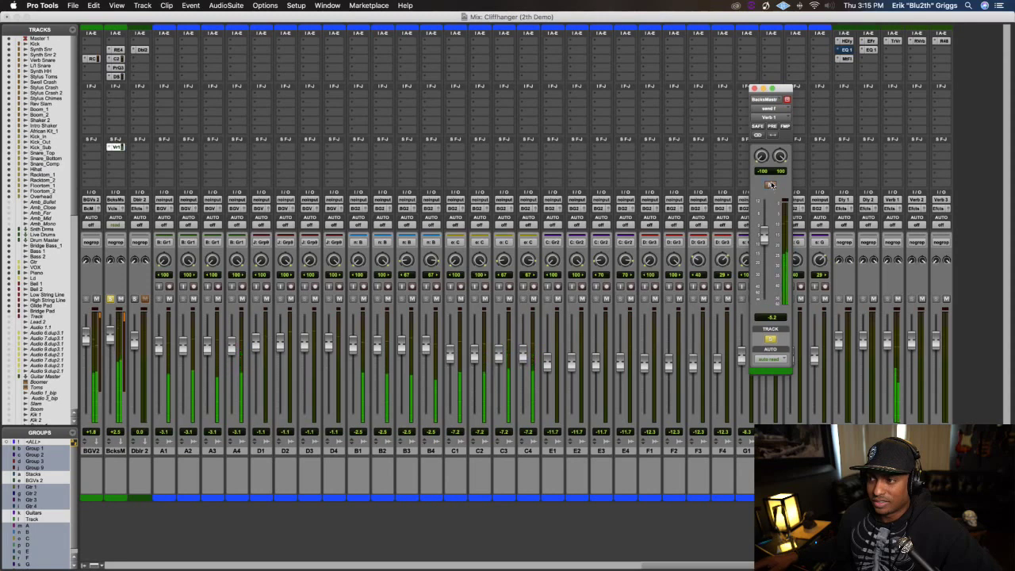
pyautogui.moveTo(764, 235); pyautogui.dragTo(763, 242)
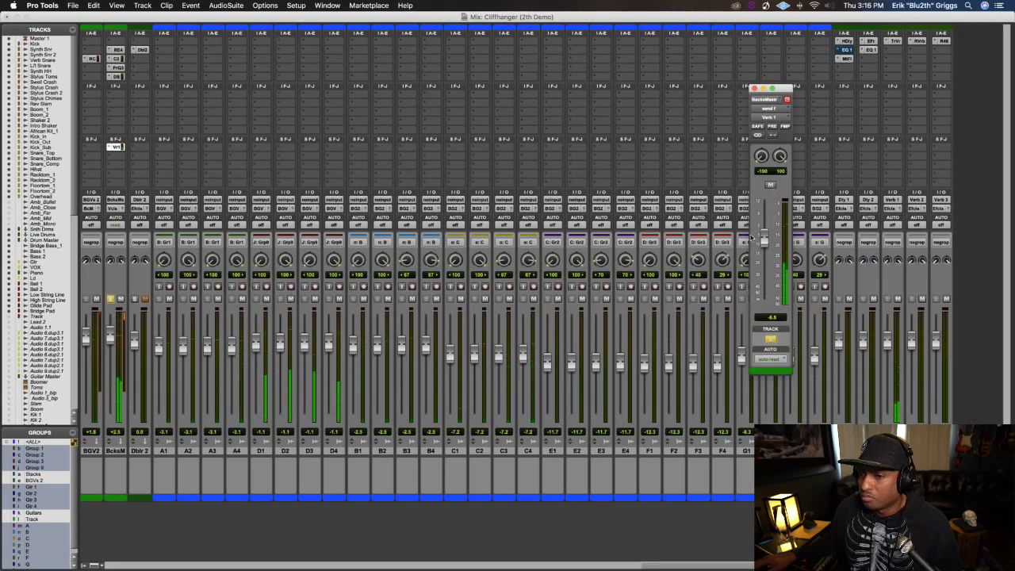
# Add a Dblr 2 send to Backs Master and set its level to -5.7 dB while listening to the background vocals
pyautogui.click(116, 156)
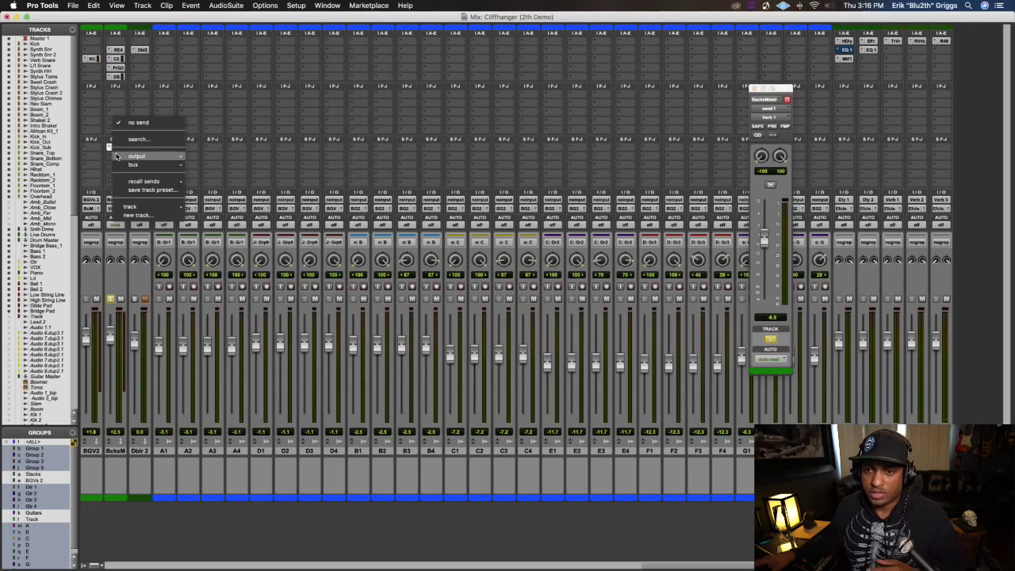
pyautogui.moveTo(141, 157)
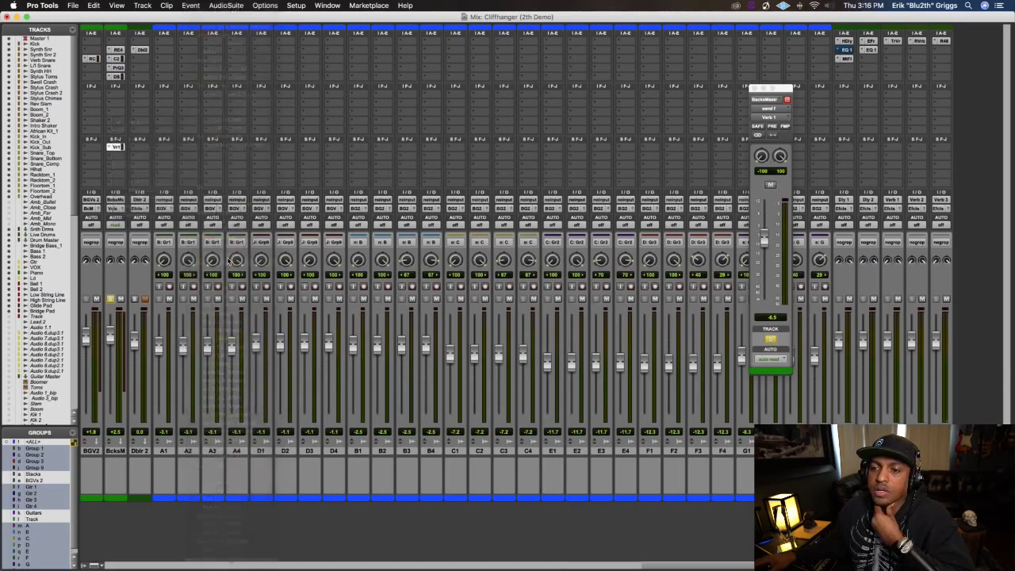
pyautogui.click(230, 262)
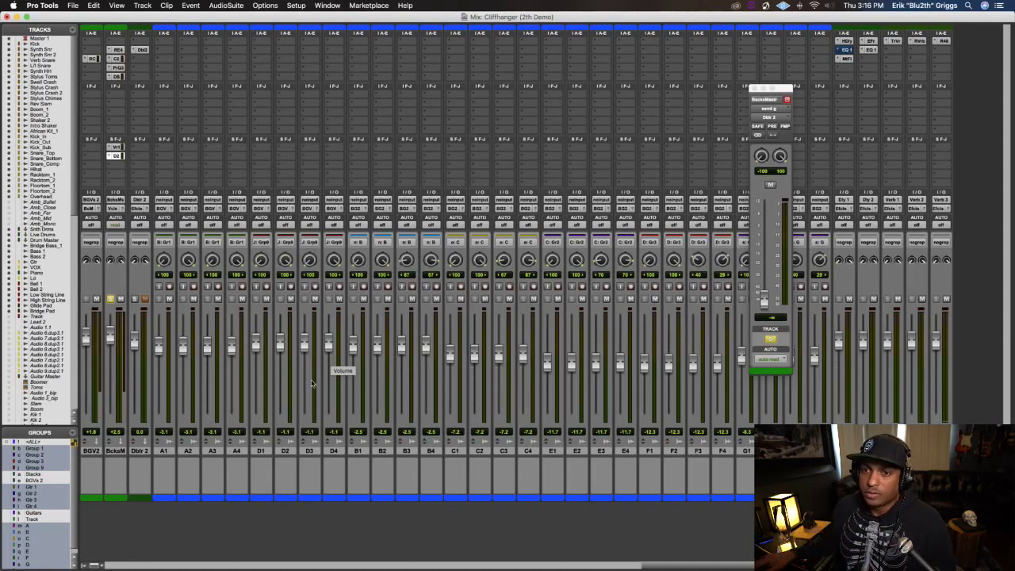
pyautogui.hscroll(-10, 646, 568)
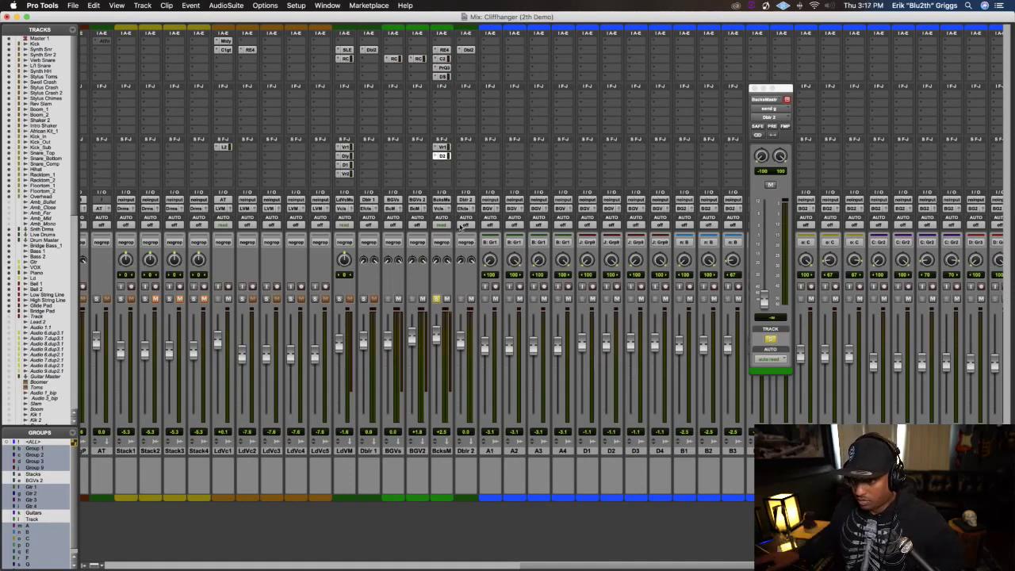
pyautogui.click(763, 226)
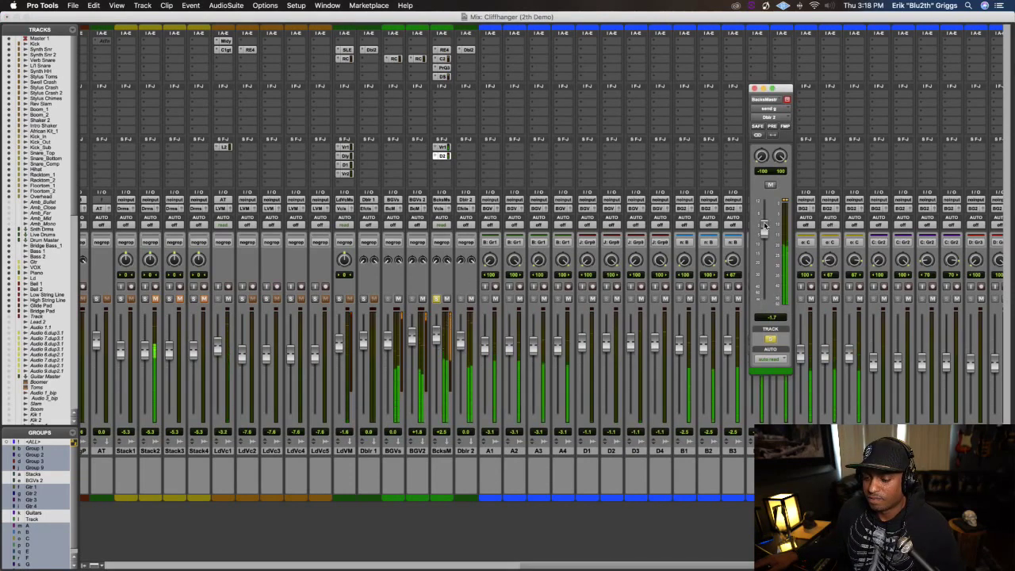
pyautogui.moveTo(764, 226); pyautogui.dragTo(766, 231)
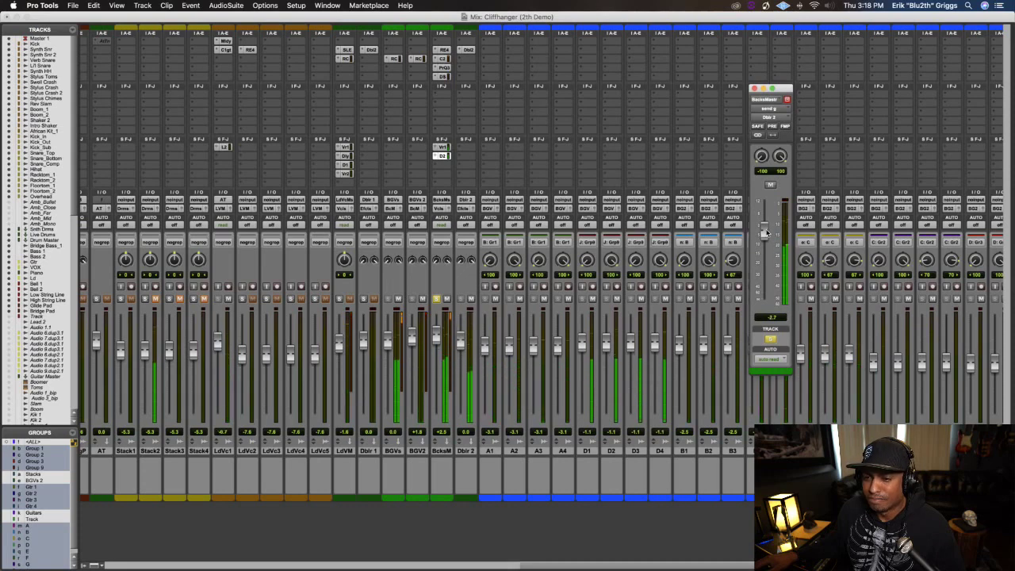
pyautogui.moveTo(765, 232); pyautogui.dragTo(767, 236)
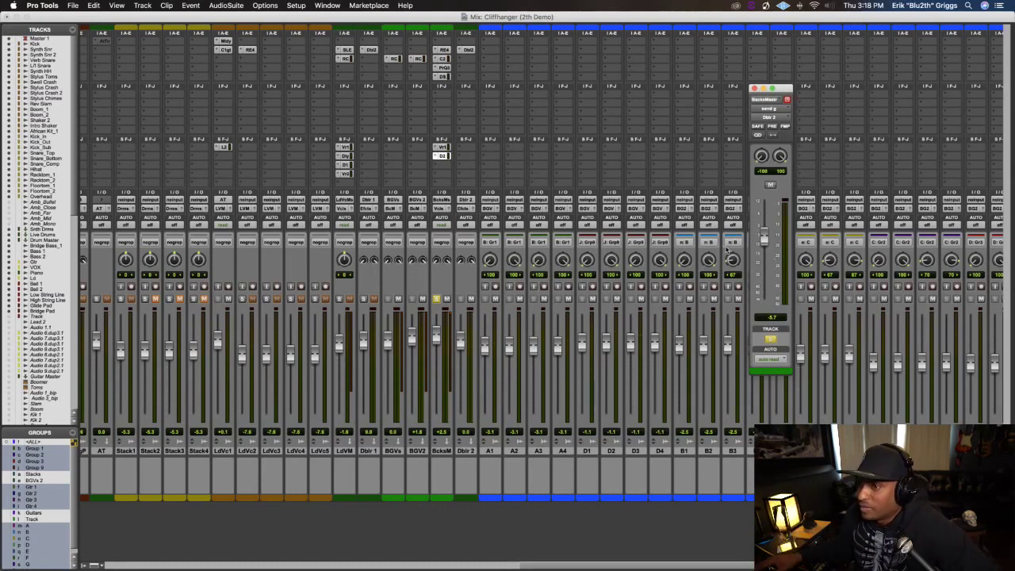
# Add a stereo Dly 2 bus send in the next free send slot of Backs Master
pyautogui.click(441, 167)
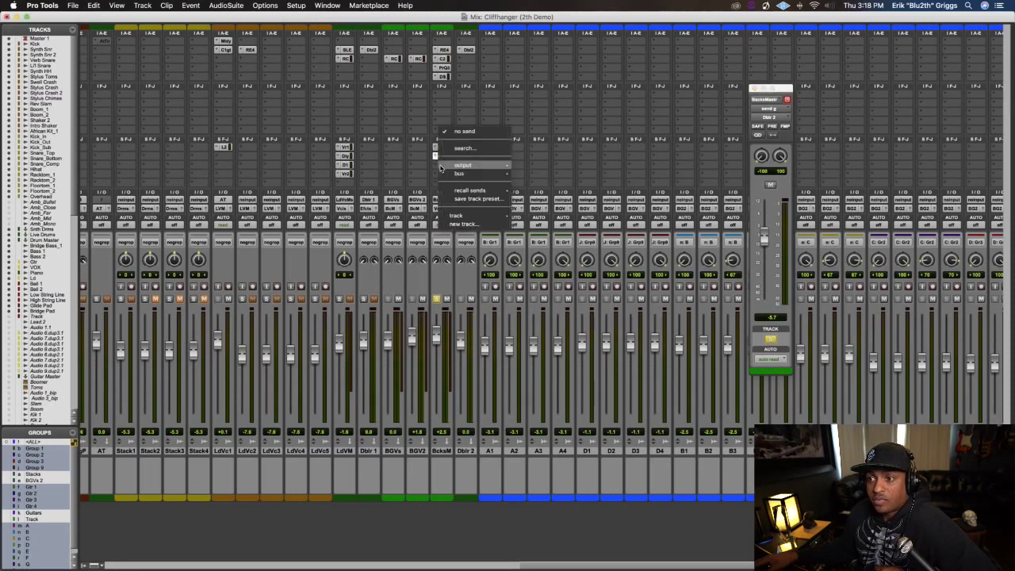
pyautogui.moveTo(480, 177)
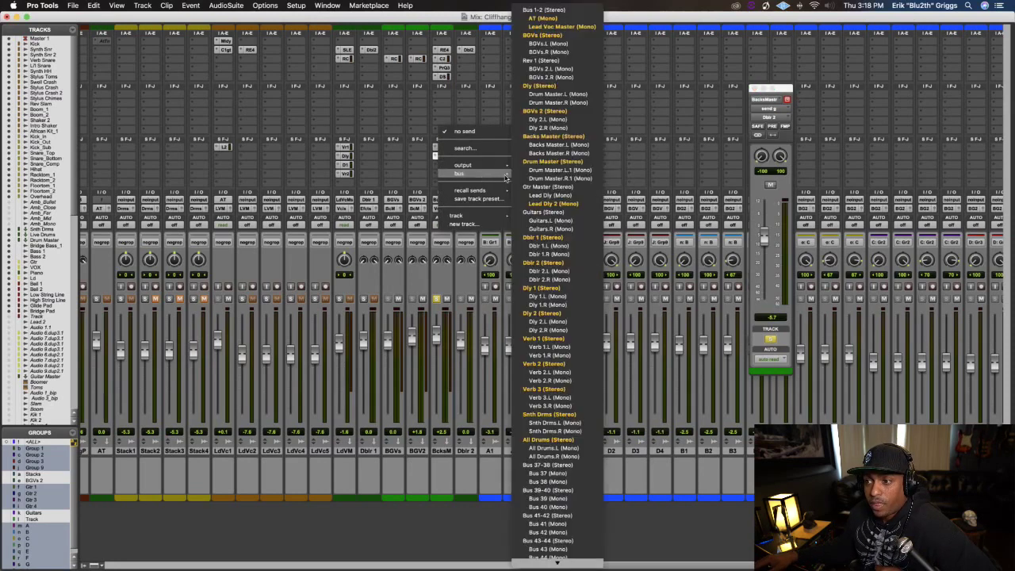
pyautogui.click(554, 322)
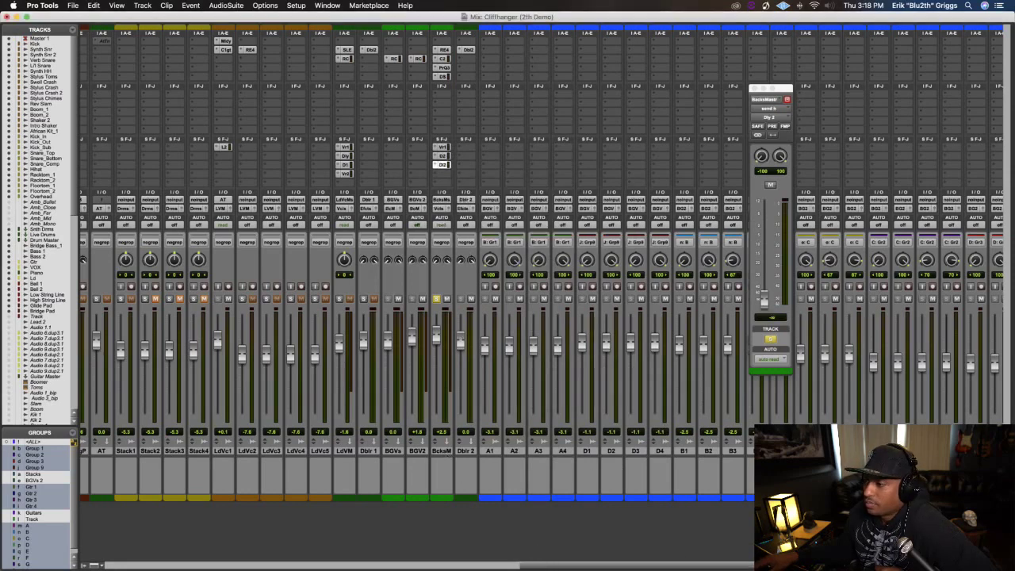
# Open the Echo Farm delay on the Dly 2 track and place its window beside the send fader
pyautogui.hscroll(10, 417, 341)
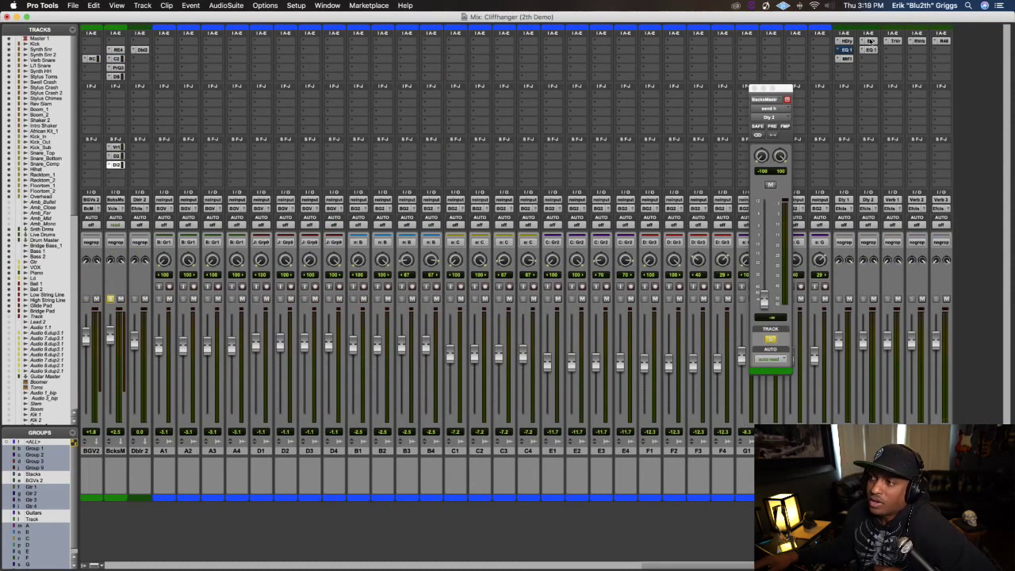
pyautogui.click(870, 40)
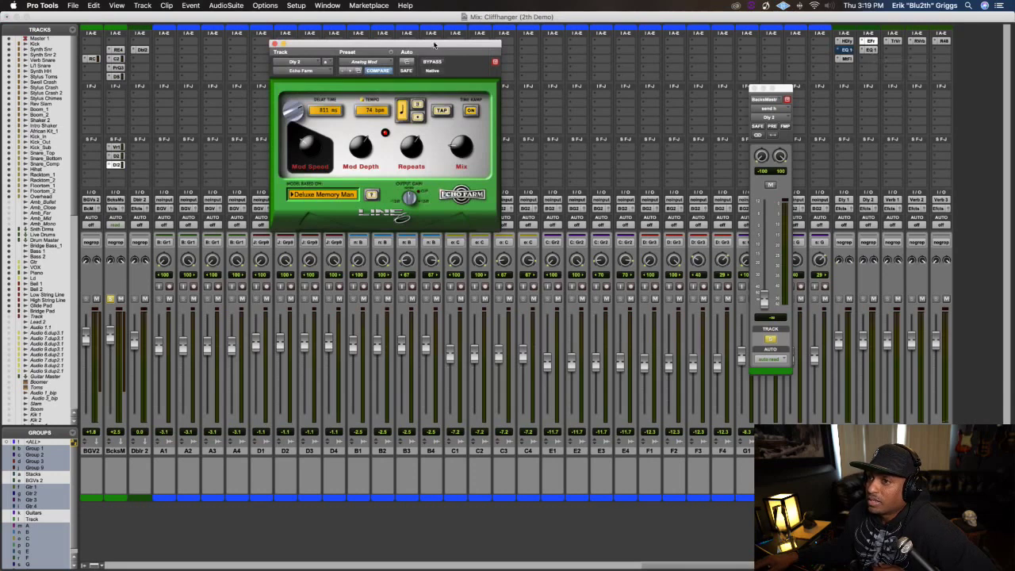
pyautogui.moveTo(436, 69); pyautogui.dragTo(579, 77)
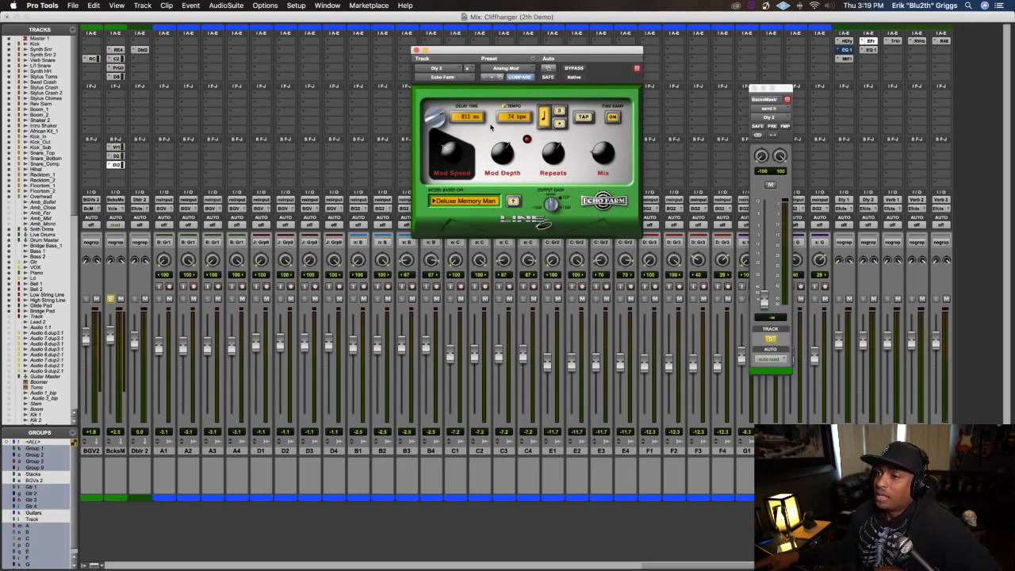
pyautogui.moveTo(508, 50); pyautogui.dragTo(589, 44)
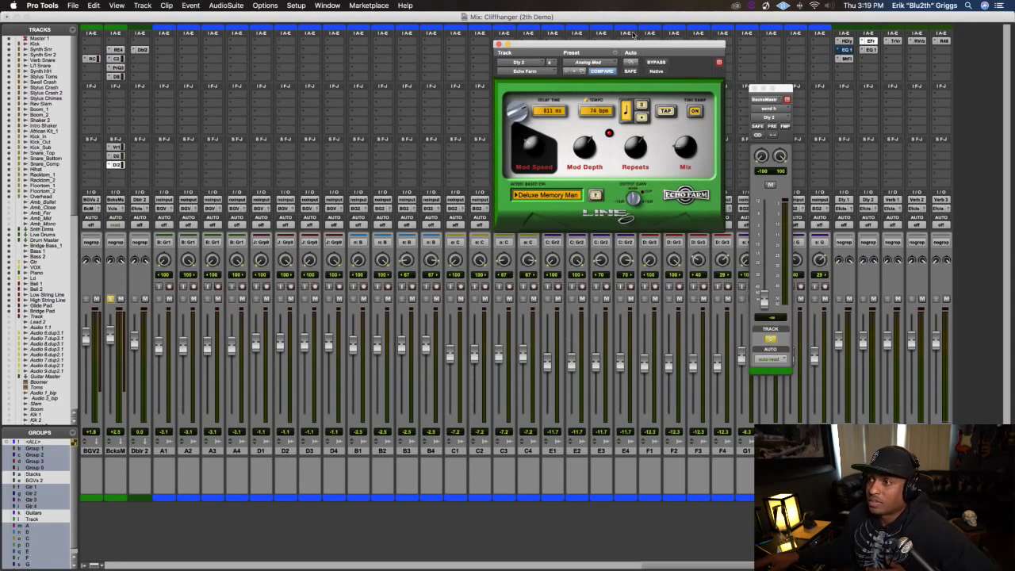
pyautogui.moveTo(629, 50); pyautogui.dragTo(625, 58)
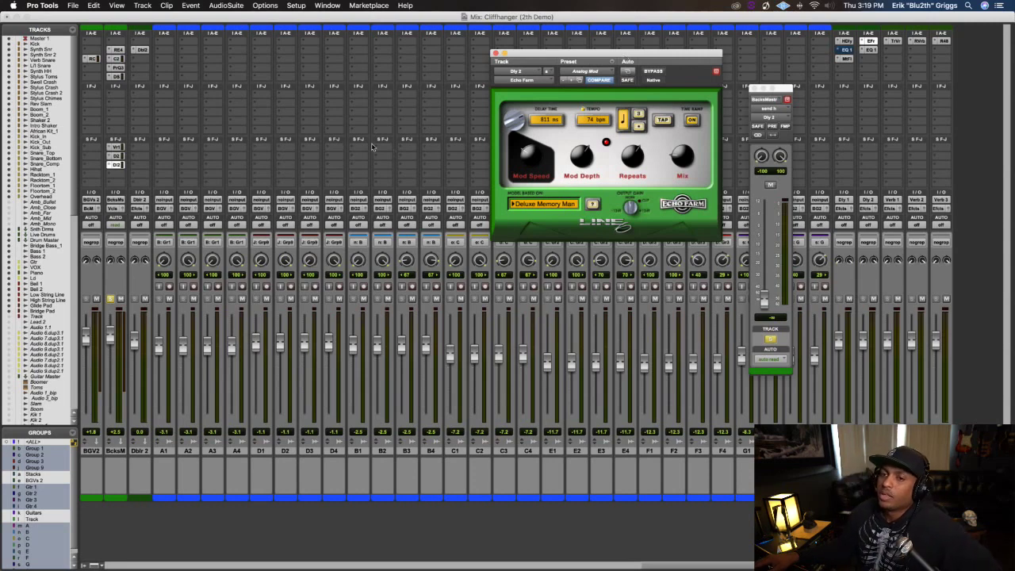
# Bring up the Dly 2 send on Backs Master during playback and settle its level at -8.4 dB
pyautogui.click(117, 165)
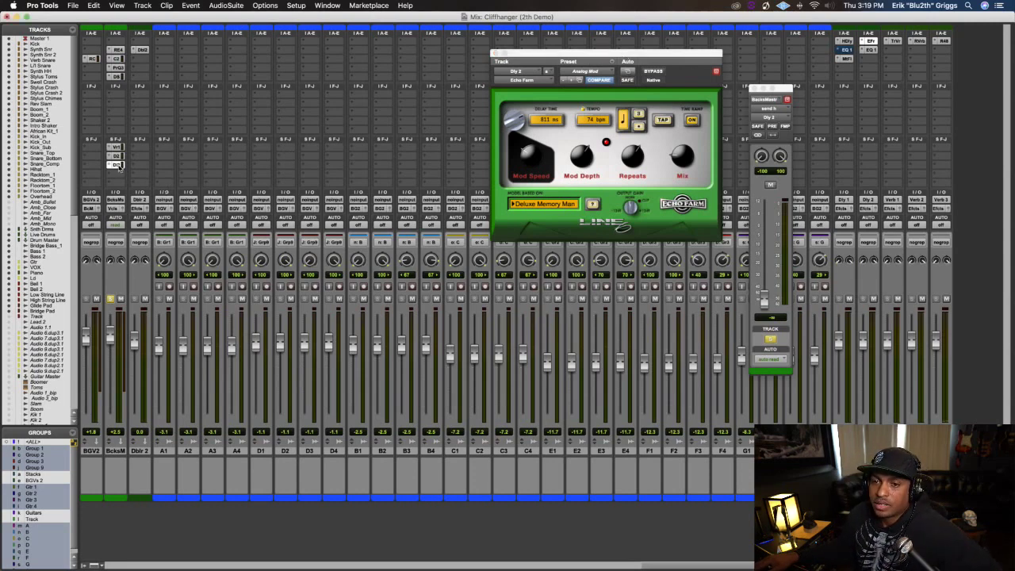
pyautogui.click(118, 166)
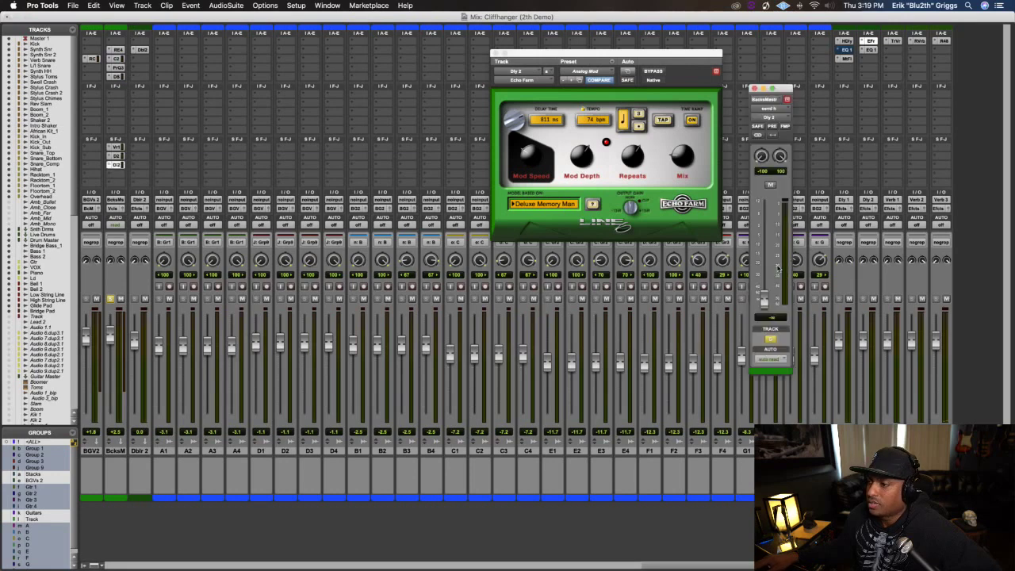
pyautogui.press('space')
pyautogui.moveTo(766, 300); pyautogui.dragTo(767, 234)
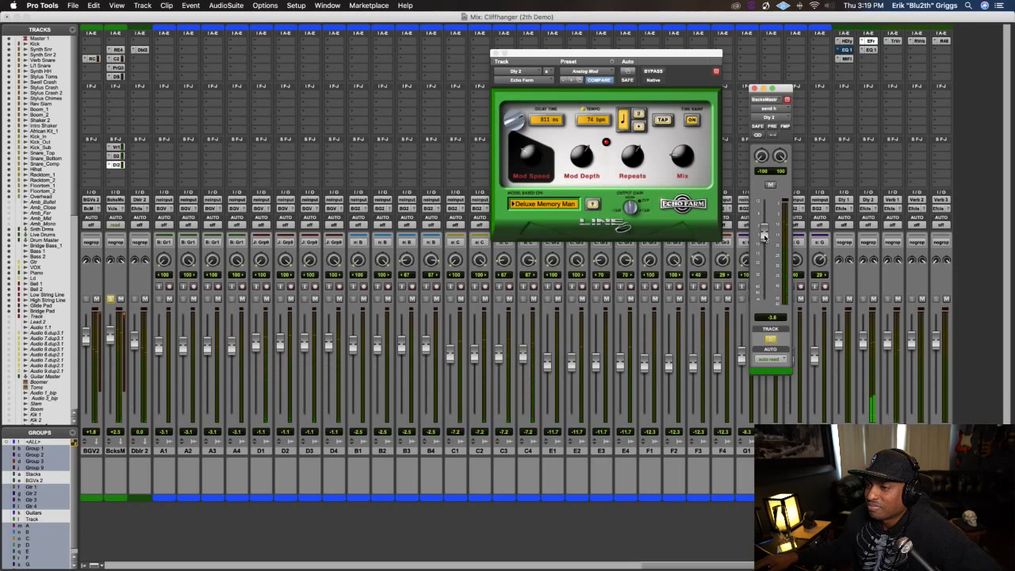
pyautogui.moveTo(764, 236); pyautogui.dragTo(764, 244)
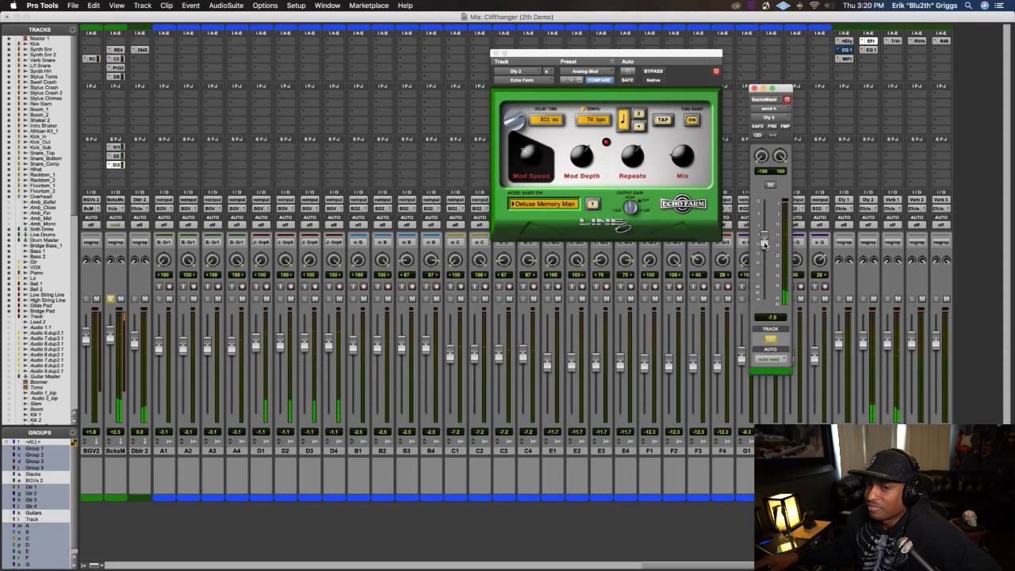
pyautogui.moveTo(764, 245); pyautogui.dragTo(765, 246)
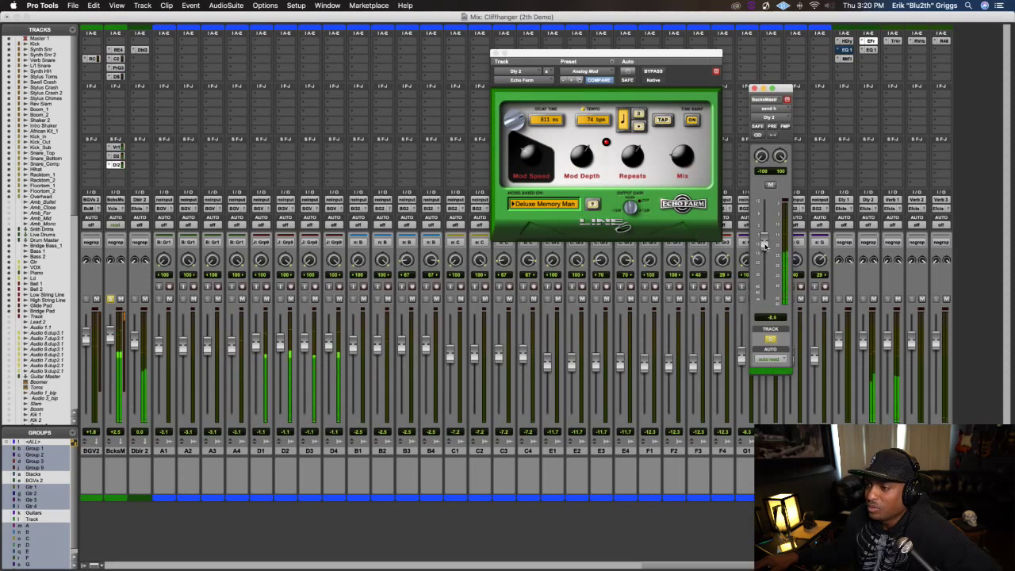
# Check the EQ on Dly 2, and lower the Repeats of its Echo Farm delay while auditioning the background vocals
pyautogui.click(871, 51)
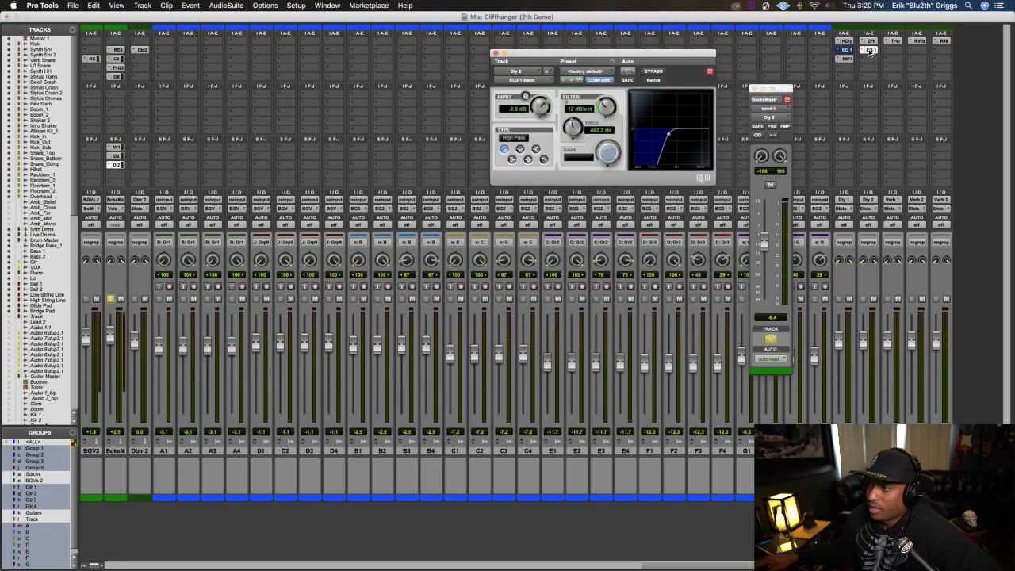
pyautogui.click(870, 41)
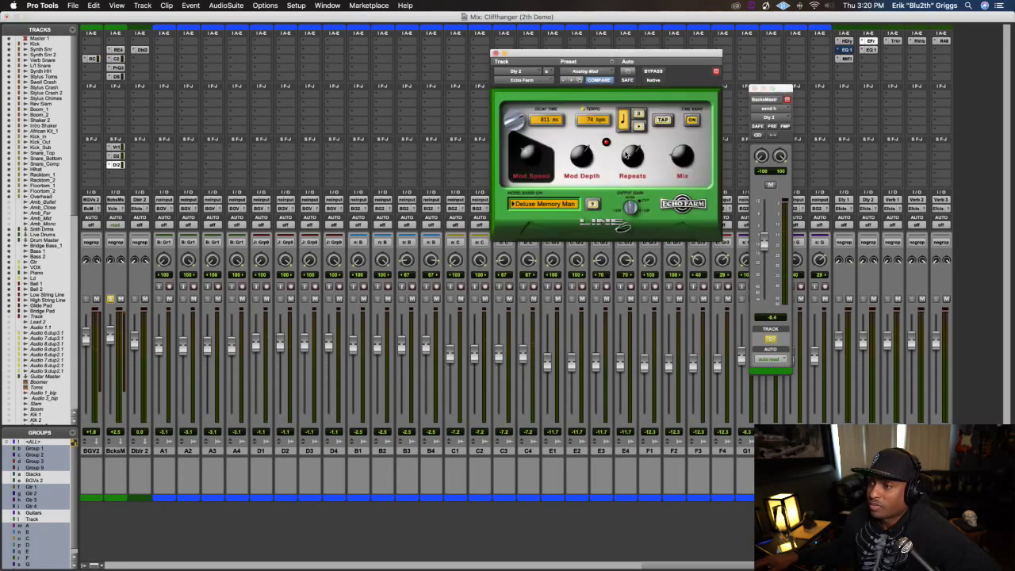
pyautogui.moveTo(633, 157); pyautogui.dragTo(634, 179)
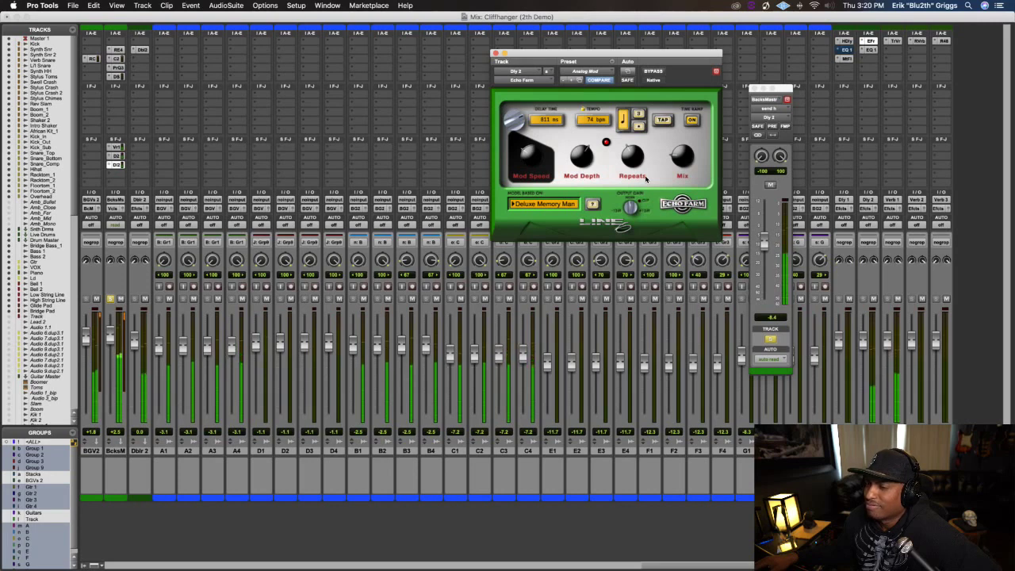
pyautogui.press('super+equal')
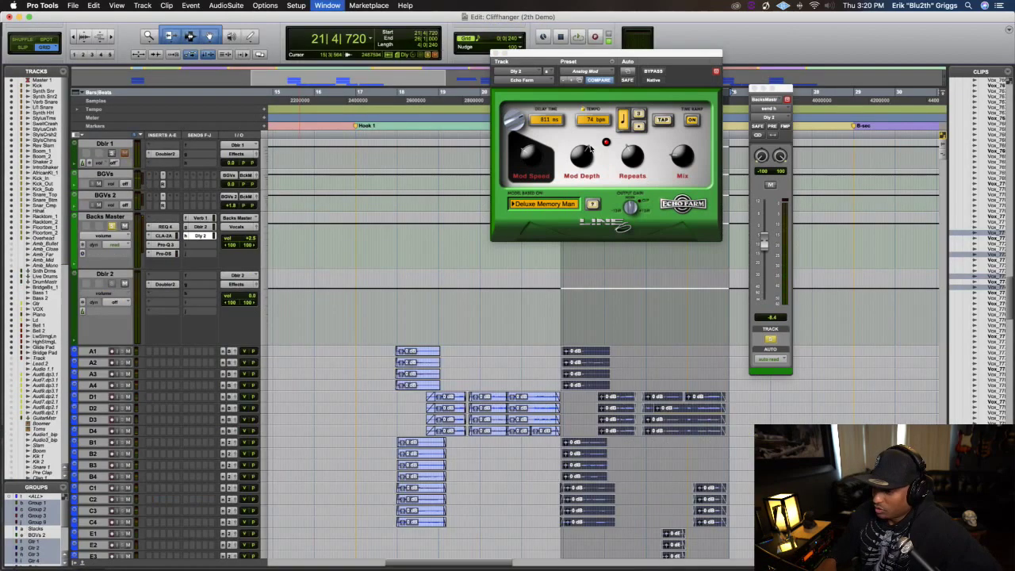
pyautogui.moveTo(702, 56); pyautogui.dragTo(648, 56)
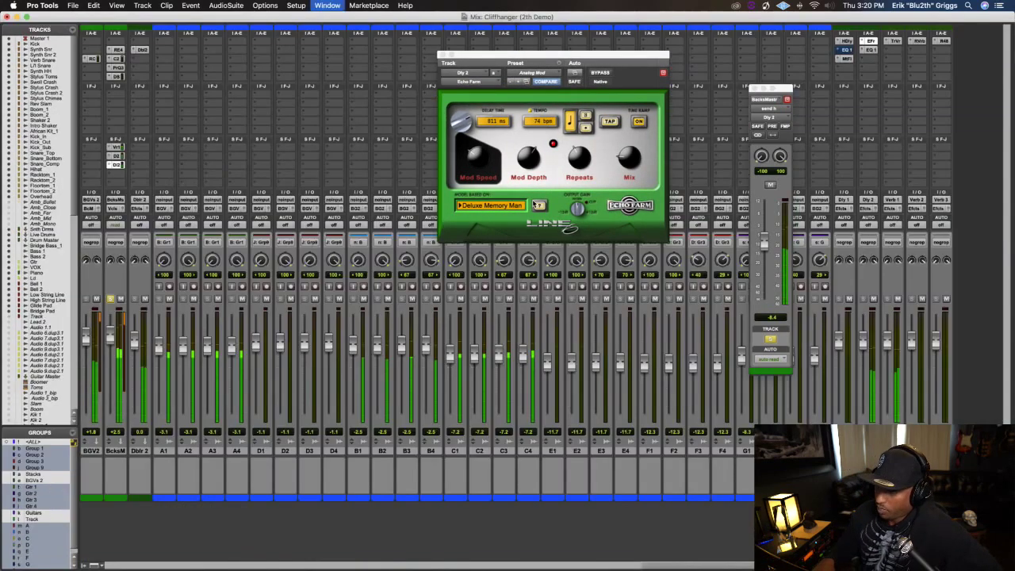
pyautogui.press('super+equal')
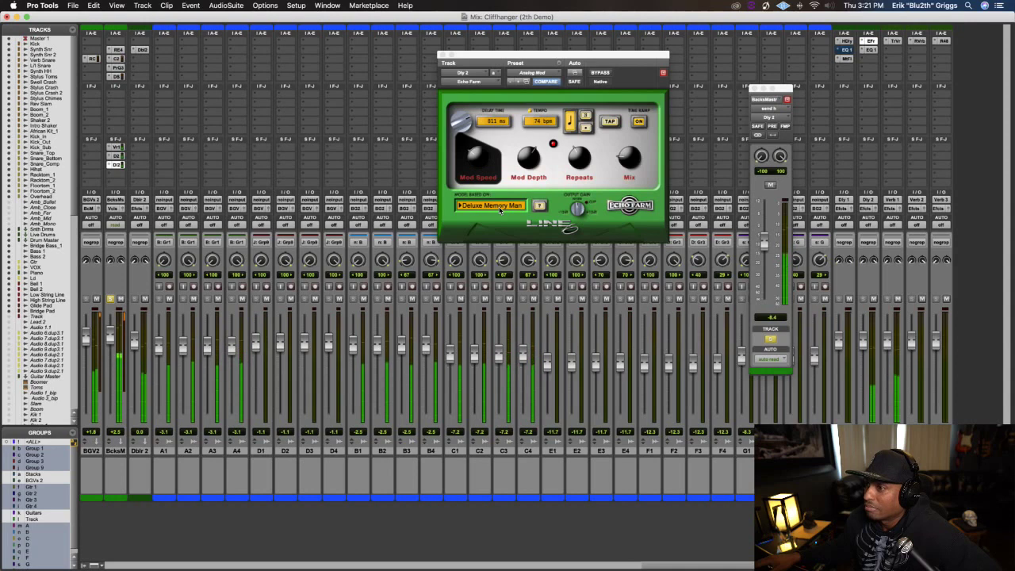
pyautogui.moveTo(585, 166); pyautogui.dragTo(584, 178)
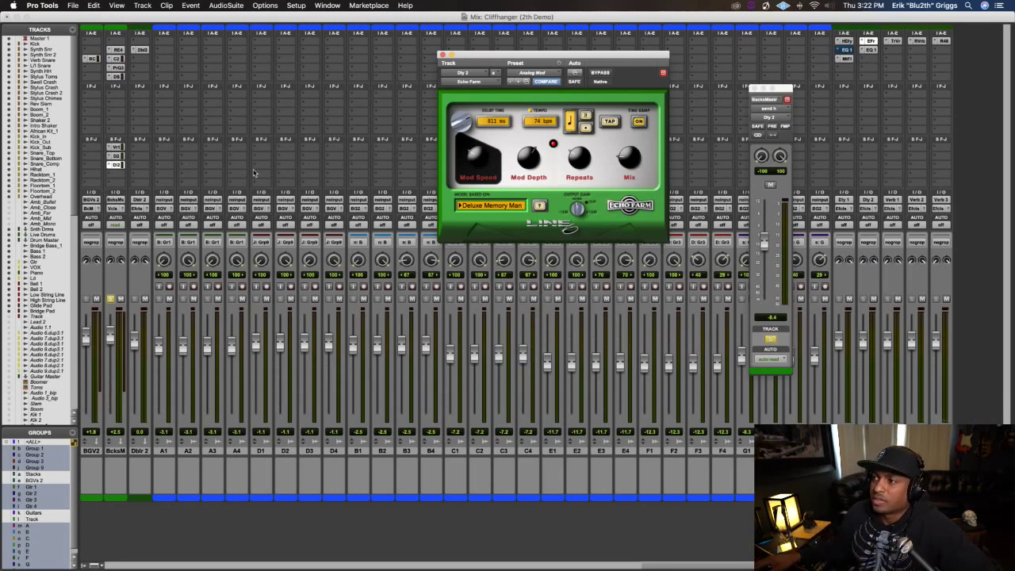
# Insert the stereo FabFilter Pro-C 2 compressor on the Dly 2 track after the EQ
pyautogui.click(870, 60)
pyautogui.moveTo(878, 60)
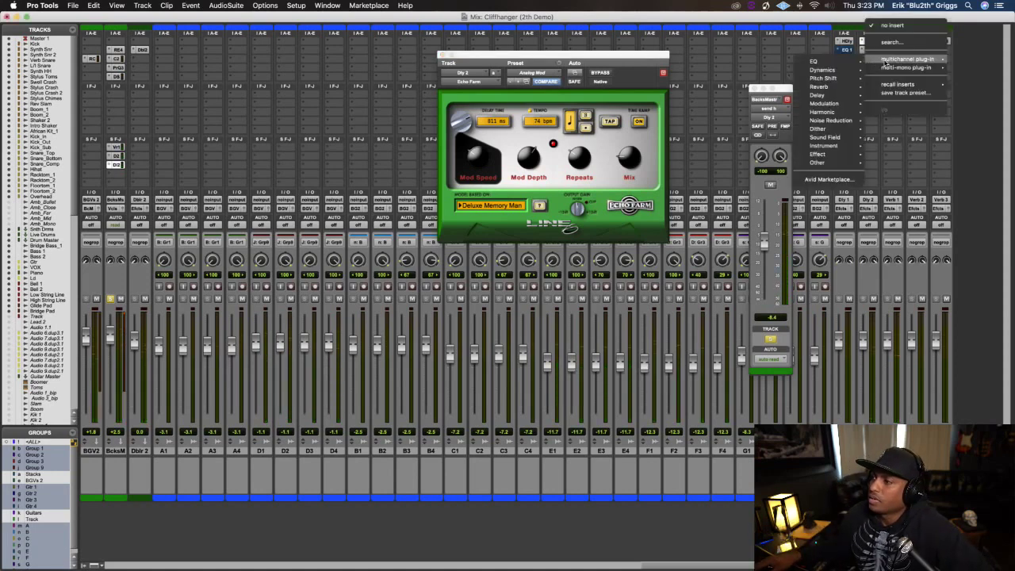
pyautogui.moveTo(834, 69)
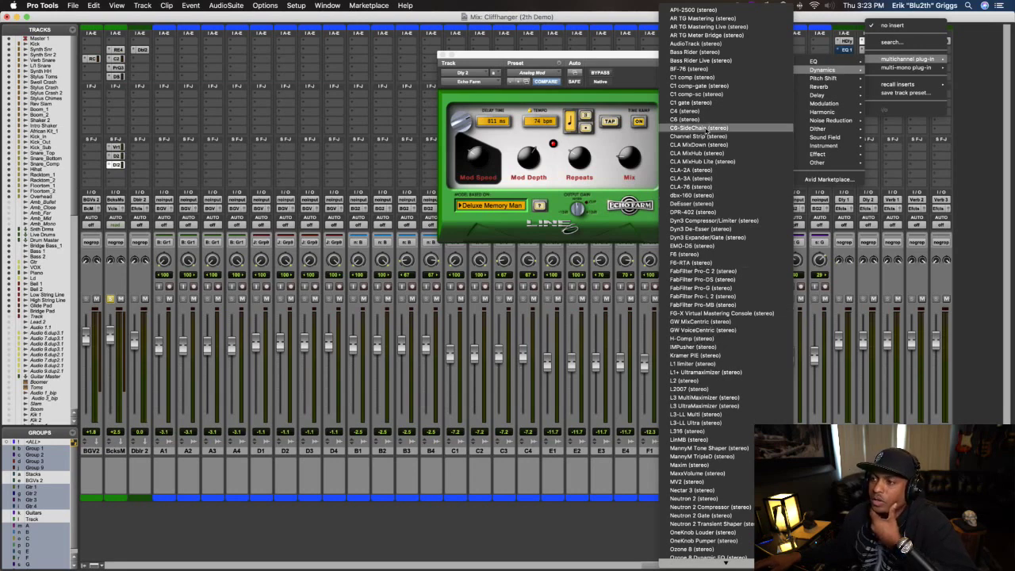
pyautogui.click(716, 272)
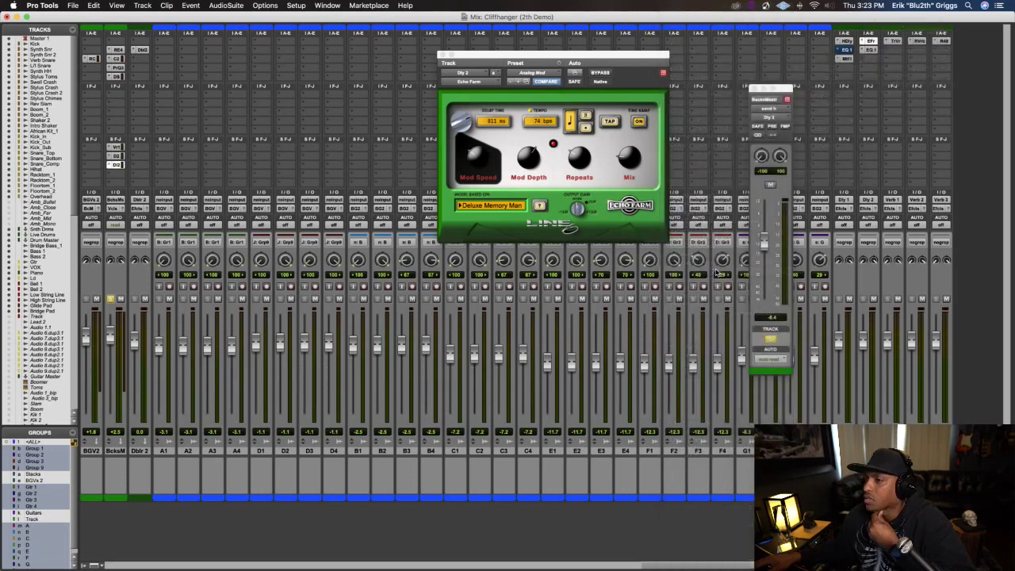
pyautogui.moveTo(490, 240)
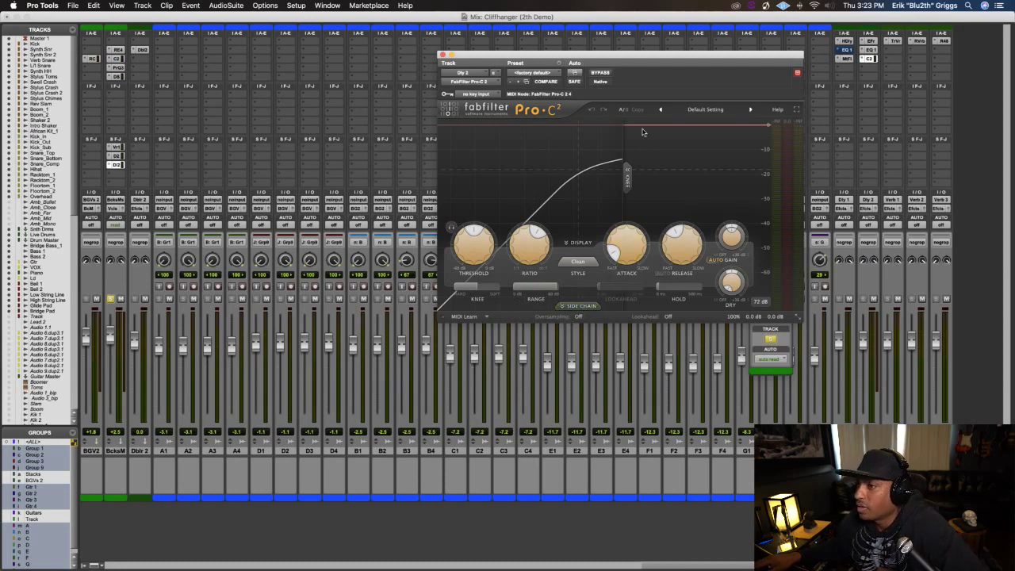
# Set the Pro-C 2 key input on Dly 2 to the Backs Master.L bus and play the vocals
pyautogui.click(473, 92)
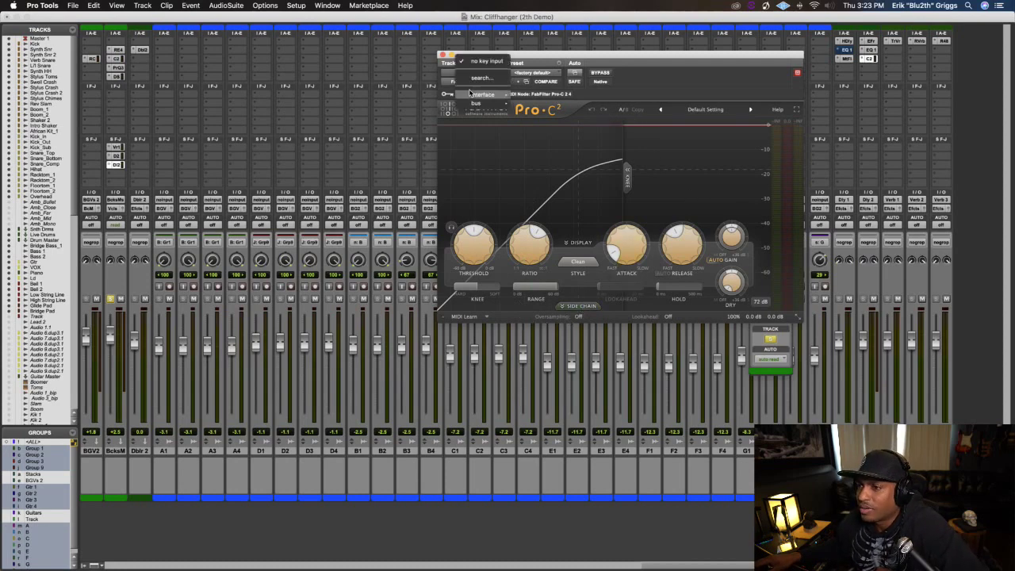
pyautogui.moveTo(482, 95)
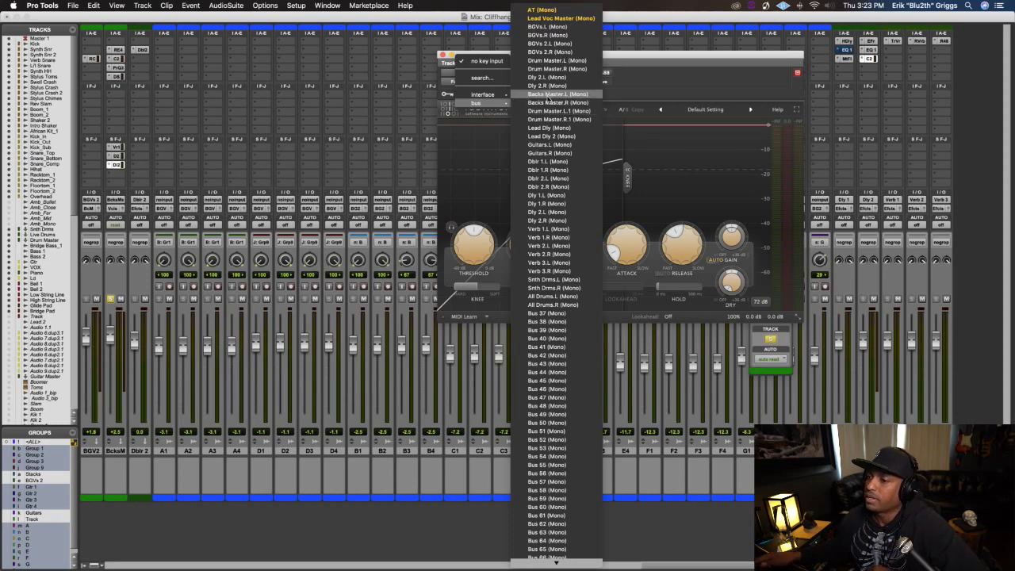
pyautogui.click(549, 102)
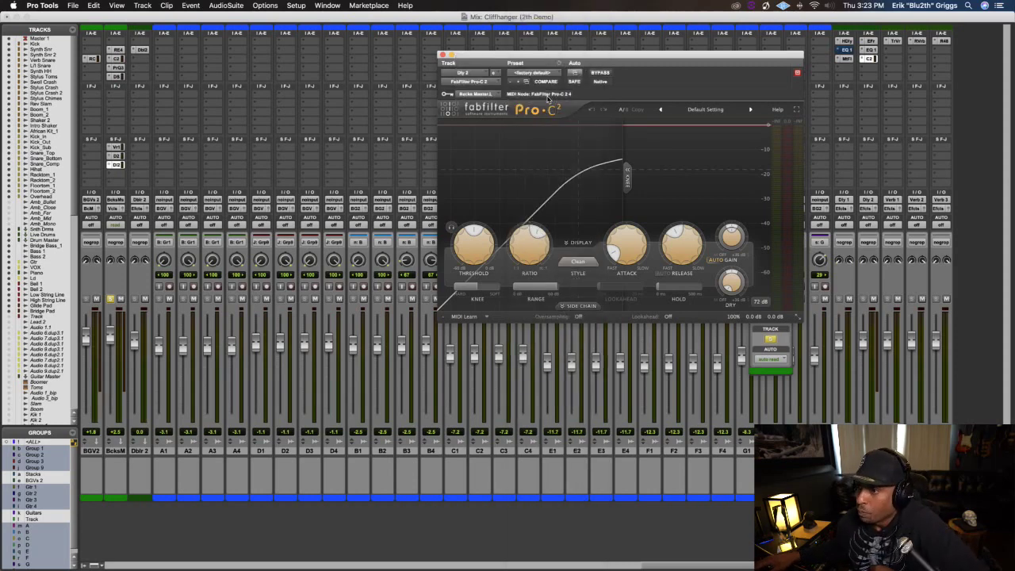
pyautogui.press('space')
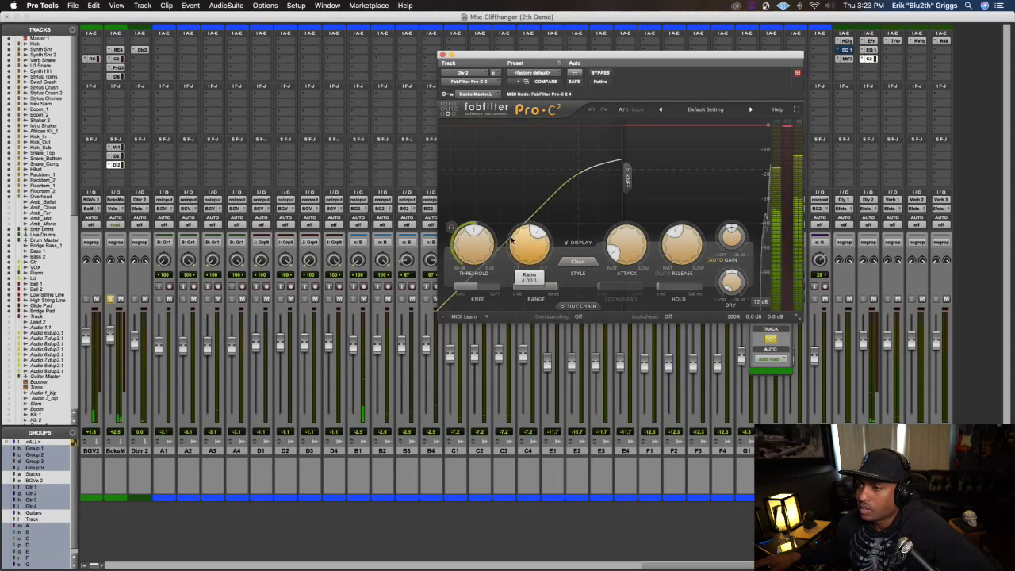
# Lower the Pro-C 2 threshold on Dly 2 during playback so the vocals duck the delay, and turn off auto gain
pyautogui.moveTo(474, 246)
pyautogui.mouseDown()
pyautogui.moveTo(485, 283)
pyautogui.moveTo(480, 256)
pyautogui.mouseUp()
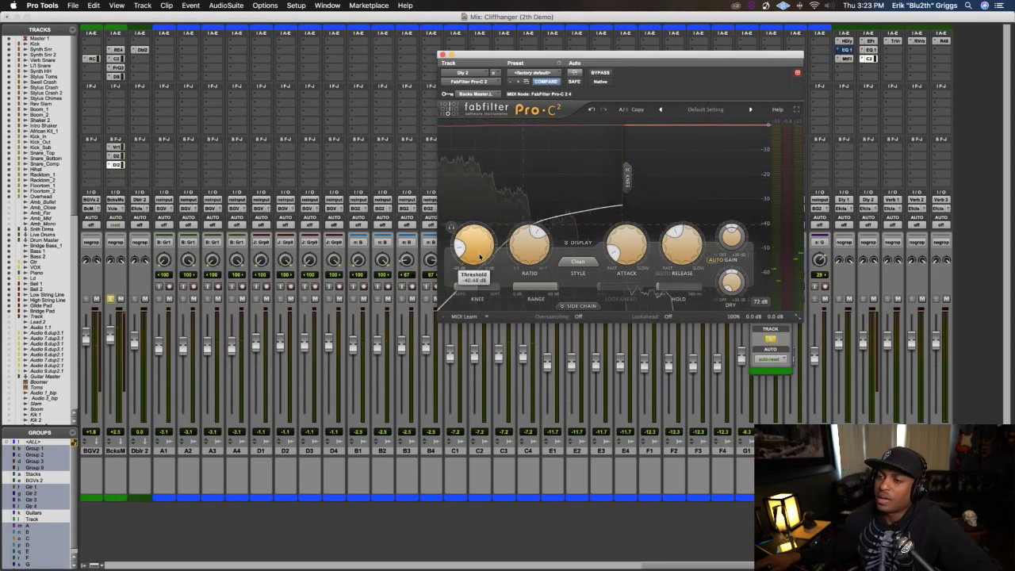
pyautogui.moveTo(480, 256)
pyautogui.press('space')
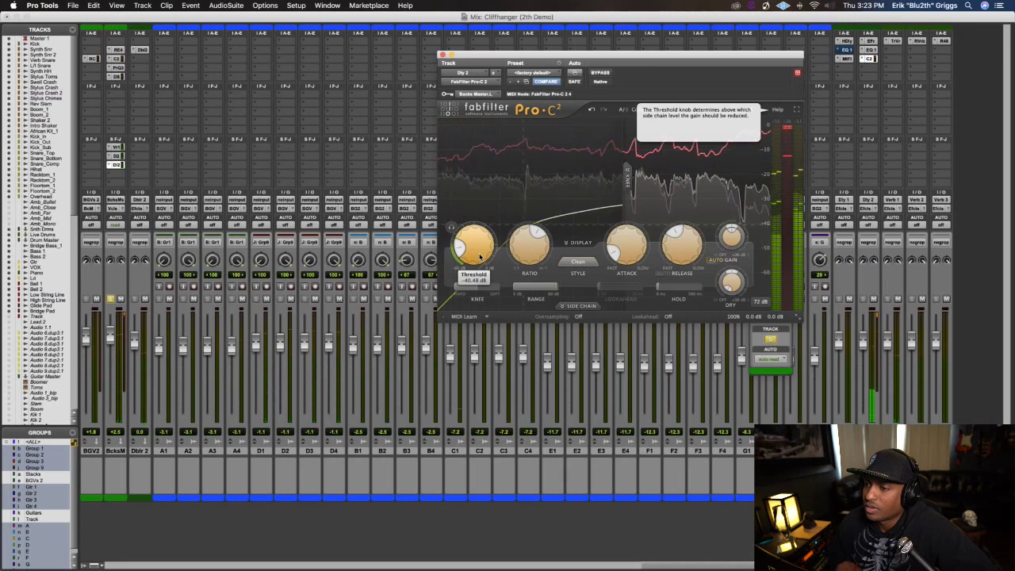
pyautogui.moveTo(477, 247); pyautogui.dragTo(473, 234)
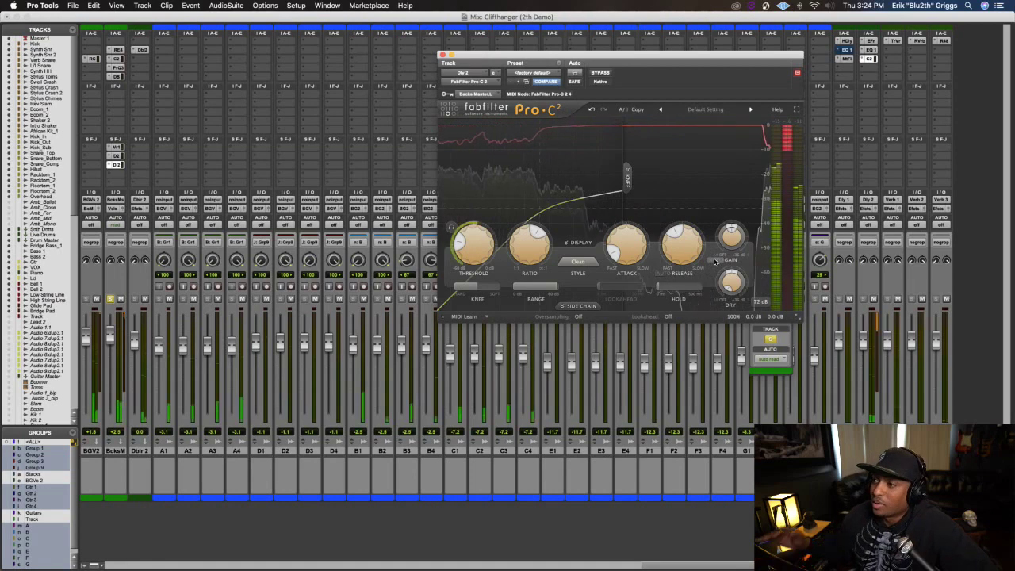
pyautogui.moveTo(715, 261)
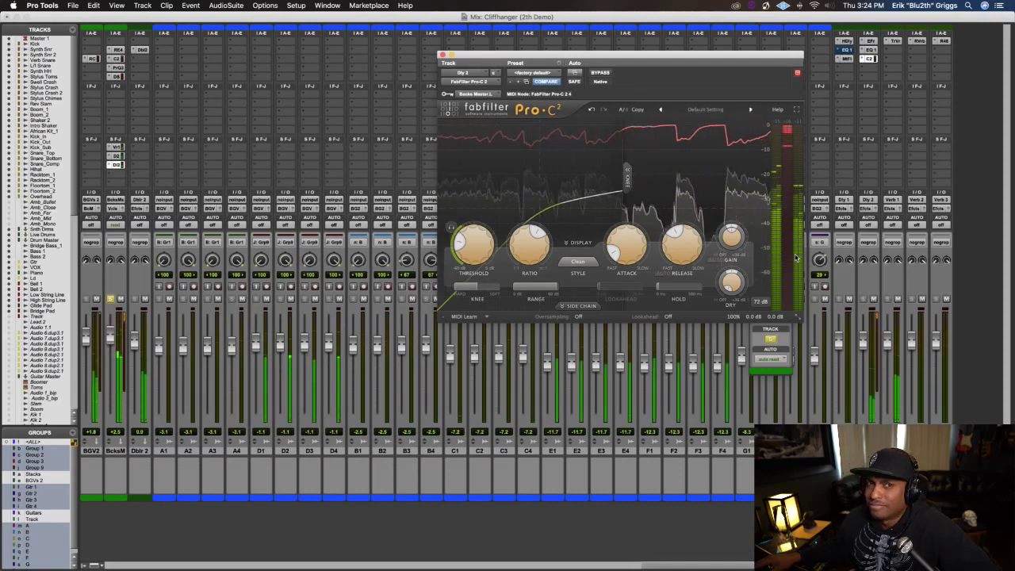
# Audition the background vocals with the ducked Dly 2 delay, and close the compressor
pyautogui.moveTo(796, 257)
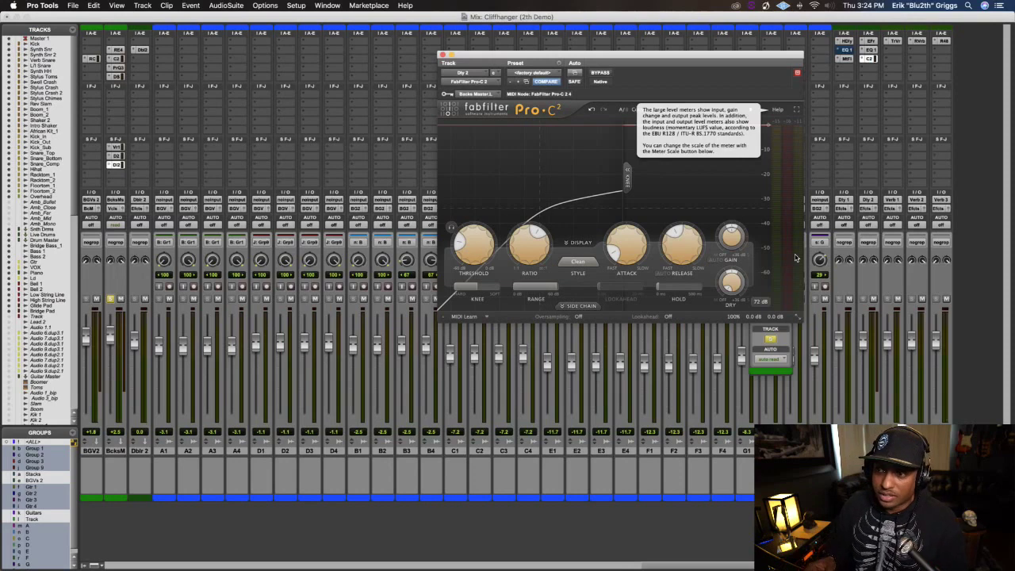
pyautogui.press('space')
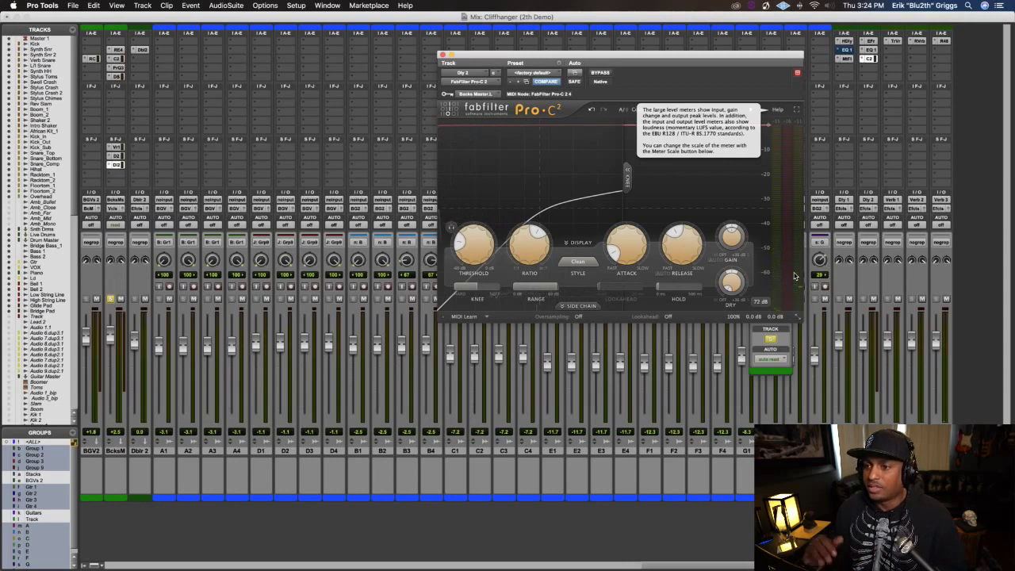
pyautogui.press('space')
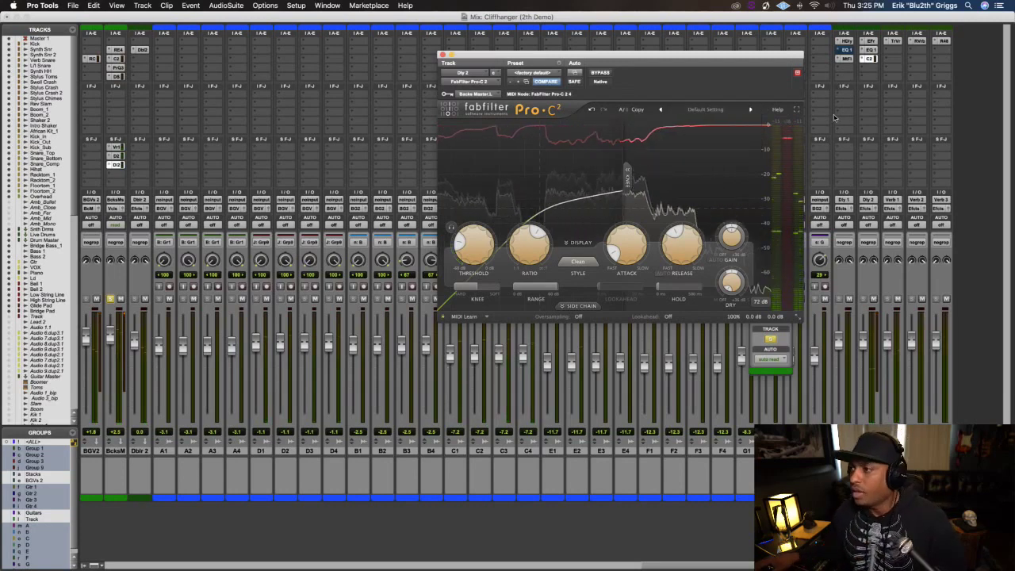
pyautogui.click(441, 55)
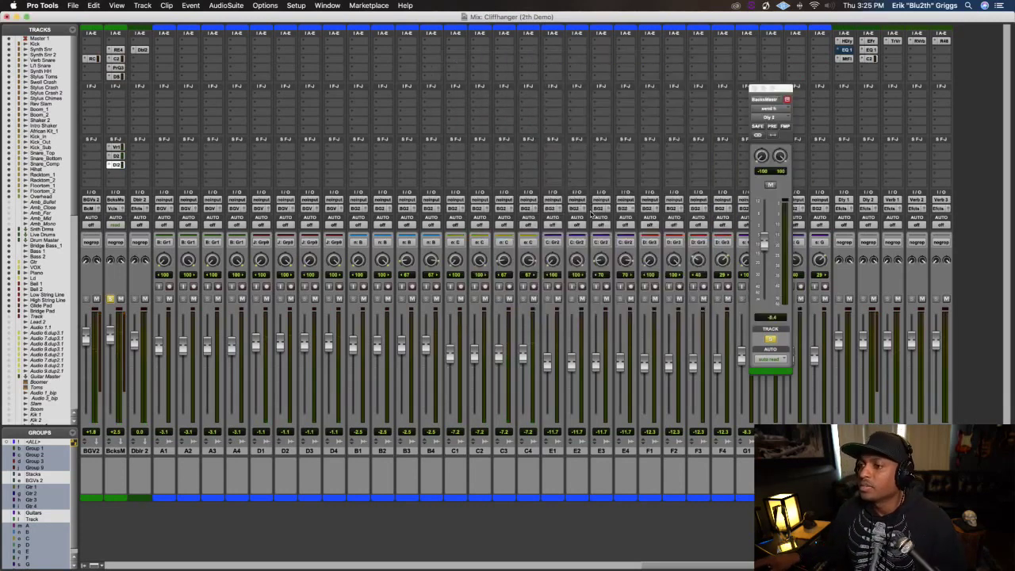
pyautogui.press('space')
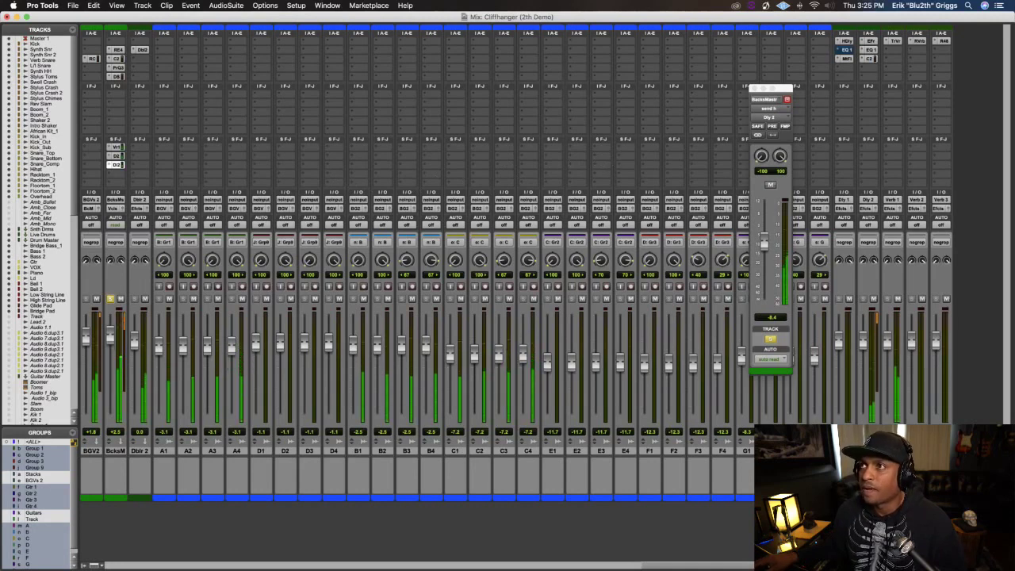
pyautogui.press('space')
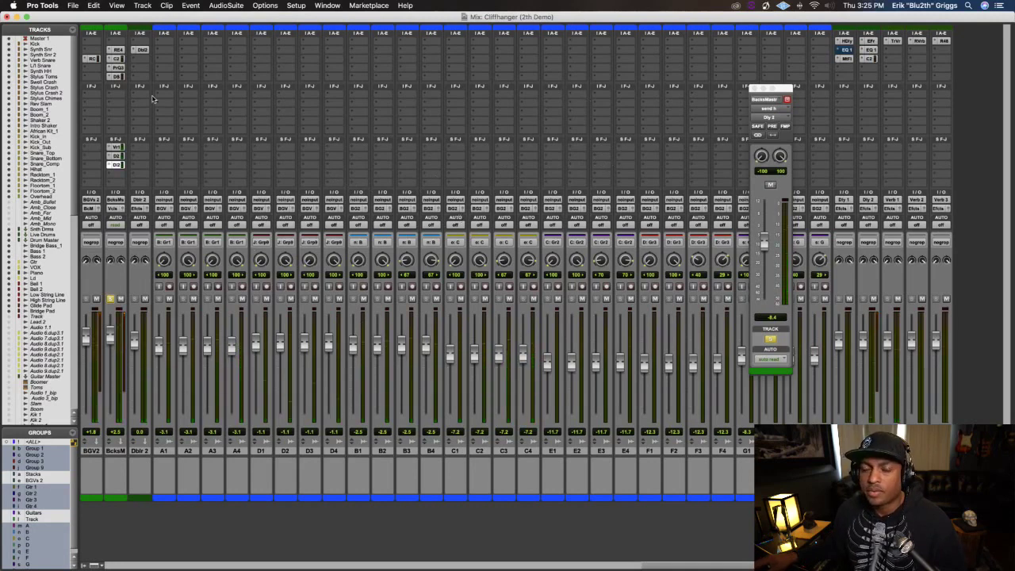
# Add a send to the Verb 3 (Stereo) bus on Backs Master, and open the RC 48 reverb on the Verb 3 track
pyautogui.click(116, 178)
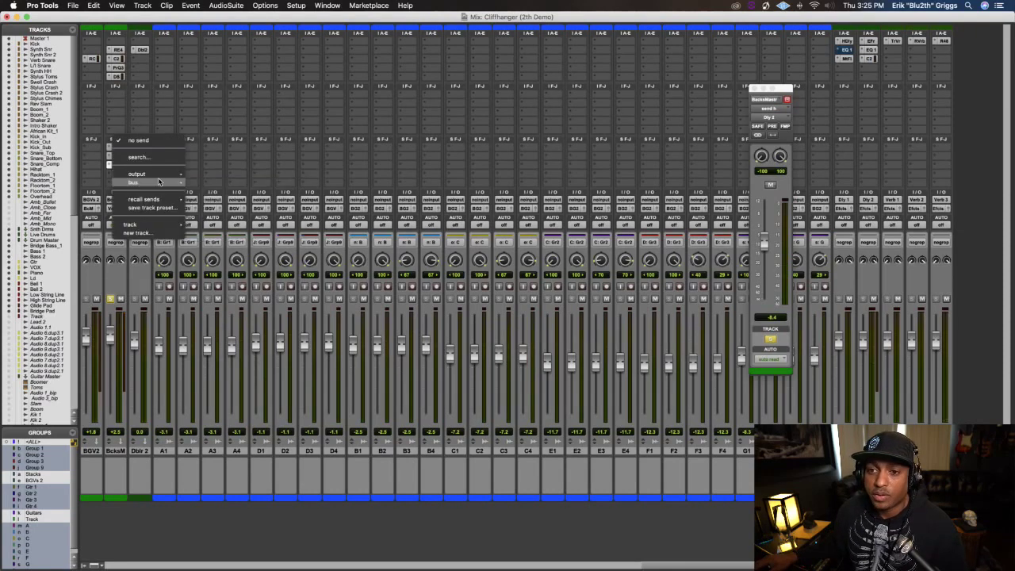
pyautogui.moveTo(158, 182)
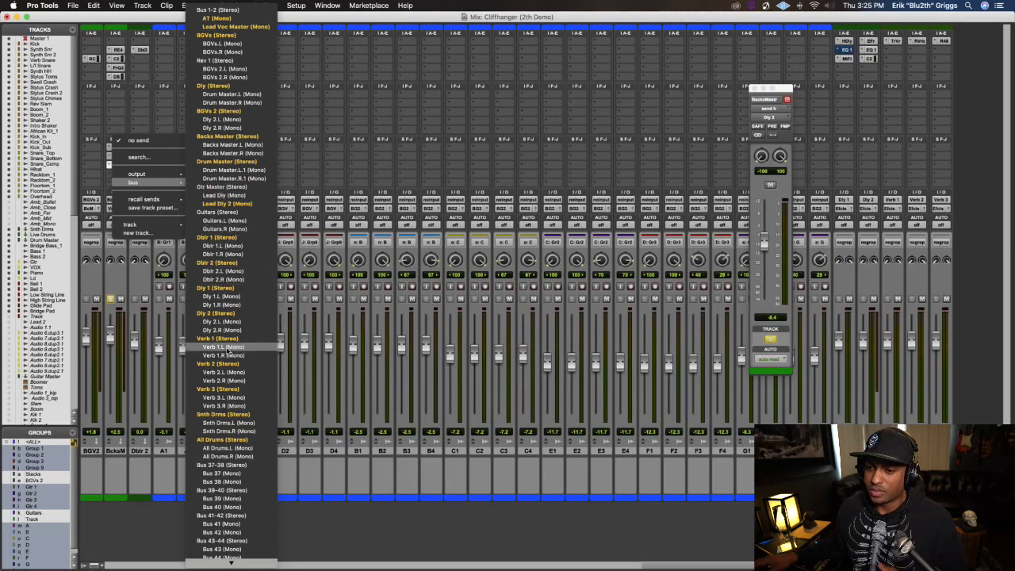
pyautogui.click(236, 391)
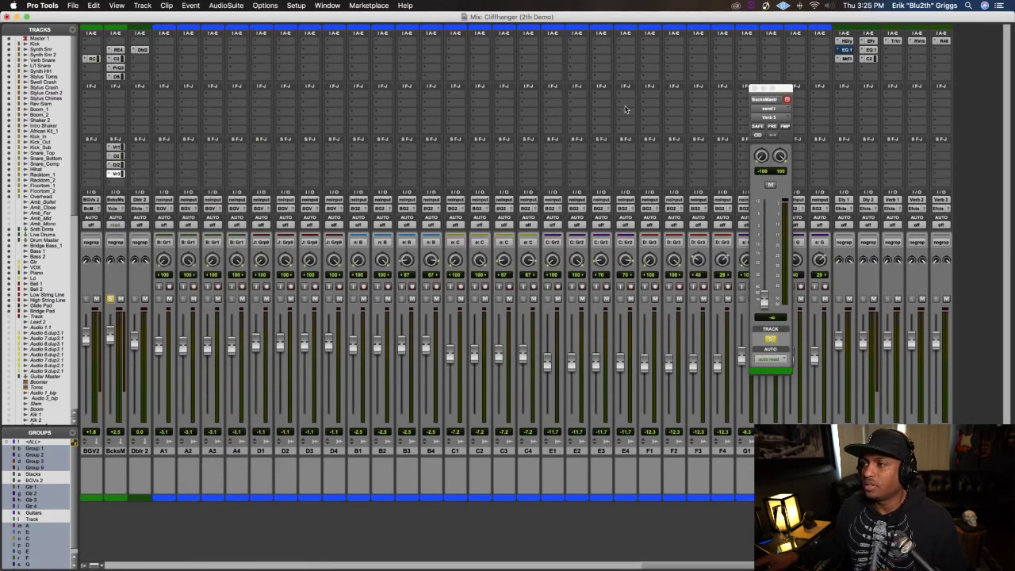
pyautogui.click(943, 41)
pyautogui.click(941, 42)
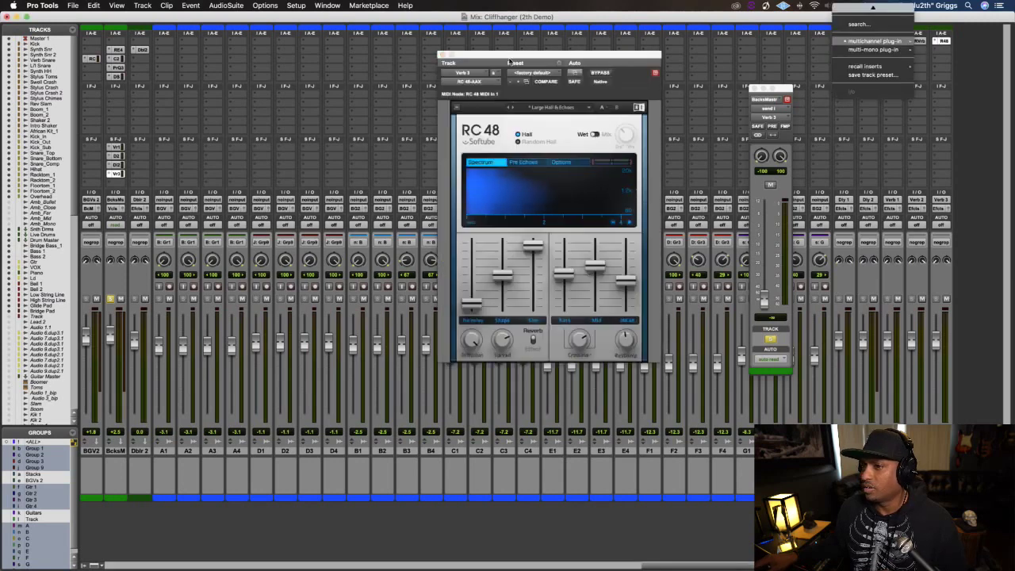
pyautogui.moveTo(514, 58); pyautogui.dragTo(370, 109)
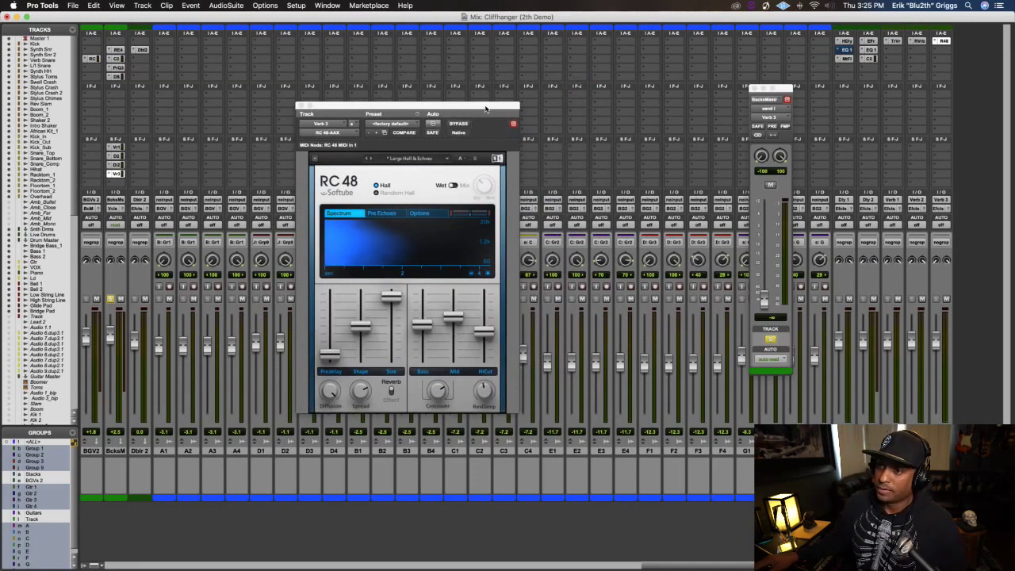
pyautogui.moveTo(487, 108); pyautogui.dragTo(548, 91)
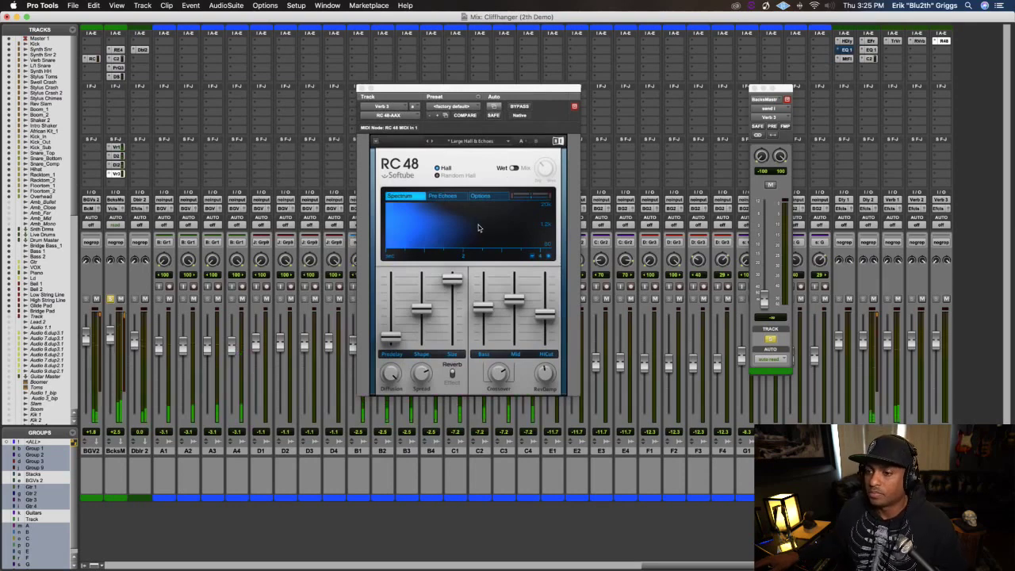
# Bring up the Verb 3 send on Backs Master during playback, settle its level at -16.9 dB, and check the RC 48 predelay
pyautogui.moveTo(763, 301); pyautogui.dragTo(773, 237)
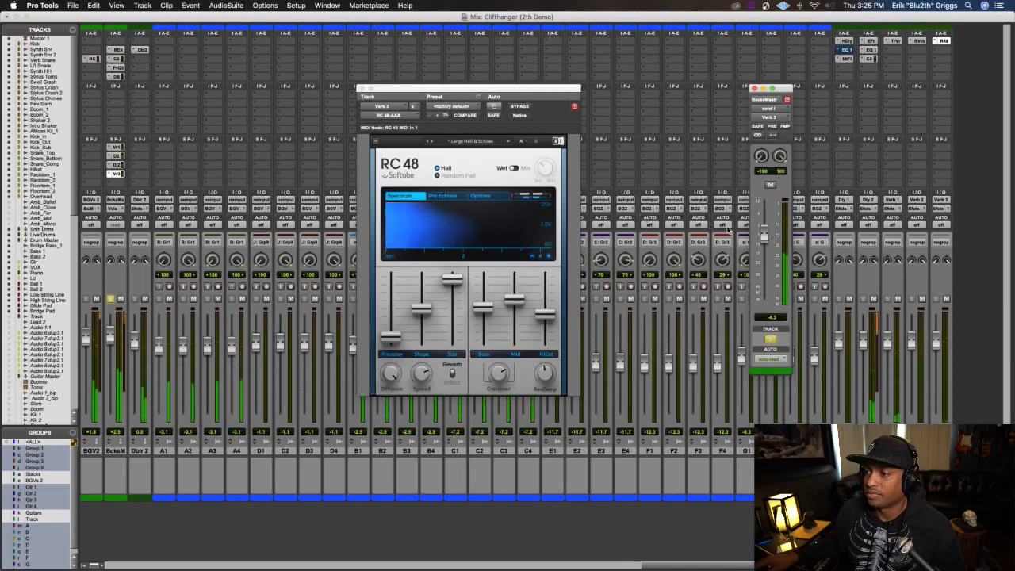
pyautogui.moveTo(763, 238); pyautogui.dragTo(764, 254)
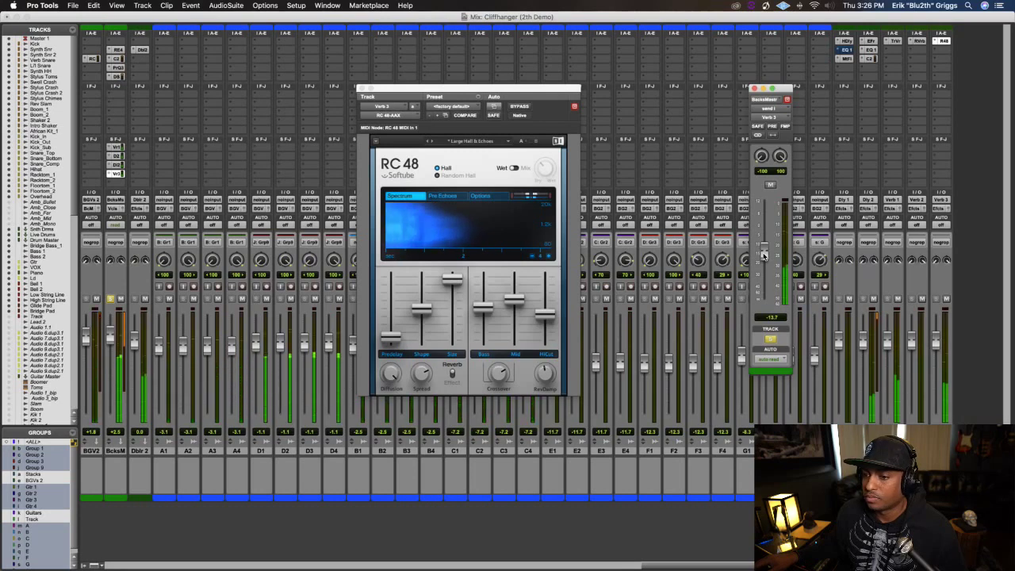
pyautogui.moveTo(764, 254); pyautogui.dragTo(764, 262)
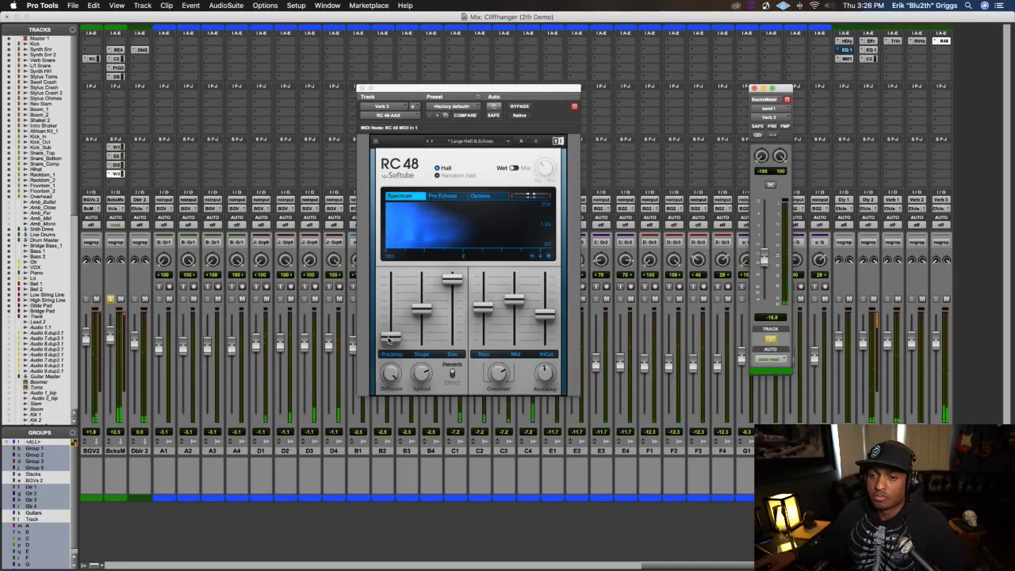
pyautogui.moveTo(388, 339); pyautogui.dragTo(389, 342)
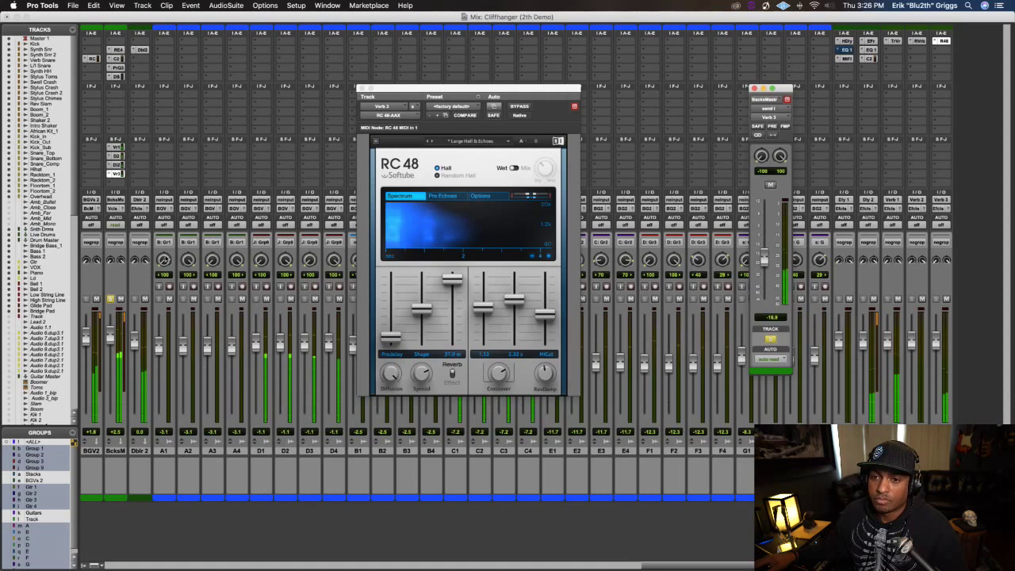
# Bypass the inserts and mute the sends on Backs Master, and audition them as they are reinstated through the Dblr 2 send
pyautogui.click(118, 172)
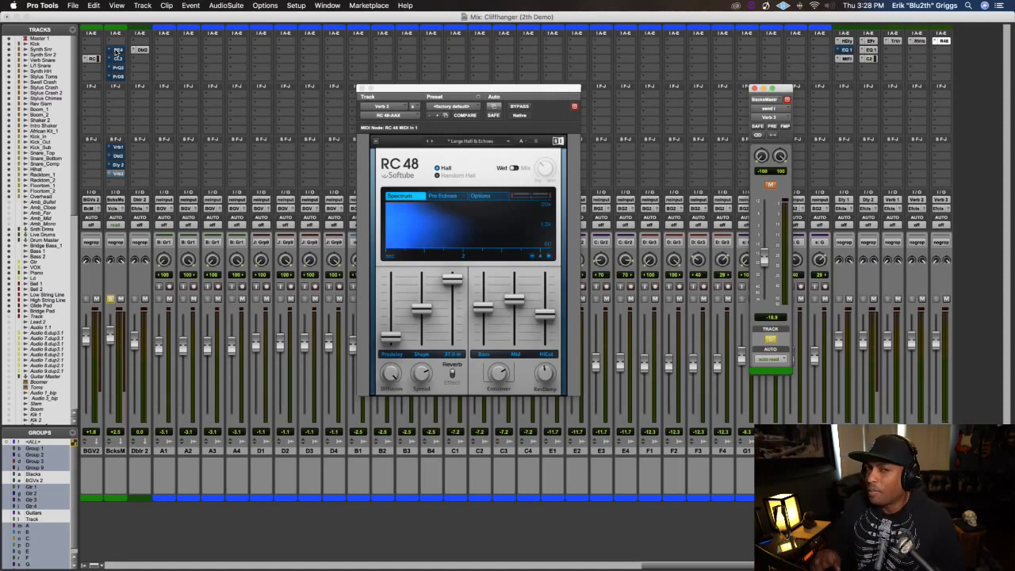
pyautogui.press('space')
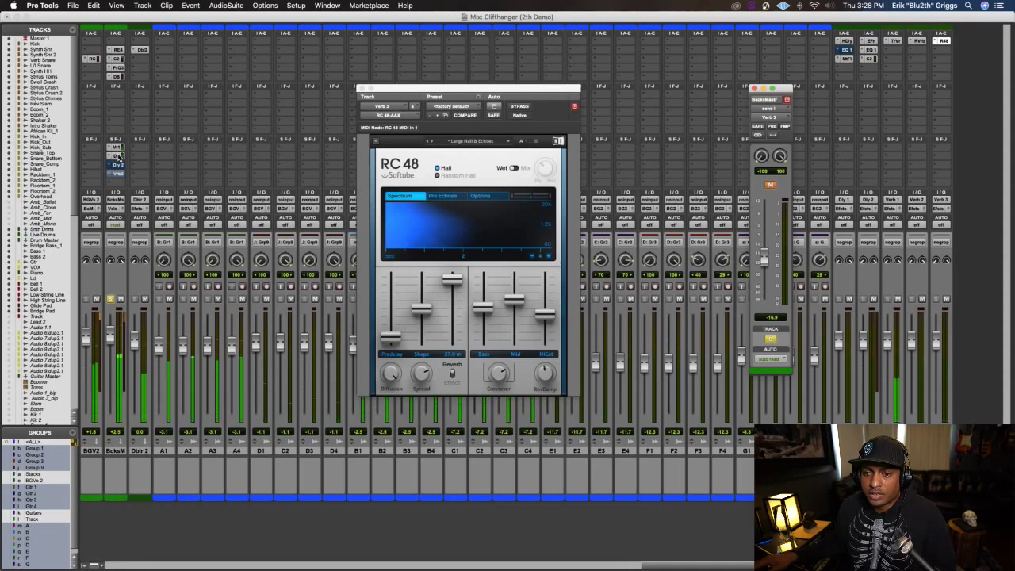
pyautogui.click(362, 89)
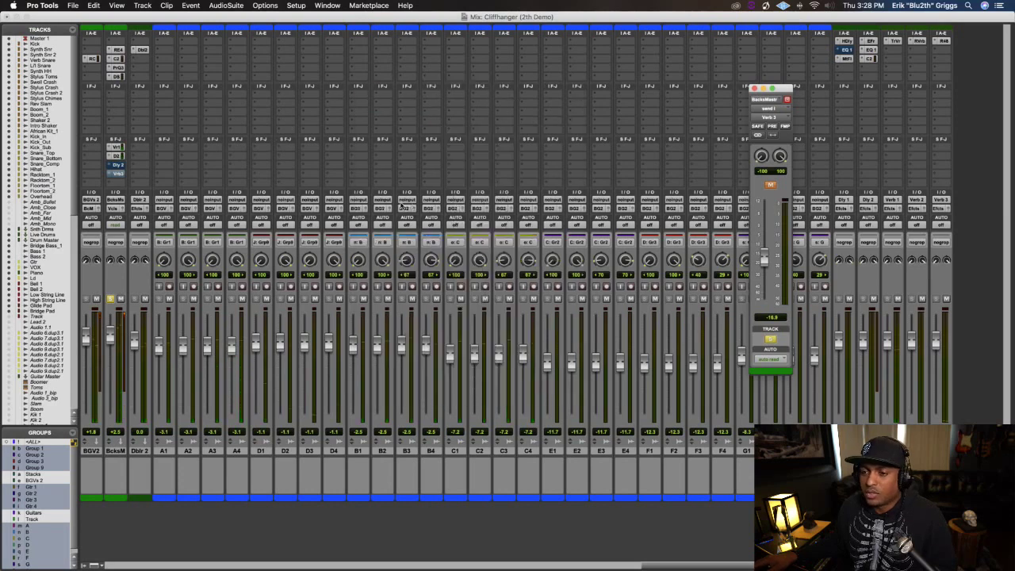
# Review the Dblr 2 send on Backs Master, and toggle the direct signal in the Doubler on the Dblr 2 track
pyautogui.click(117, 156)
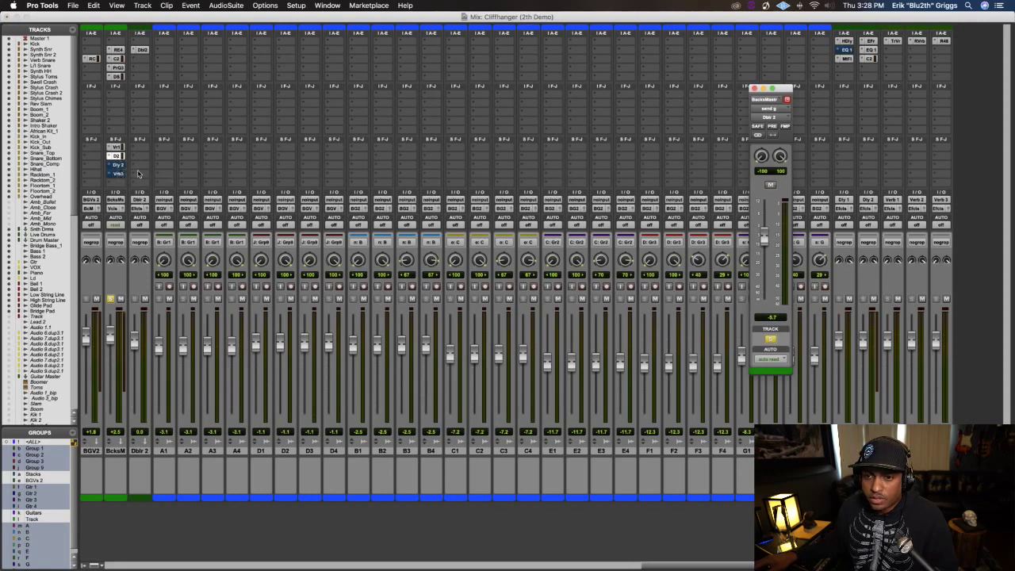
pyautogui.click(141, 50)
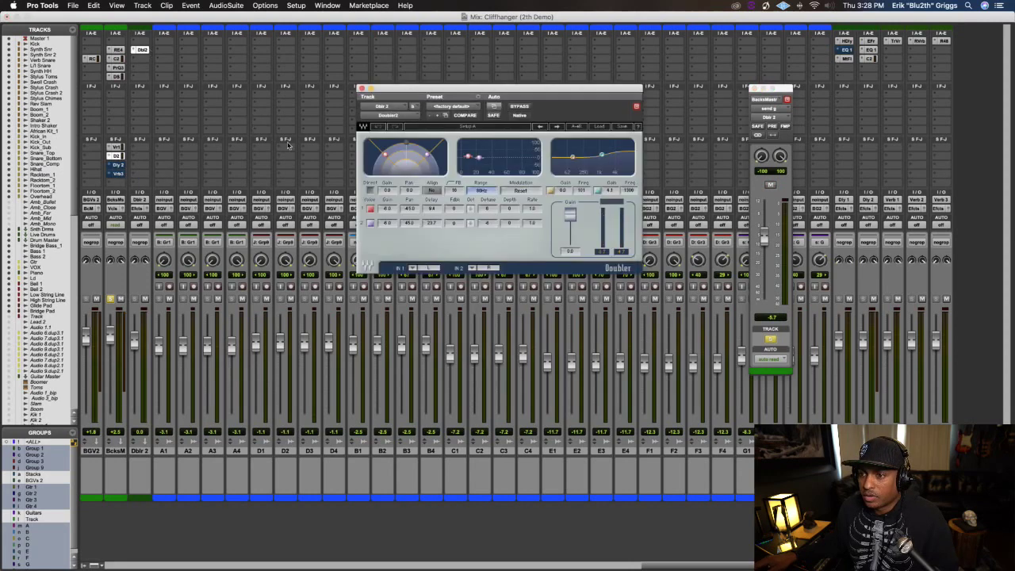
pyautogui.click(370, 192)
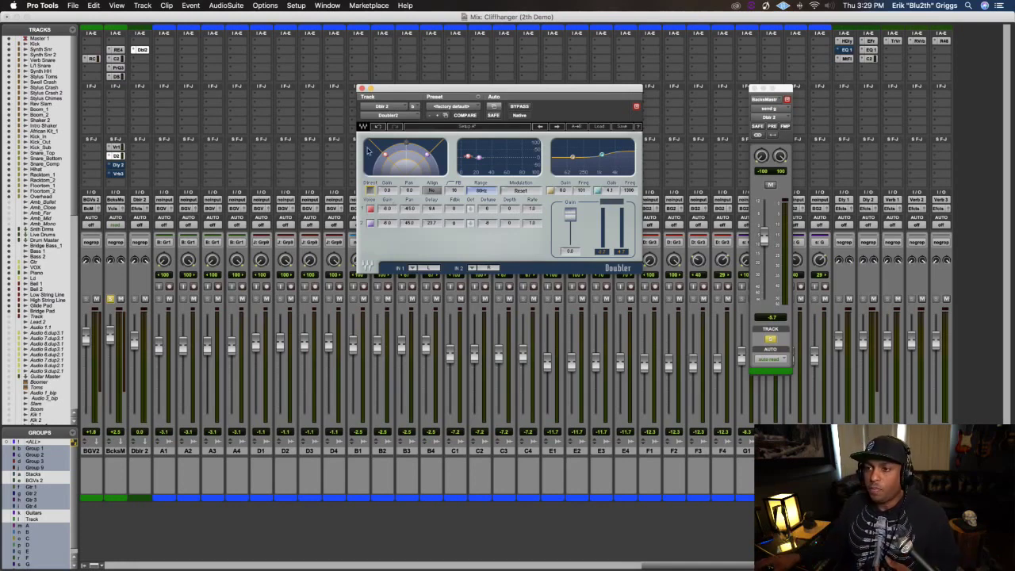
pyautogui.click(361, 89)
pyautogui.click(115, 157)
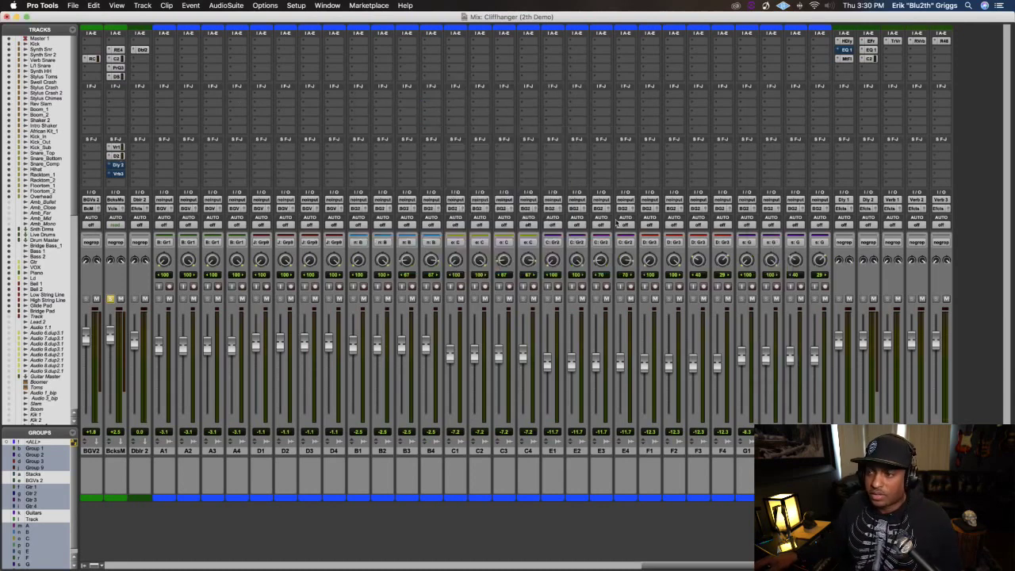
pyautogui.click(113, 157)
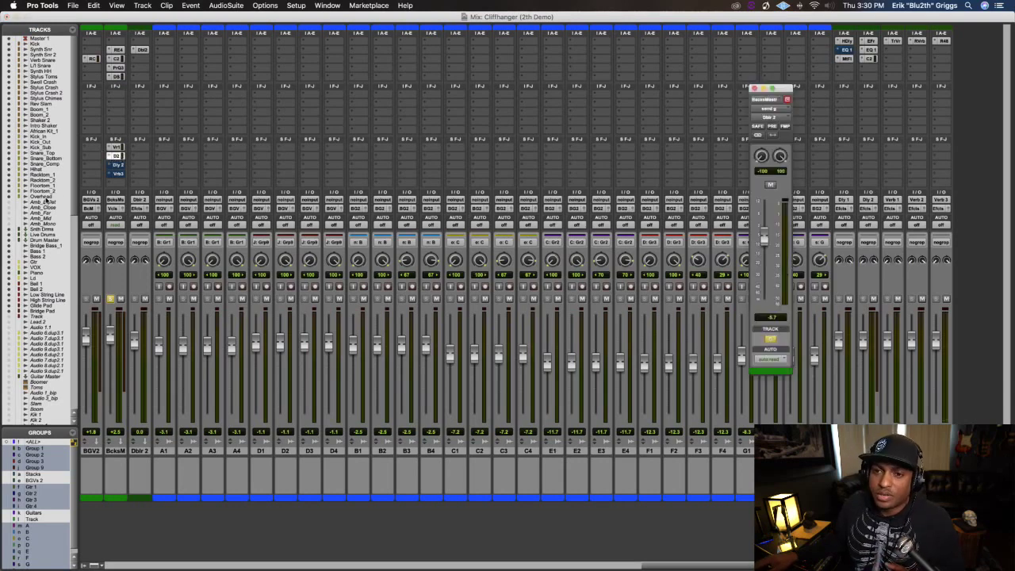
# Unmute the Dly 2 send on Backs Master, and audition it while keeping its Echo Farm delay on a quarter note
pyautogui.click(117, 165)
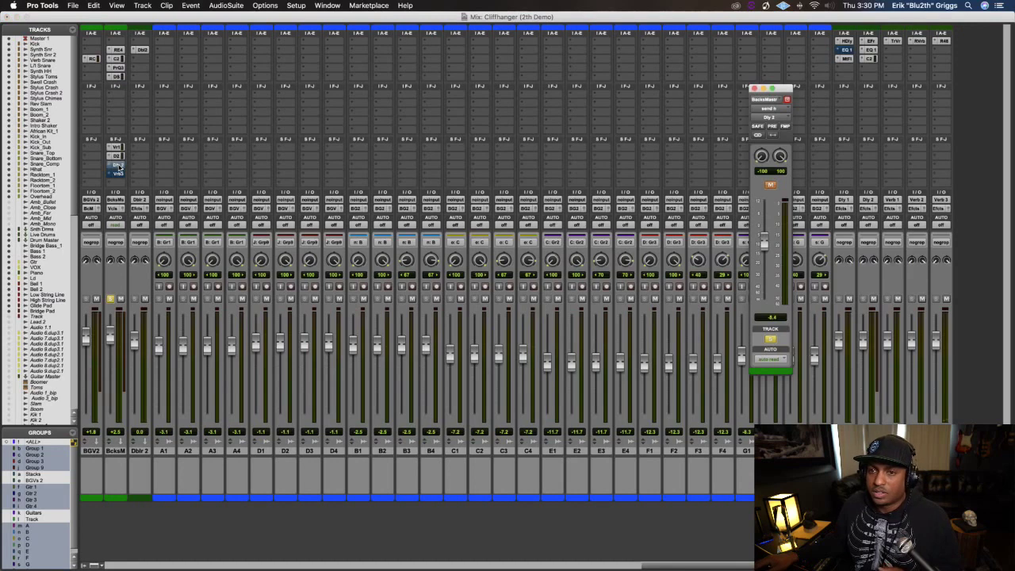
pyautogui.press('space')
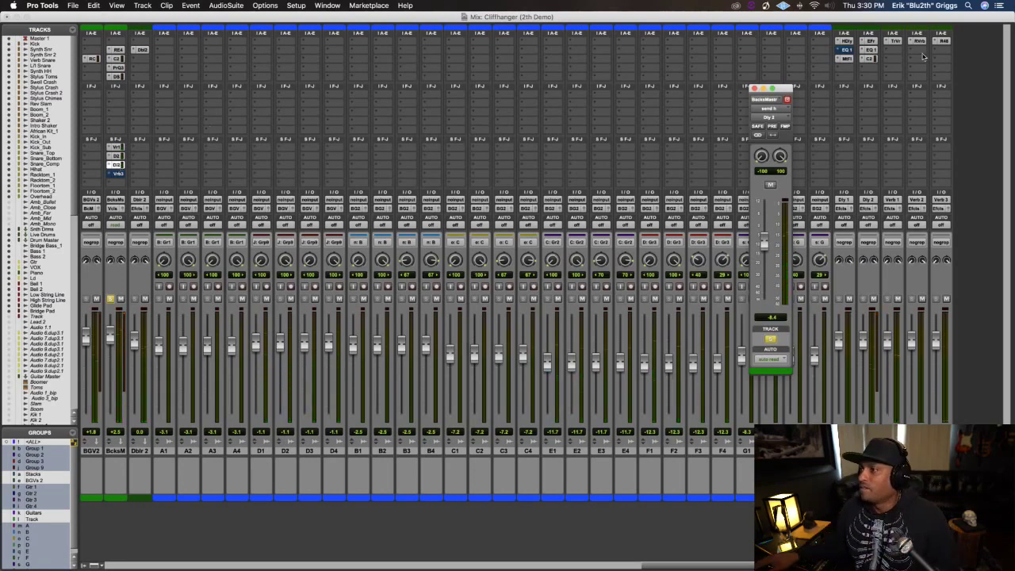
pyautogui.click(872, 42)
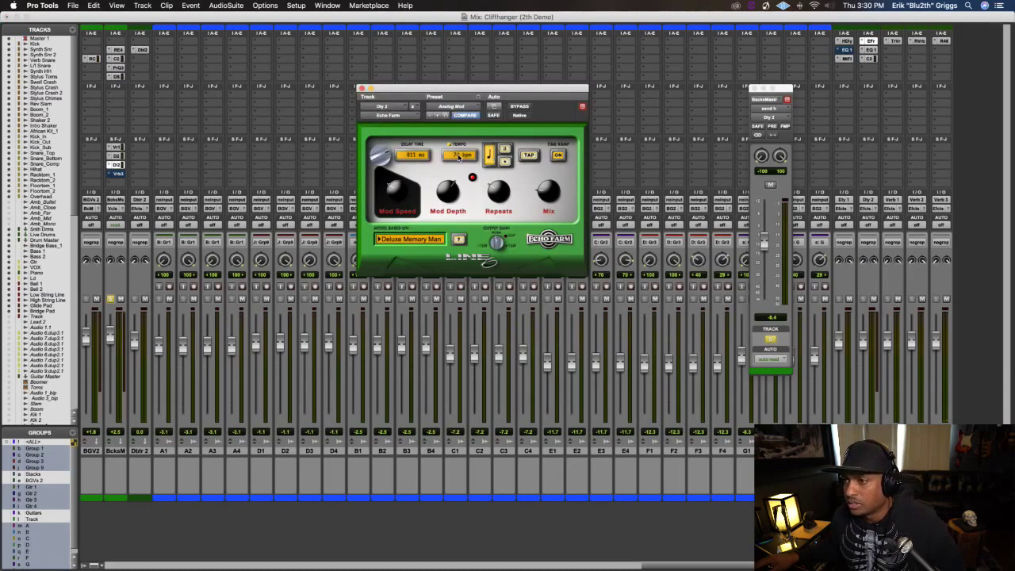
pyautogui.click(490, 156)
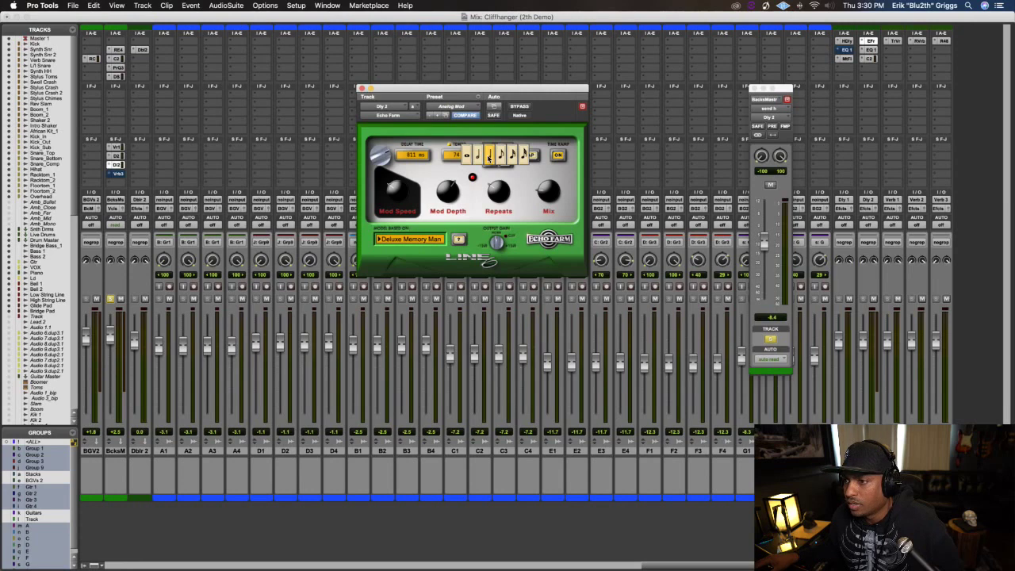
pyautogui.click(489, 156)
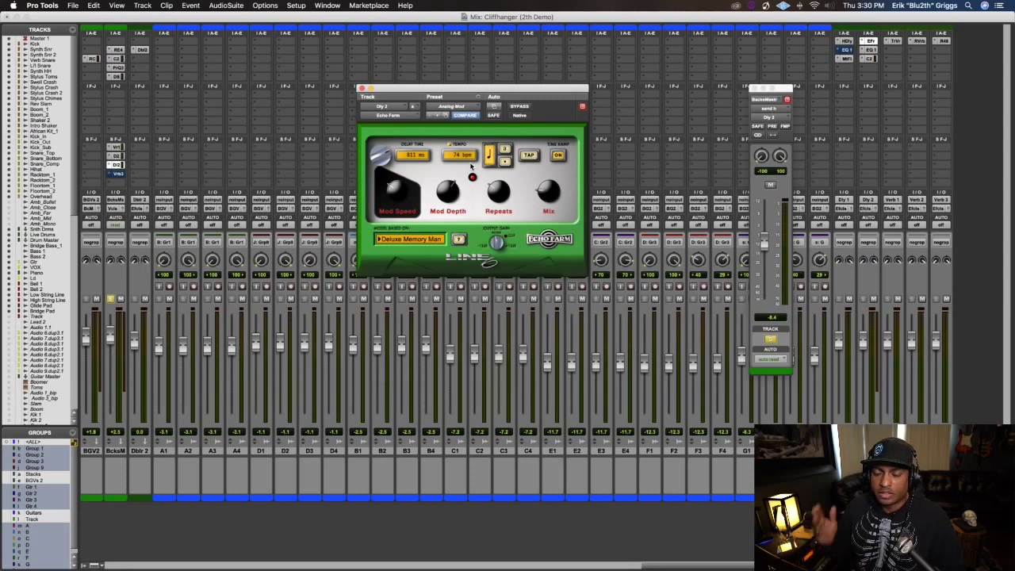
pyautogui.press('space')
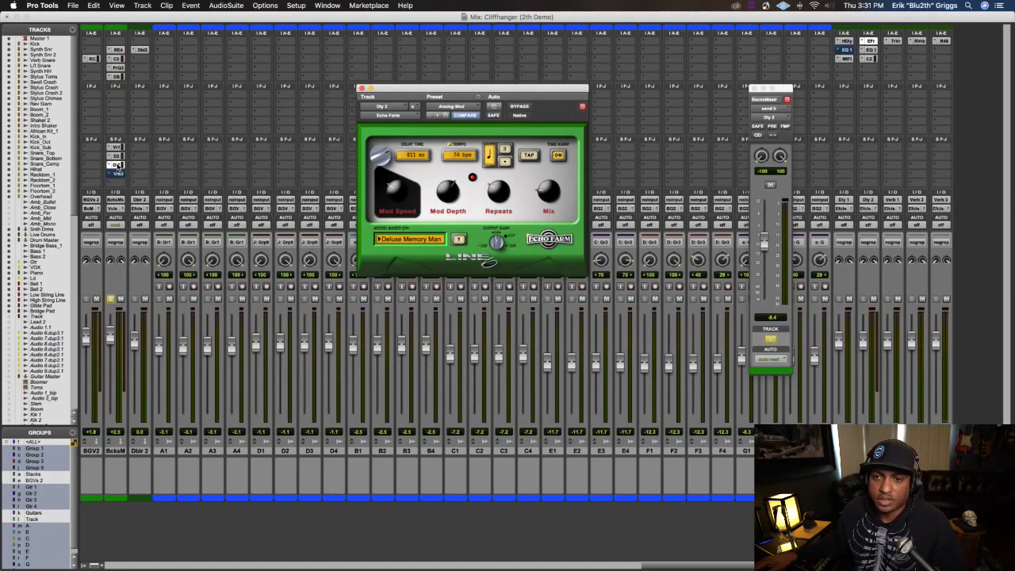
pyautogui.click(117, 165)
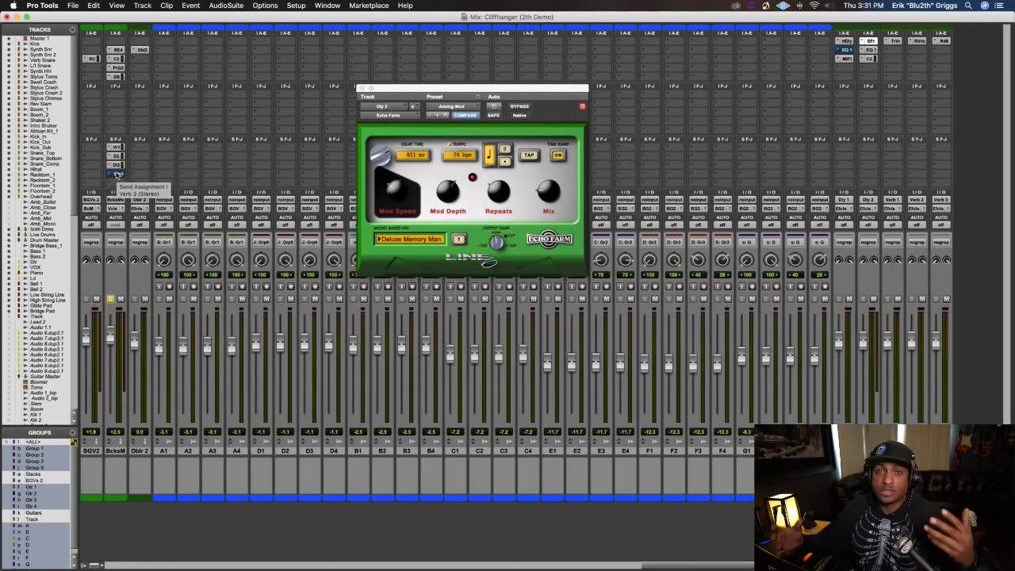
# Unmute the Verb 3 send on Backs Master, open its level controls, and audition the soloed backgrounds with the reverb restored
pyautogui.click(117, 174)
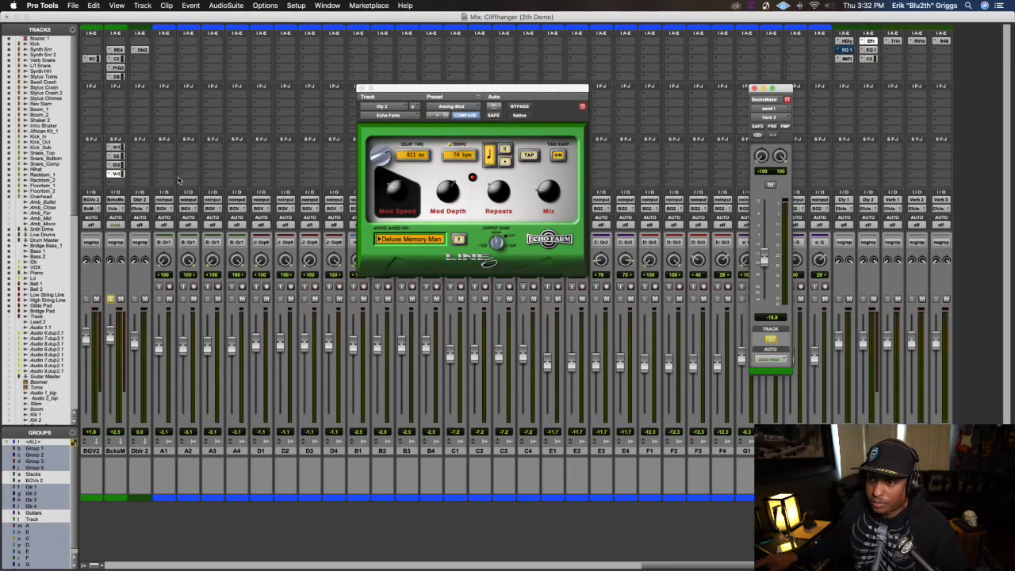
pyautogui.press('space')
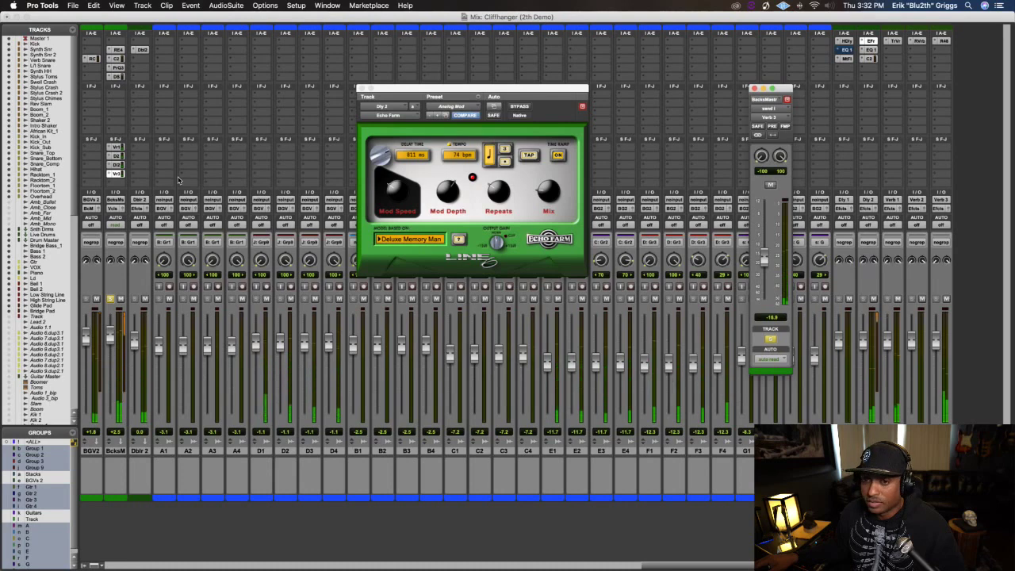
# Clear the active solos in the Edit window and audition the backgrounds within the full mix, closing the Echo Farm plug-in
pyautogui.press('super+equal')
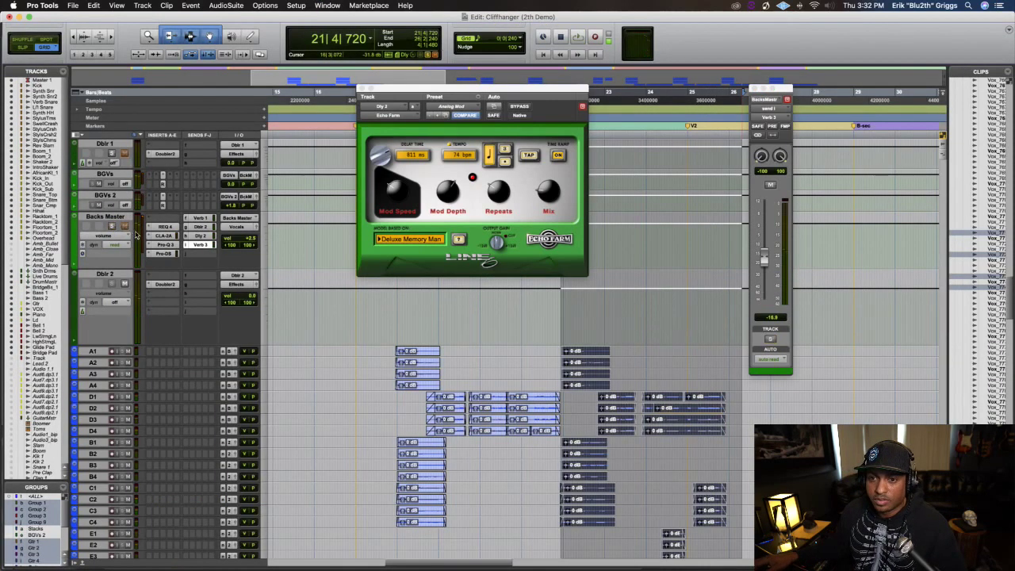
pyautogui.scroll(15, 136, 235)
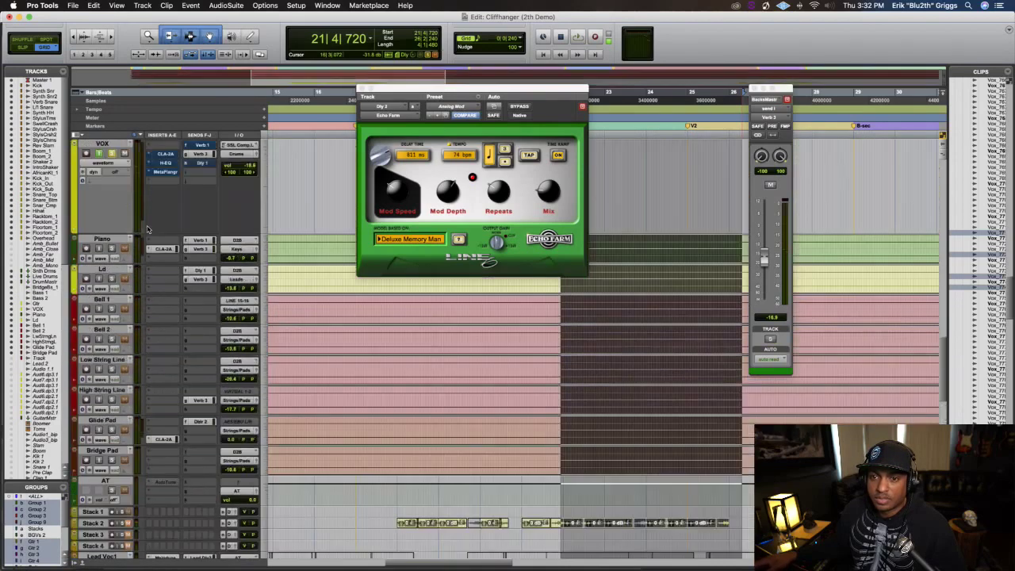
pyautogui.scroll(3, 147, 229)
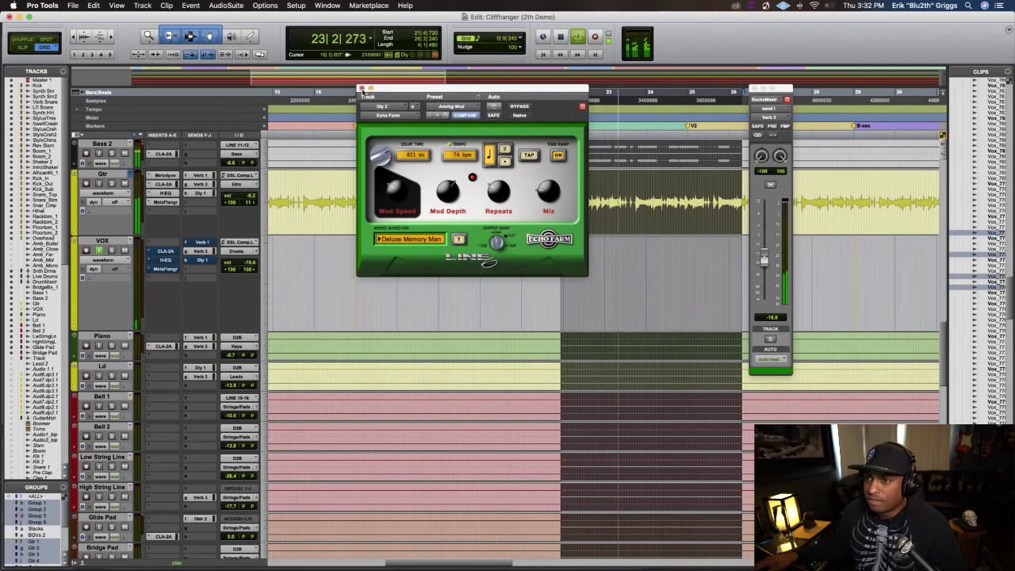
pyautogui.click(361, 88)
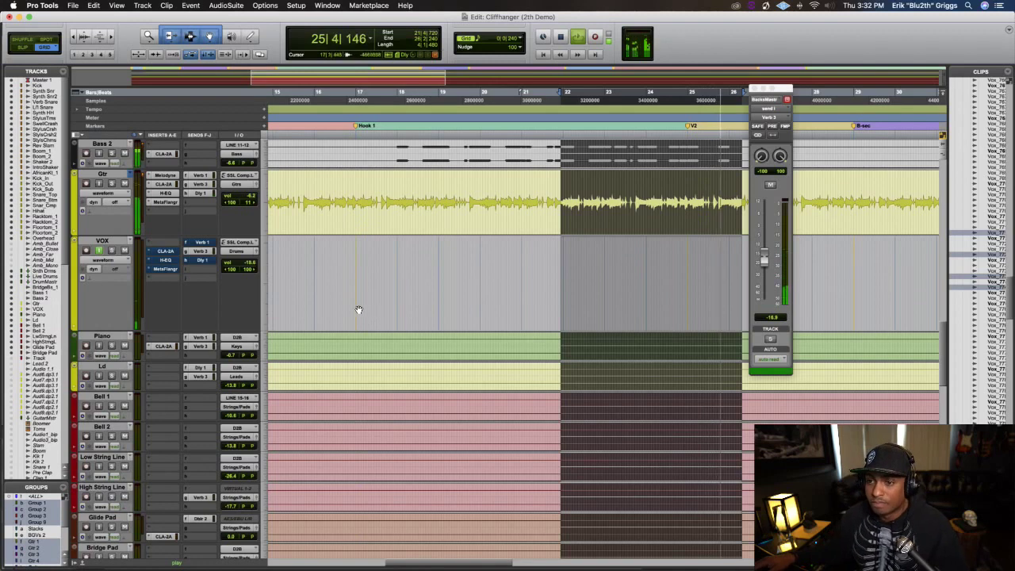
pyautogui.press('space')
pyautogui.scroll(-3, 226, 298)
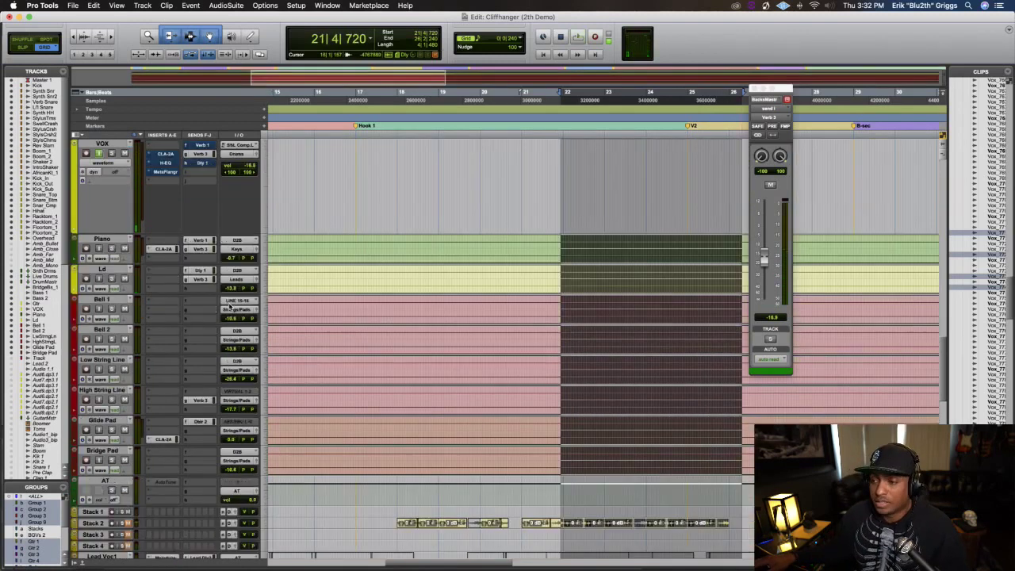
# Clear the volume automation changes along the entire Backs Master track so that it holds one flat level
pyautogui.scroll(-3, 230, 313)
pyautogui.scroll(-3, 234, 325)
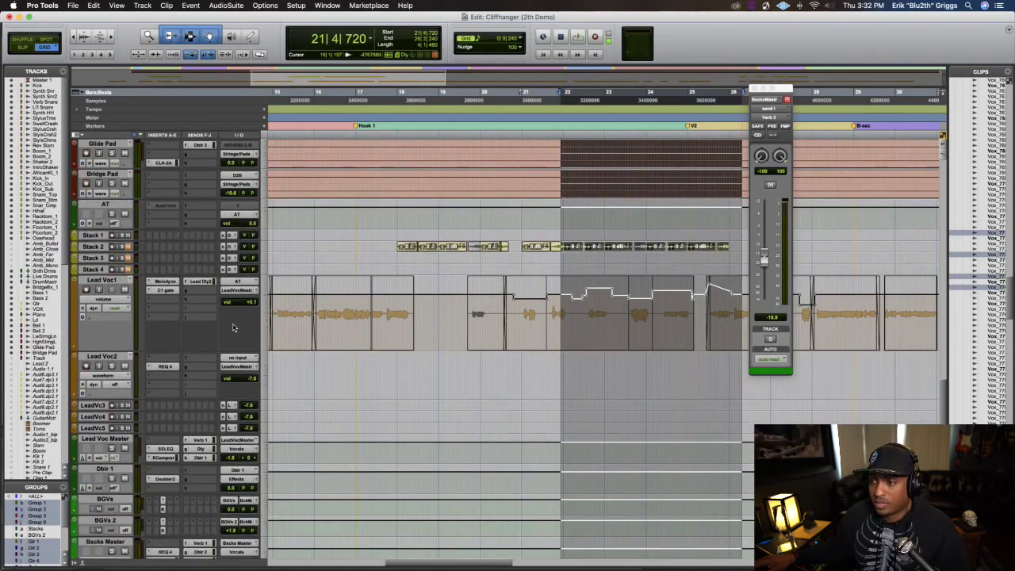
pyautogui.scroll(-8, 233, 341)
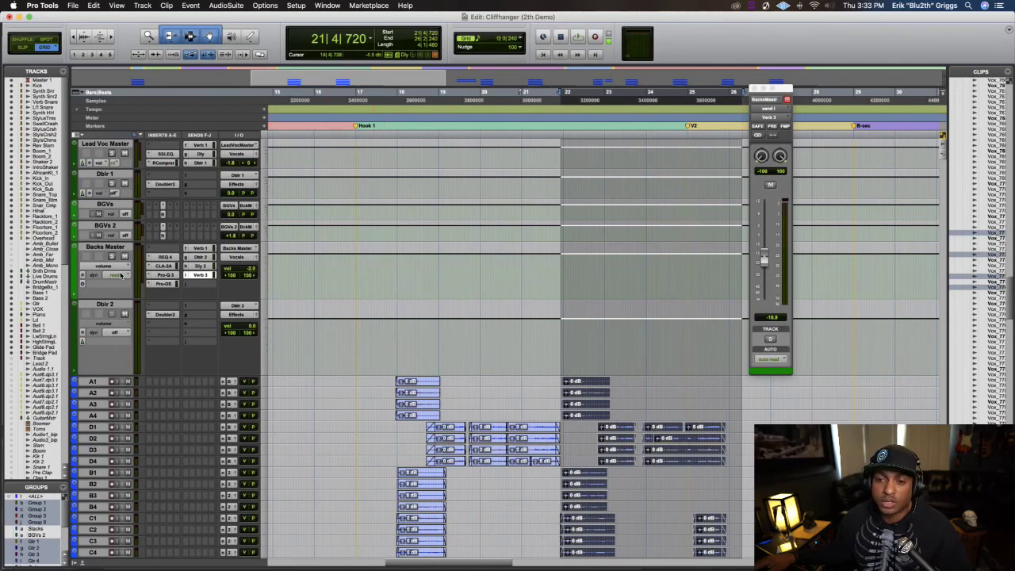
pyautogui.click(338, 280)
pyautogui.press('r')
pyautogui.press('r')
pyautogui.press('r')
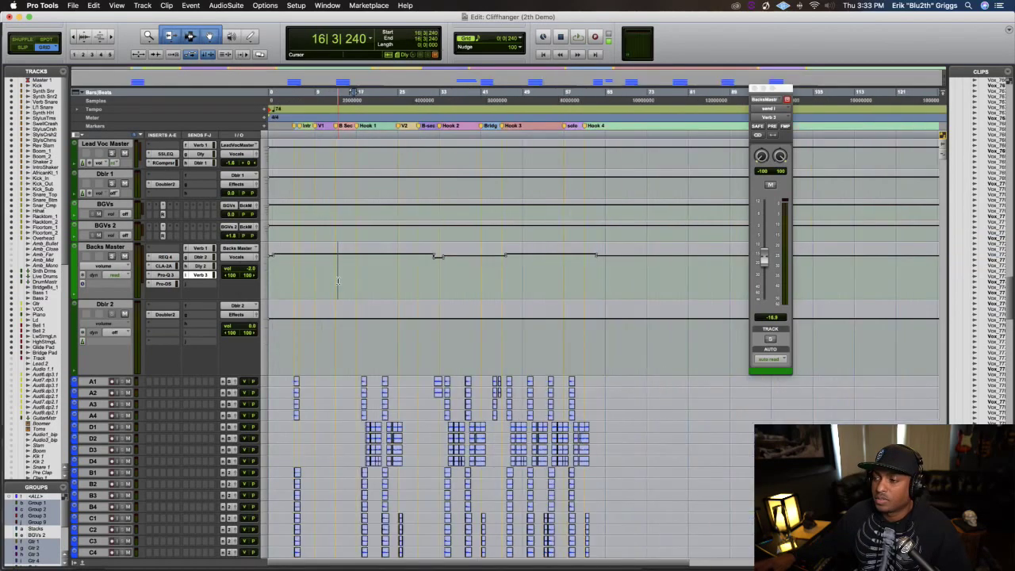
pyautogui.press('r')
pyautogui.press('r')
pyautogui.click(340, 257)
pyautogui.press('r')
pyautogui.press('r')
pyautogui.moveTo(345, 257); pyautogui.dragTo(346, 272)
pyautogui.moveTo(281, 255); pyautogui.dragTo(236, 275)
pyautogui.click(269, 274)
# Set the Backs Master track's volume line to -3.0 dB across the whole song
pyautogui.press('super+bracketleft')
pyautogui.press('super+bracketleft')
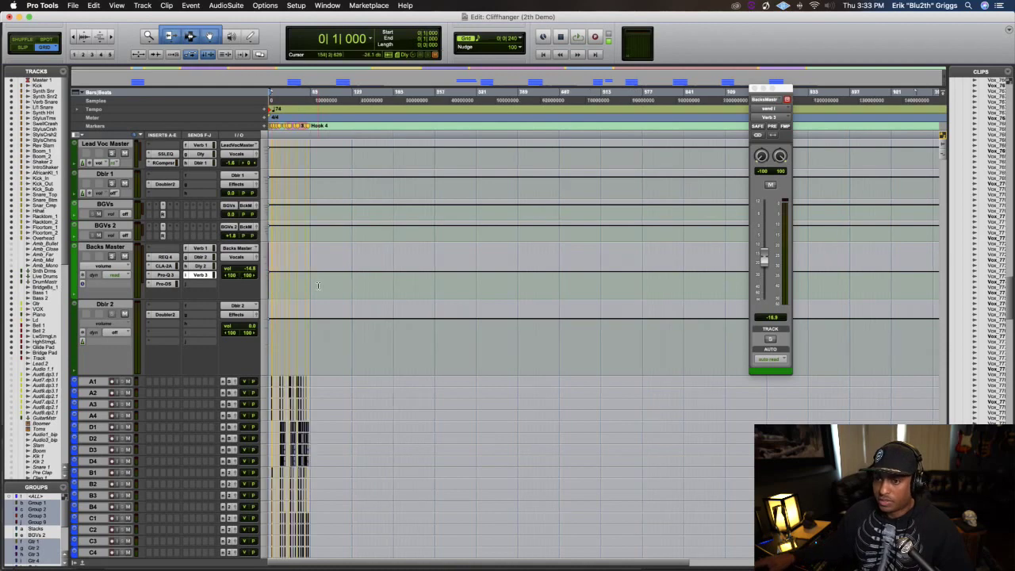
pyautogui.moveTo(329, 254); pyautogui.dragTo(327, 247)
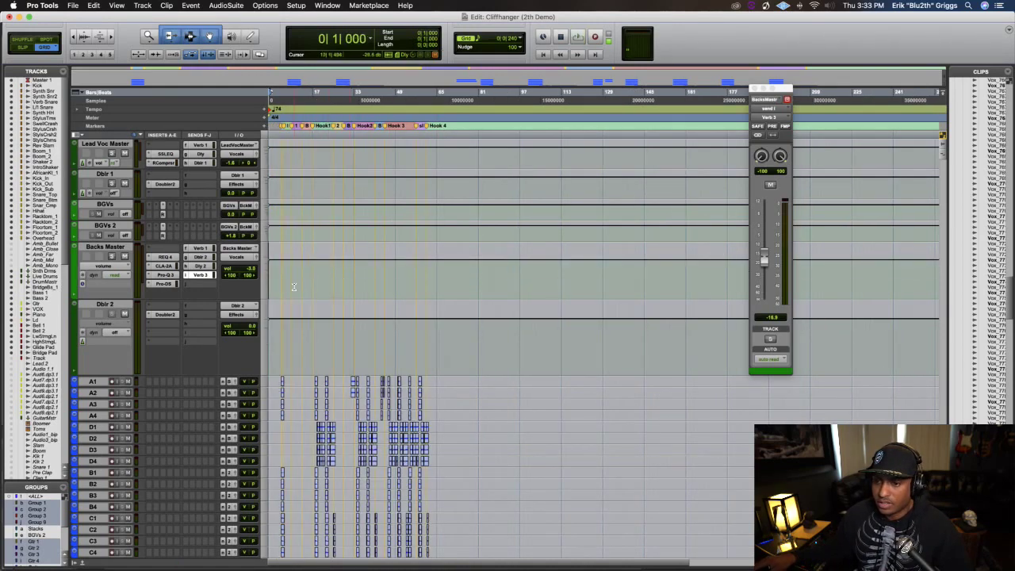
# Play the song from 4|4|240, just before the Intro section
pyautogui.press('super+bracketright')
pyautogui.press('super+bracketright')
pyautogui.press('super+bracketright')
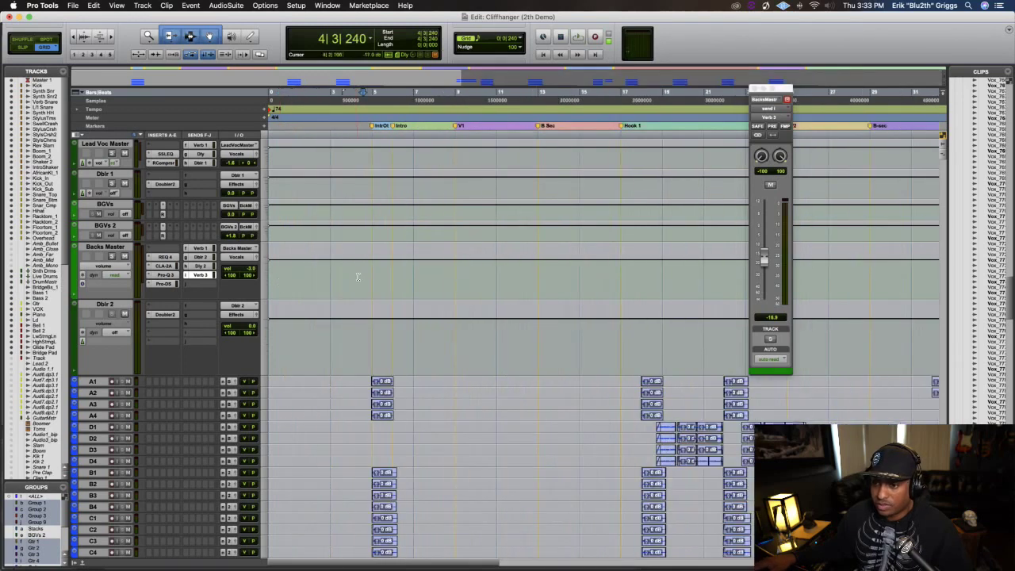
pyautogui.press('space')
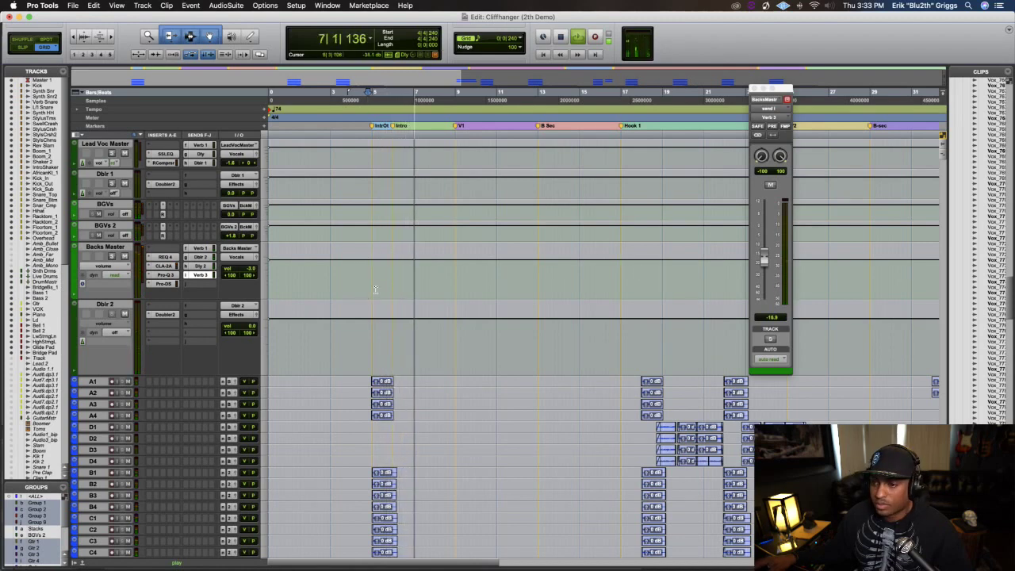
# Dismiss the CPU overload error, lower the Intro Shaker track's volume to -13.8 dB and restart playback
pyautogui.scroll(5, 380, 282)
pyautogui.scroll(15, 380, 279)
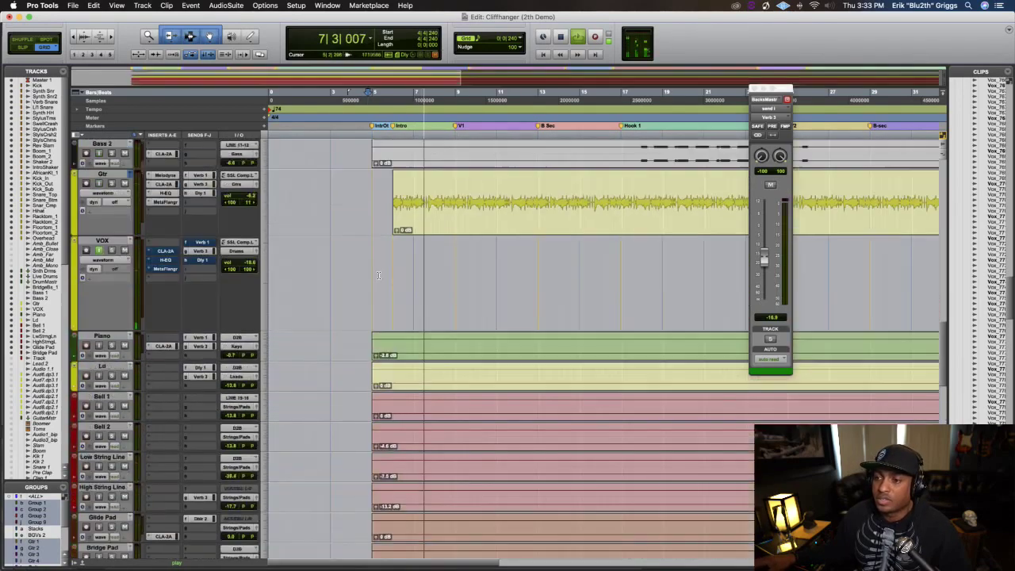
pyautogui.scroll(15, 379, 272)
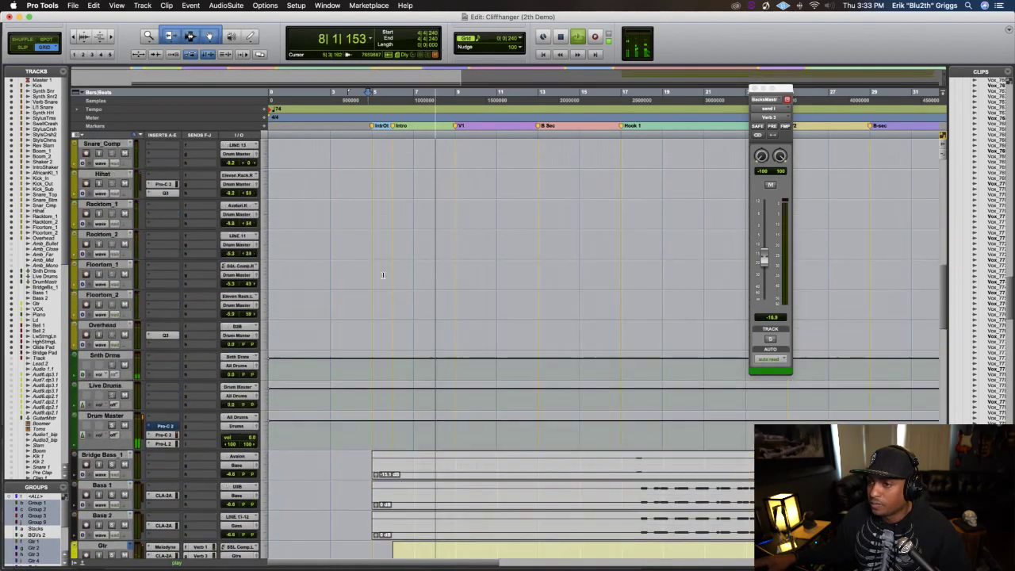
pyautogui.scroll(8, 214, 236)
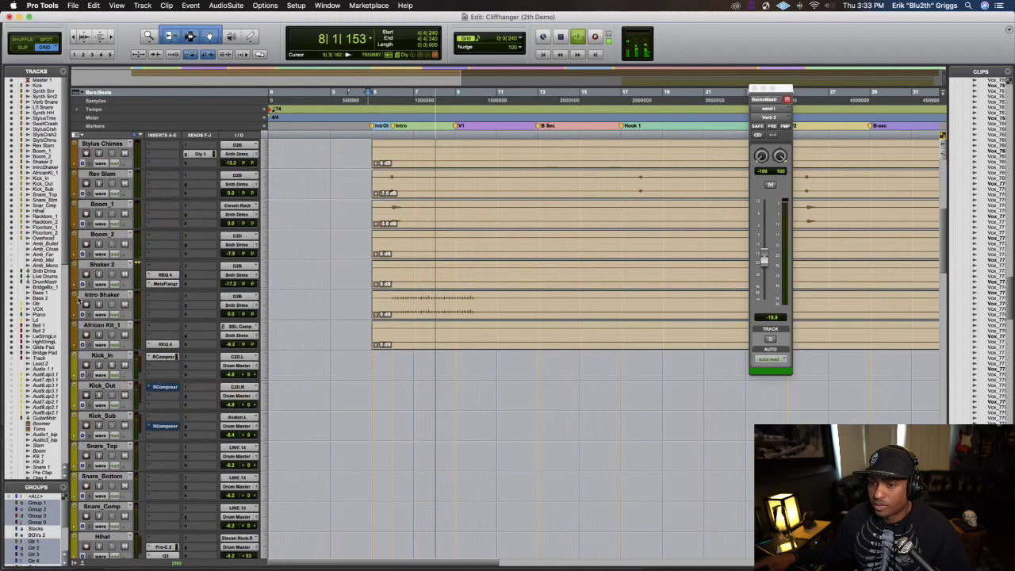
pyautogui.scroll(1, 79, 300)
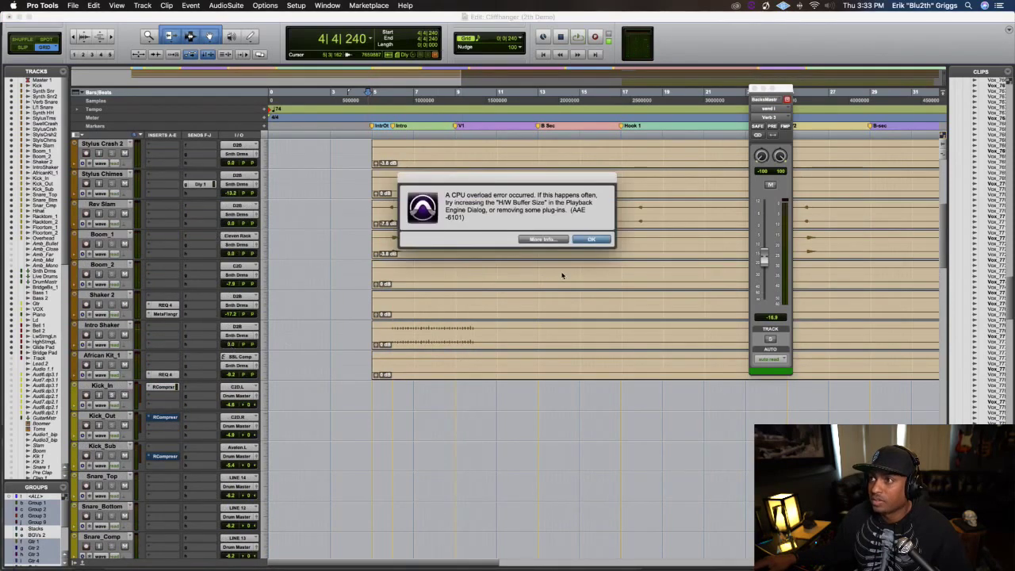
pyautogui.click(590, 239)
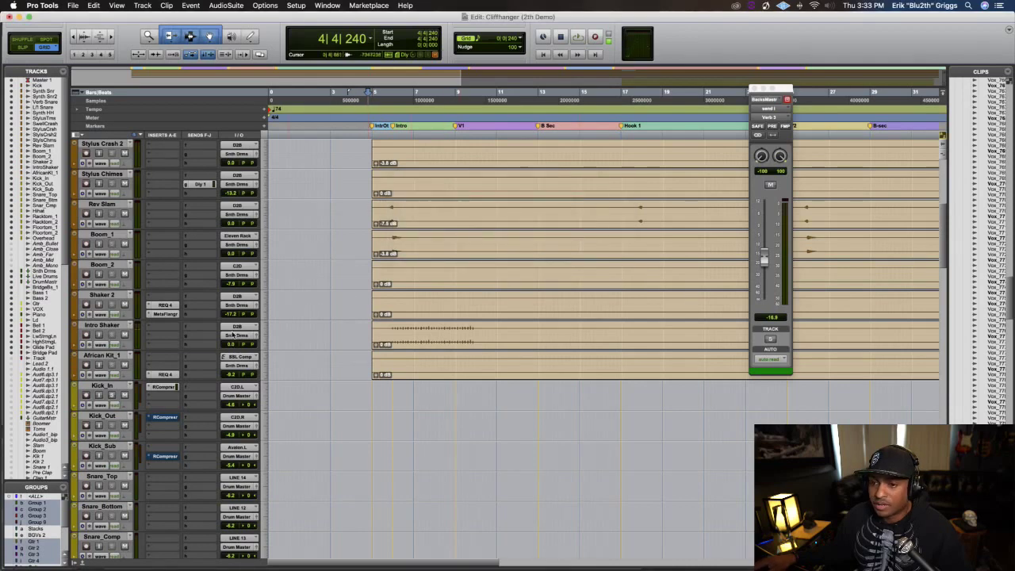
pyautogui.moveTo(227, 357); pyautogui.dragTo(228, 358)
pyautogui.press('space')
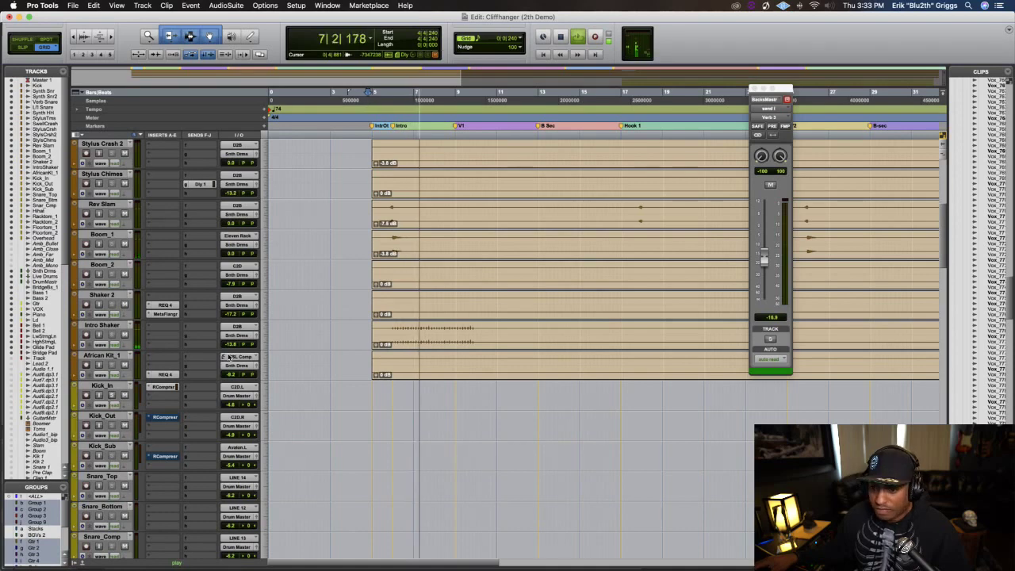
# Add a Verb 3 (Stereo) bus send to the Intro Shaker track and bring its level up to about -15.5 dB
pyautogui.click(187, 337)
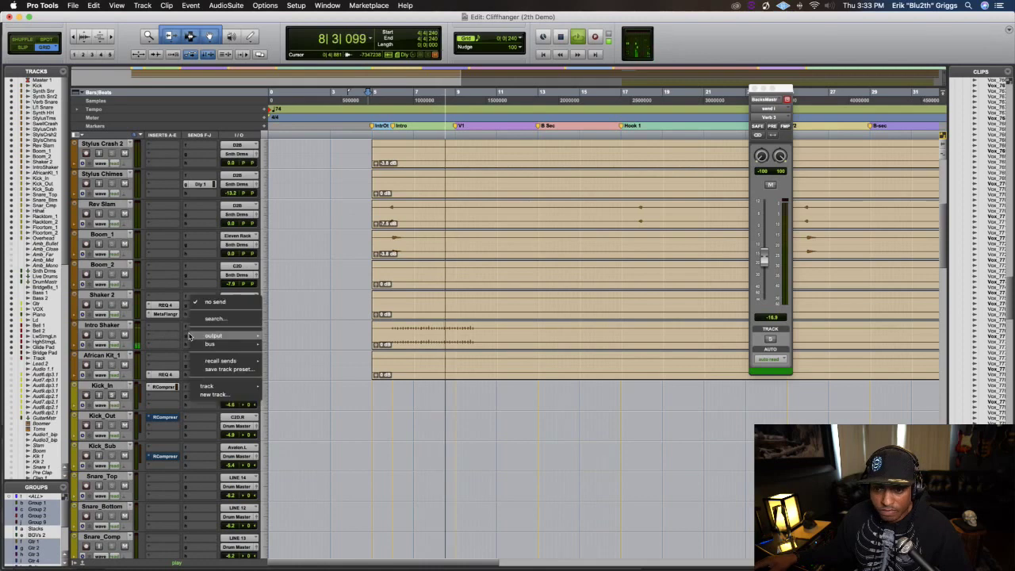
pyautogui.moveTo(230, 343)
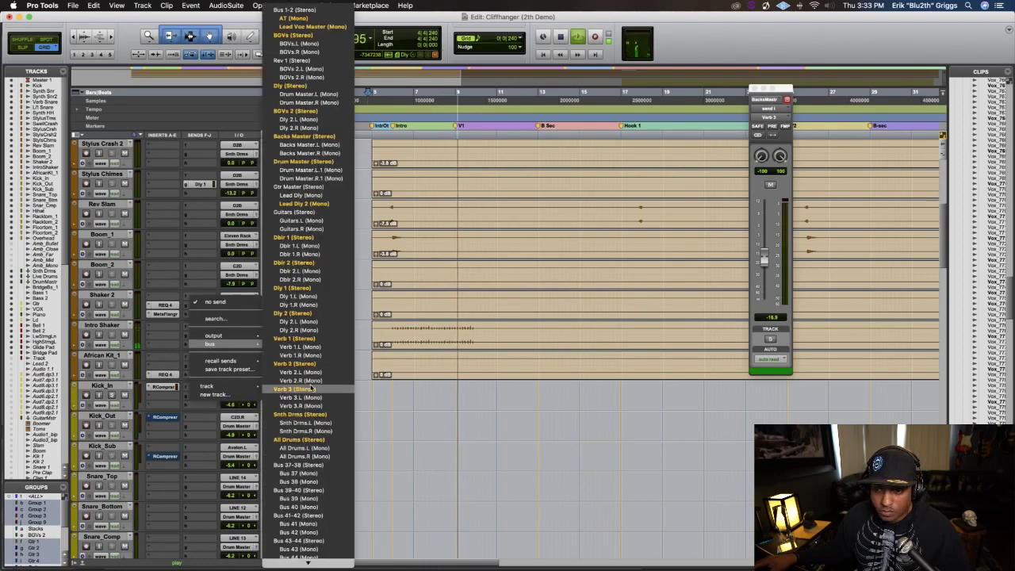
pyautogui.click(311, 389)
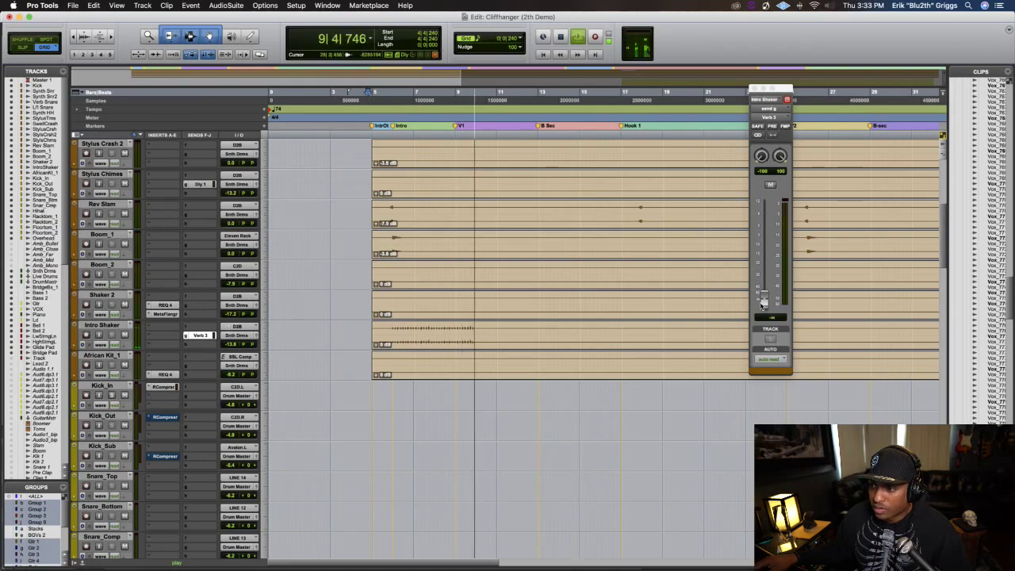
pyautogui.moveTo(763, 299); pyautogui.dragTo(763, 258)
pyautogui.press('space')
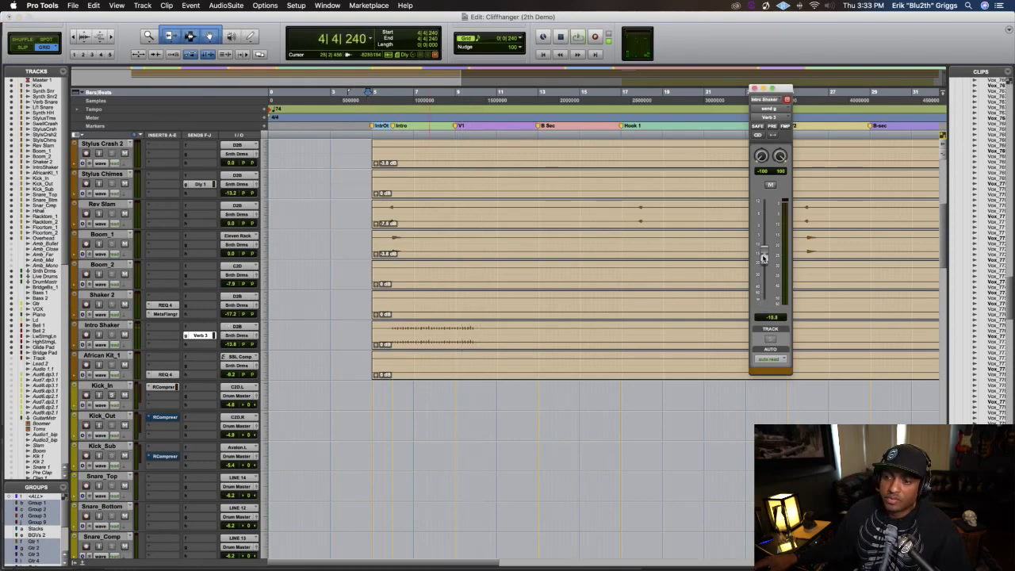
# Replay the intro, raising the Intro Shaker's Verb 3 send to -3.6 dB and lowering the track's volume to -17.8 dB
pyautogui.press('space')
pyautogui.press('space')
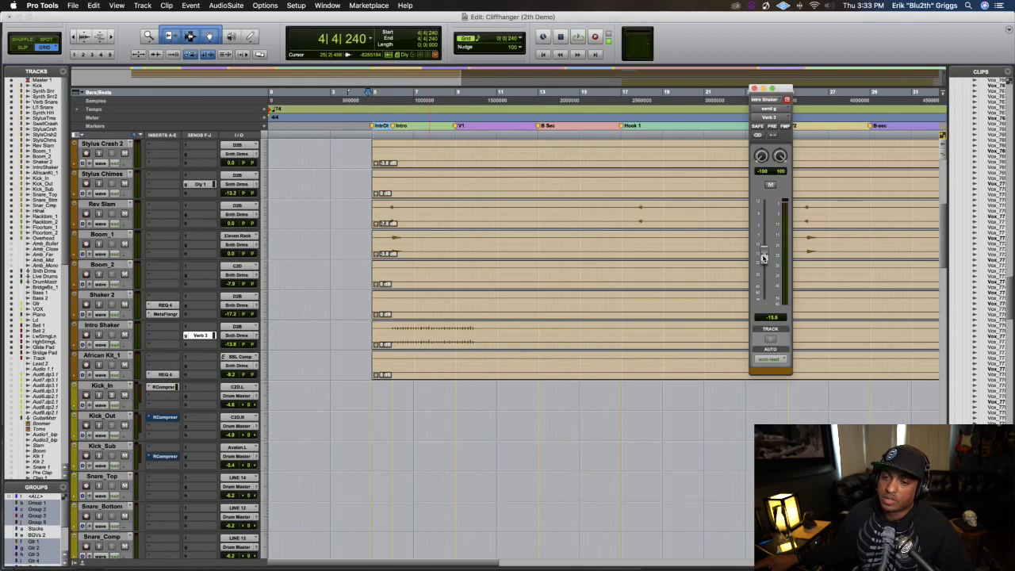
pyautogui.press('space')
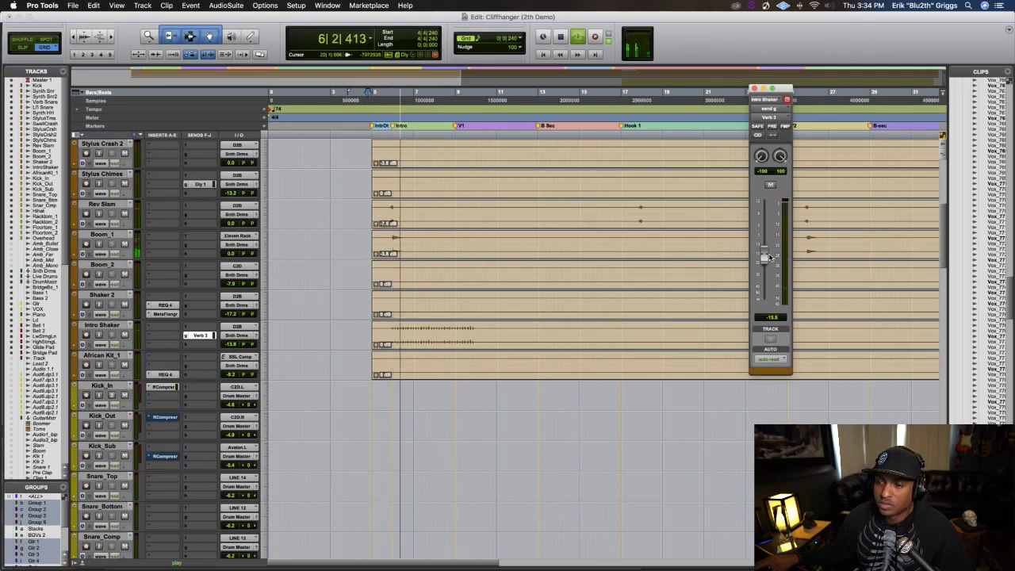
pyautogui.moveTo(770, 258); pyautogui.dragTo(767, 233)
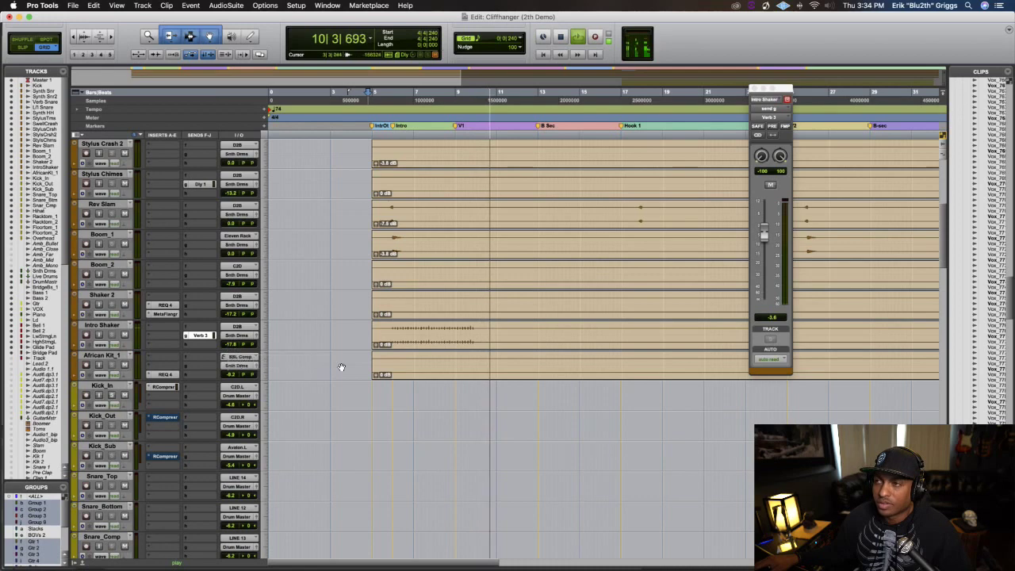
# Set the Backs Master track's Verb 3 send level to -11.5 dB while Hook 1 plays
pyautogui.press('super+bracketleft')
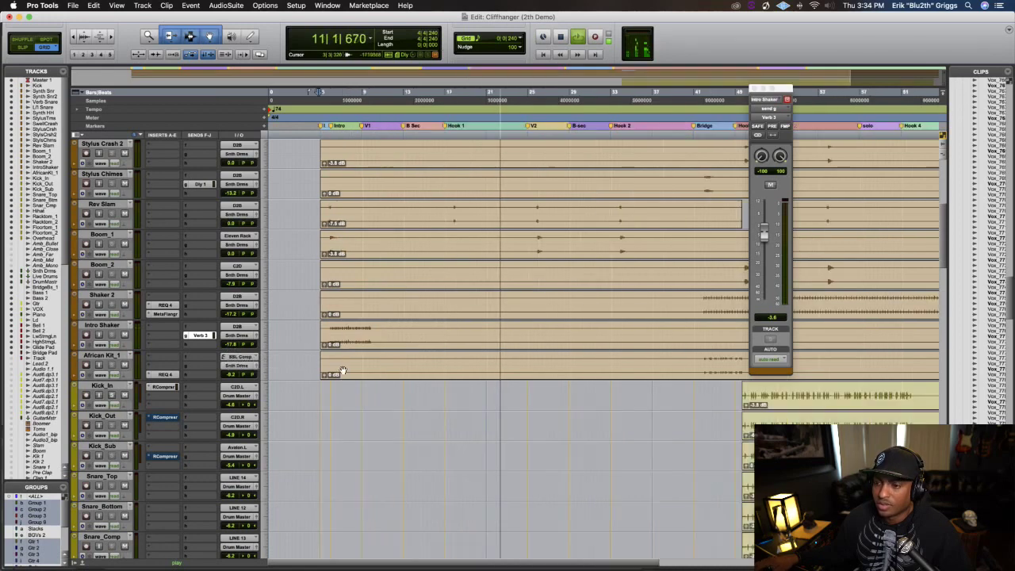
pyautogui.scroll(-10, 414, 369)
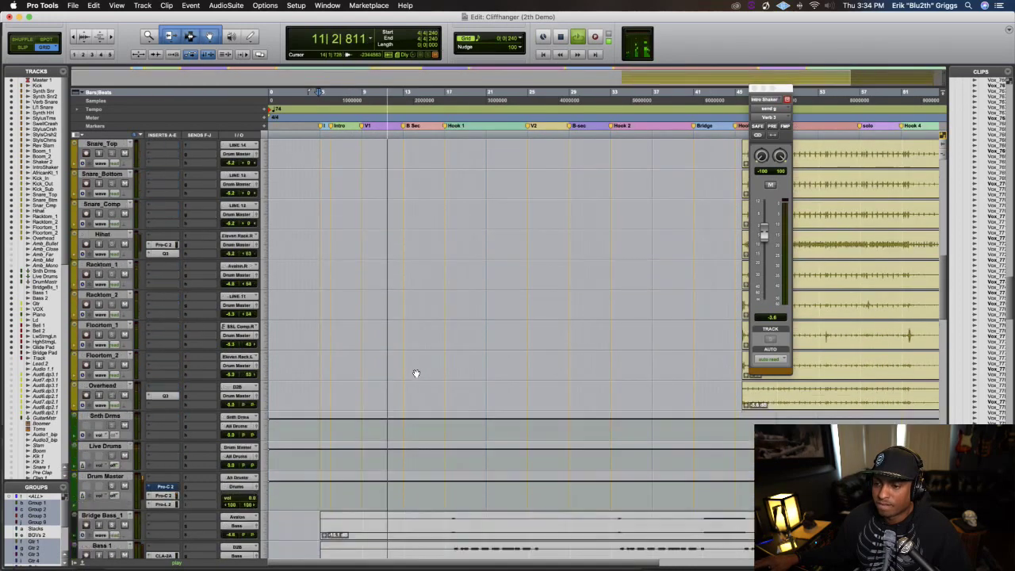
pyautogui.scroll(-15, 415, 373)
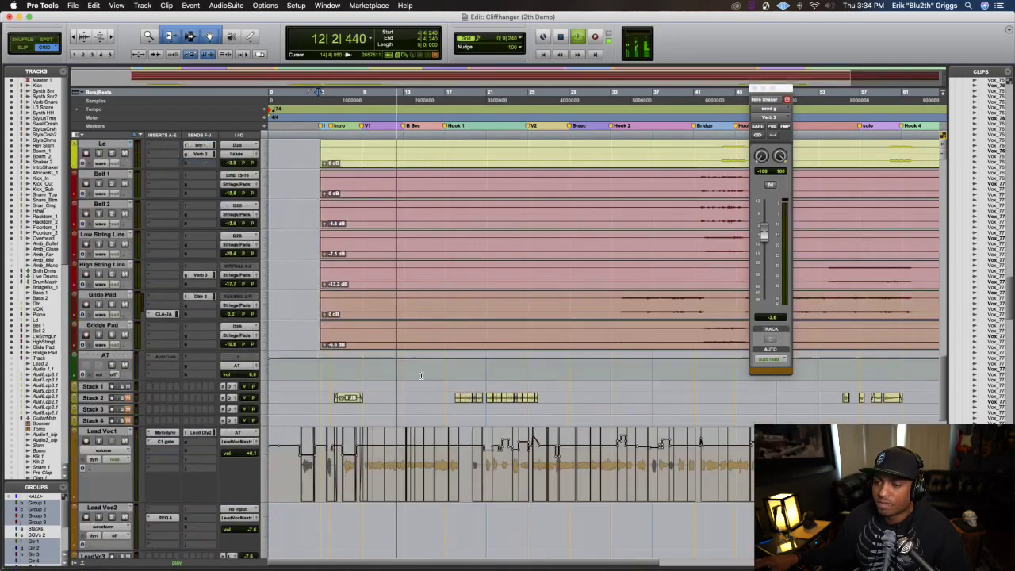
pyautogui.scroll(-6, 421, 376)
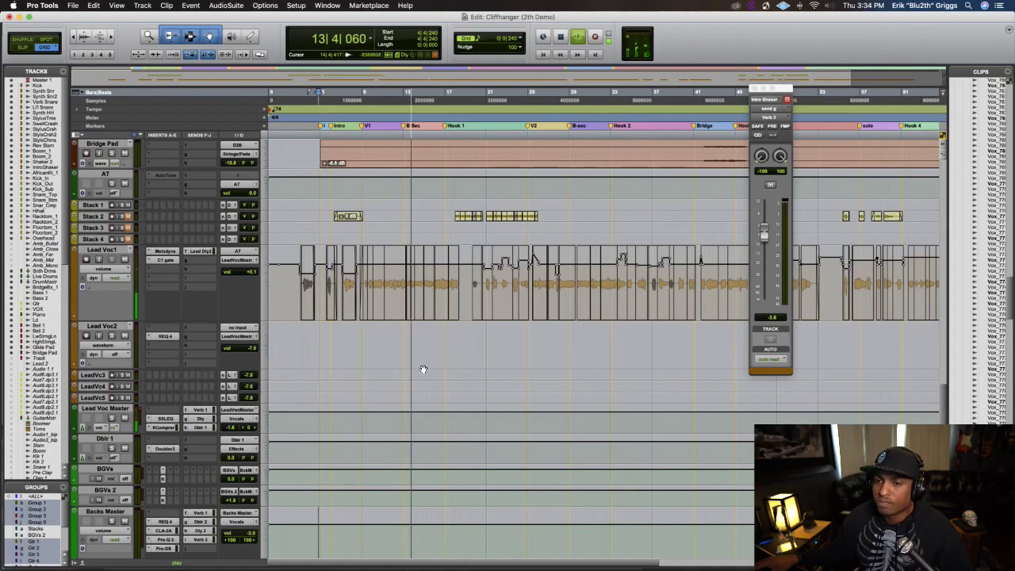
pyautogui.scroll(-3, 423, 369)
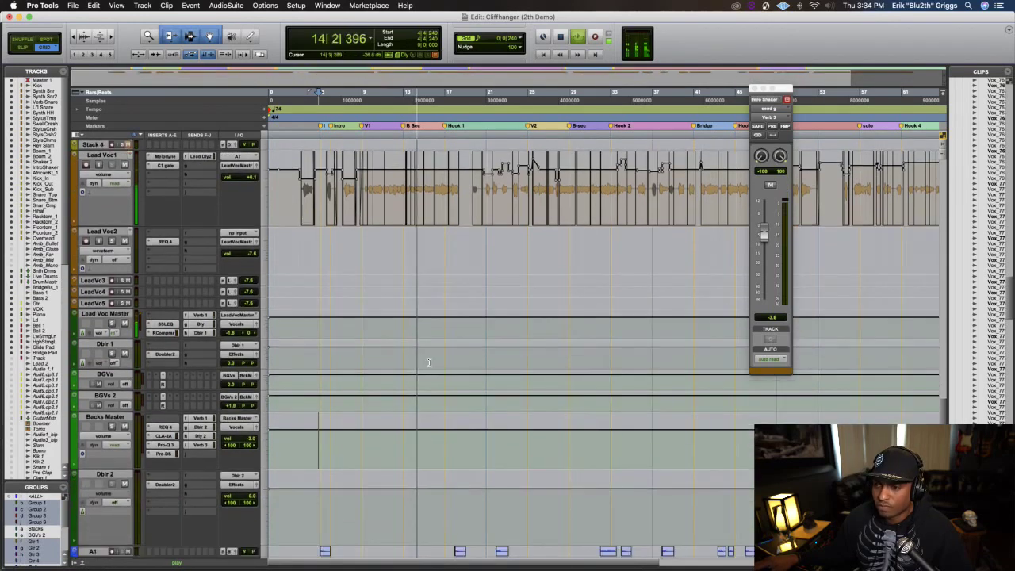
pyautogui.scroll(2, 434, 357)
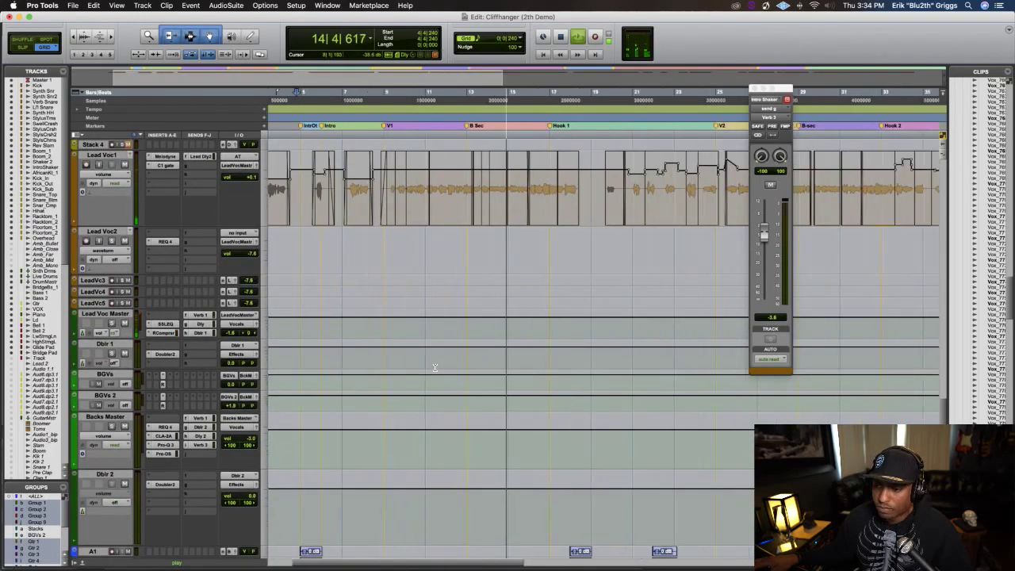
pyautogui.scroll(-5, 433, 364)
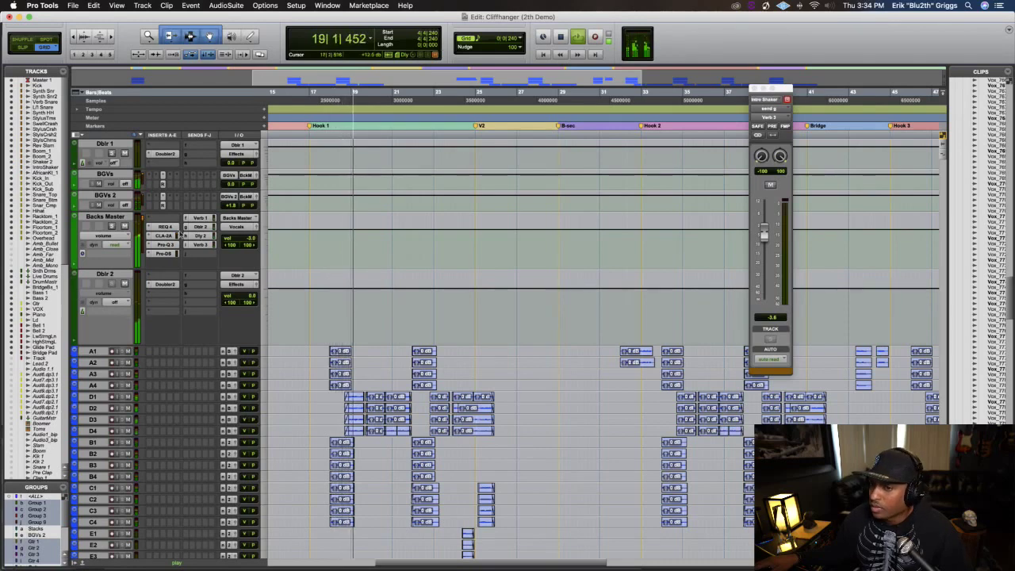
pyautogui.click(200, 244)
pyautogui.moveTo(763, 234)
pyautogui.mouseDown()
pyautogui.moveTo(770, 267)
pyautogui.moveTo(764, 251)
pyautogui.mouseUp()
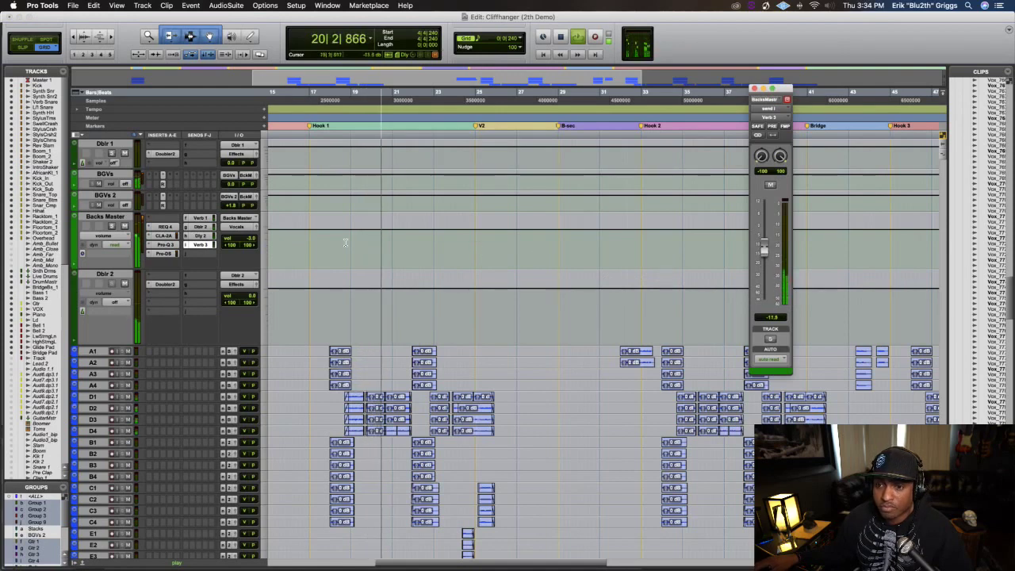
# Adjust the Backs Master track's Dly 2 send level to about -6 dB during playback
pyautogui.click(199, 236)
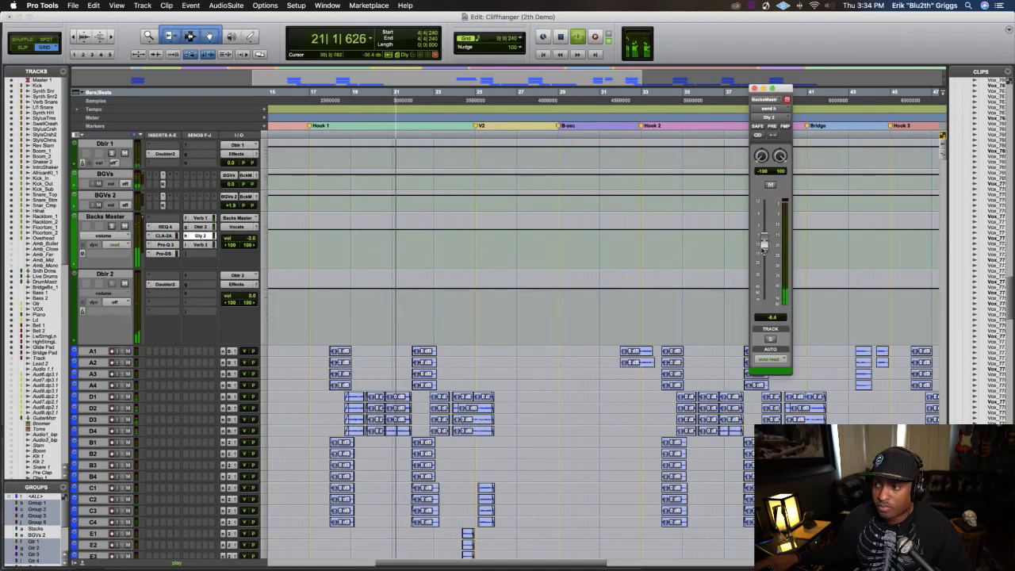
pyautogui.moveTo(764, 242); pyautogui.dragTo(763, 238)
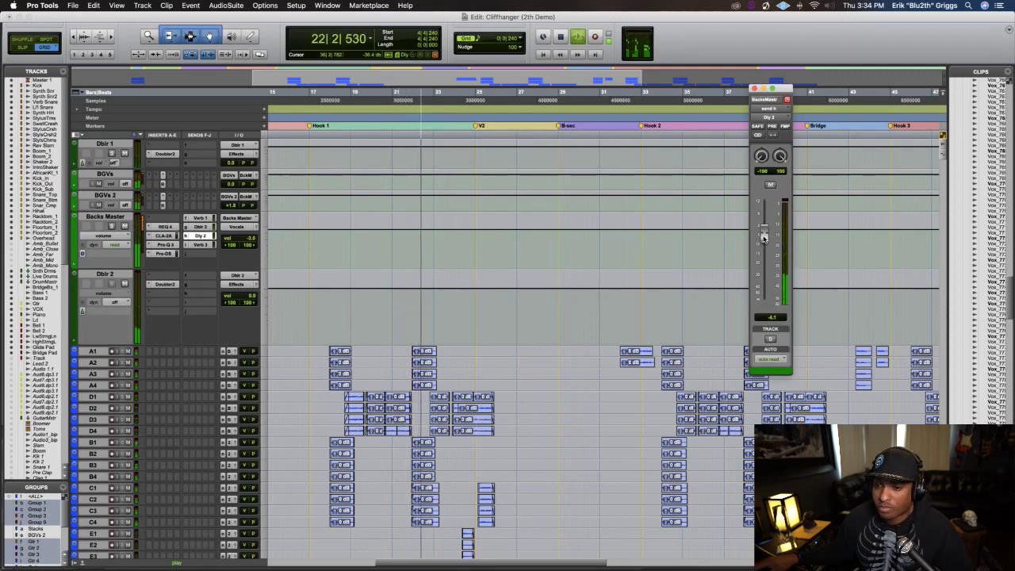
pyautogui.moveTo(764, 238); pyautogui.dragTo(764, 243)
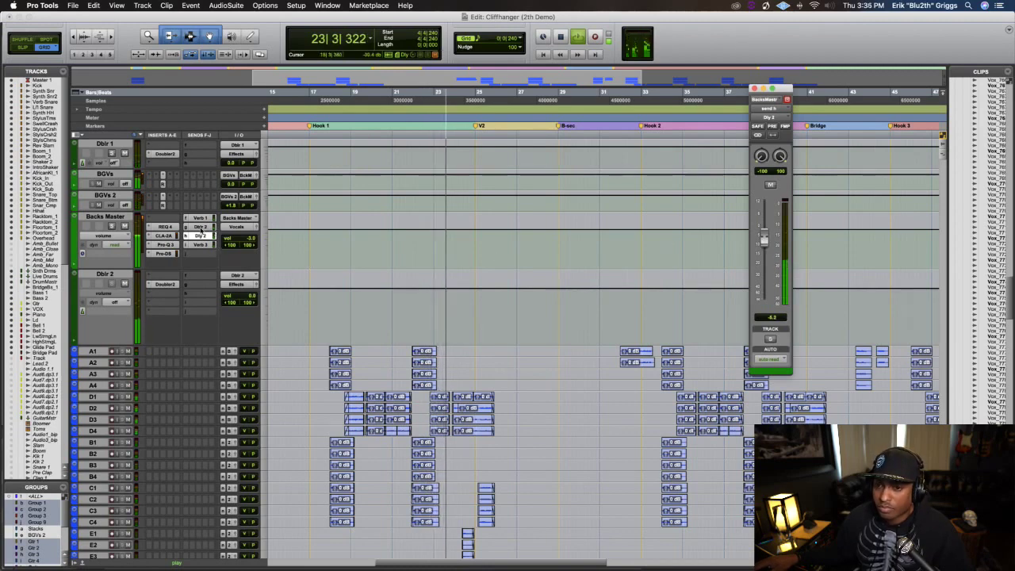
# Check the Backs Master track's Verb 3 send while listening into the V2 section, and stop playback
pyautogui.click(201, 244)
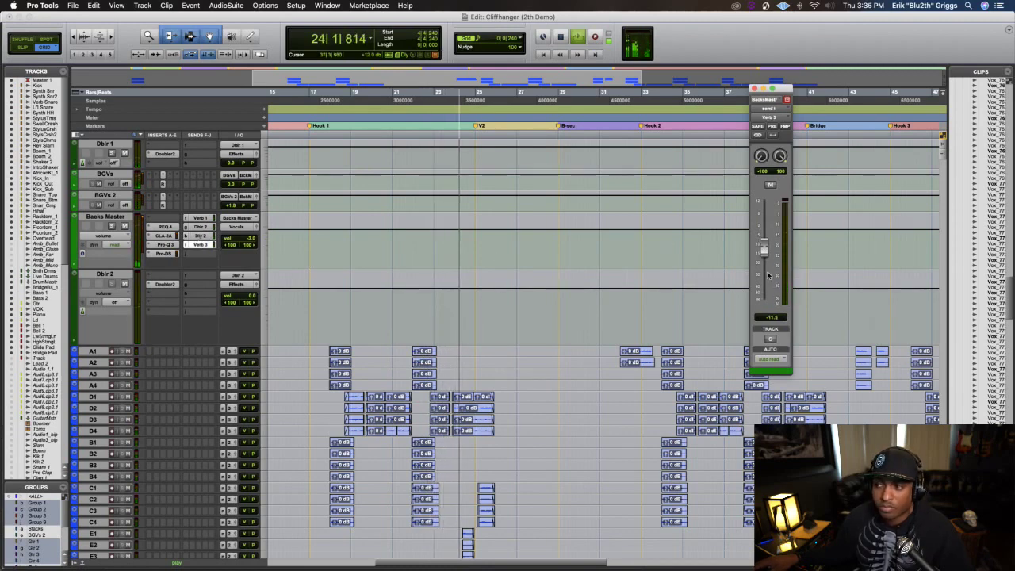
pyautogui.scroll(1, 612, 302)
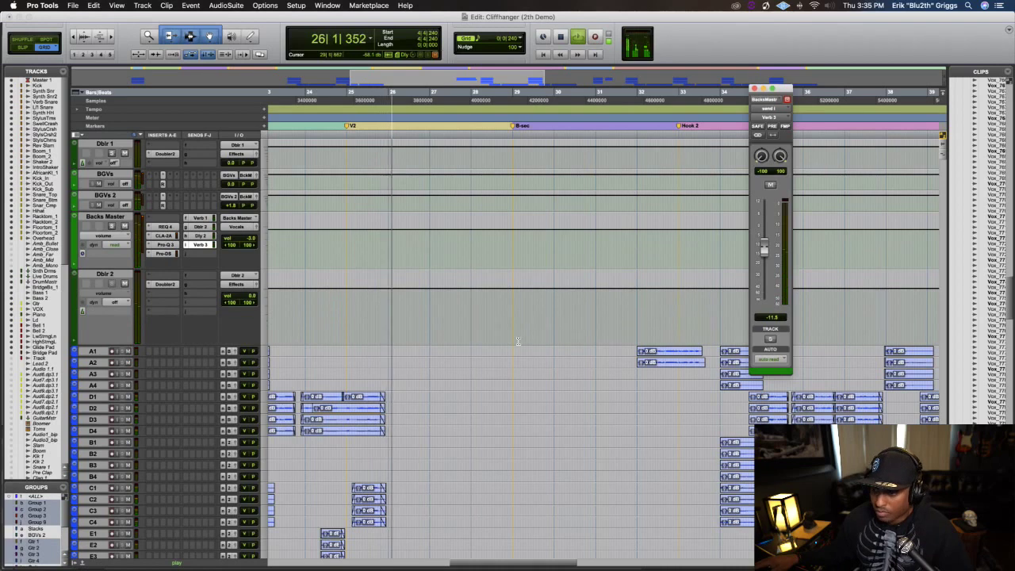
pyautogui.press('space')
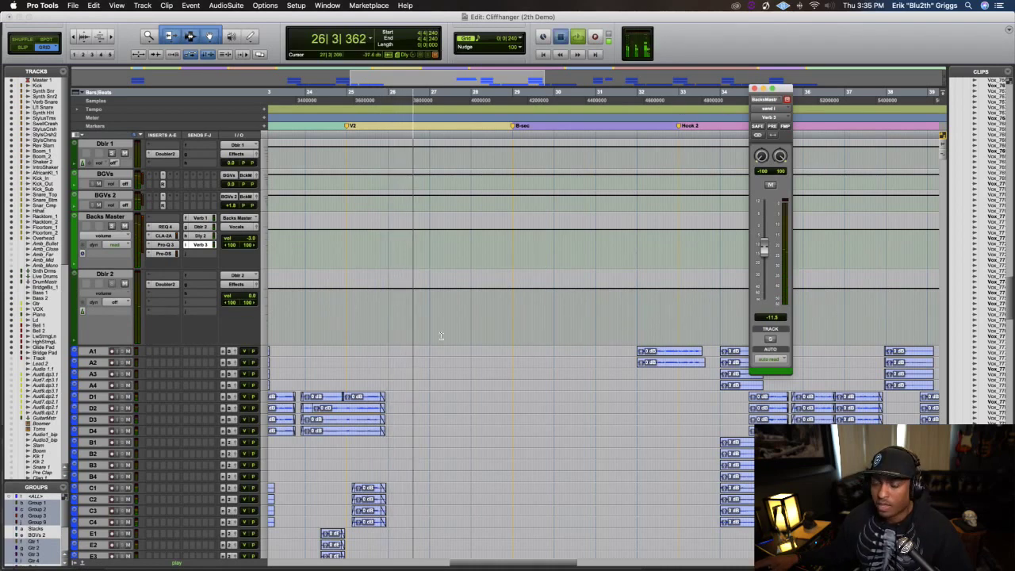
pyautogui.press('space')
pyautogui.press('super+bracketleft')
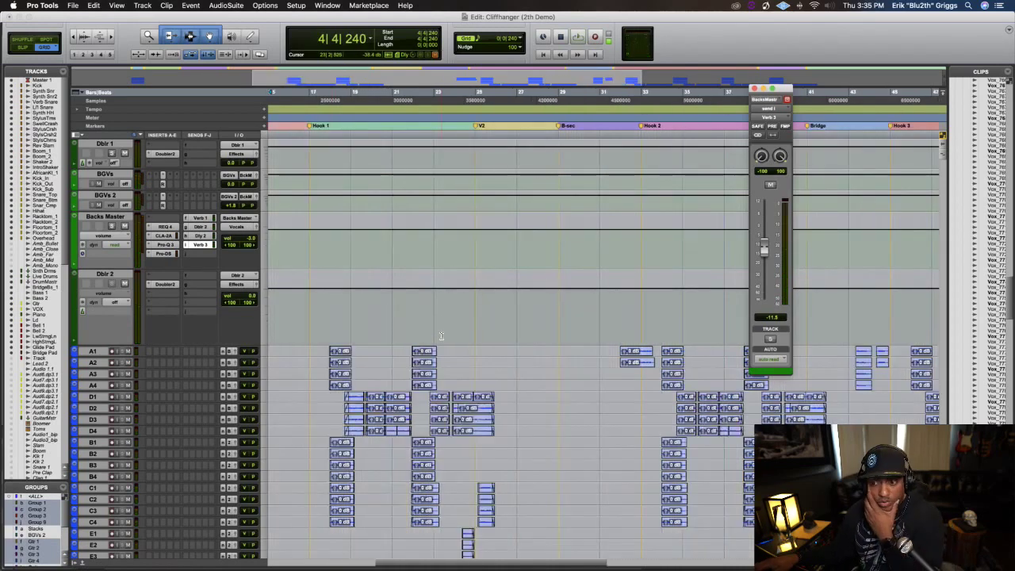
# Play Hook 2 from bar 33 and review the Backs Master track's REQ 4 and FabFilter Pro-Q 3 equalizer settings
pyautogui.scroll(3, 441, 337)
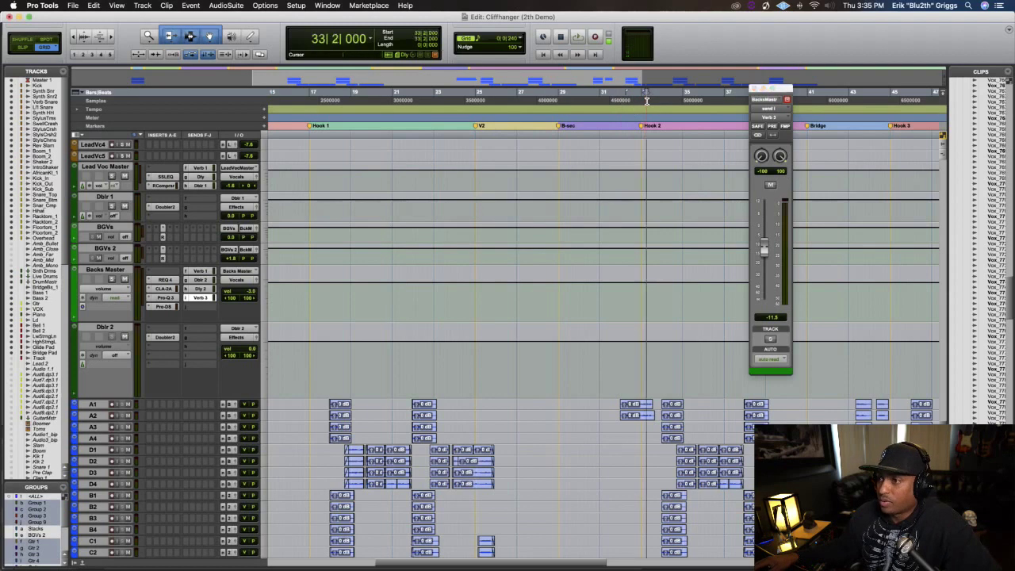
pyautogui.press('space')
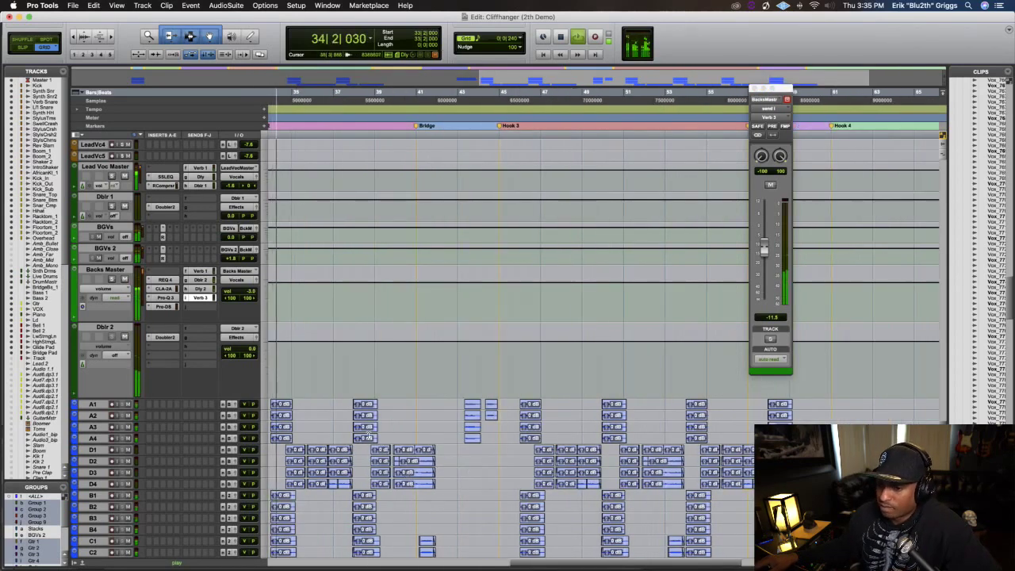
pyautogui.press('super+bracketright')
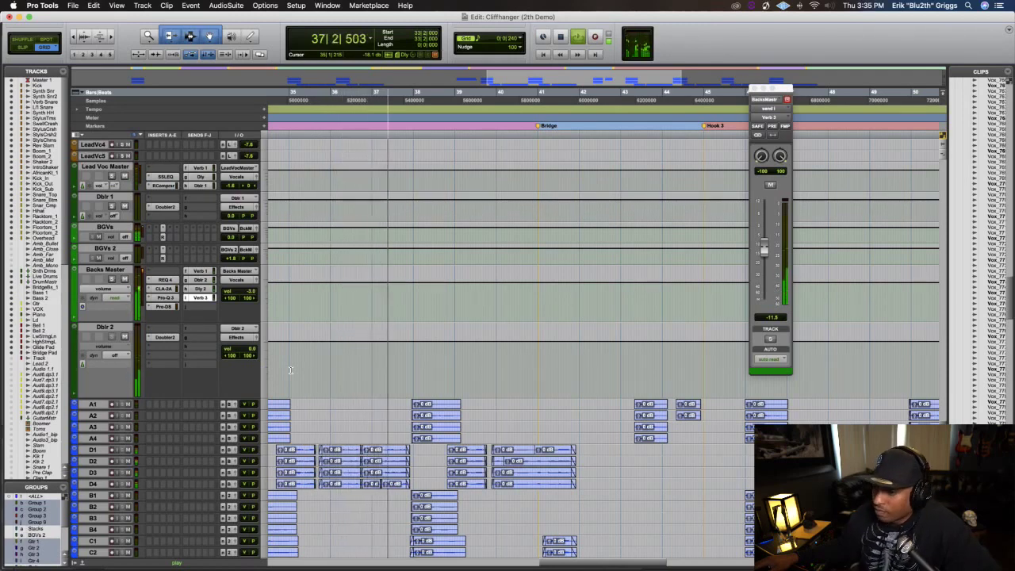
pyautogui.click(165, 280)
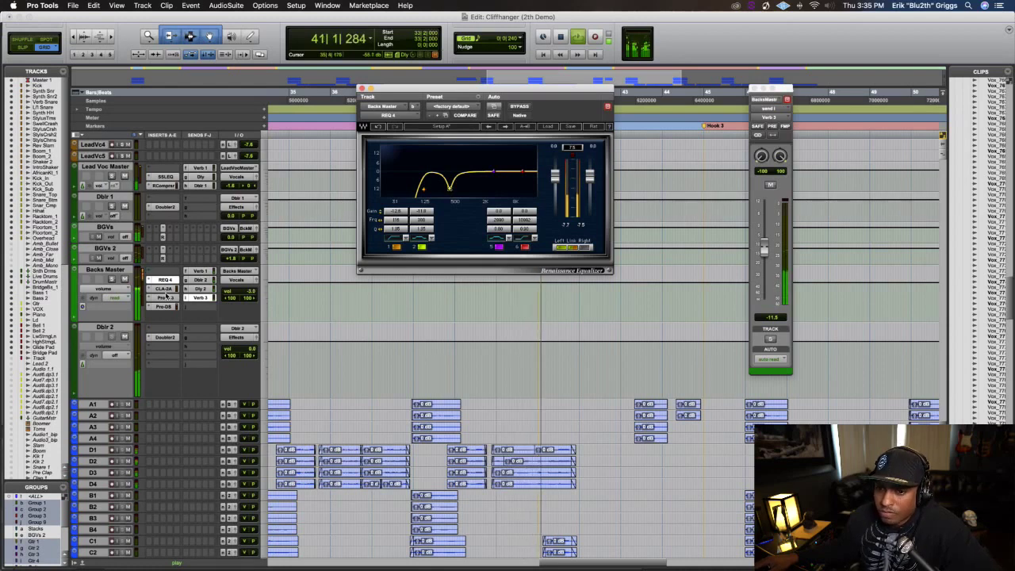
pyautogui.click(165, 298)
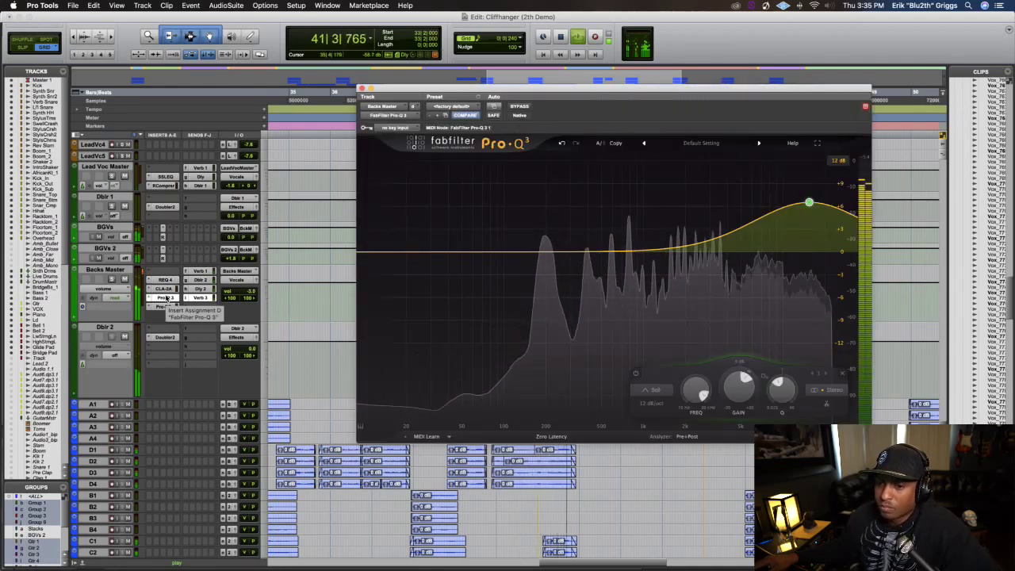
pyautogui.press('space')
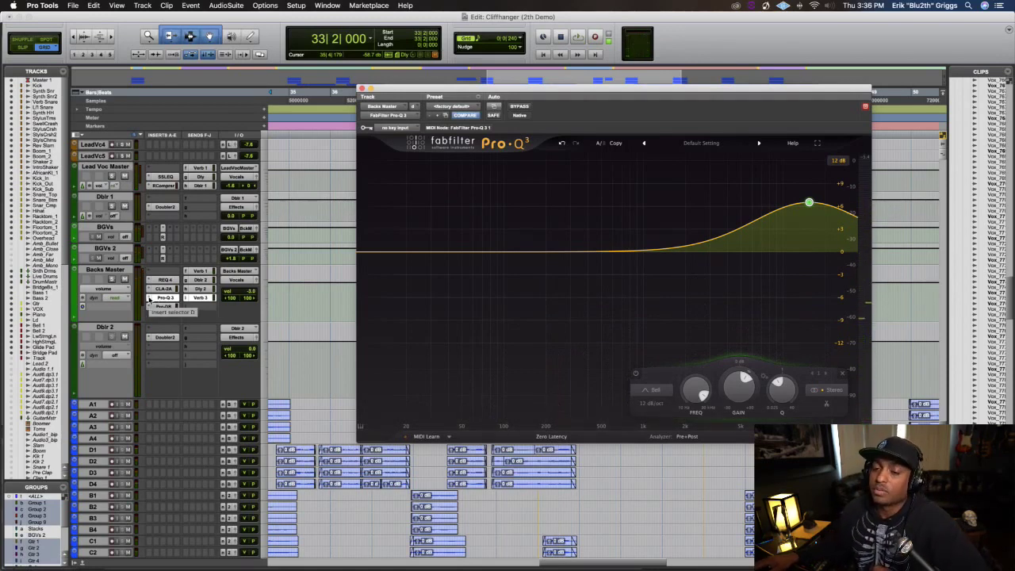
# Replace the FabFilter Pro-Q 3 insert on the Backs Master track with the stereo SSLEQ
pyautogui.click(148, 299)
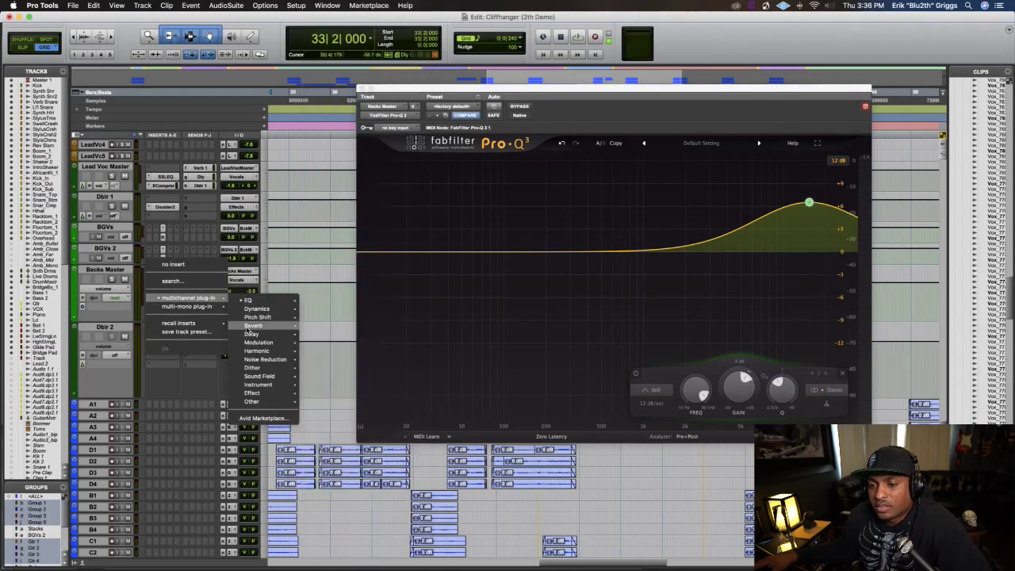
pyautogui.moveTo(222, 298)
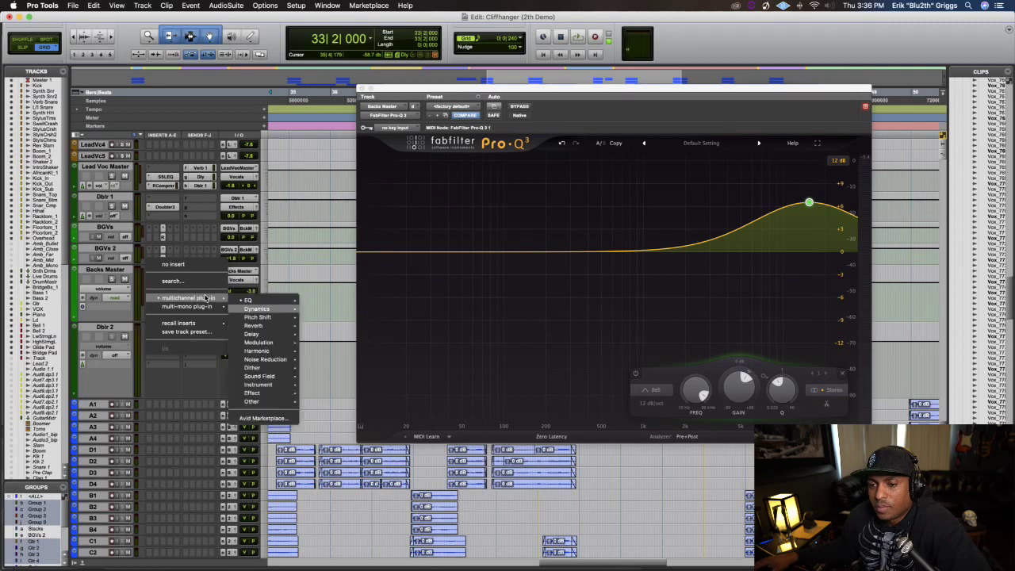
pyautogui.moveTo(270, 301)
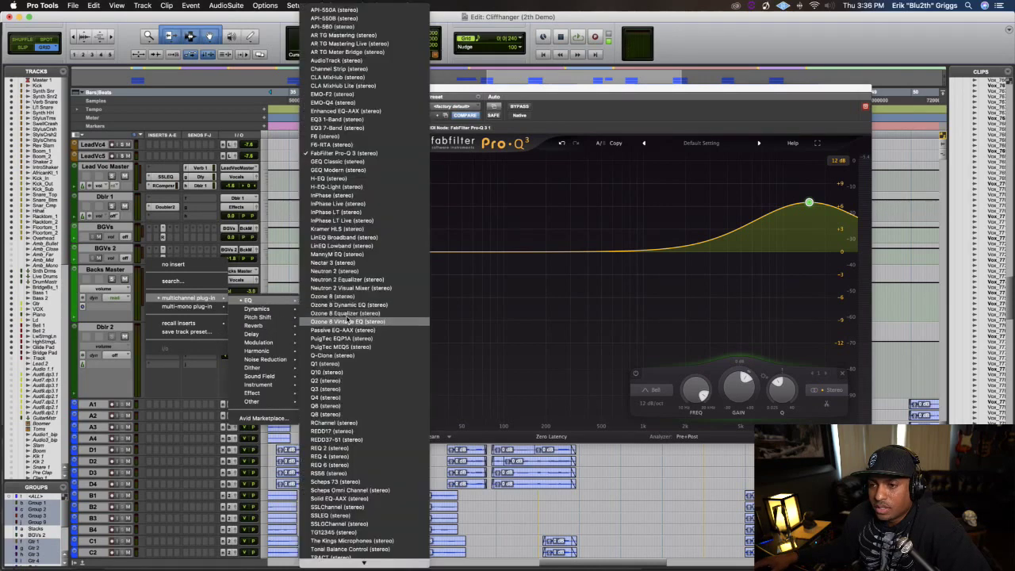
pyautogui.click(348, 517)
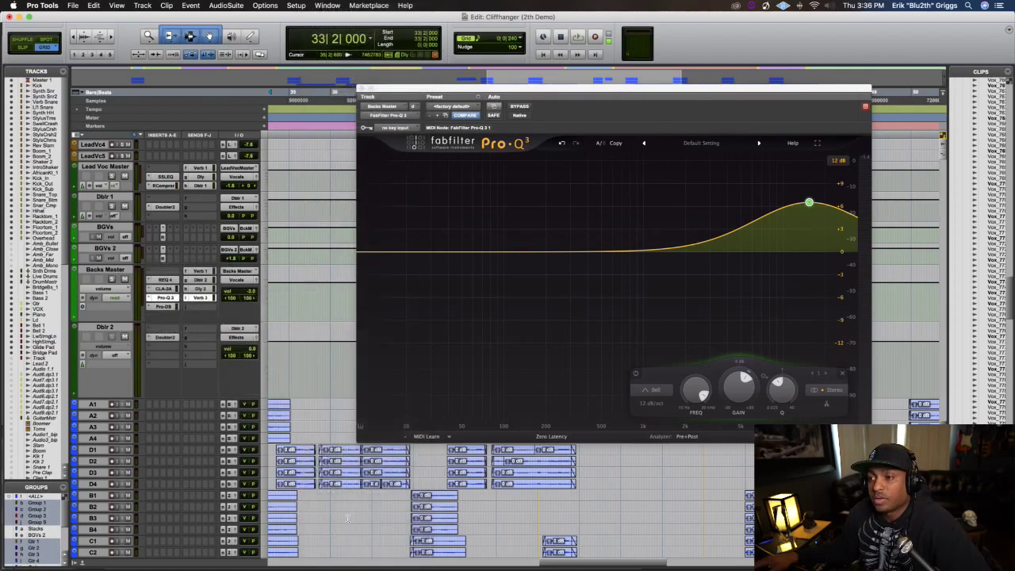
# Solo the Backs Master track and adjust the SSLEQ's HF and HMF gain while Hook 2 plays
pyautogui.press('space')
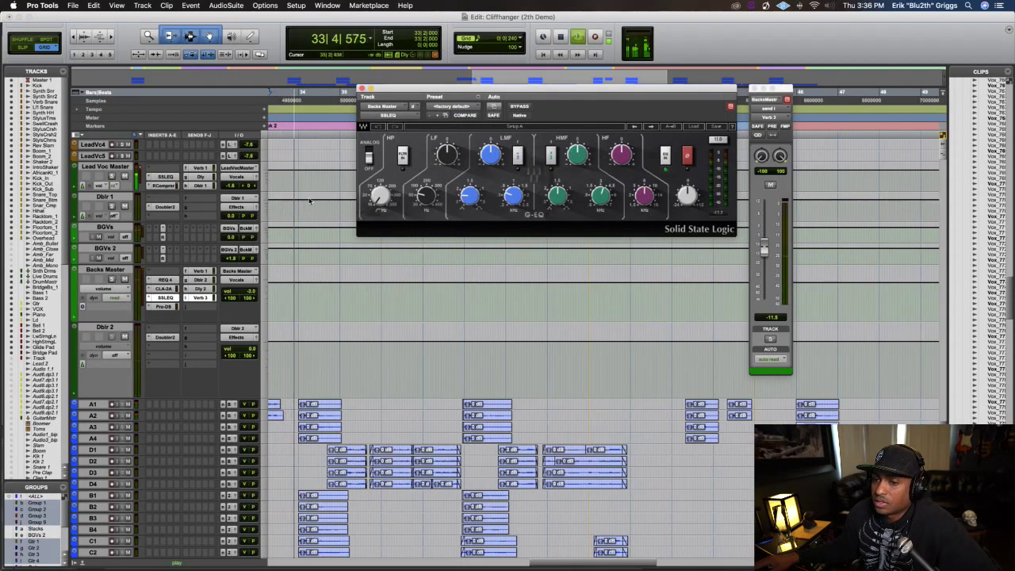
pyautogui.hotkey('shift', 's')
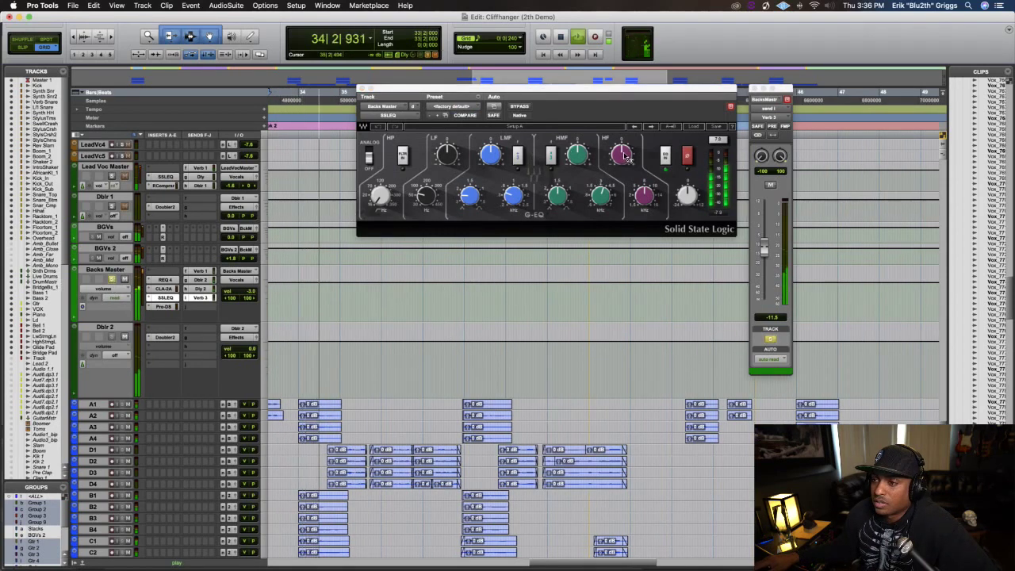
pyautogui.press('space')
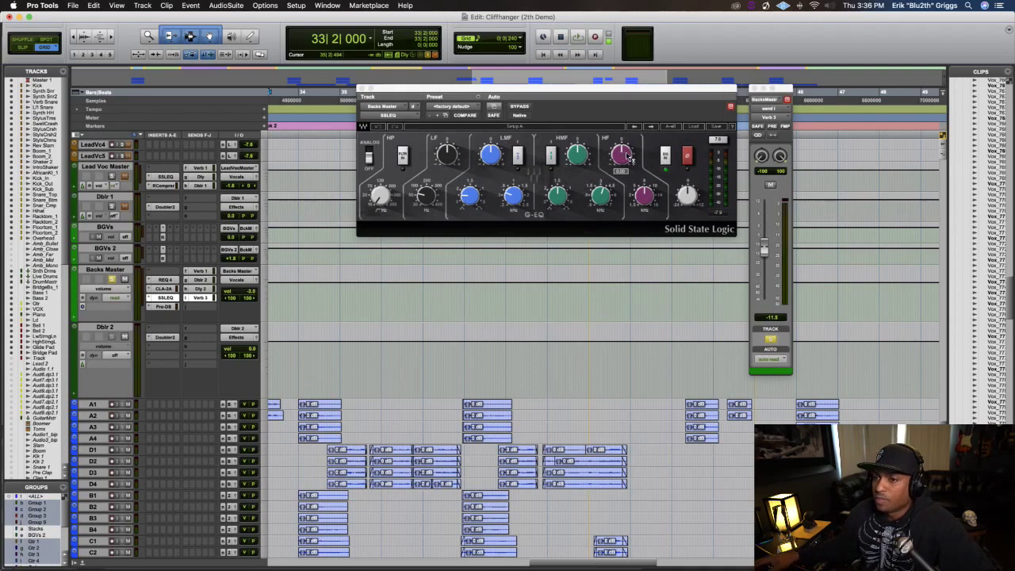
pyautogui.press('space')
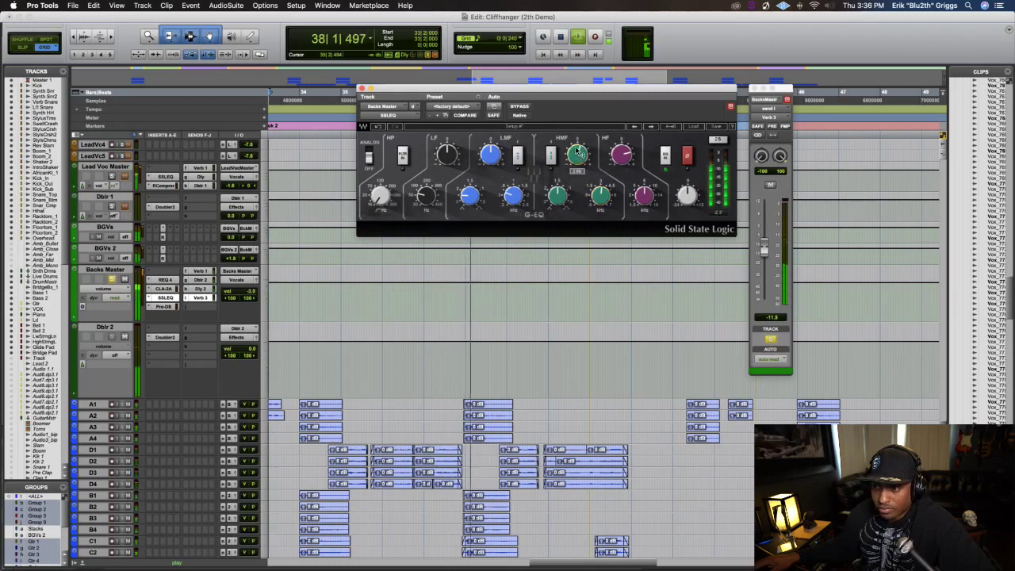
pyautogui.moveTo(577, 154); pyautogui.dragTo(579, 147)
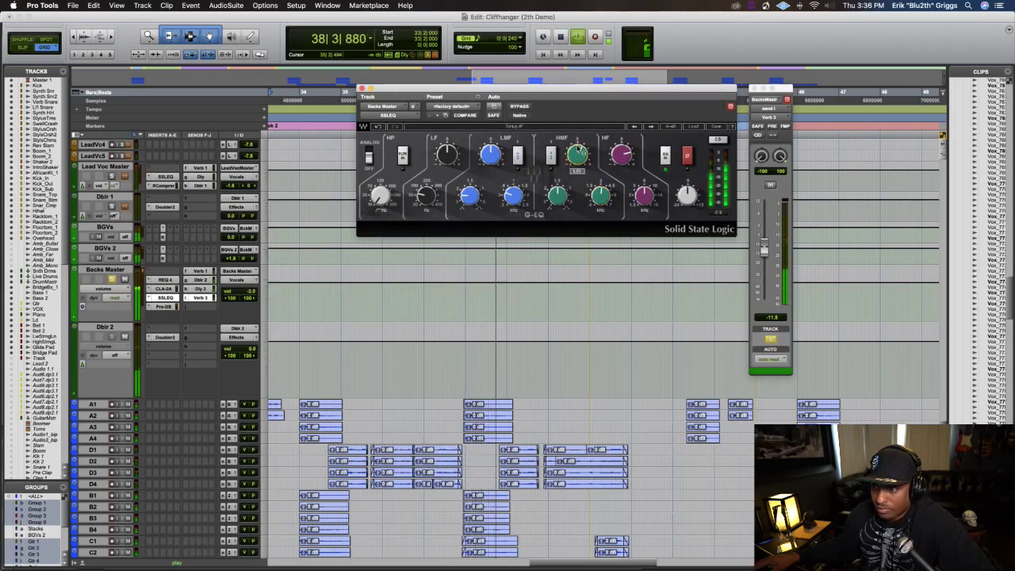
pyautogui.press('space')
# Refine the SSLEQ's HF, HMF and low-frequency settings on the Backs Master track while replaying Hook 2
pyautogui.moveTo(493, 156)
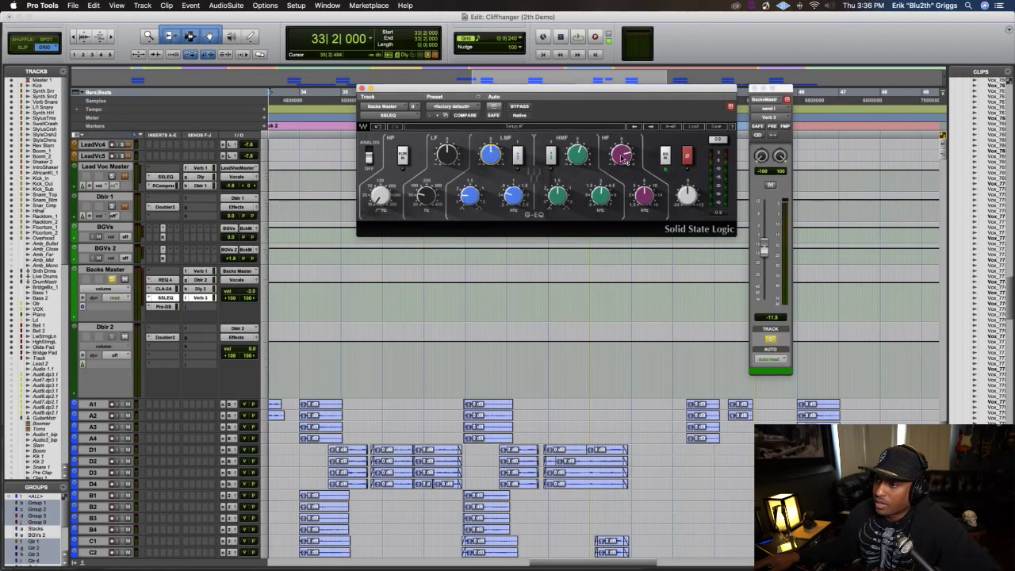
pyautogui.press('space')
pyautogui.moveTo(622, 153)
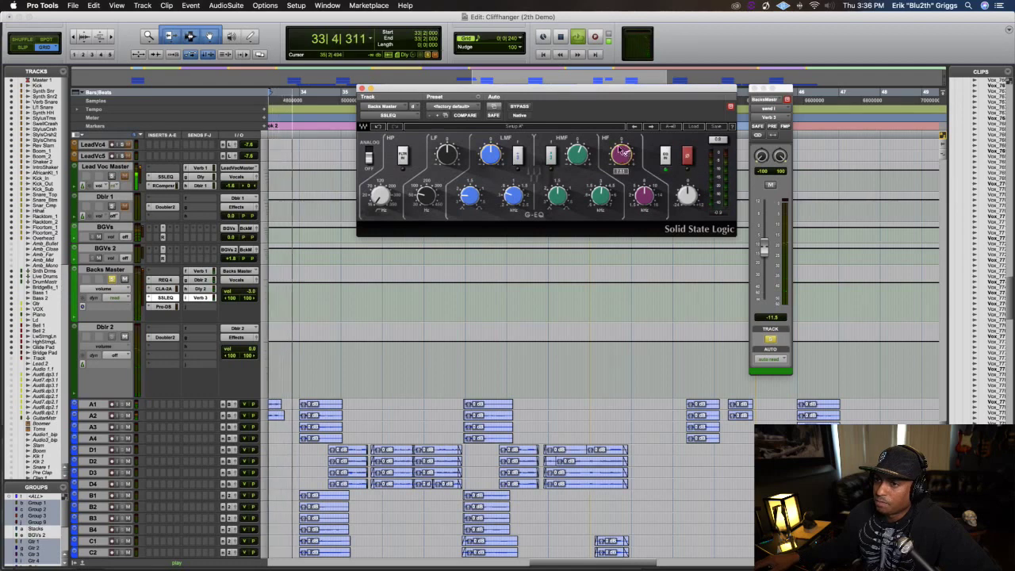
pyautogui.press('space')
pyautogui.moveTo(426, 192)
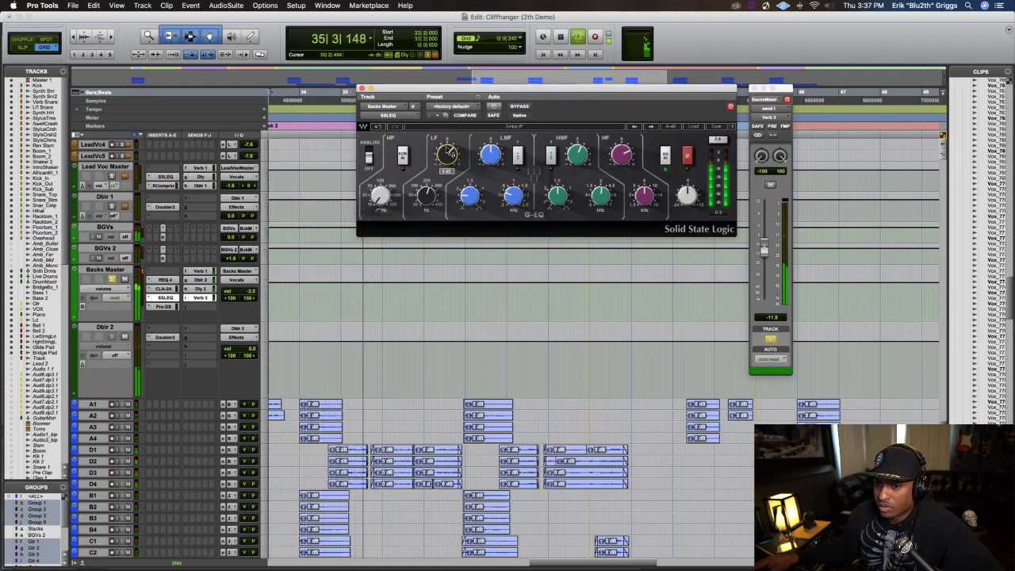
pyautogui.press('space')
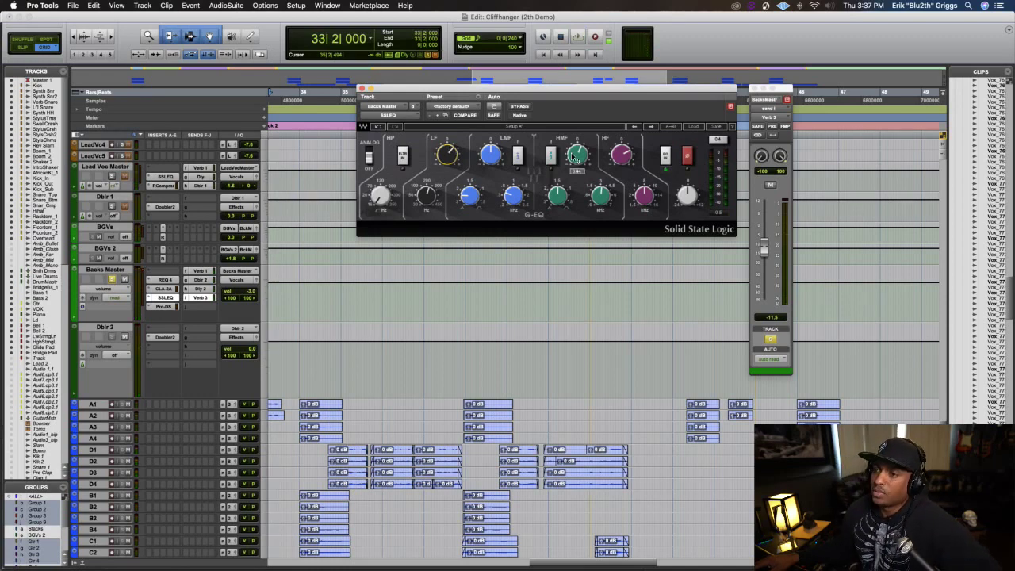
pyautogui.press('space')
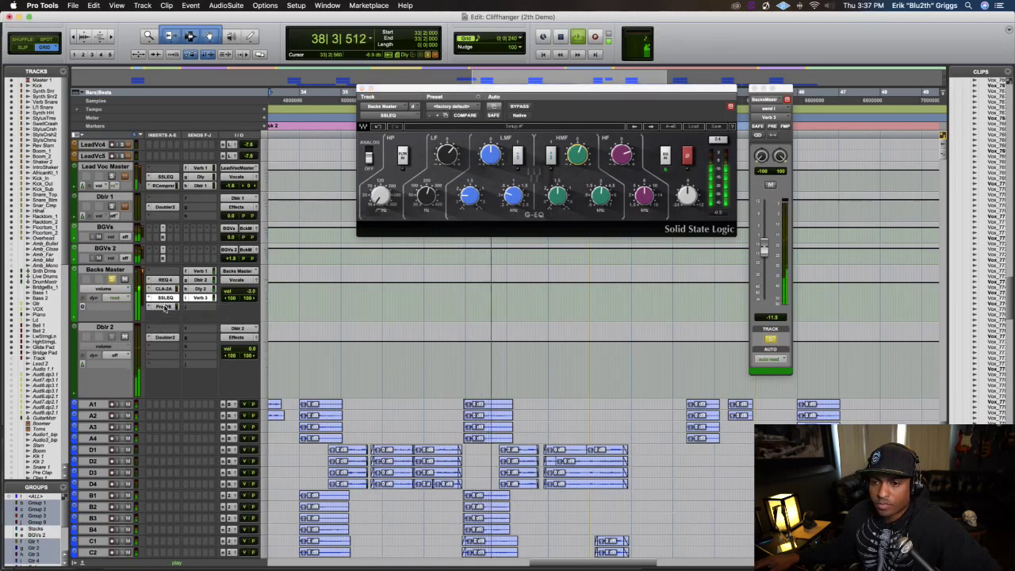
# Lower the de-essing range in the Backs Master track's FabFilter Pro-DS while the soloed vocals play
pyautogui.click(165, 307)
pyautogui.press('space')
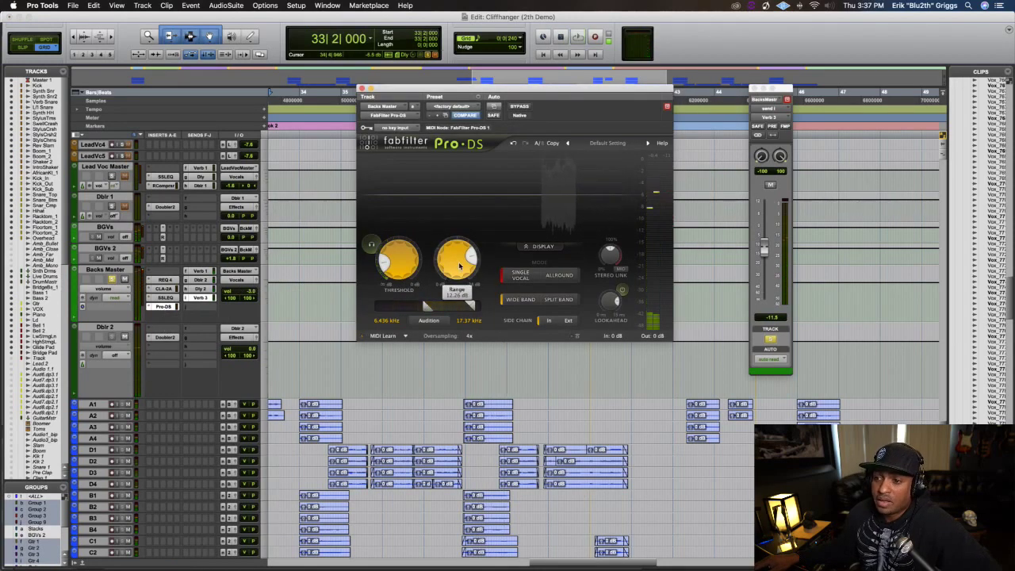
pyautogui.press('space')
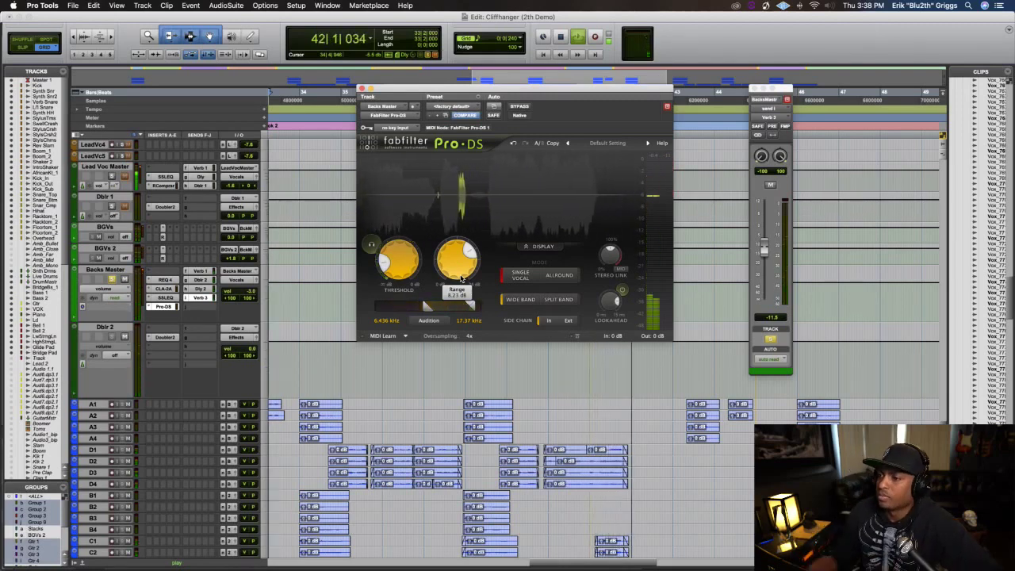
pyautogui.press('space')
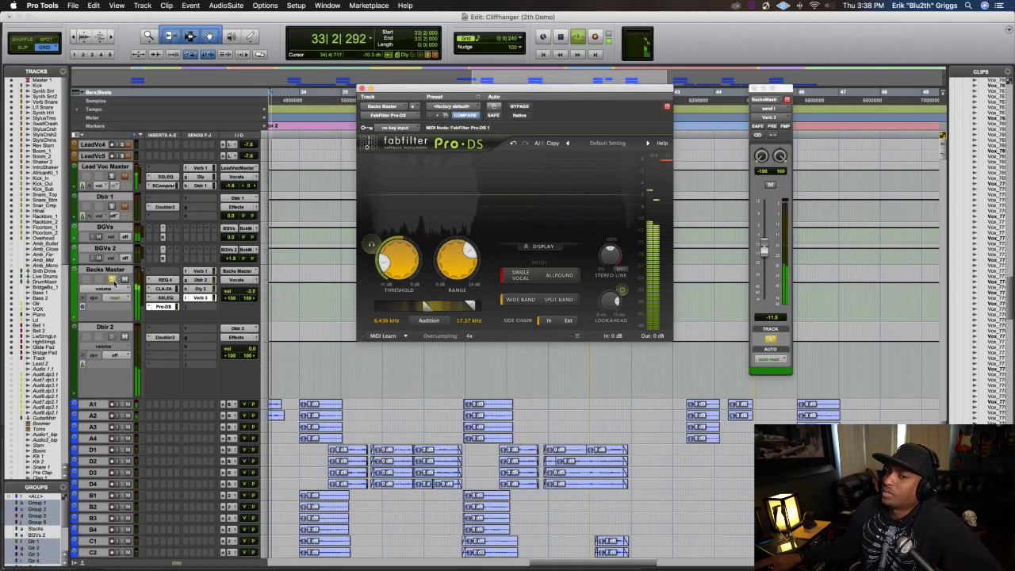
# Unsolo the Backs Master track, lower its volume to -4.5 dB against the full mix, and close the Pro-DS
pyautogui.press('space')
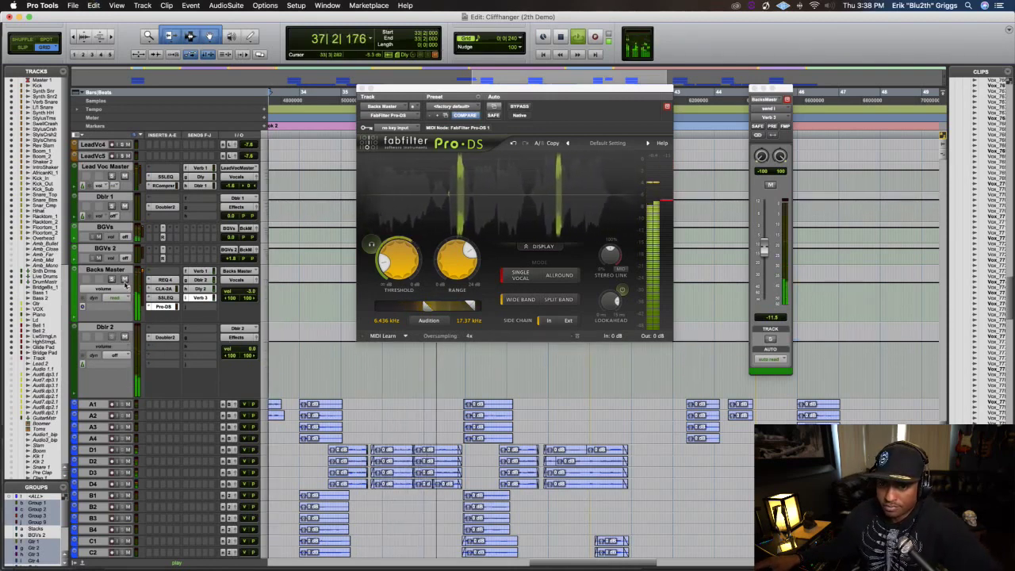
pyautogui.click(107, 271)
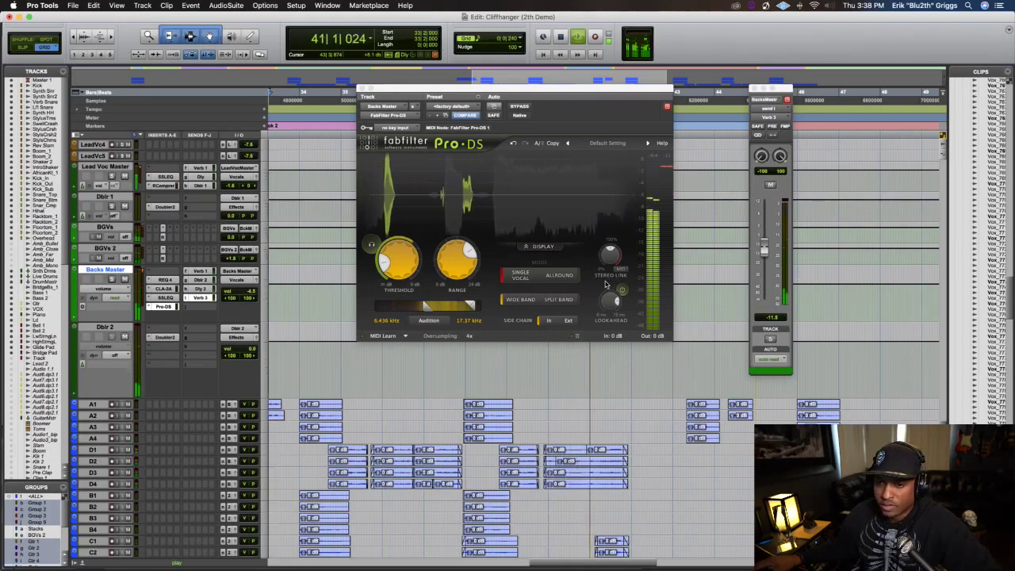
pyautogui.press('space')
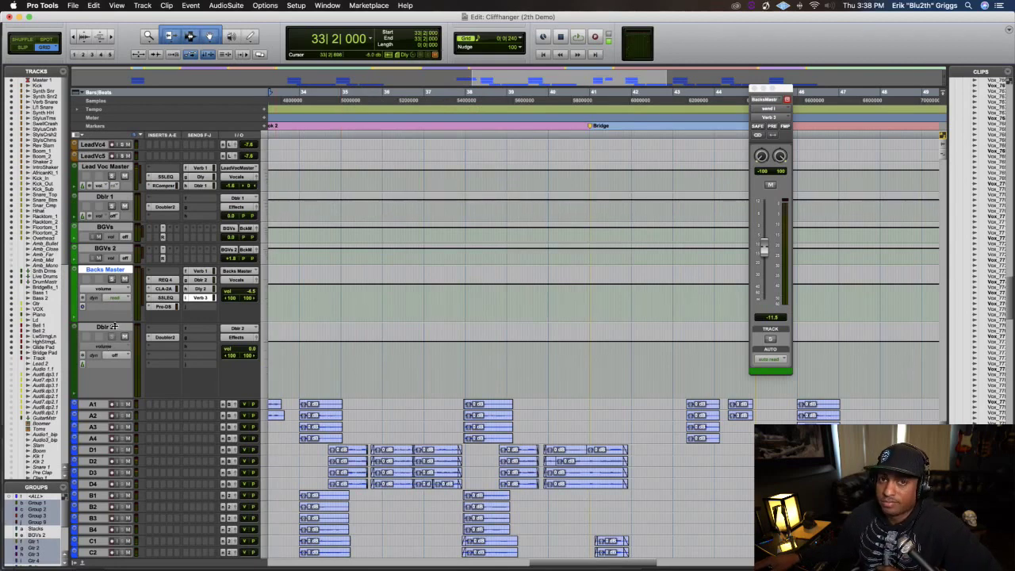
# Enlarge the Backs Master track's height to expose its volume line and place the edit cursor at 33|4|720
pyautogui.moveTo(115, 372); pyautogui.dragTo(112, 412)
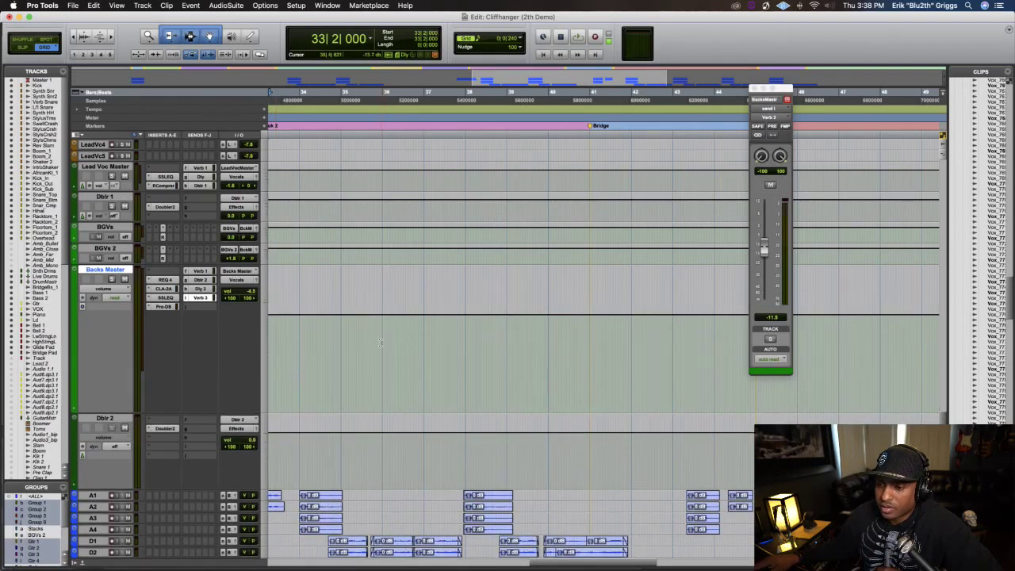
pyautogui.moveTo(125, 418); pyautogui.dragTo(125, 280)
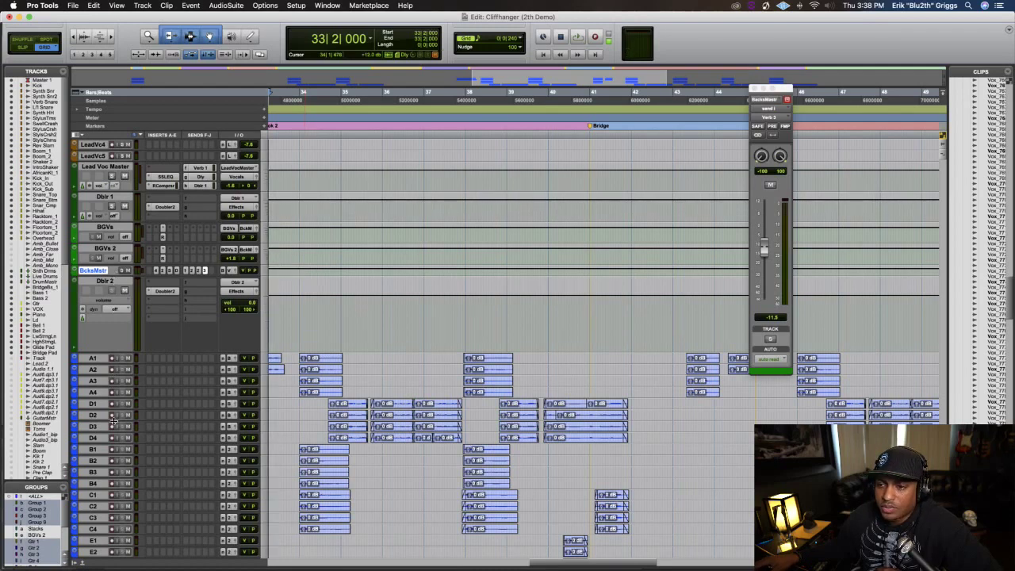
pyautogui.moveTo(114, 420); pyautogui.dragTo(134, 429)
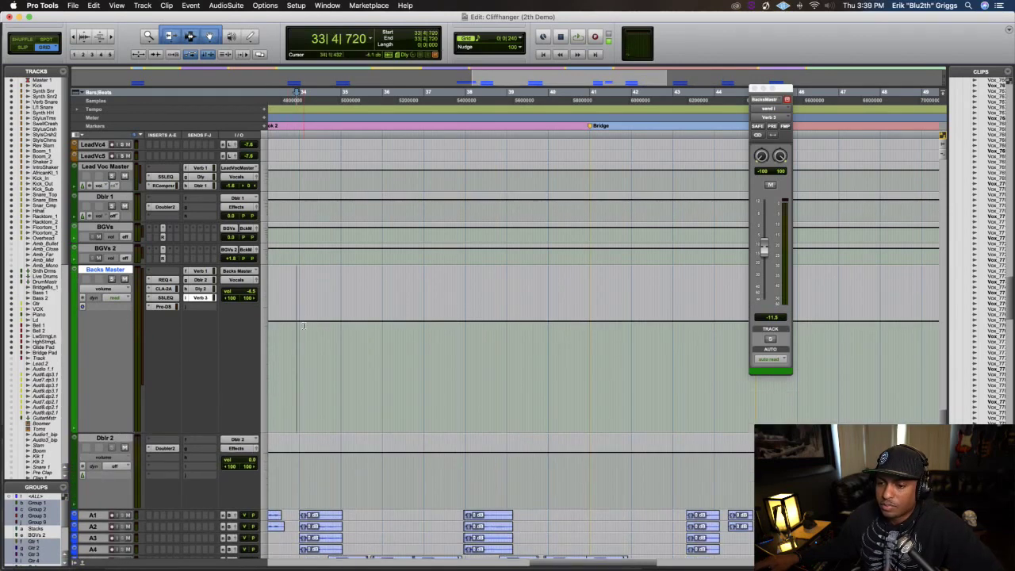
pyautogui.scroll(-3, 303, 325)
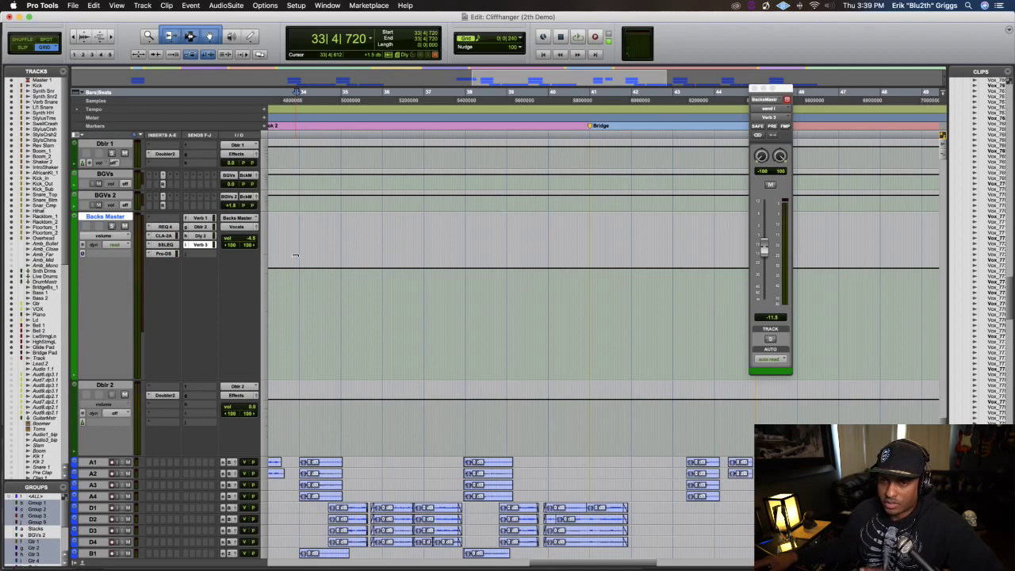
# Play Hook 2 from 33|4|720 and check the background vocals against the Lead Voc1 volume automation and Backs Master track
pyautogui.press('space')
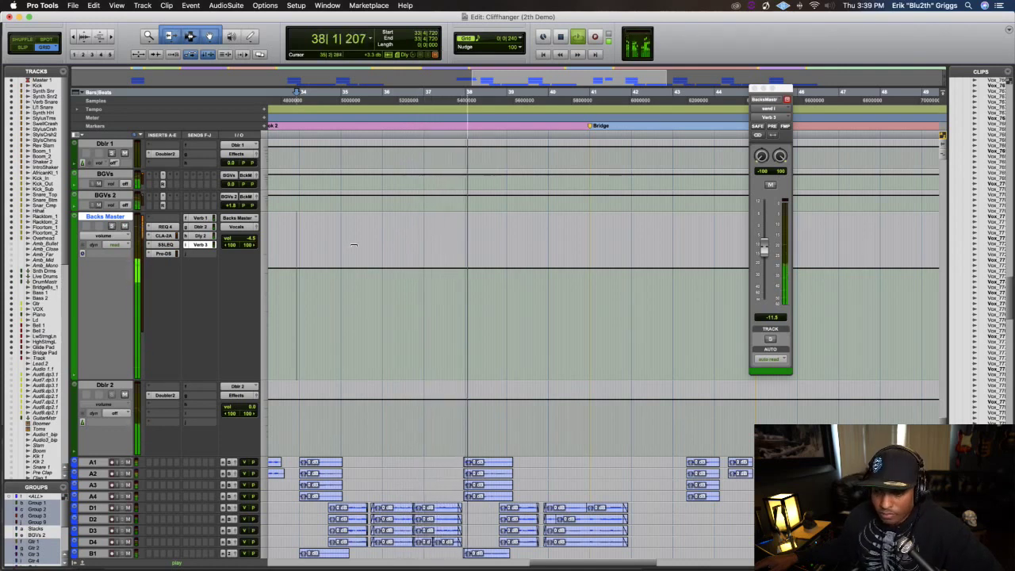
pyautogui.scroll(10, 403, 251)
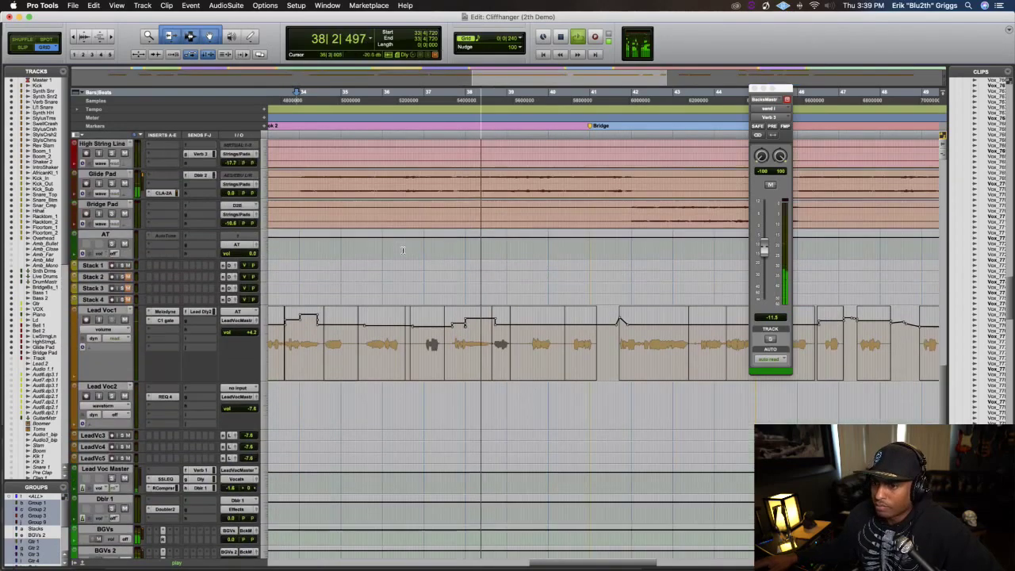
pyautogui.scroll(-5, 402, 251)
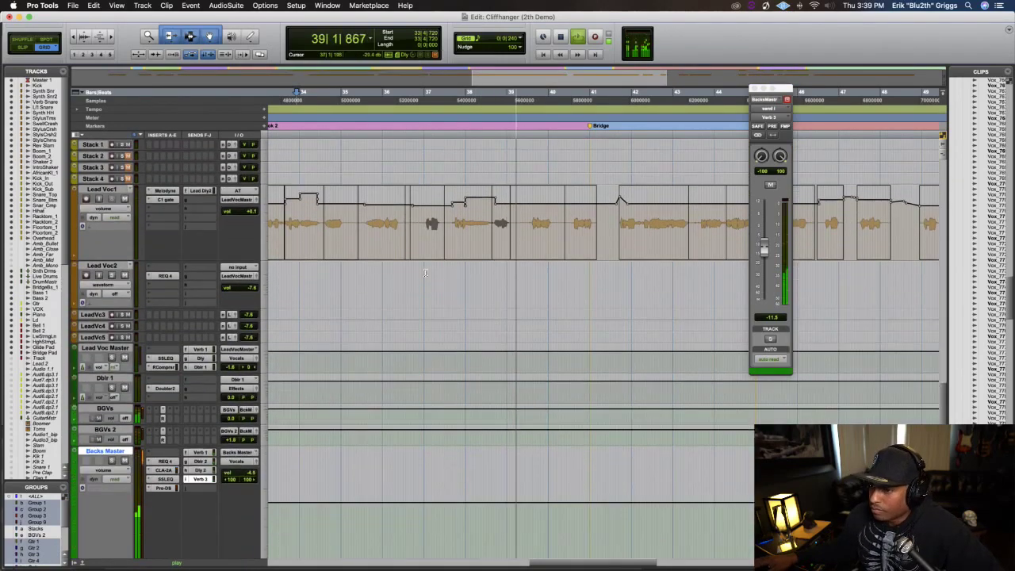
pyautogui.scroll(-5, 426, 273)
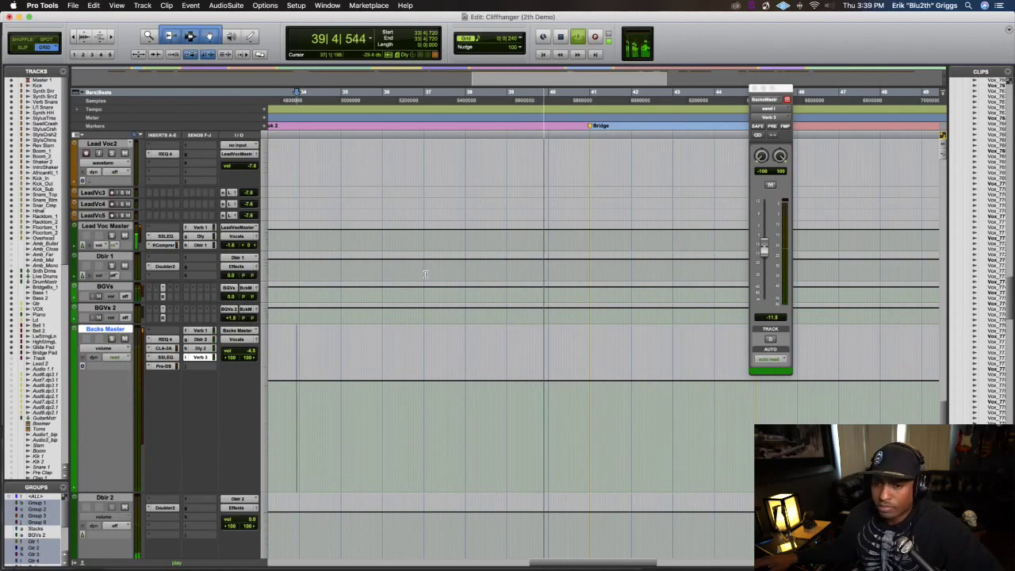
pyautogui.scroll(-2, 426, 274)
pyautogui.scroll(-4, 426, 278)
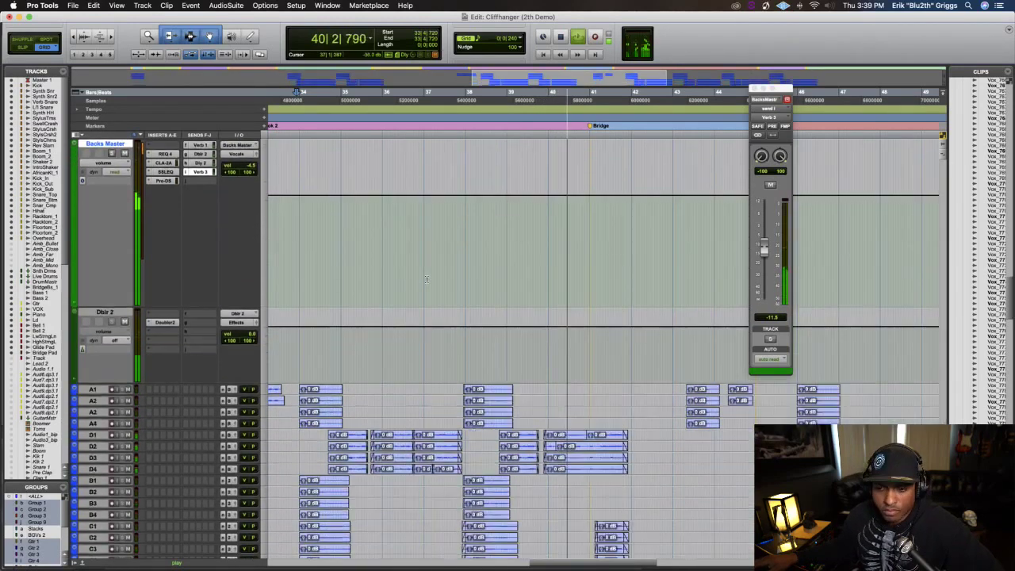
# Play through the hooks and solo to check the background vocals, lower Backs Master to -6.8 dB, and replay from 33|4|720
pyautogui.scroll(-10, 426, 279)
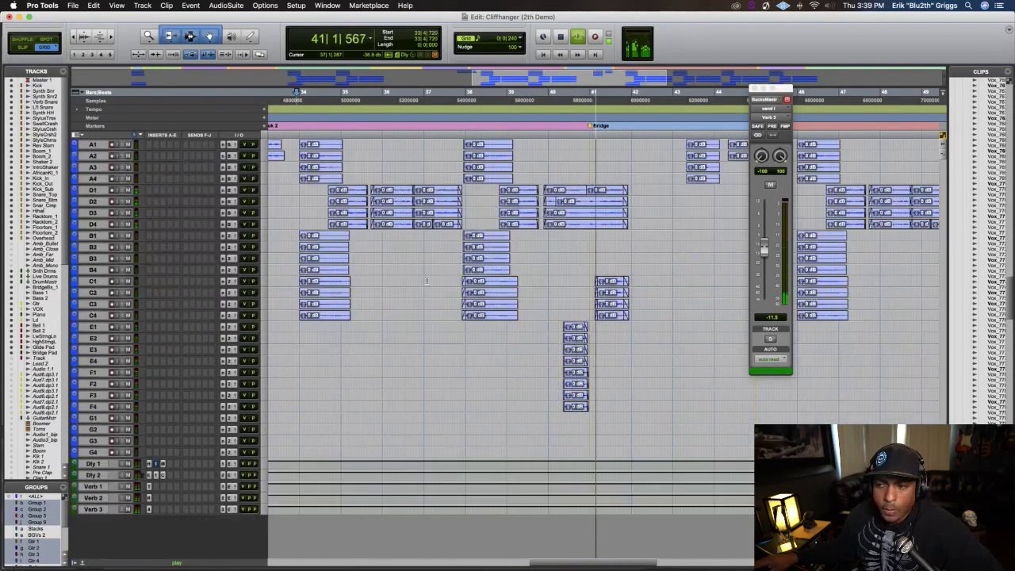
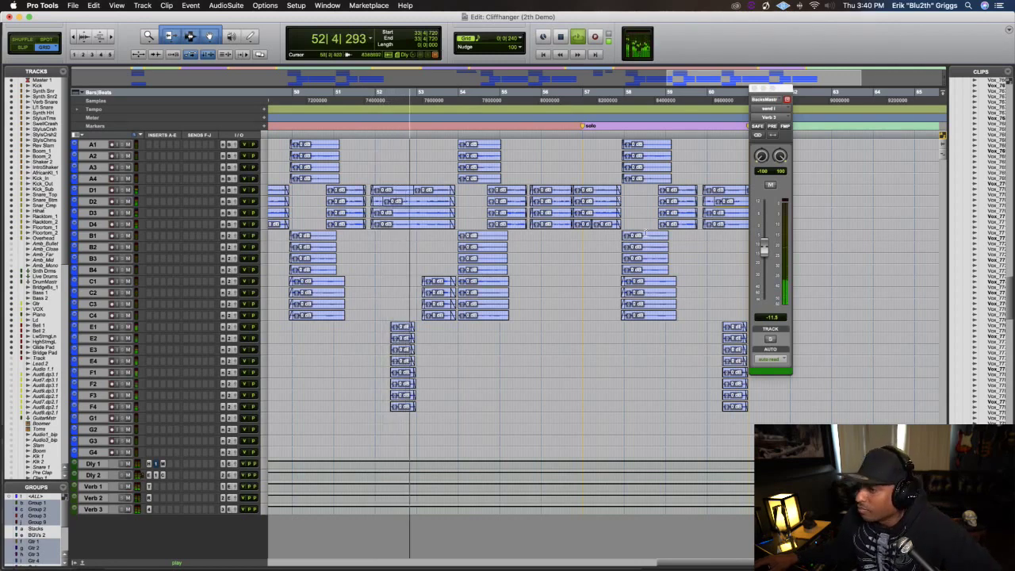
pyautogui.scroll(3, 647, 226)
pyautogui.scroll(5, 649, 229)
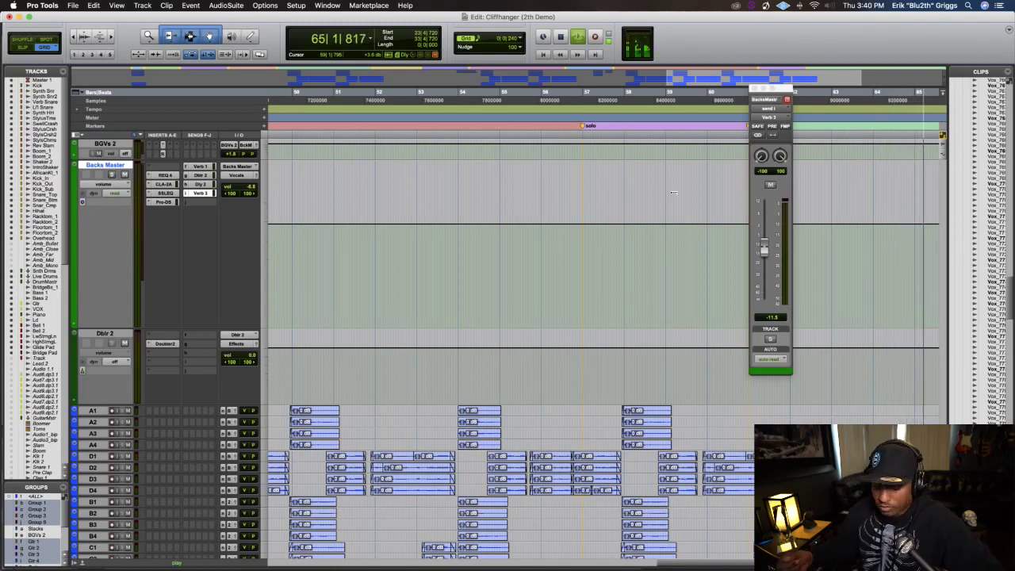
pyautogui.press('space')
pyautogui.press('space')
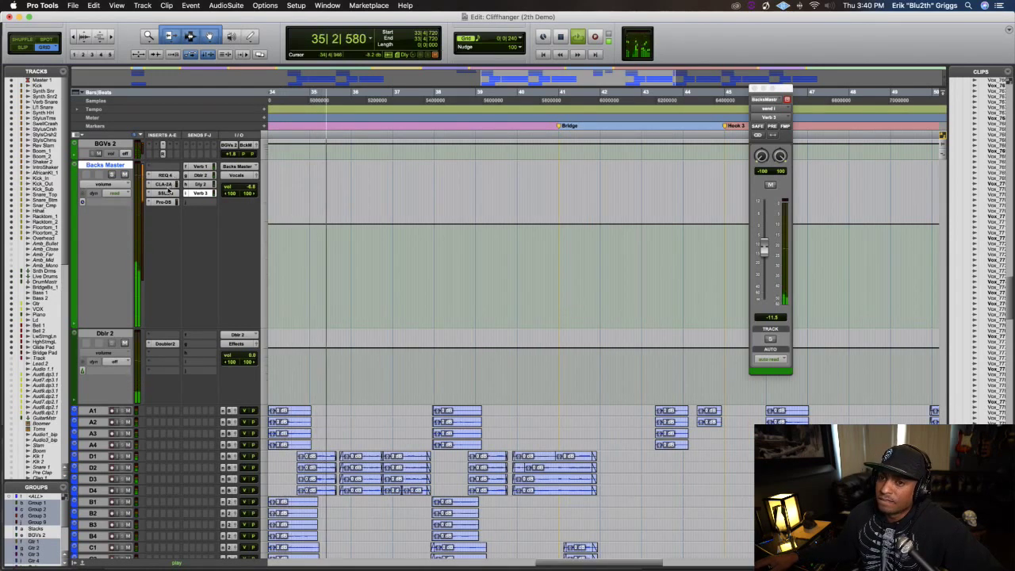
# Open the Backs Master track's SSLEQ and check its HF and HMF bands against the playing mix
pyautogui.click(164, 193)
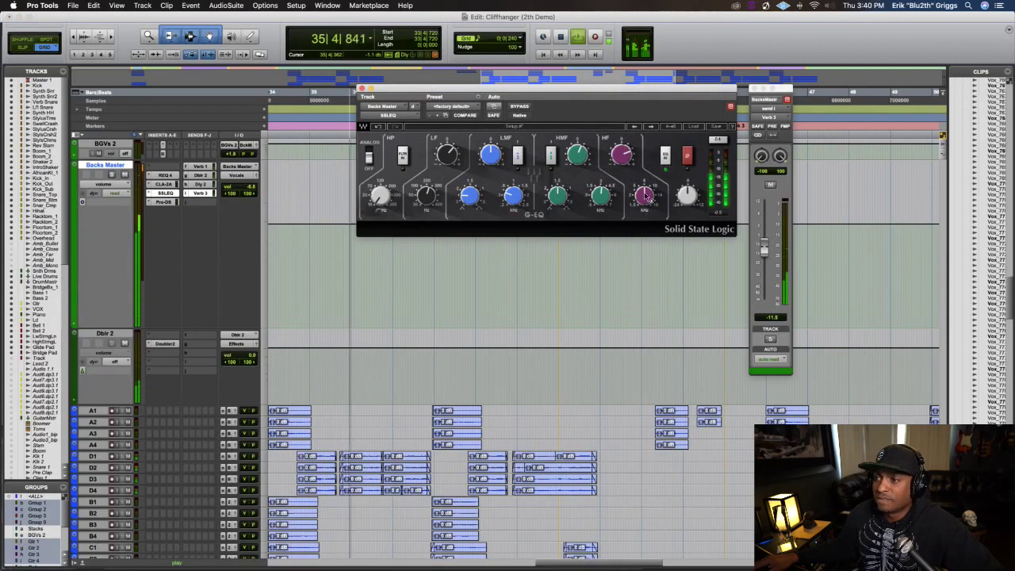
pyautogui.moveTo(626, 151)
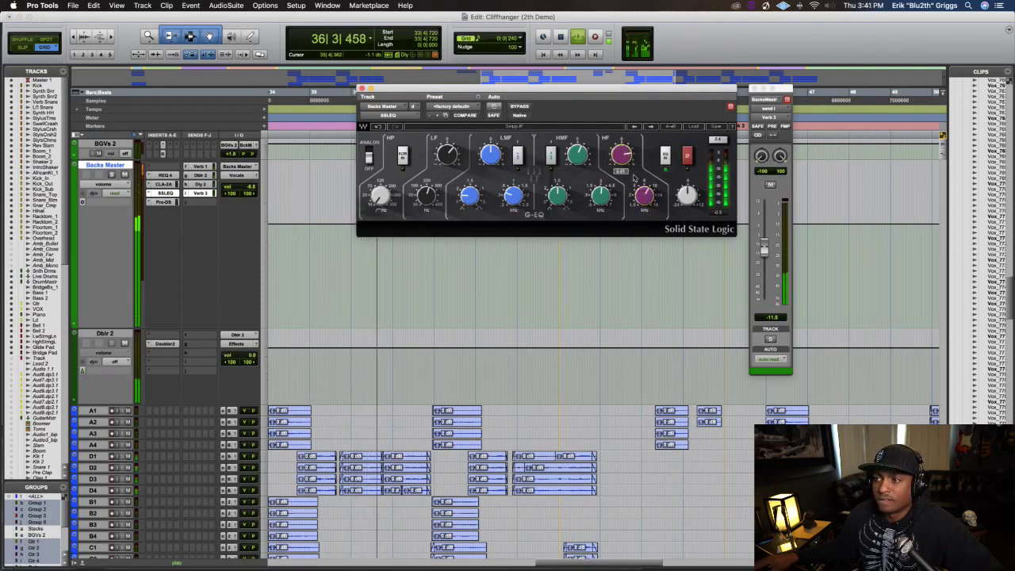
pyautogui.moveTo(643, 180)
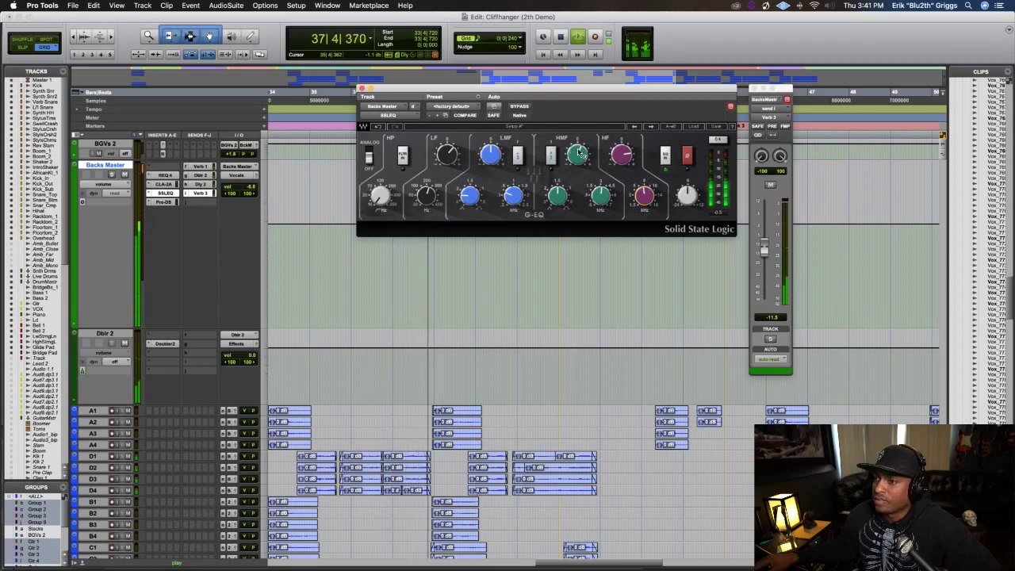
pyautogui.moveTo(600, 183)
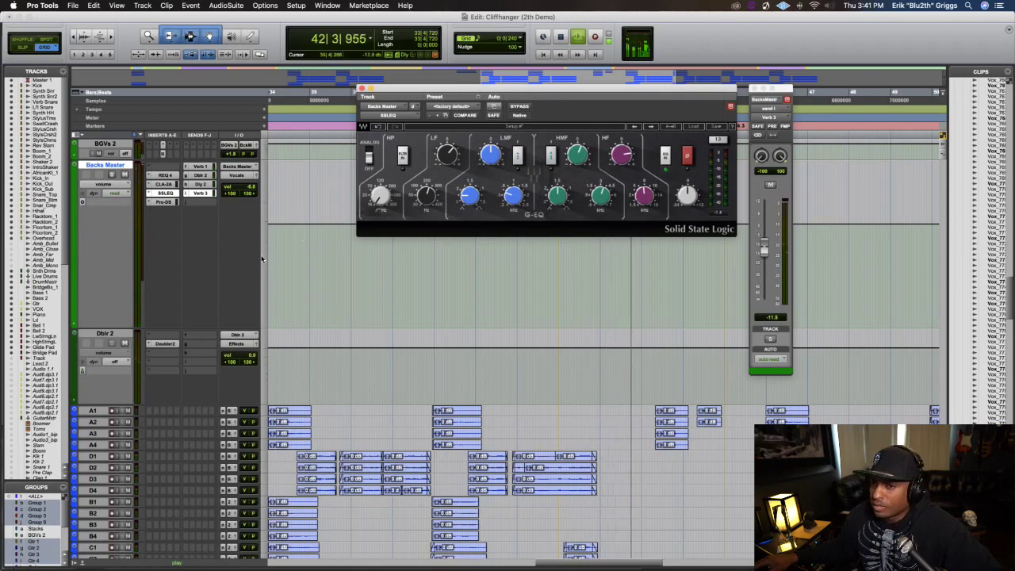
pyautogui.press('space')
# Open the Verb 3 track's RC 48 reverb and replace it with the stereo MannyM Reverb
pyautogui.scroll(-8, 280, 250)
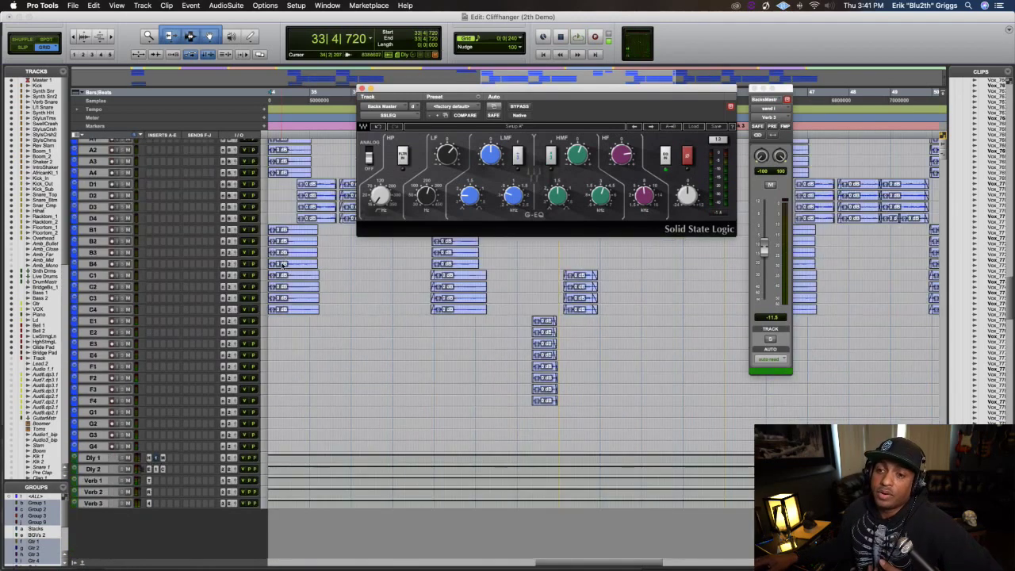
pyautogui.click(153, 504)
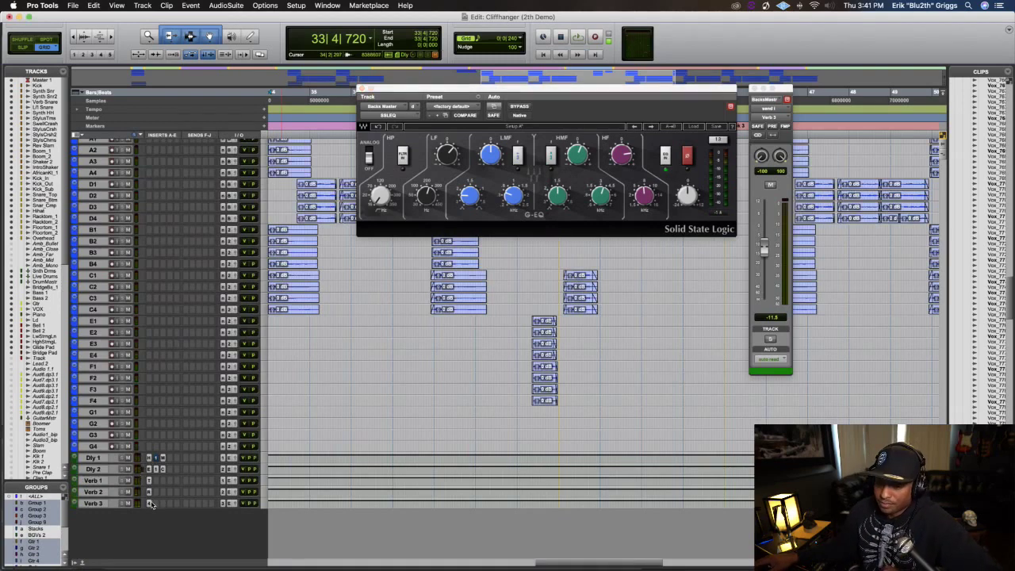
pyautogui.click(148, 504)
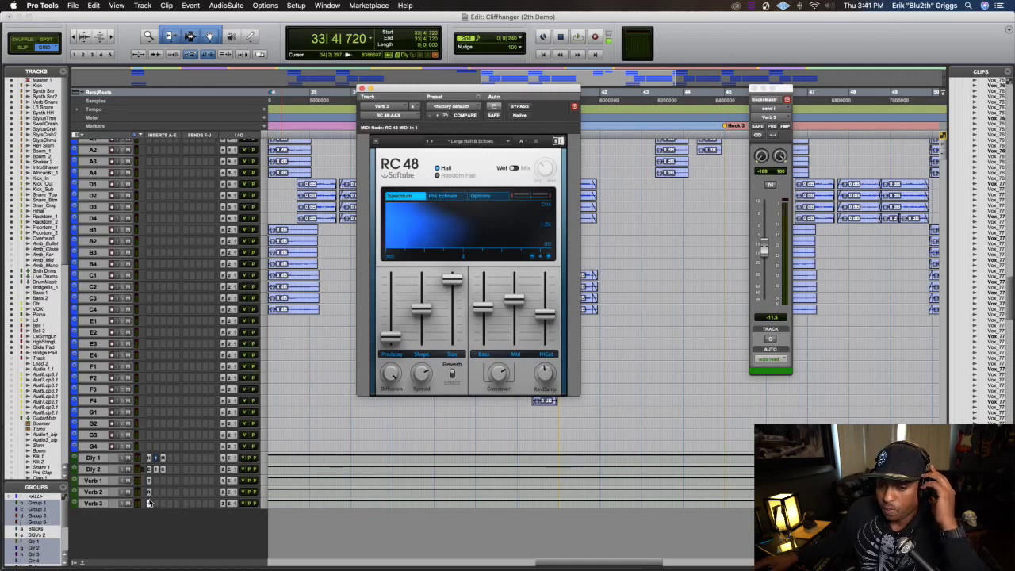
pyautogui.click(406, 118)
pyautogui.moveTo(427, 117)
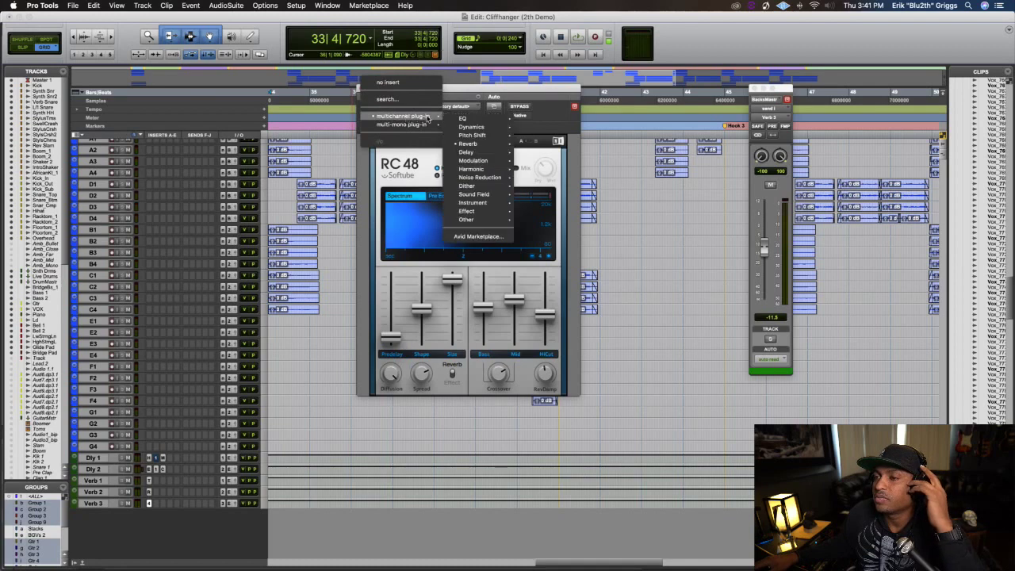
pyautogui.moveTo(468, 119)
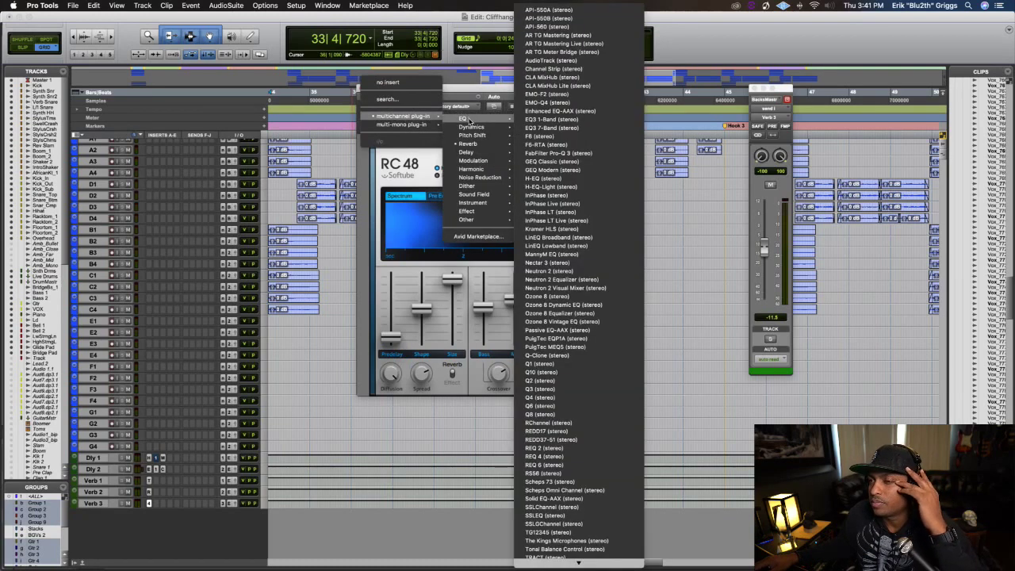
pyautogui.moveTo(470, 145)
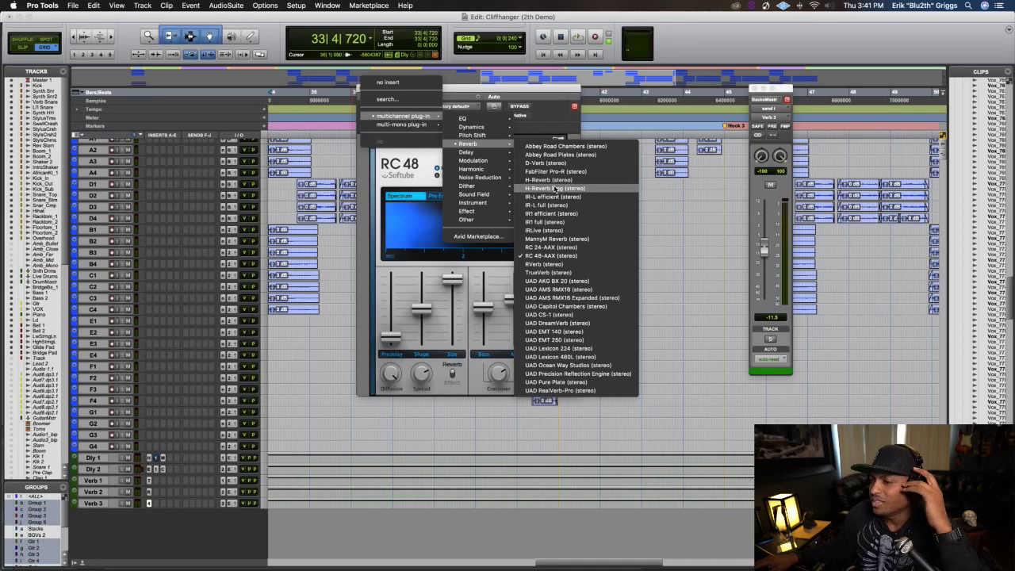
pyautogui.click(563, 245)
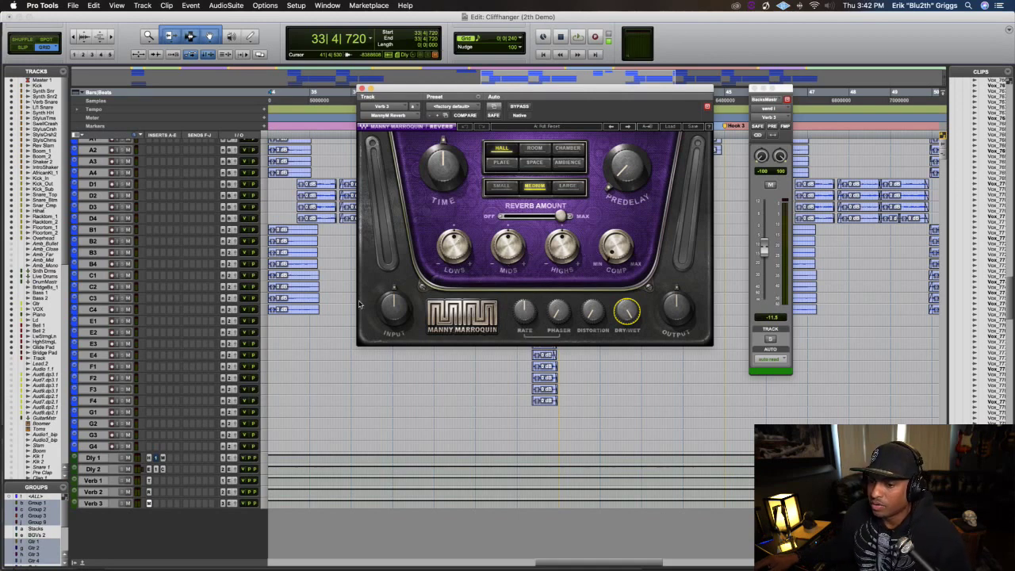
# Audition the new reverb from 33|4|720 with the Backs Master's Verb 3 send raised to +12.0 dB, and set it to +4.8 dB
pyautogui.press('space')
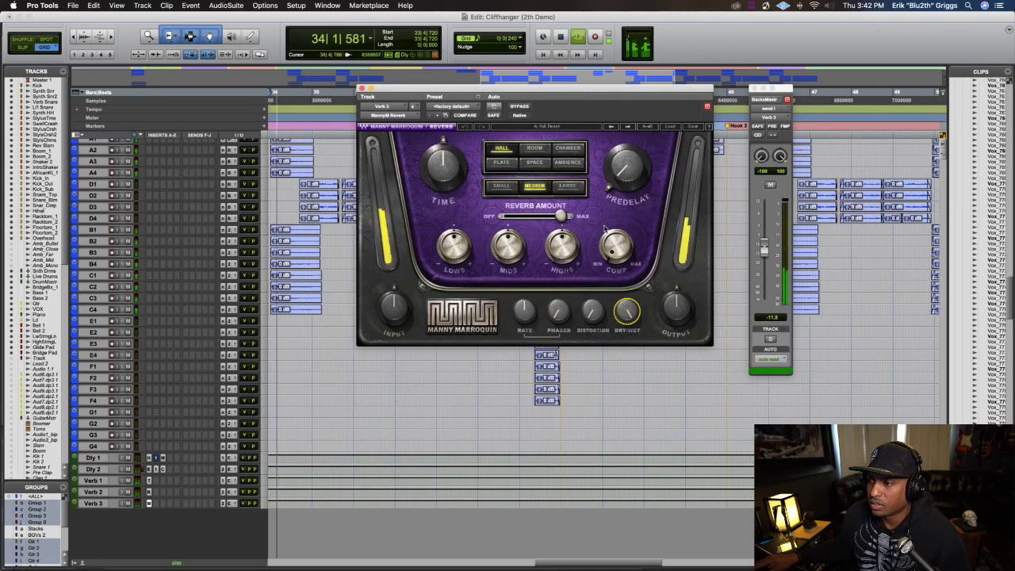
pyautogui.press('space')
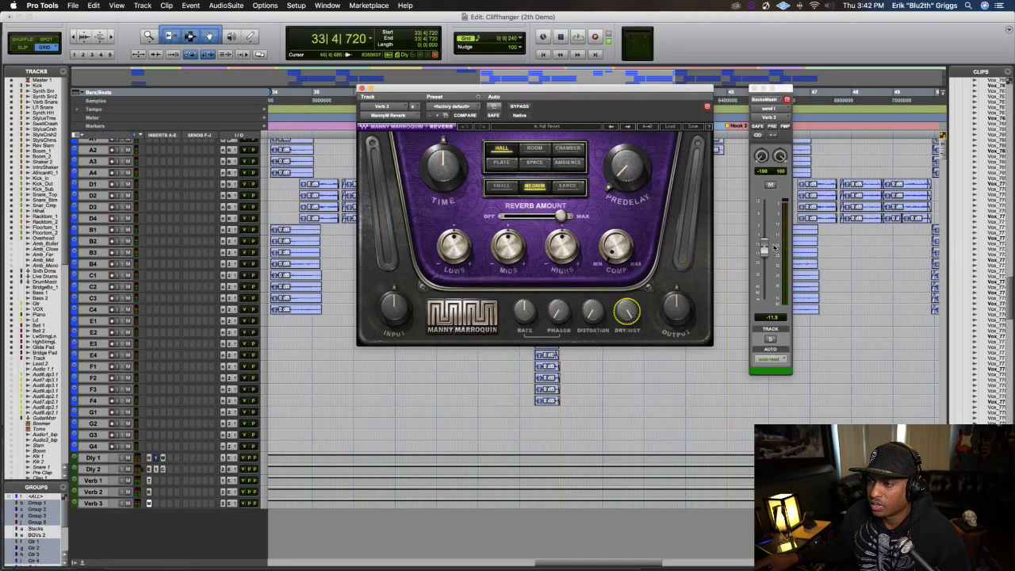
pyautogui.click(765, 249)
pyautogui.press('space')
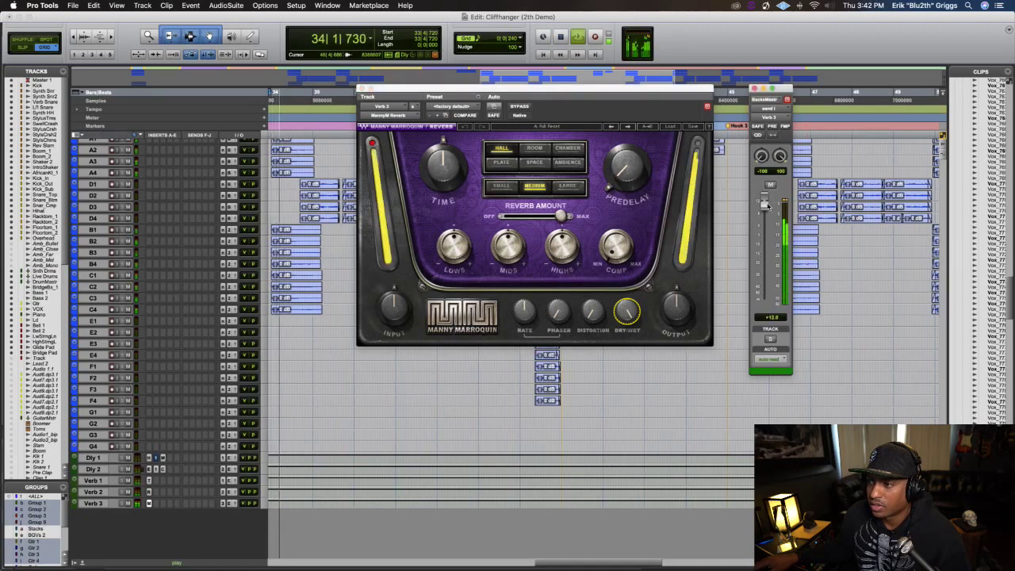
pyautogui.press('space')
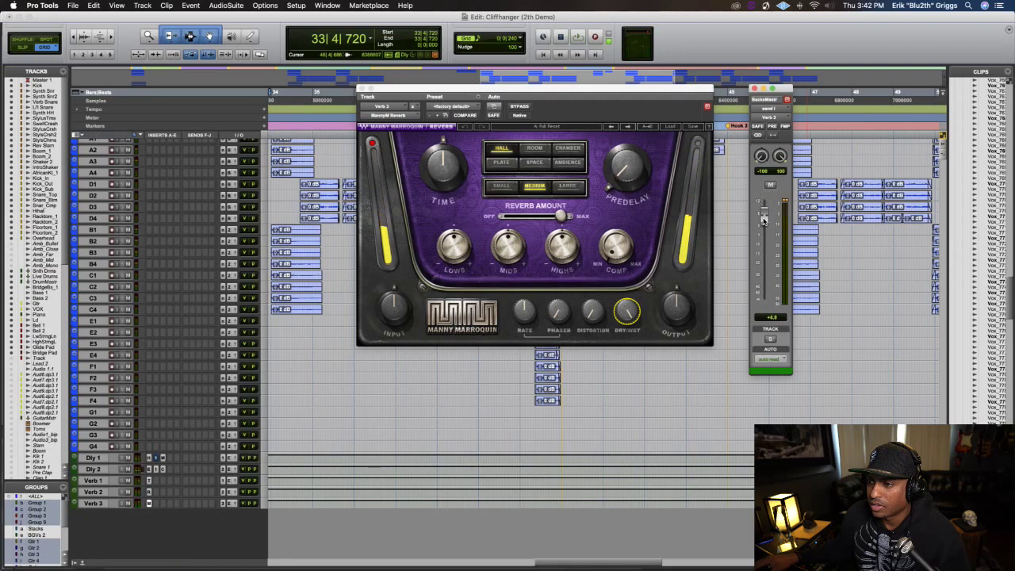
# Lengthen the MannyM Reverb's time slightly and audition the Hall setting on the background vocals
pyautogui.moveTo(443, 162); pyautogui.dragTo(444, 152)
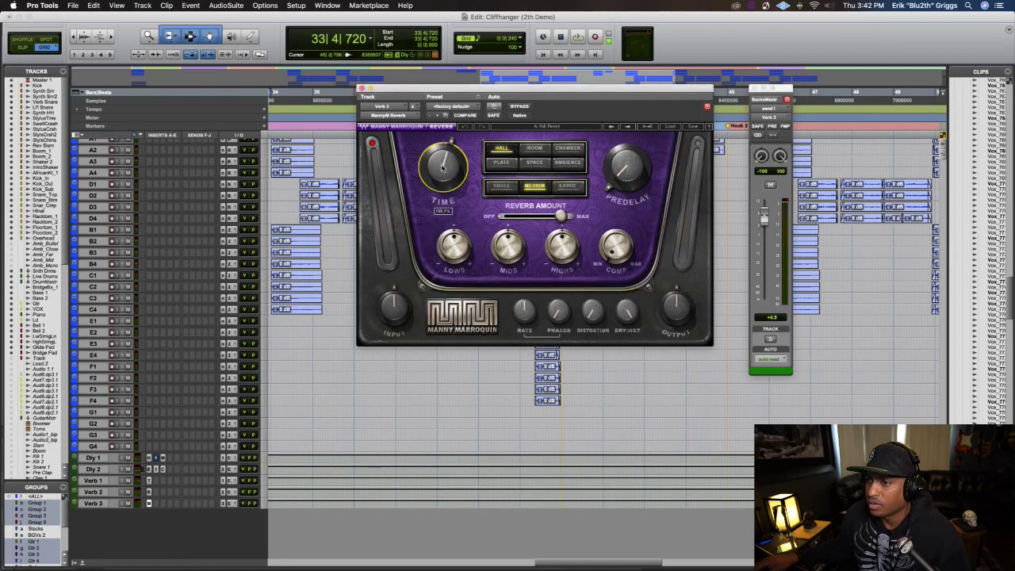
pyautogui.press('space')
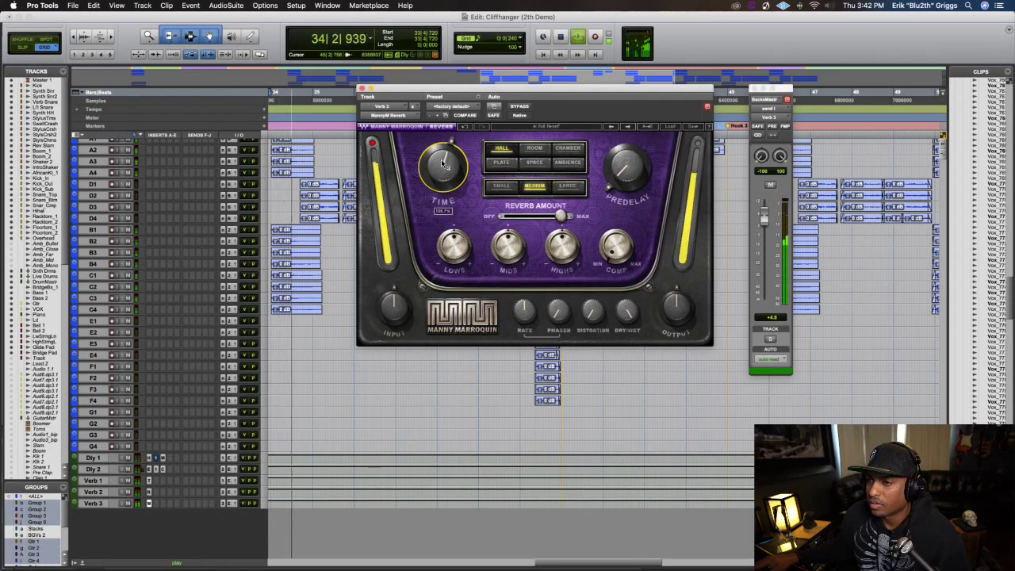
pyautogui.press('space')
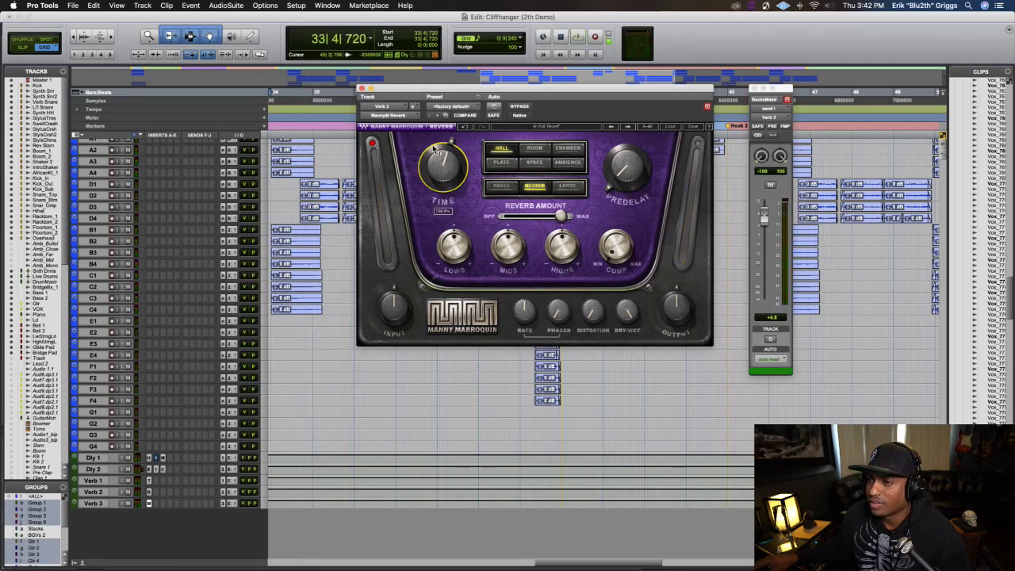
pyautogui.press('space')
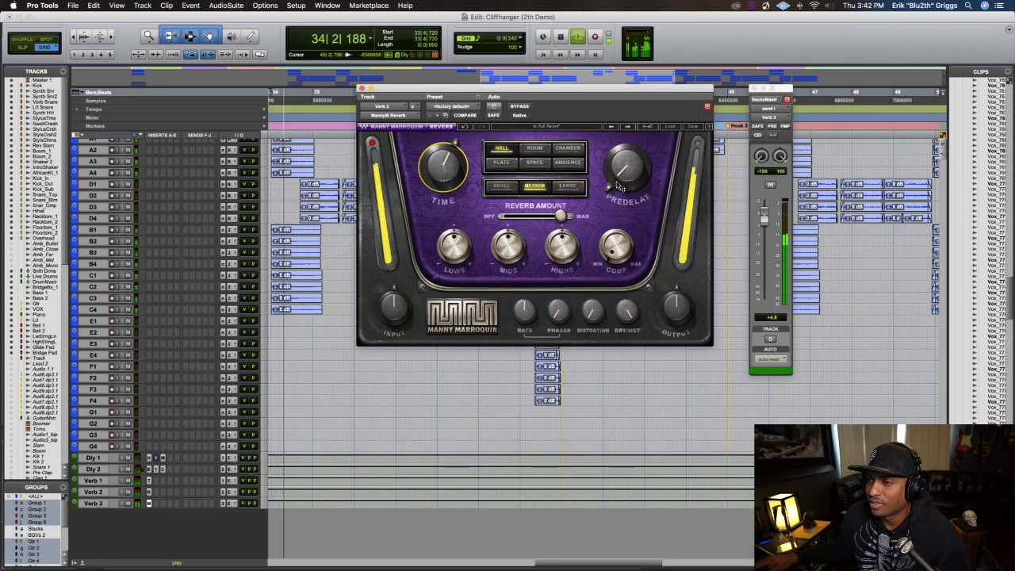
pyautogui.press('space')
# Switch the MannyM Reverb to Plate, lengthen its time further, and audition it from 33|4|720
pyautogui.click(502, 161)
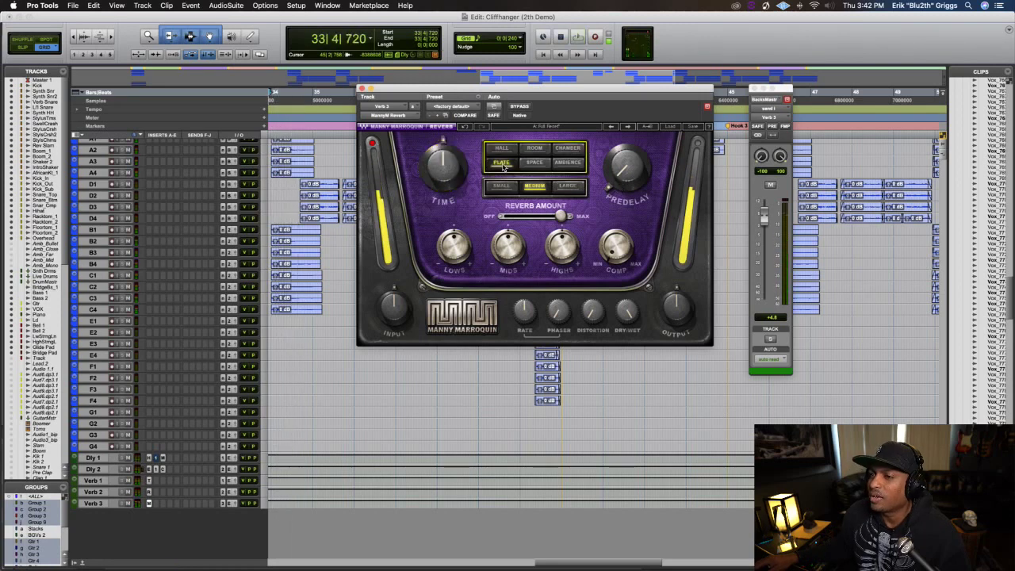
pyautogui.moveTo(457, 165); pyautogui.dragTo(451, 142)
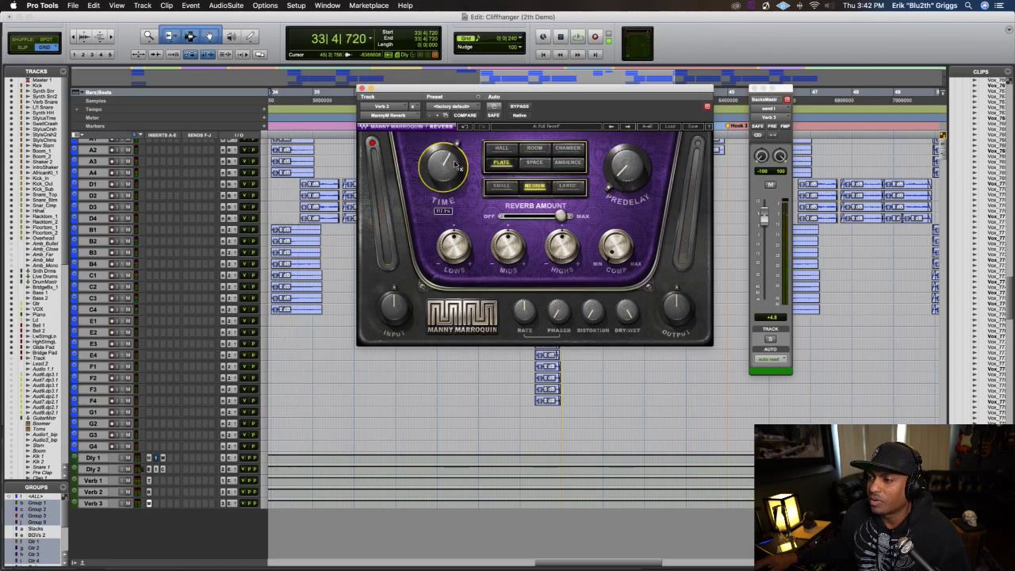
pyautogui.press('space')
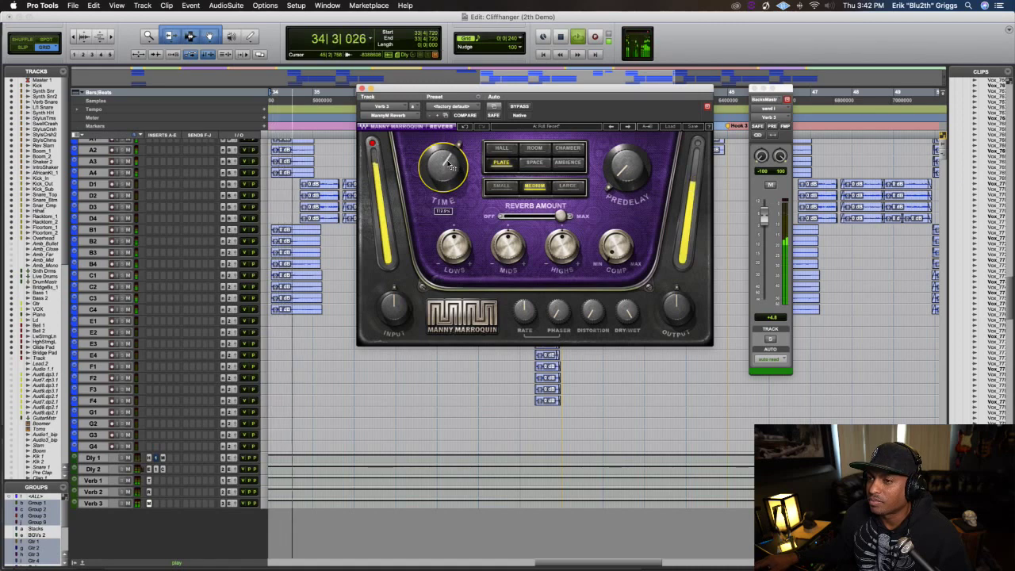
pyautogui.moveTo(451, 165); pyautogui.dragTo(450, 158)
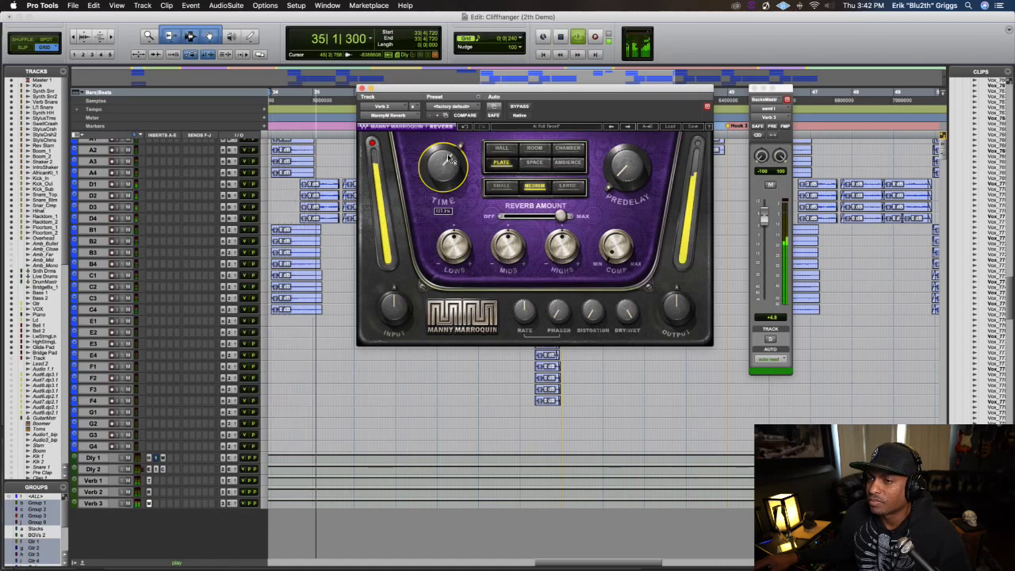
pyautogui.press('space')
pyautogui.press('space')
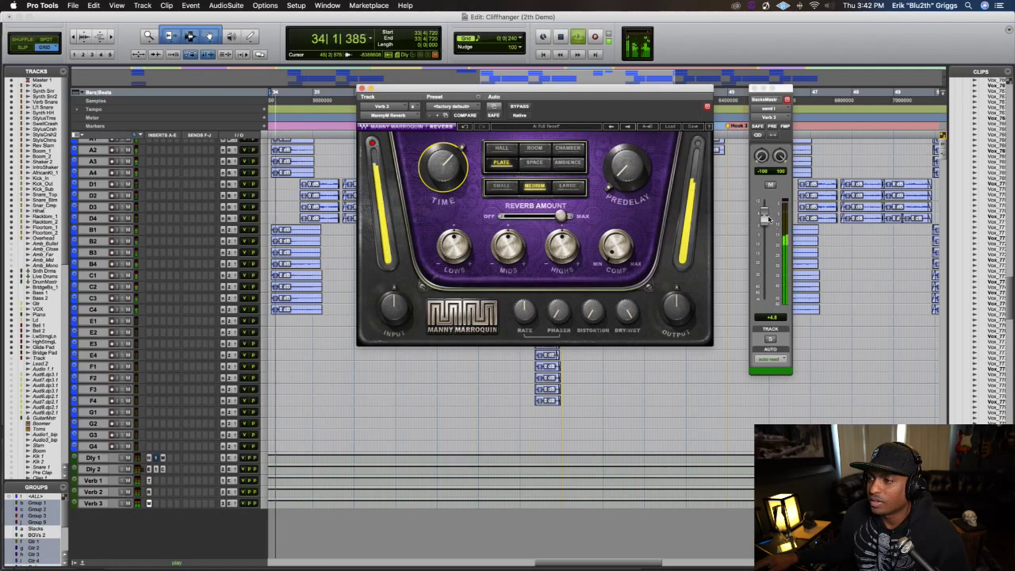
pyautogui.press('space')
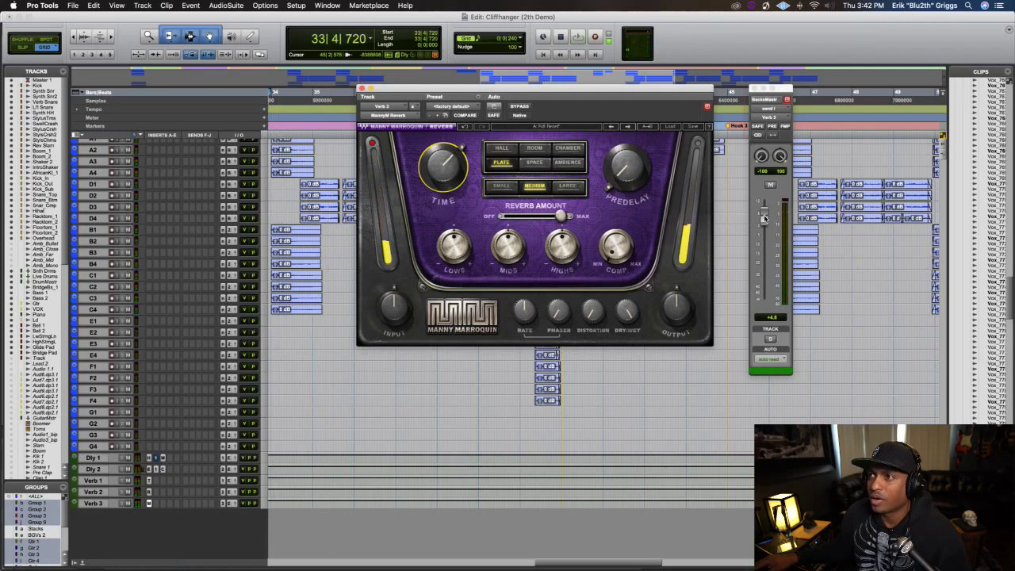
# Pull the Backs Master's Verb 3 send fully down and bring it up to about -7.5 dB during playback
pyautogui.moveTo(764, 219); pyautogui.dragTo(759, 325)
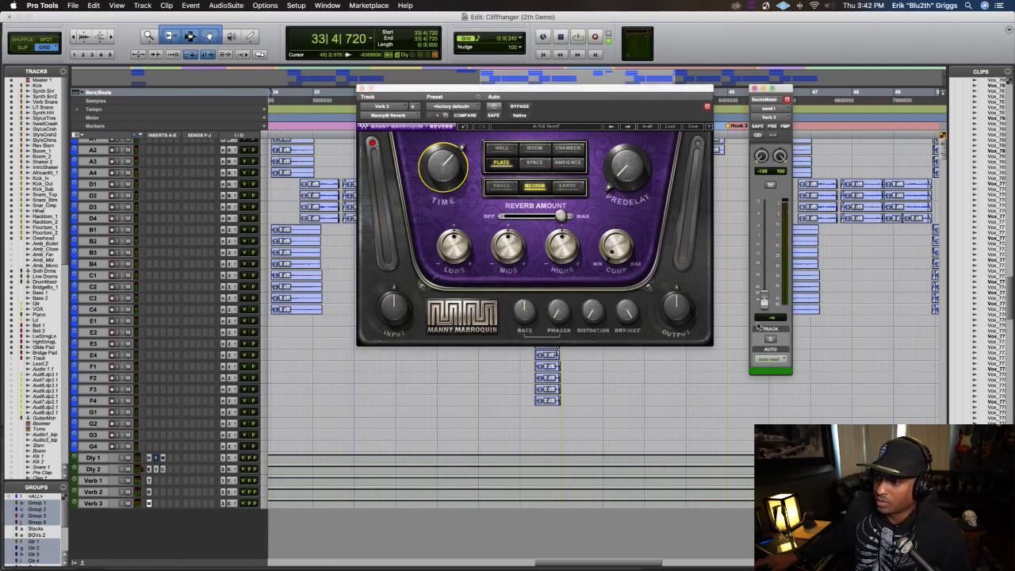
pyautogui.press('space')
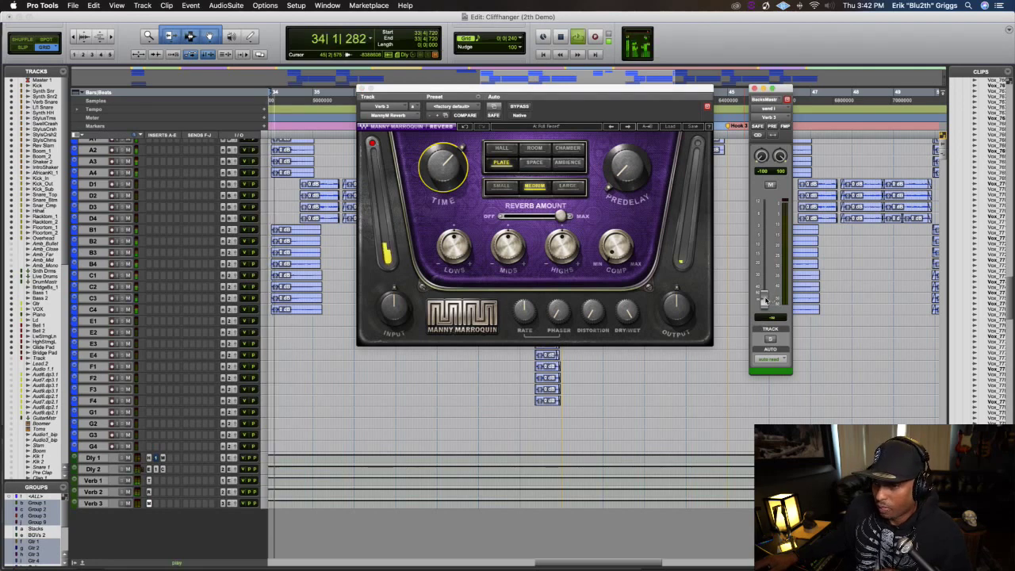
pyautogui.moveTo(770, 300); pyautogui.dragTo(767, 231)
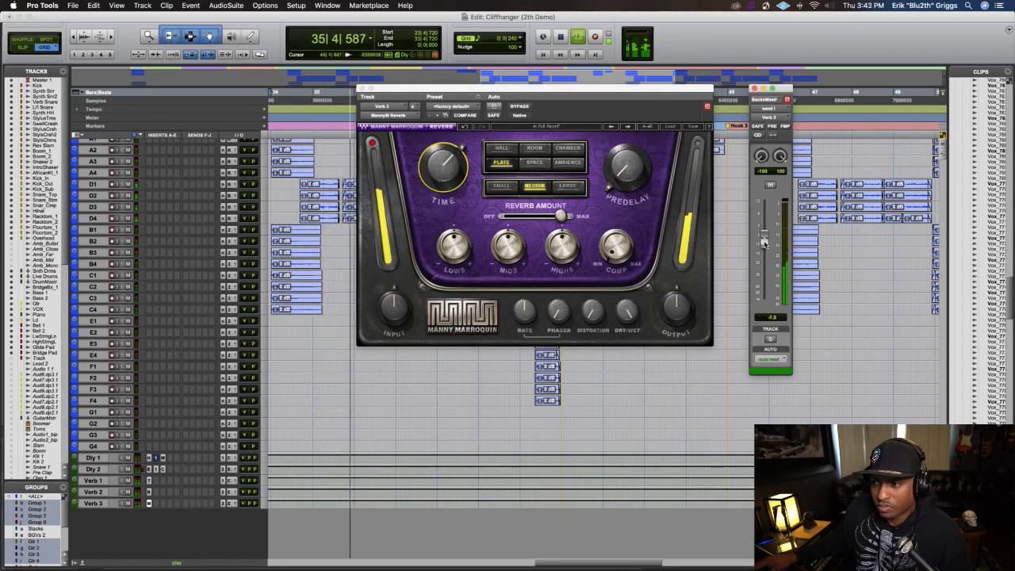
pyautogui.moveTo(764, 232); pyautogui.dragTo(766, 244)
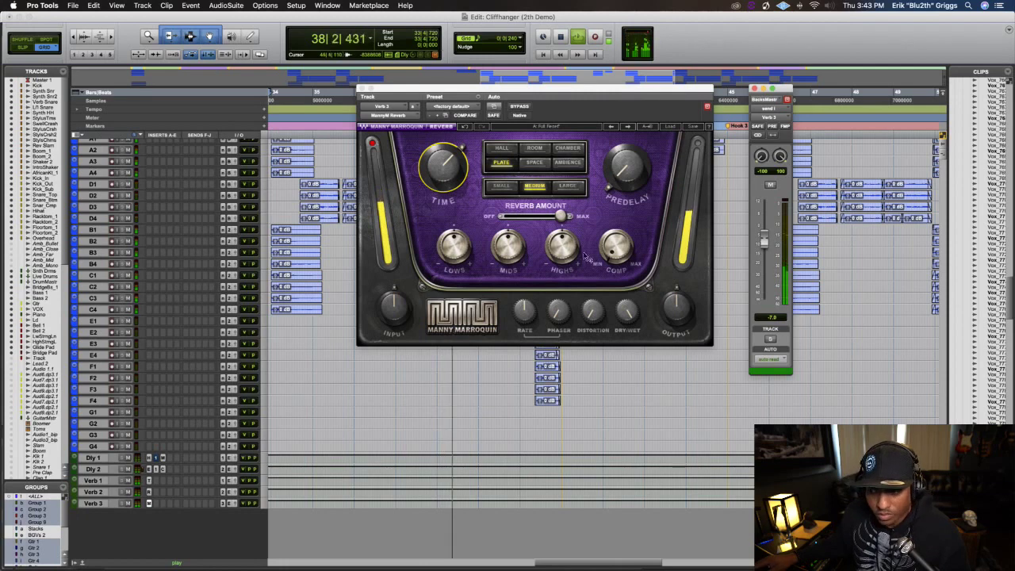
# Add some phaser to the MannyM Reverb on Verb 3 during playback and stop the transport
pyautogui.click(560, 303)
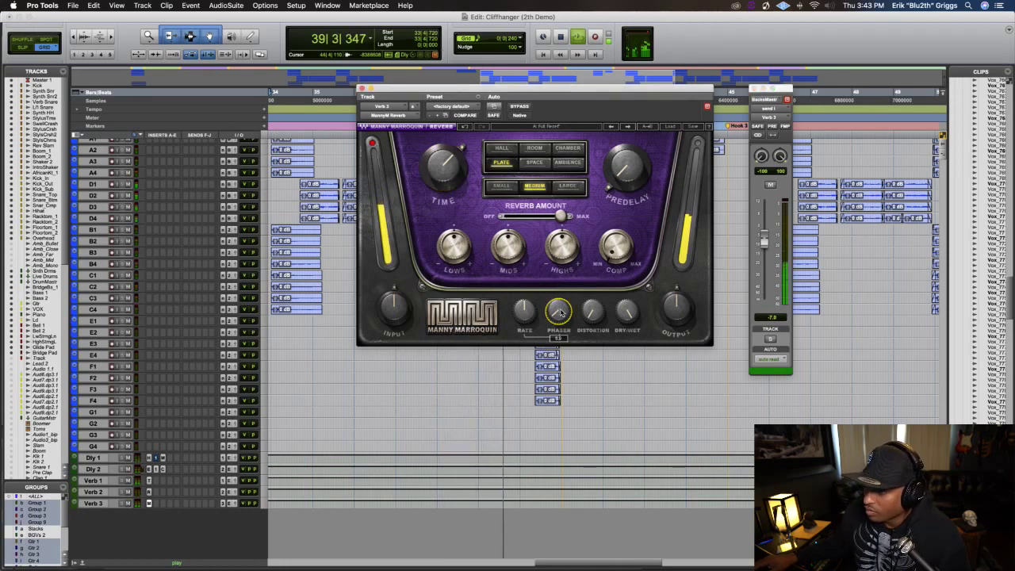
pyautogui.press('space')
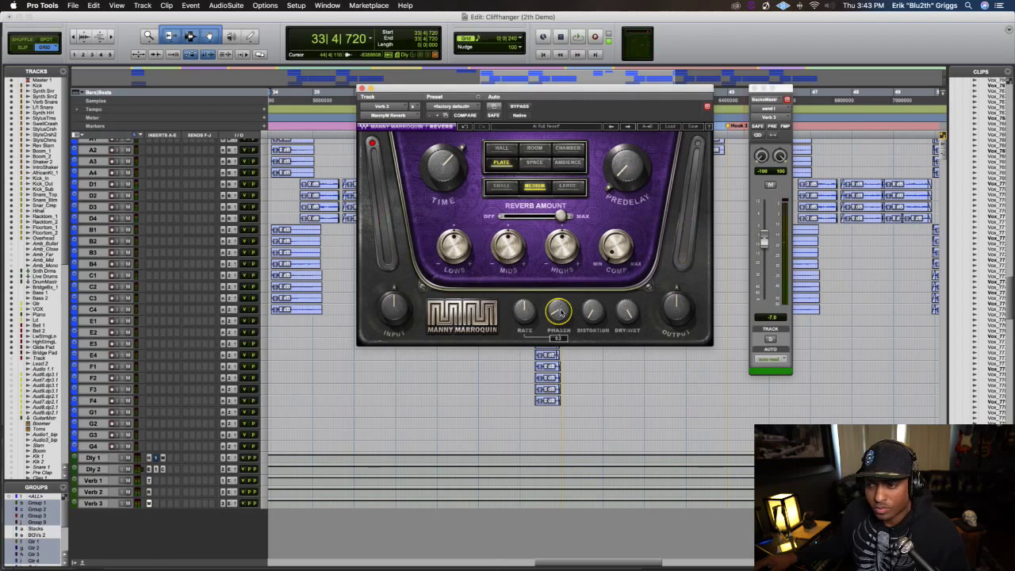
# Turn the MannyM Reverb's phaser up to 100 and audition the extreme setting from 33|4|720
pyautogui.press('space')
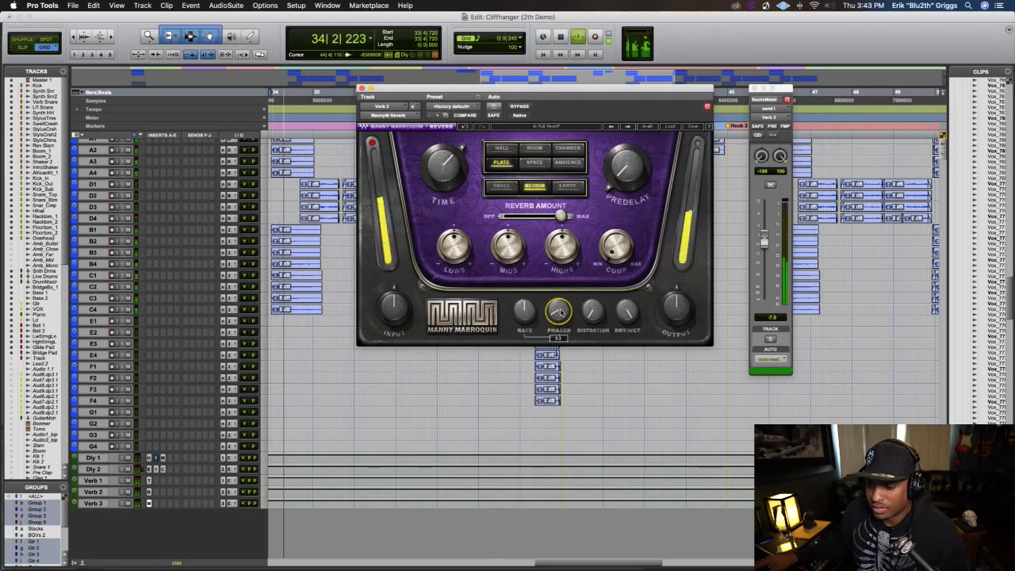
pyautogui.press('space')
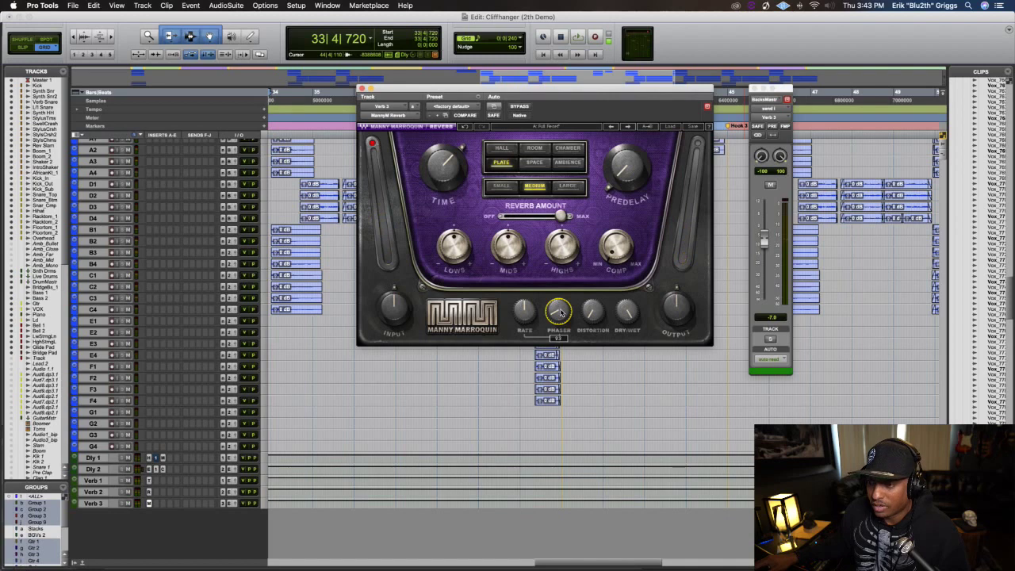
pyautogui.press('space')
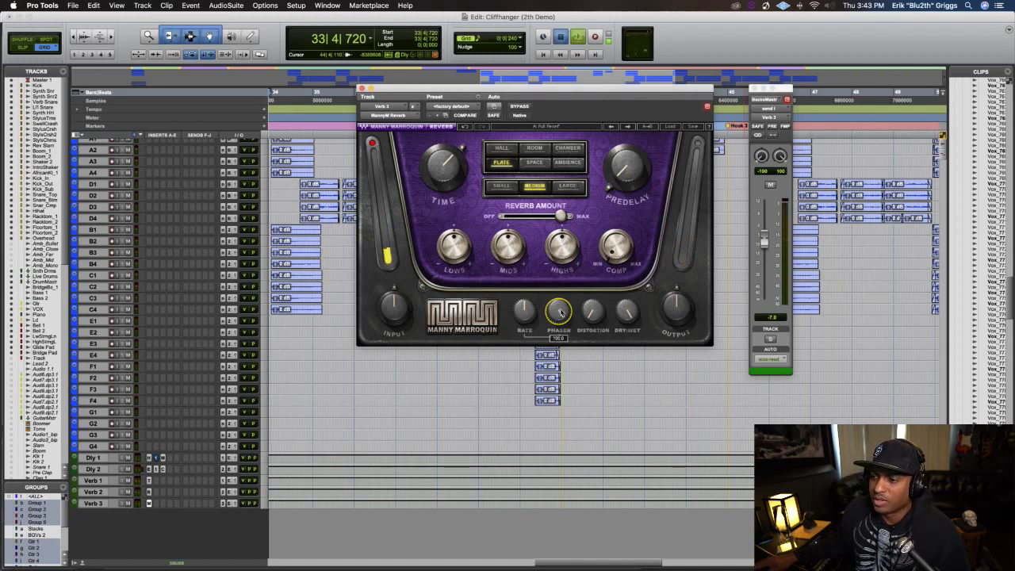
pyautogui.press('space')
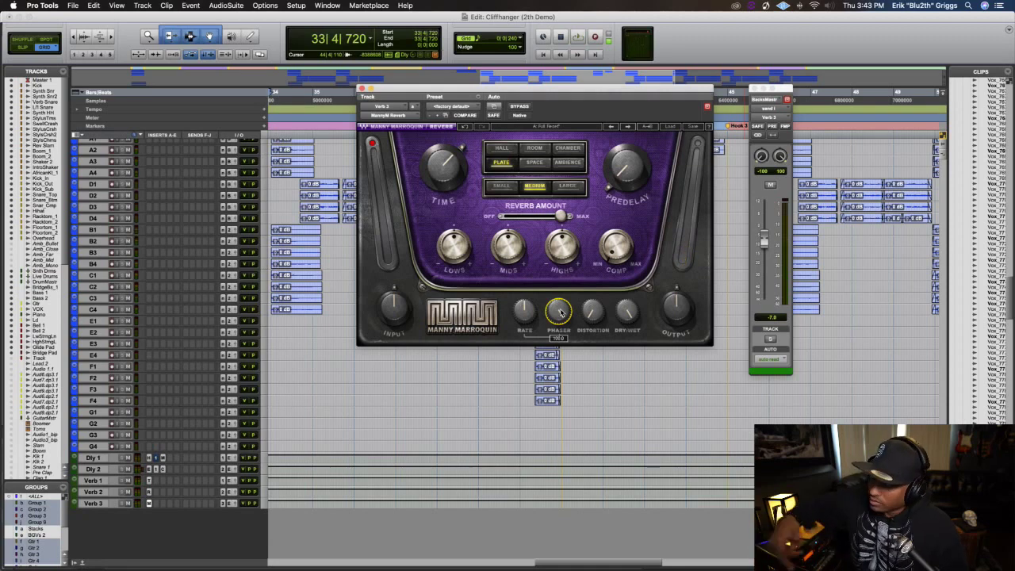
# Back the MannyM Reverb's phaser off to a subtle amount and audition it in the full mix from 33|4|720
pyautogui.press('space')
pyautogui.press('space')
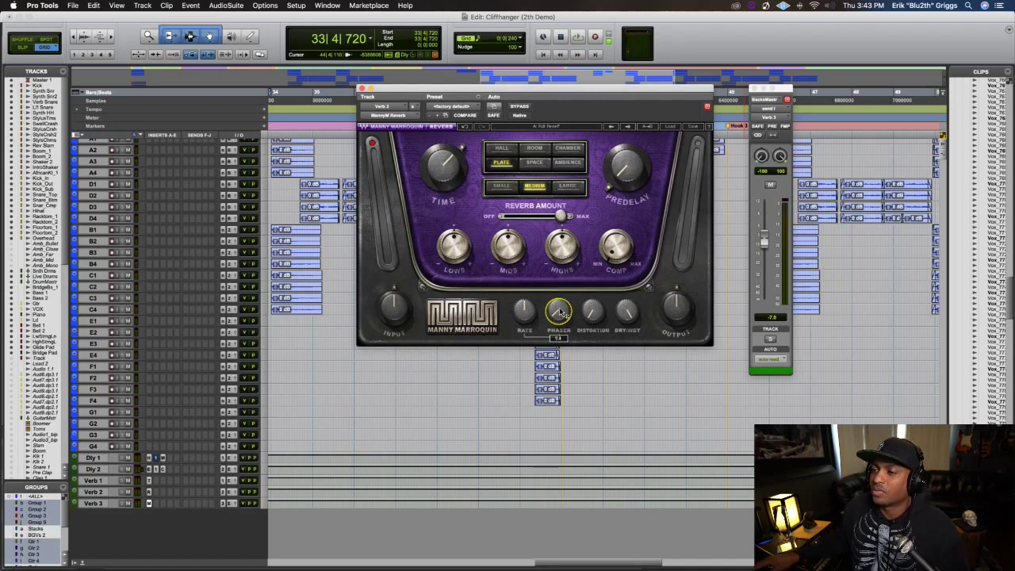
pyautogui.press('space')
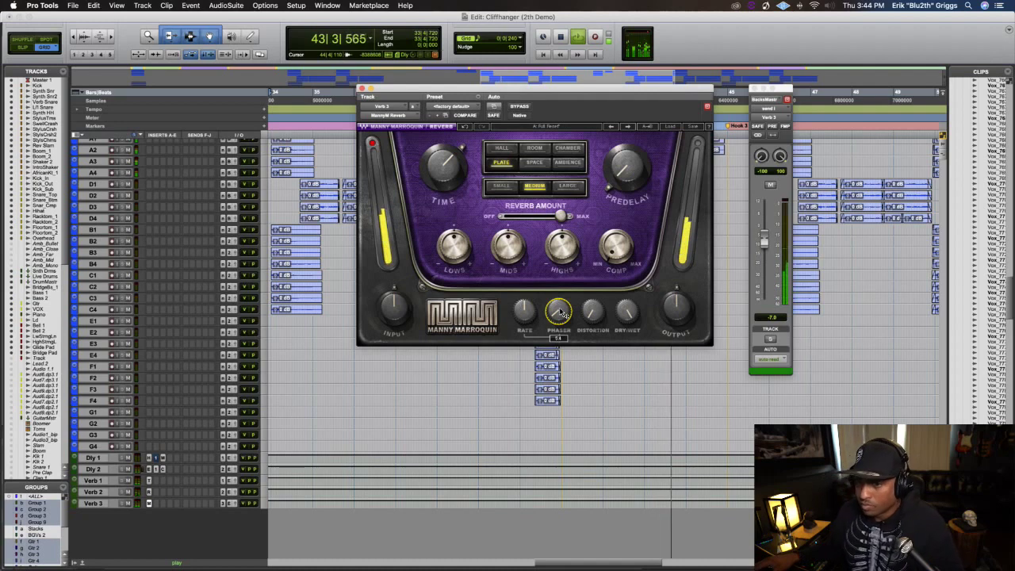
pyautogui.press('space')
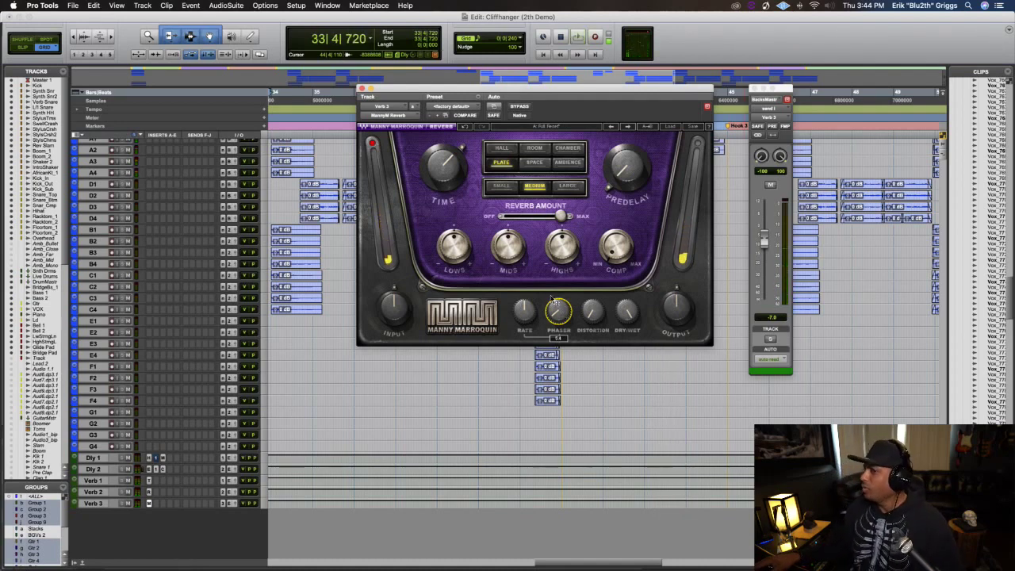
pyautogui.press('space')
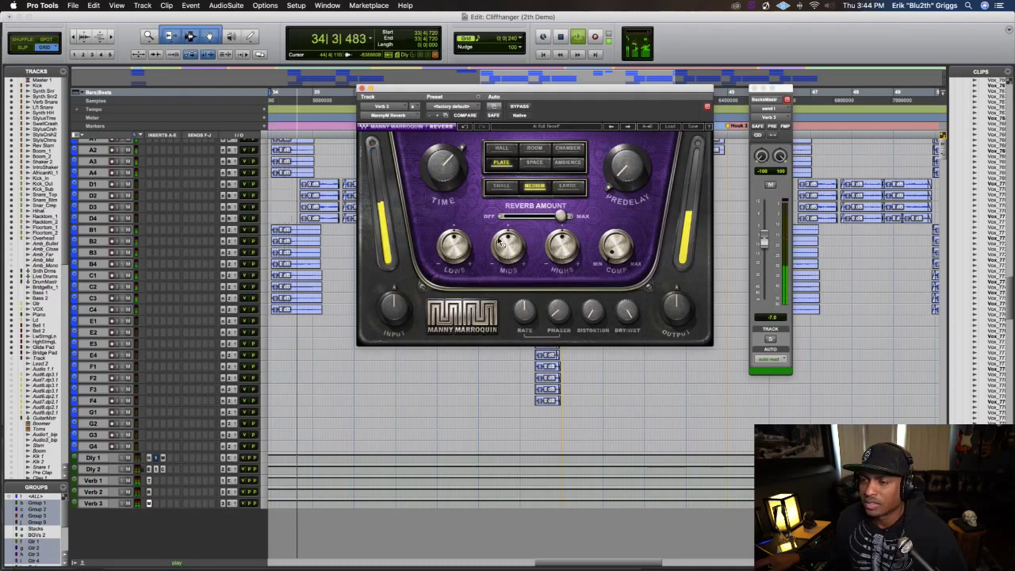
pyautogui.press('space')
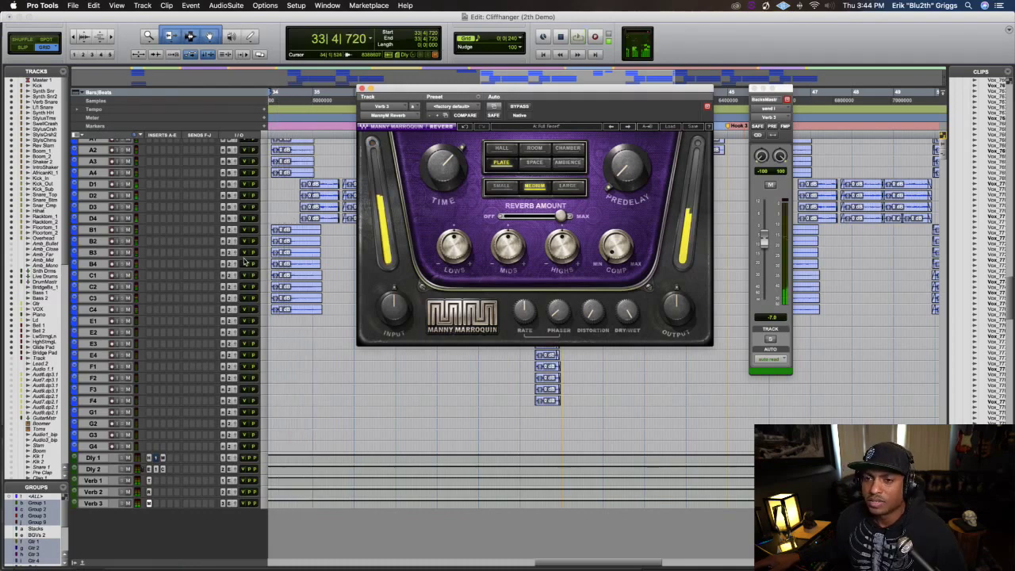
# Solo the Backs Master and lower its Verb 3 send to -10.2 dB during playback
pyautogui.scroll(5, 244, 262)
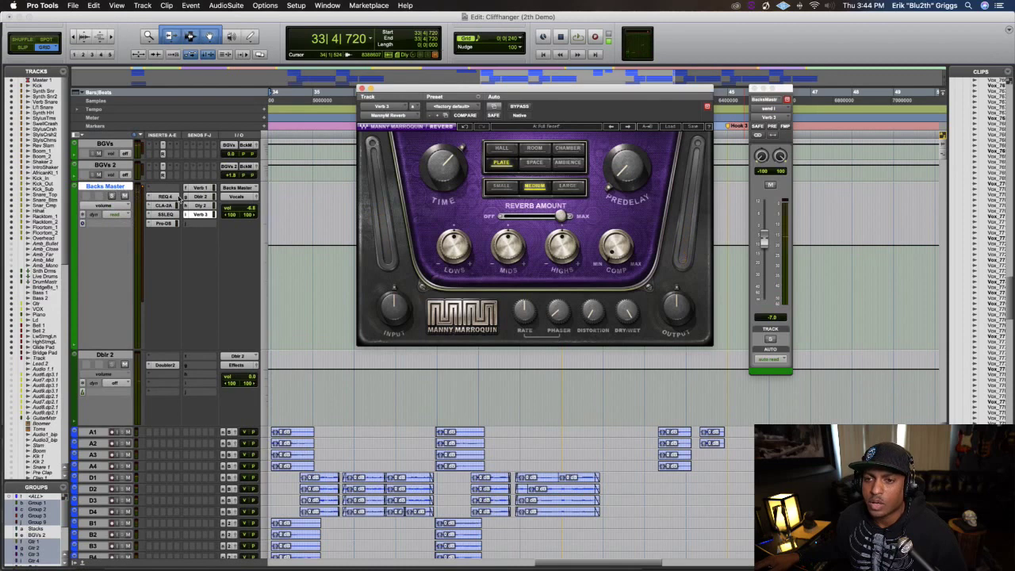
pyautogui.press('space')
pyautogui.press('space')
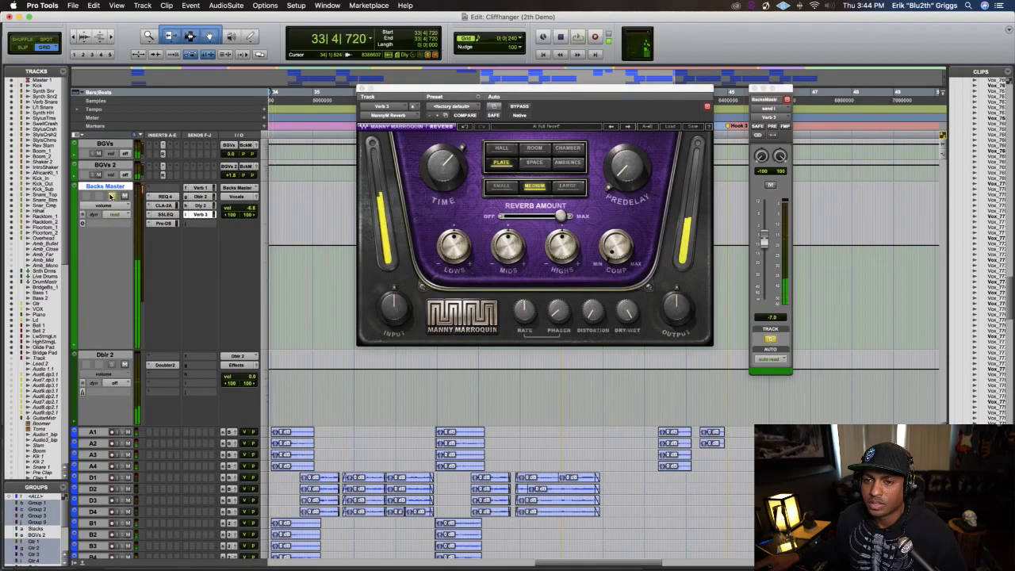
pyautogui.click(111, 195)
pyautogui.press('space')
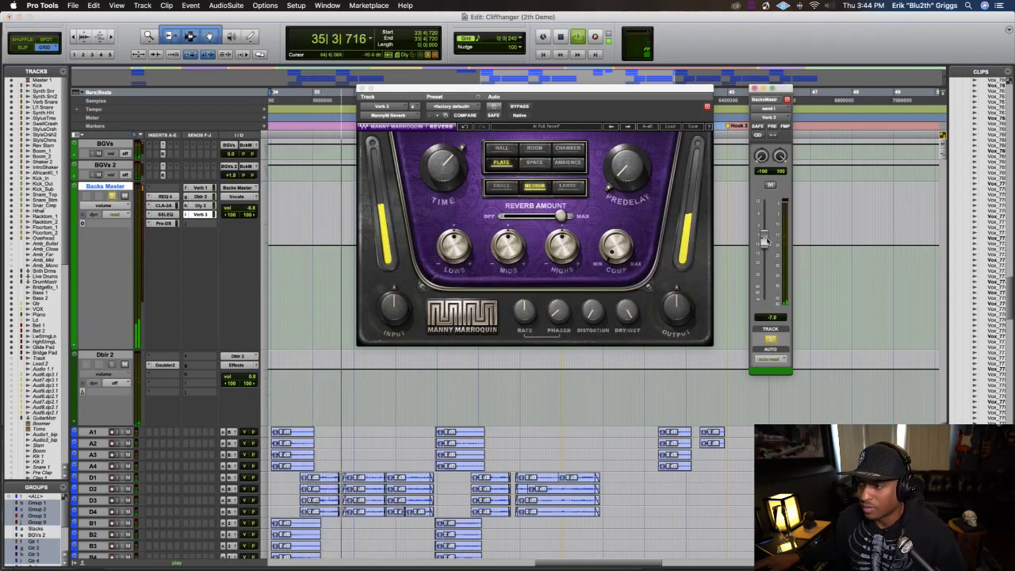
pyautogui.moveTo(765, 238); pyautogui.dragTo(767, 246)
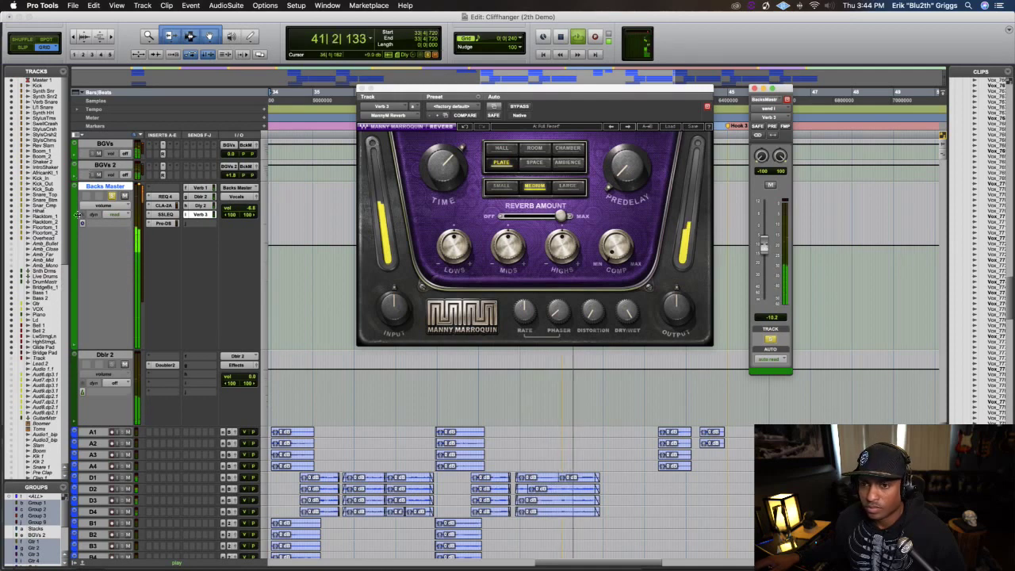
# Adjust the low-frequency gain and output level of the Backs Master's SSLEQ while auditioning it soloed
pyautogui.click(165, 214)
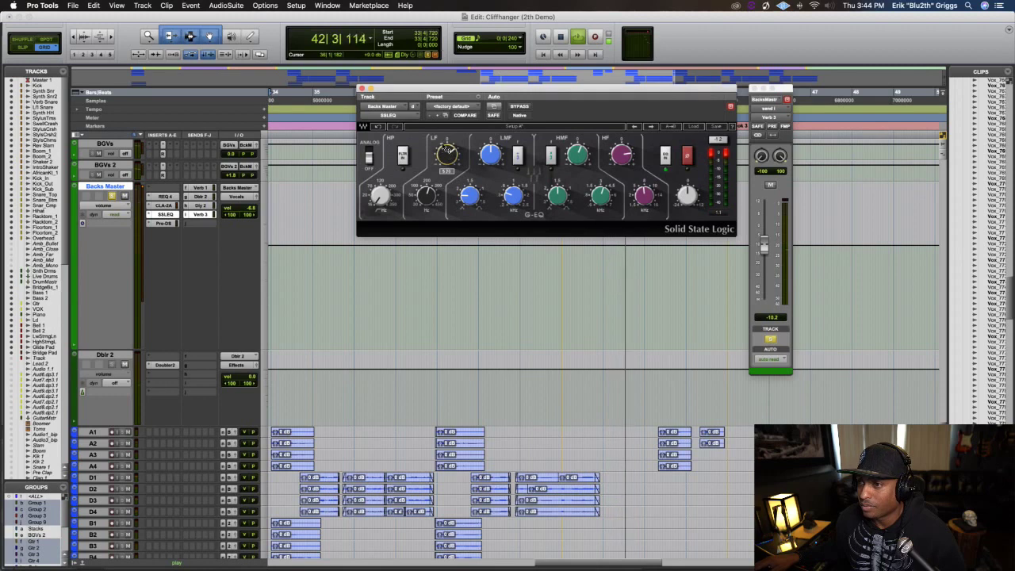
pyautogui.press('space')
pyautogui.press('space')
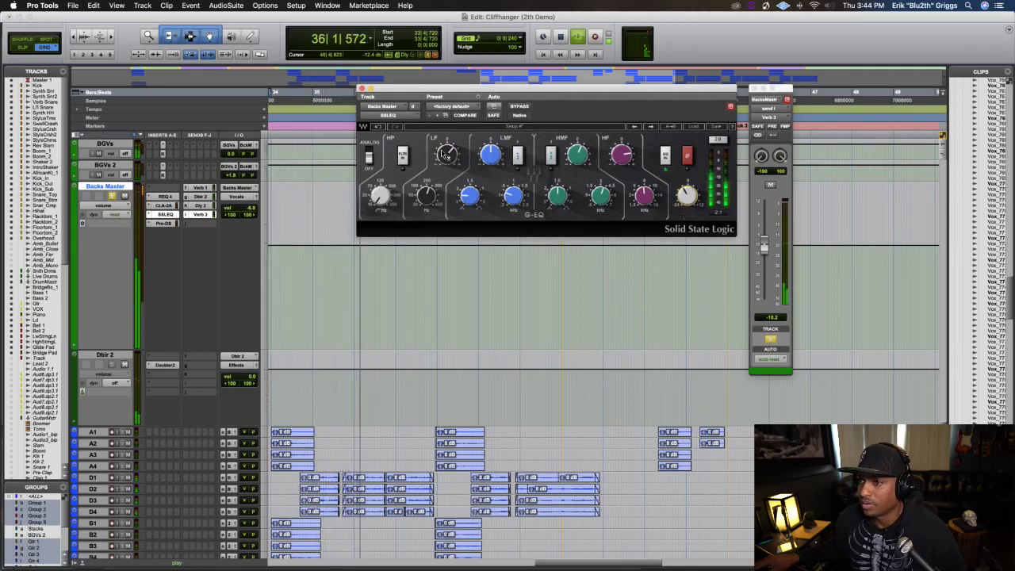
pyautogui.press('space')
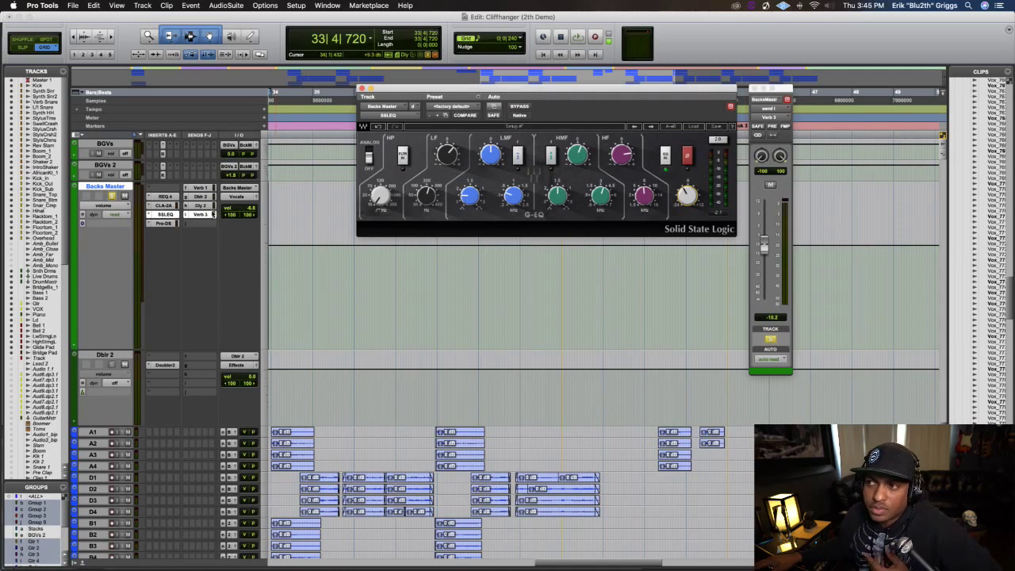
# Audition the soloed Backs Master from 33|4|720, unsolo it, and play the background vocals in the full mix
pyautogui.press('space')
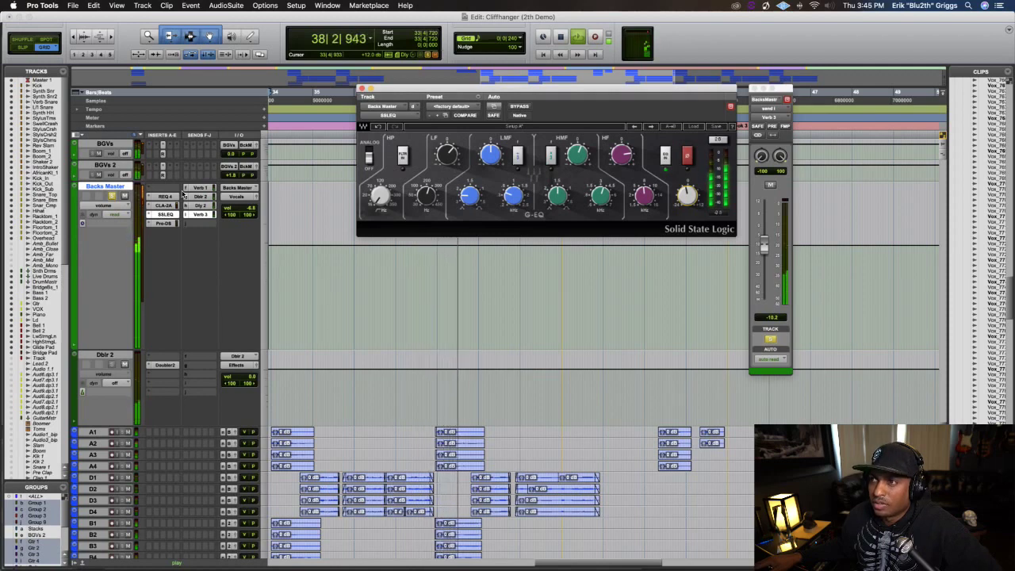
pyautogui.press('space')
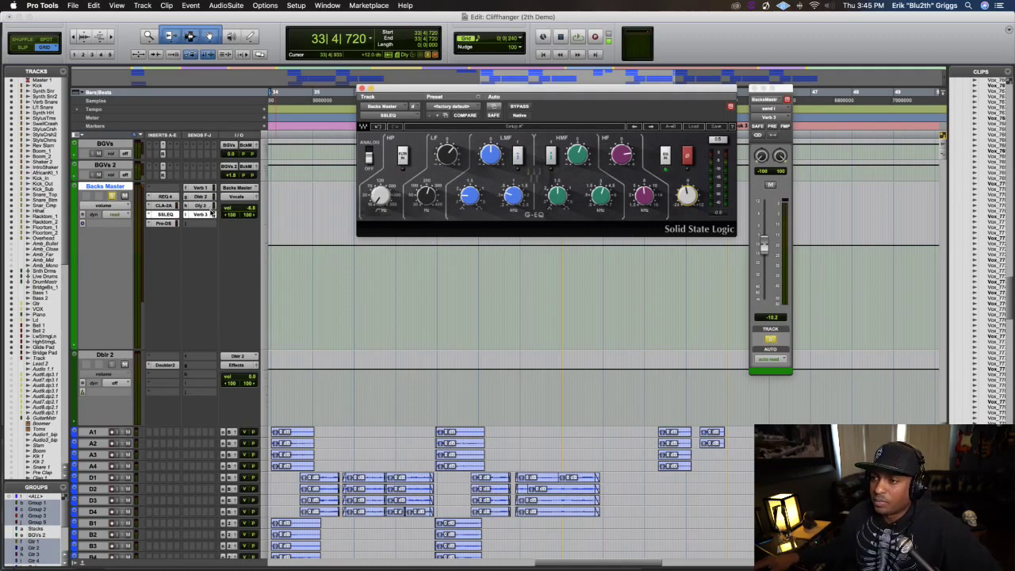
pyautogui.press('space')
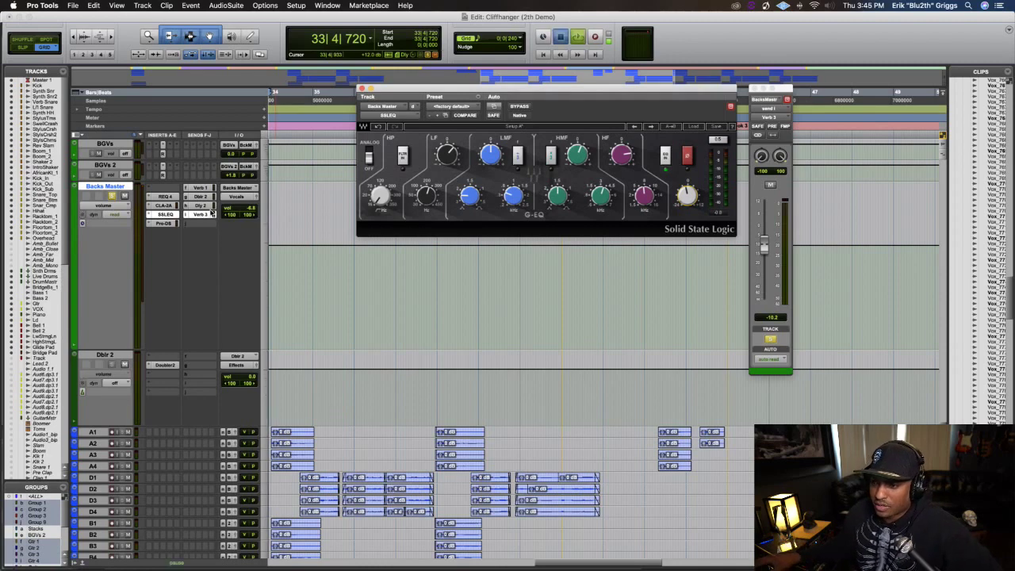
pyautogui.press('space')
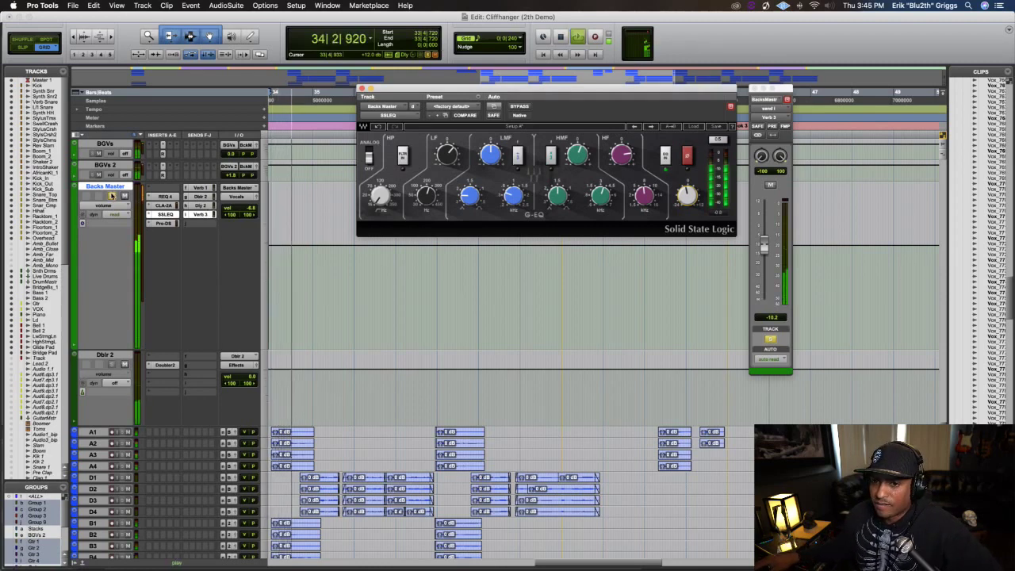
pyautogui.press('space')
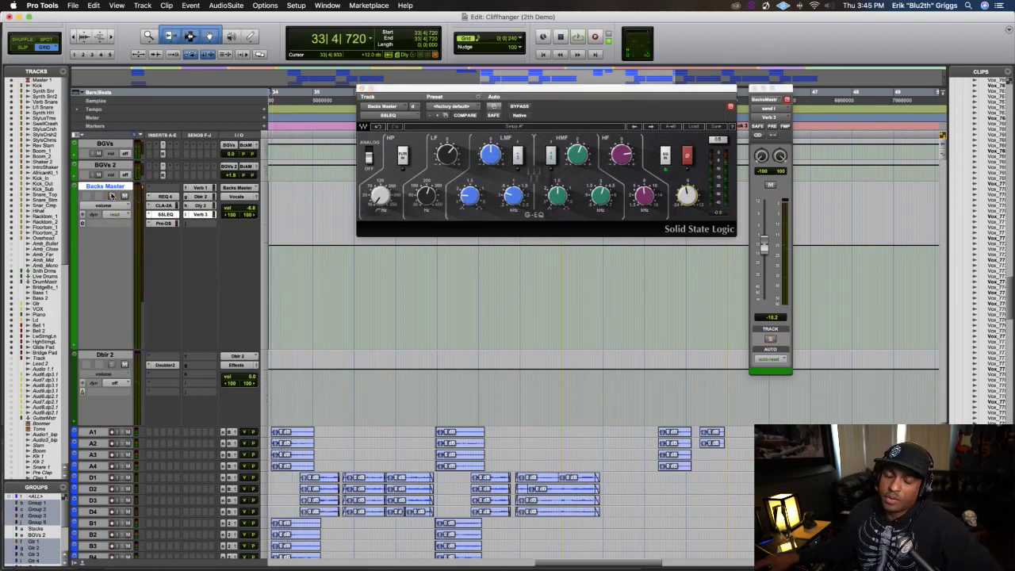
pyautogui.press('space')
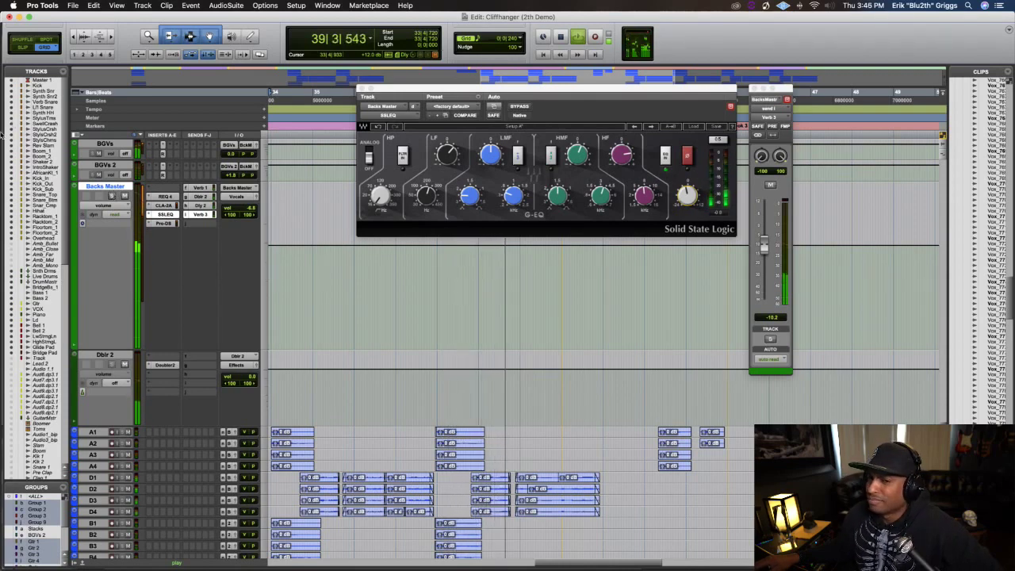
# Lower the low-cut frequency of the Backs Master's REQ 4 to 77 Hz and replay from 33|4|720
pyautogui.click(165, 196)
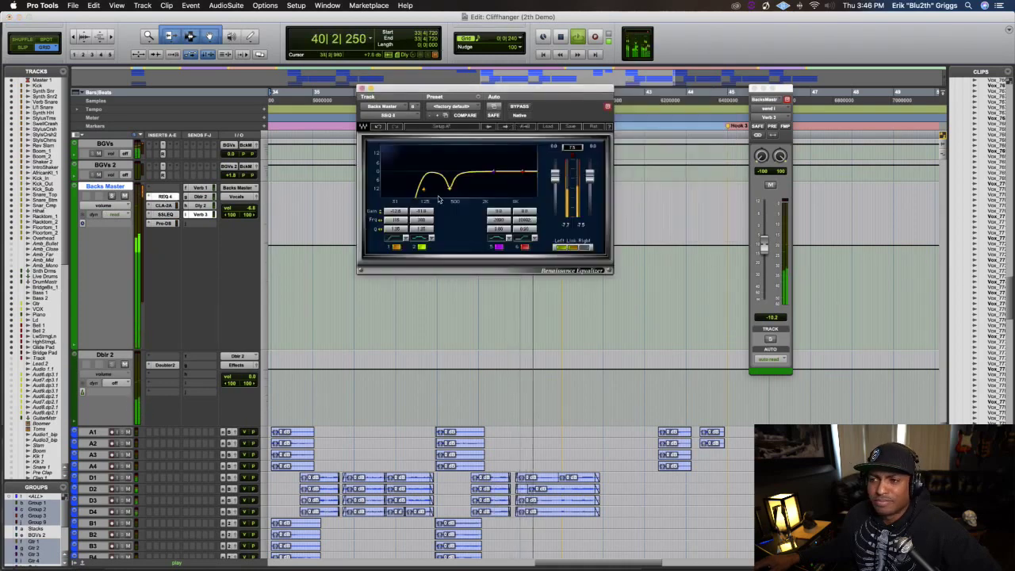
pyautogui.moveTo(425, 192); pyautogui.dragTo(414, 191)
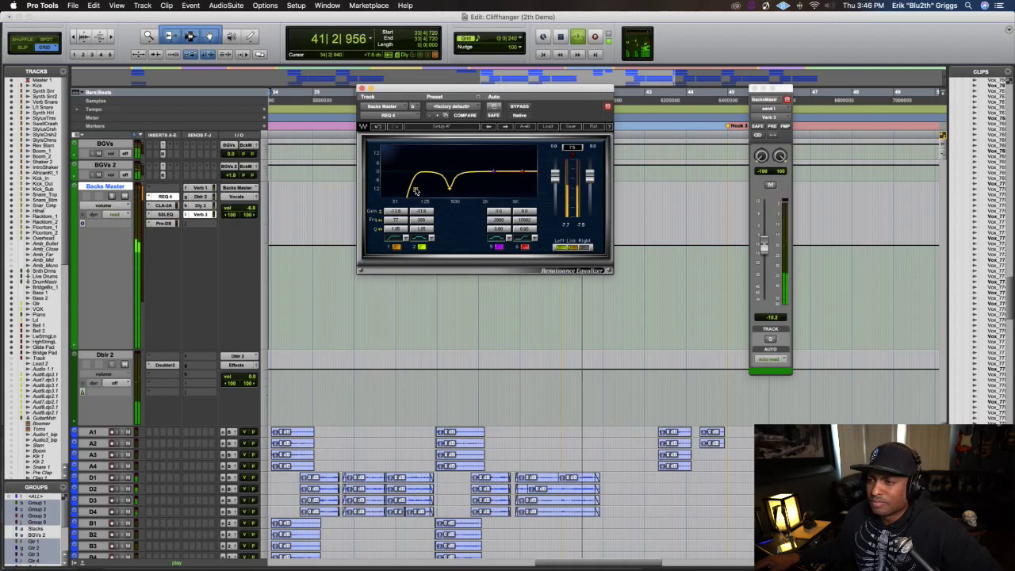
pyautogui.press('space')
pyautogui.press('space')
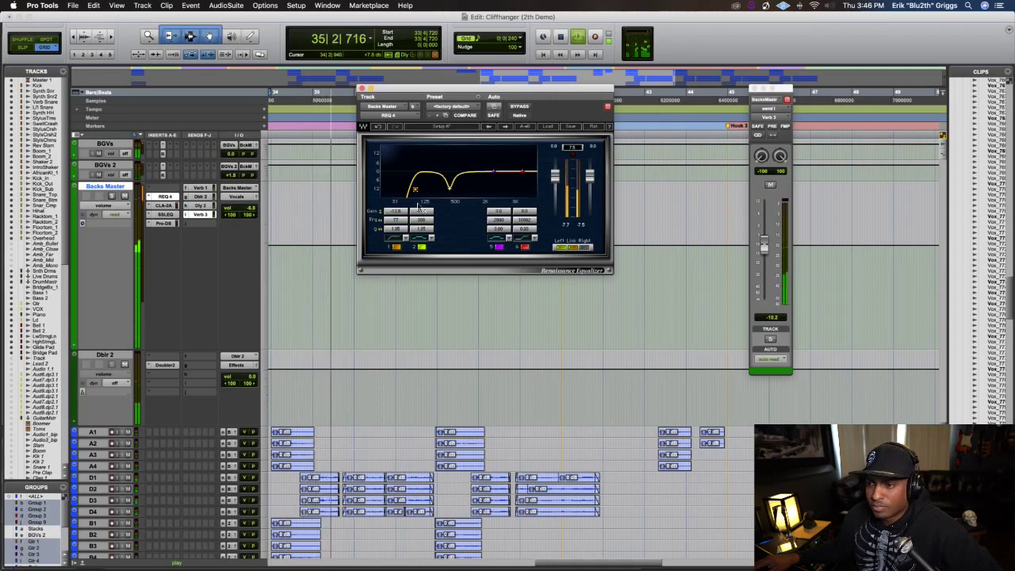
# Ease the REQ 4's second-band cut, soften the low cut's slope, and close the equalizer
pyautogui.click(421, 211)
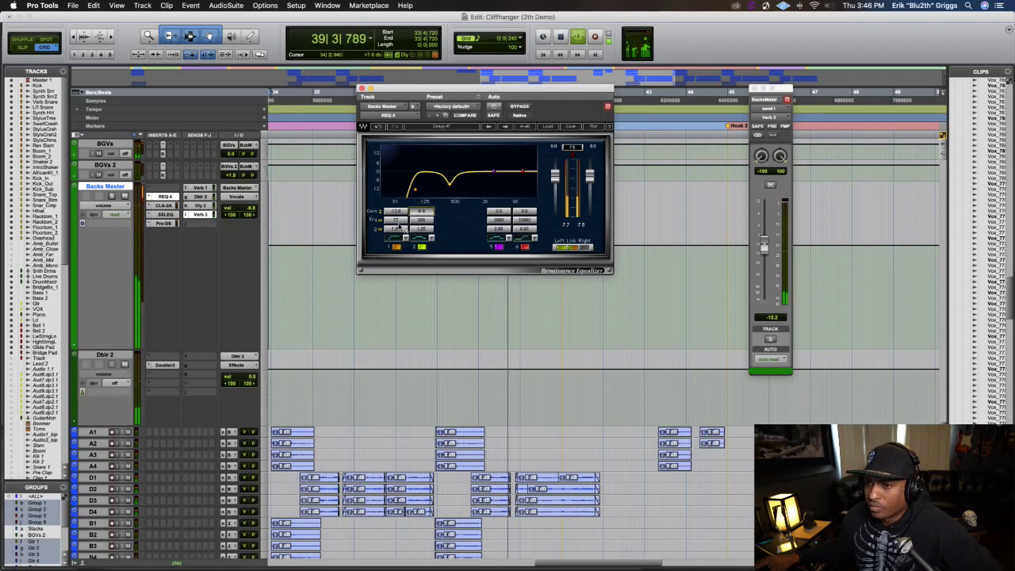
pyautogui.moveTo(401, 227); pyautogui.dragTo(394, 226)
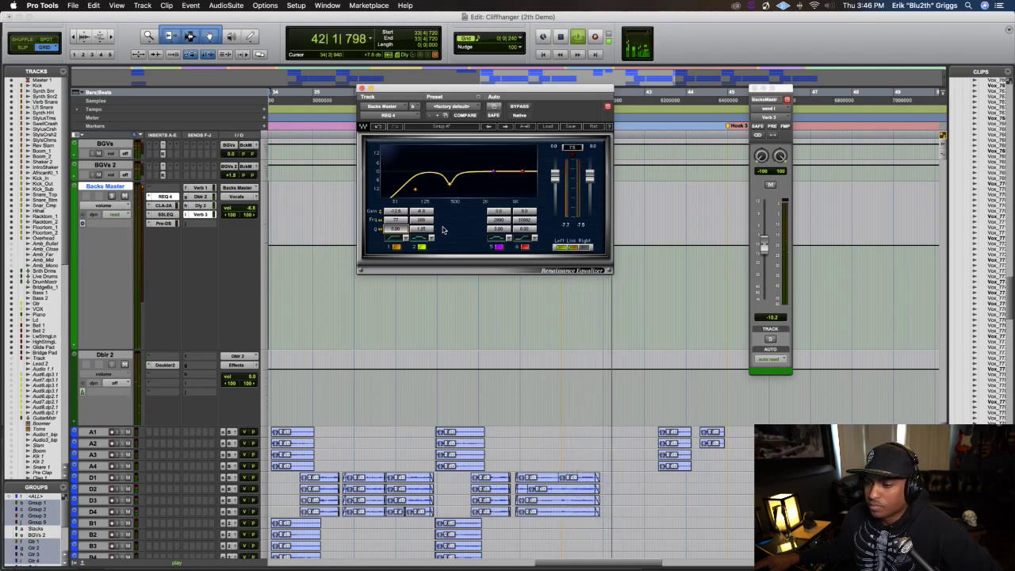
pyautogui.click(363, 87)
pyautogui.press('space')
# Lower the Stylus Crash track's volume and replay the crash at the start of the bridge from 41|4|240
pyautogui.scroll(10, 522, 181)
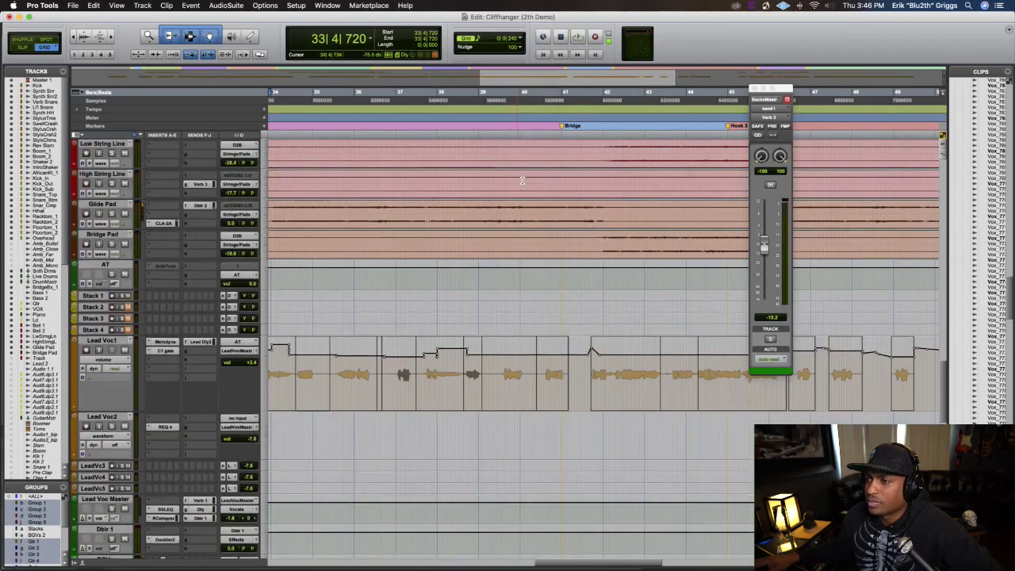
pyautogui.scroll(10, 522, 181)
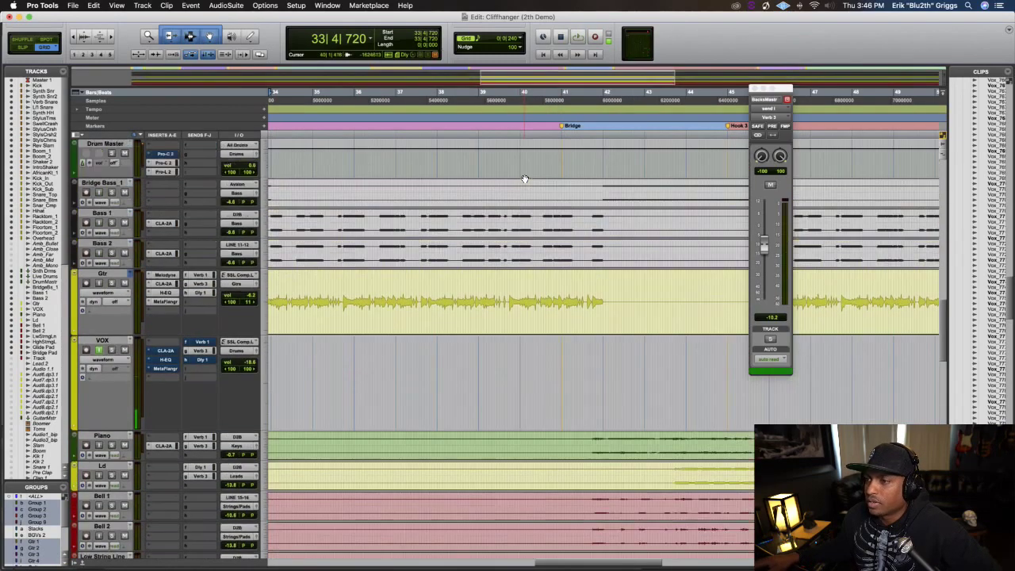
pyautogui.scroll(15, 524, 179)
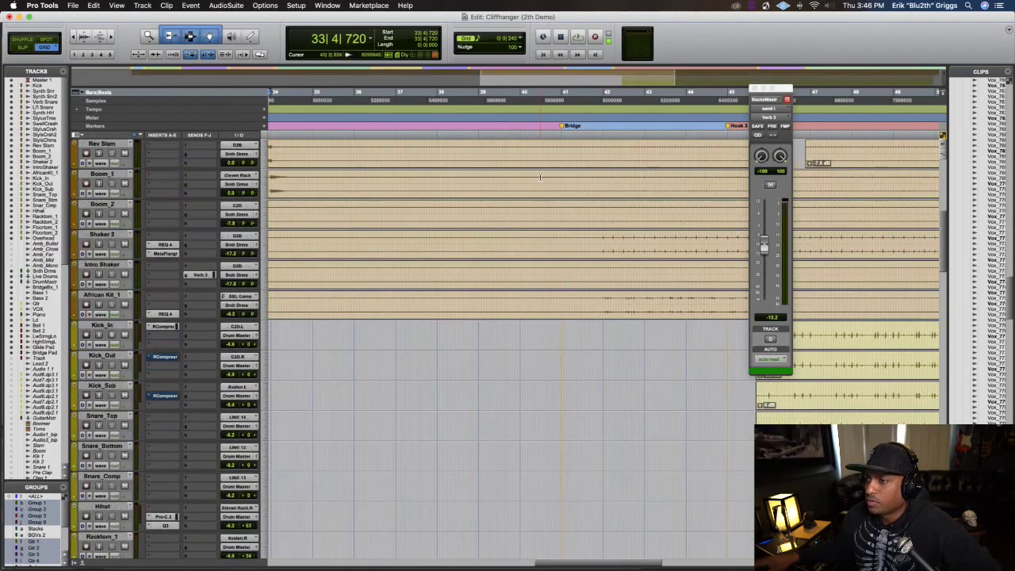
pyautogui.scroll(5, 540, 177)
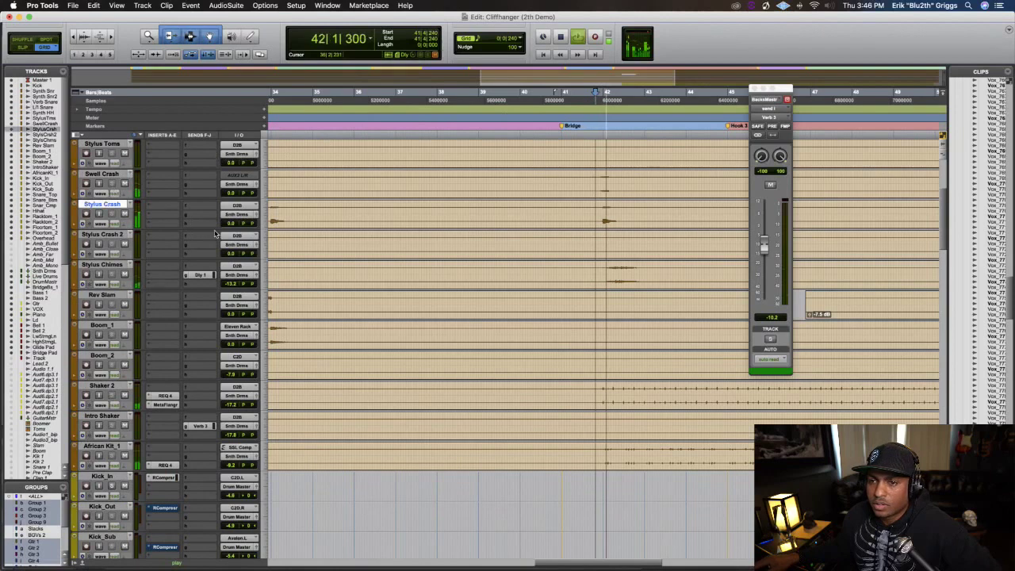
pyautogui.moveTo(229, 224); pyautogui.dragTo(230, 233)
pyautogui.press('space')
pyautogui.press('space')
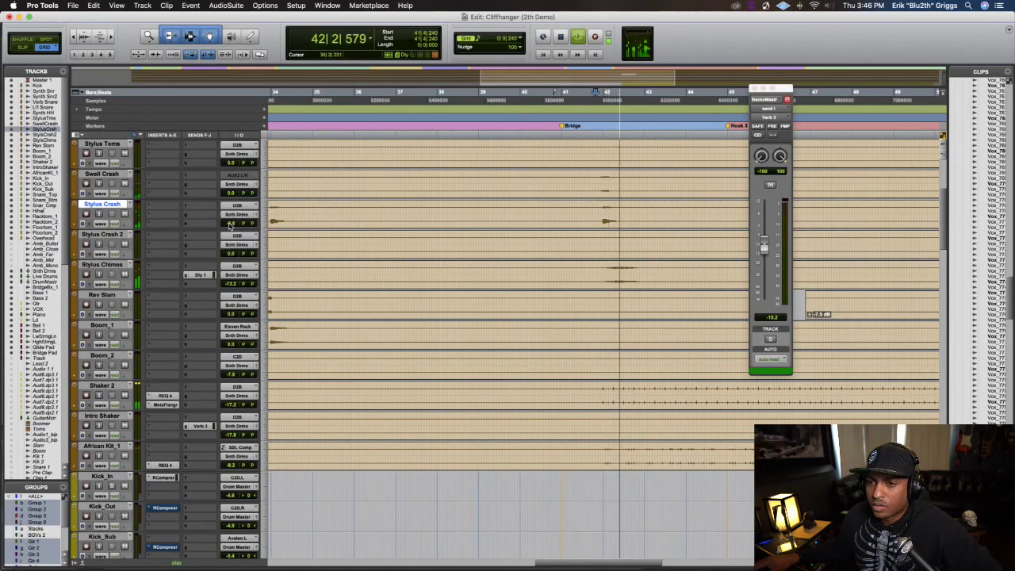
# Bring the Stylus Crash track's volume down further to -12.4 dB, checking it from 41|4|240
pyautogui.press('space')
pyautogui.press('space')
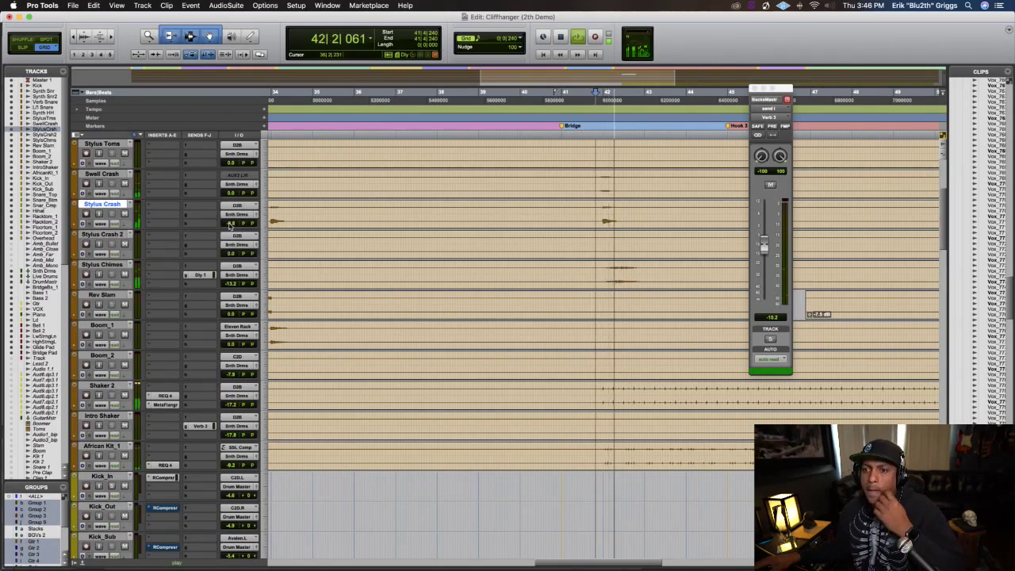
pyautogui.press('space')
pyautogui.moveTo(229, 225); pyautogui.dragTo(229, 225)
pyautogui.press('space')
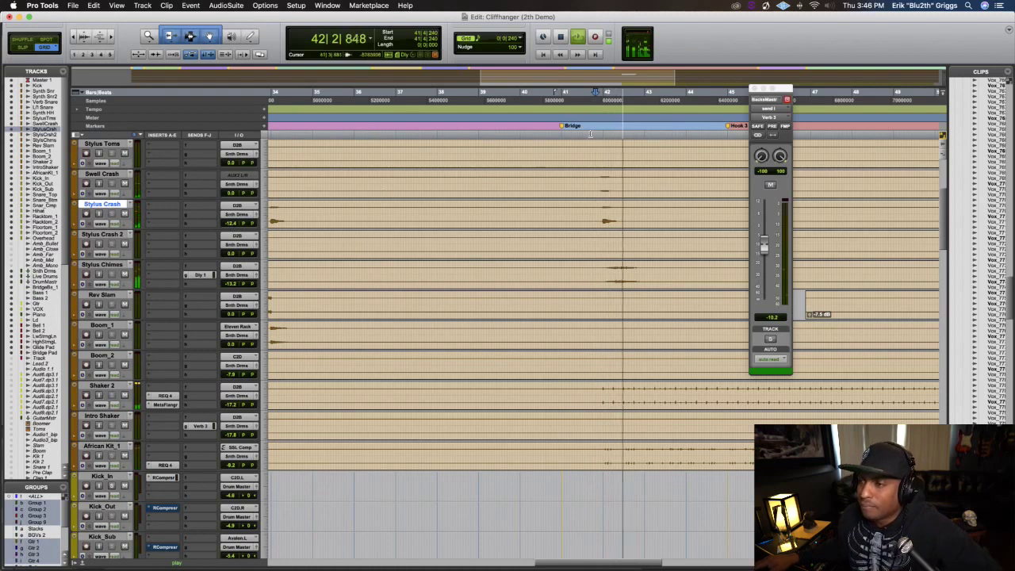
# Play the full mix from 40|4|480, just before the Bridge marker, through the following sections
pyautogui.press('space')
pyautogui.click(558, 101)
pyautogui.press('space')
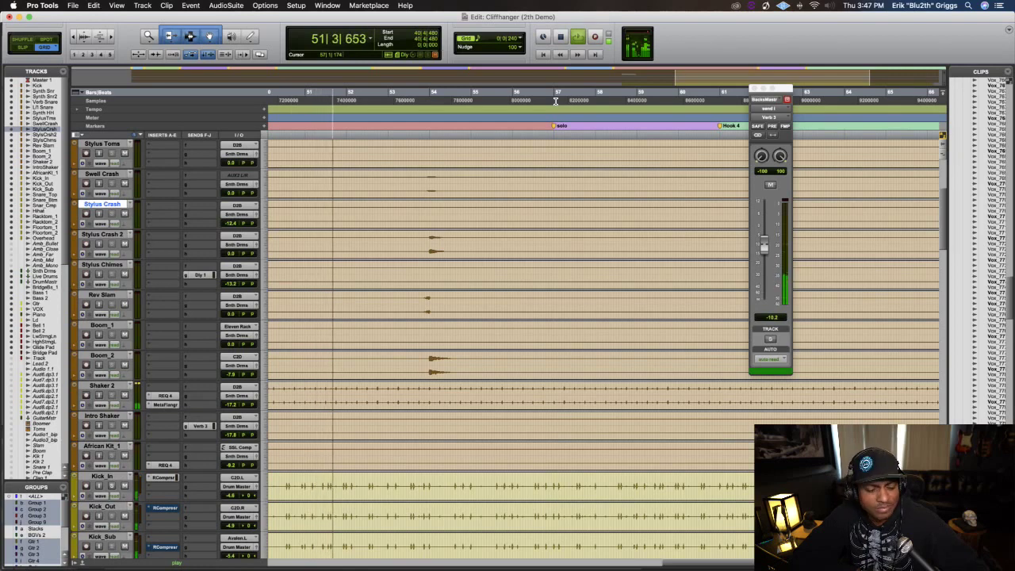
# Replay the full mix from 40|4|480 several times, listening through the Bridge into Hook 3
pyautogui.press('space')
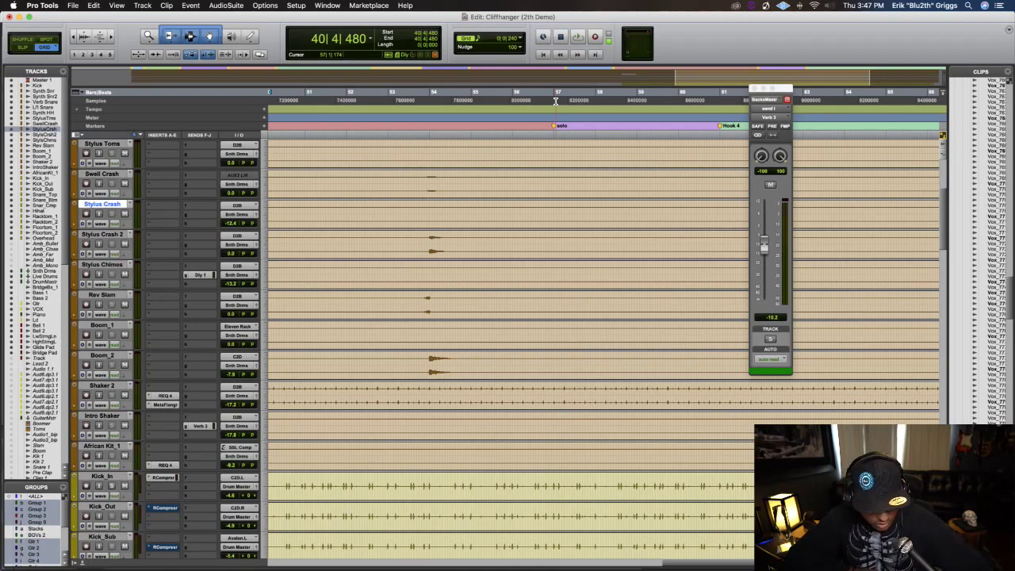
pyautogui.press('space')
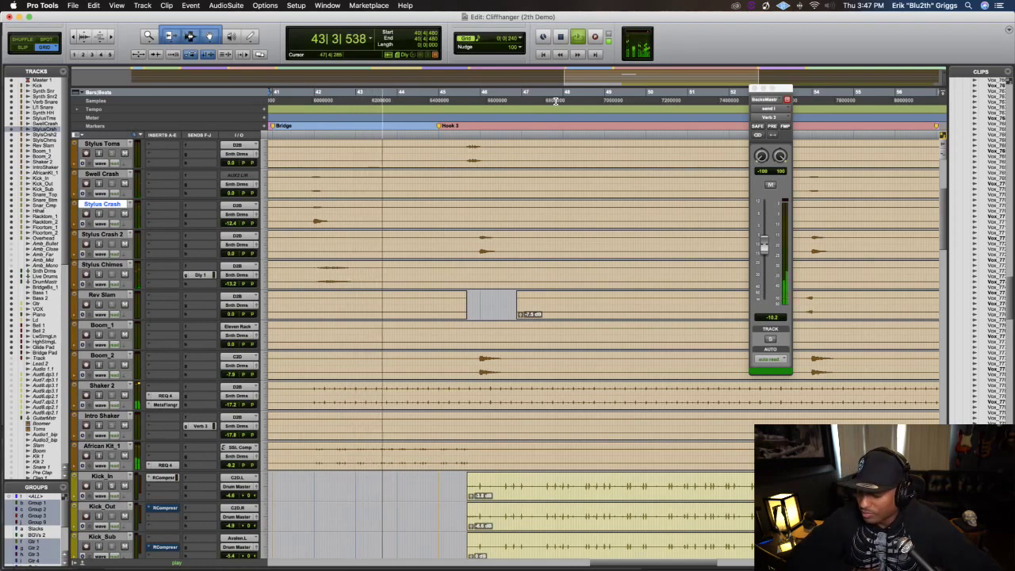
pyautogui.press('space')
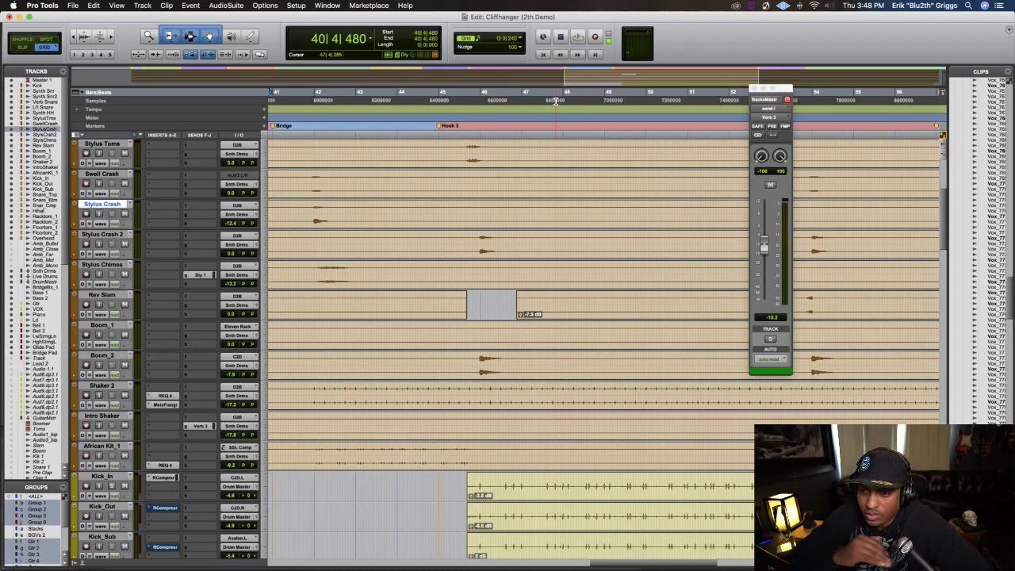
pyautogui.press('space')
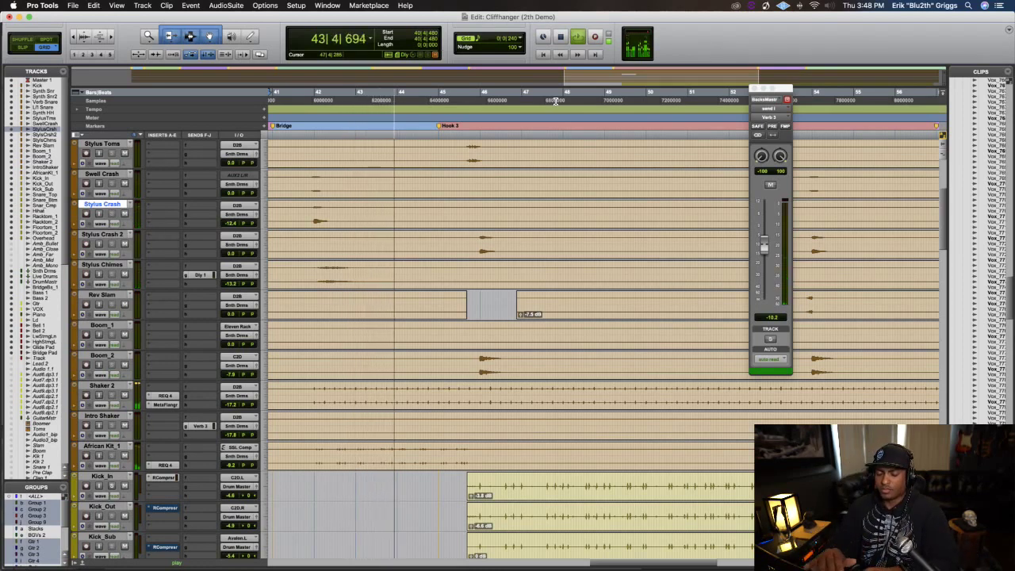
pyautogui.press('space')
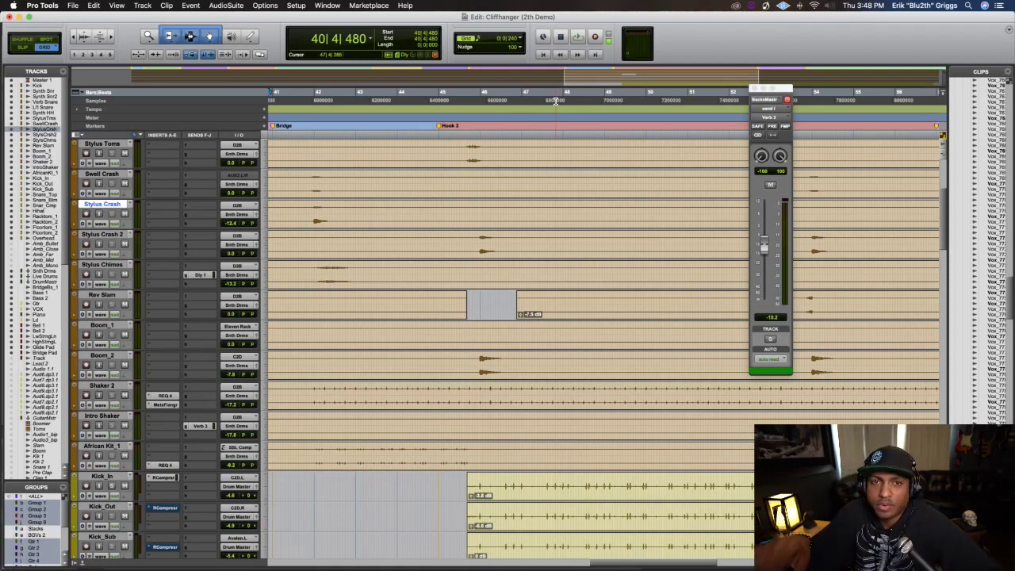
pyautogui.press('space')
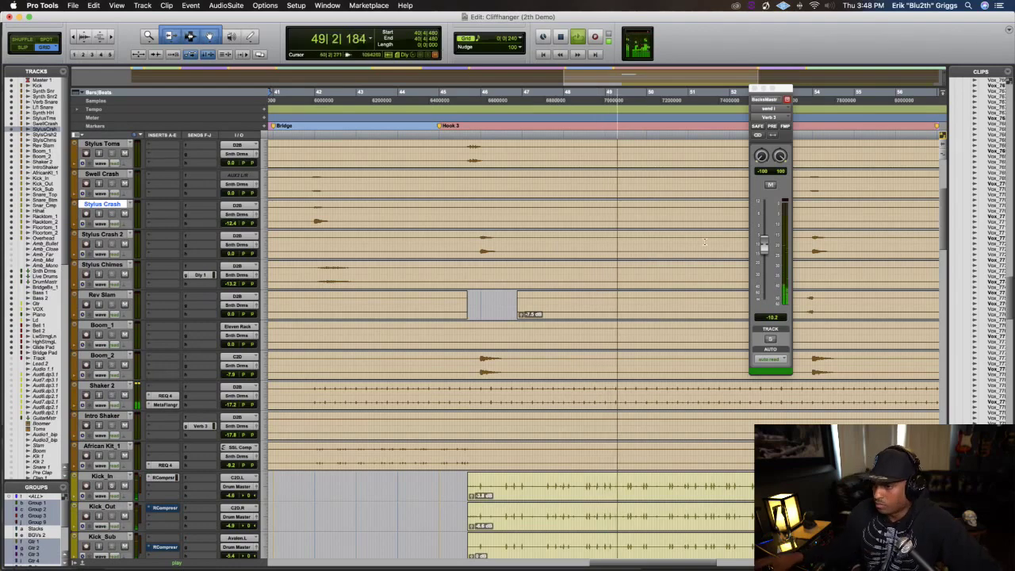
# Open the SSLEQ on the Backs Master and audition its high and low-mid gain settings while playing Hook 3 from 45|4|000
pyautogui.scroll(-6, 596, 337)
pyautogui.scroll(-6, 596, 337)
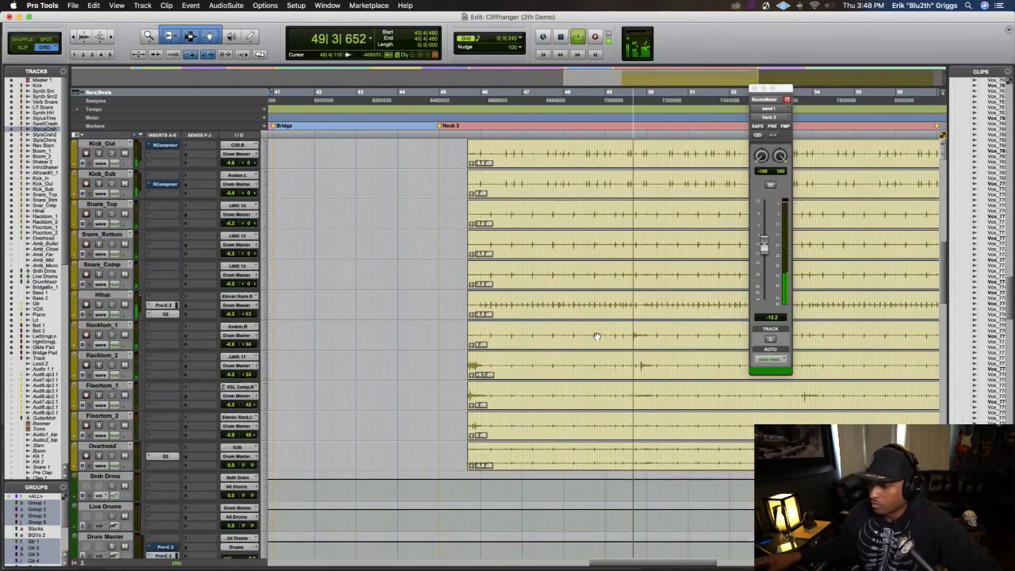
pyautogui.scroll(-10, 596, 376)
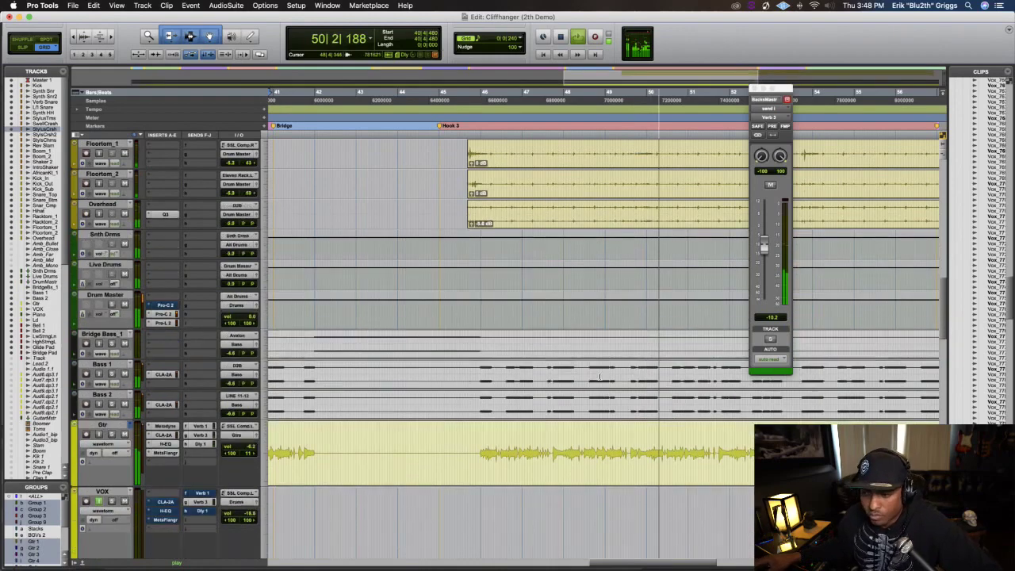
pyautogui.scroll(-5, 595, 387)
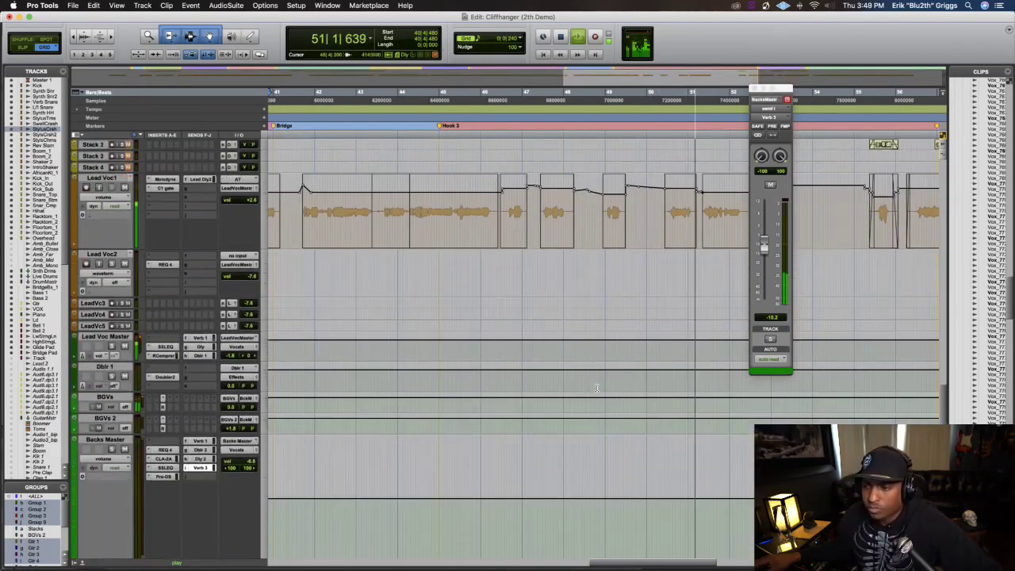
pyautogui.press('r')
pyautogui.scroll(-8, 592, 396)
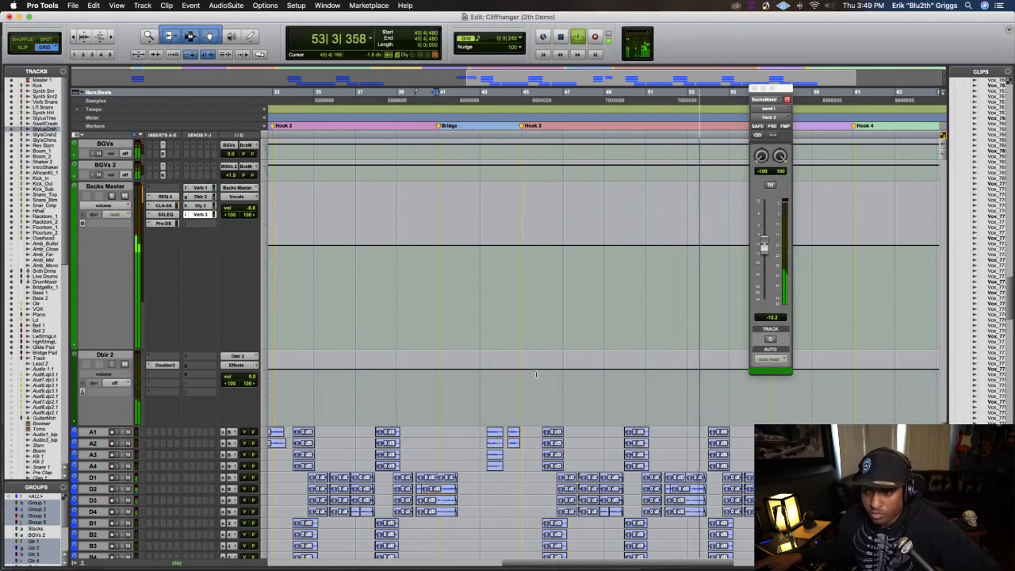
pyautogui.moveTo(537, 374); pyautogui.dragTo(851, 356)
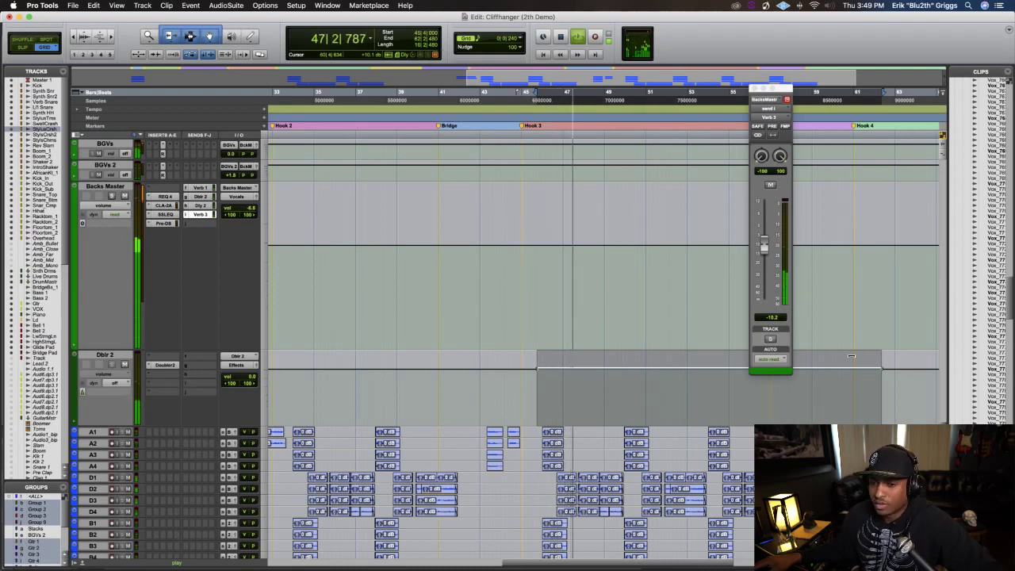
pyautogui.click(165, 214)
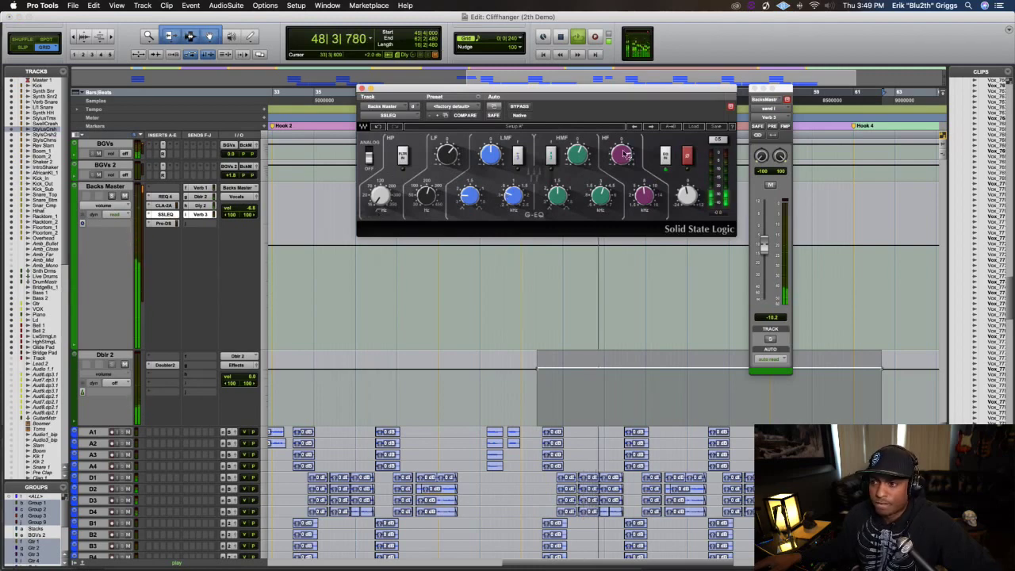
pyautogui.moveTo(624, 154)
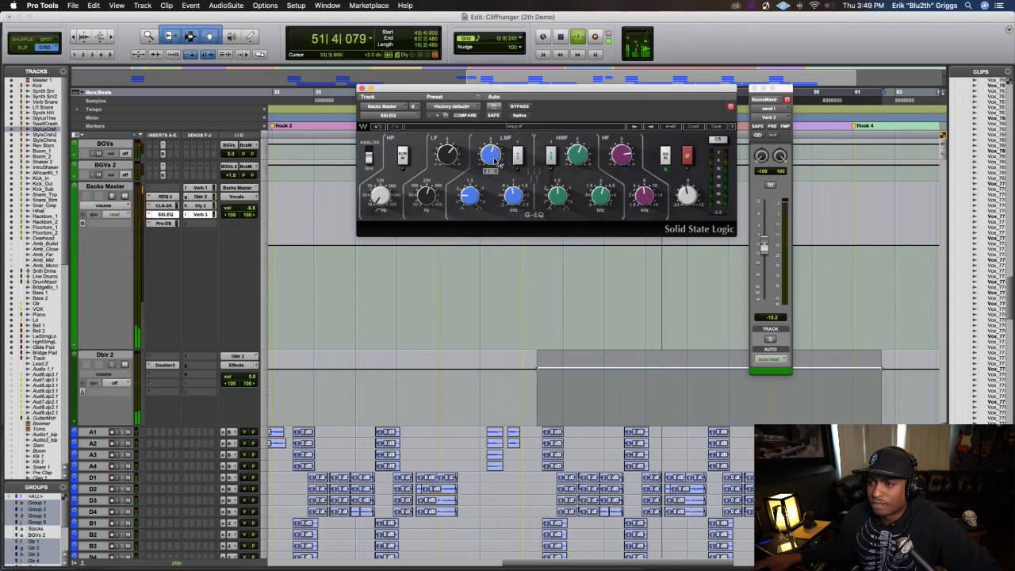
pyautogui.moveTo(494, 157)
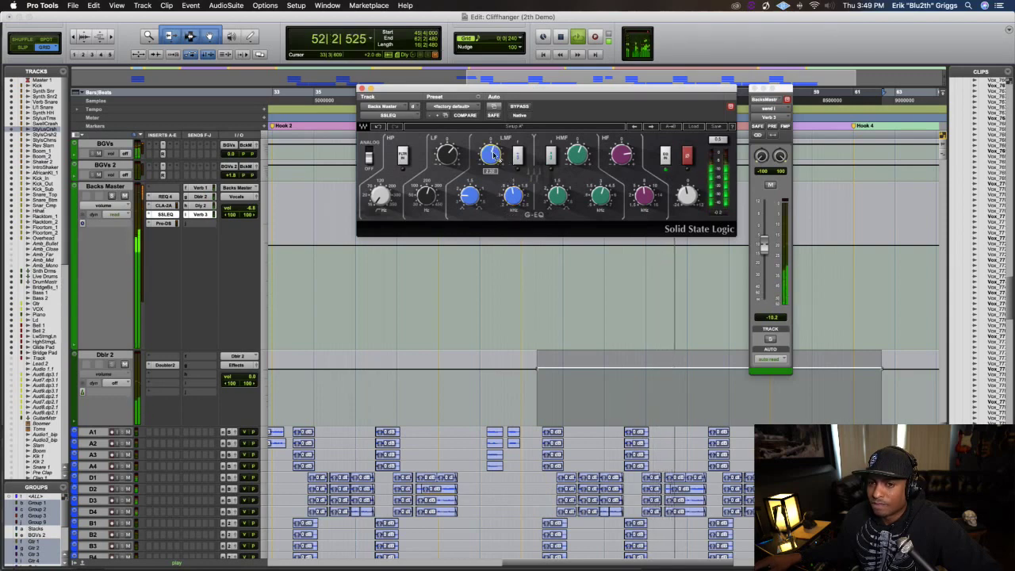
# Select the Dblr 2 volume line from 45|2|240 to 63|1|000 and clear the stray volume breakpoints there
pyautogui.click(528, 374)
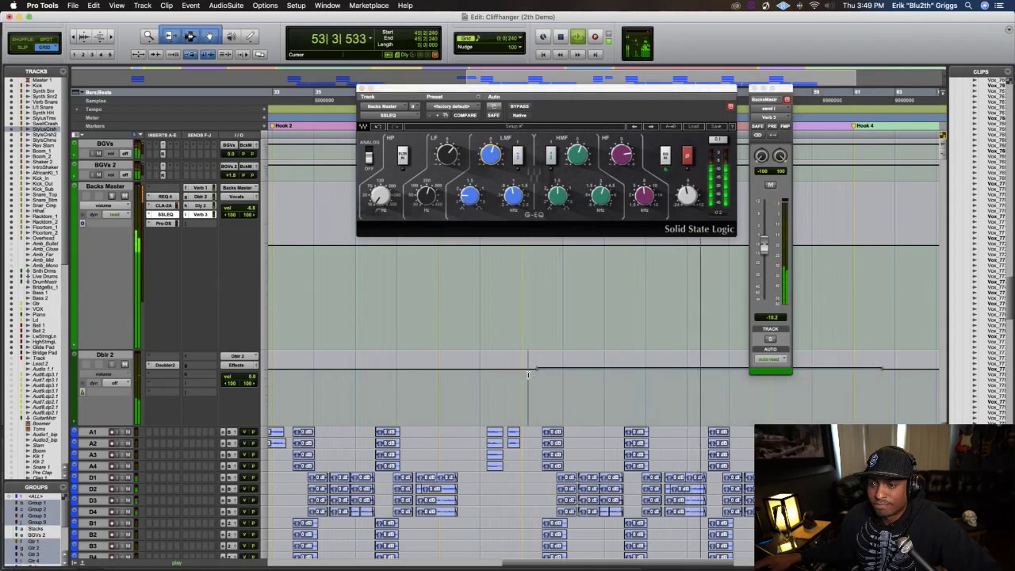
pyautogui.moveTo(528, 374); pyautogui.dragTo(895, 399)
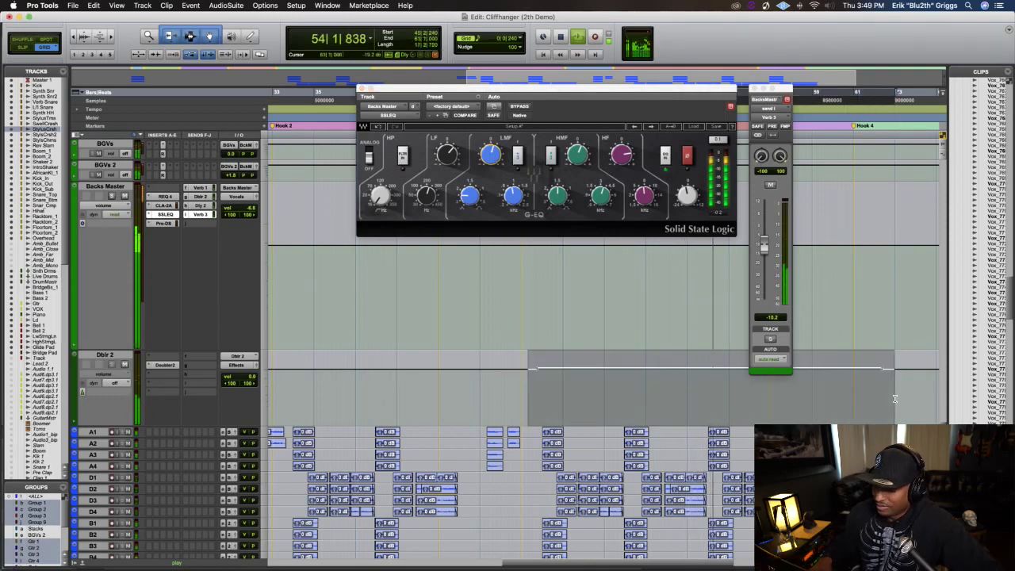
pyautogui.click(893, 399)
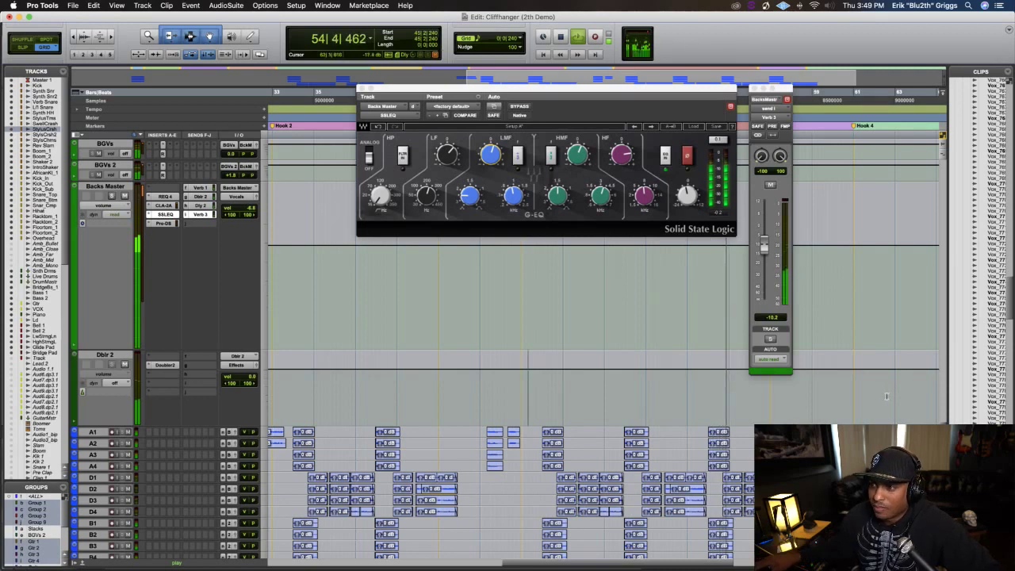
# Replay from 45|2|240 and adjust the Q of the low-mid band in the Backs Master's SSLEQ
pyautogui.press('space')
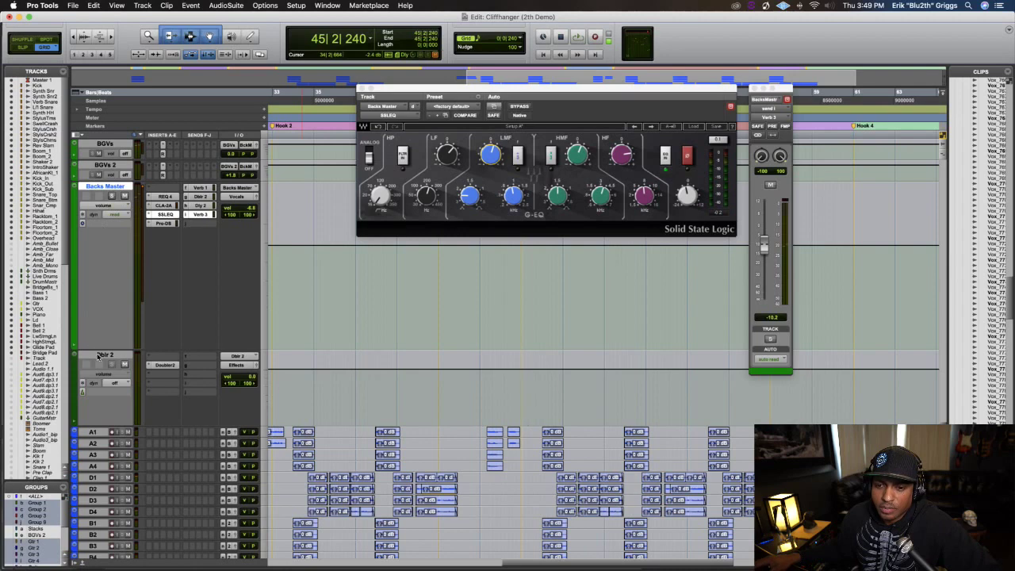
pyautogui.press('space')
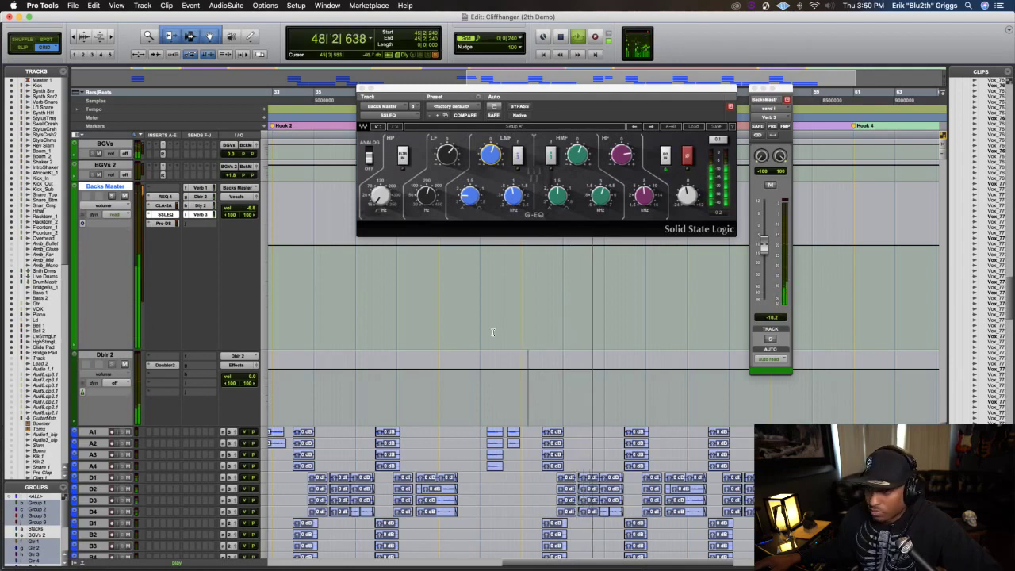
pyautogui.moveTo(470, 193)
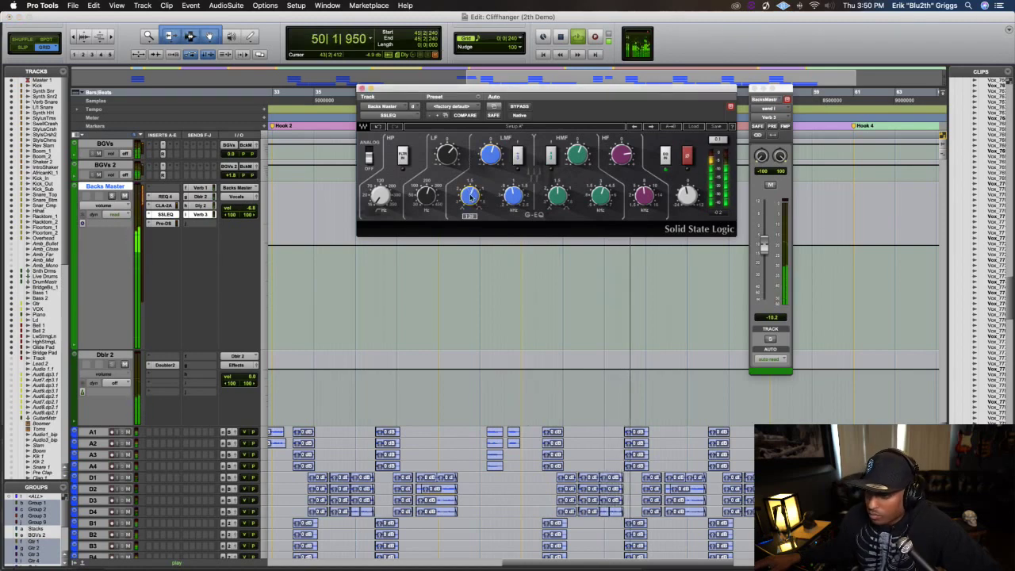
pyautogui.moveTo(492, 161)
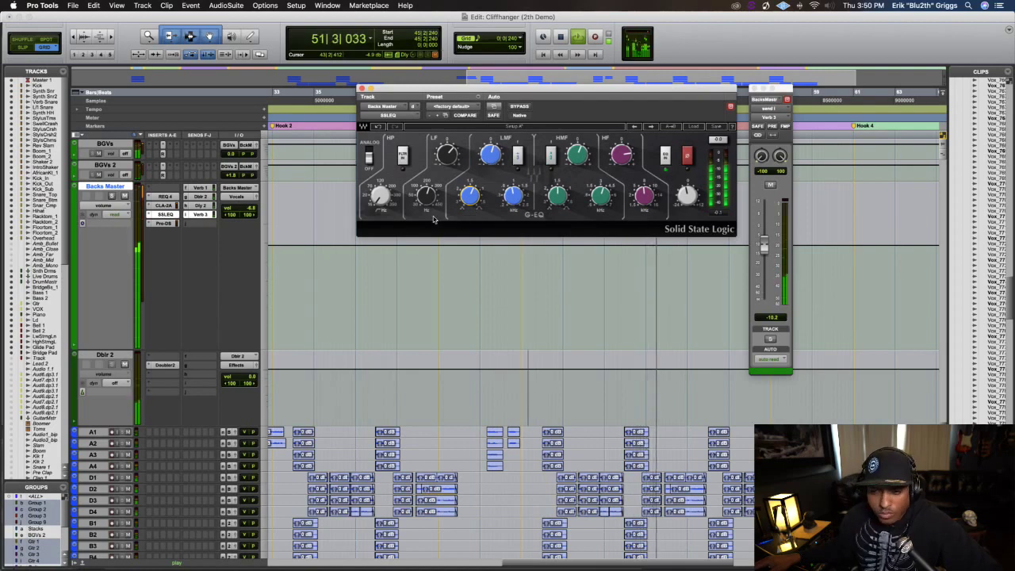
# Audition the bridge opening with C1–C4 muted, and move their clips between 40|4|480 and 42|1|720 to tracks G1–G4
pyautogui.scroll(-10, 379, 267)
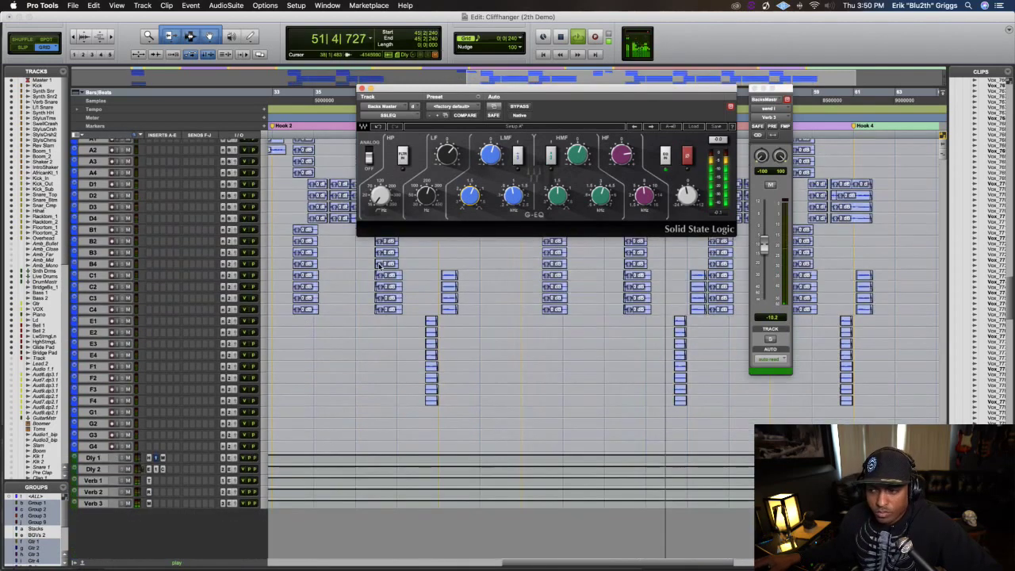
pyautogui.scroll(1, 378, 267)
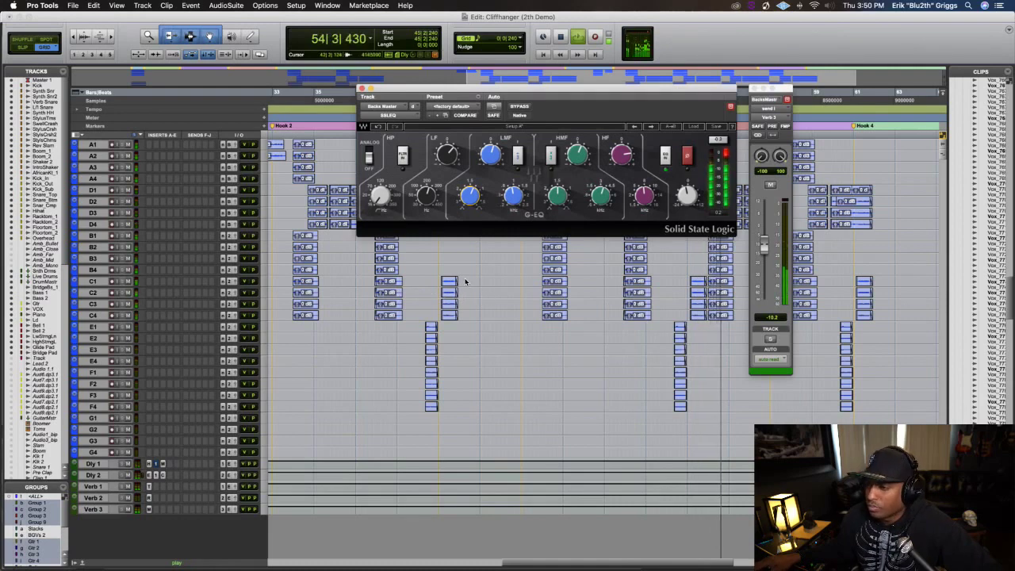
pyautogui.press('space')
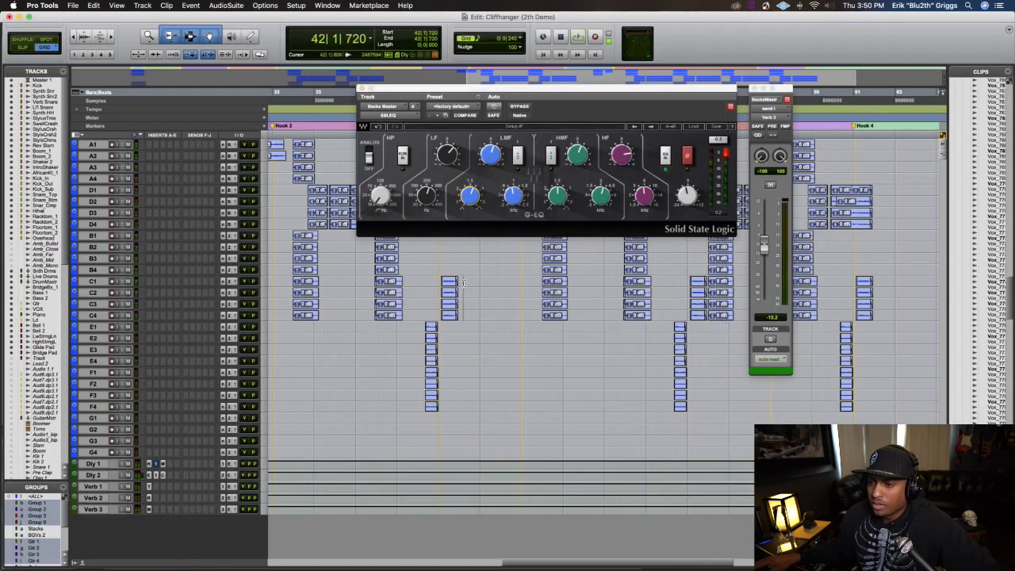
pyautogui.moveTo(464, 283); pyautogui.dragTo(435, 284)
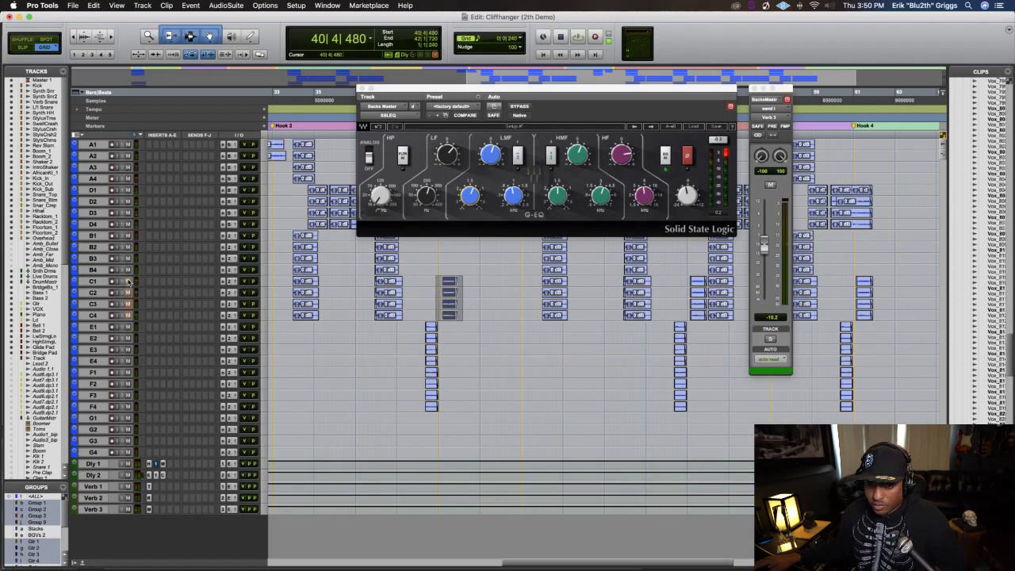
pyautogui.press('space')
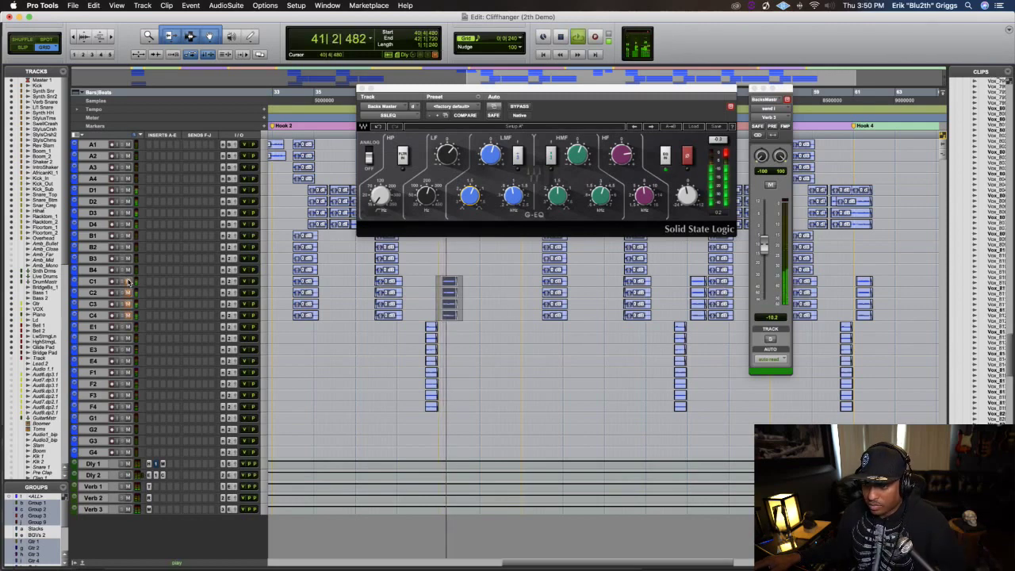
pyautogui.press('space')
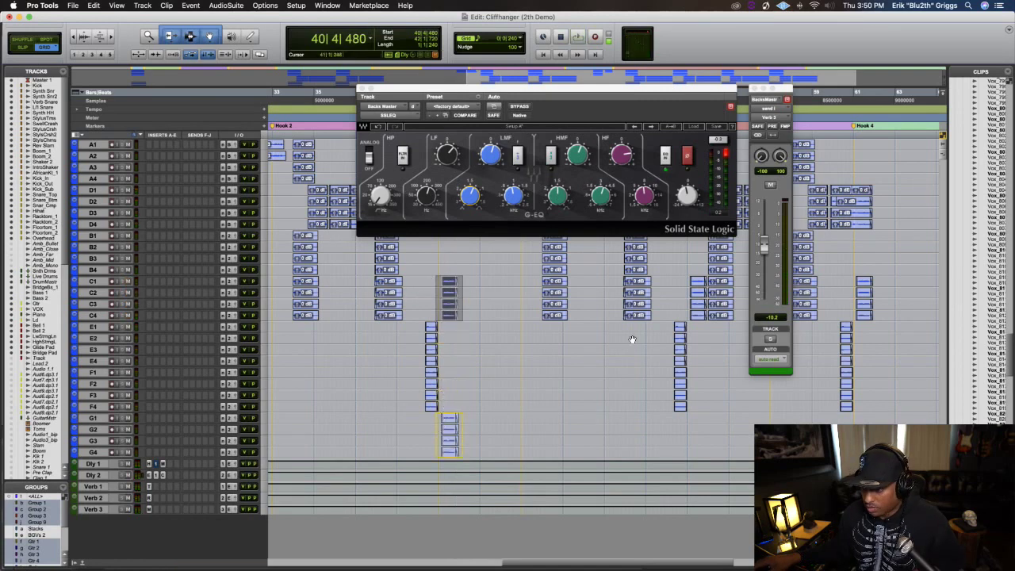
# Move the C1–C4 clips at 52|4|240 and at the start of Hook 4 to G1–G4, and check them from 60|4|720
pyautogui.click(683, 281)
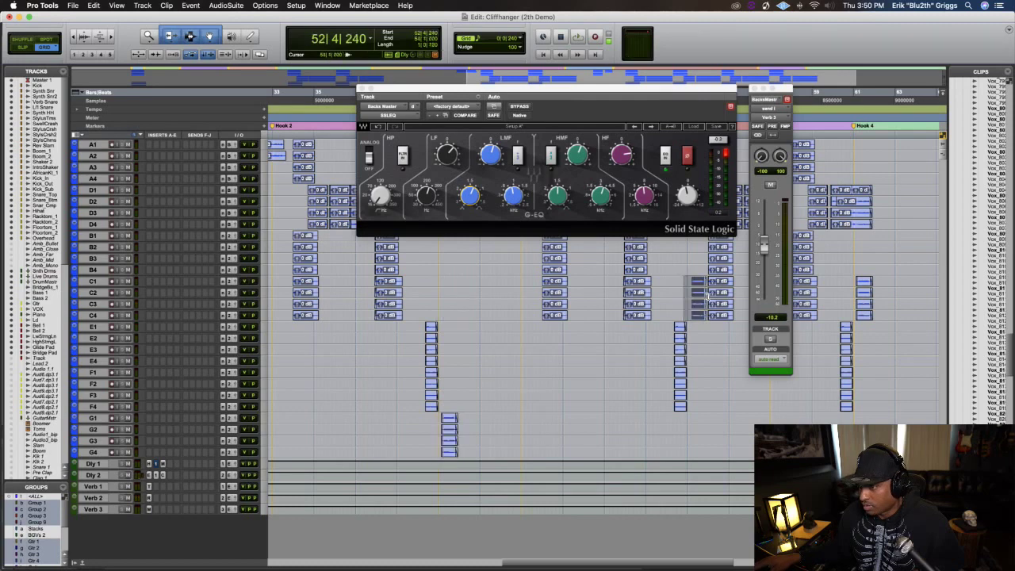
pyautogui.moveTo(701, 419); pyautogui.dragTo(701, 429)
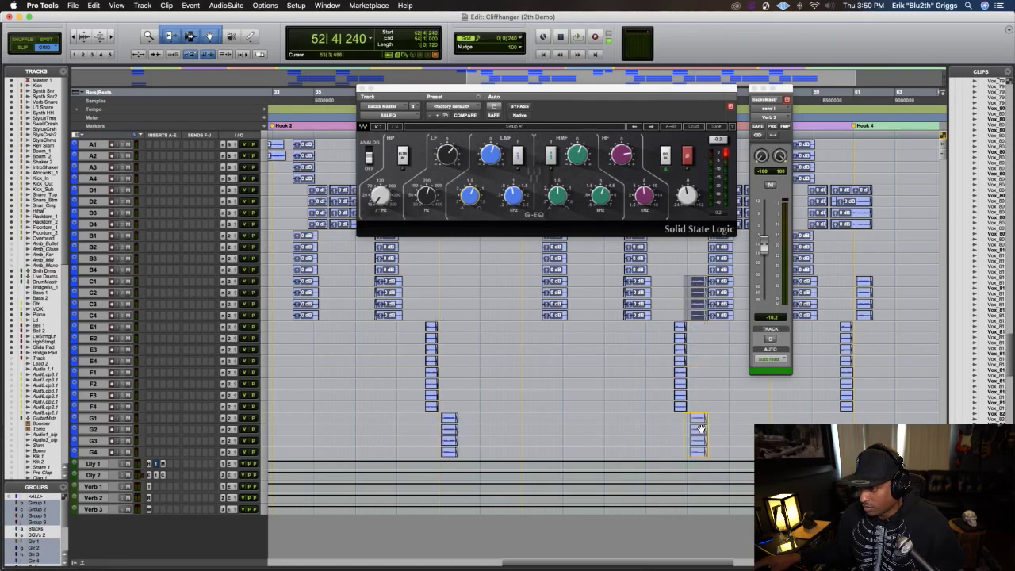
pyautogui.moveTo(854, 281)
pyautogui.mouseDown()
pyautogui.moveTo(892, 294)
pyautogui.moveTo(866, 292)
pyautogui.moveTo(862, 408)
pyautogui.moveTo(864, 295)
pyautogui.mouseUp()
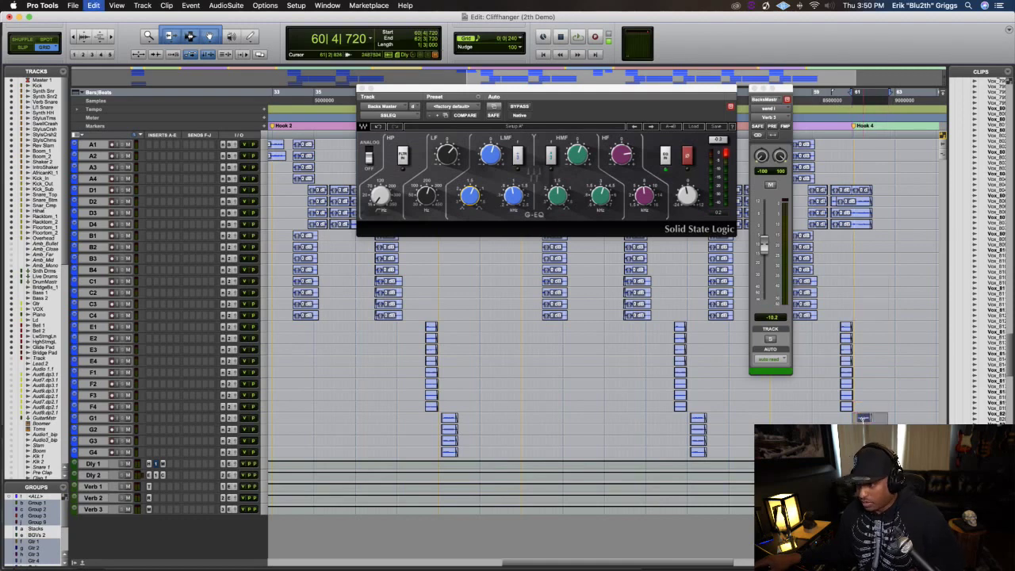
pyautogui.moveTo(861, 400)
pyautogui.mouseDown()
pyautogui.moveTo(844, 406)
pyautogui.moveTo(864, 417)
pyautogui.mouseUp()
pyautogui.press('space')
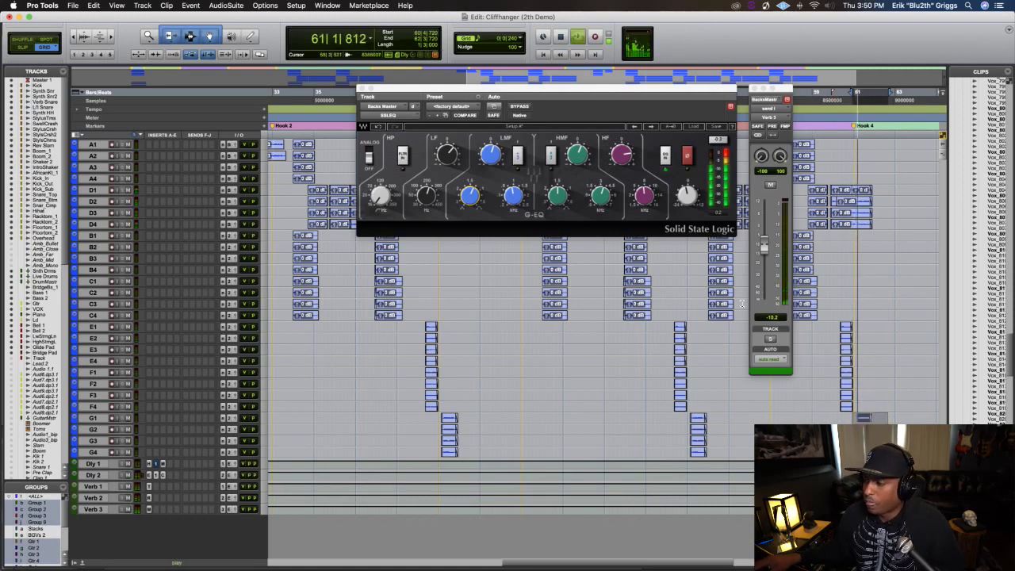
pyautogui.press('space')
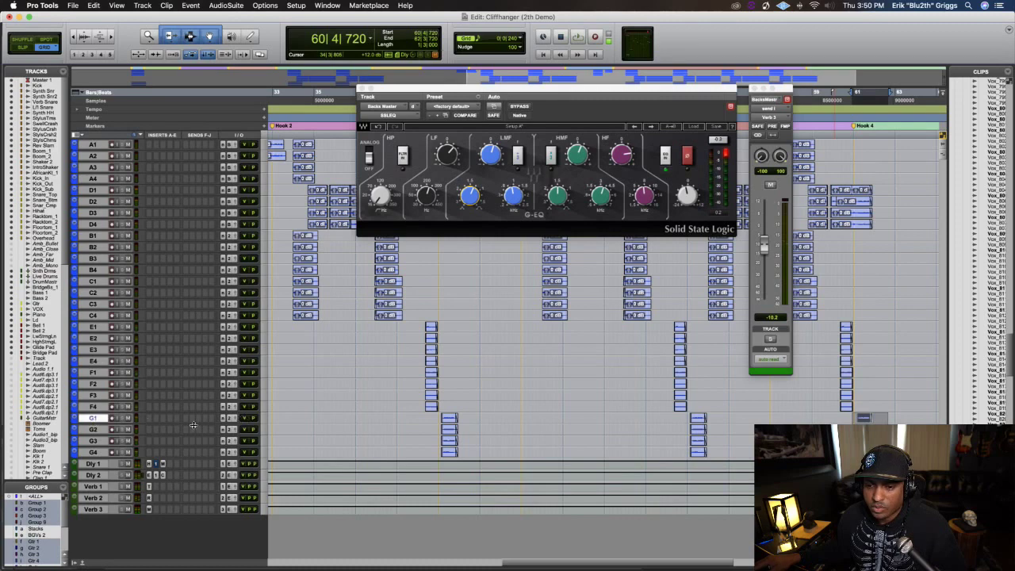
# Enlarge tracks G1–G4 and lower their volumes to -13.7 dB while playing from 60|4|720, closing the SSLEQ afterward
pyautogui.moveTo(247, 427); pyautogui.dragTo(245, 419)
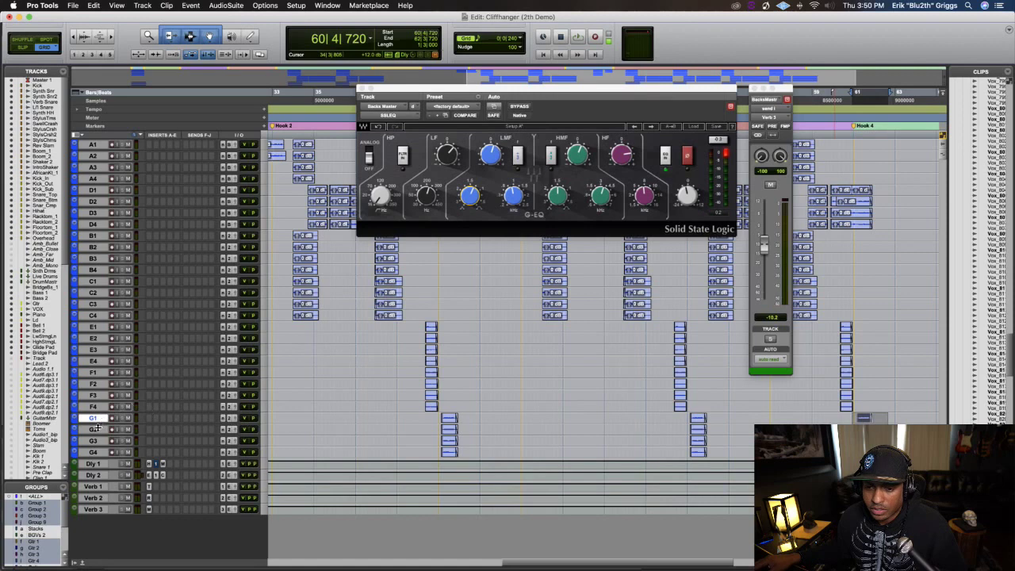
pyautogui.hotkey('ctrl', 'Up')
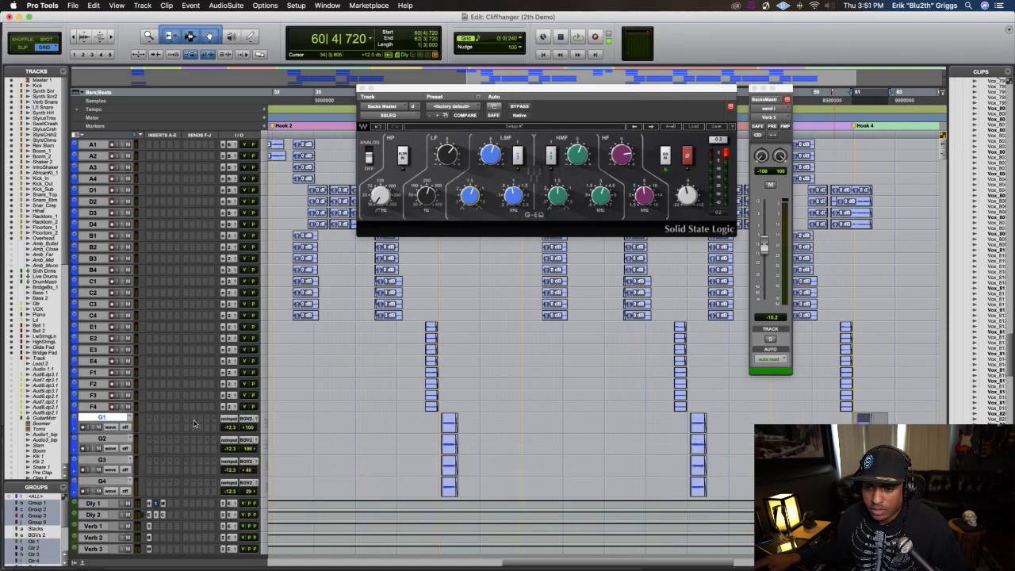
pyautogui.scroll(-3, 194, 422)
pyautogui.press('space')
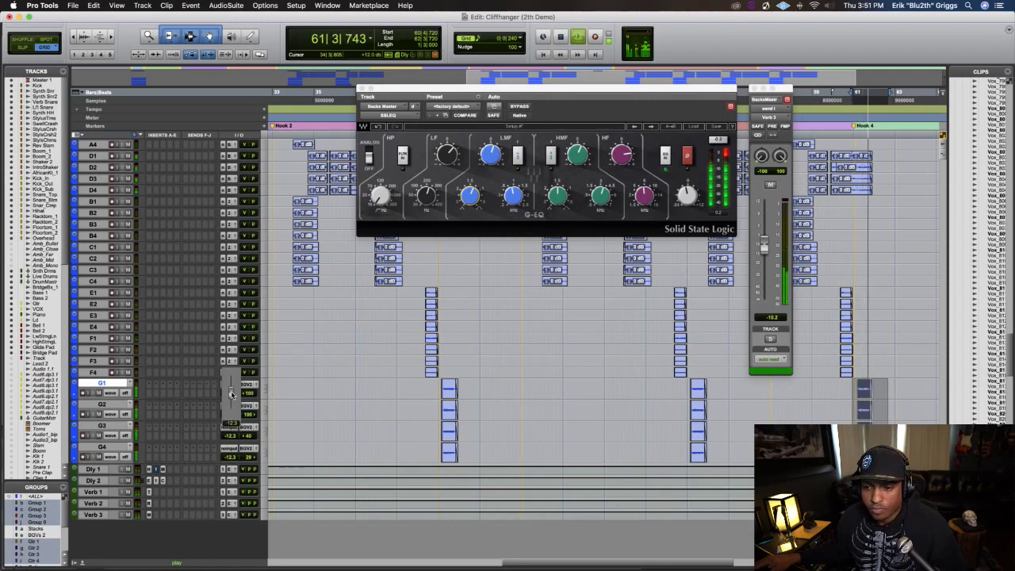
pyautogui.press('space')
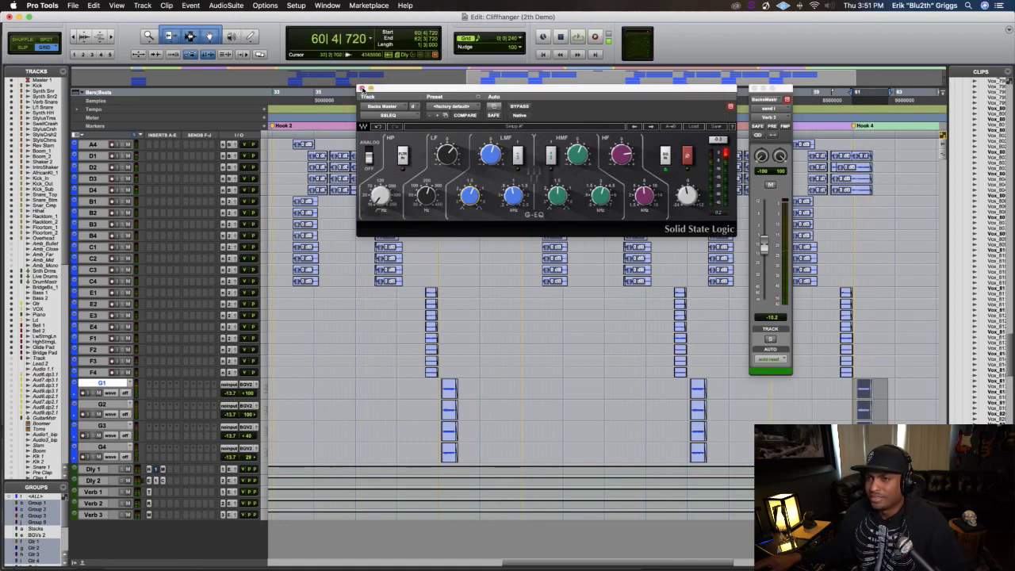
pyautogui.click(362, 88)
# Play the mix from 45|4|480 and lower the Backs Master's Verb 3 send to -14.5 dB
pyautogui.click(539, 102)
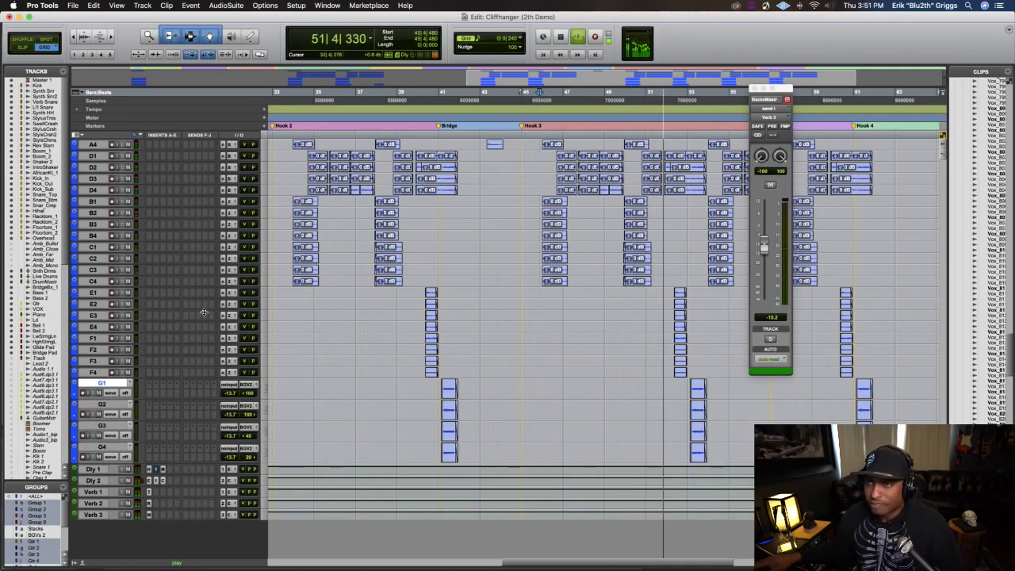
pyautogui.scroll(5, 204, 309)
pyautogui.scroll(15, 205, 310)
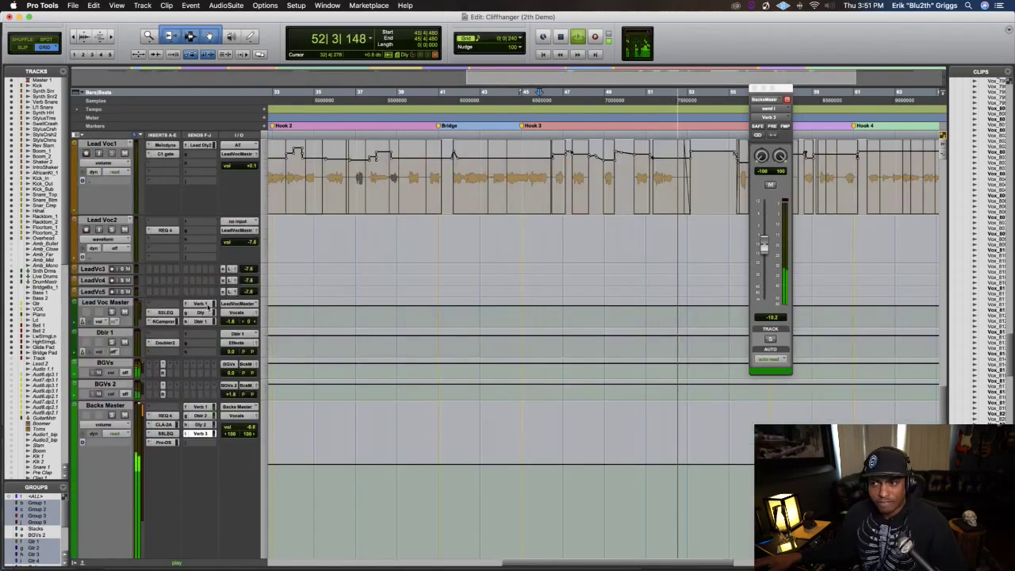
pyautogui.press('space')
pyautogui.scroll(-8, 192, 247)
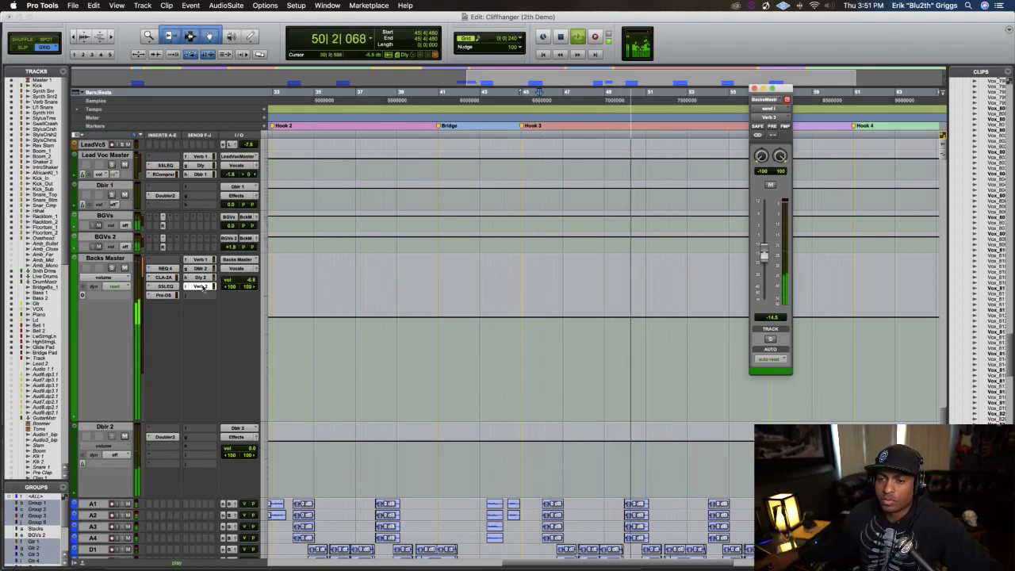
# Reopen the Backs Master's SSLEQ and fine-tune its low-mid gain, high-mid frequency and low-frequency gain during playback
pyautogui.click(162, 277)
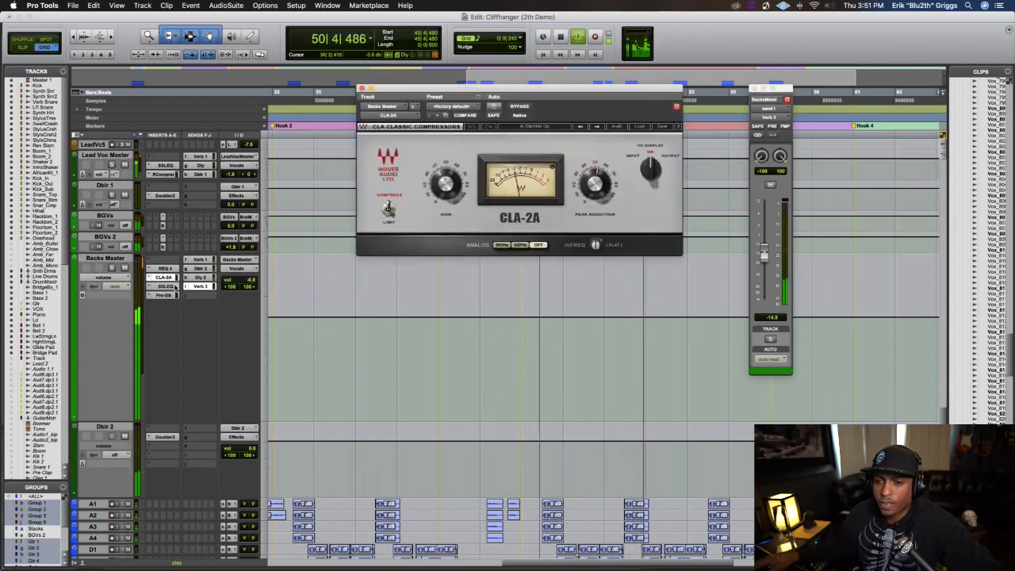
pyautogui.click(168, 286)
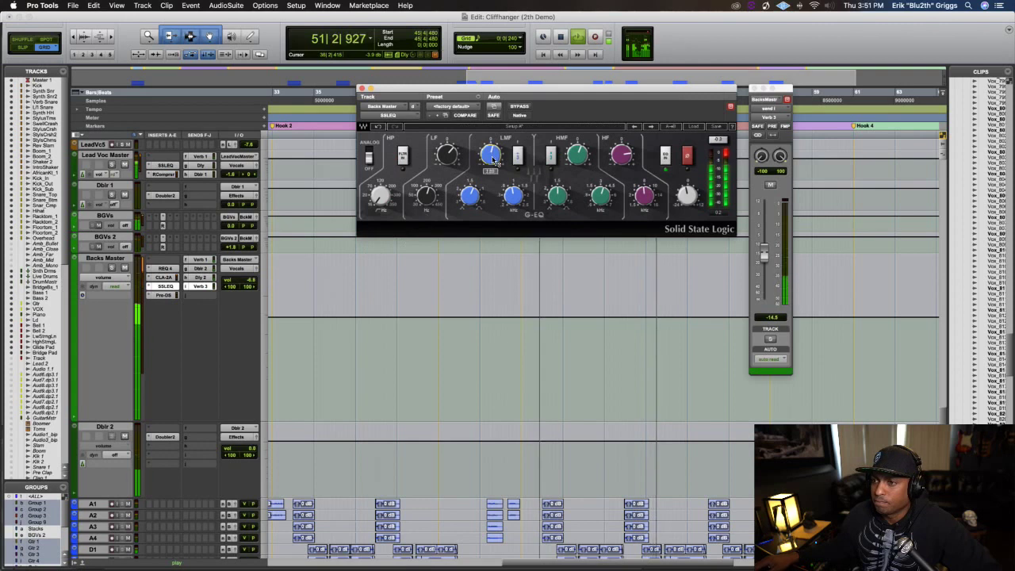
pyautogui.moveTo(490, 153)
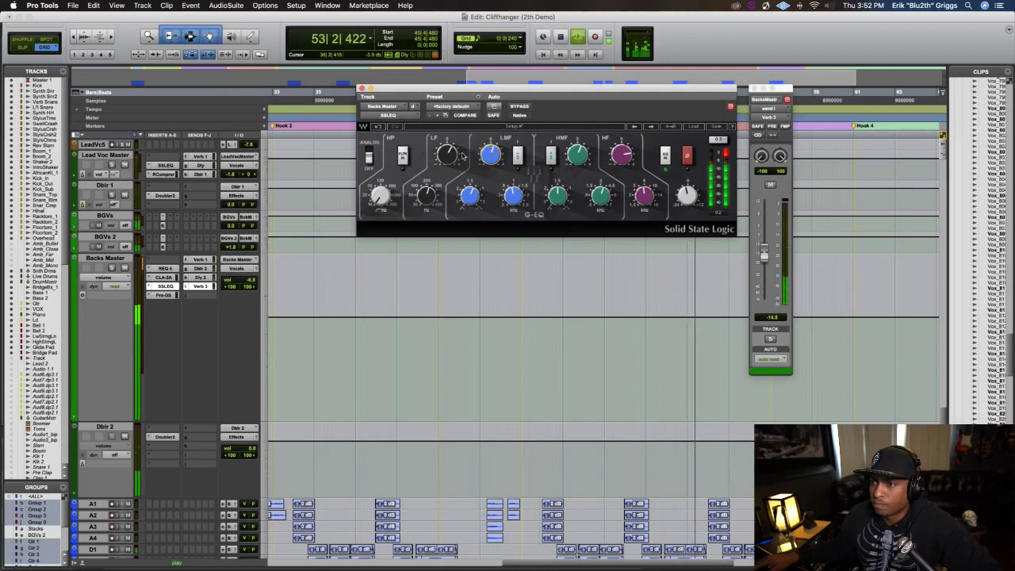
pyautogui.moveTo(606, 195)
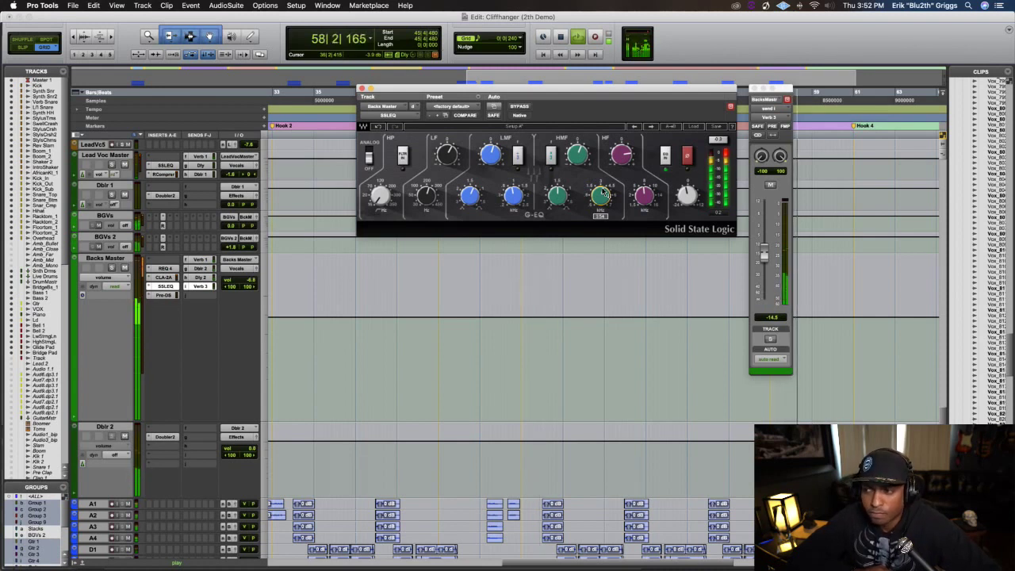
pyautogui.moveTo(448, 153)
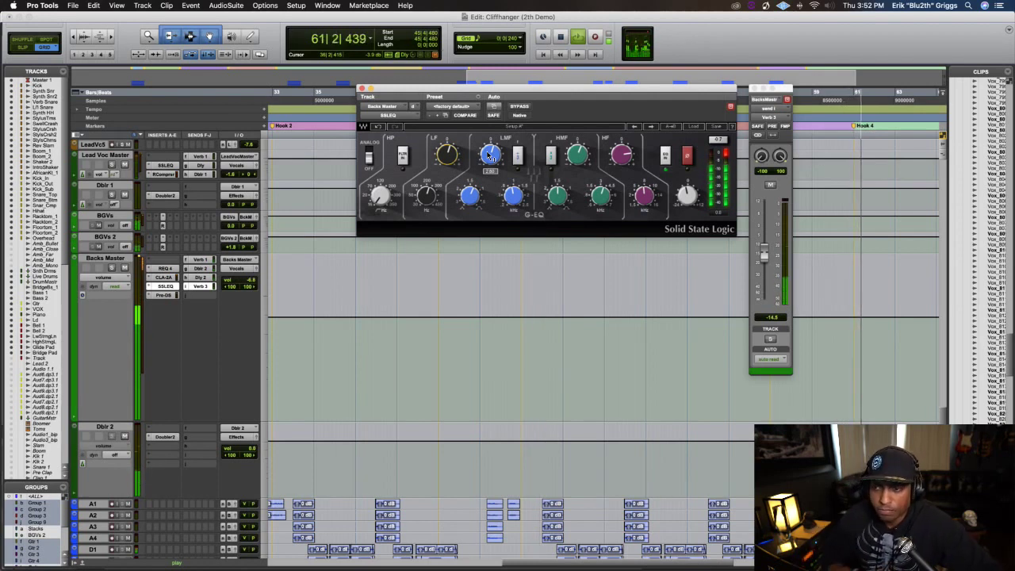
# Set the Backs Master's Verb 3 send to -12.1 dB and replay Hook 3 from 45|4|480
pyautogui.click(764, 257)
pyautogui.moveTo(764, 259); pyautogui.dragTo(765, 253)
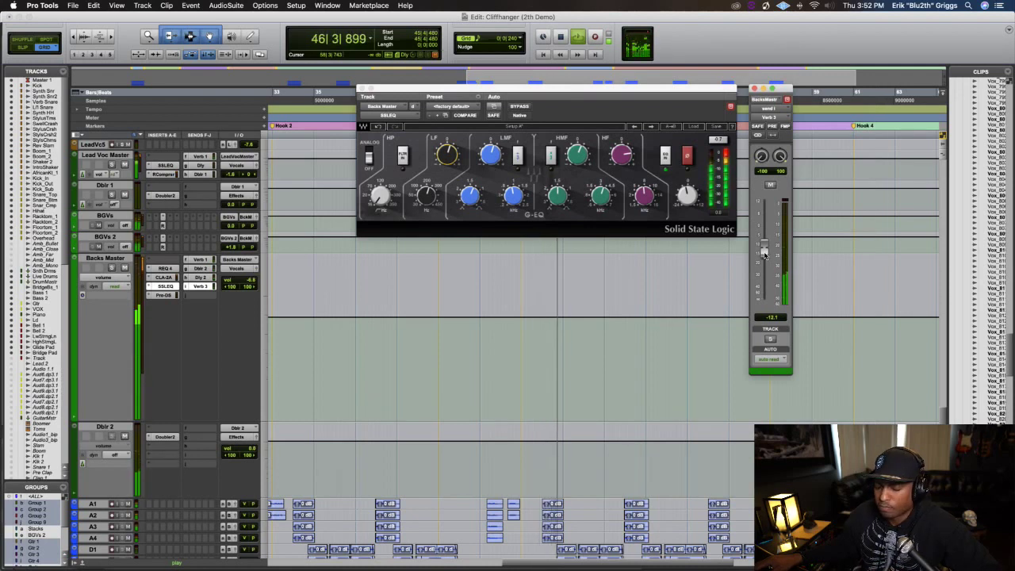
pyautogui.press('space')
pyautogui.press('space')
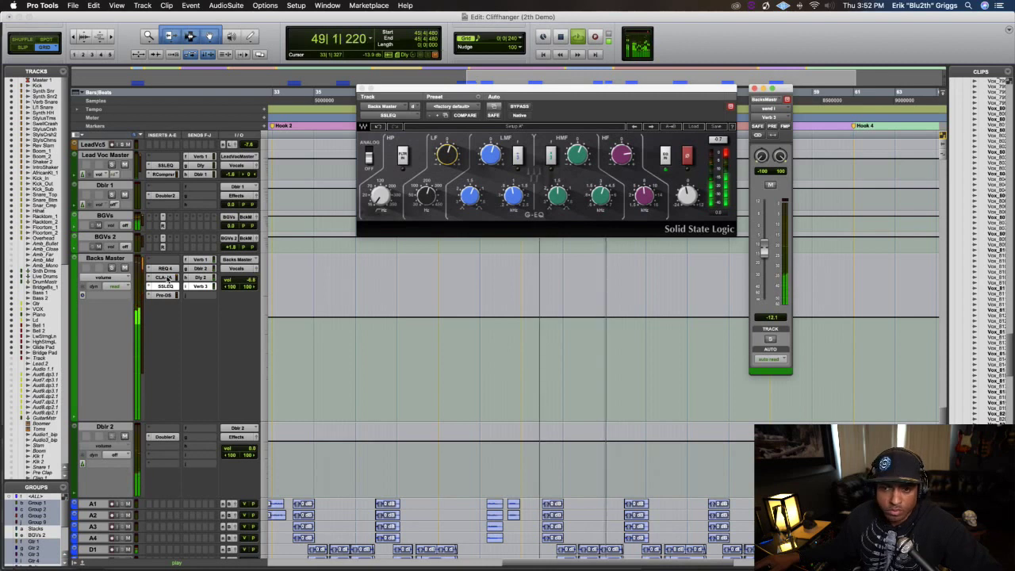
pyautogui.press('space')
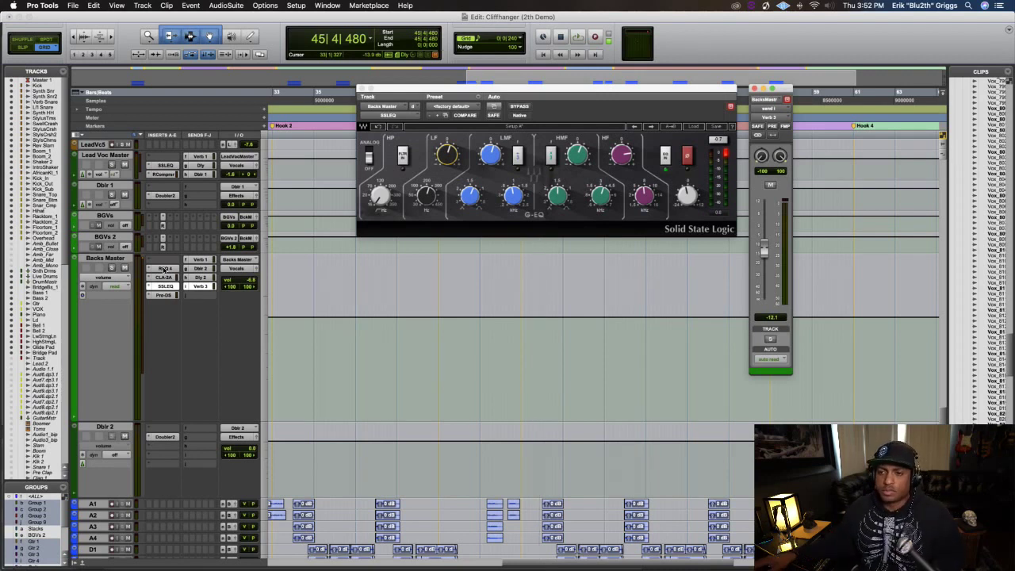
# Move the Backs Master's REQ 4, CLA-2A, SSLEQ and Pro-DS inserts up one slot each to free the last slot
pyautogui.moveTo(165, 274); pyautogui.dragTo(166, 295)
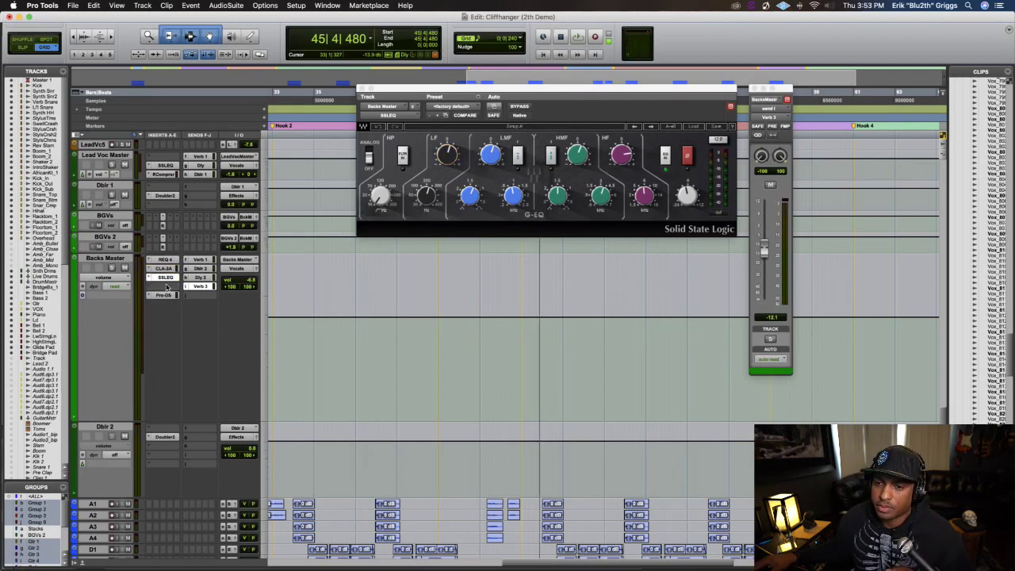
pyautogui.click(164, 295)
pyautogui.moveTo(165, 296); pyautogui.dragTo(165, 290)
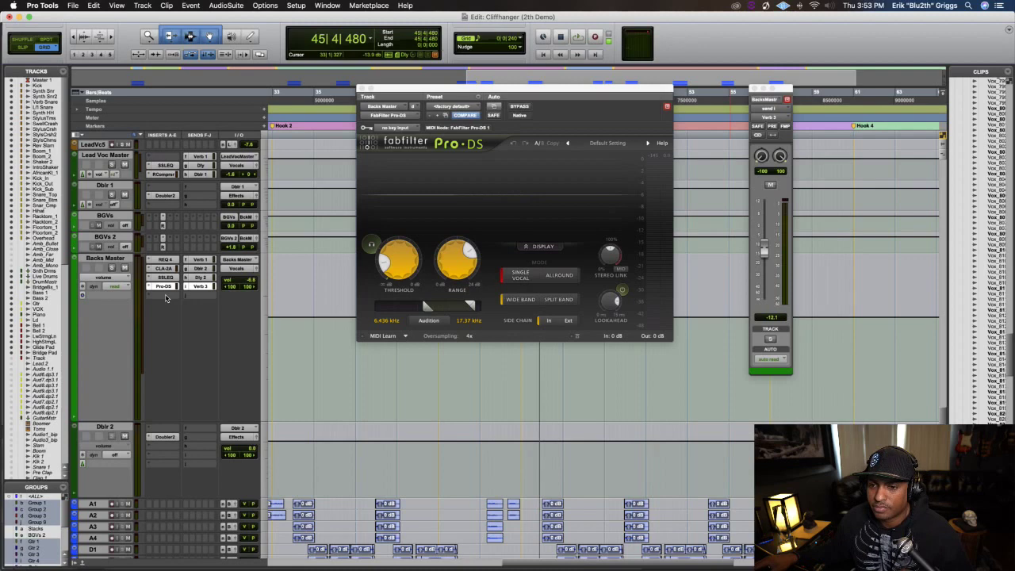
# Insert a stereo MetaFlanger in the Backs Master's last insert slot and audition it with the track soloed
pyautogui.click(166, 298)
pyautogui.moveTo(233, 299)
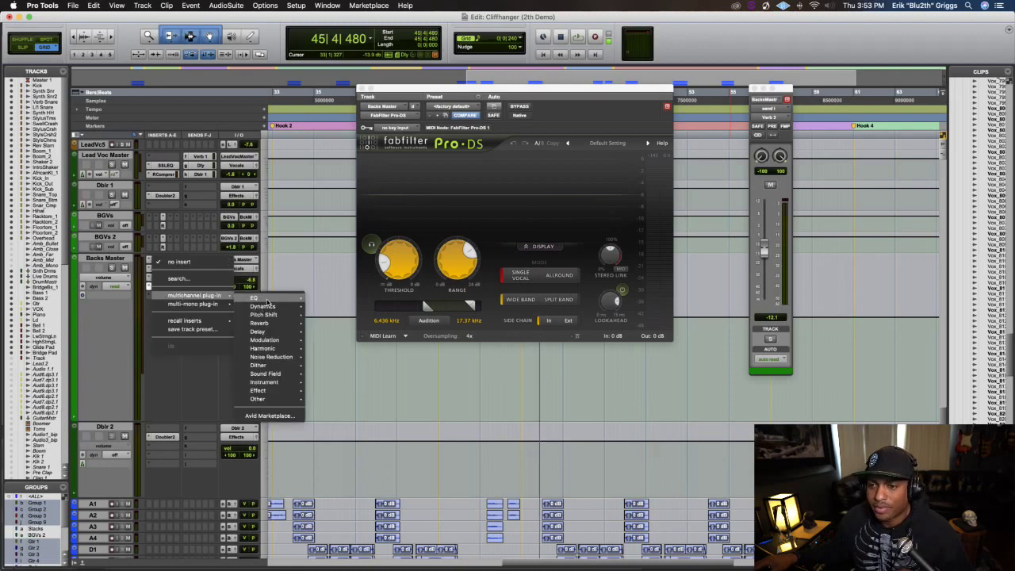
pyautogui.moveTo(264, 340)
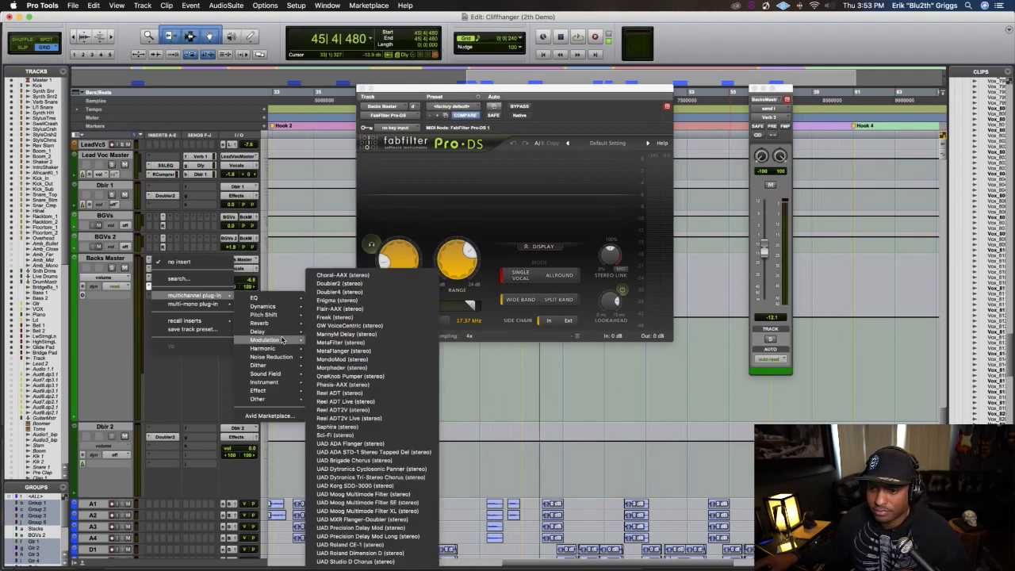
pyautogui.click(352, 351)
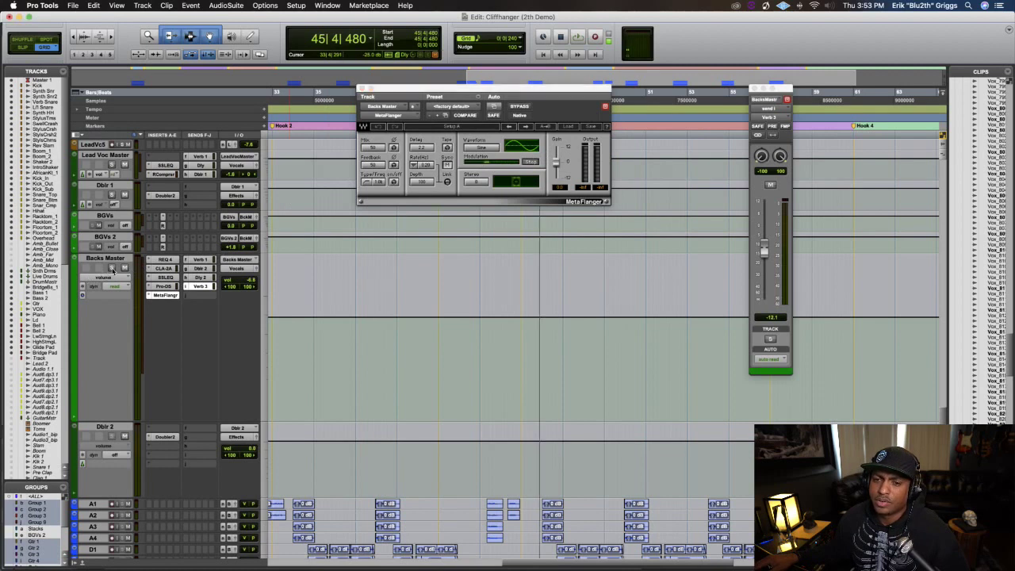
pyautogui.click(111, 268)
pyautogui.press('space')
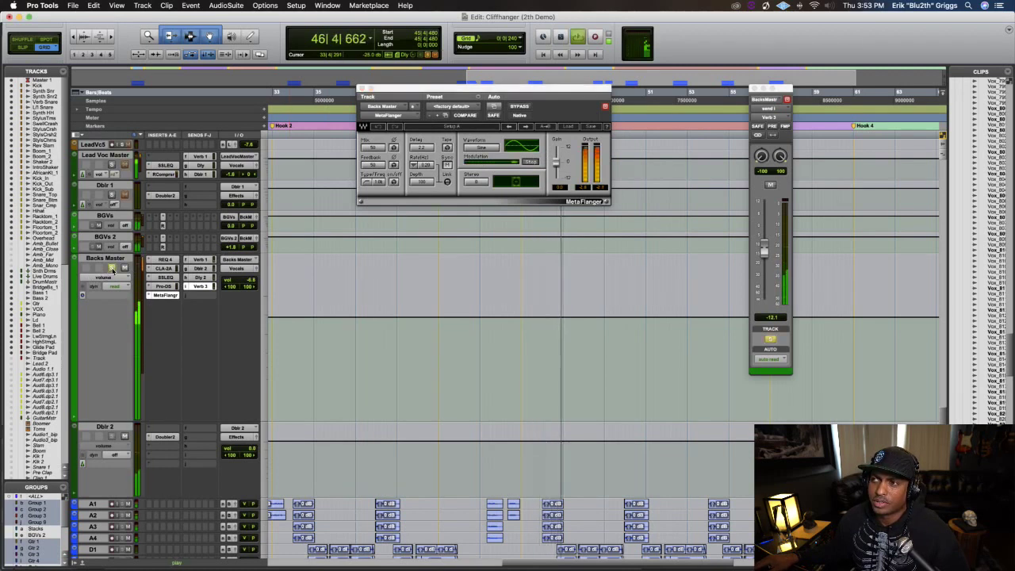
pyautogui.press('space')
pyautogui.click(112, 268)
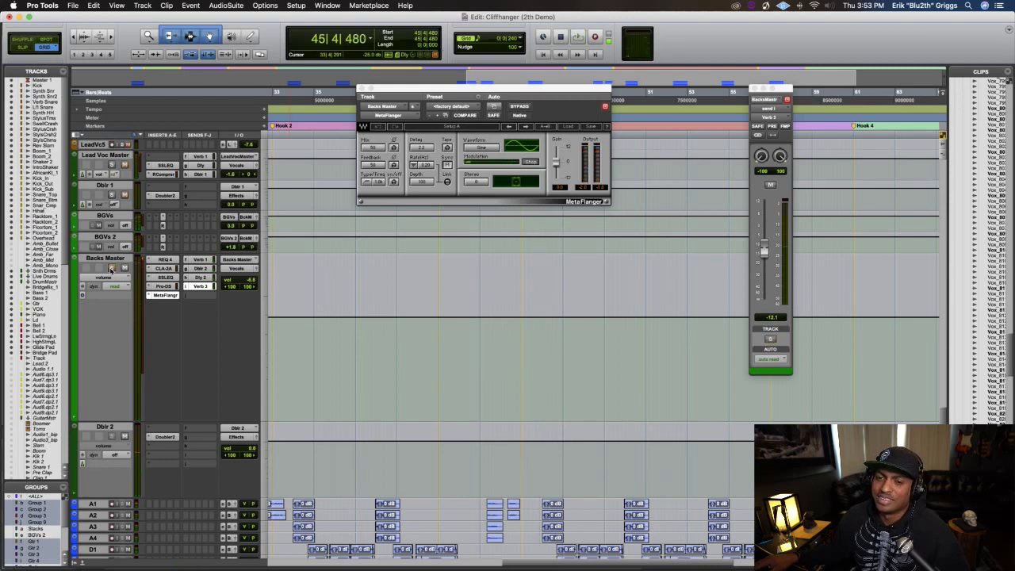
# Load the Classic phaser preset in MetaFlanger and audition it in the mix and with Backs Master soloed
pyautogui.click(571, 128)
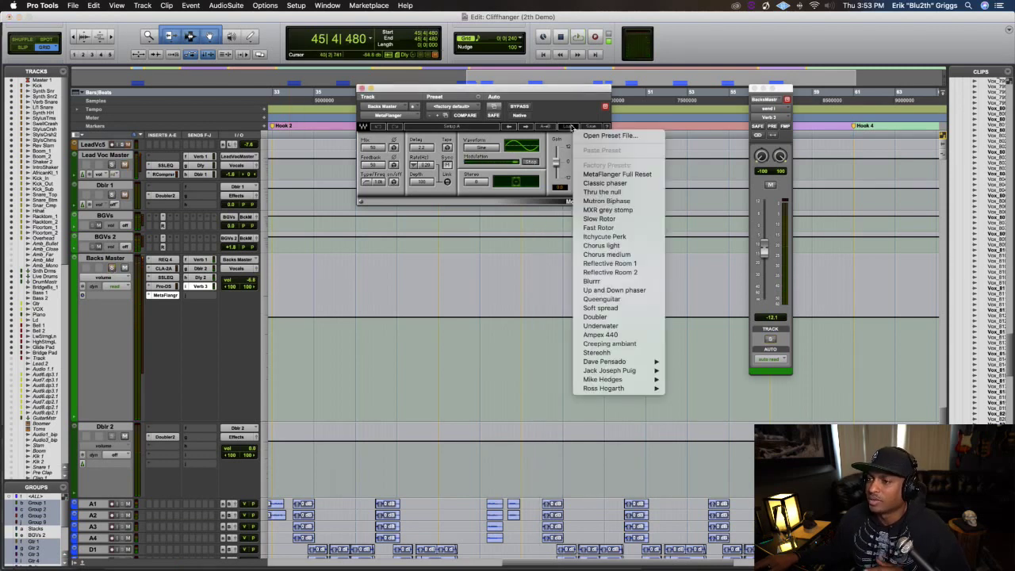
pyautogui.click(607, 184)
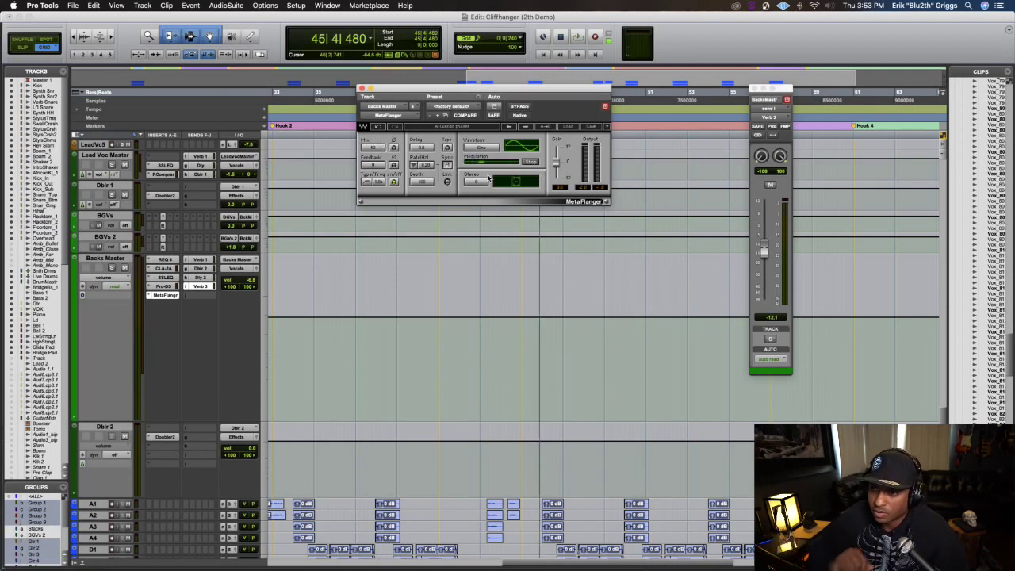
pyautogui.press('space')
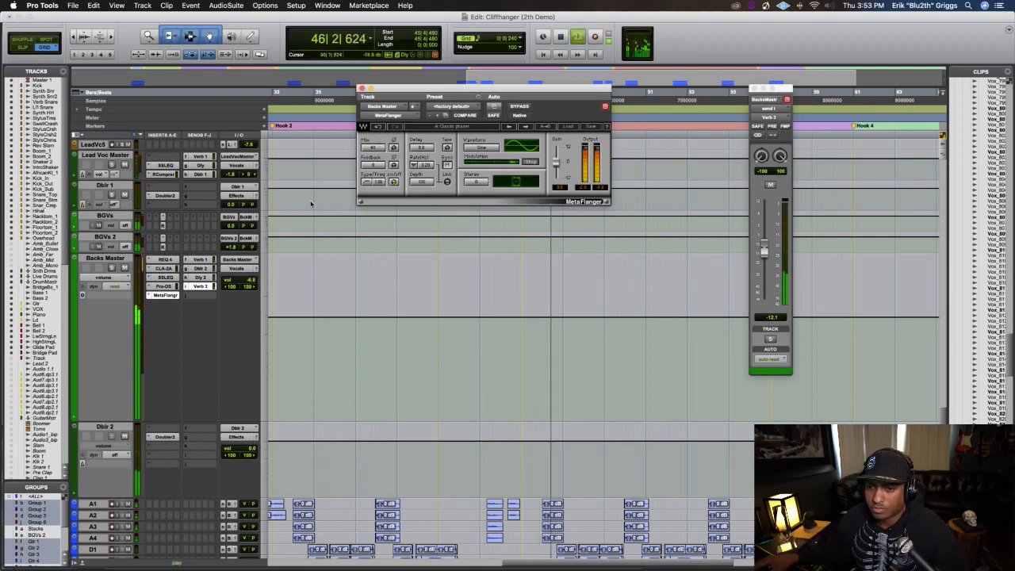
pyautogui.click(112, 268)
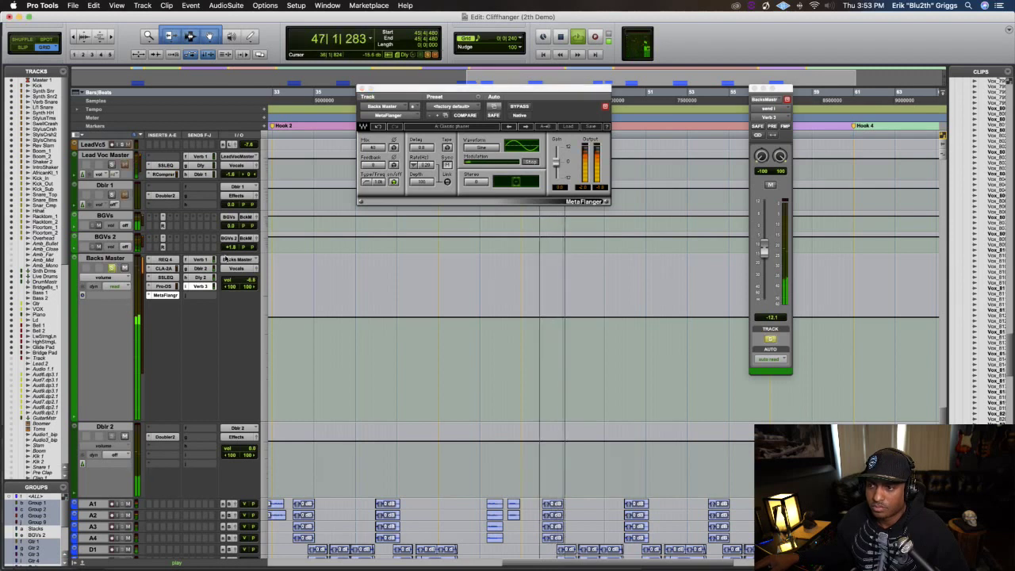
pyautogui.press('space')
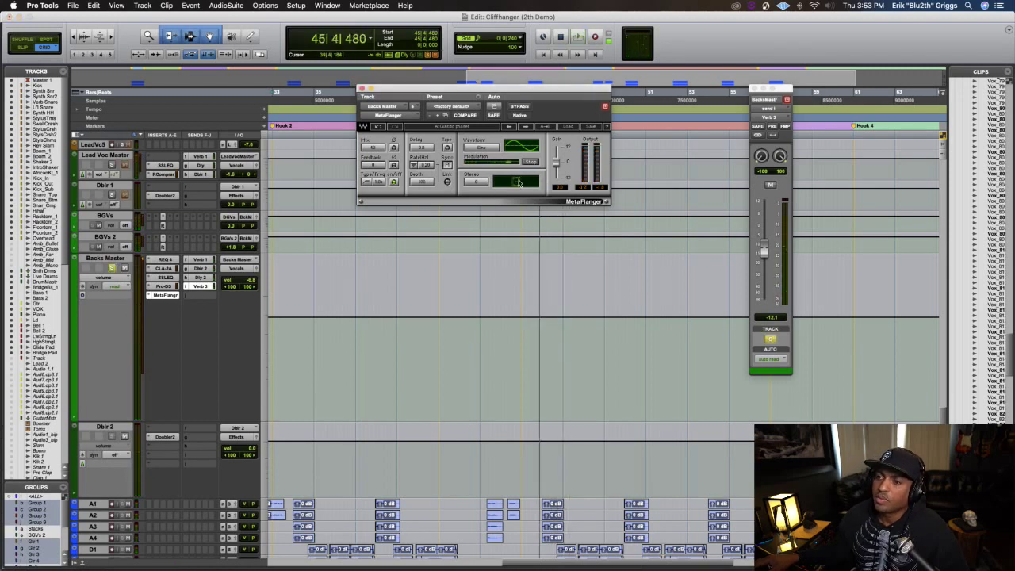
# Set MetaFlanger's stereo to 180 and its mix to 10, auditioning the soloed Backs Master from 45|4|480
pyautogui.press('space')
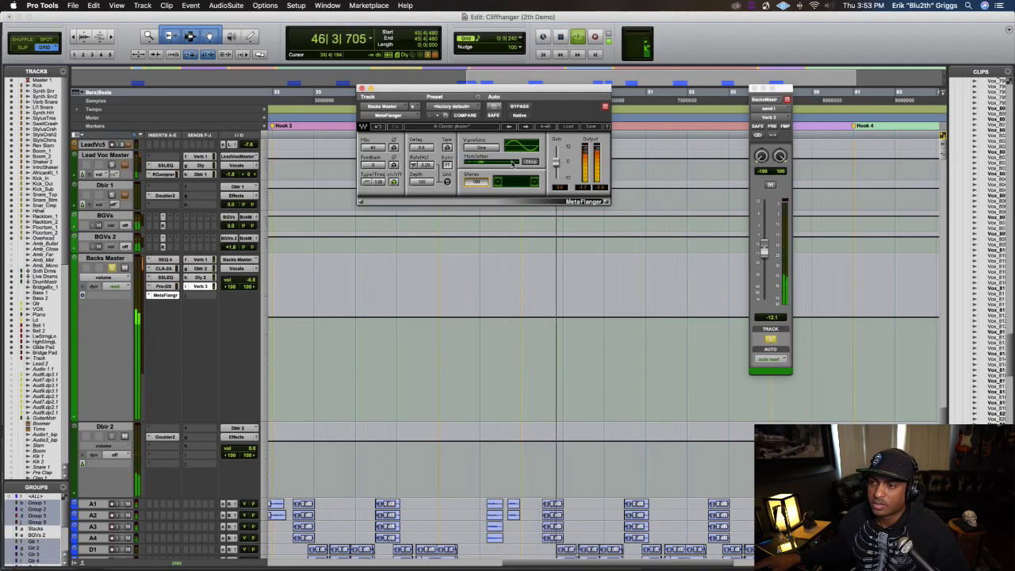
pyautogui.press('space')
pyautogui.click(375, 149)
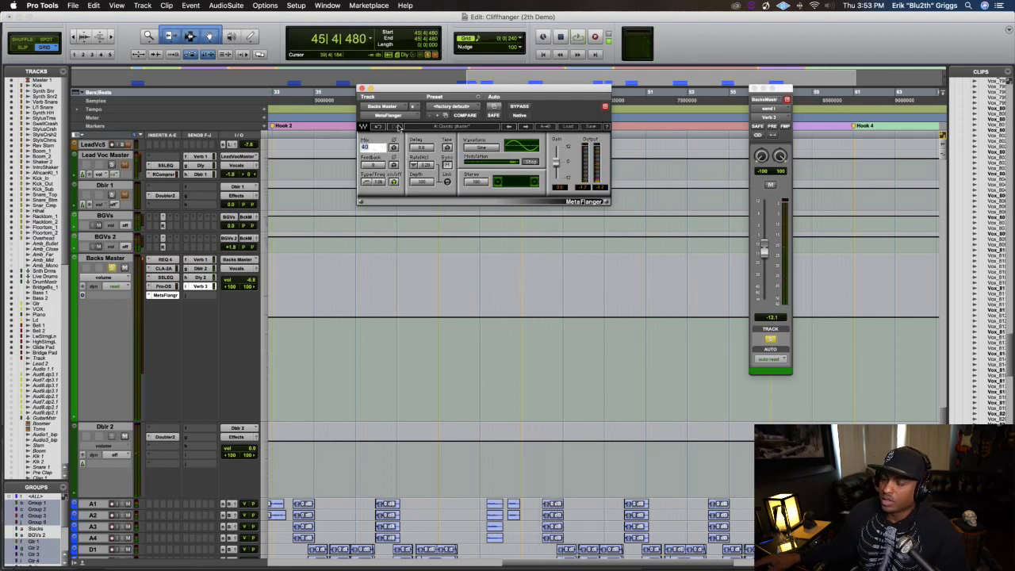
pyautogui.press('Return')
pyautogui.press('space')
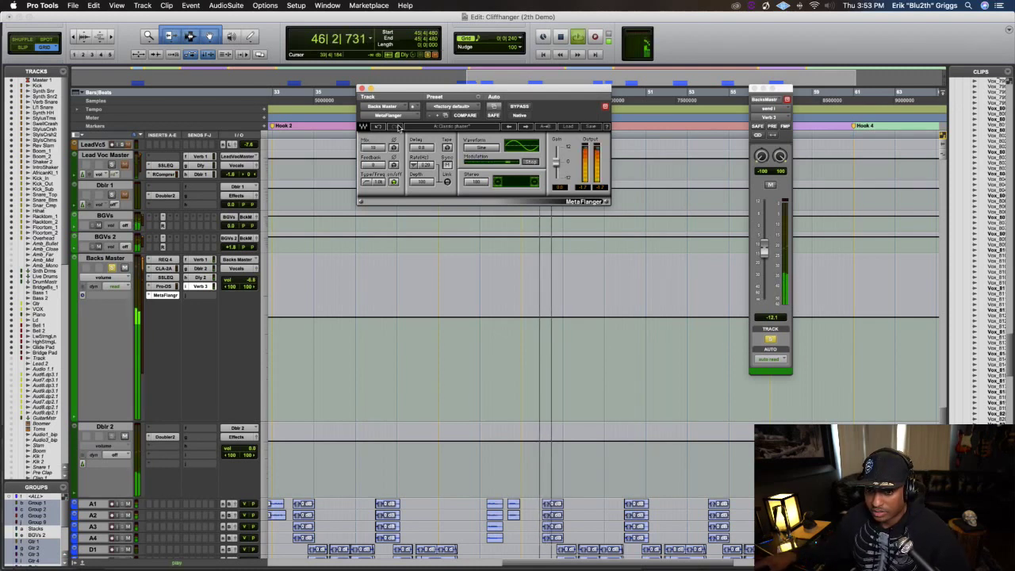
pyautogui.press('space')
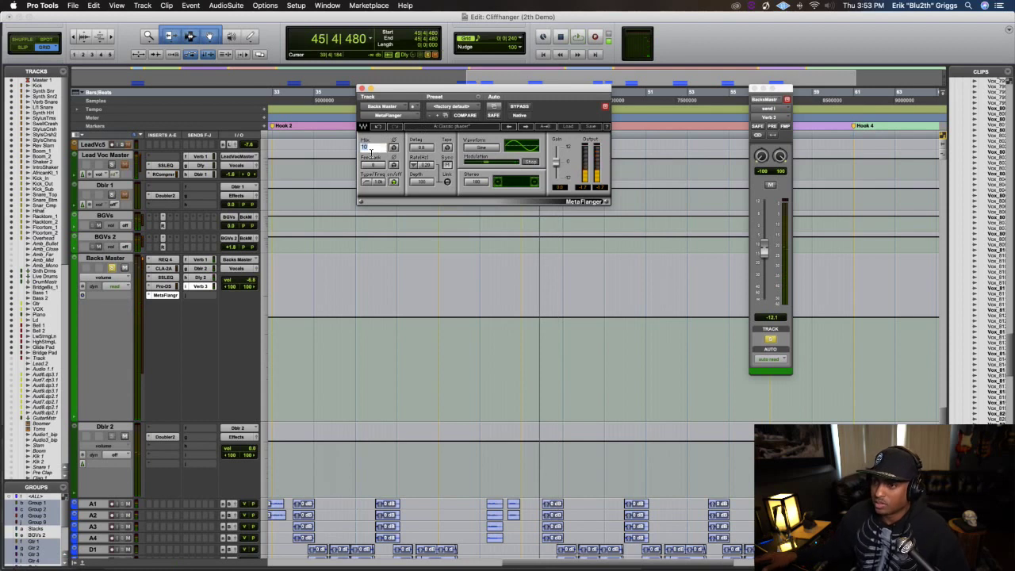
# Set MetaFlanger's mix to 5 and audition the Backs Master soloed, then unsoloed in the full mix
pyautogui.press('space')
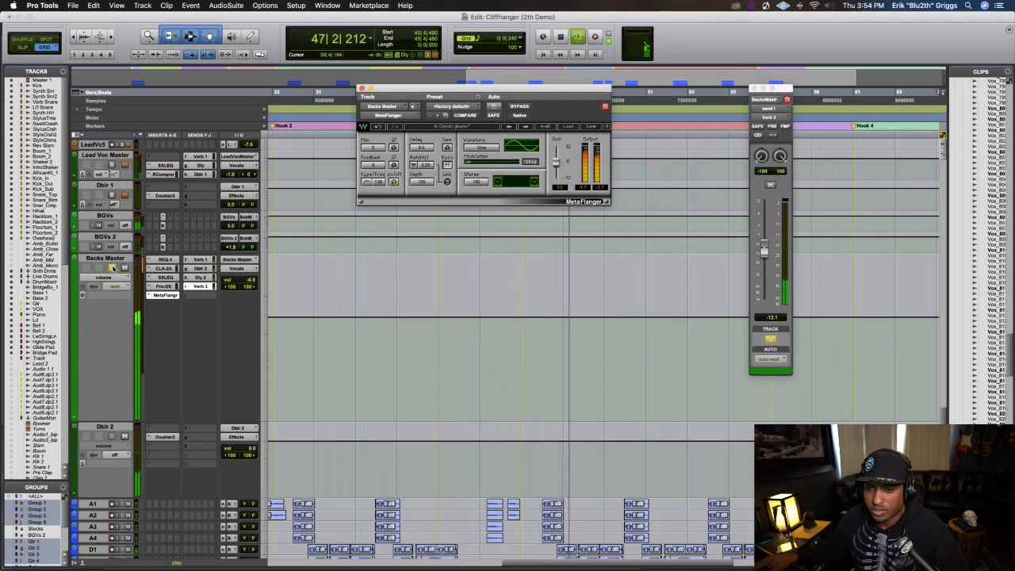
pyautogui.press('space')
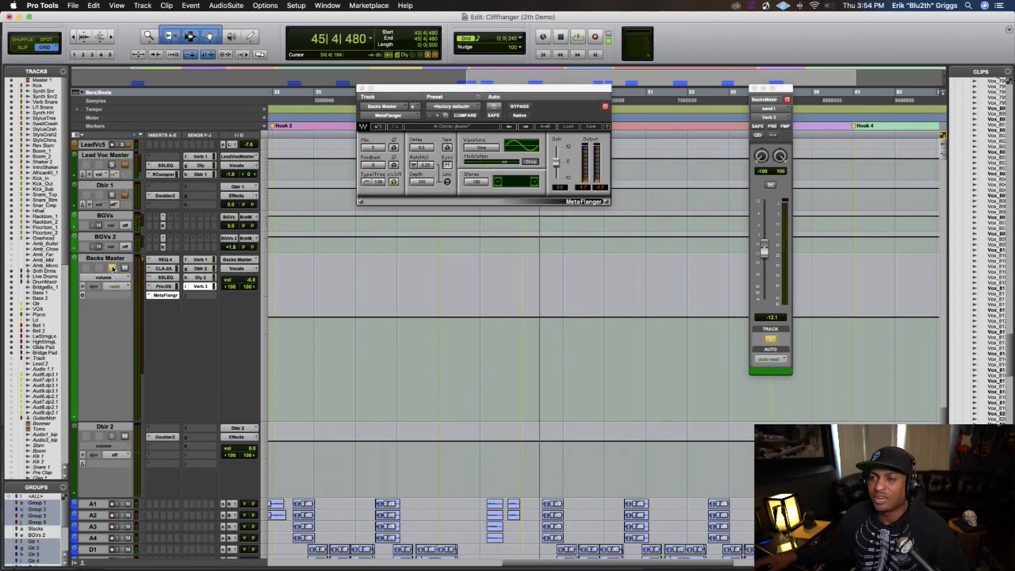
pyautogui.press('space')
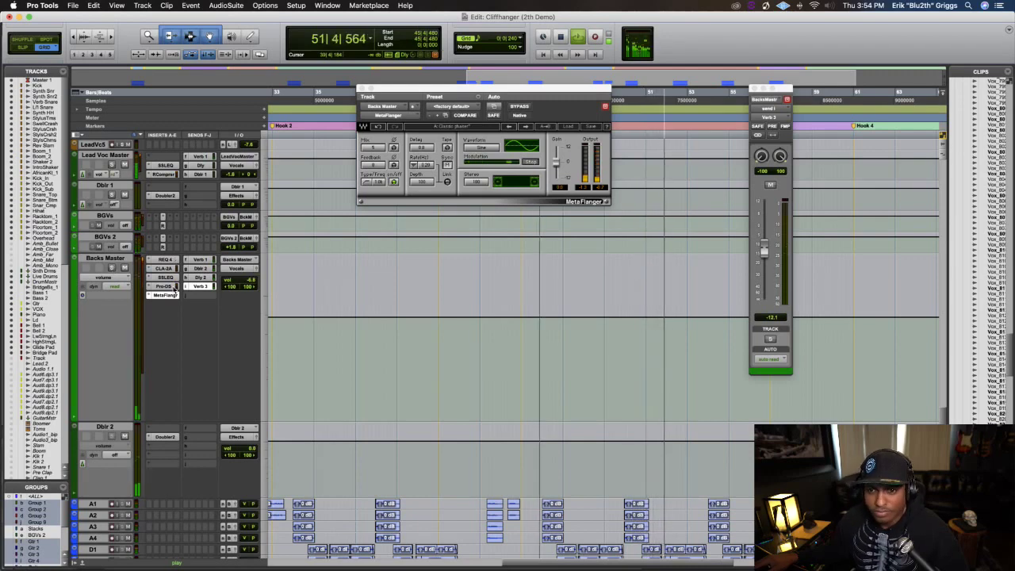
# Open the Lead Voc Master's SSLEQ, increase that track's height, and stop playback
pyautogui.scroll(2, 177, 287)
pyautogui.click(164, 189)
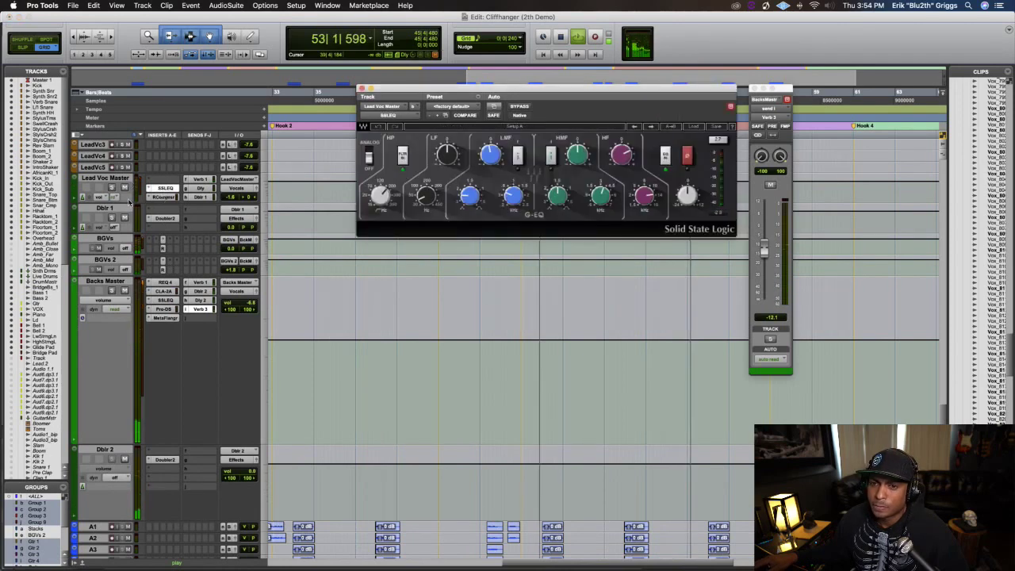
pyautogui.moveTo(129, 203); pyautogui.dragTo(133, 234)
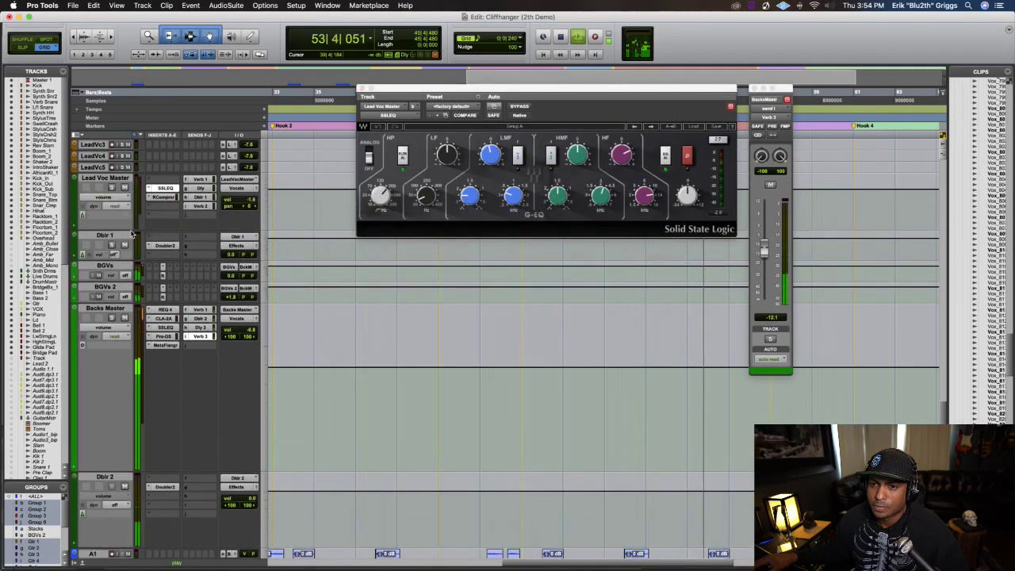
pyautogui.press('space')
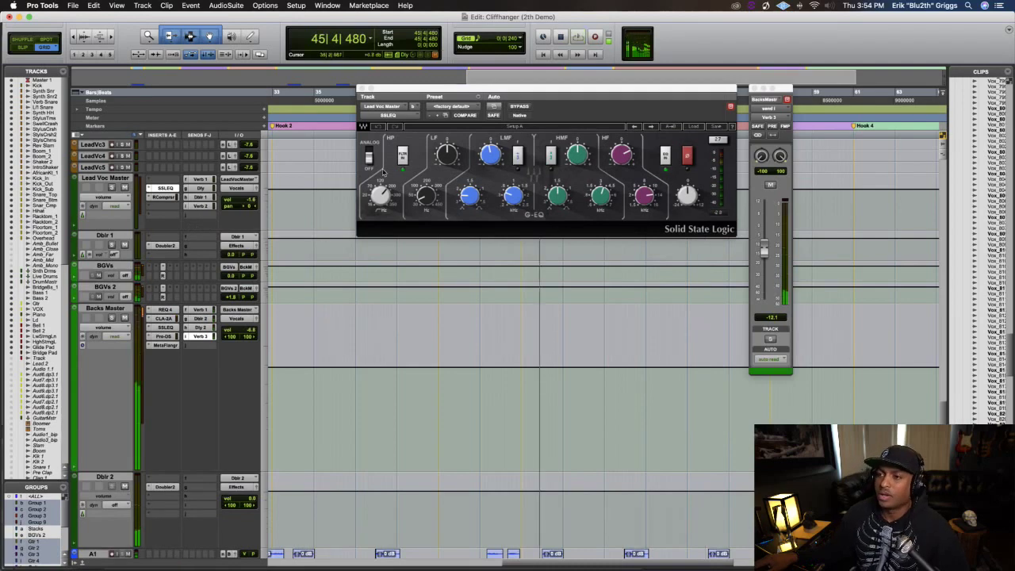
# Review the C1 gate and Melodyne inserts on Lead Voc1, plus the RCompressor and SSLEQ settings on Lead Voc Master
pyautogui.scroll(5, 181, 196)
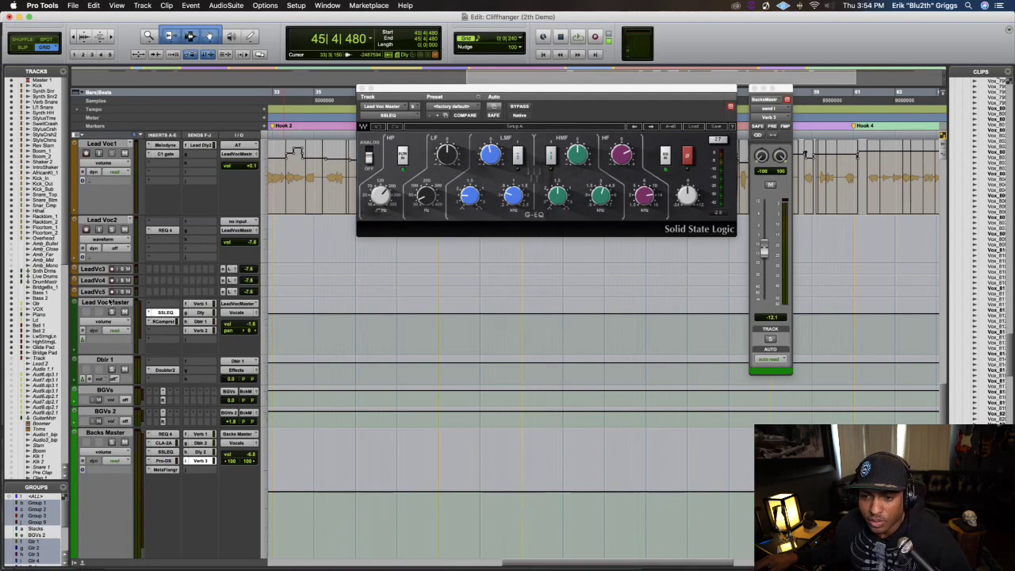
pyautogui.scroll(1, 149, 240)
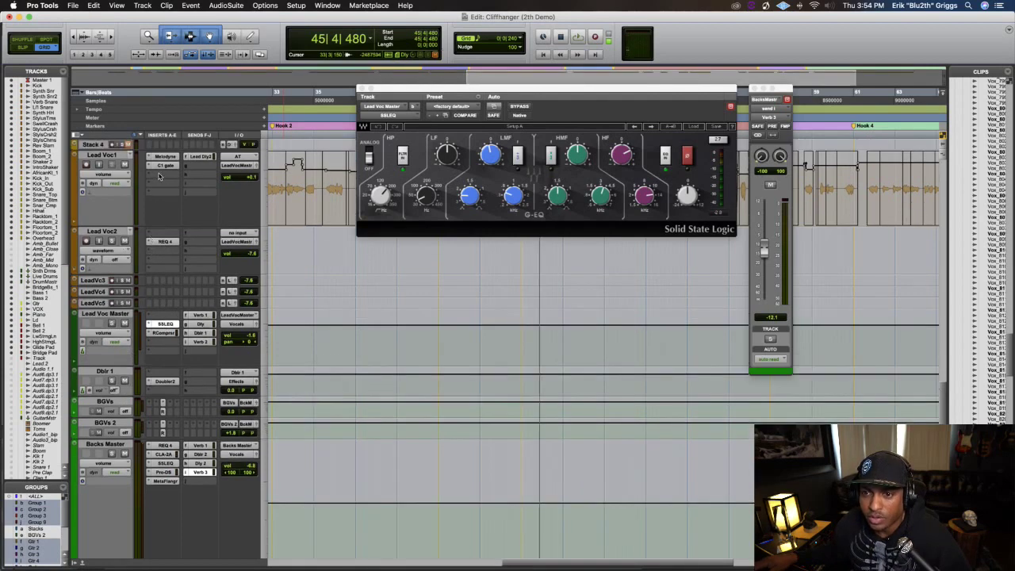
pyautogui.click(163, 166)
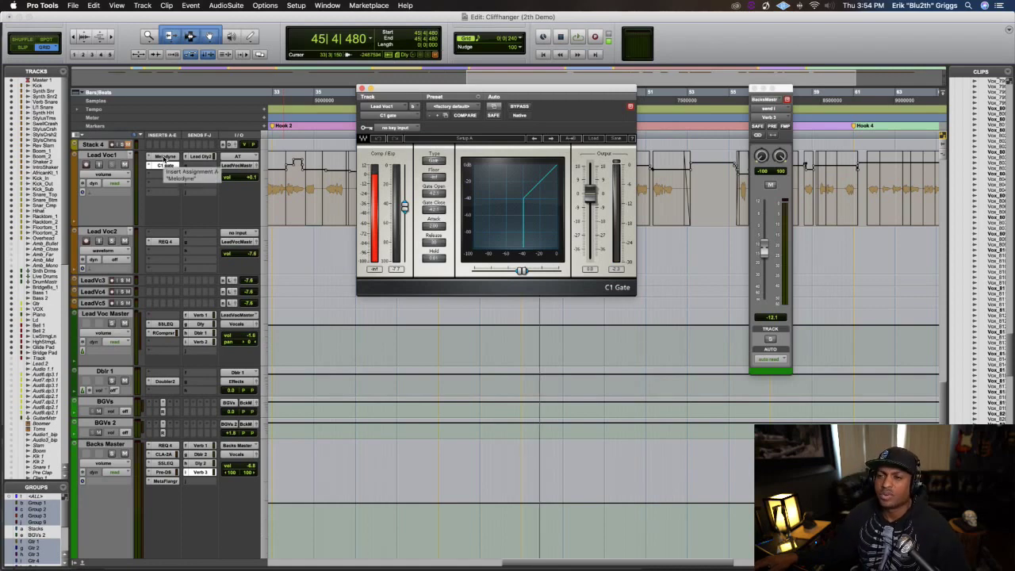
pyautogui.click(164, 158)
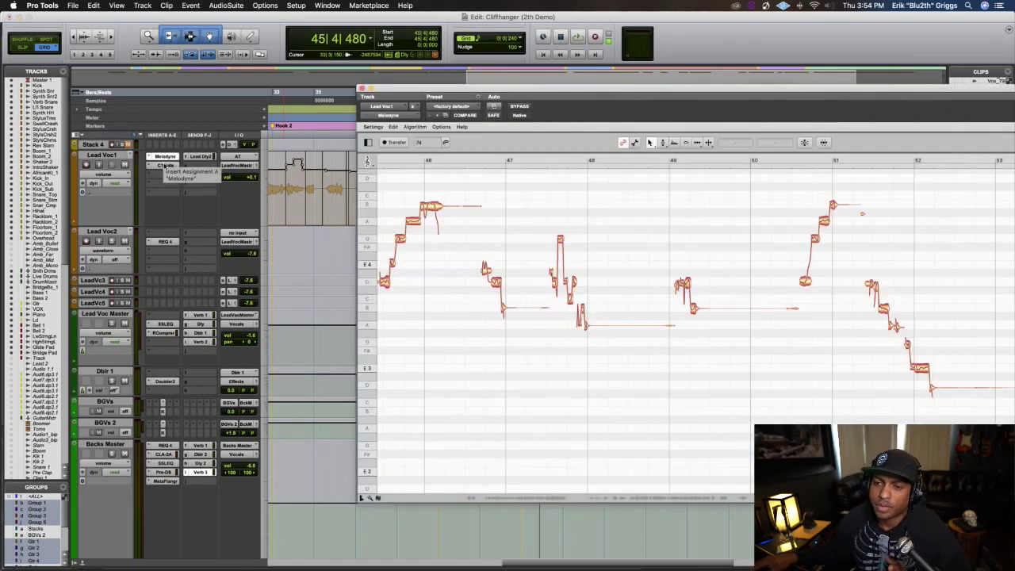
pyautogui.click(165, 158)
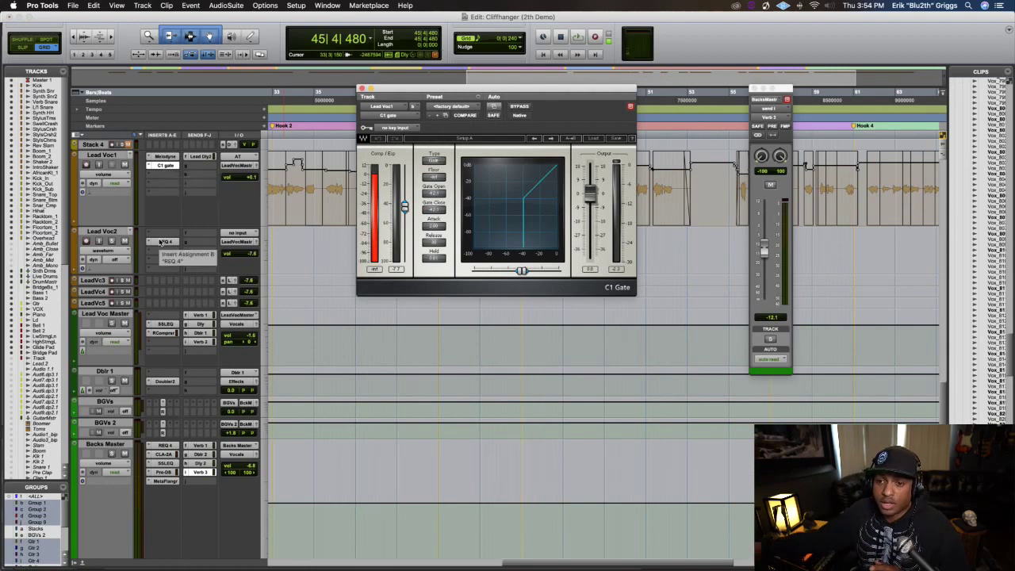
pyautogui.click(164, 334)
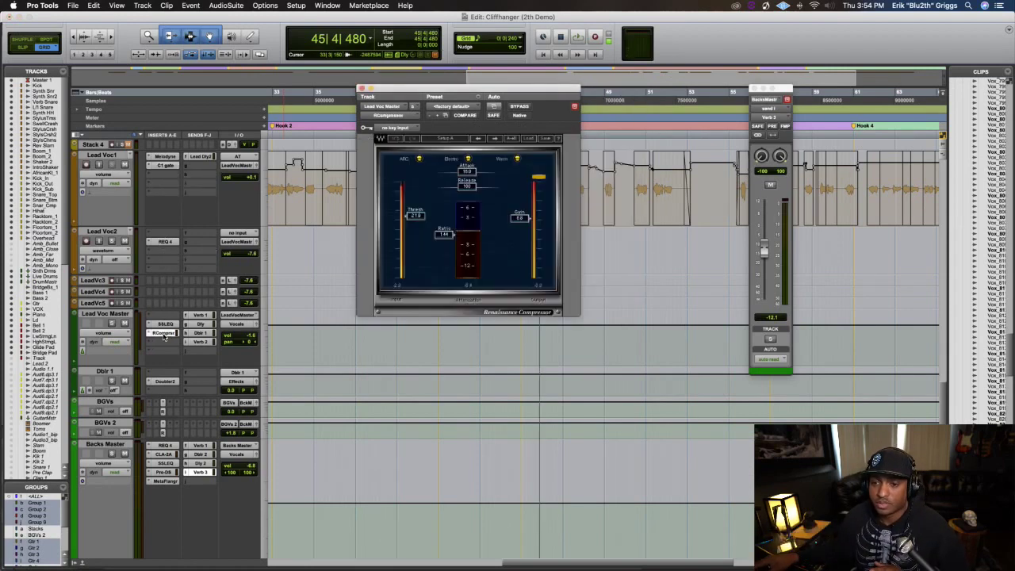
pyautogui.click(164, 325)
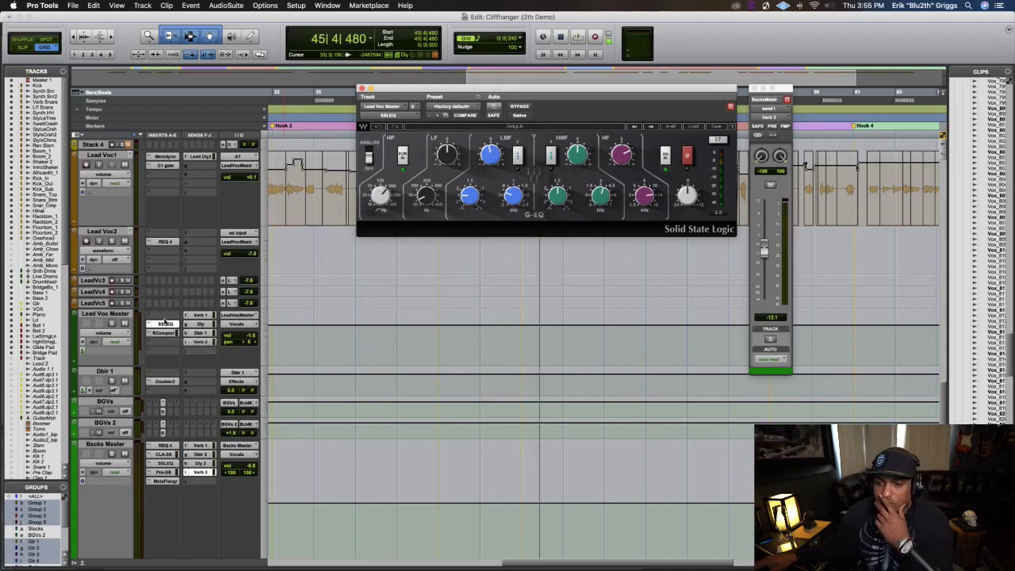
pyautogui.click(163, 334)
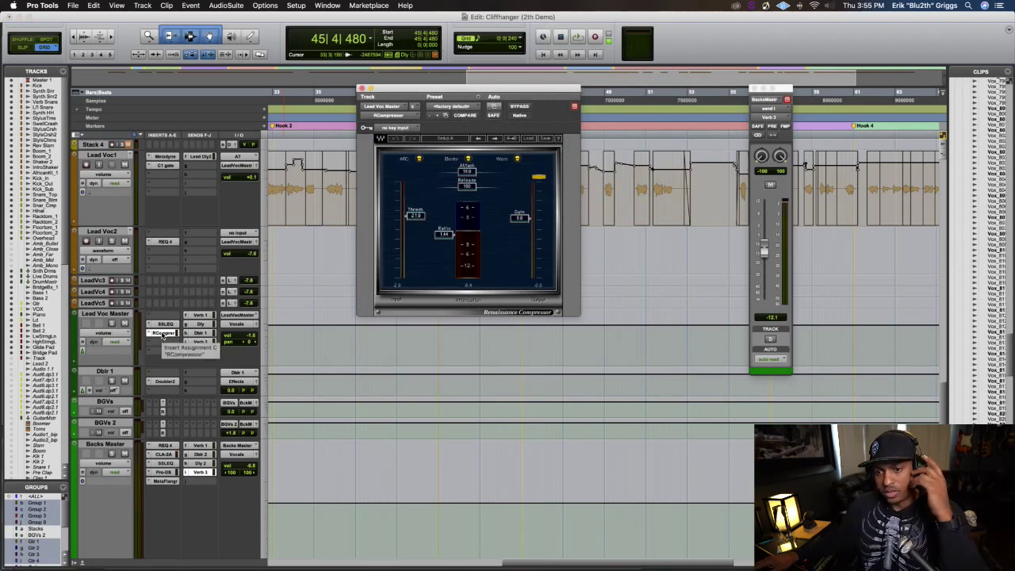
# Replace the Lead Voc Master's RCompressor with a mono CLA-2A
pyautogui.click(151, 334)
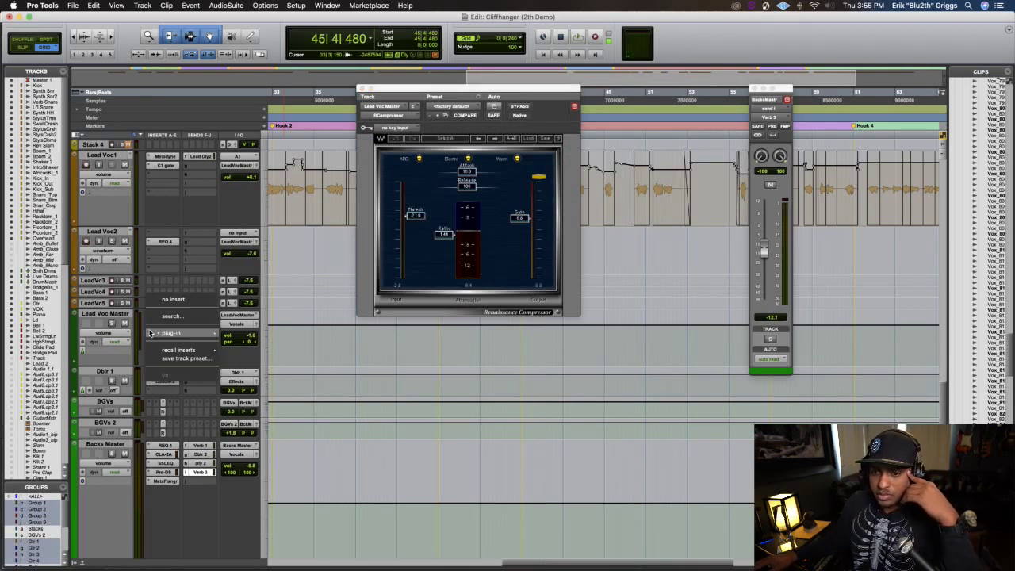
pyautogui.moveTo(206, 333)
pyautogui.moveTo(245, 342)
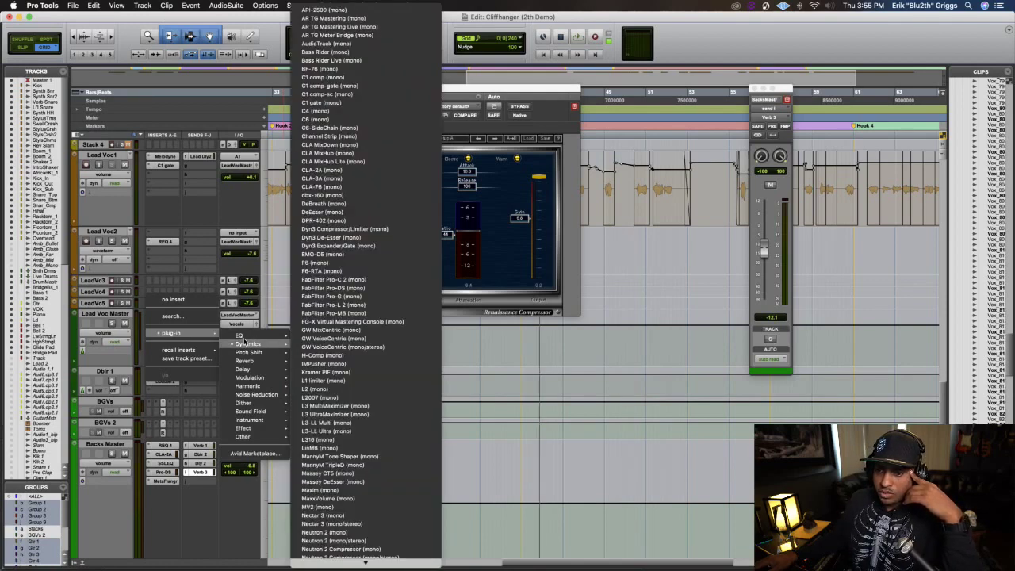
pyautogui.click(334, 166)
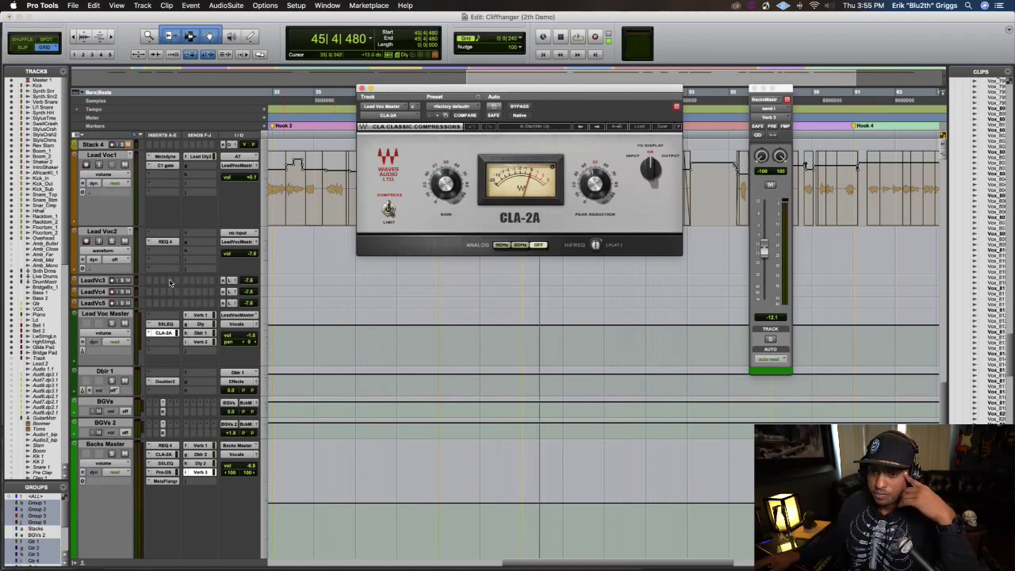
# Check the Lead Voc Master's SSLEQ, and adjust the CLA-2A's gain while playing the mix from 45|4|480
pyautogui.click(164, 324)
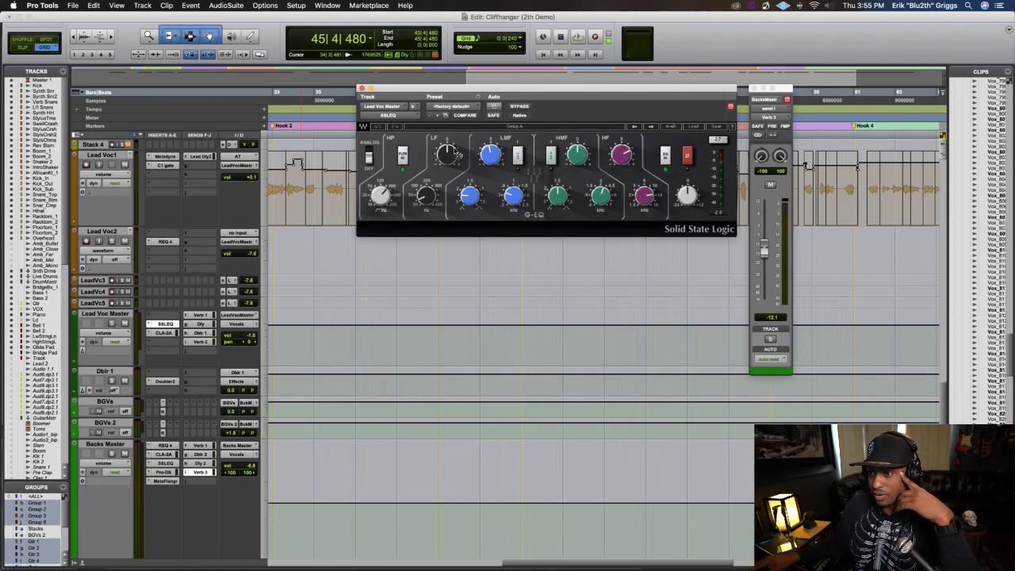
pyautogui.click(165, 334)
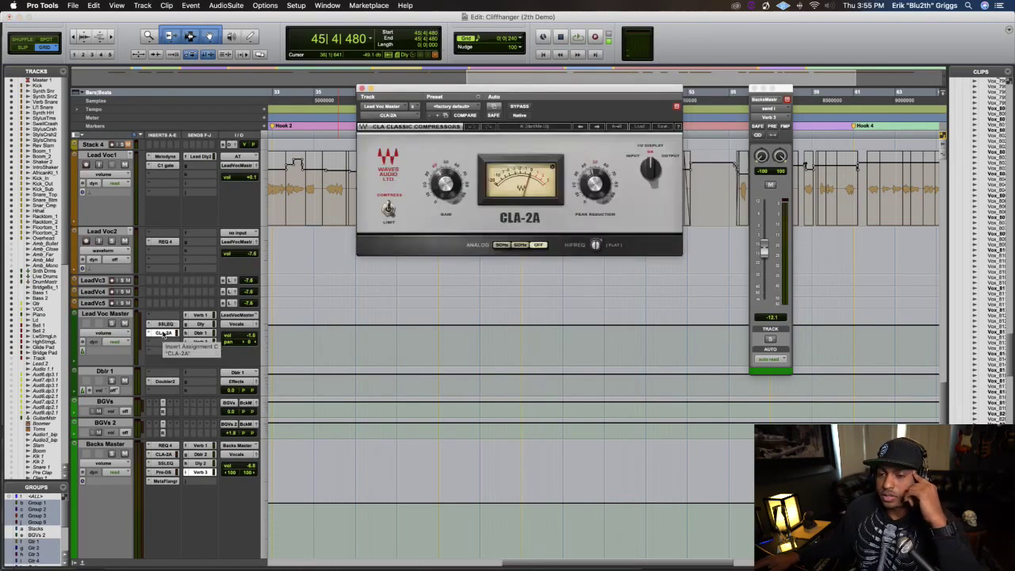
pyautogui.press('space')
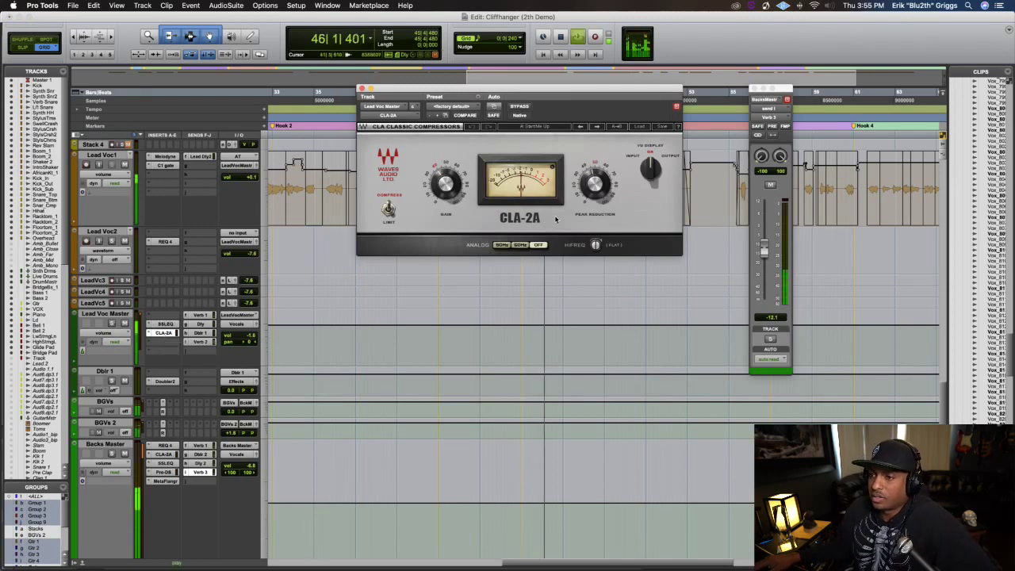
pyautogui.moveTo(603, 182)
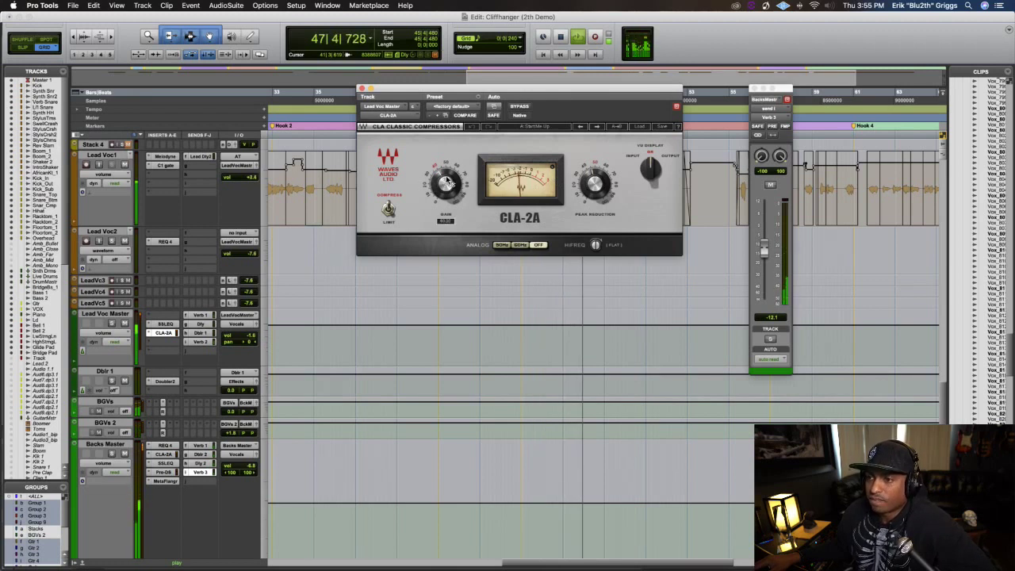
pyautogui.moveTo(450, 199)
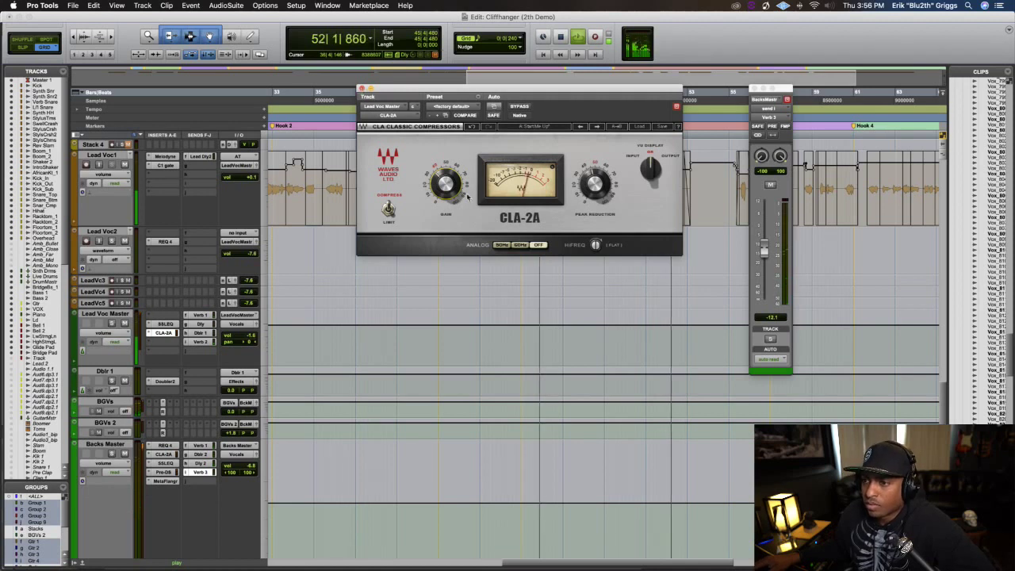
pyautogui.press('space')
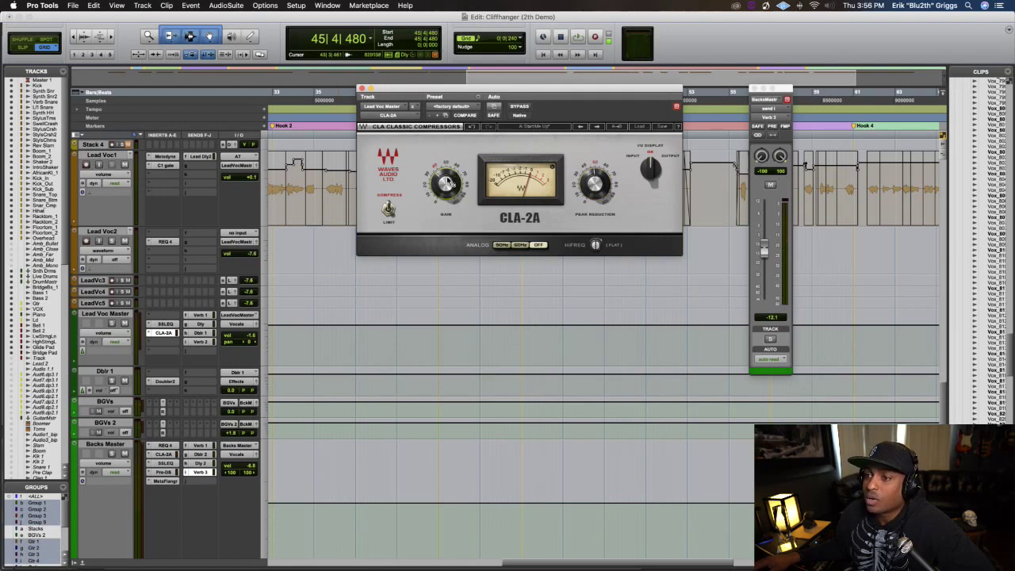
# Audition the CLA-2A on the lead vocal, move its window off the later bars, and replay from 51|1|720
pyautogui.press('space')
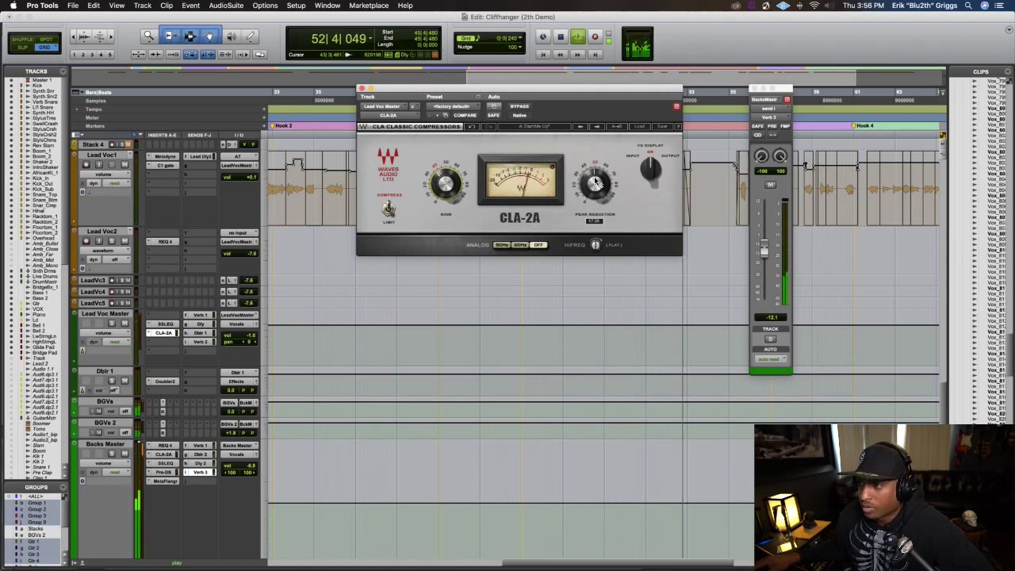
pyautogui.press('space')
pyautogui.moveTo(633, 87); pyautogui.dragTo(508, 119)
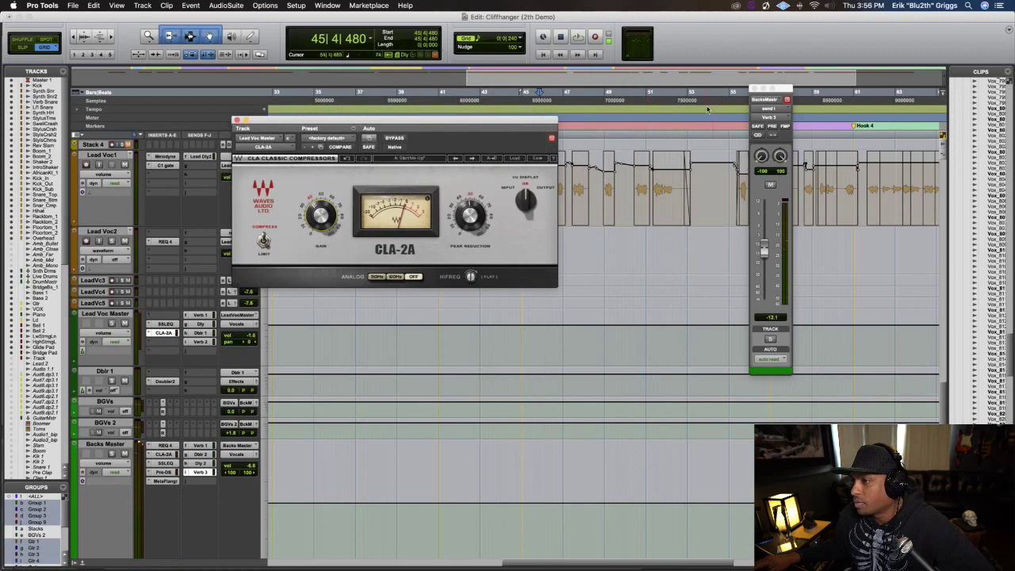
pyautogui.click(650, 100)
pyautogui.press('space')
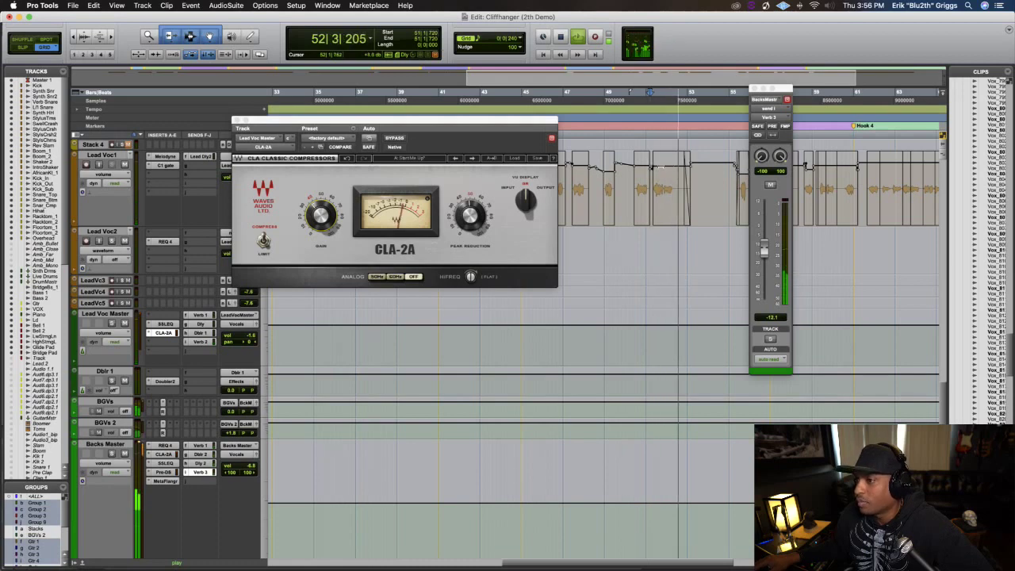
pyautogui.press('space')
pyautogui.press('space')
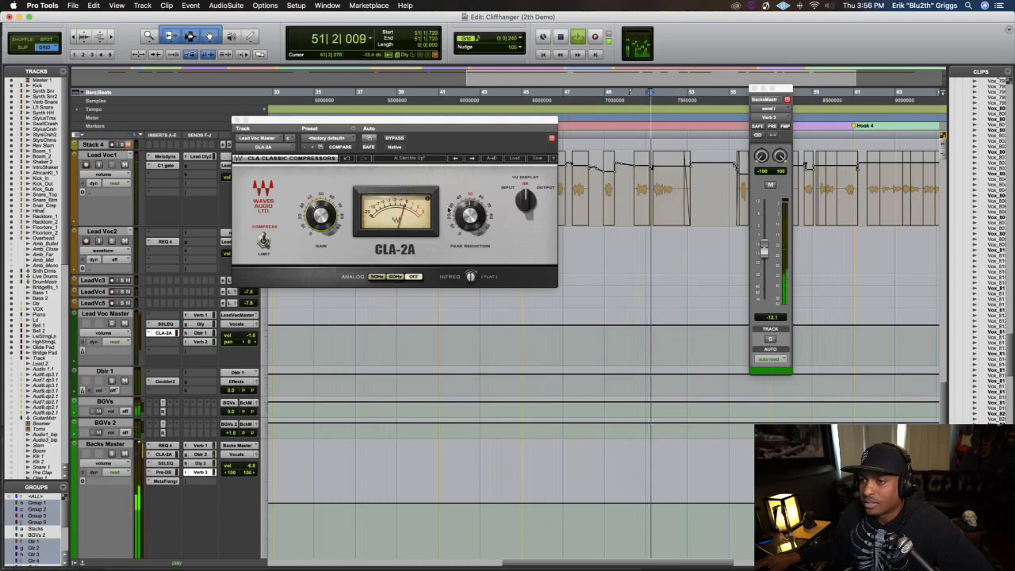
# Fine-tune the CLA-2A's peak reduction on Lead Voc Master while replaying the passage from 51|1|720
pyautogui.click(469, 224)
pyautogui.press('space')
pyautogui.press('space')
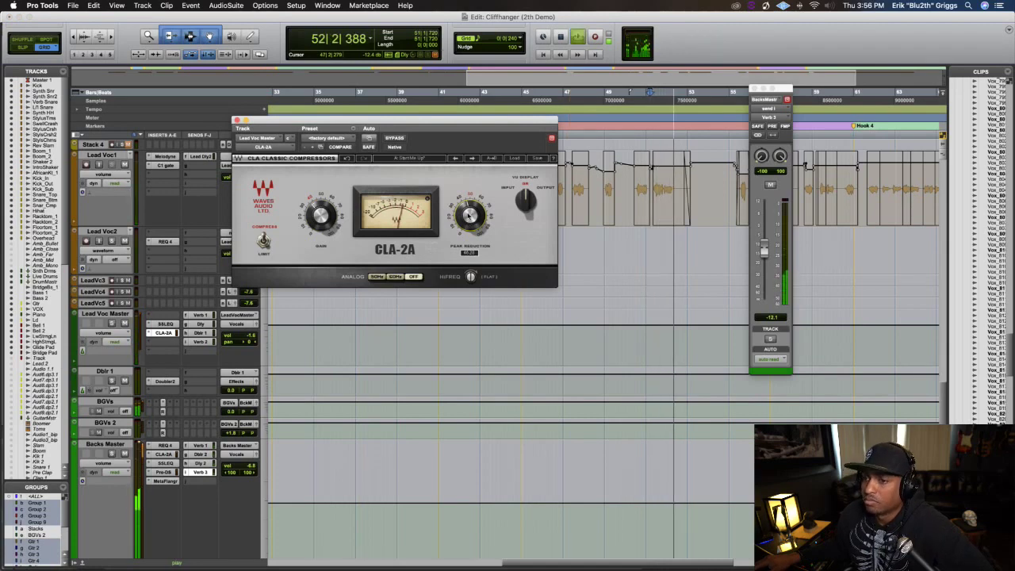
pyautogui.press('space')
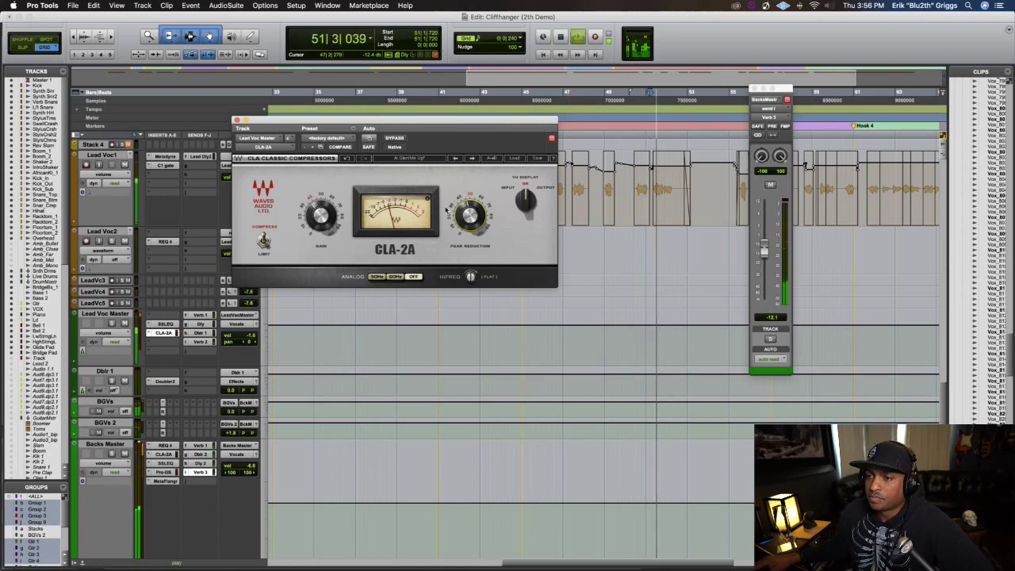
# Close the CLA-2A window and audition the full mix from 33|3|720 in Hook 2
pyautogui.click(236, 120)
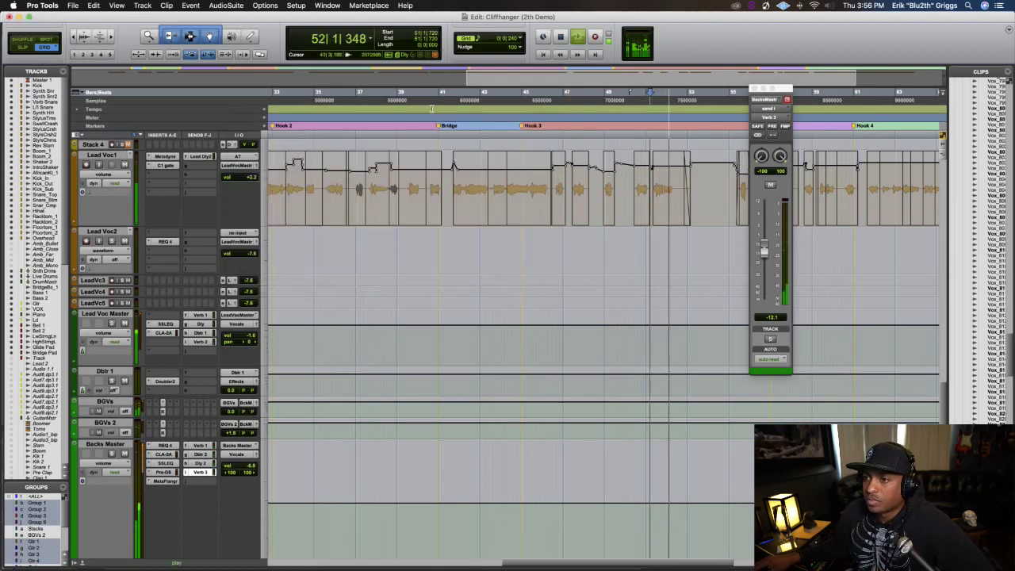
pyautogui.click(285, 102)
pyautogui.press('space')
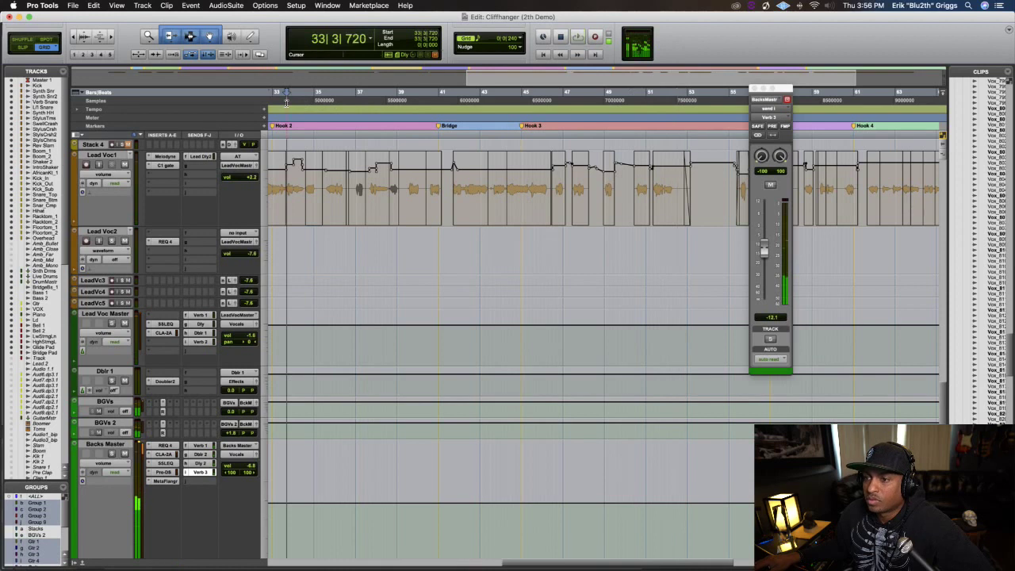
pyautogui.press('space')
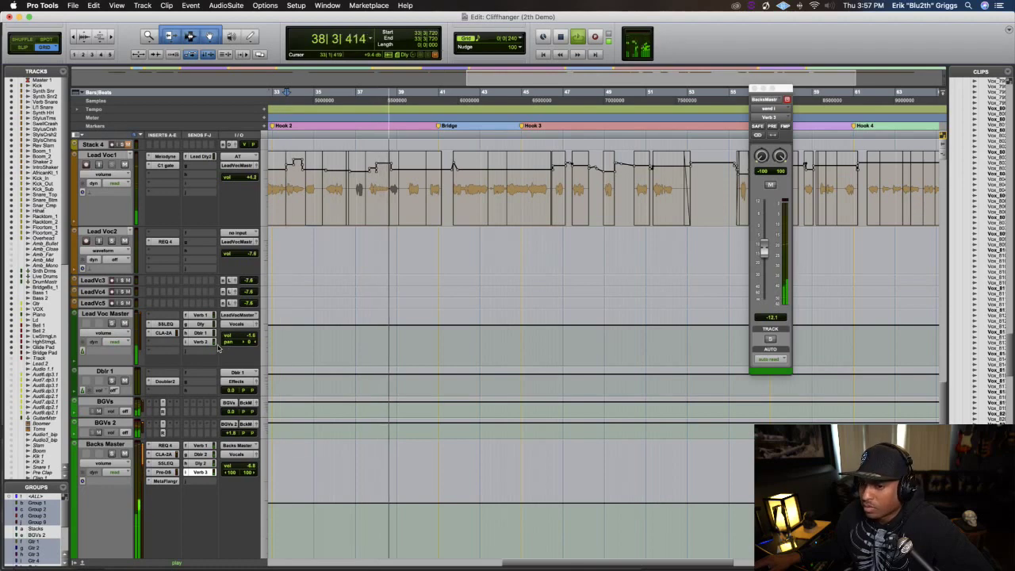
pyautogui.press('space')
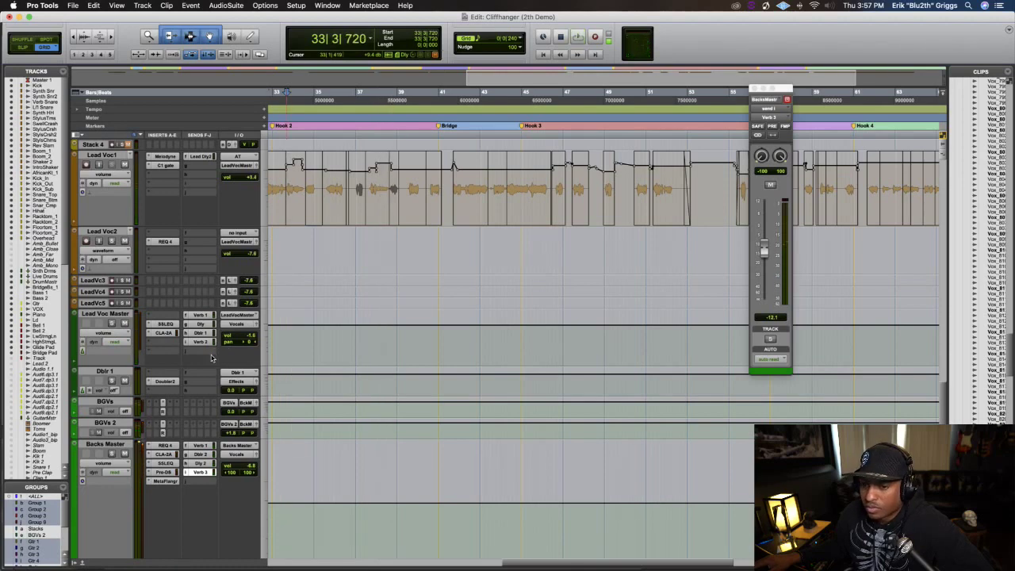
# Set the Backs Master's Dly 2 send to +3.8 while playing from 33|3|720
pyautogui.scroll(-5, 209, 371)
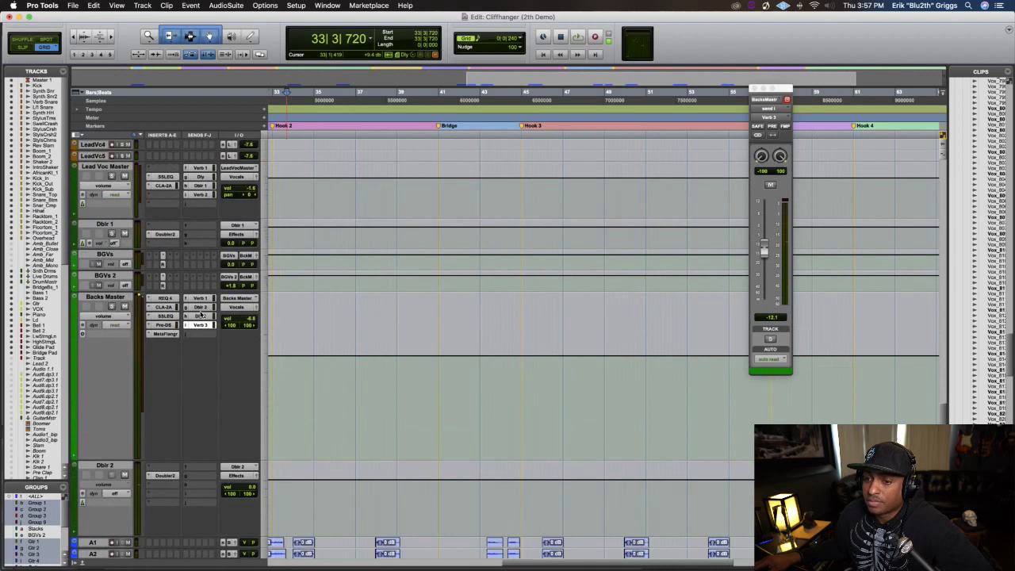
pyautogui.click(201, 316)
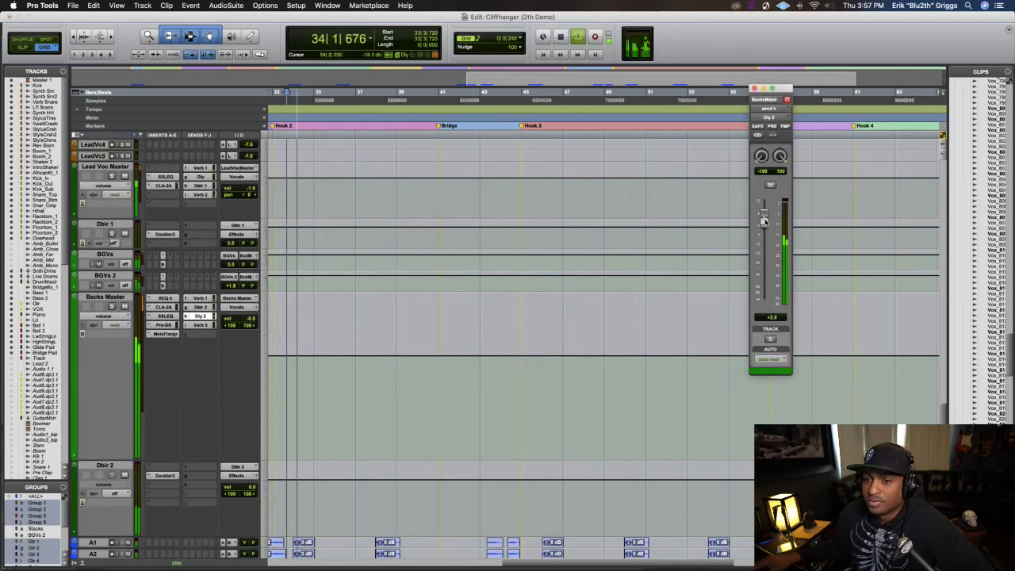
pyautogui.press('space')
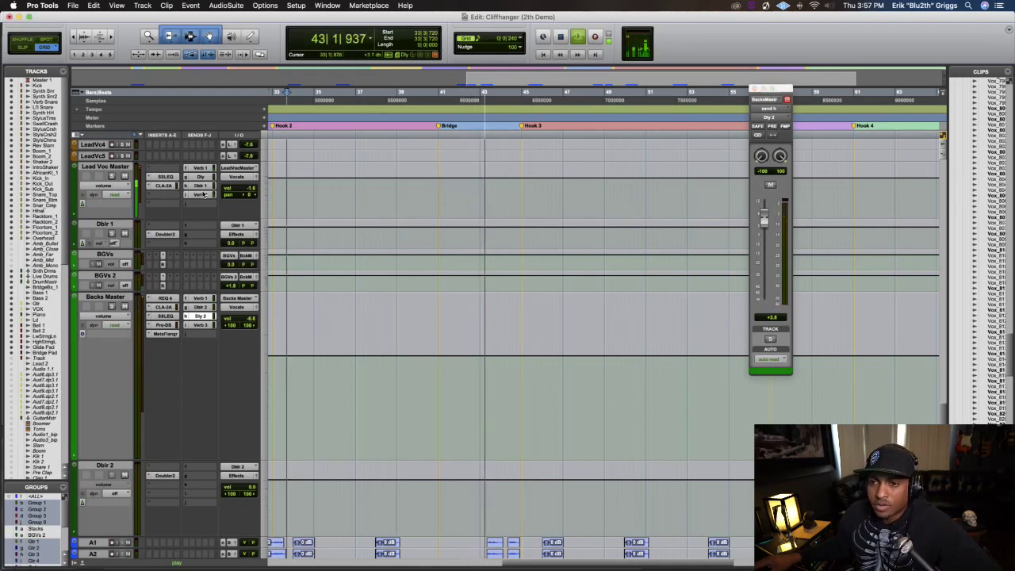
# Set the Lead Voc Master's Verb 1 send to -6.5 while replaying Hook 2
pyautogui.click(200, 195)
pyautogui.click(206, 169)
pyautogui.press('space')
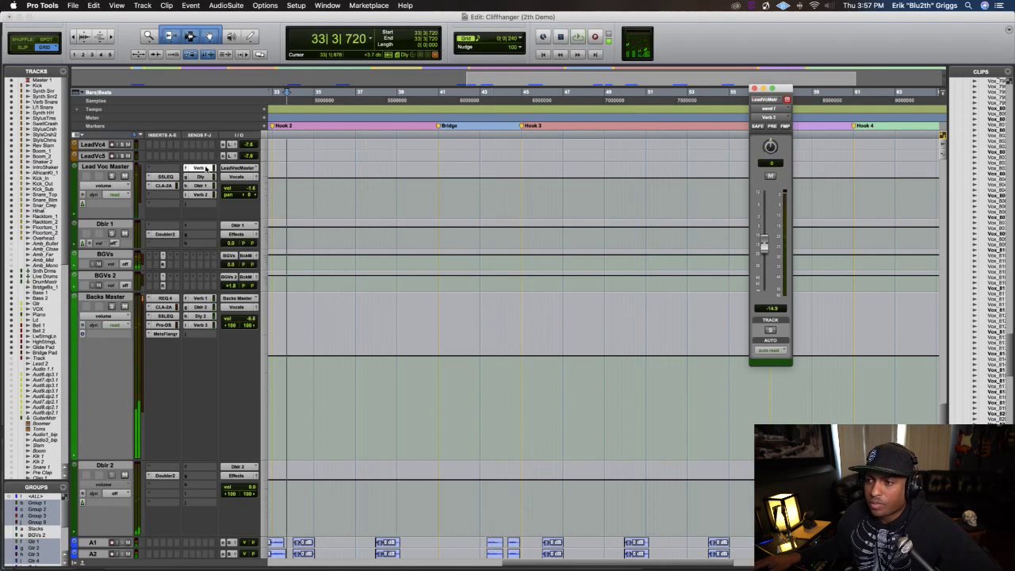
pyautogui.moveTo(762, 245); pyautogui.dragTo(764, 231)
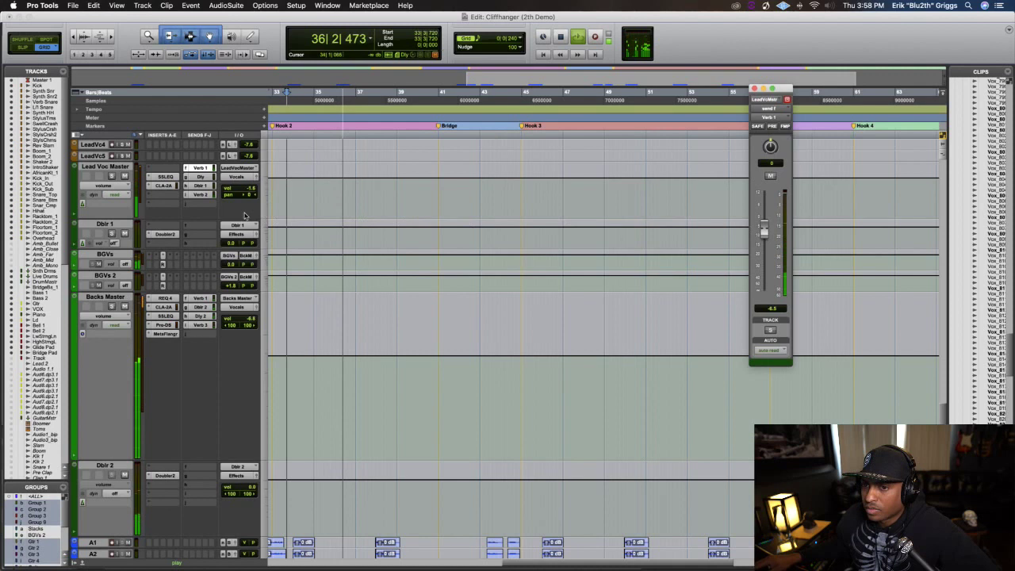
# Turn off the Lead Voc Master's automation and set its Dblr 1 send to -9.9 while playing Hook 2
pyautogui.click(200, 185)
pyautogui.press('space')
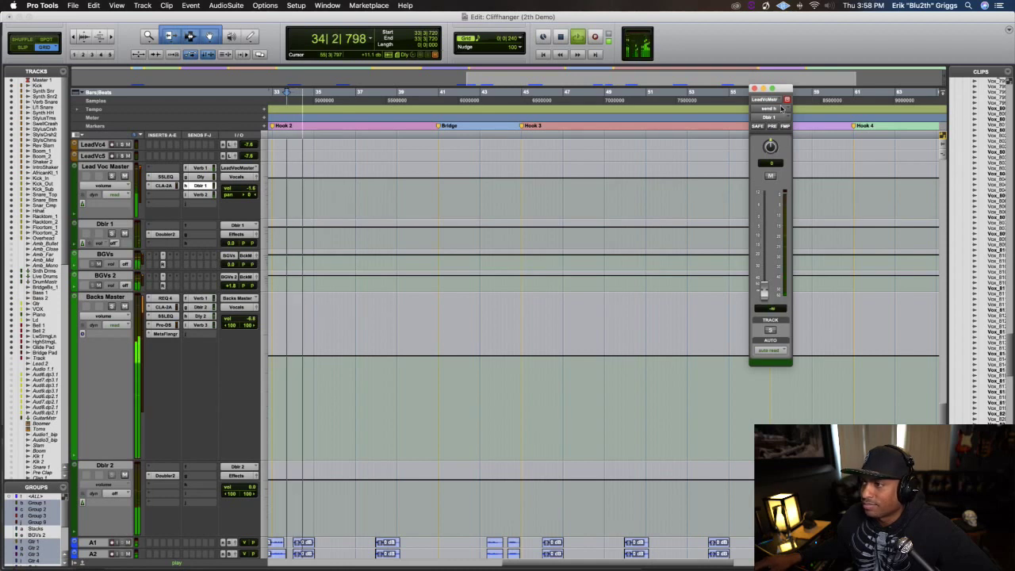
pyautogui.click(767, 353)
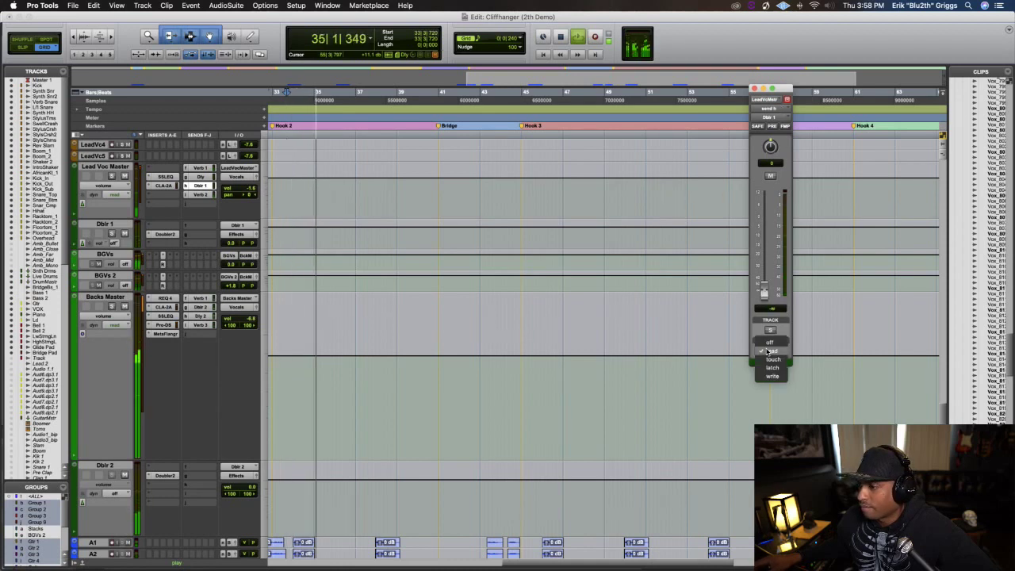
pyautogui.click(772, 343)
pyautogui.moveTo(763, 253)
pyautogui.mouseDown()
pyautogui.moveTo(764, 222)
pyautogui.moveTo(765, 235)
pyautogui.mouseUp()
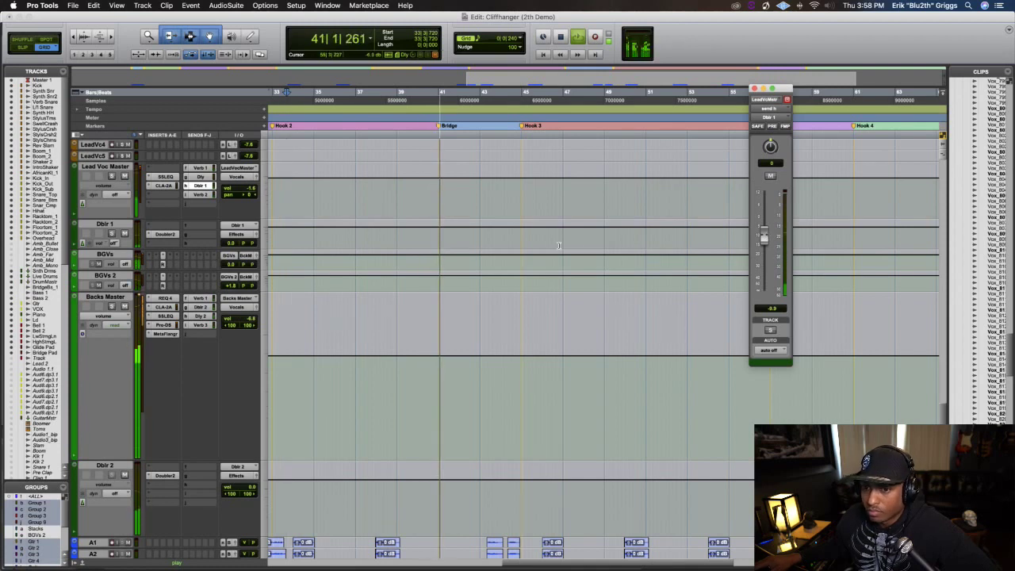
pyautogui.press('space')
# Reassign the Lead Voc Master's Verb 2 send to the Verb 3 stereo bus
pyautogui.click(201, 194)
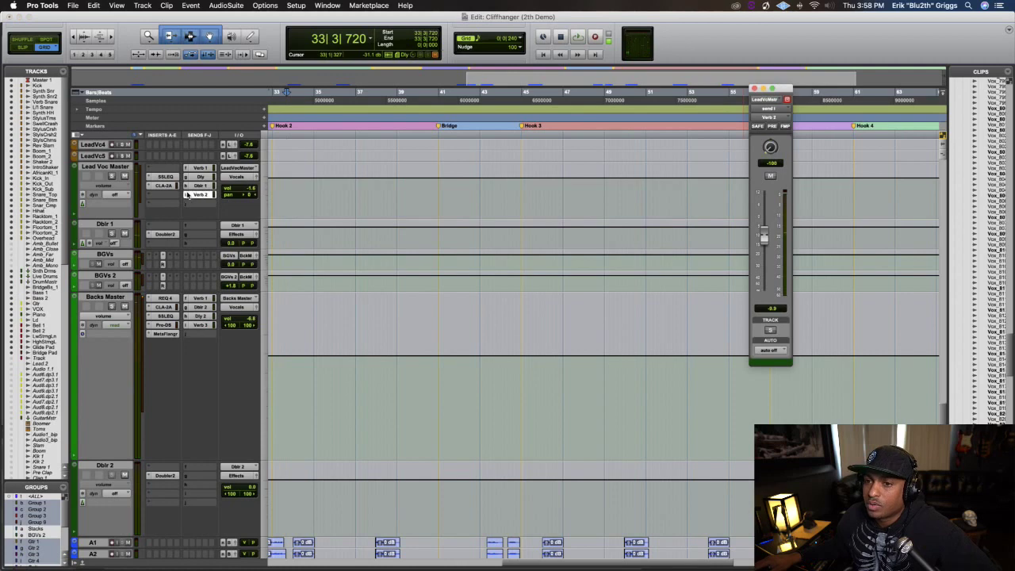
pyautogui.click(187, 195)
pyautogui.moveTo(221, 206)
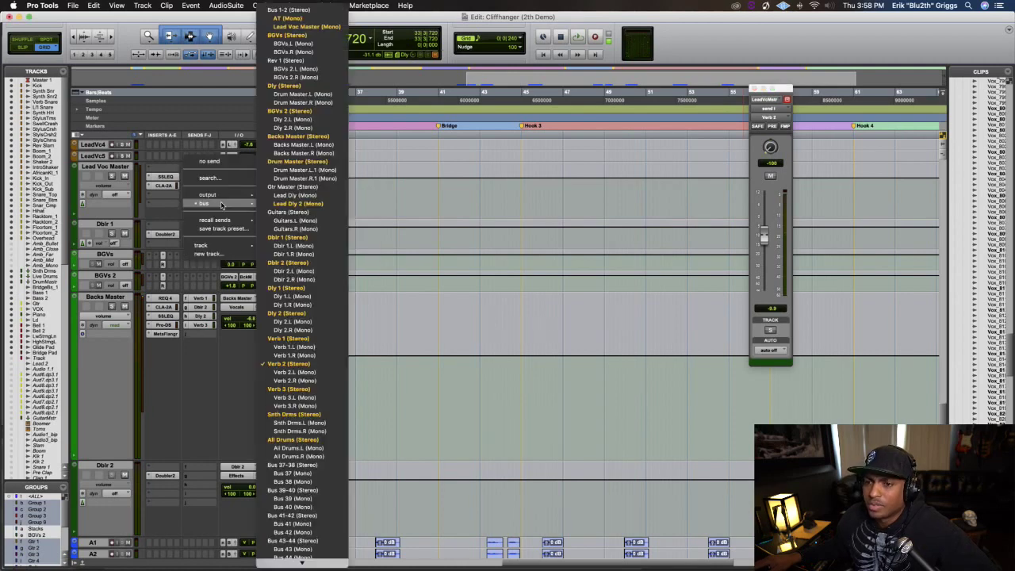
pyautogui.click(288, 388)
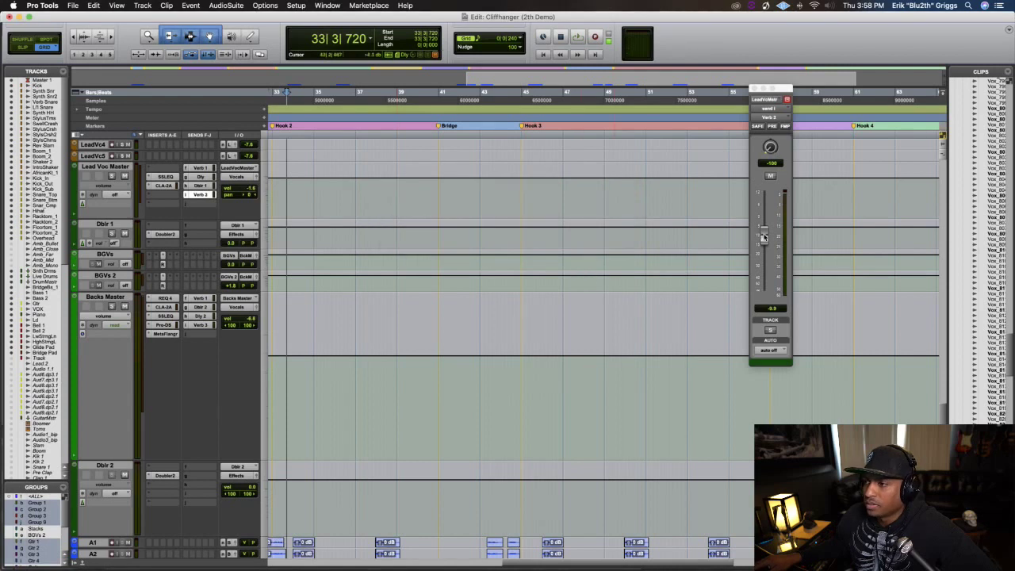
# Set the Lead Voc Master's Verb 3 send to -9.4 while replaying Hook 2 from 33|3|720
pyautogui.press('space')
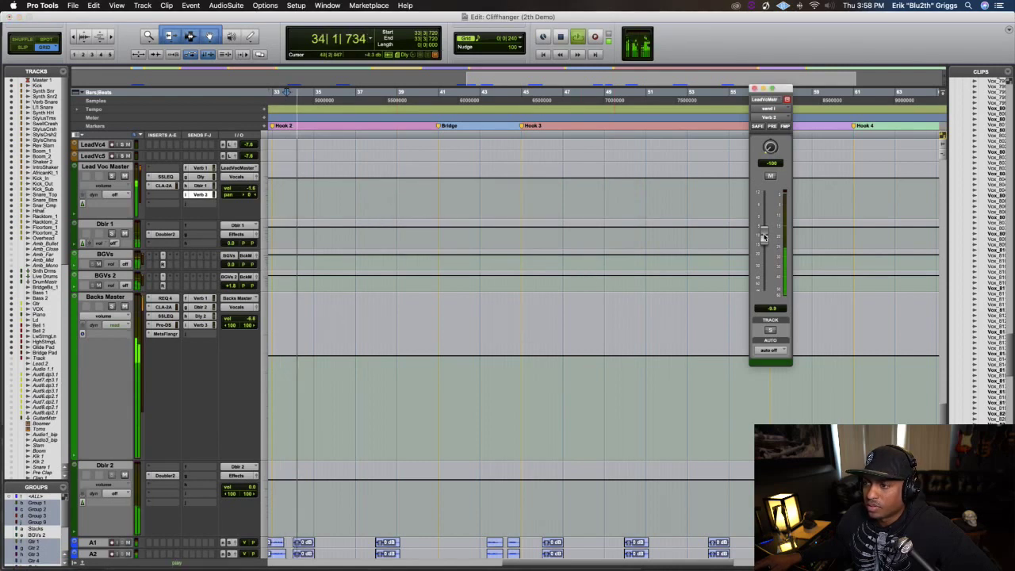
pyautogui.press('space')
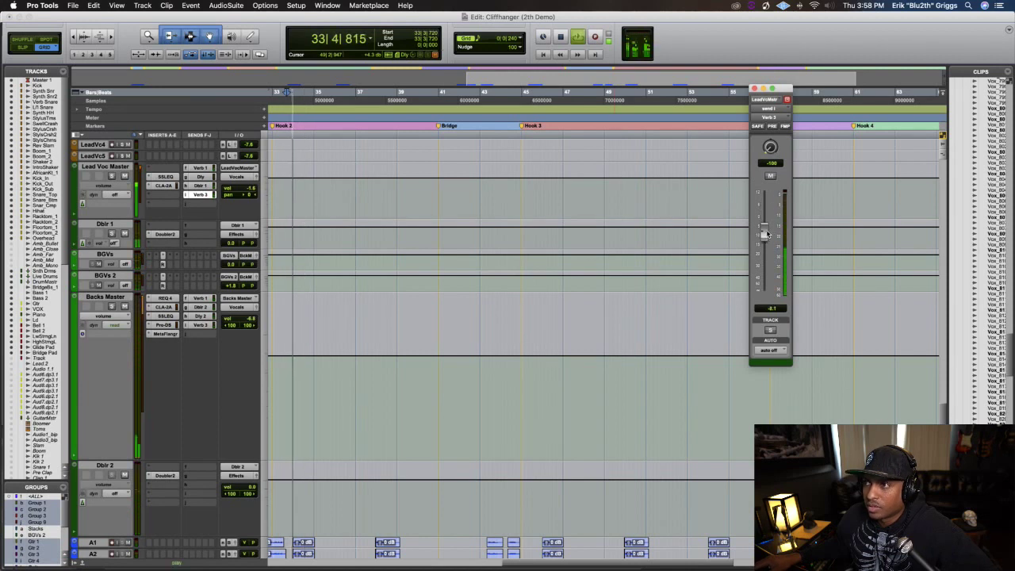
pyautogui.moveTo(767, 233); pyautogui.dragTo(768, 236)
pyautogui.press('space')
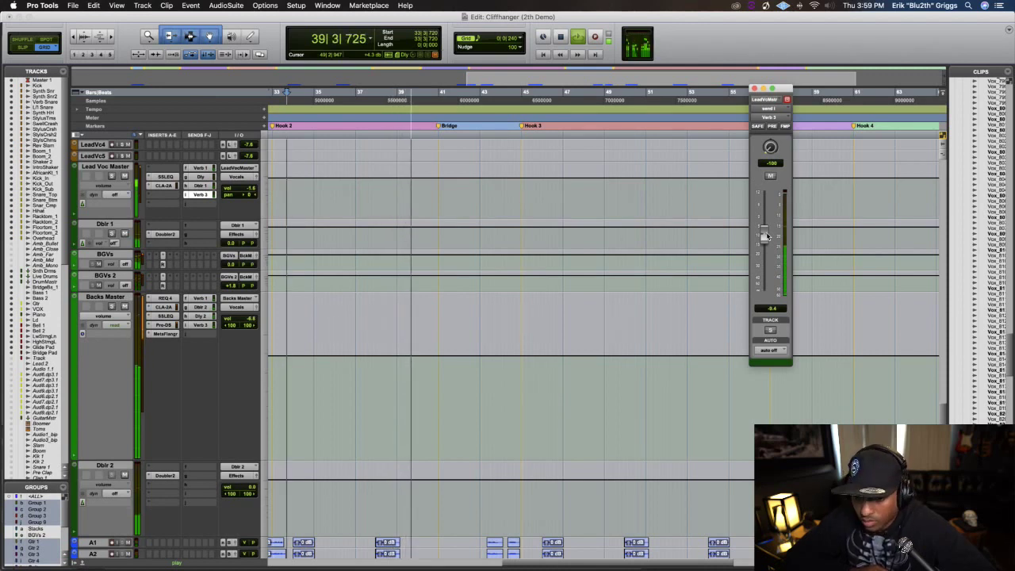
pyautogui.press('space')
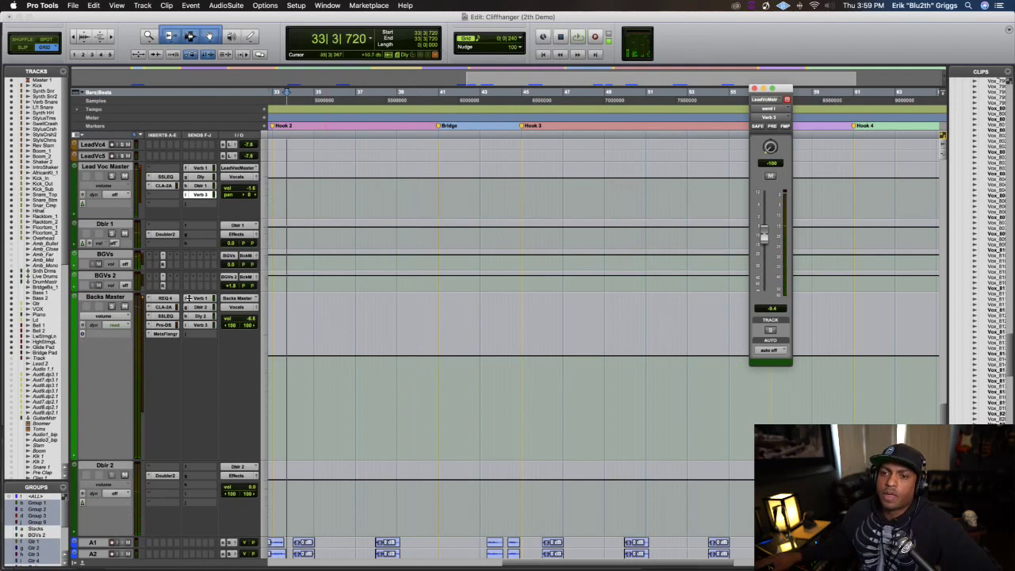
# Insert a FabFilter Pro-DS de-esser after the CLA-2A on Lead Voc Master
pyautogui.click(158, 199)
pyautogui.moveTo(173, 198)
pyautogui.moveTo(254, 205)
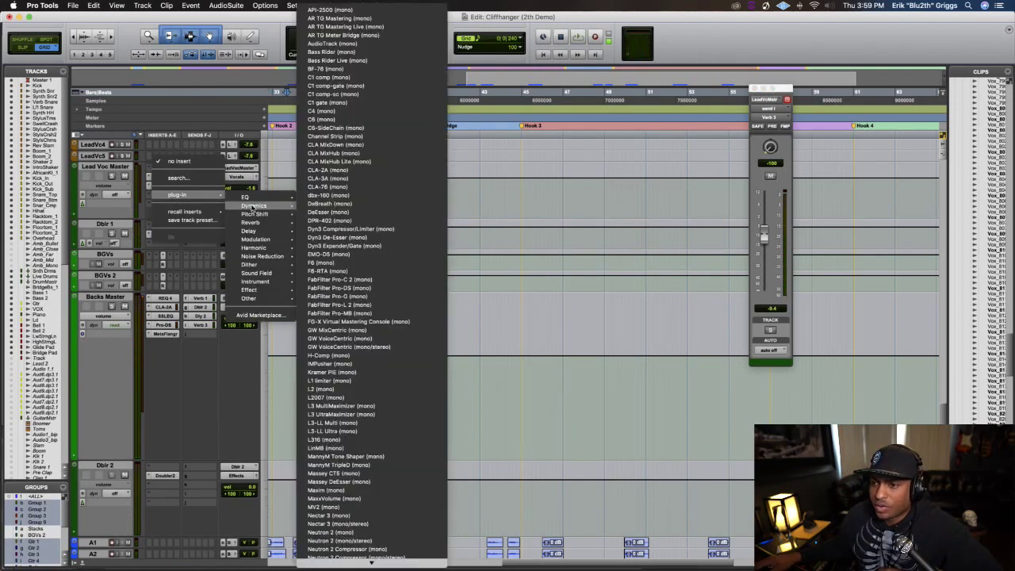
pyautogui.click(348, 289)
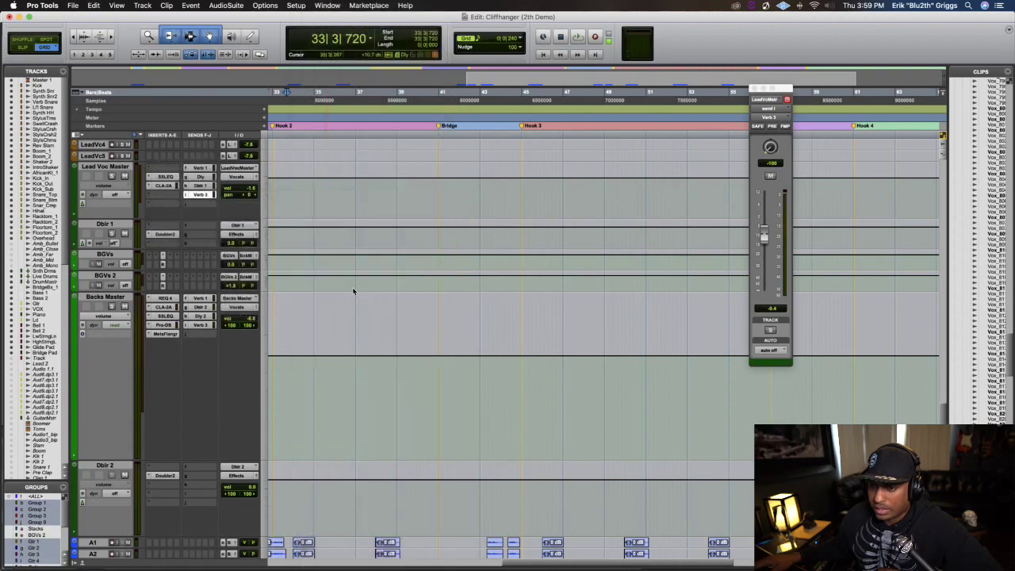
# Set the Pro-DS detection range to 7.987–17.58 kHz while playing the hook
pyautogui.press('space')
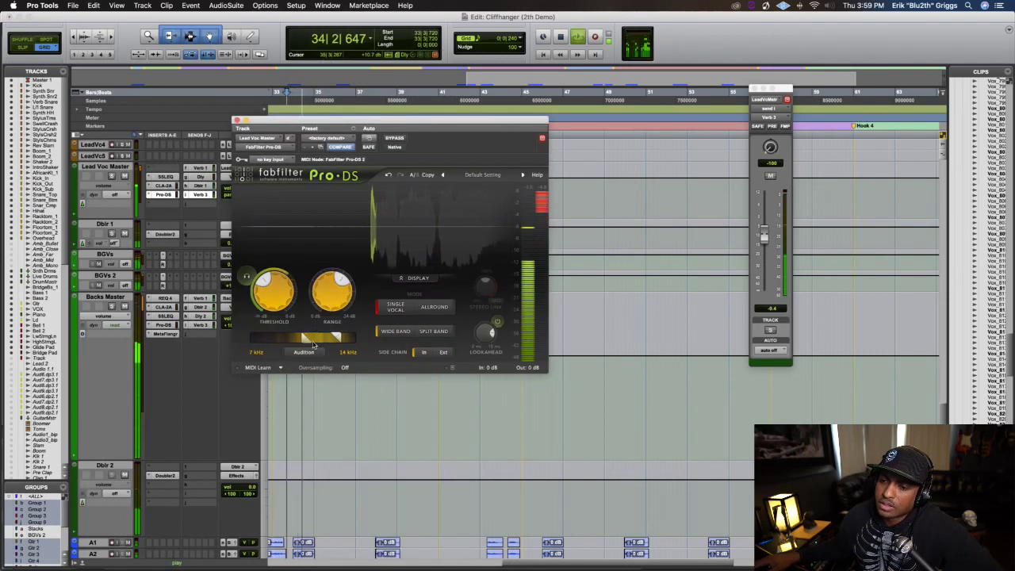
pyautogui.moveTo(336, 338)
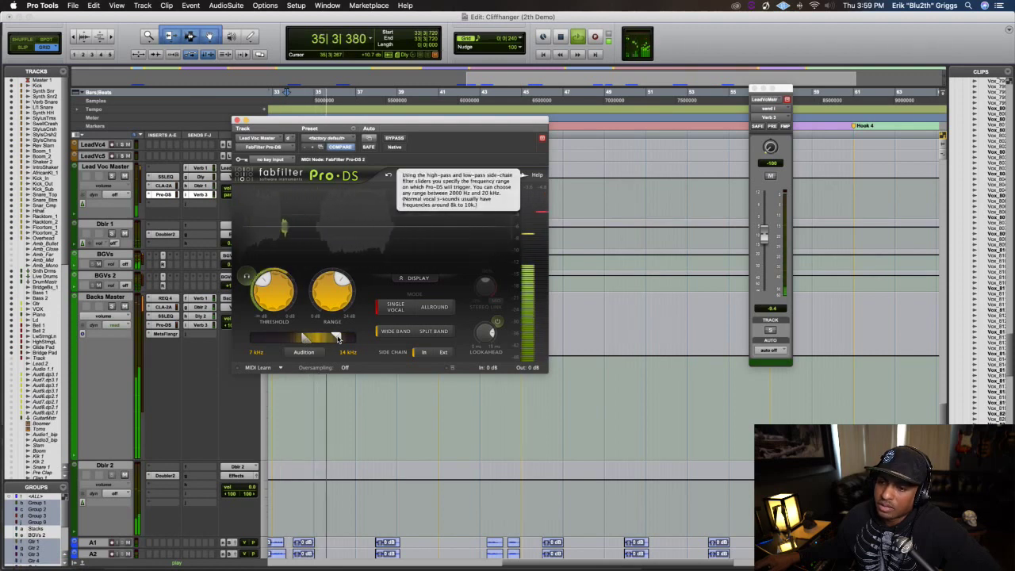
pyautogui.moveTo(337, 339); pyautogui.dragTo(309, 339)
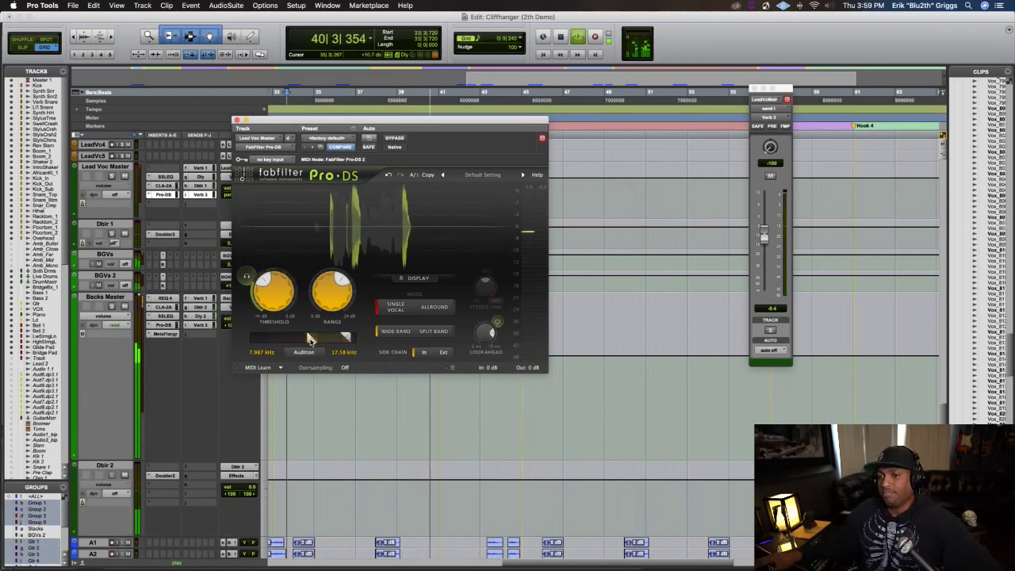
pyautogui.moveTo(325, 312)
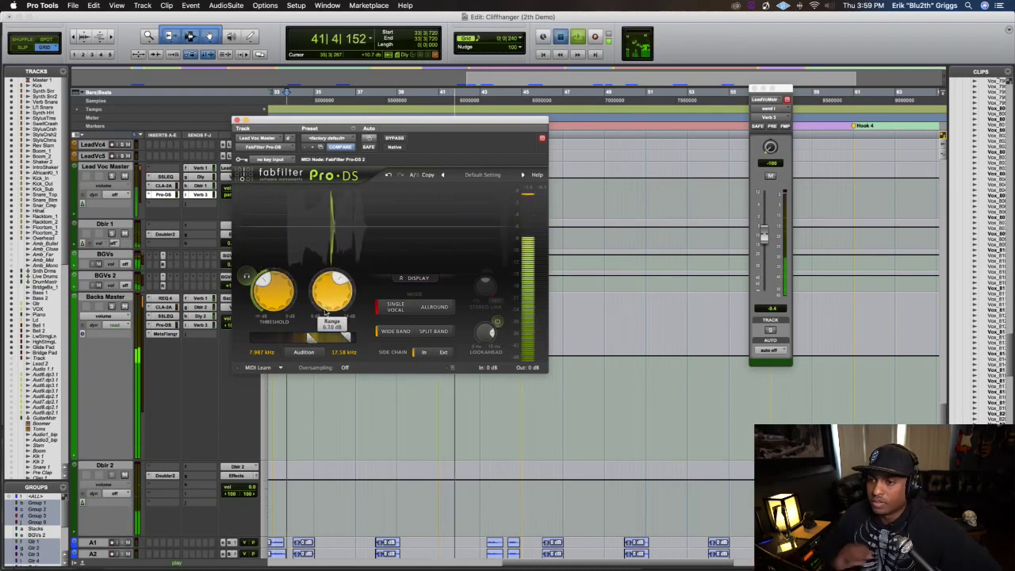
pyautogui.press('space')
# Set the Pro-DS oversampling to 4x while replaying the hook from 33|3|720
pyautogui.press('space')
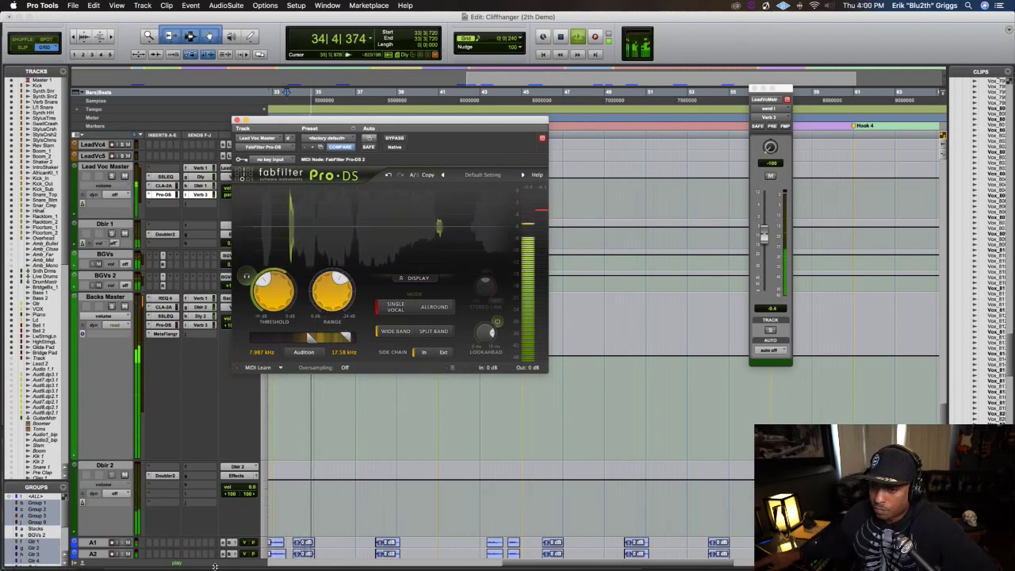
pyautogui.click(345, 368)
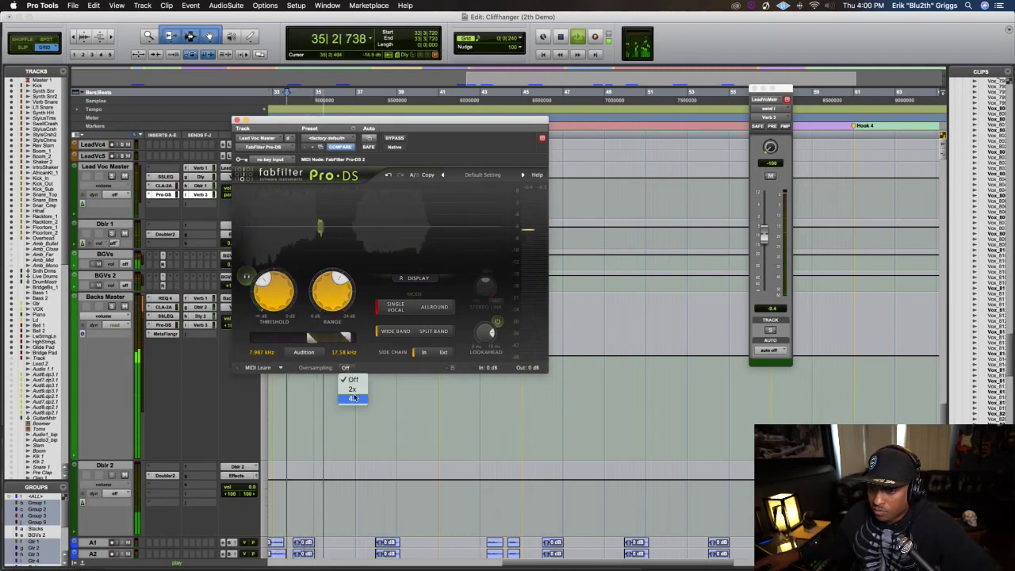
pyautogui.click(348, 383)
pyautogui.click(345, 368)
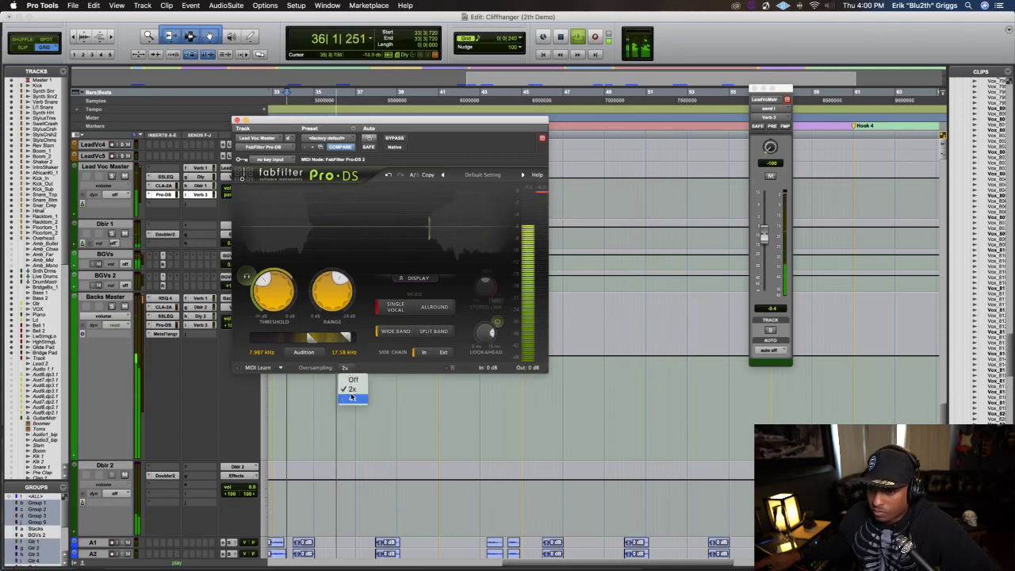
pyautogui.click(351, 398)
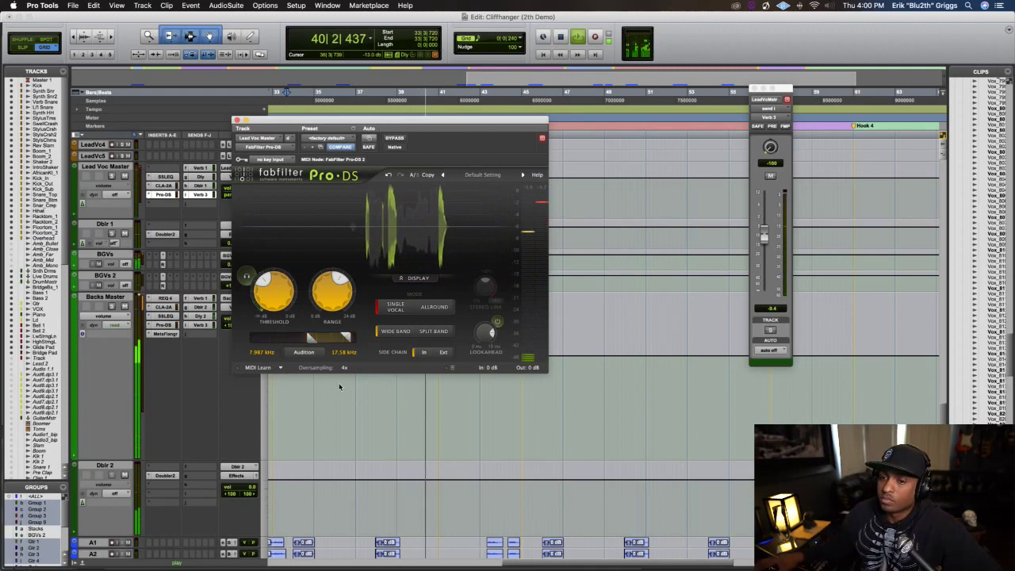
pyautogui.press('space')
# Fine-tune the peak reduction and gain of Lead Voc Master's CLA-2A during playback of Hook 2, and close the compressor
pyautogui.click(164, 186)
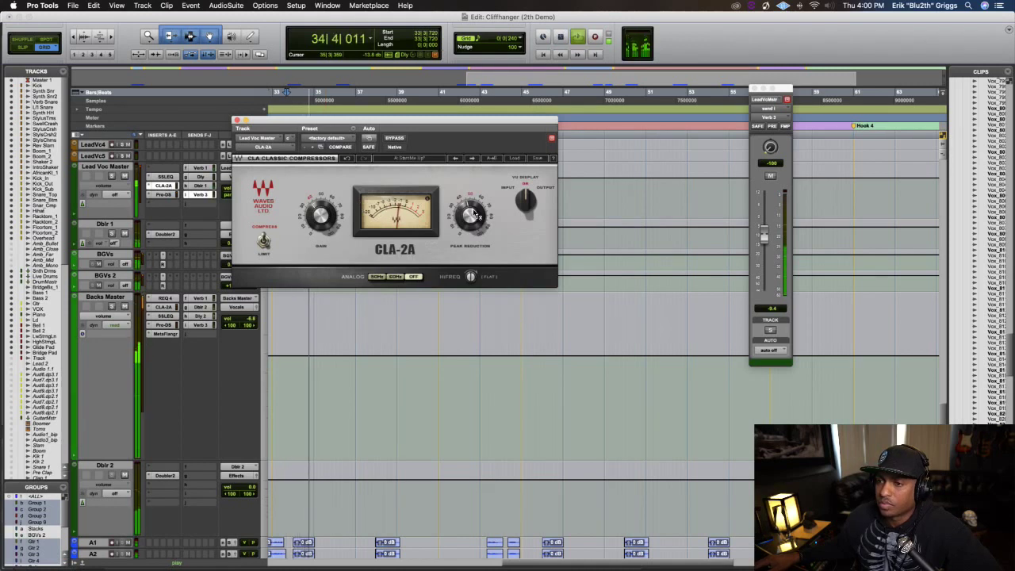
pyautogui.moveTo(474, 213); pyautogui.dragTo(473, 206)
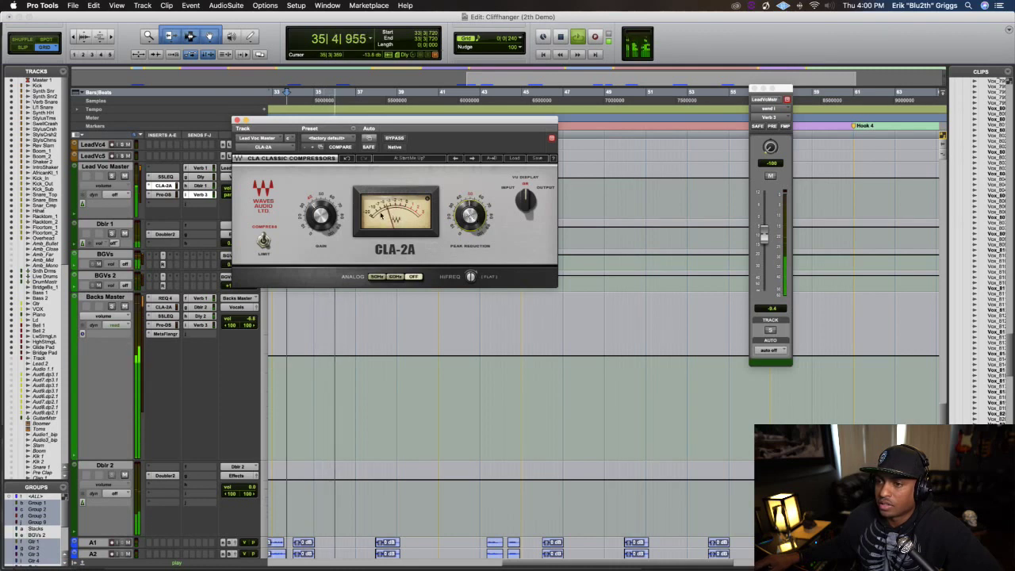
pyautogui.moveTo(322, 208)
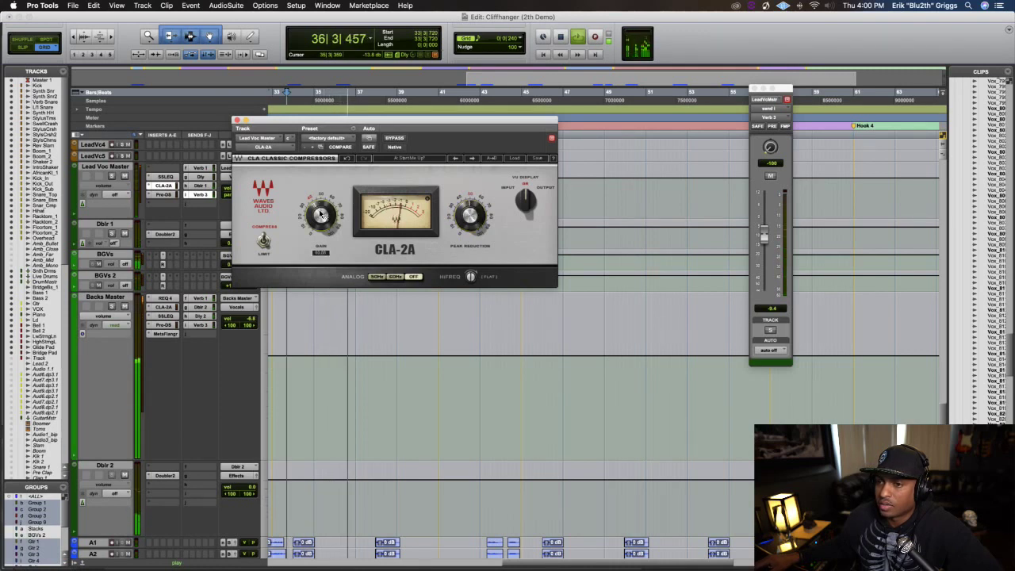
pyautogui.moveTo(322, 208); pyautogui.dragTo(323, 219)
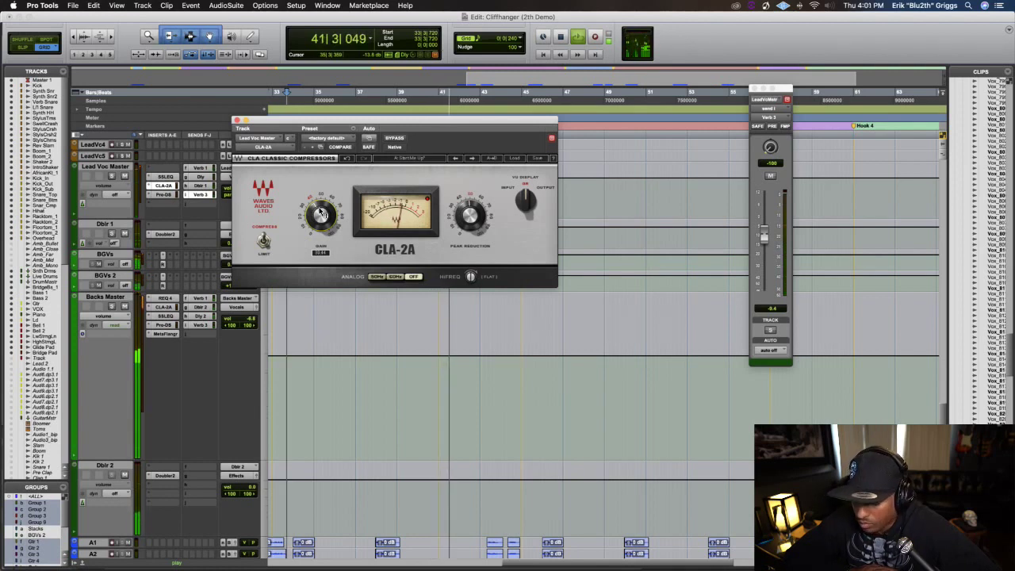
pyautogui.press('space')
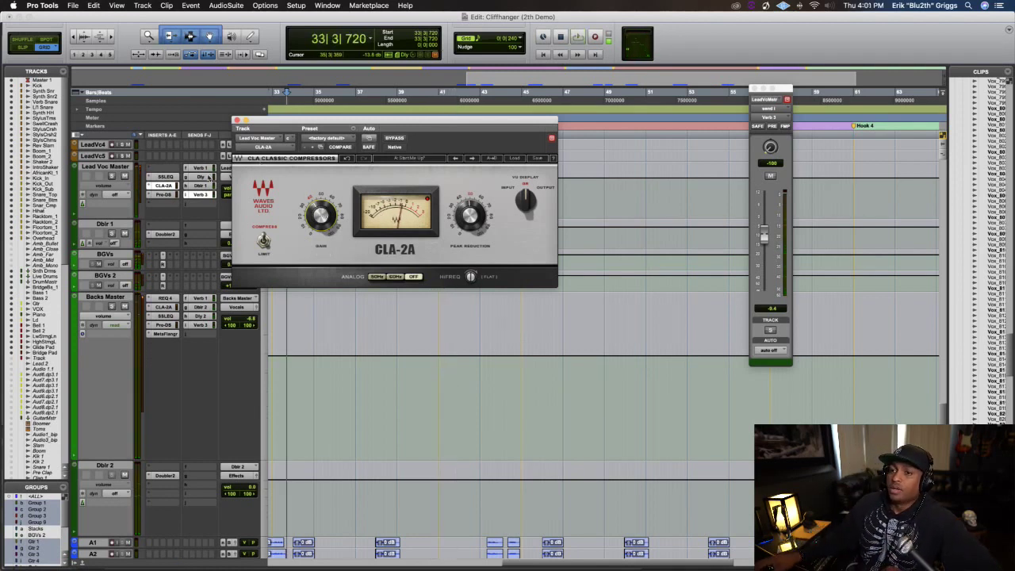
pyautogui.click(236, 121)
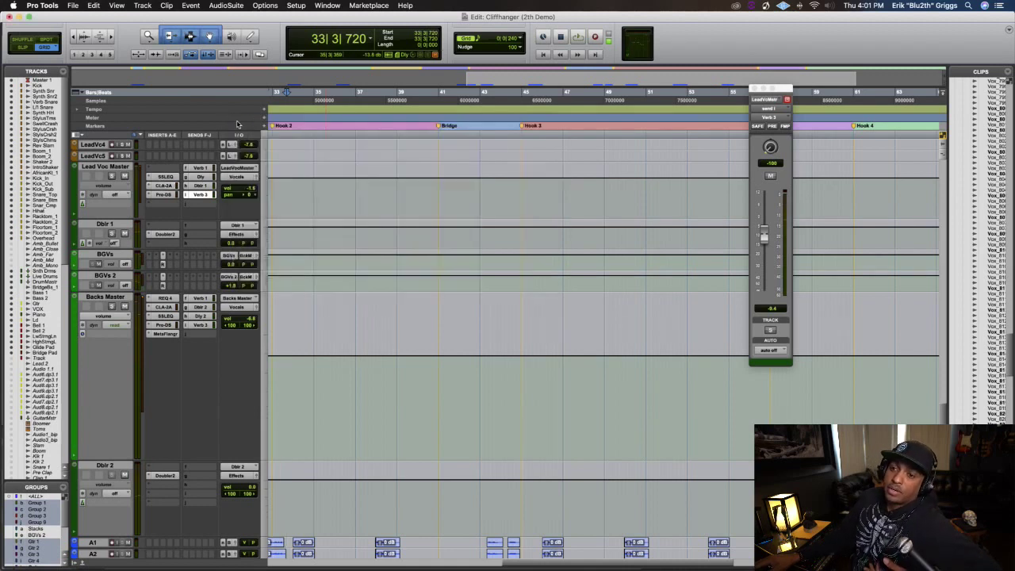
# Review the SSLEQ, CLA-2A and Pro-DS settings on Lead Voc Master and the REQ 4 and MetaFlanger on Backs Master
pyautogui.press('r')
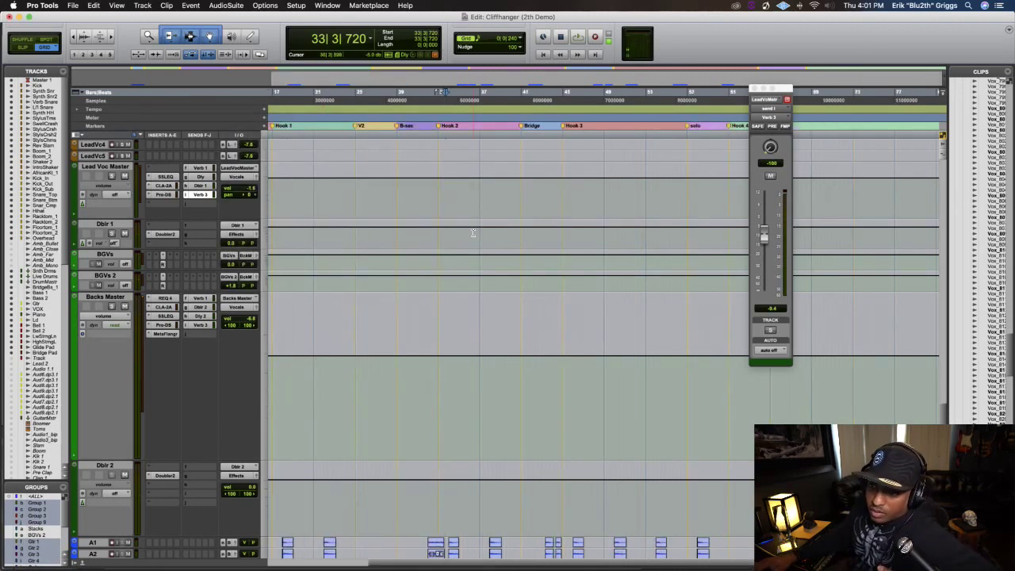
pyautogui.press('r')
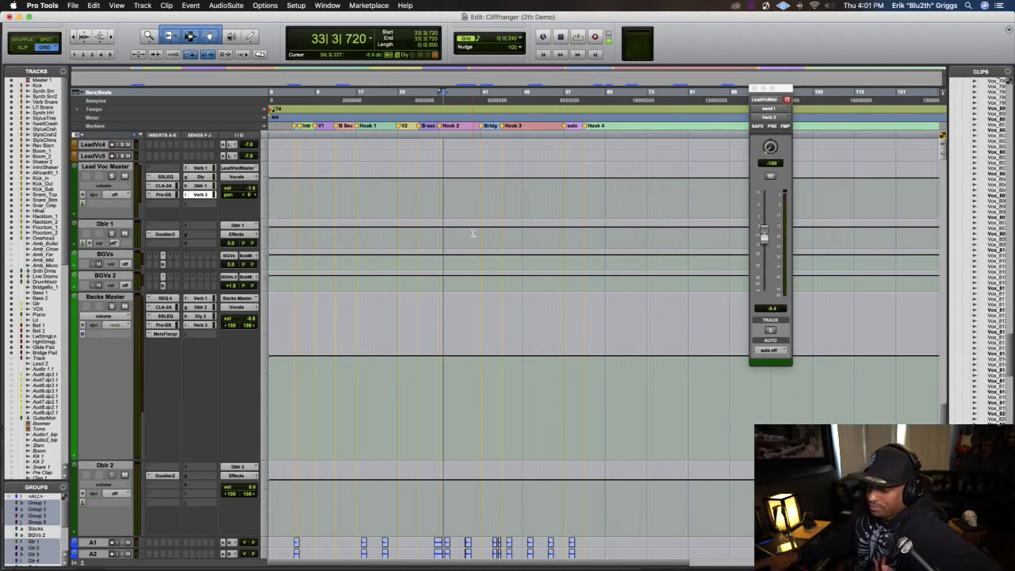
pyautogui.press('t')
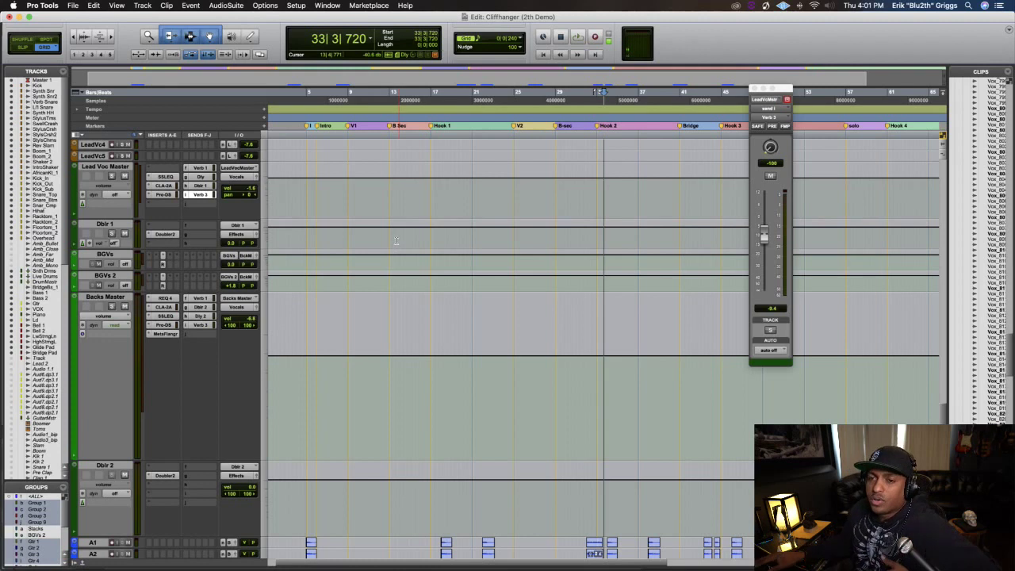
pyautogui.click(163, 177)
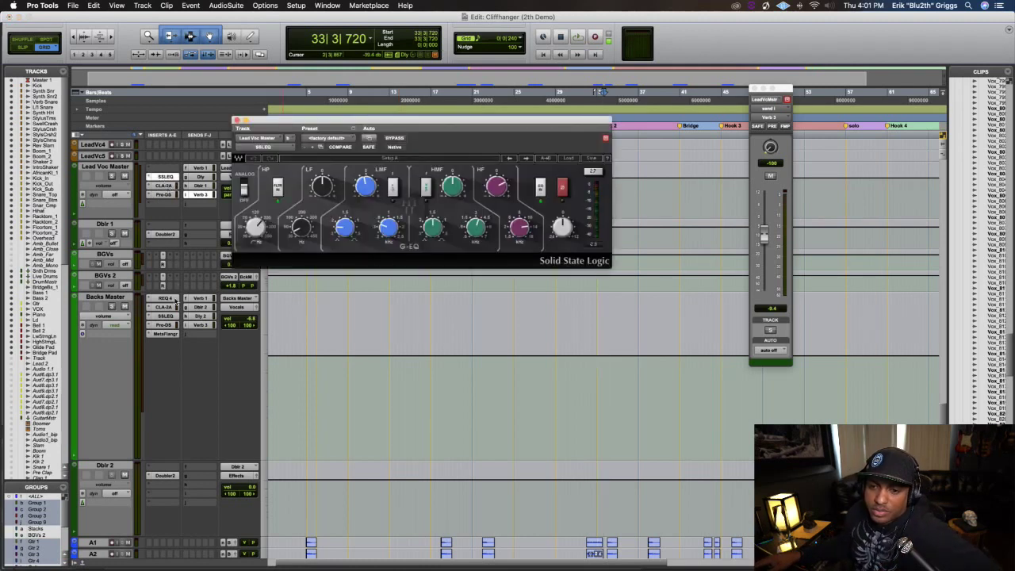
pyautogui.click(164, 298)
pyautogui.click(164, 177)
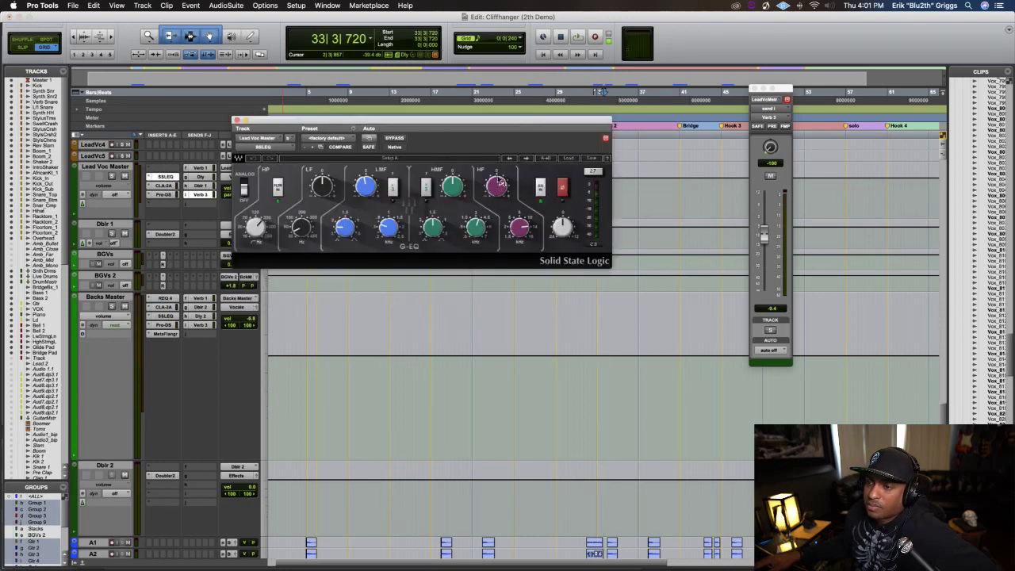
pyautogui.click(163, 185)
pyautogui.click(165, 176)
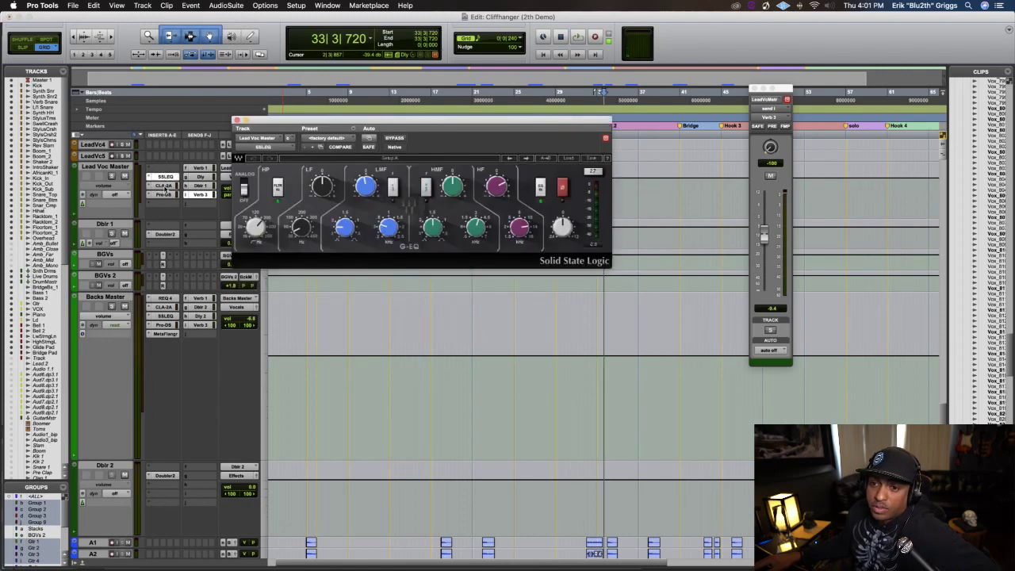
pyautogui.click(163, 186)
pyautogui.click(165, 194)
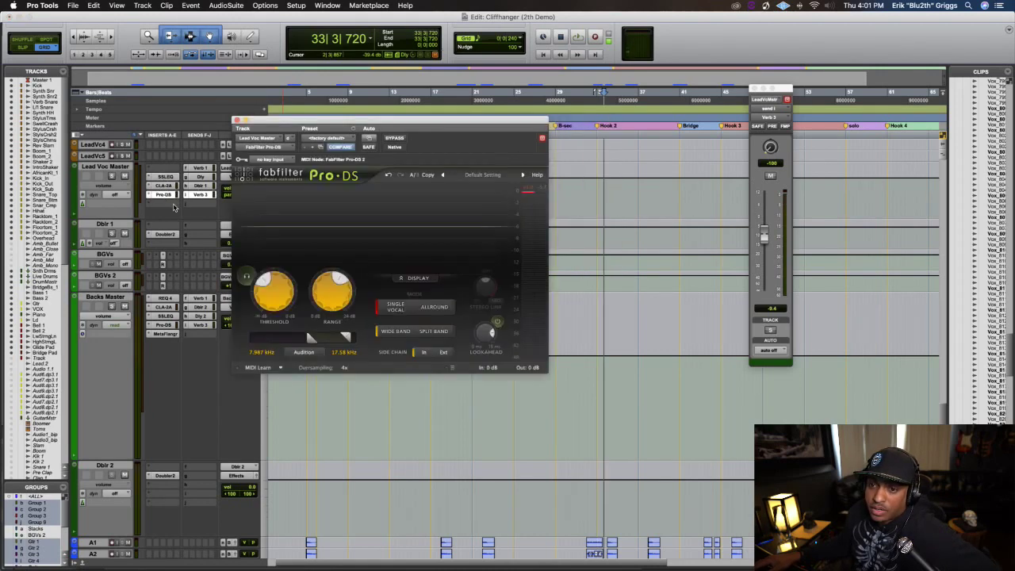
pyautogui.click(236, 121)
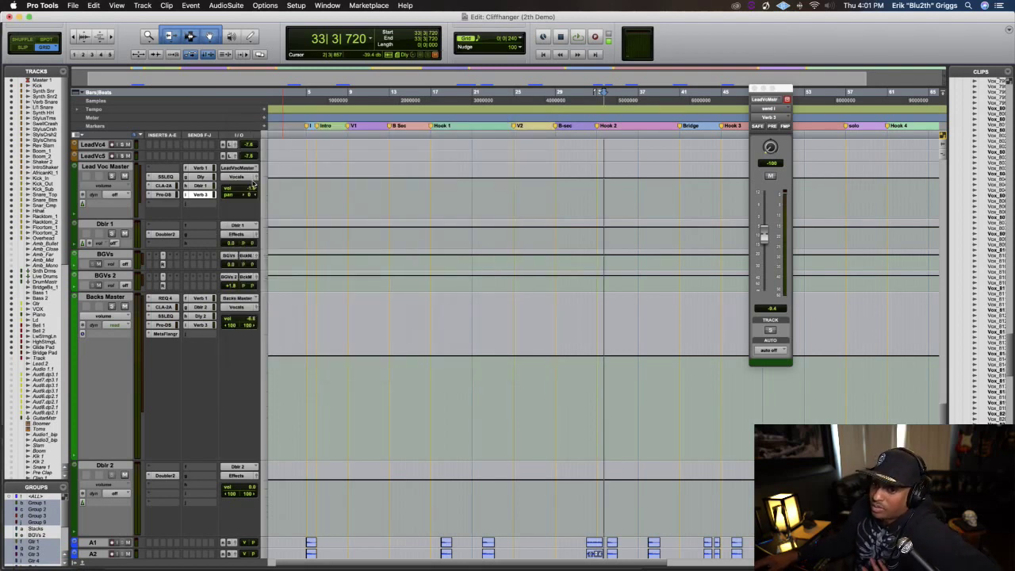
pyautogui.click(164, 334)
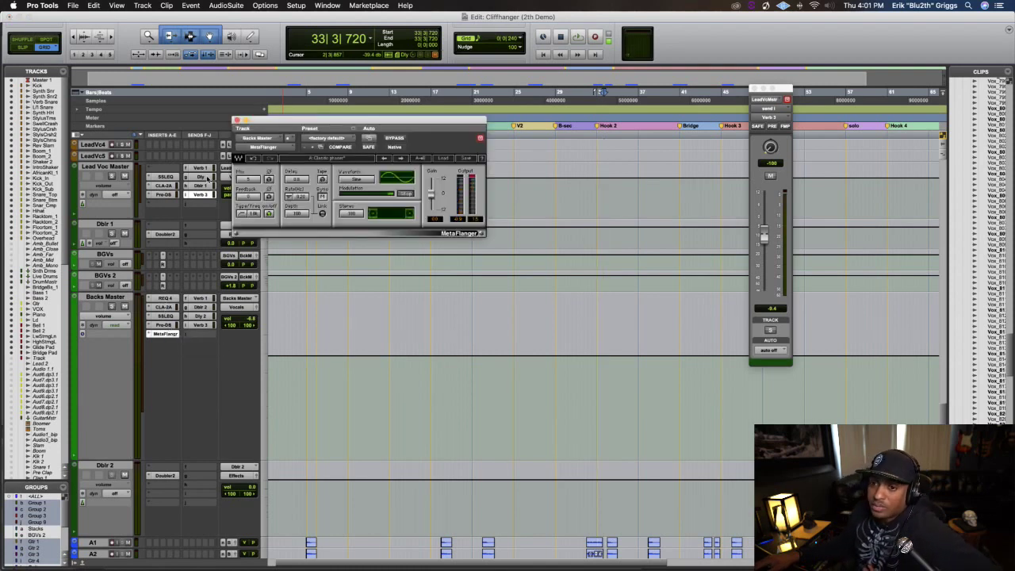
# Review Lead Voc Master's Dblr 1 and Dly send levels, and close the MetaFlanger window
pyautogui.click(206, 179)
pyautogui.click(204, 185)
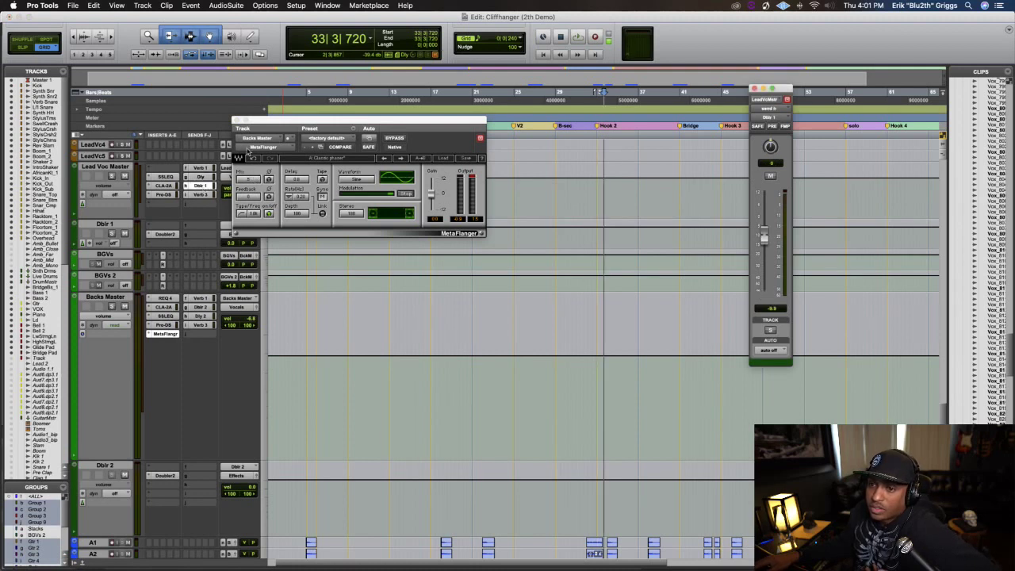
pyautogui.click(237, 120)
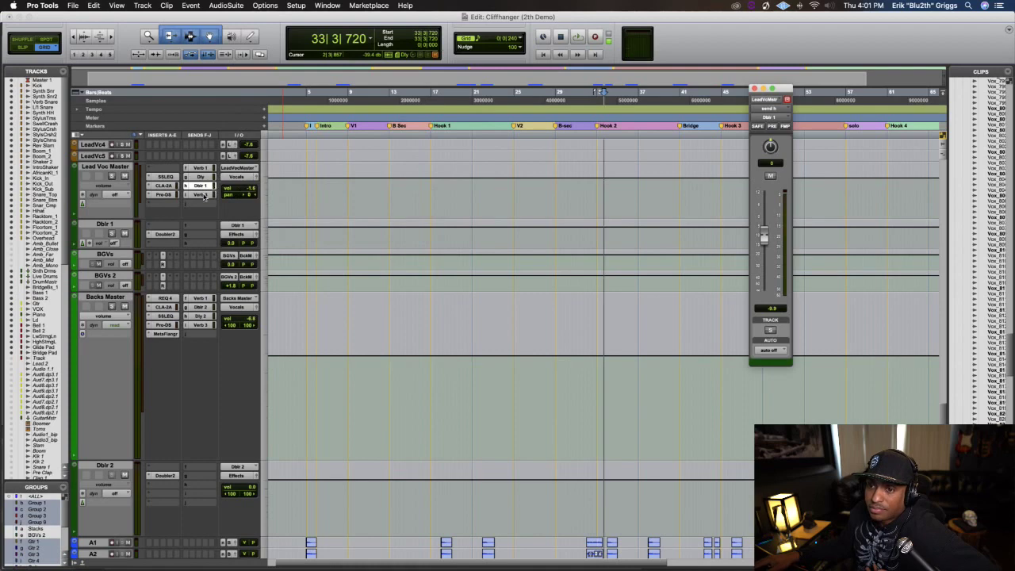
pyautogui.click(202, 177)
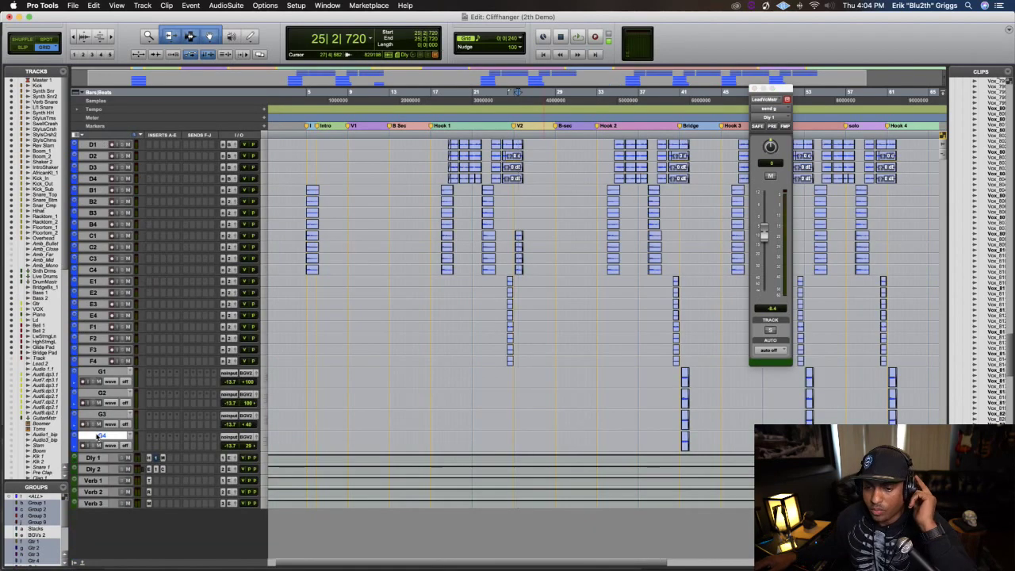
# Create one new mono Aux Input track directly below track G4
pyautogui.press('super+shift+n')
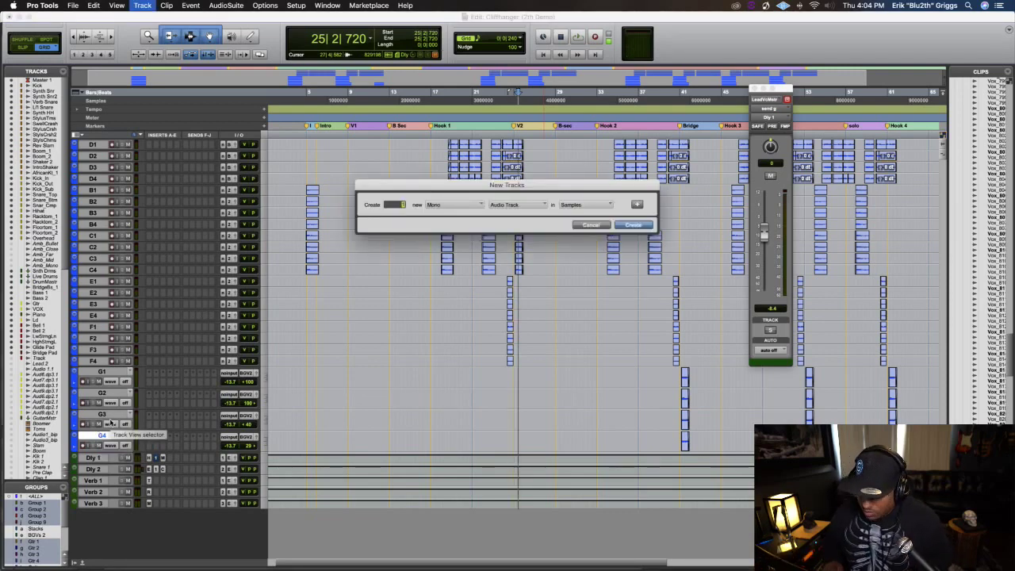
pyautogui.click(510, 206)
pyautogui.click(516, 213)
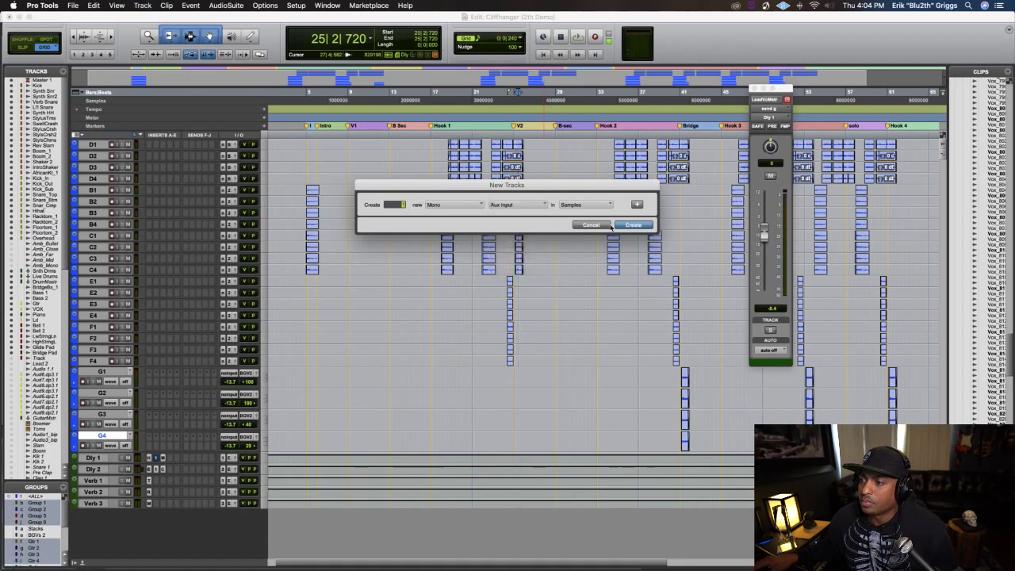
pyautogui.click(638, 226)
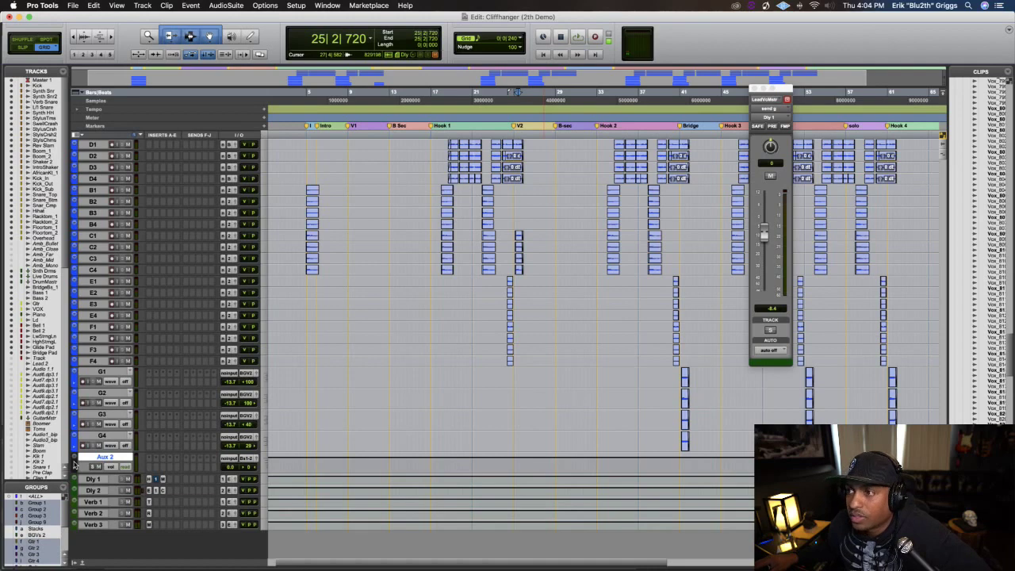
# Colour the new aux track dark green and rename it Ld Dly
pyautogui.doubleClick(74, 464)
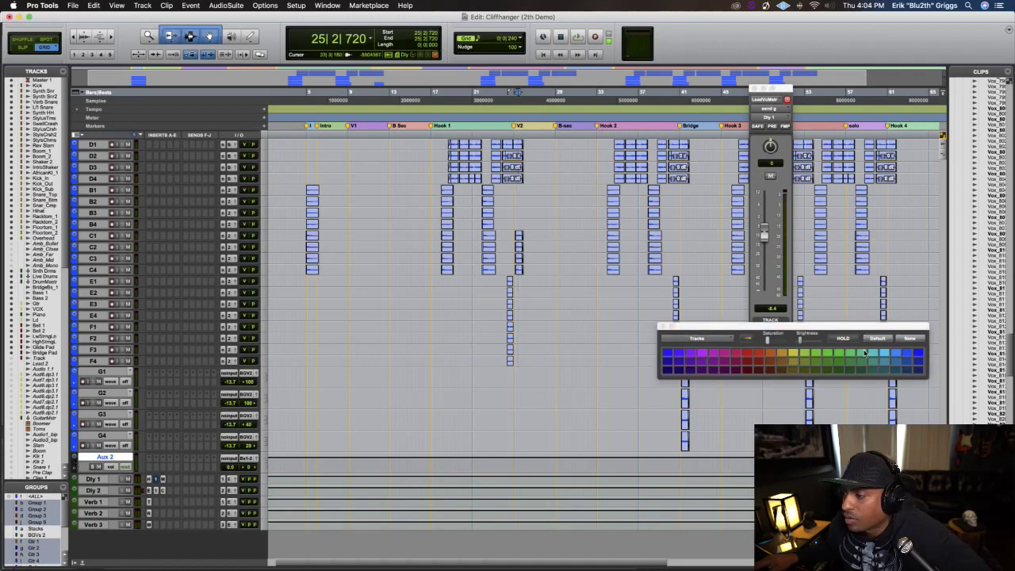
pyautogui.click(850, 369)
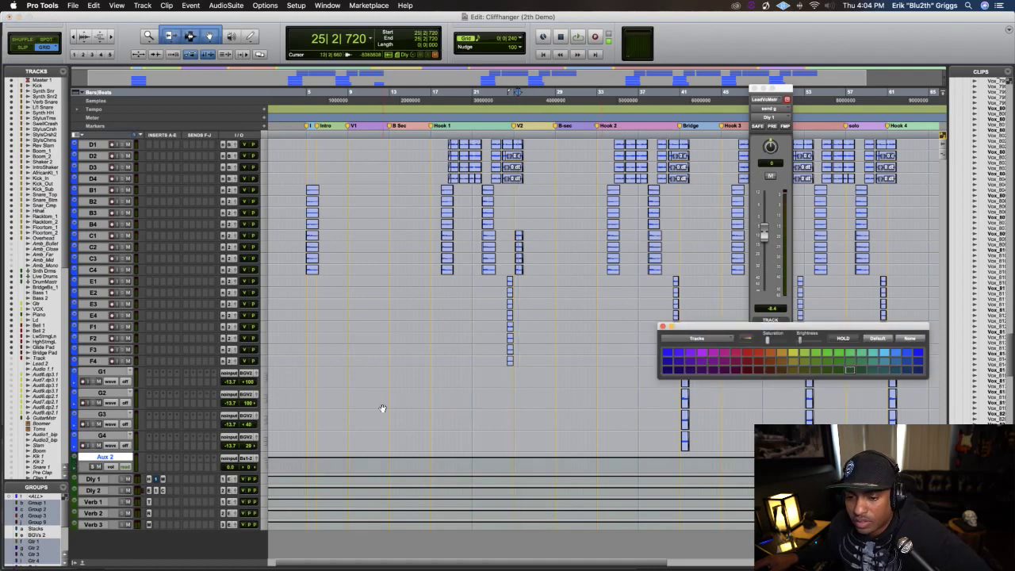
pyautogui.doubleClick(108, 458)
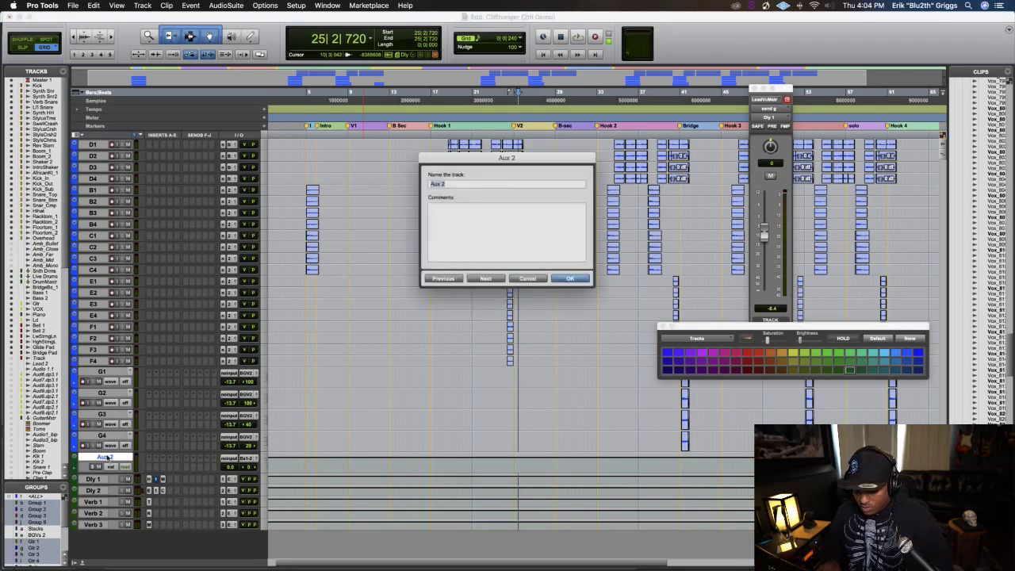
pyautogui.write('Ld')
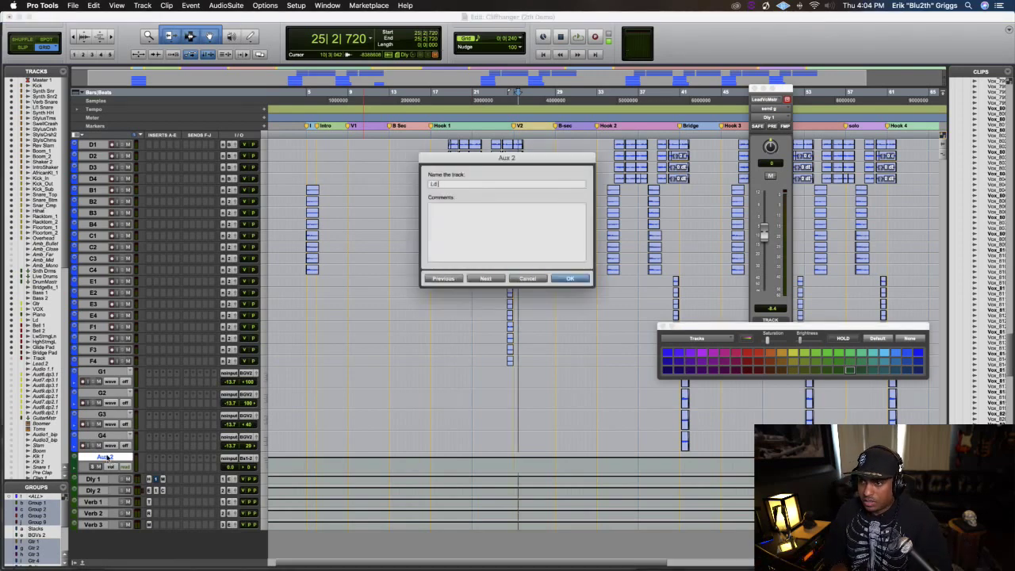
pyautogui.write(' Dly')
pyautogui.press('Return')
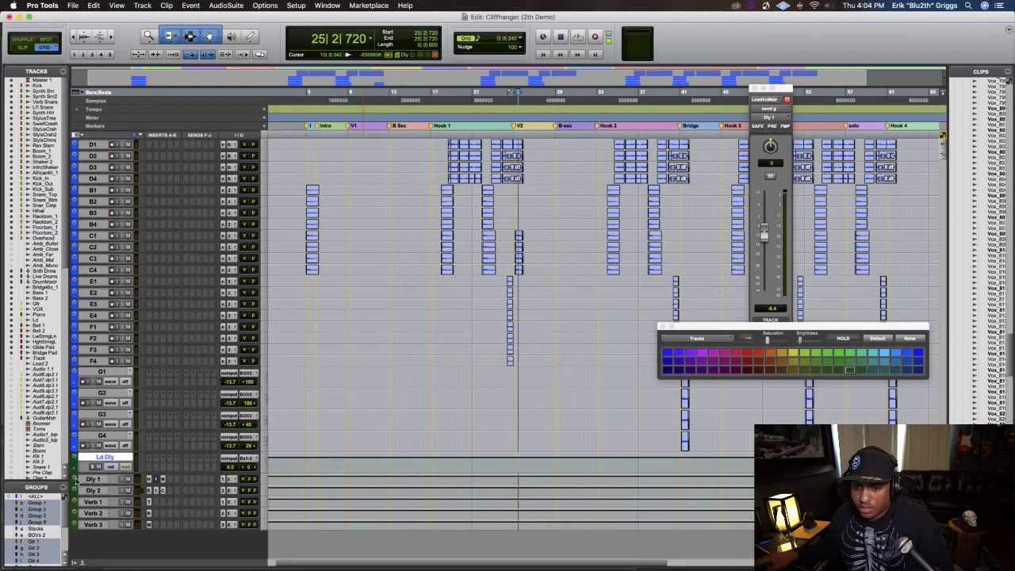
# Insert the mono H-Delay plug-in on the Ld Dly track
pyautogui.click(151, 467)
pyautogui.moveTo(198, 468)
pyautogui.moveTo(255, 472)
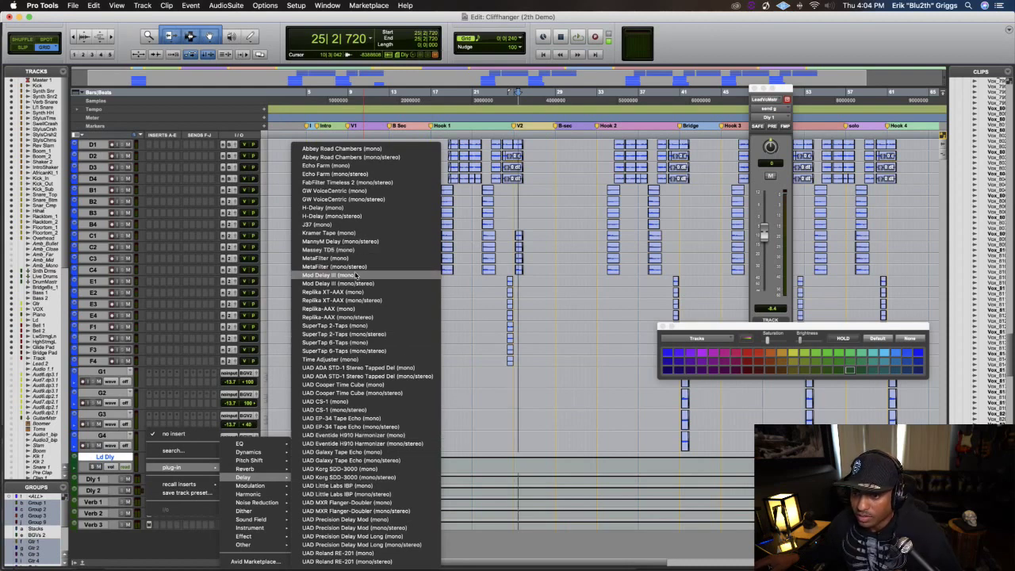
pyautogui.click(354, 210)
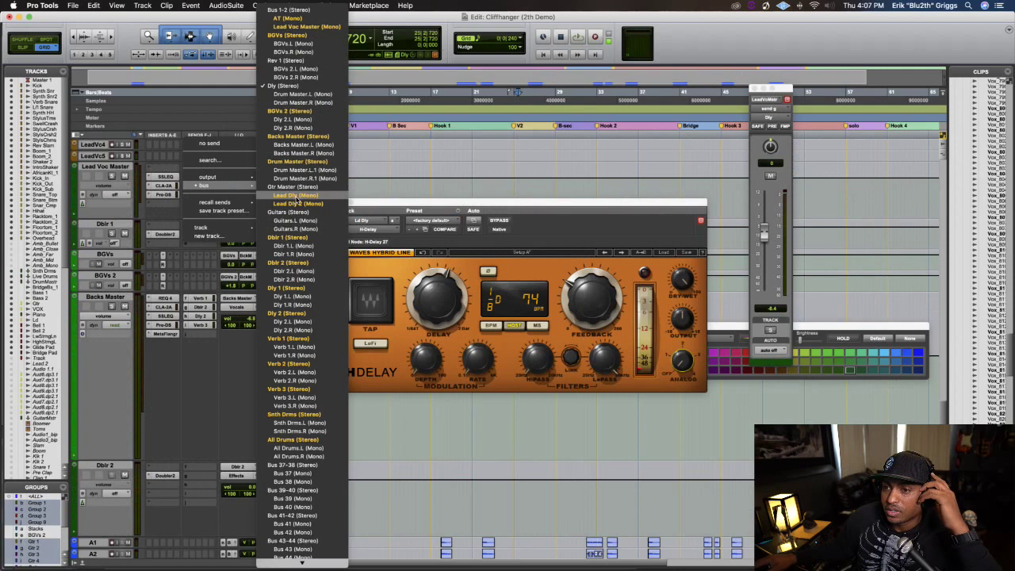
# Reassign send g on Lead Voc Master to the mono Lead Dly bus and briefly play verse 2
pyautogui.click(295, 199)
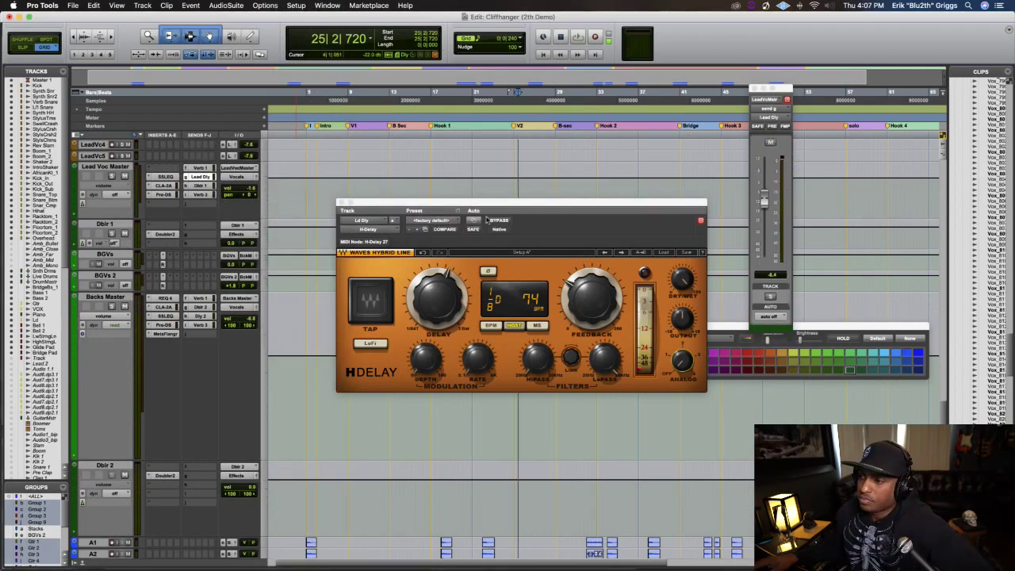
pyautogui.press('space')
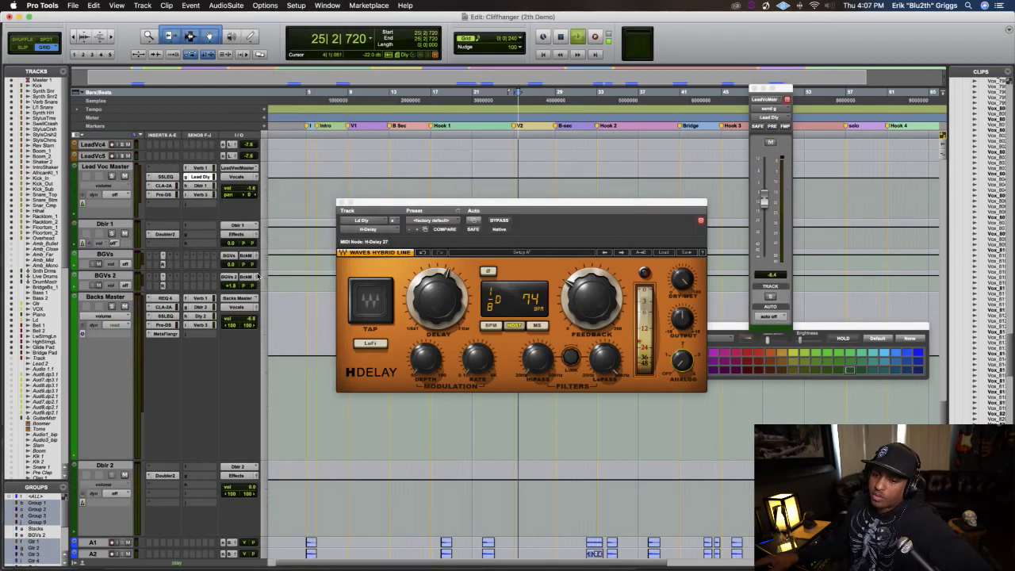
pyautogui.press('space')
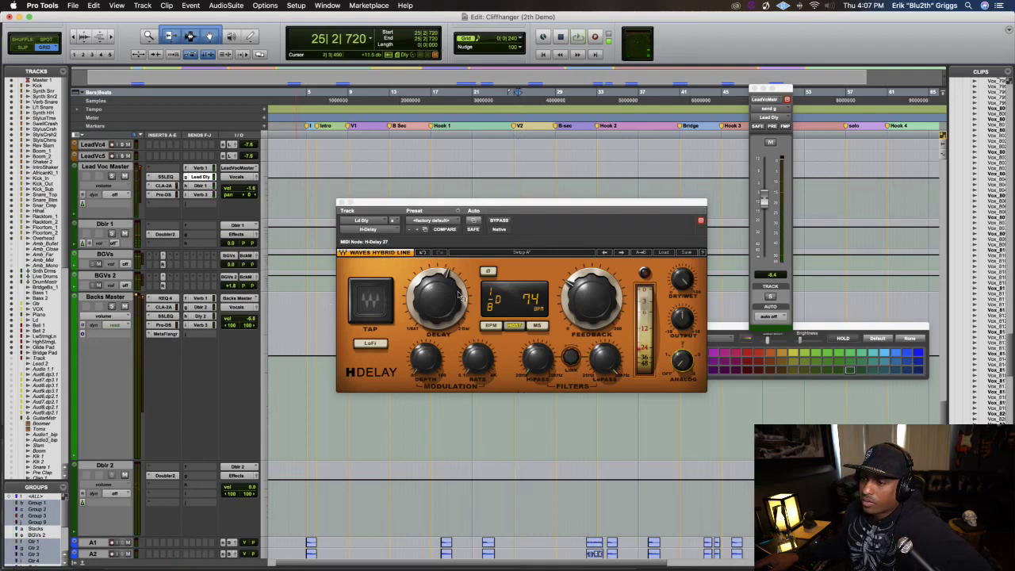
# Set the H-Delay time to 1/4 and audition the delay from 25|2|720
pyautogui.moveTo(448, 296)
pyautogui.mouseDown()
pyautogui.moveTo(447, 326)
pyautogui.moveTo(443, 294)
pyautogui.mouseUp()
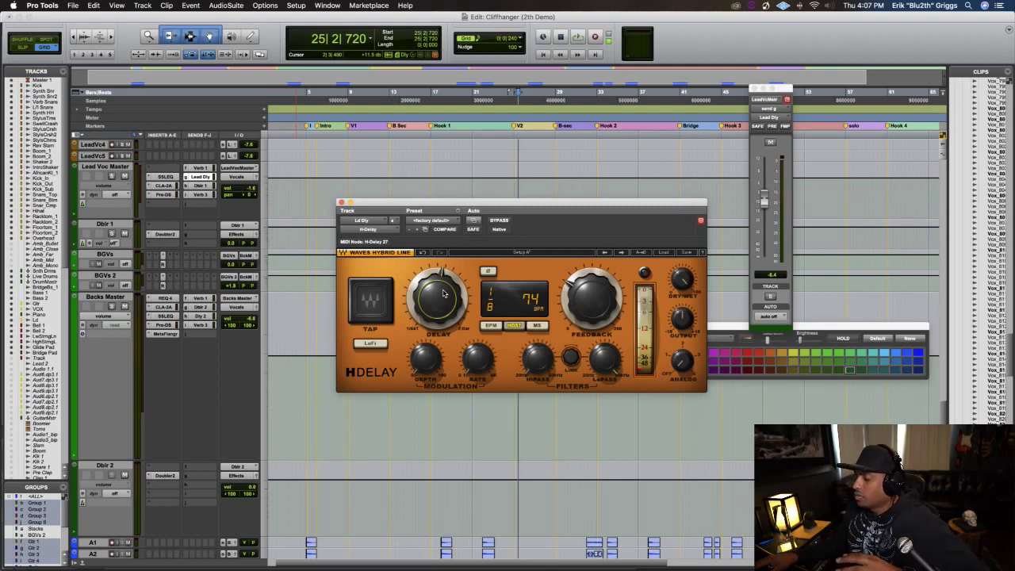
pyautogui.moveTo(444, 289); pyautogui.dragTo(447, 272)
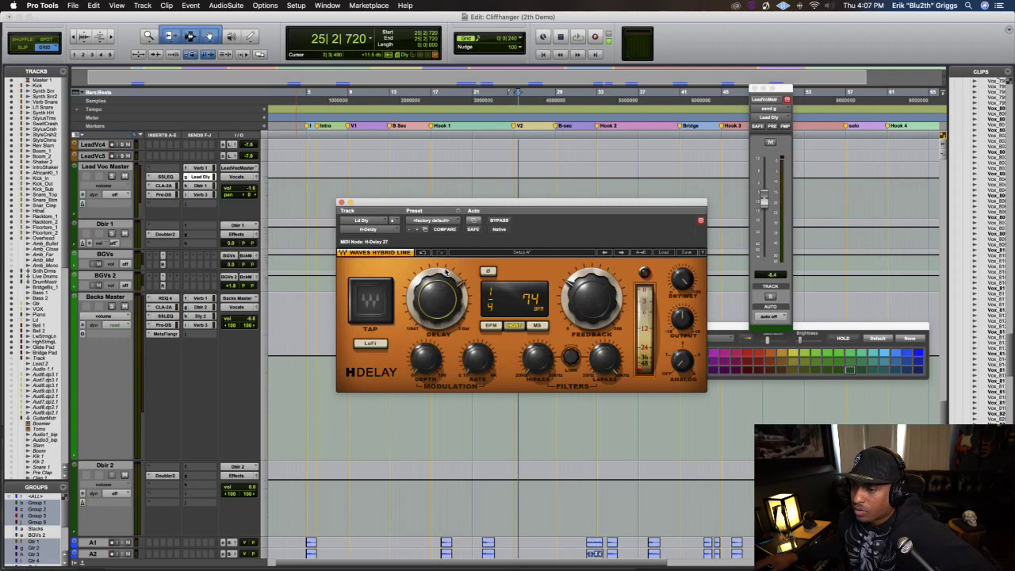
pyautogui.press('space')
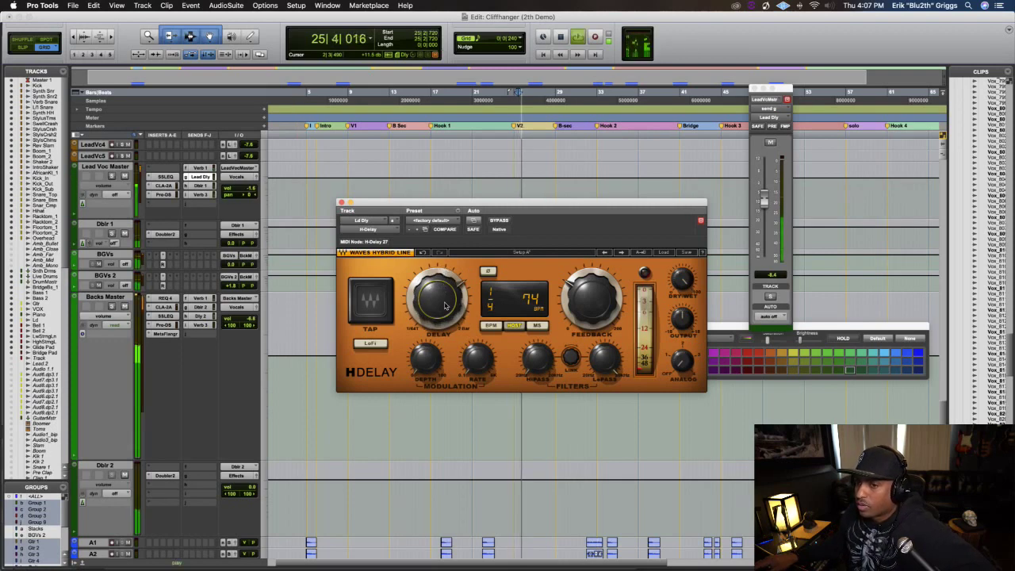
pyautogui.press('space')
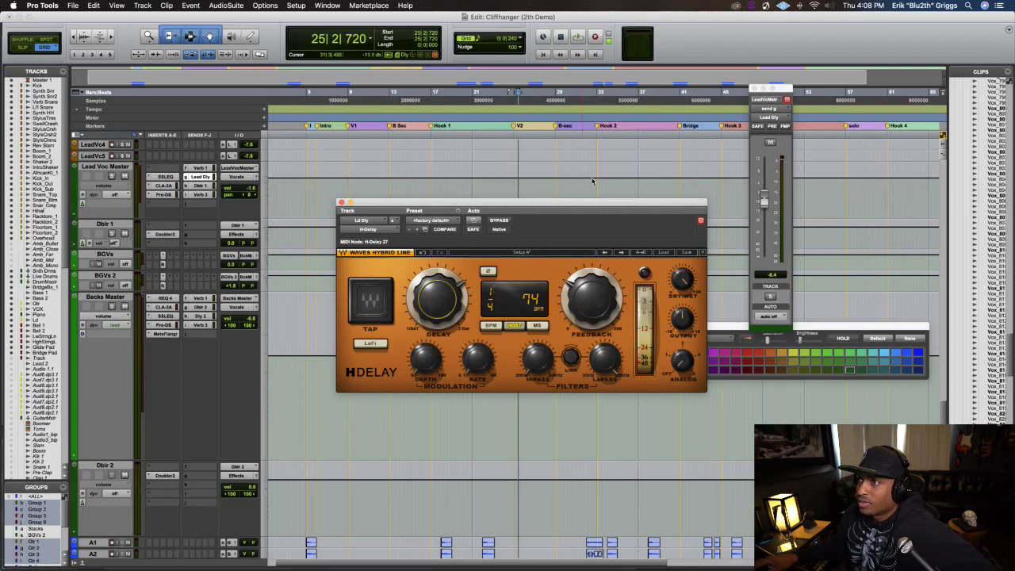
pyautogui.press('space')
pyautogui.press('space')
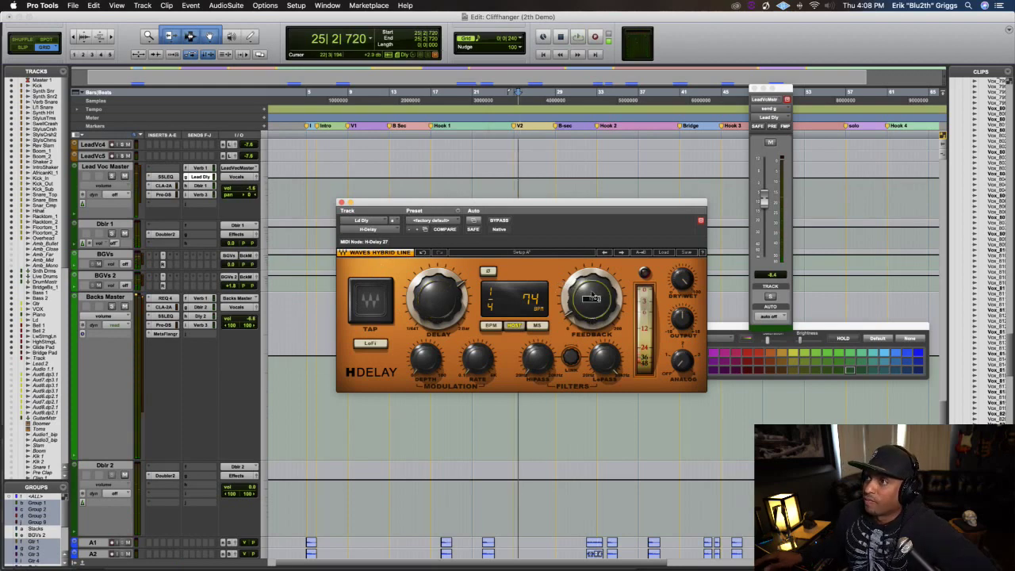
pyautogui.press('space')
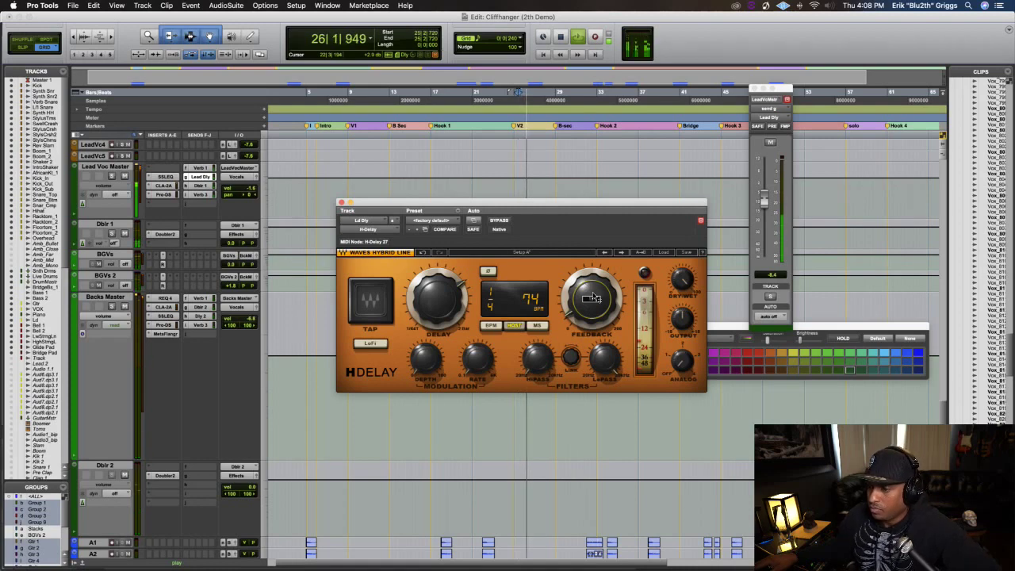
pyautogui.press('space')
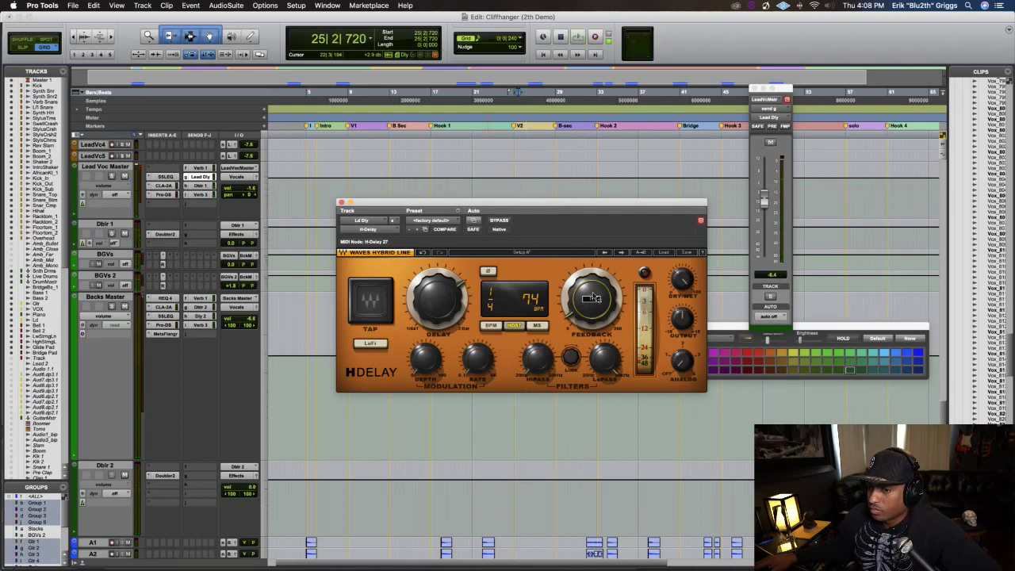
# Lower Lead Voc Master's Lead Dly send to -22.2 dB and check the Ld Dly return during playback
pyautogui.click(687, 277)
pyautogui.moveTo(754, 206); pyautogui.dragTo(753, 233)
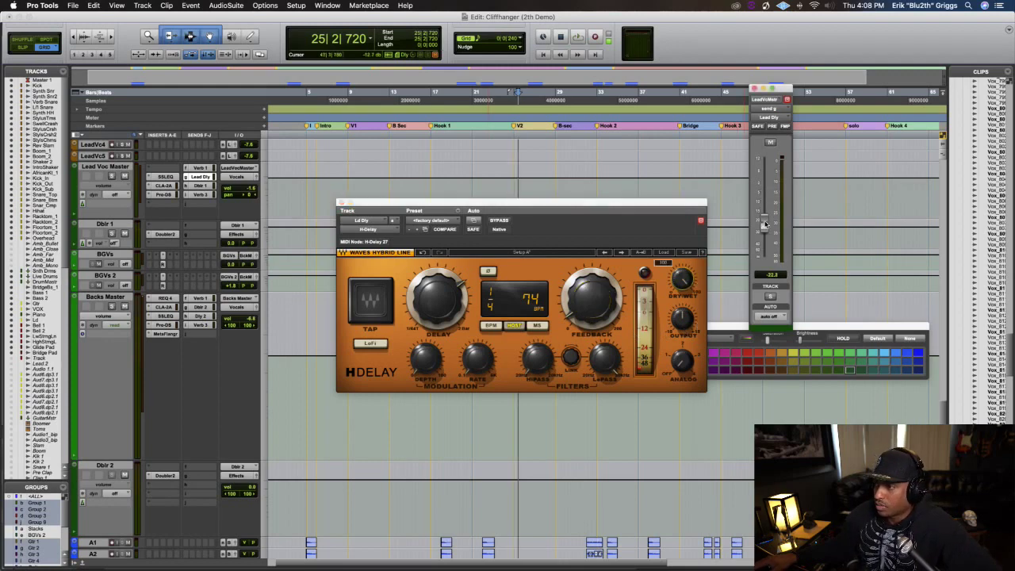
pyautogui.press('space')
pyautogui.scroll(-15, 208, 397)
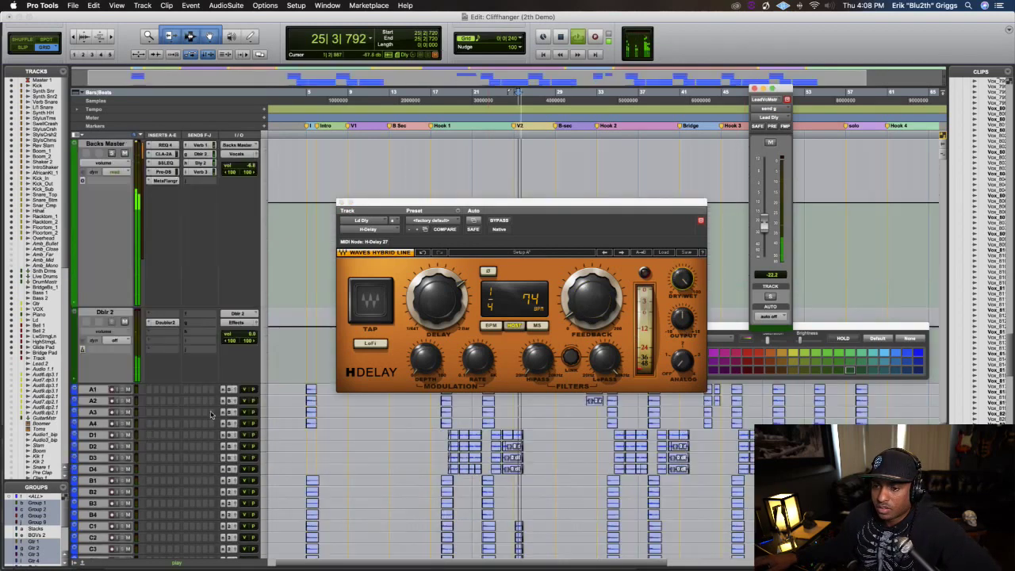
pyautogui.press('space')
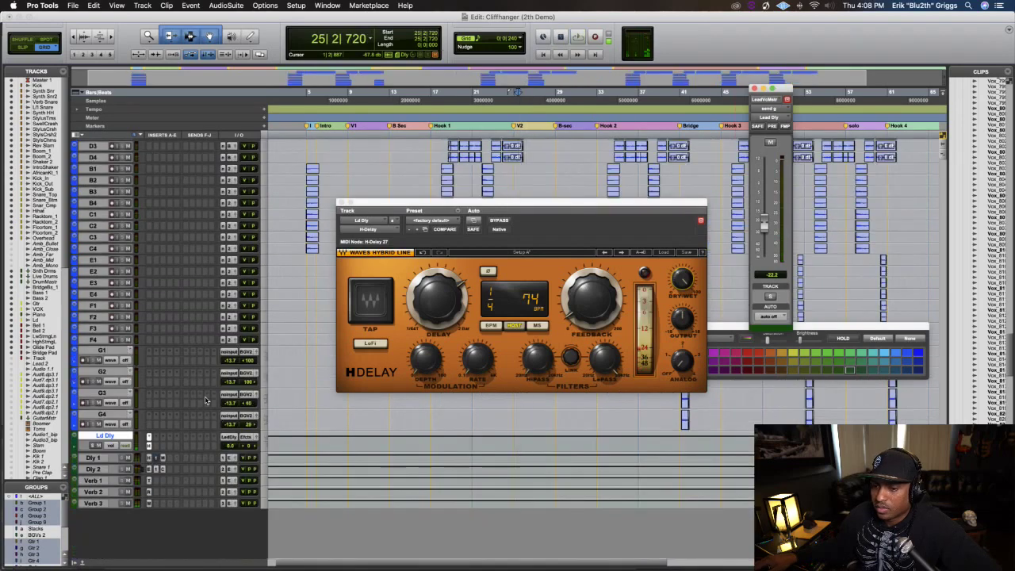
# Solo Lead Voc Master, play it briefly, and make the Ld Dly return solo-safe
pyautogui.scroll(15, 210, 372)
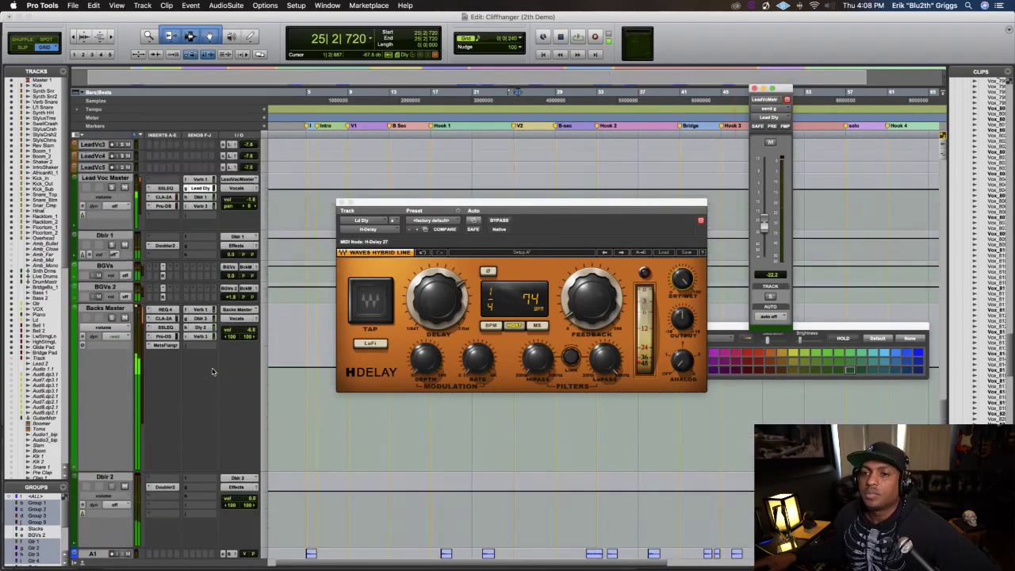
pyautogui.click(112, 387)
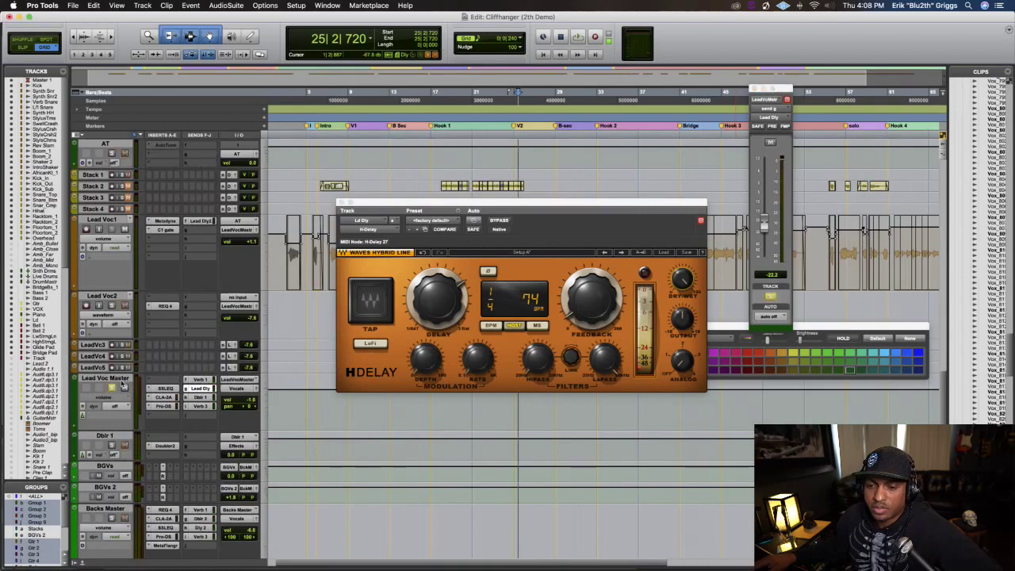
pyautogui.press('space')
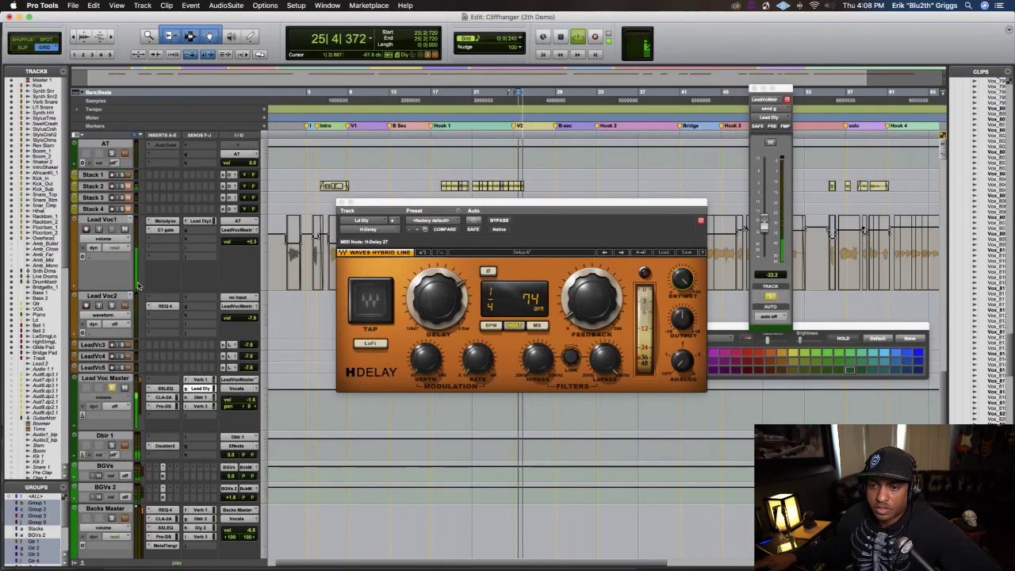
pyautogui.press('space')
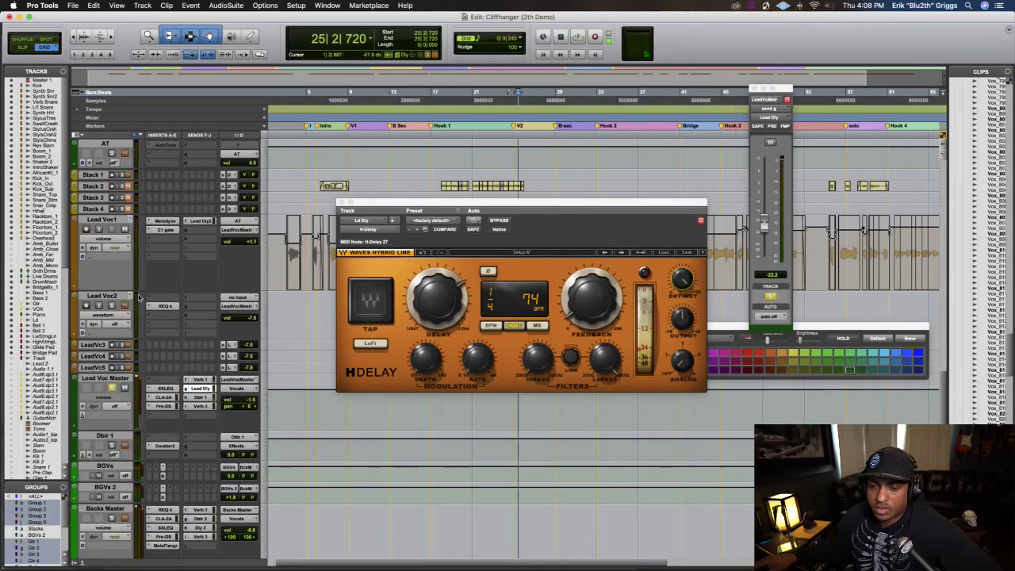
pyautogui.scroll(-15, 109, 339)
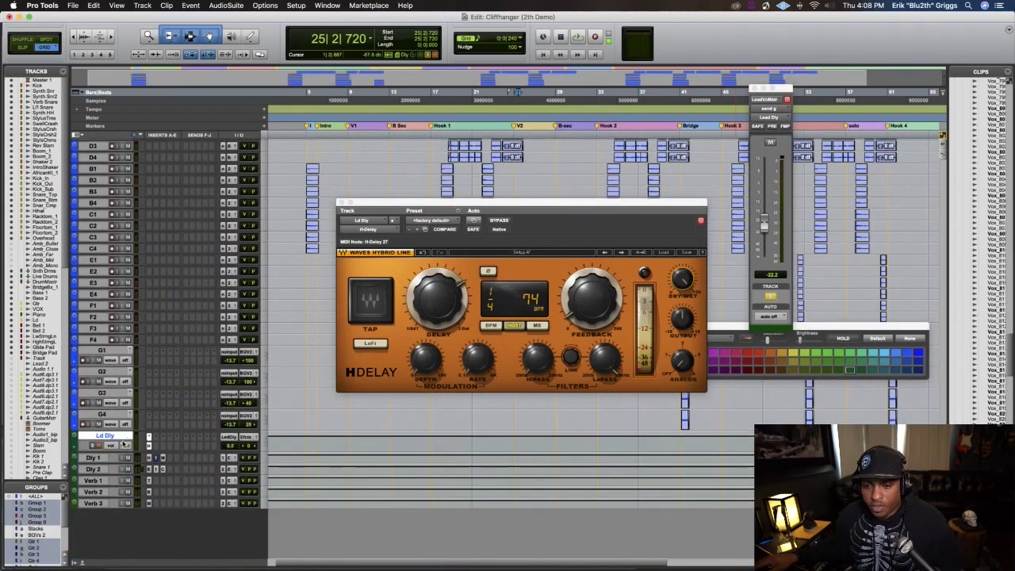
pyautogui.click(91, 449)
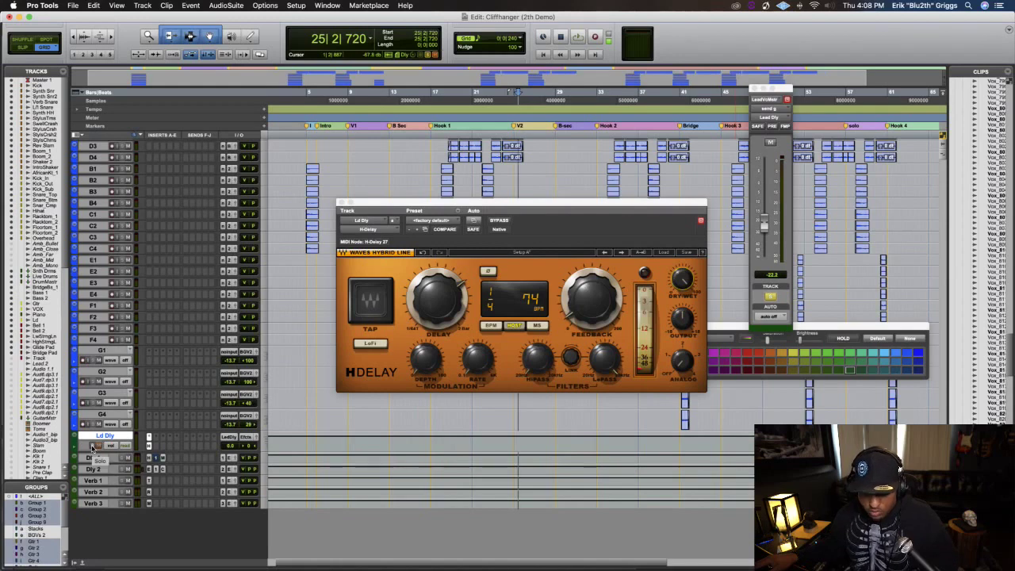
# Set the Lead Dly send level to -17.4 dB while the soloed lead vocal plays from 25|2|720
pyautogui.press('space')
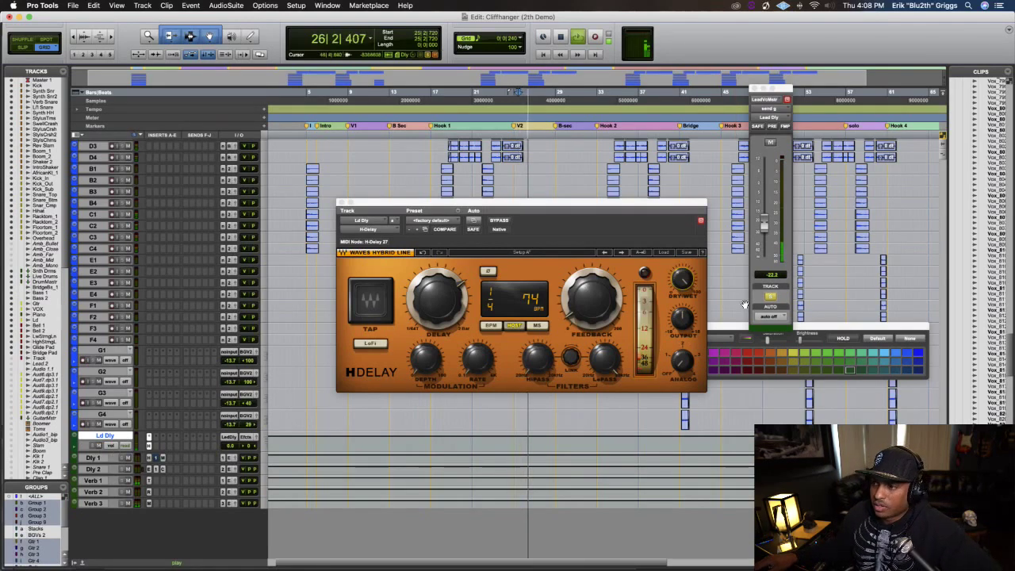
pyautogui.moveTo(764, 225); pyautogui.dragTo(766, 217)
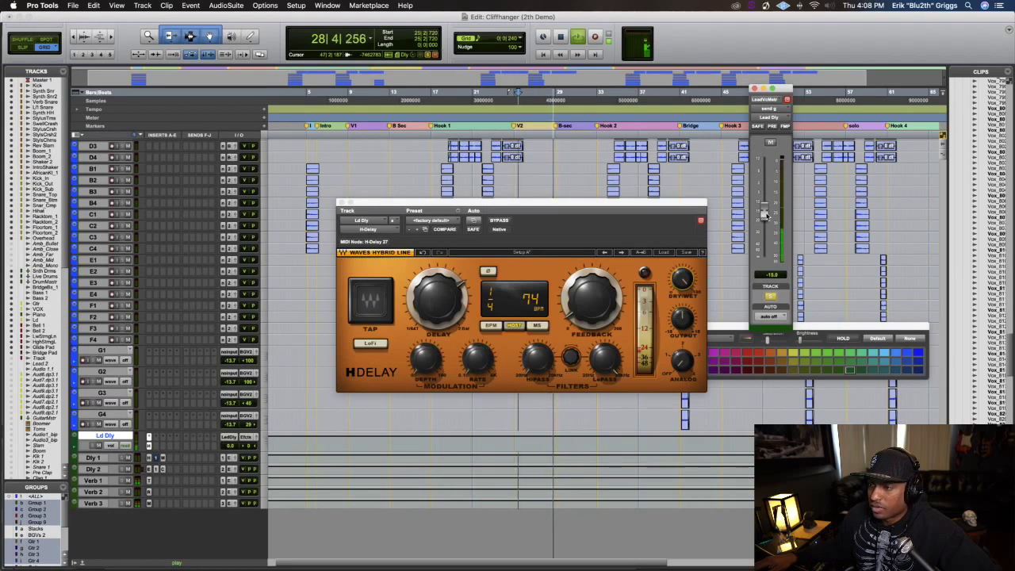
pyautogui.moveTo(767, 214); pyautogui.dragTo(767, 221)
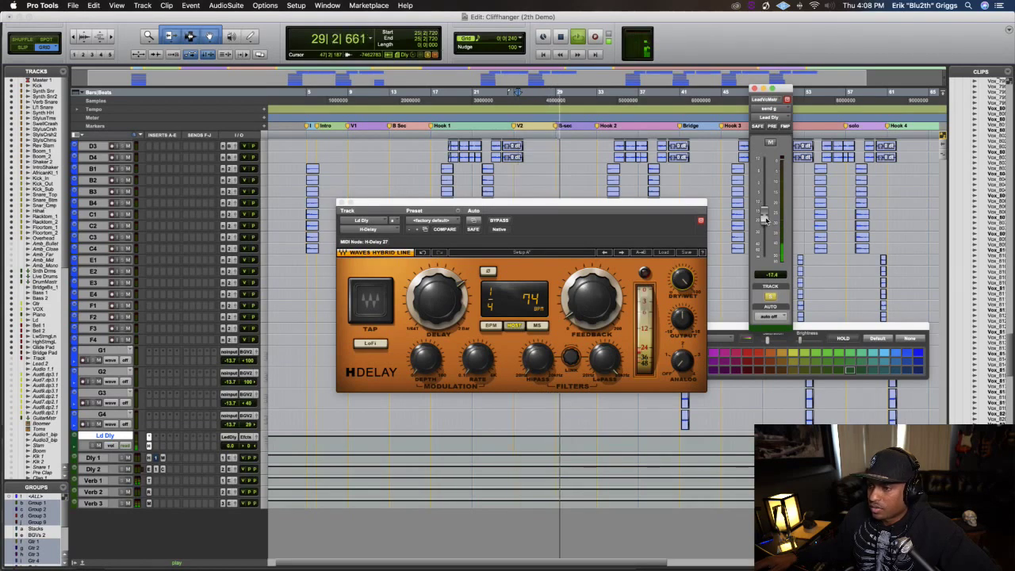
# Raise the H-Delay's high-pass filter while the soloed lead vocal plays, and stop playback
pyautogui.click(538, 359)
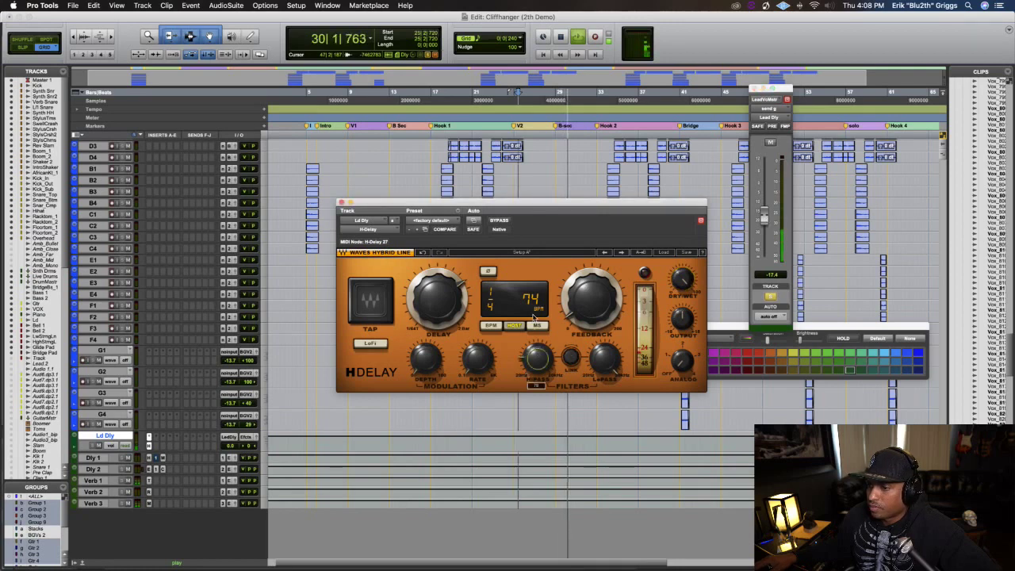
pyautogui.click(572, 357)
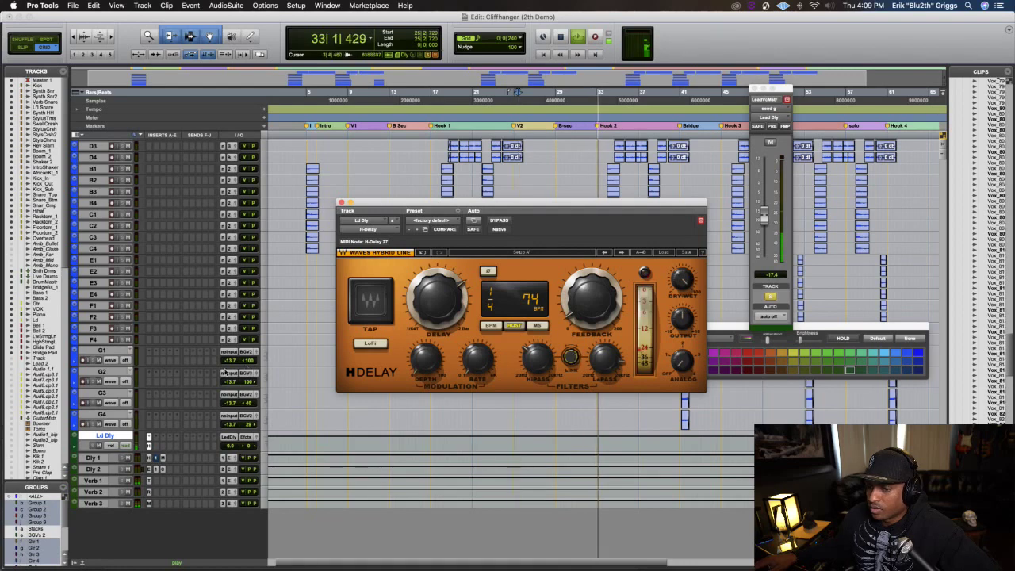
pyautogui.press('space')
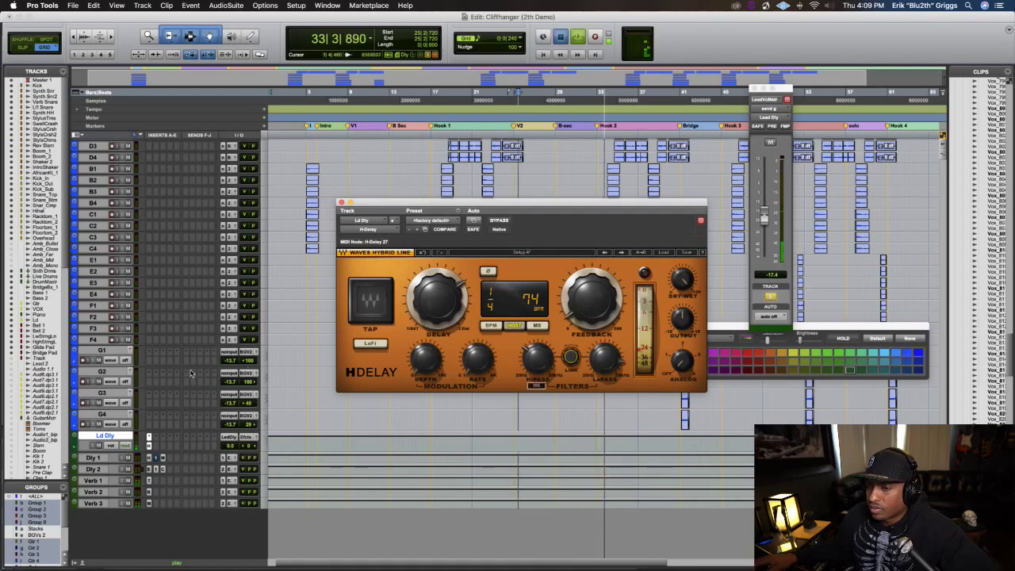
# Lower Lead Voc Master's Verb 3 send to -14.2 dB while auditioning the lead vocal from 25|2|720
pyautogui.scroll(10, 179, 389)
pyautogui.scroll(5, 188, 375)
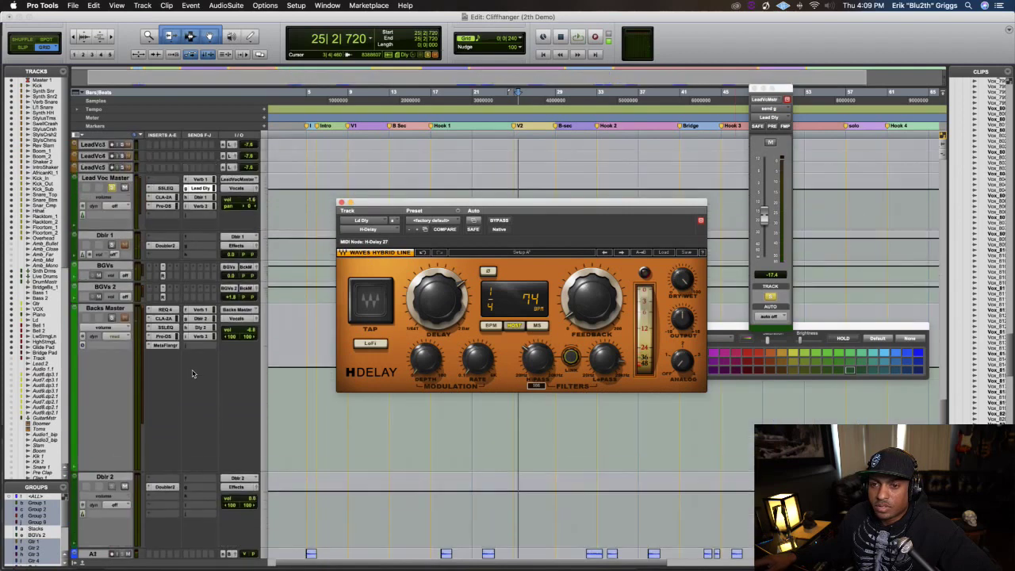
pyautogui.click(205, 257)
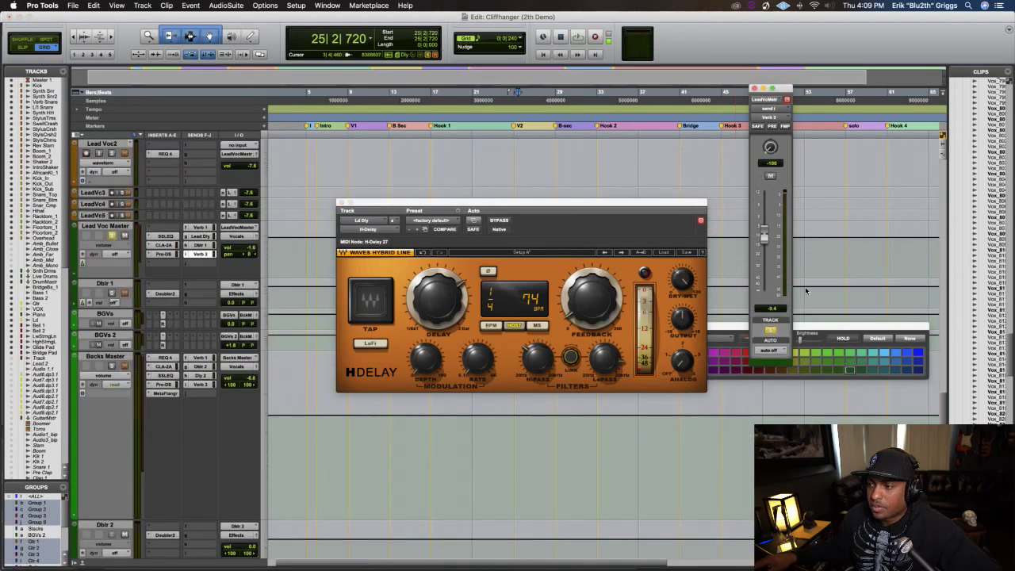
pyautogui.moveTo(764, 235); pyautogui.dragTo(765, 255)
pyautogui.press('space')
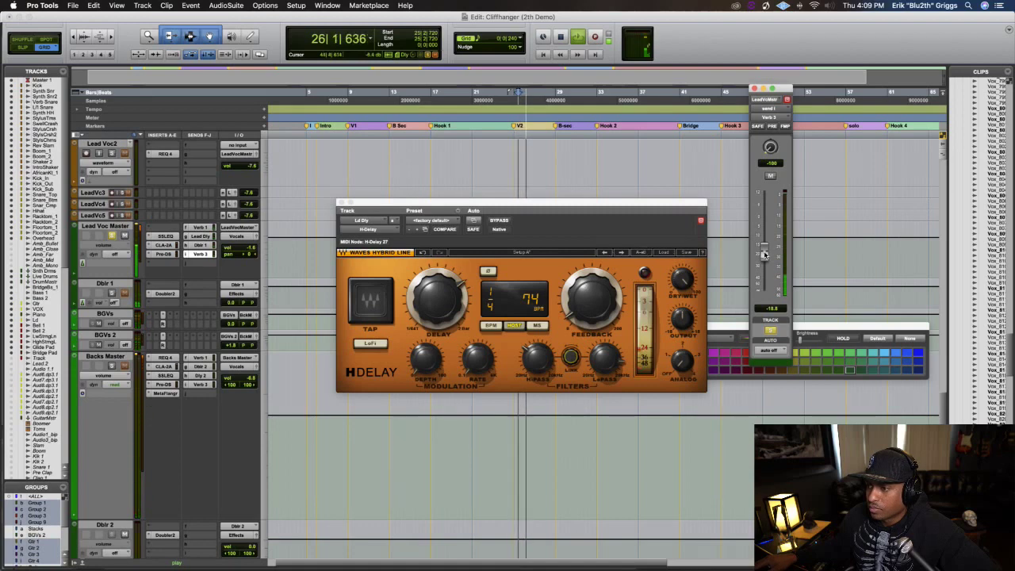
pyautogui.moveTo(764, 254); pyautogui.dragTo(765, 242)
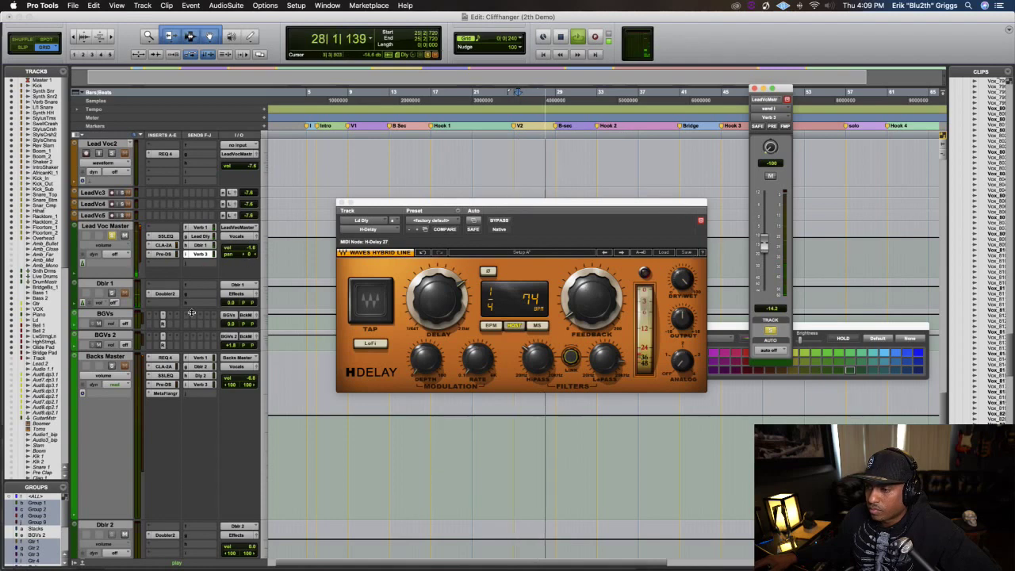
pyautogui.press('space')
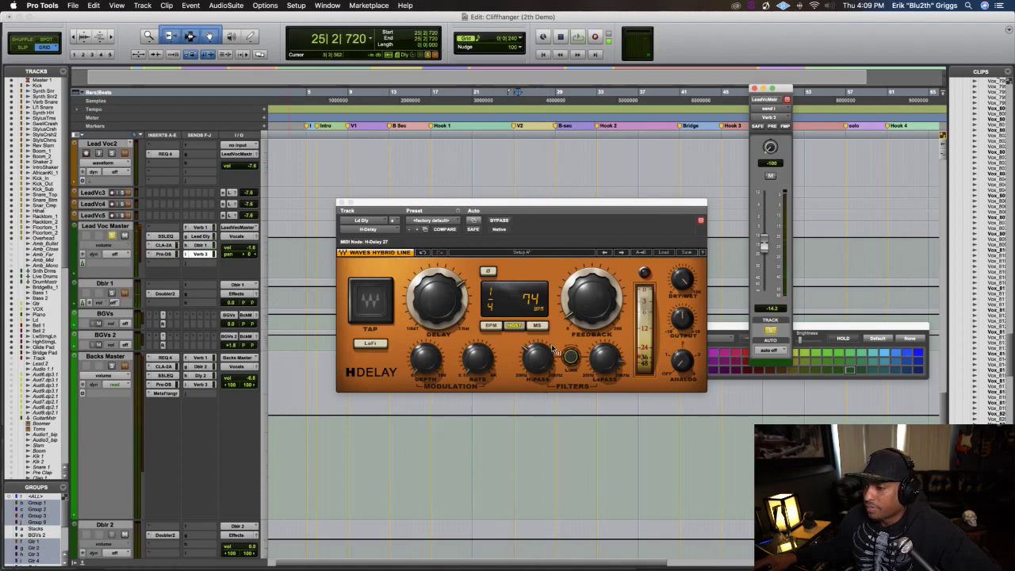
# Insert the mono/stereo AutoPan plug-in after H-Delay on the Ld Dly return
pyautogui.scroll(-15, 169, 355)
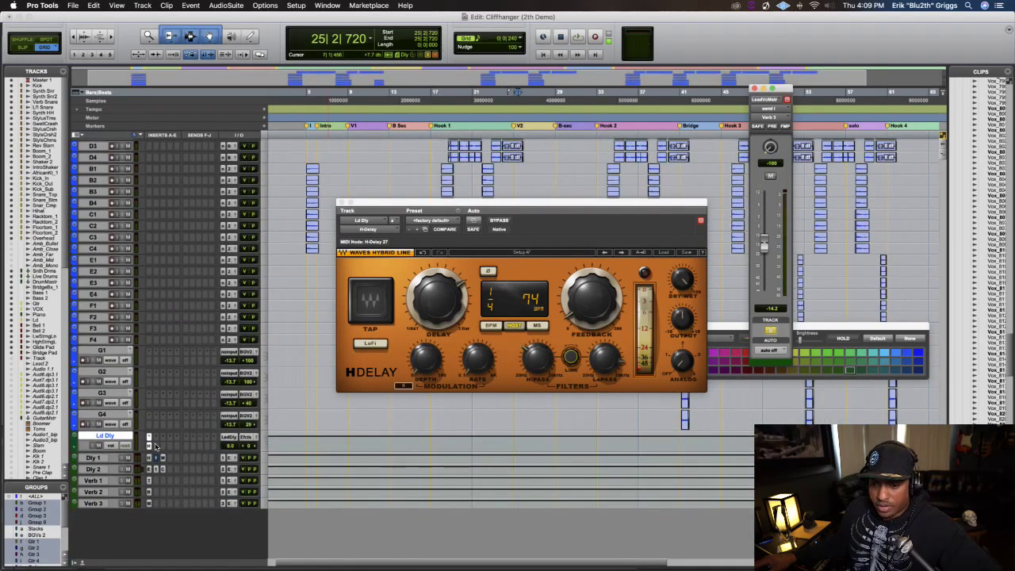
pyautogui.click(156, 447)
pyautogui.moveTo(184, 447)
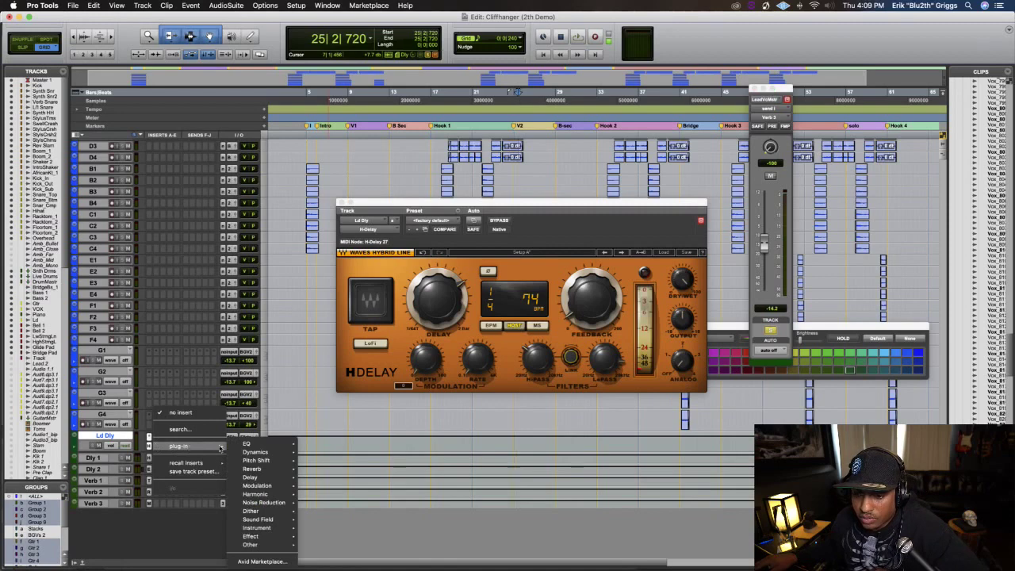
pyautogui.moveTo(270, 512)
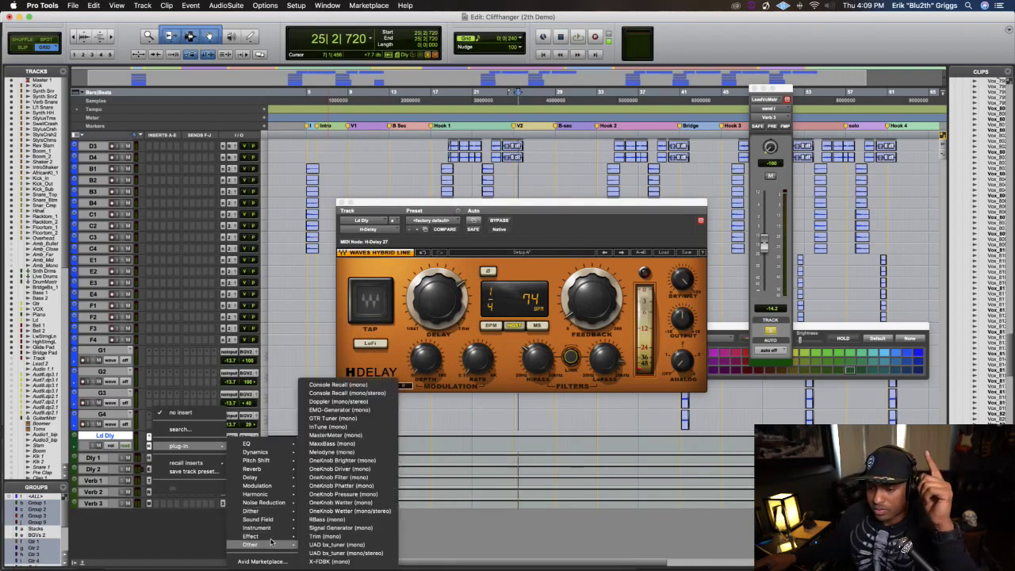
pyautogui.moveTo(272, 536)
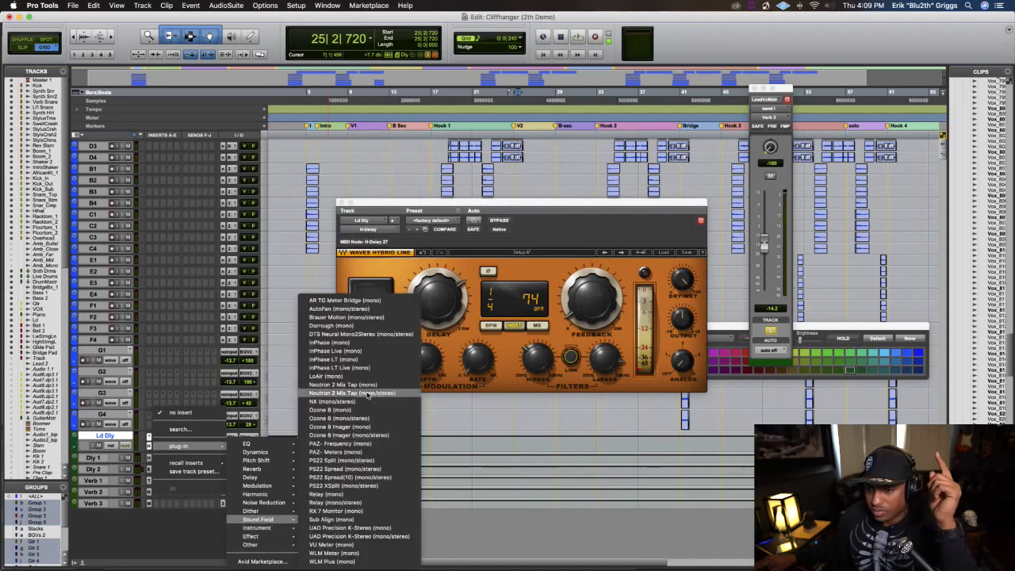
pyautogui.click(363, 309)
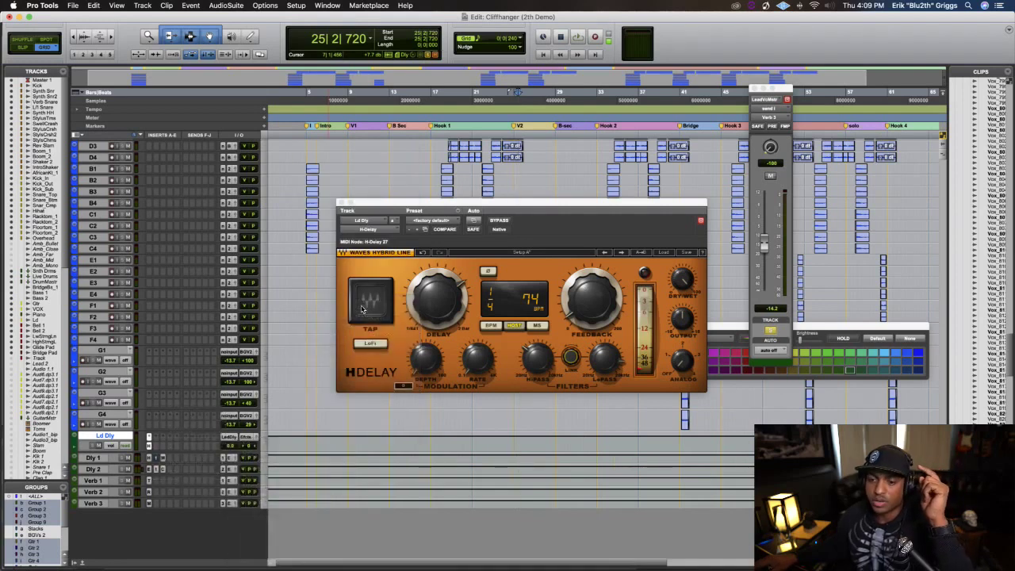
pyautogui.click(150, 446)
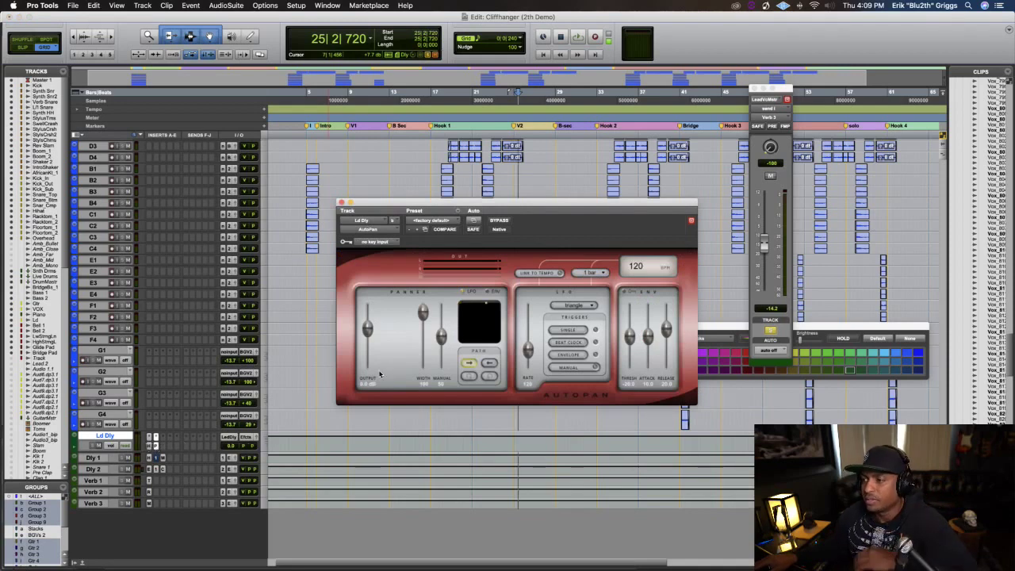
# Reduce AutoPan's width, set its rate to 49 BPM, and audition the panned delay from 25|2|720
pyautogui.press('space')
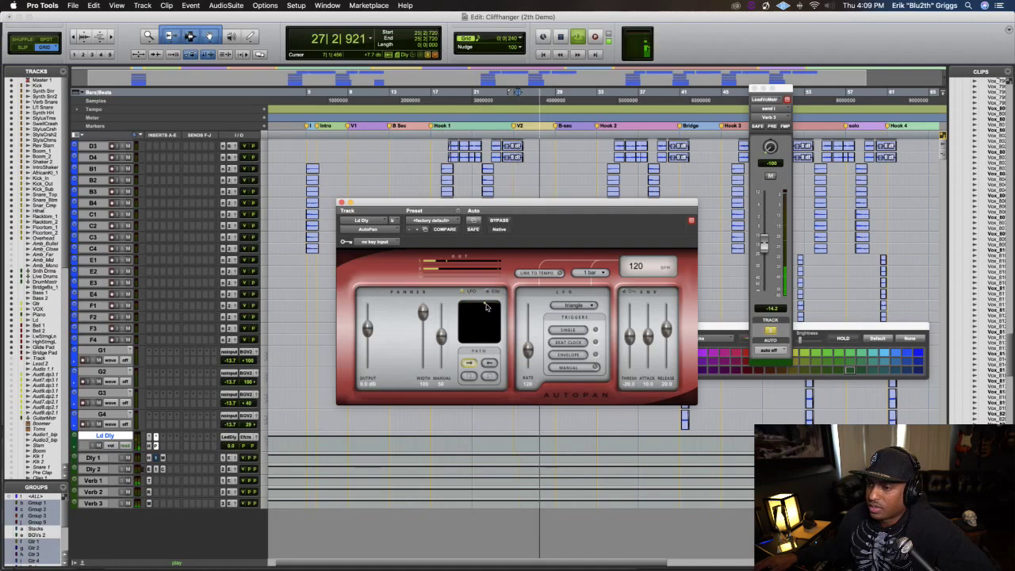
pyautogui.press('space')
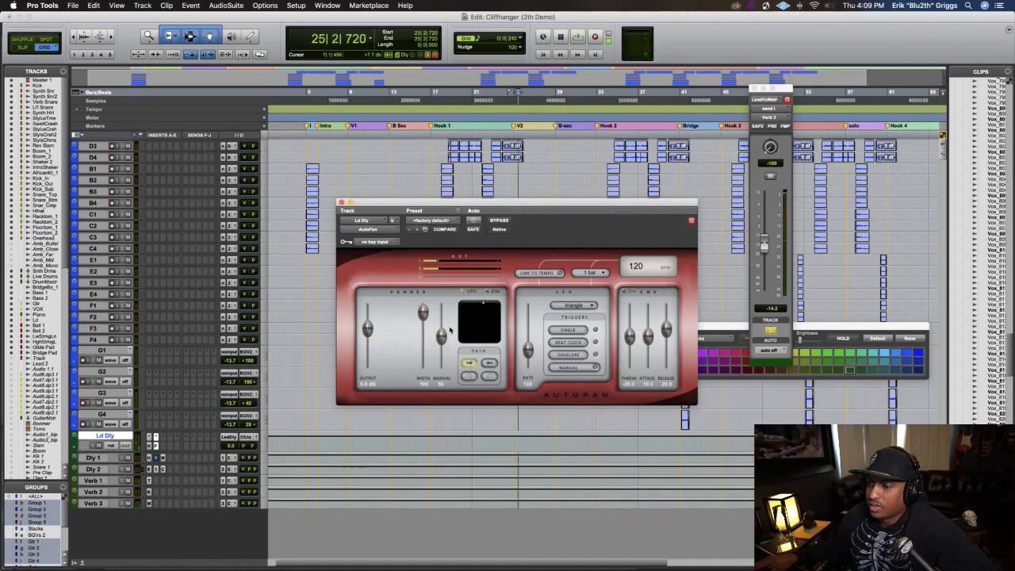
pyautogui.moveTo(424, 311); pyautogui.dragTo(424, 321)
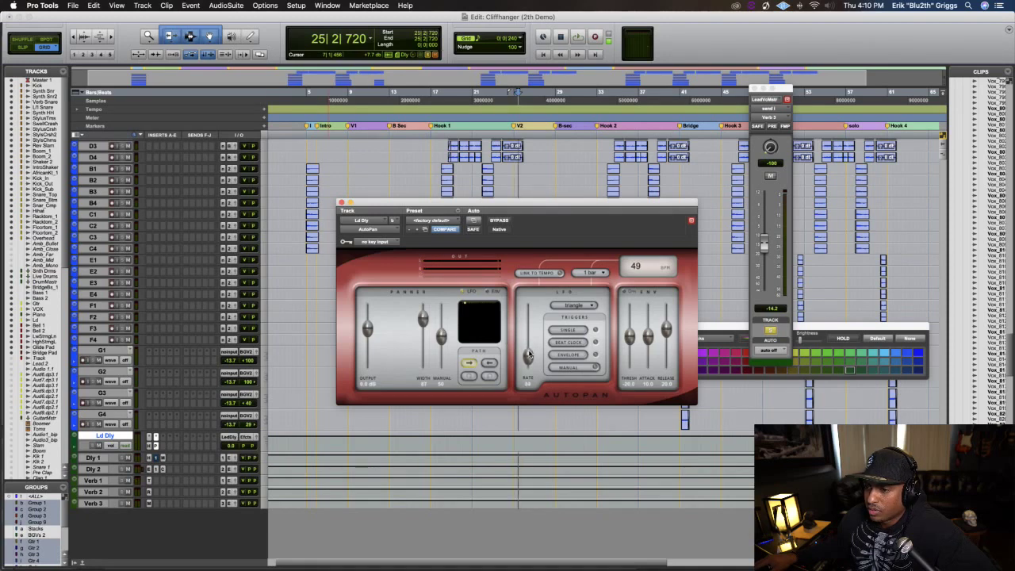
pyautogui.press('space')
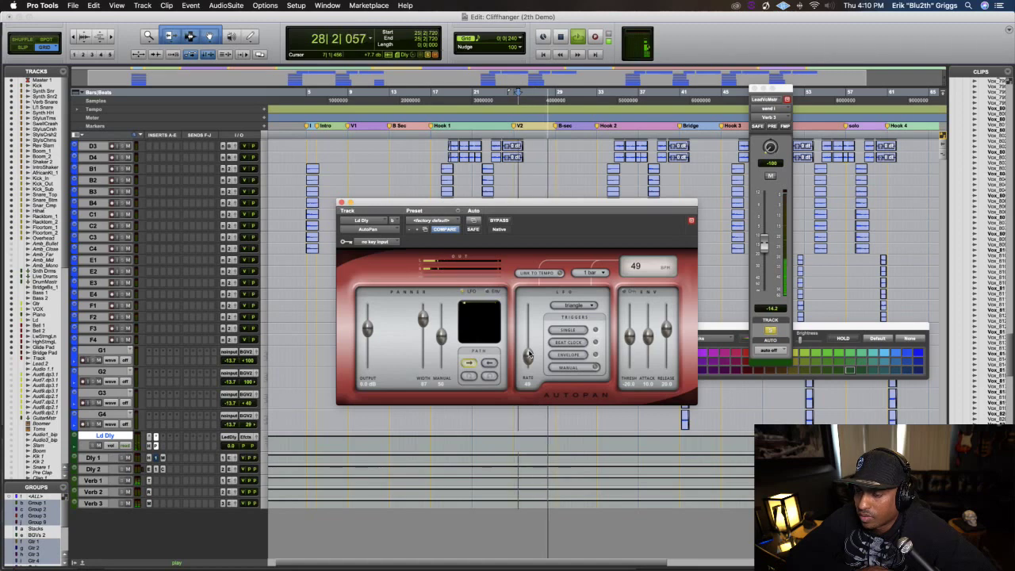
pyautogui.press('space')
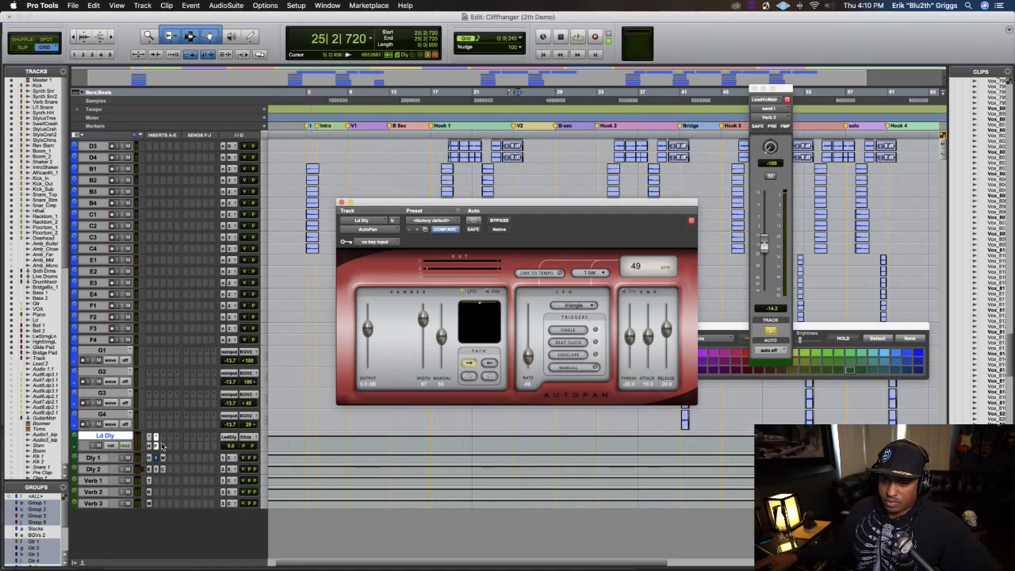
# Insert the stereo FabFilter Pro-C 2 after AutoPan on Ld Dly and set its key input to the Lead Dly bus
pyautogui.click(163, 448)
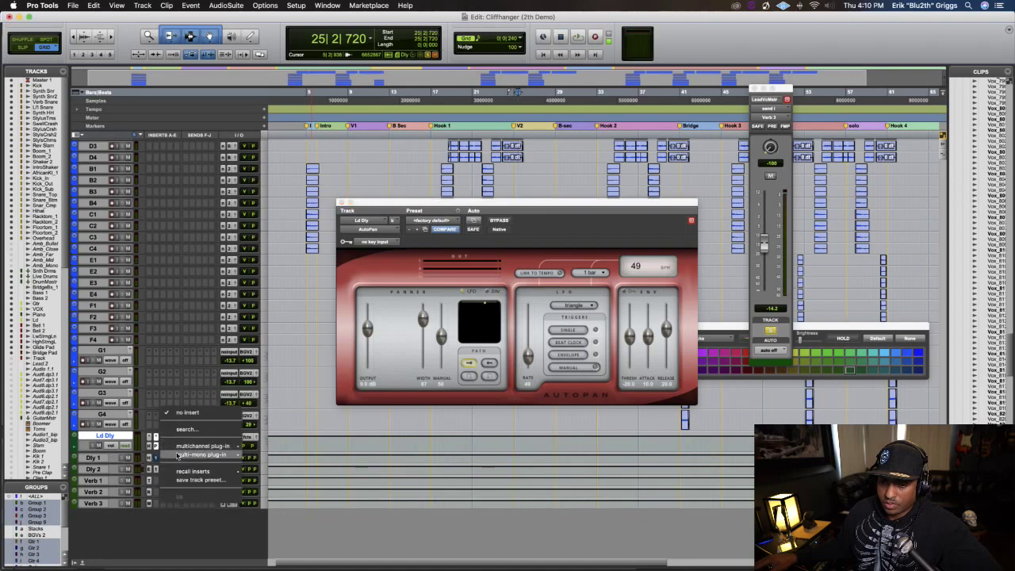
pyautogui.moveTo(202, 447)
pyautogui.moveTo(262, 452)
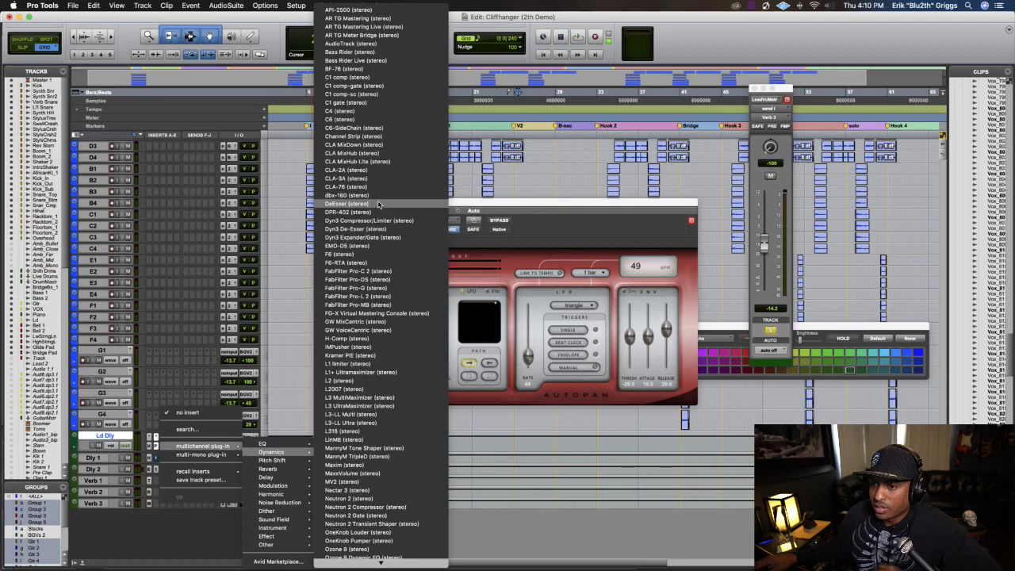
pyautogui.click(383, 274)
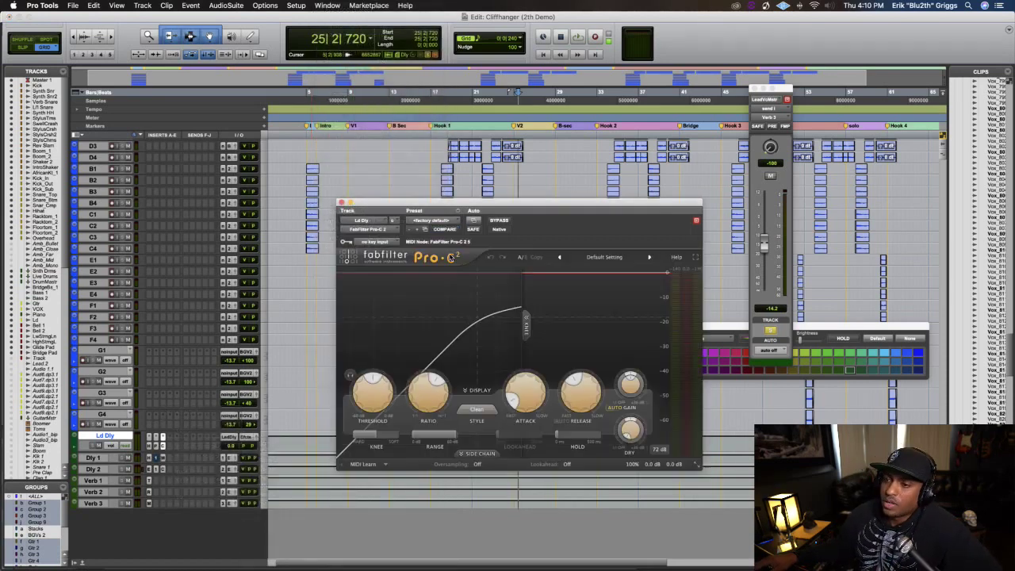
pyautogui.click(383, 240)
pyautogui.moveTo(383, 242)
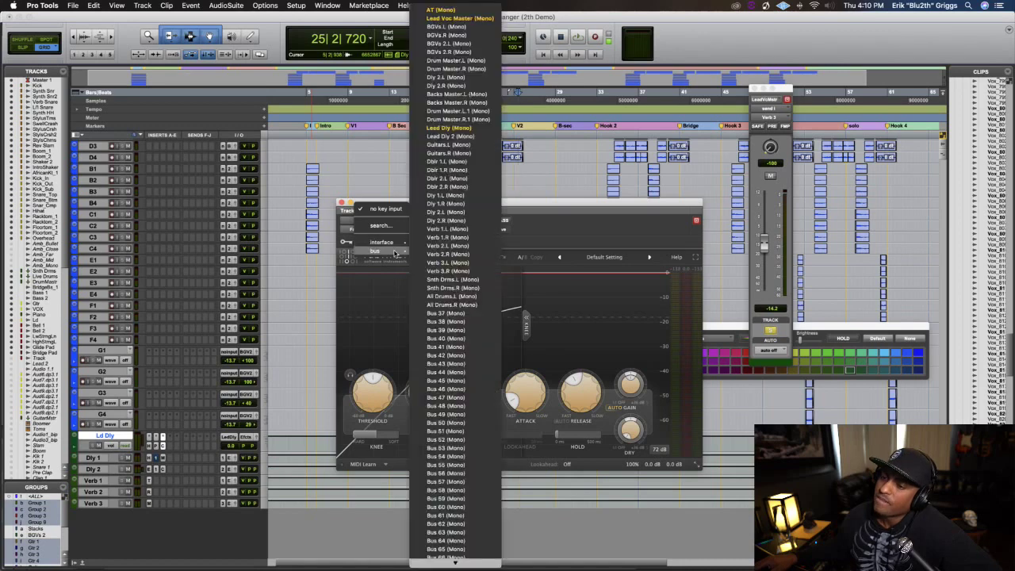
pyautogui.click(458, 128)
# Set the Pro-C 2 threshold to -36.79 dB and turn off Auto Gain during playback from 25|2|720
pyautogui.press('space')
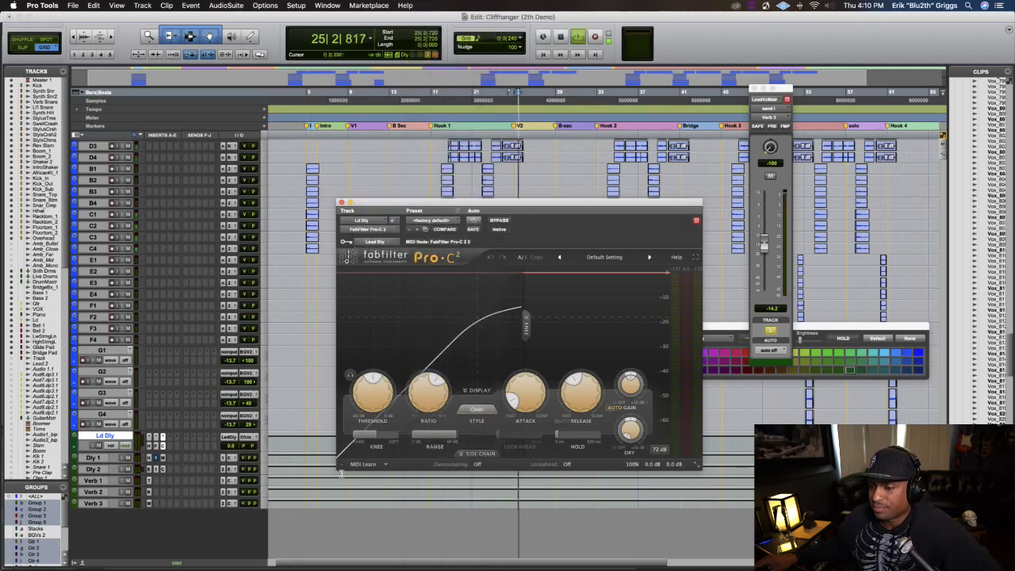
pyautogui.moveTo(373, 400); pyautogui.dragTo(374, 427)
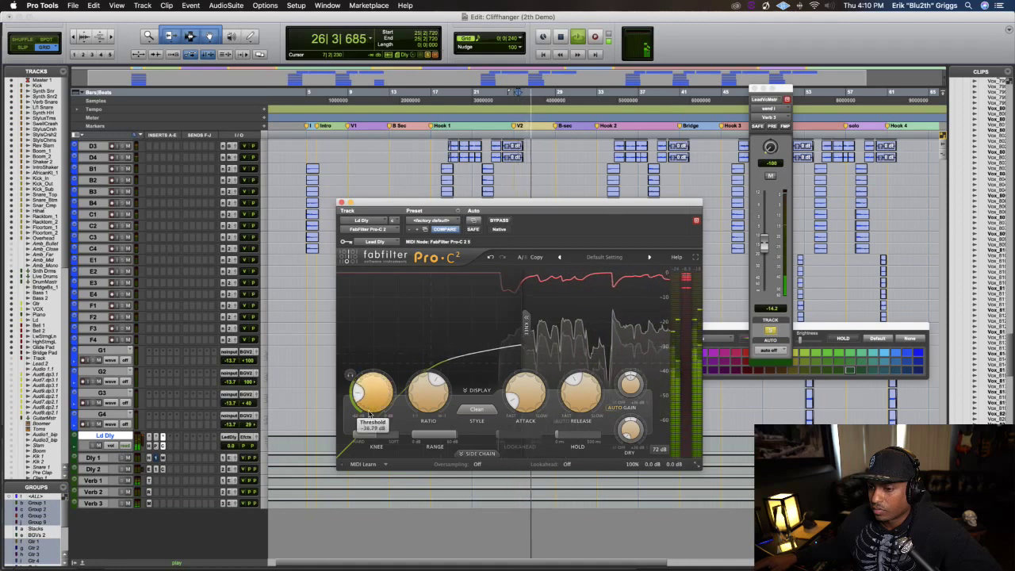
pyautogui.moveTo(426, 402)
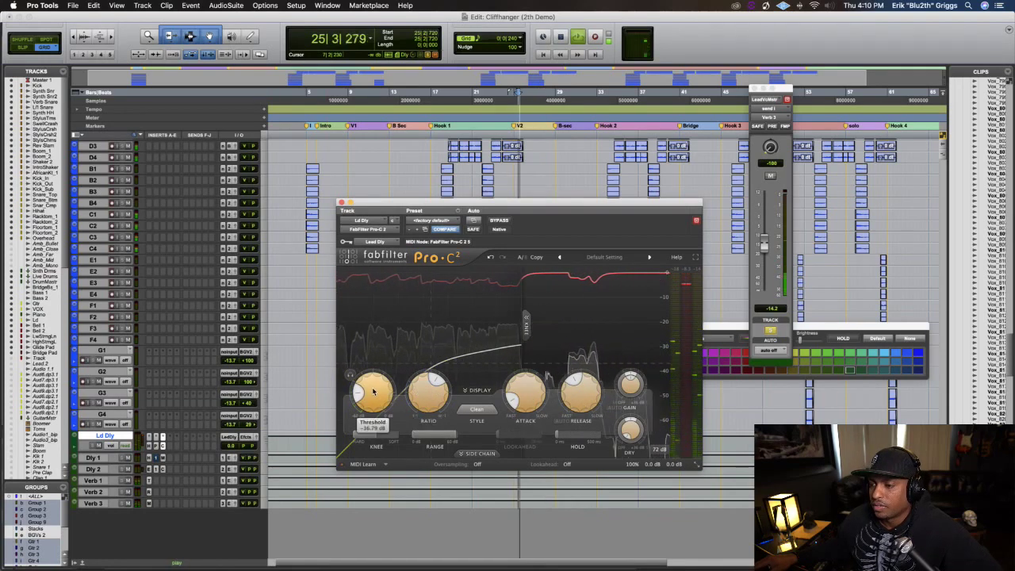
pyautogui.moveTo(374, 391)
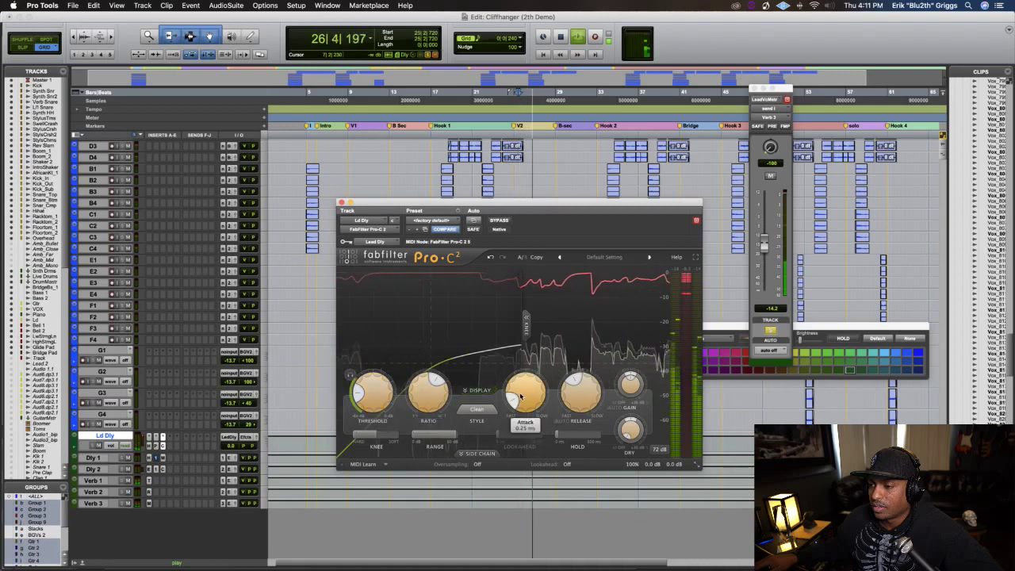
# Set the Pro-C 2 hold time to 9.90 ms and audition the ducked delay
pyautogui.moveTo(520, 397)
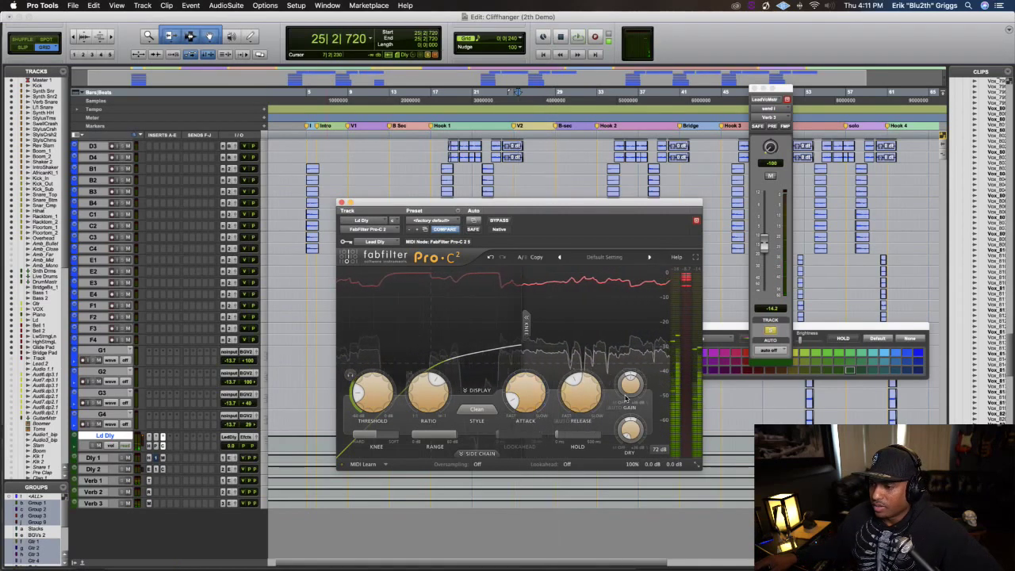
pyautogui.moveTo(565, 437)
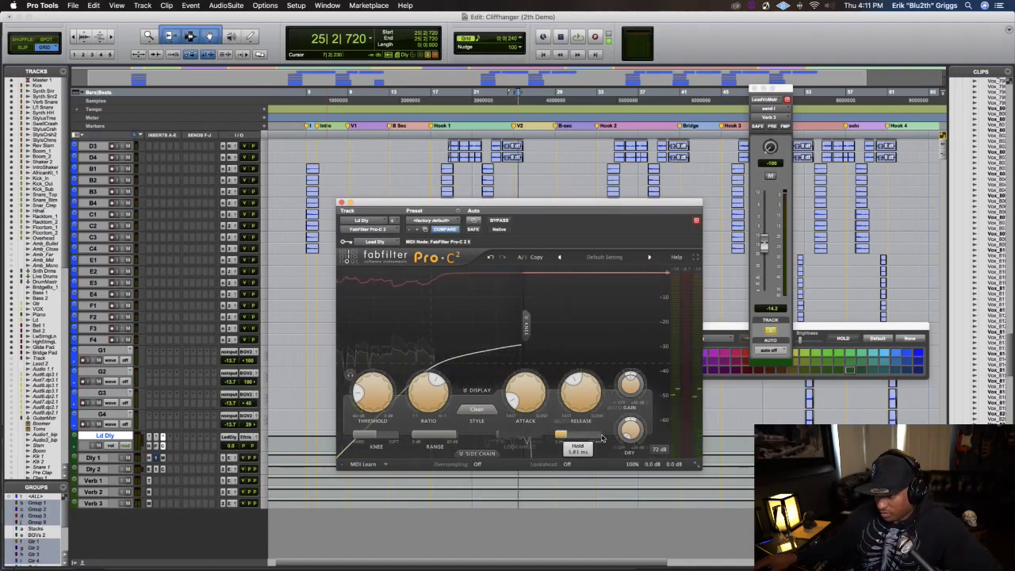
pyautogui.press('space')
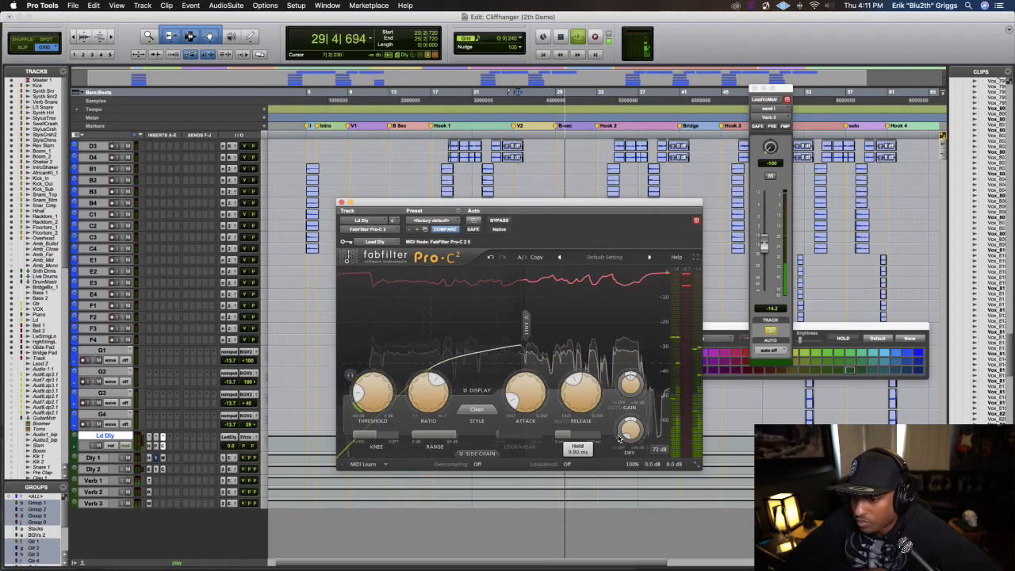
# Reopen H-Delay on Ld Dly, readjust its high-pass filter during playback, and replay briefly from 25|2|720
pyautogui.click(151, 447)
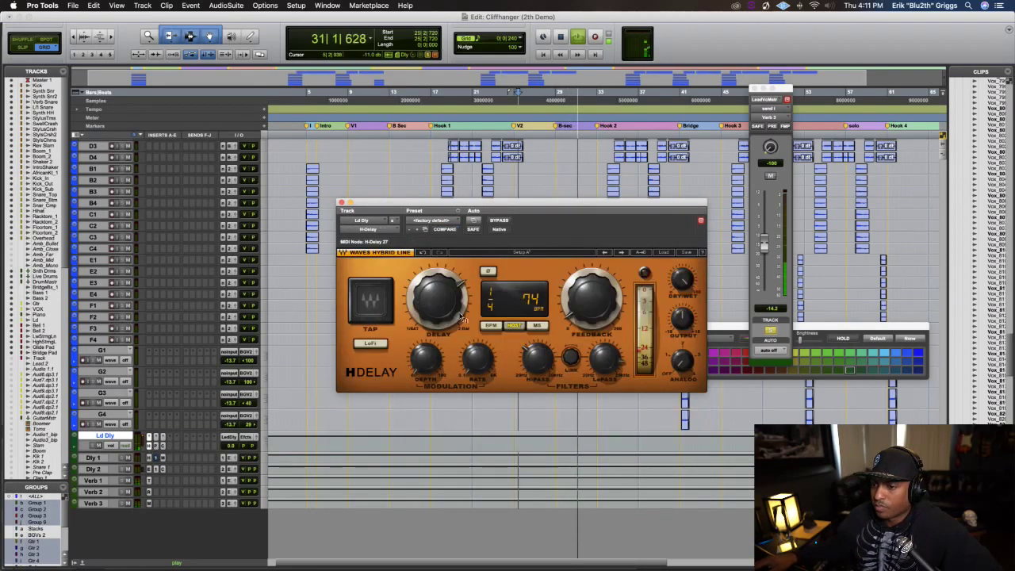
pyautogui.moveTo(541, 355)
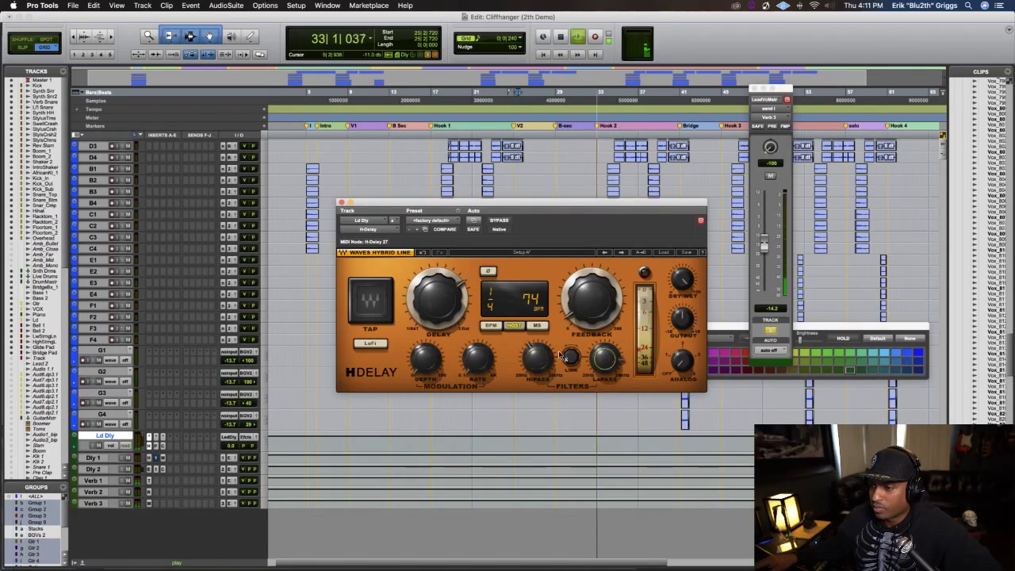
pyautogui.scroll(2, 539, 357)
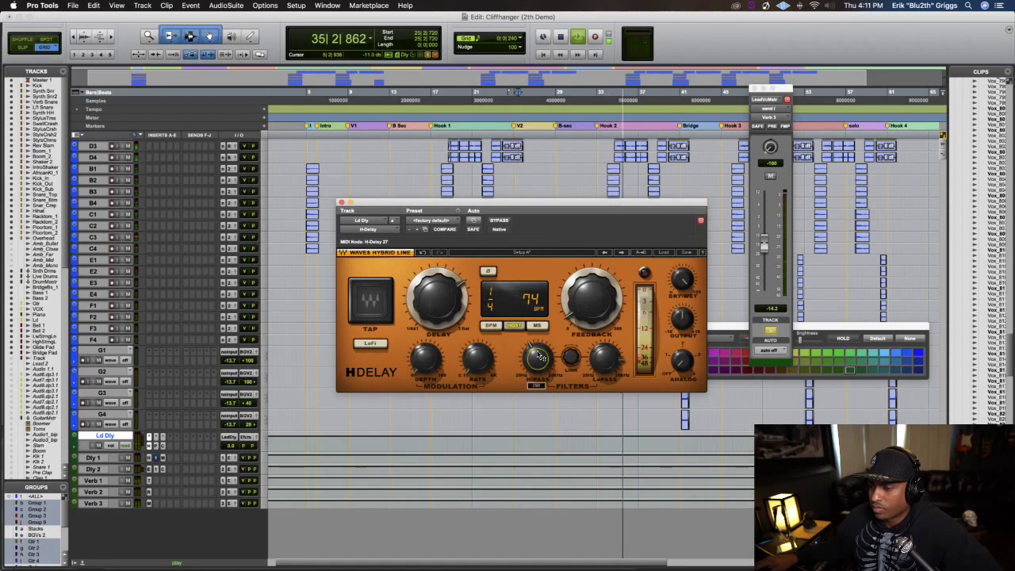
pyautogui.press('space')
pyautogui.press('space')
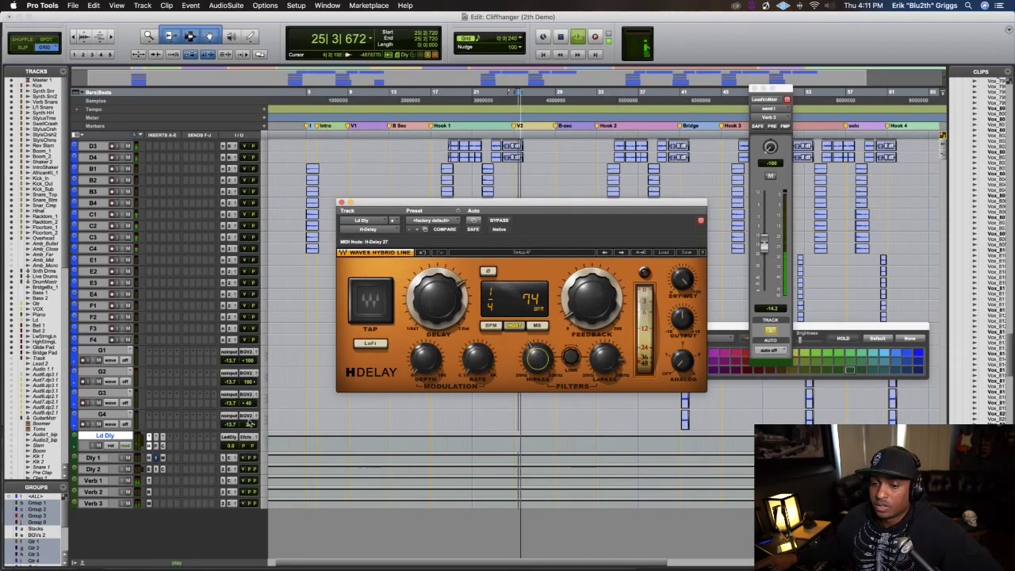
pyautogui.press('space')
# Insert the stereo MetaFlanger plug-in after Pro-C 2 on Ld Dly and load its A Classic phaser setup
pyautogui.click(169, 447)
pyautogui.moveTo(207, 448)
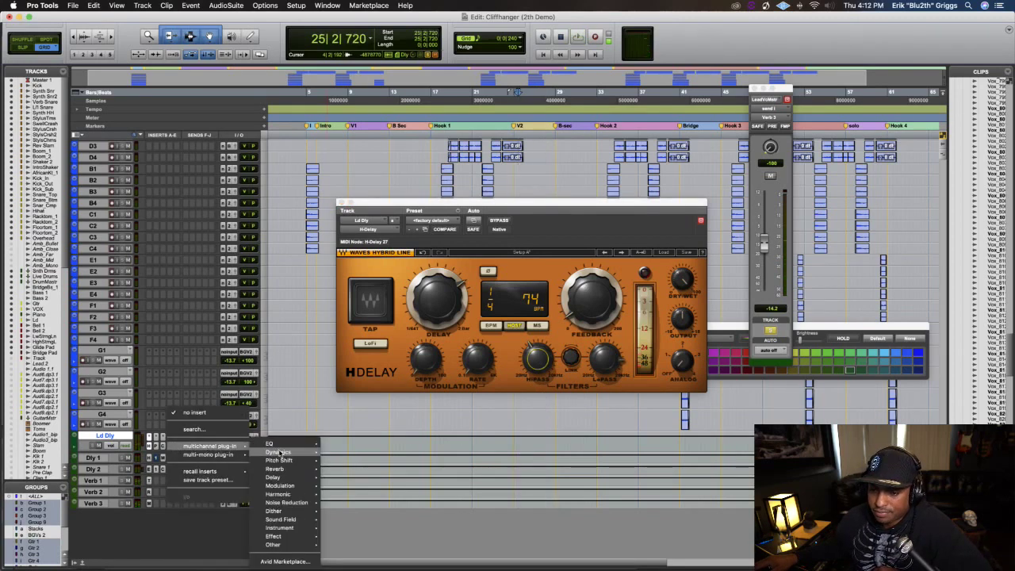
pyautogui.moveTo(279, 453)
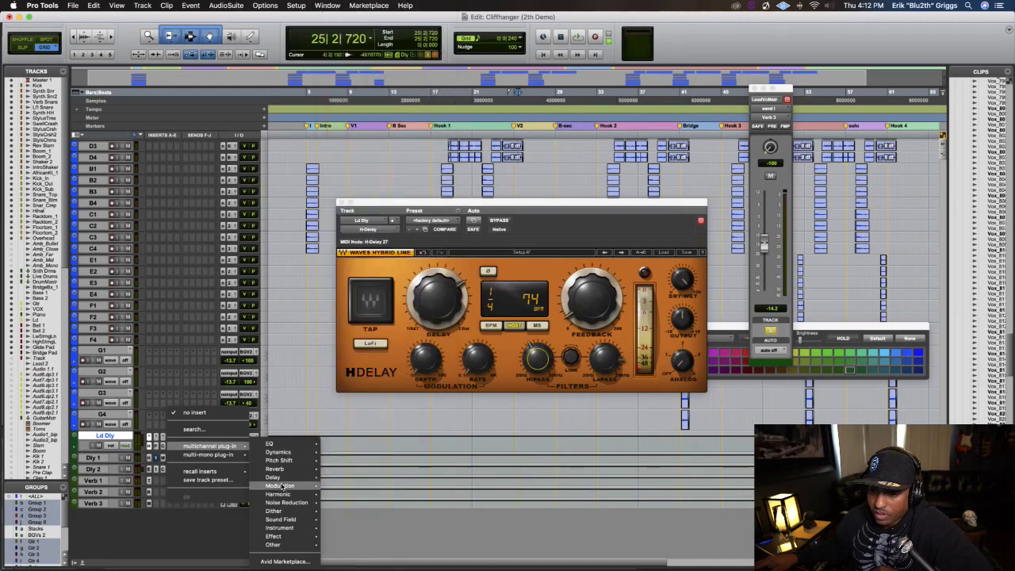
pyautogui.moveTo(282, 485)
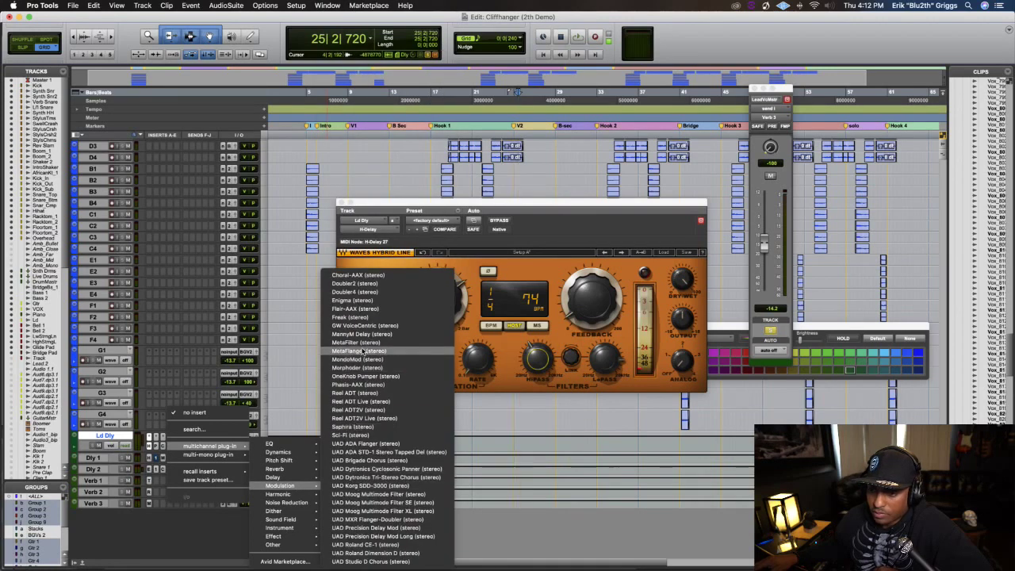
pyautogui.click(456, 339)
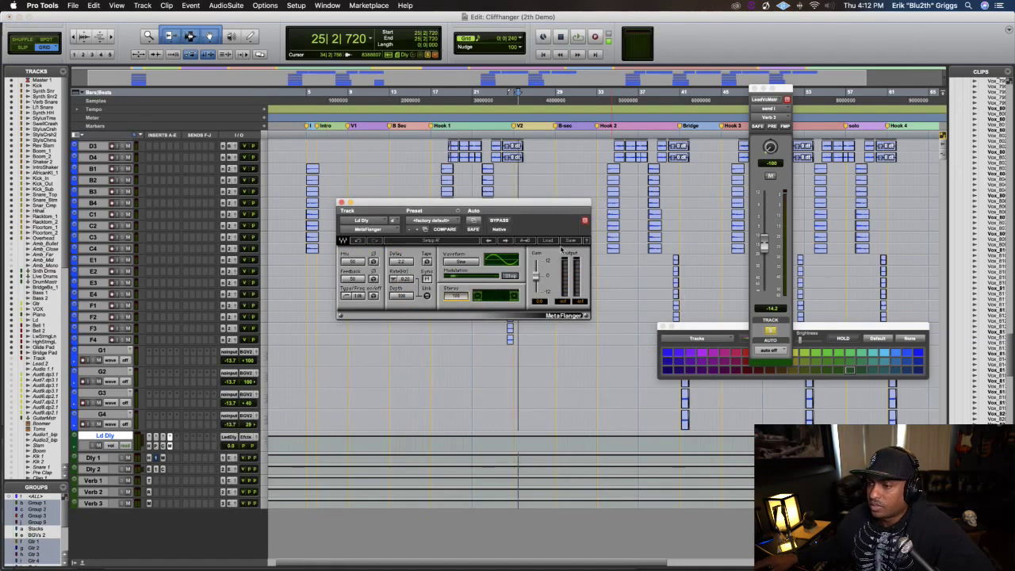
pyautogui.click(561, 248)
pyautogui.click(599, 298)
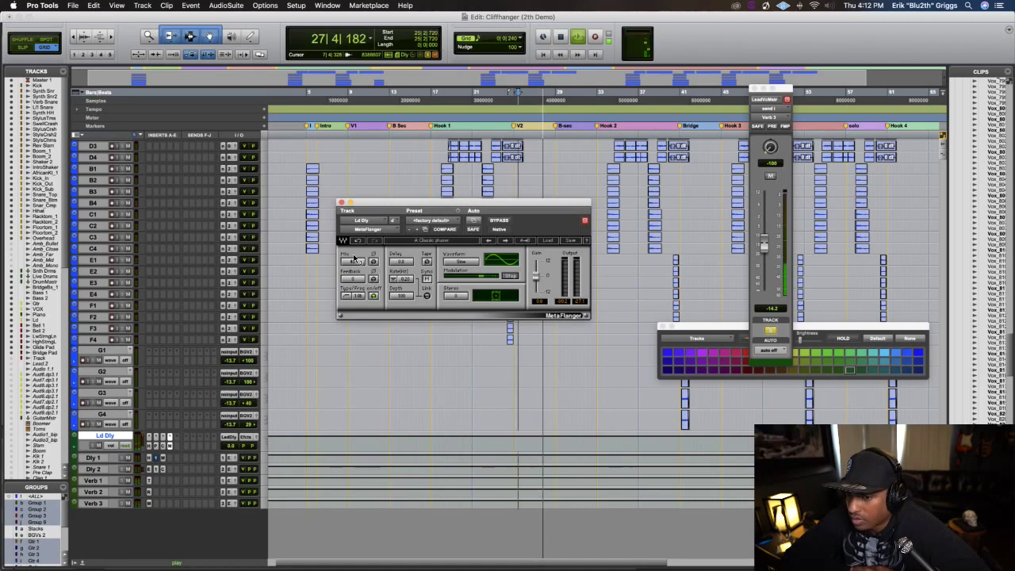
# Adjust the MetaFlanger mix and set its stereo to 100 during playback, lowering the lead vocal's Verb 3 send to -17.7 dB
pyautogui.click(354, 259)
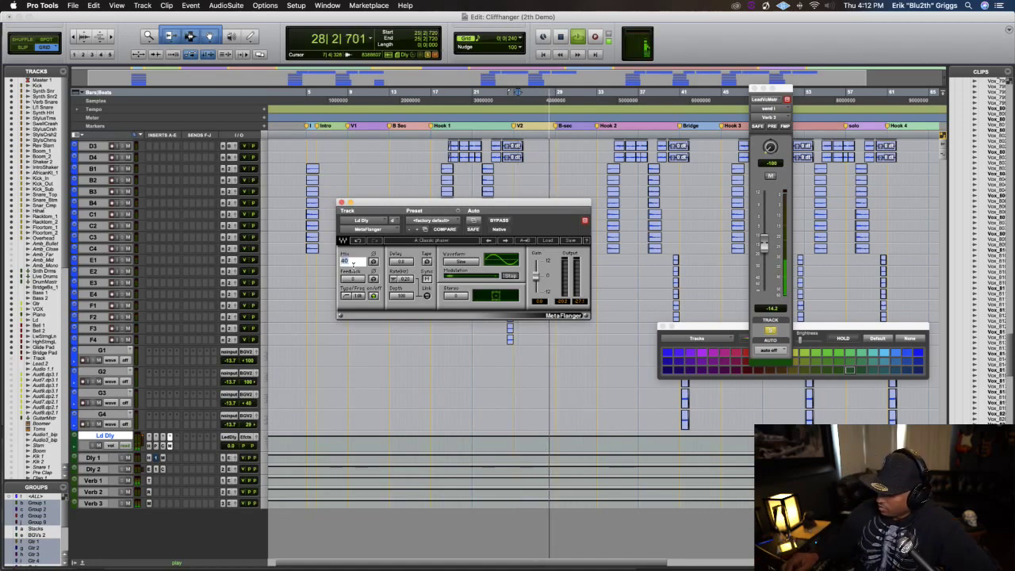
pyautogui.press('Return')
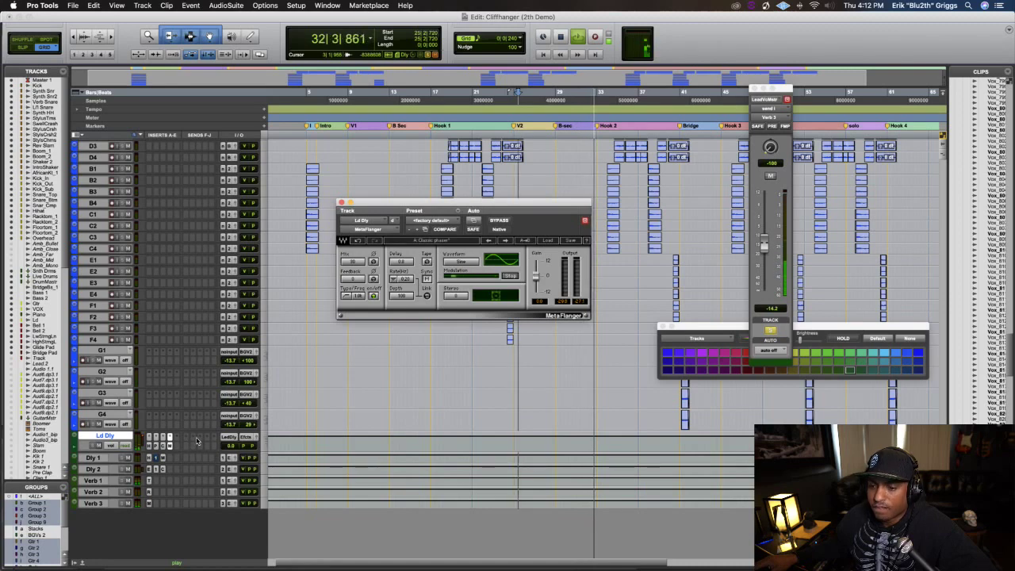
pyautogui.moveTo(765, 246); pyautogui.dragTo(766, 252)
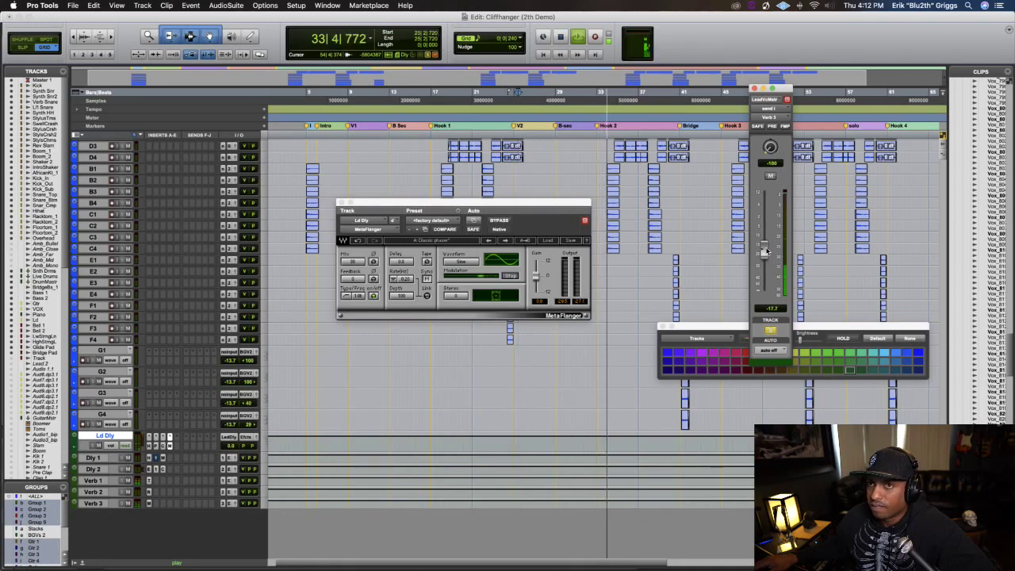
pyautogui.moveTo(486, 296); pyautogui.dragTo(497, 296)
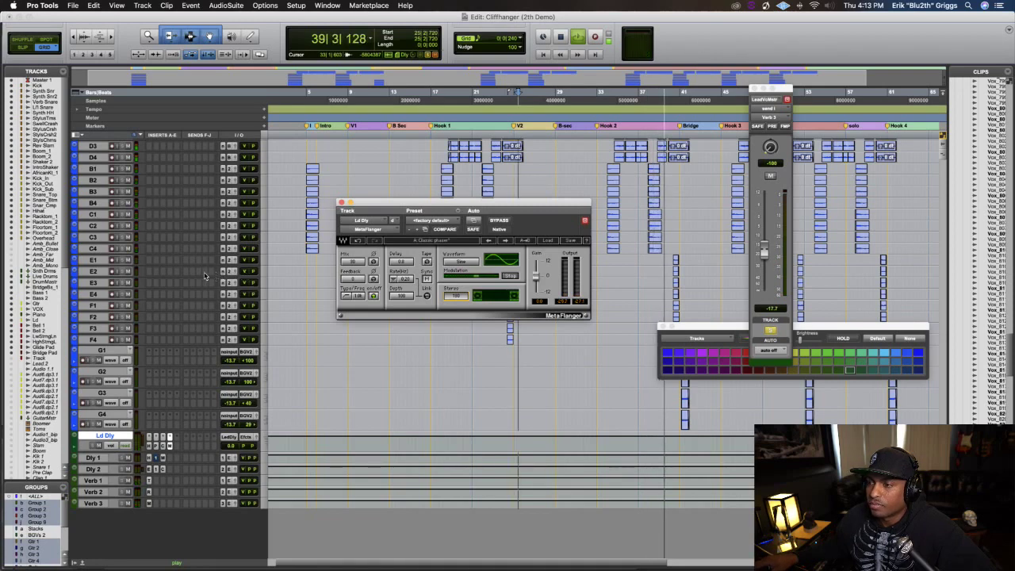
# Unsolo the Lead Voc Master track and play the full mix from 25|2|720
pyautogui.press('space')
pyautogui.scroll(10, 658, 185)
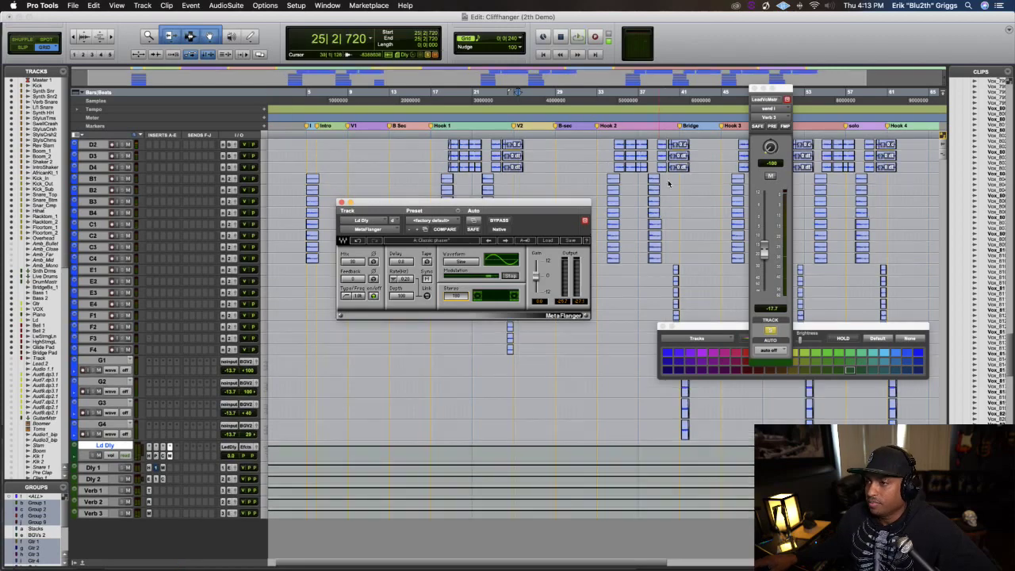
pyautogui.scroll(5, 226, 168)
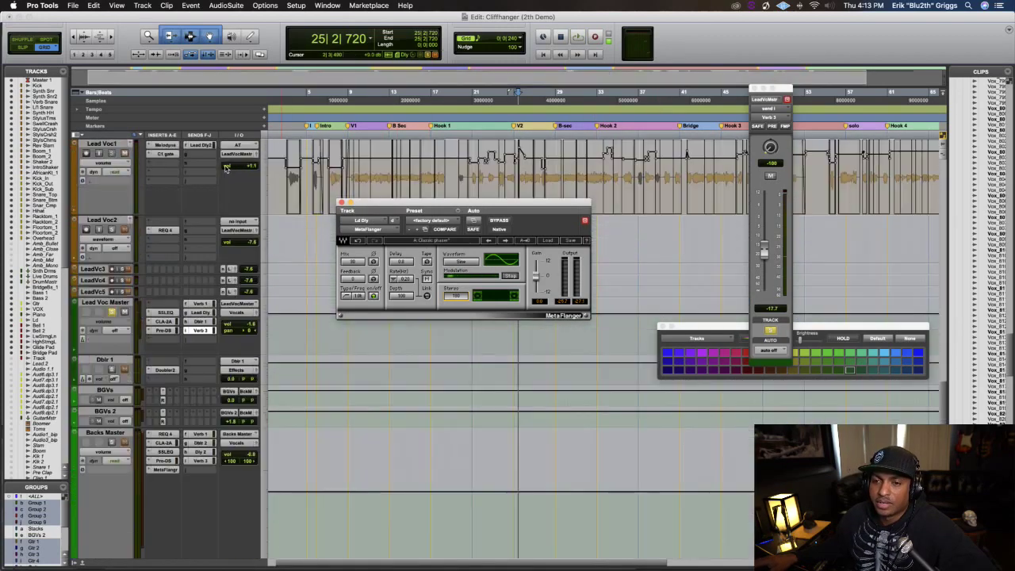
pyautogui.click(114, 311)
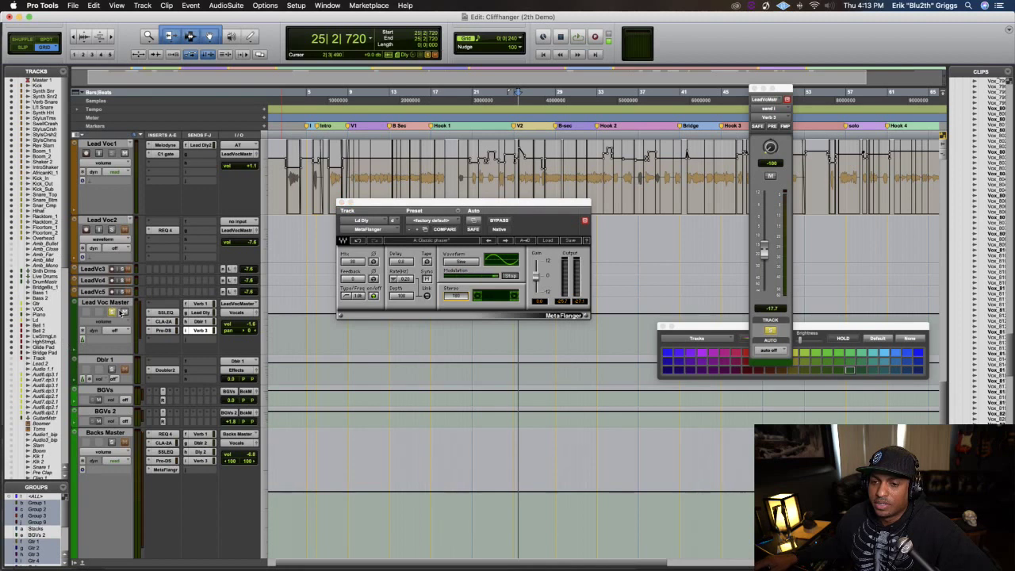
pyautogui.press('space')
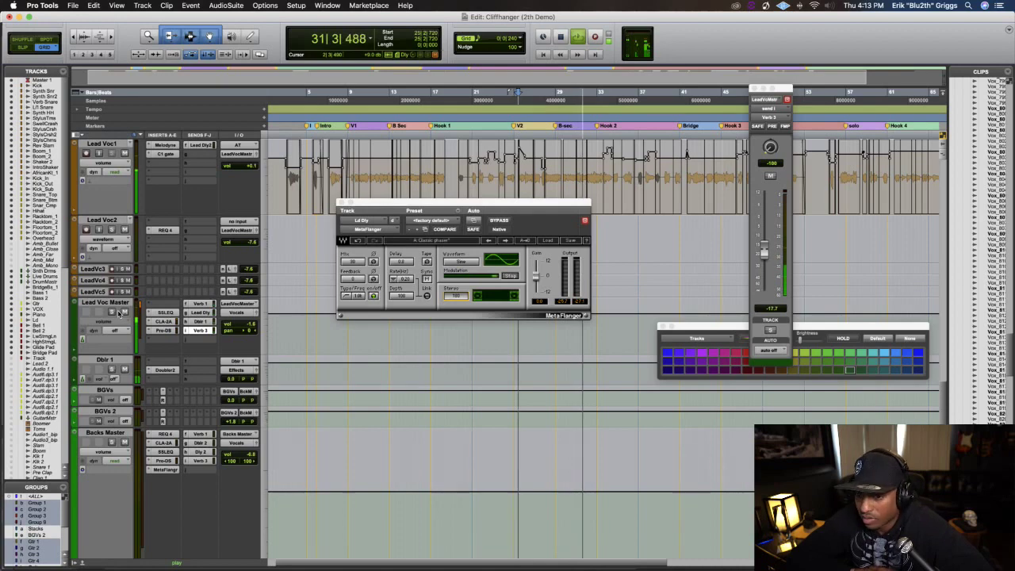
pyautogui.press('space')
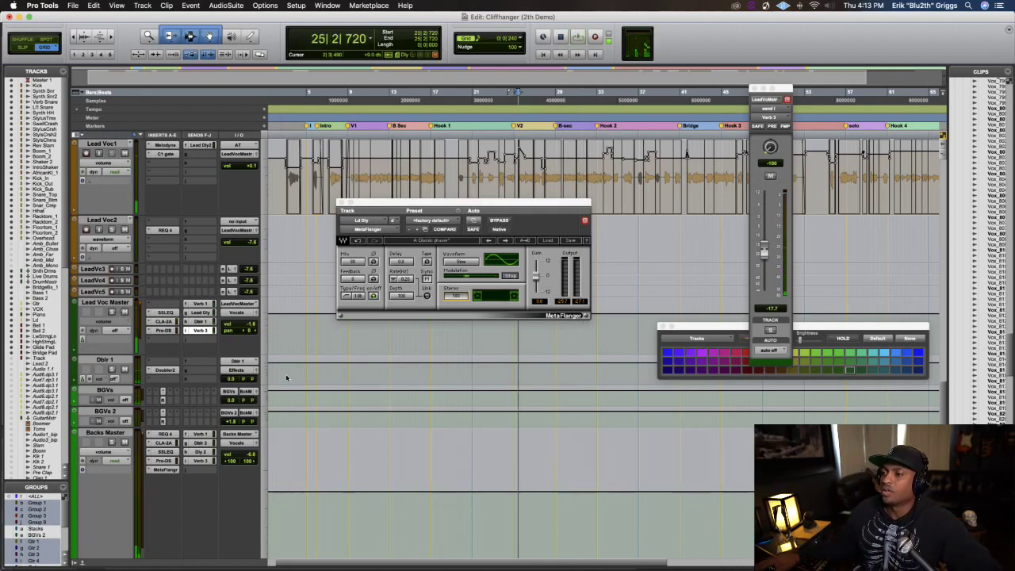
# Lower the Lead Voc Master send to Verb 3 to -37.2 dB and audition it in the full mix
pyautogui.moveTo(763, 254); pyautogui.dragTo(765, 267)
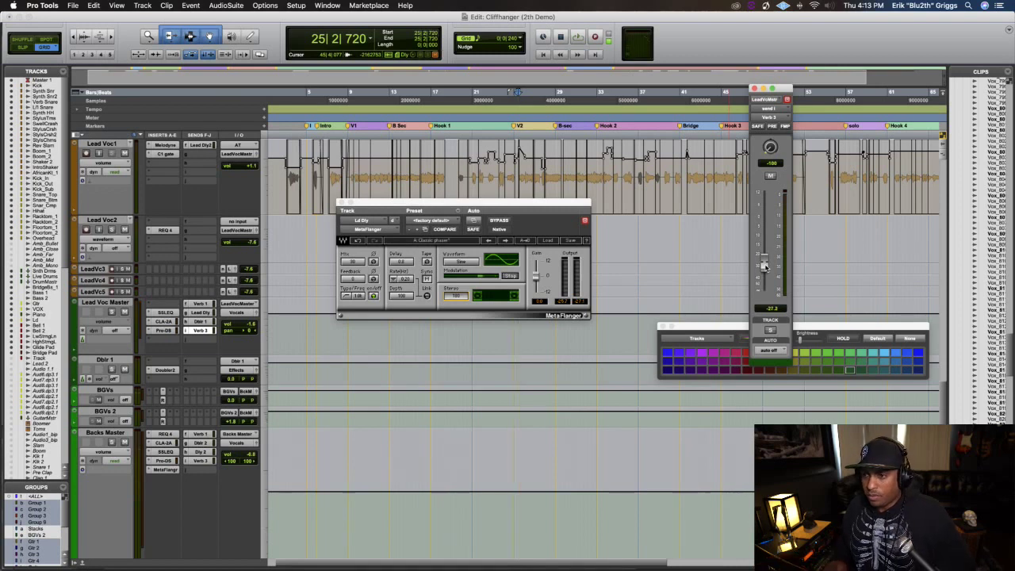
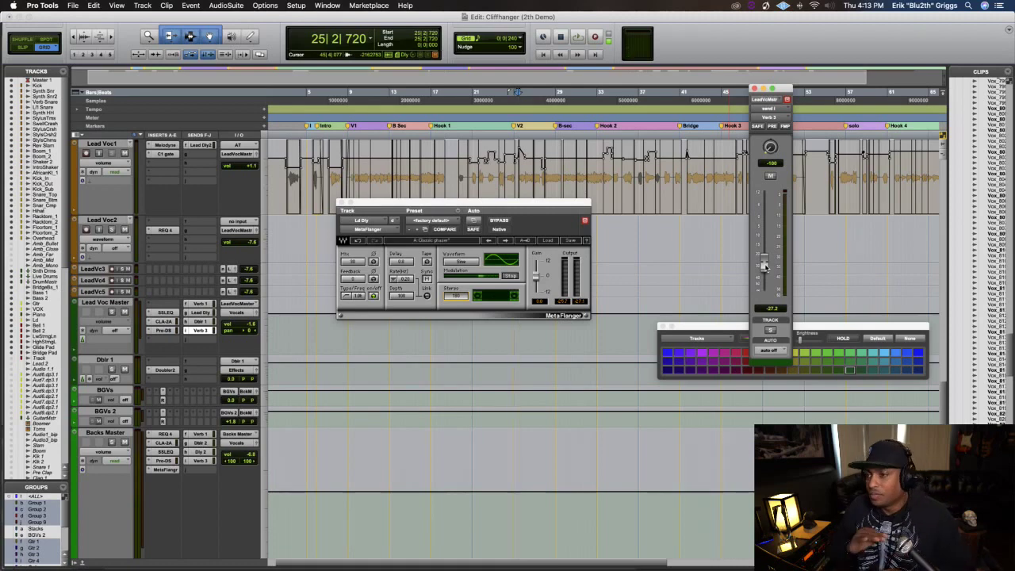
pyautogui.press('space')
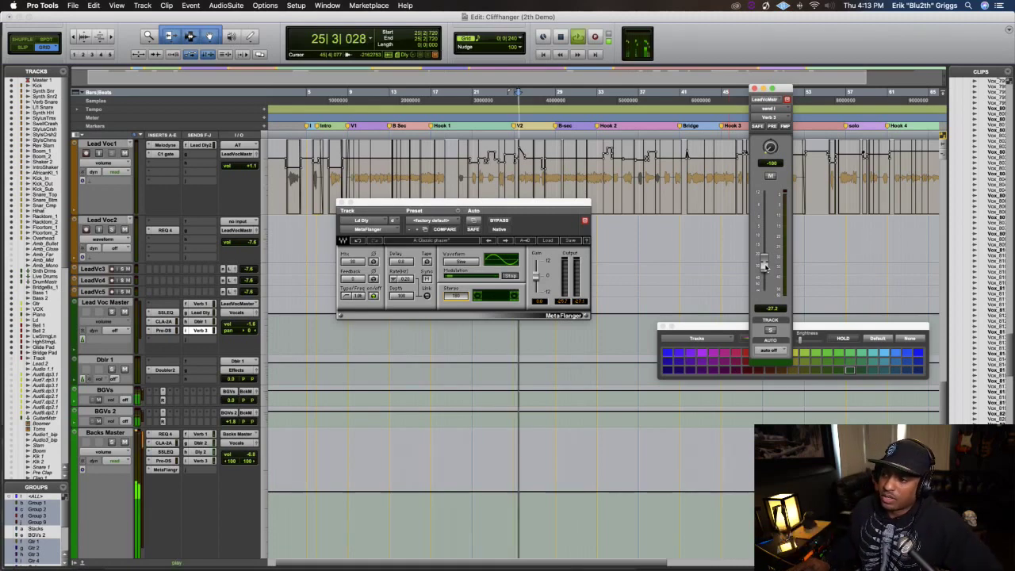
pyautogui.press('space')
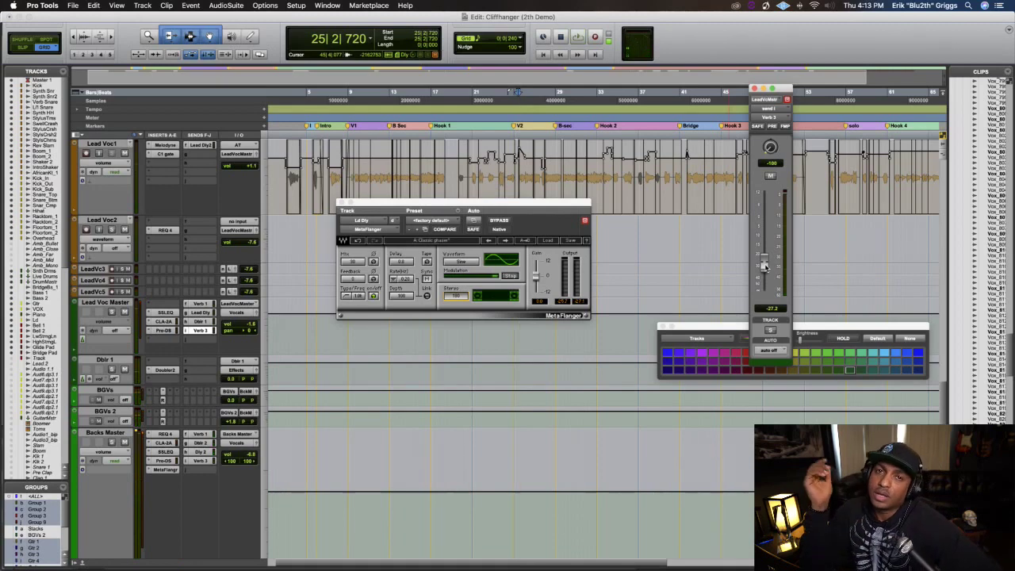
pyautogui.press('space')
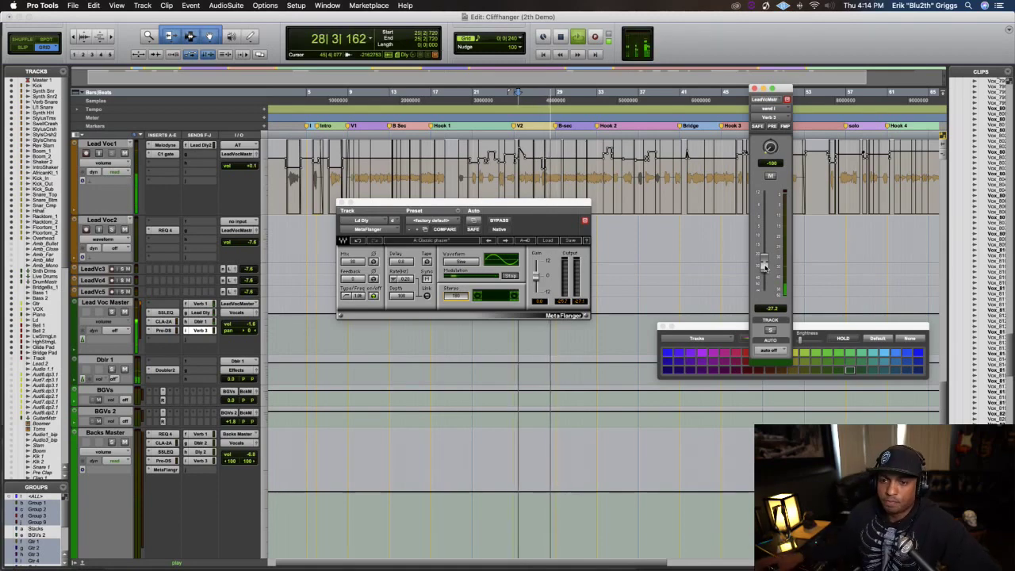
pyautogui.press('space')
# Add a send from the Ld Dly track to the stereo Verb 3 bus
pyautogui.scroll(10, 186, 287)
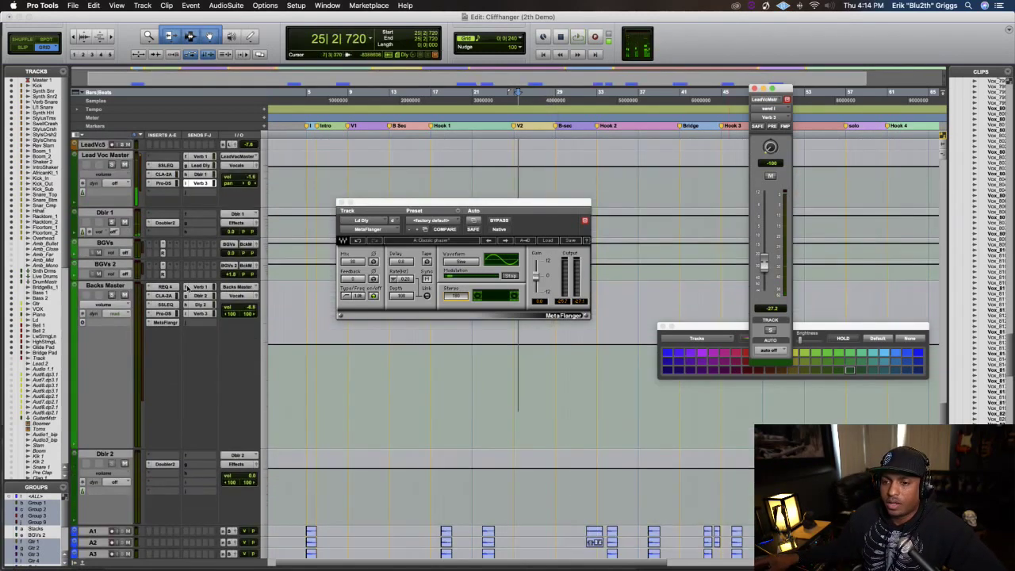
pyautogui.scroll(-2, 188, 290)
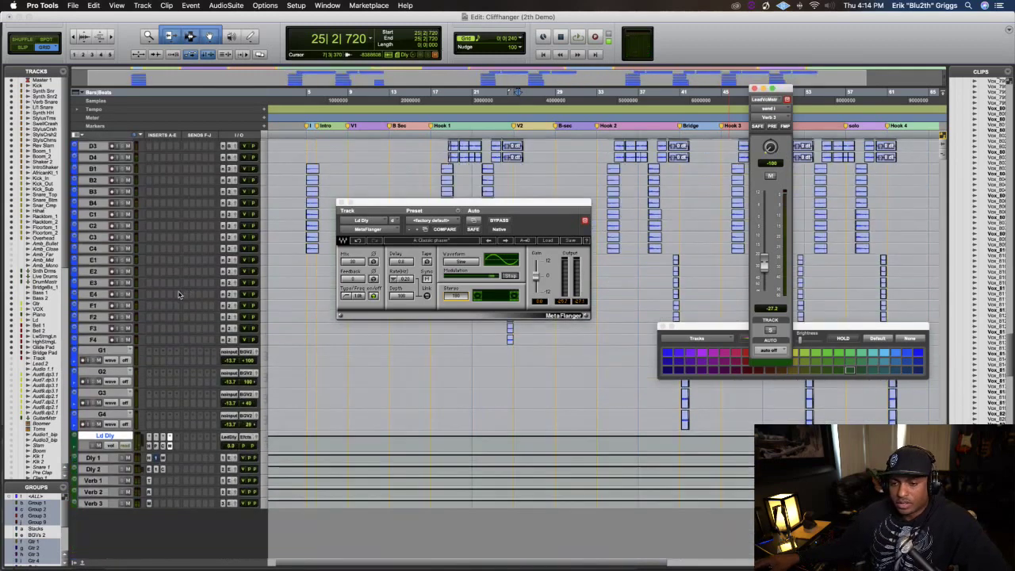
pyautogui.click(189, 448)
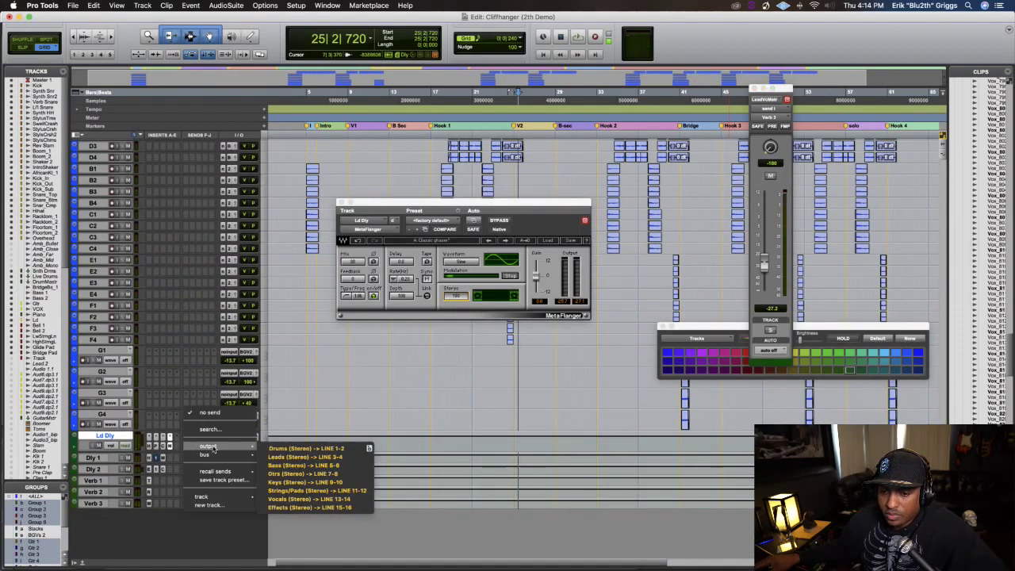
pyautogui.moveTo(247, 457)
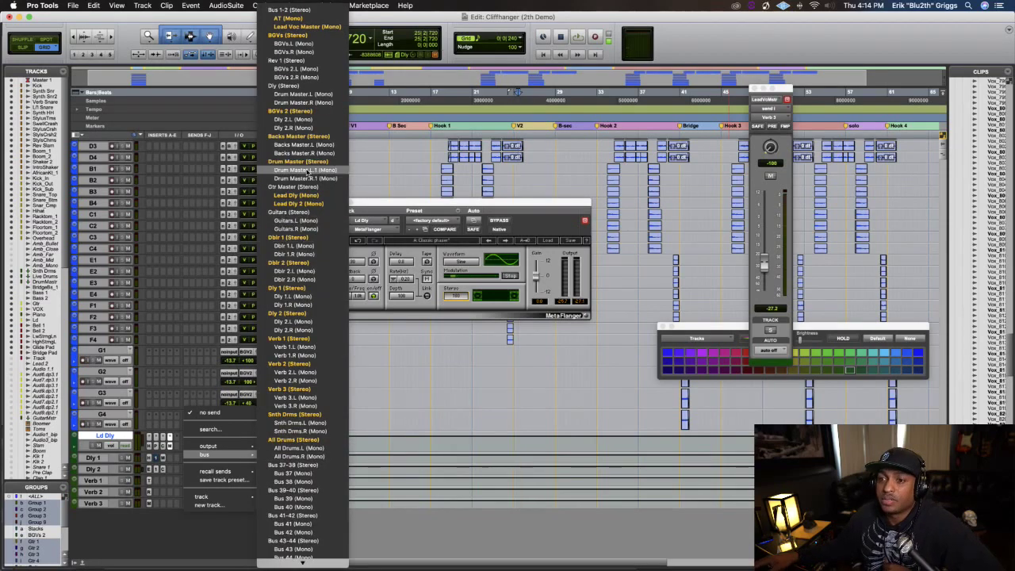
pyautogui.click(313, 390)
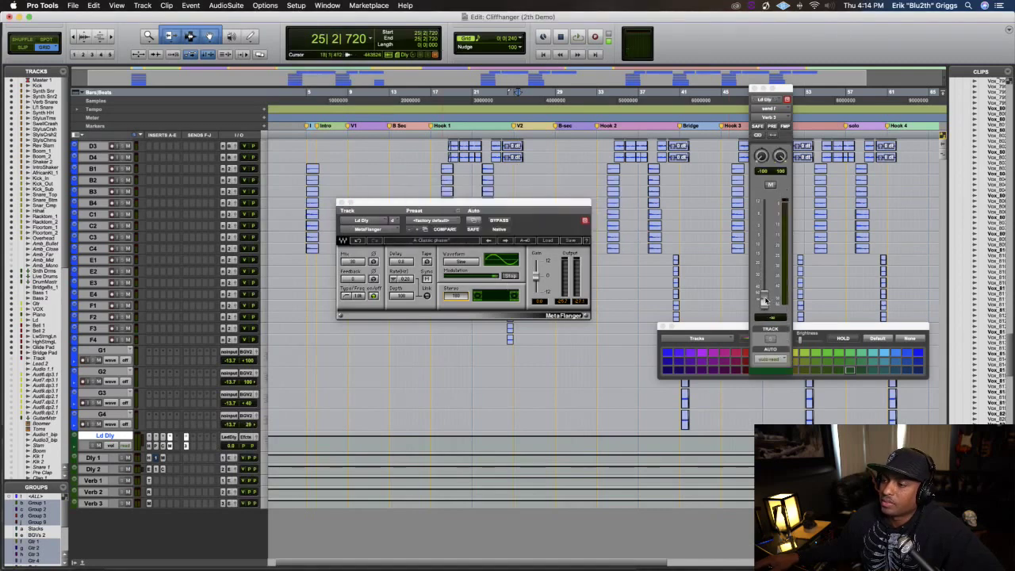
# Raise the Ld Dly send to Verb 3 to -1.1 dB during playback from 25|2|720
pyautogui.click(765, 300)
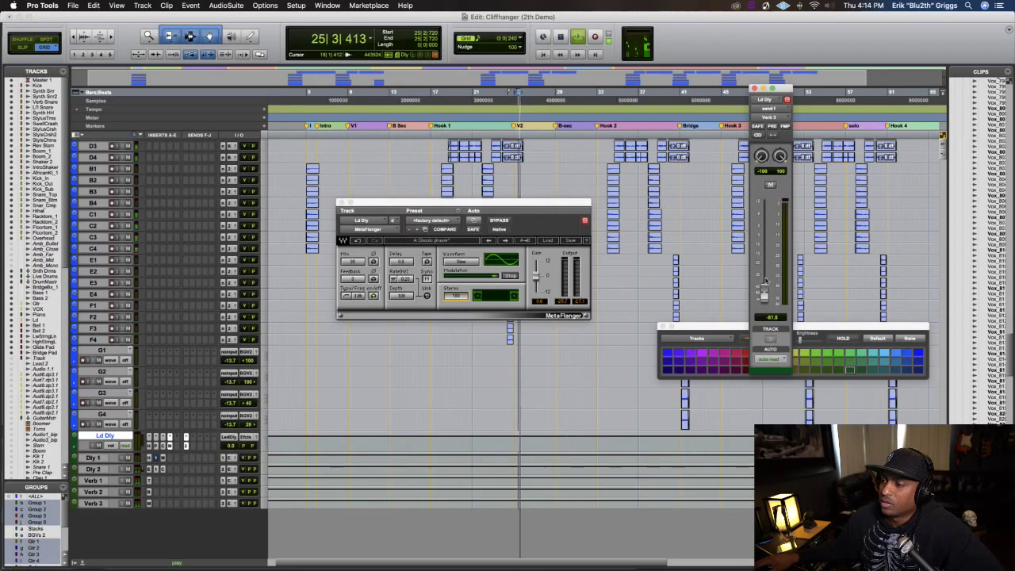
pyautogui.moveTo(764, 295); pyautogui.dragTo(764, 249)
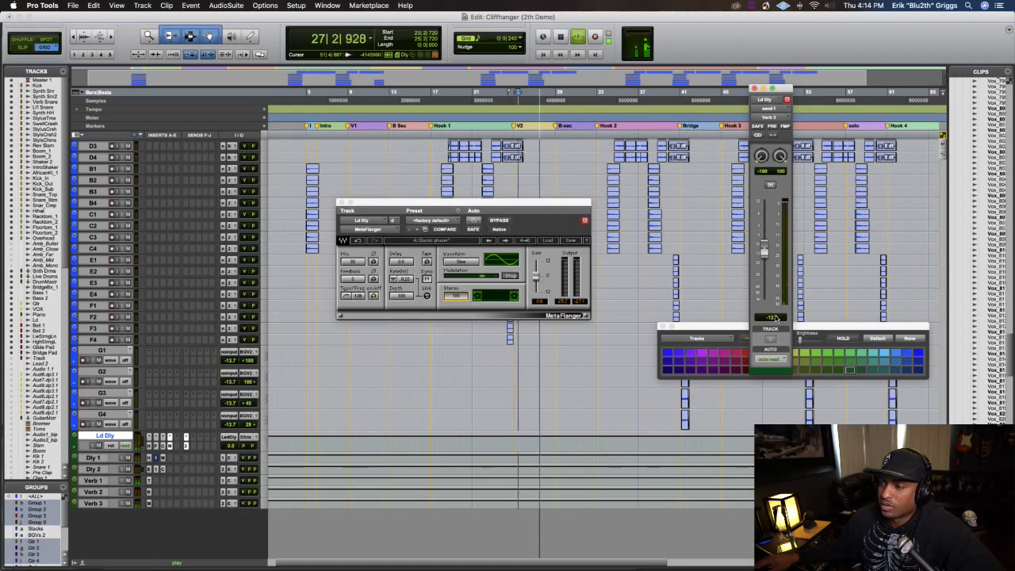
pyautogui.moveTo(763, 249); pyautogui.dragTo(764, 230)
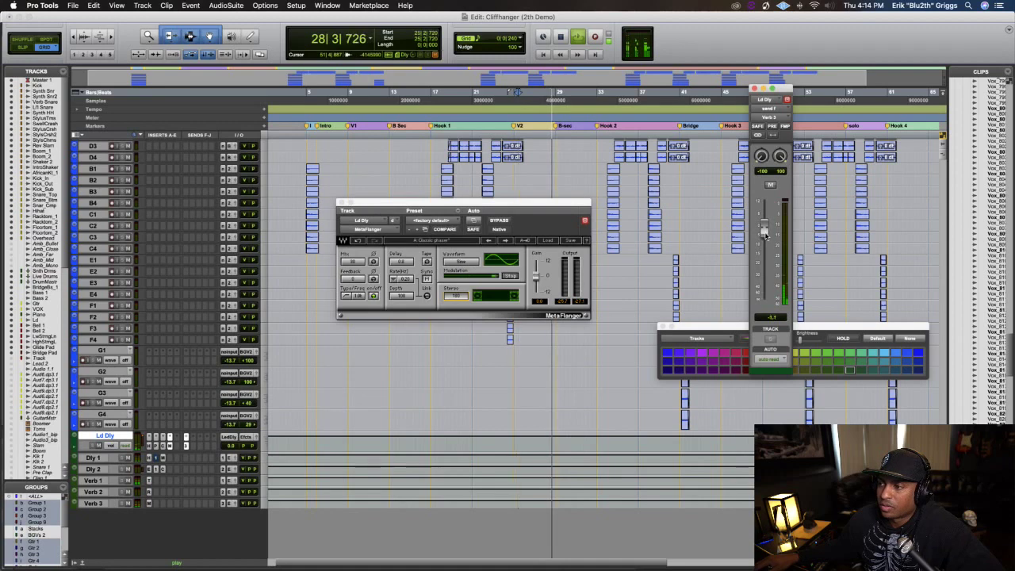
pyautogui.press('space')
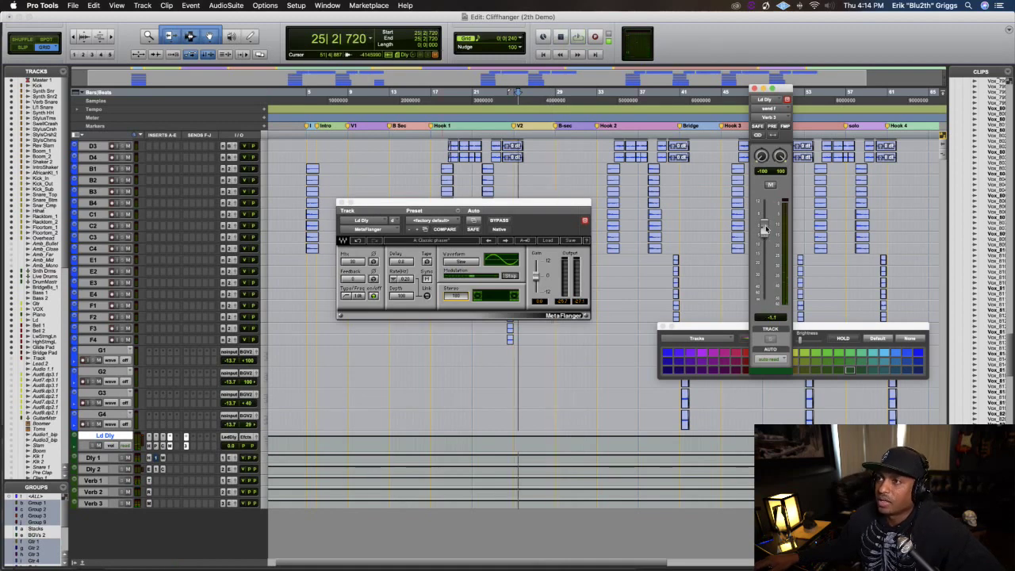
# Audition the lead vocal delay and its reverb in the full mix, replaying from 25|2|720 several times
pyautogui.press('space')
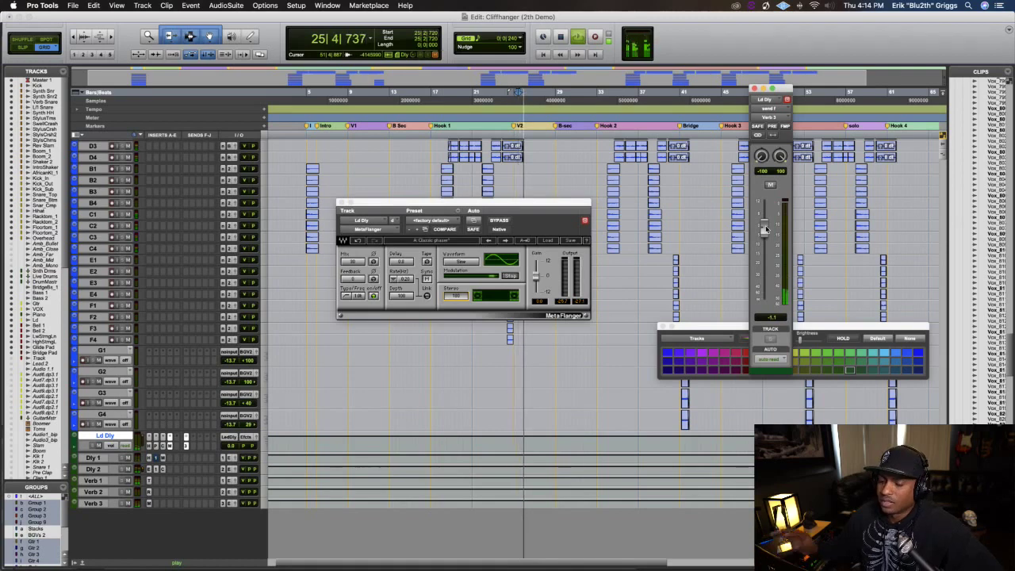
pyautogui.press('space')
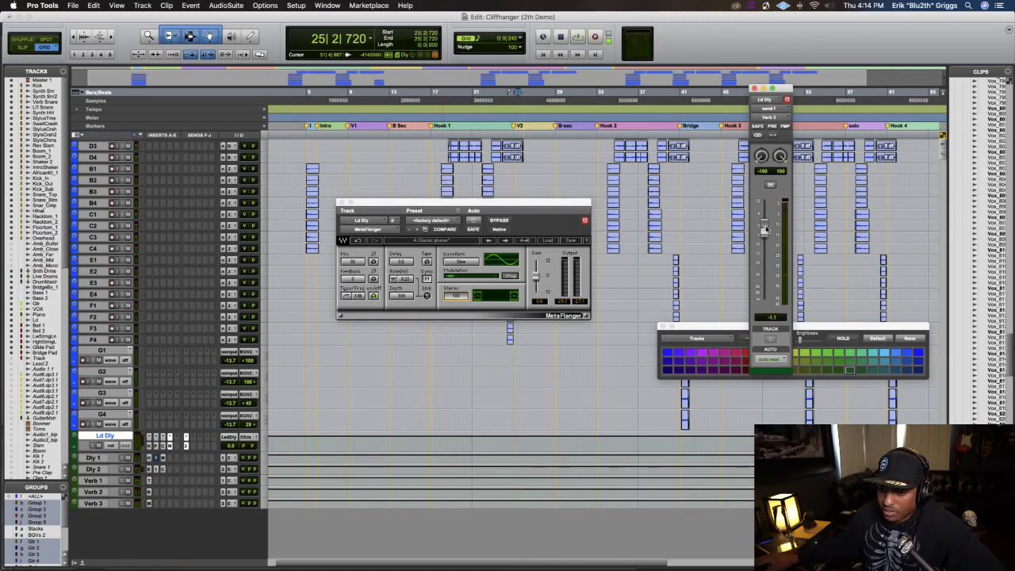
pyautogui.press('space')
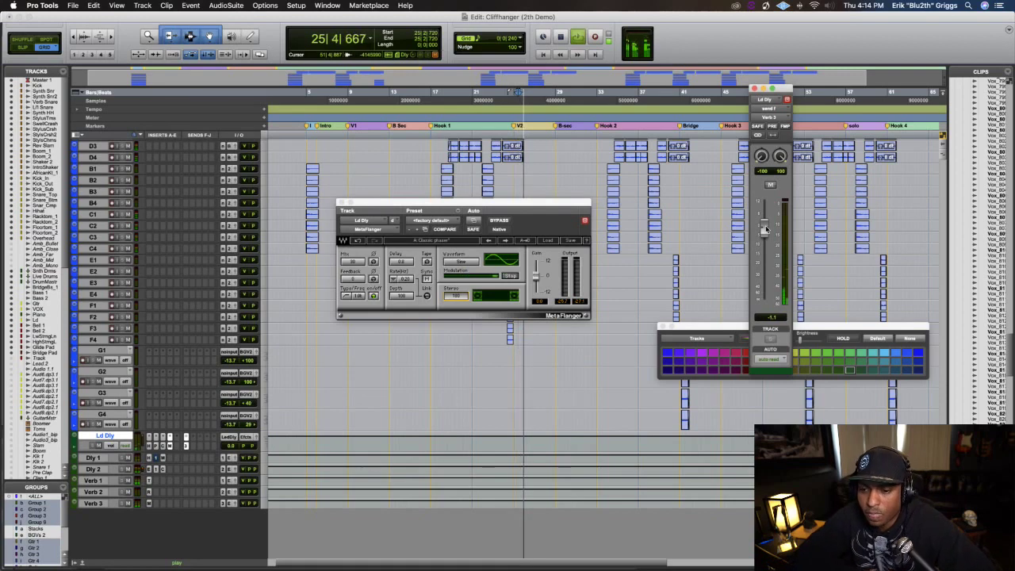
pyautogui.press('space')
pyautogui.press('space')
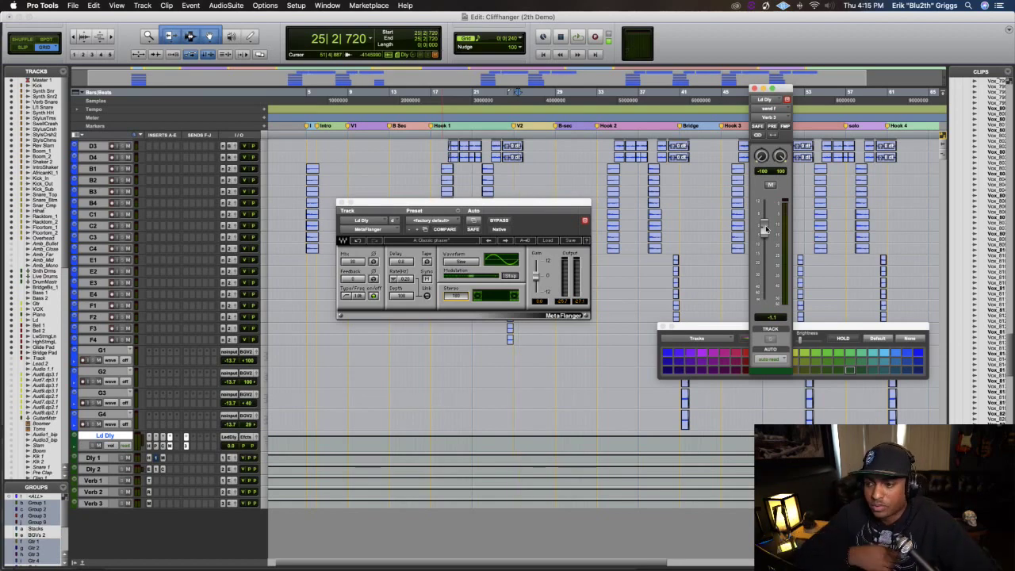
pyautogui.press('space')
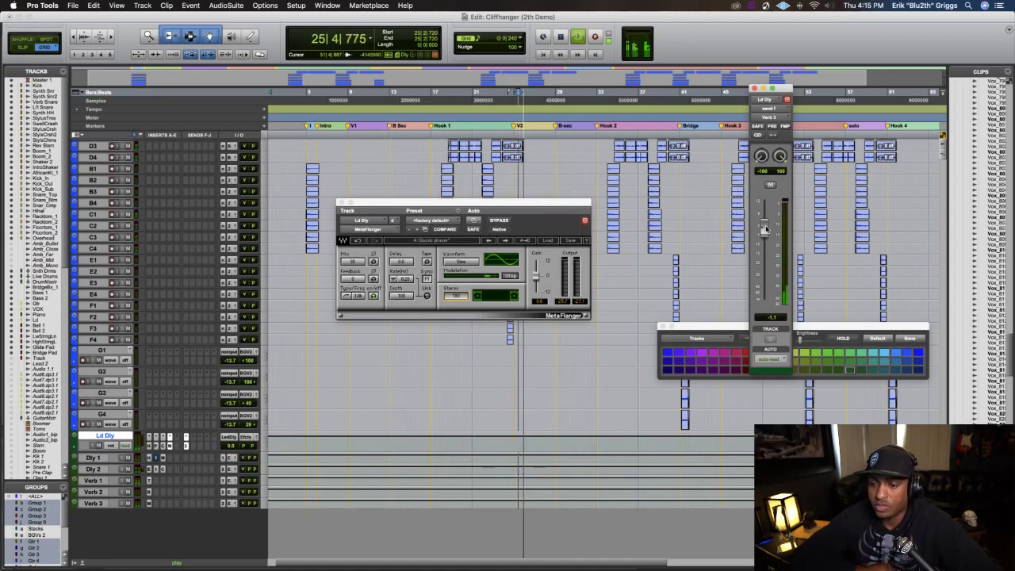
pyautogui.press('space')
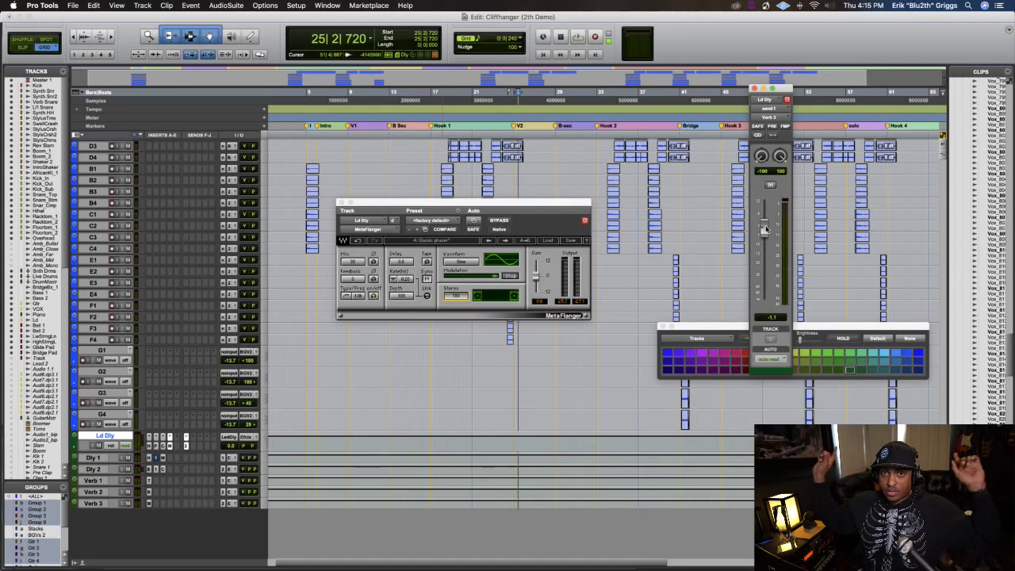
pyautogui.press('space')
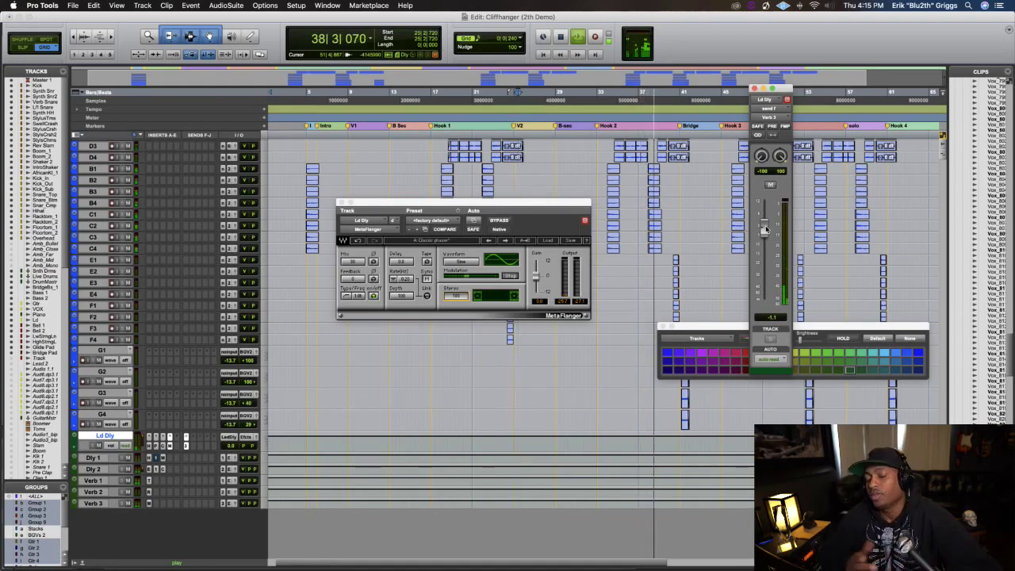
pyautogui.press('space')
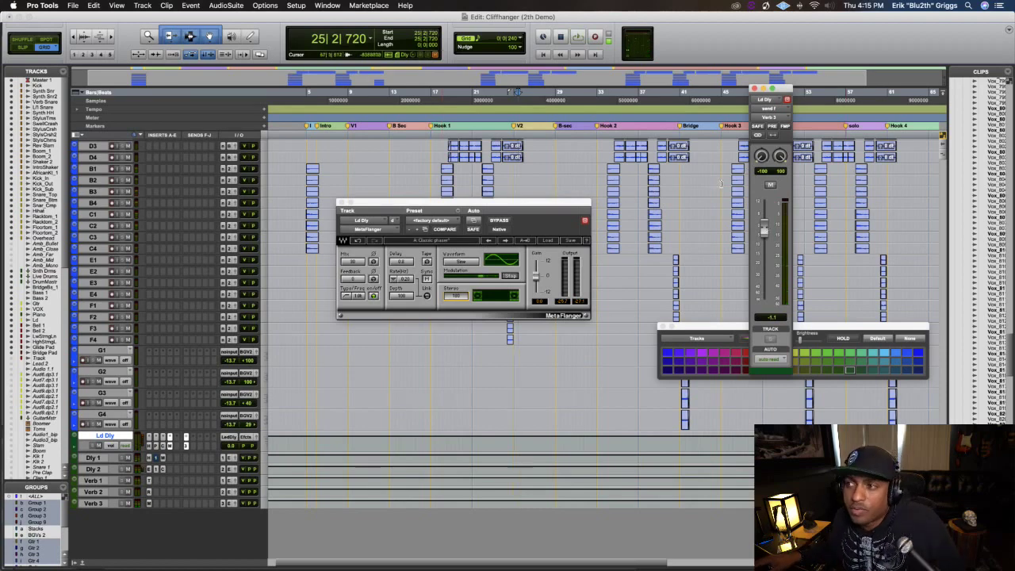